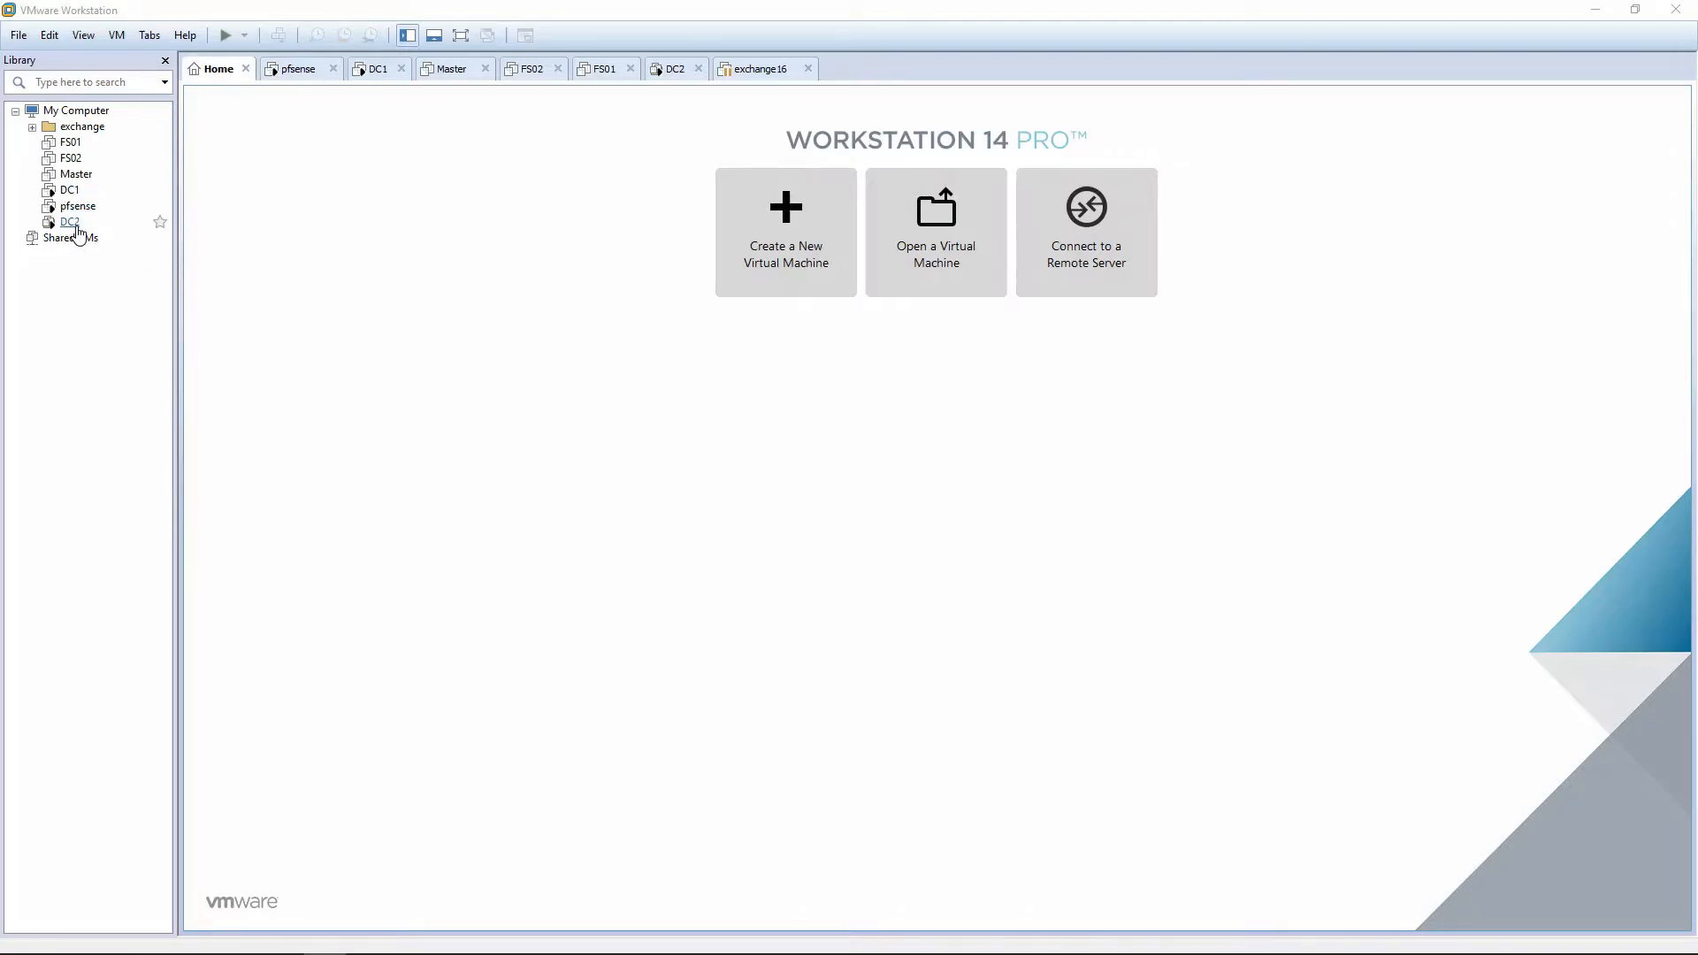
Launch the Clone Virtual Machine Wizard for Master from its Manage > Clone menu.
right_click(78, 175)
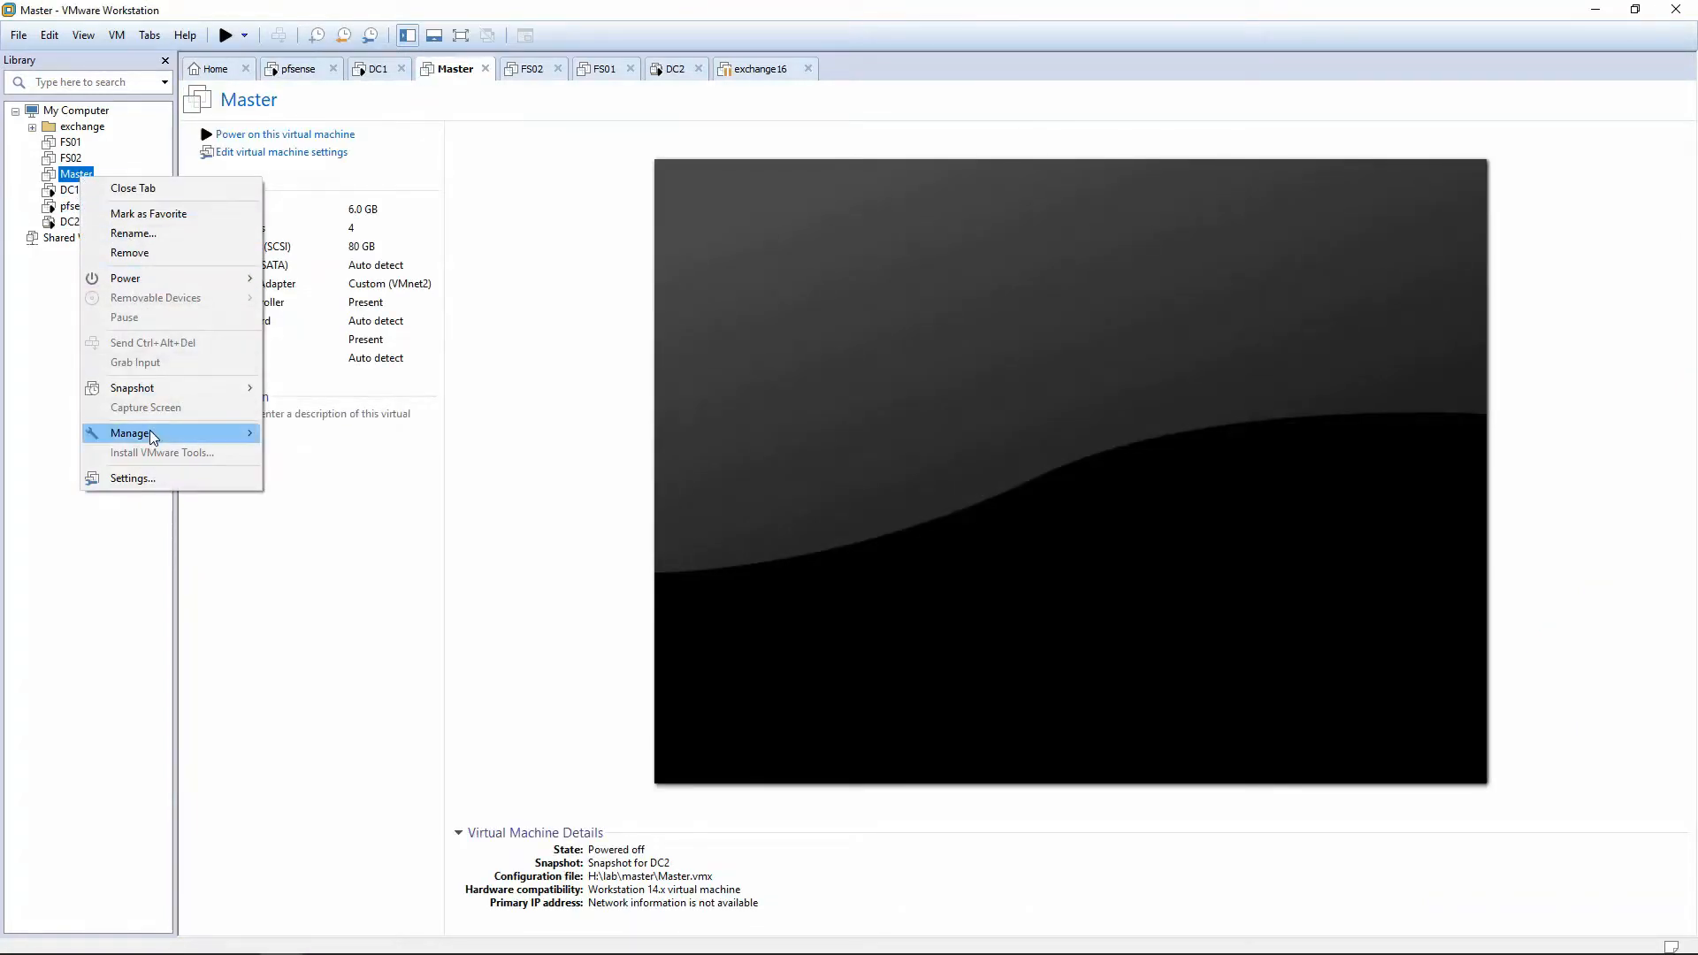
mouse_move(188, 438)
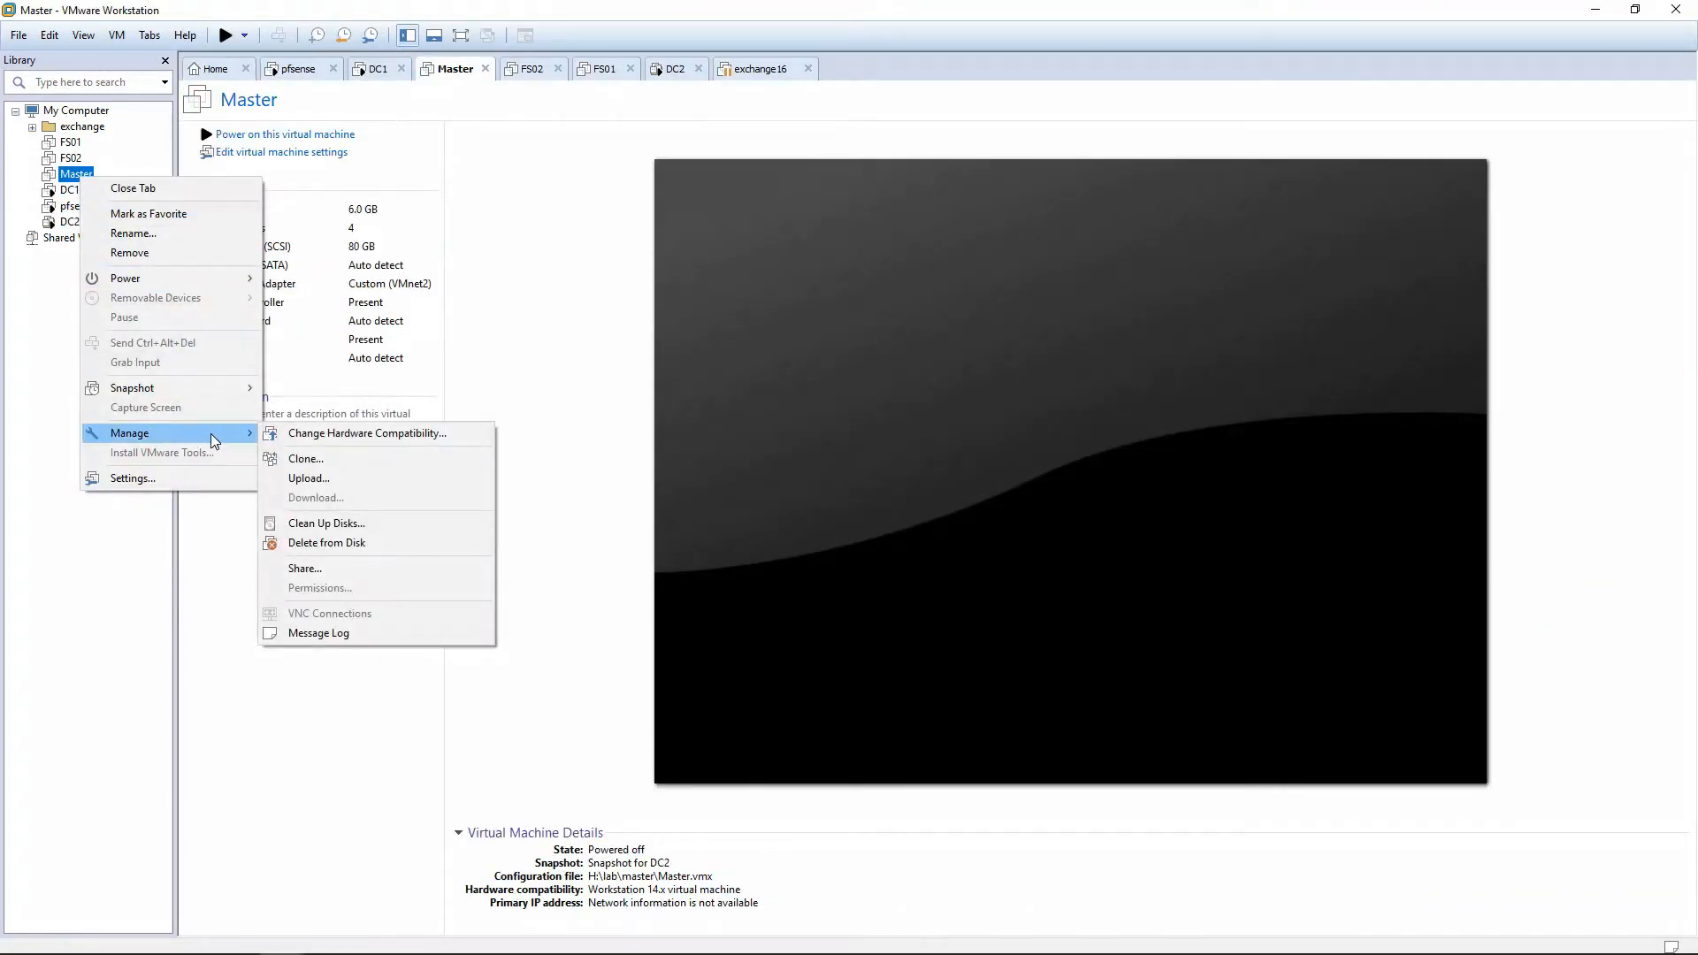
click(333, 459)
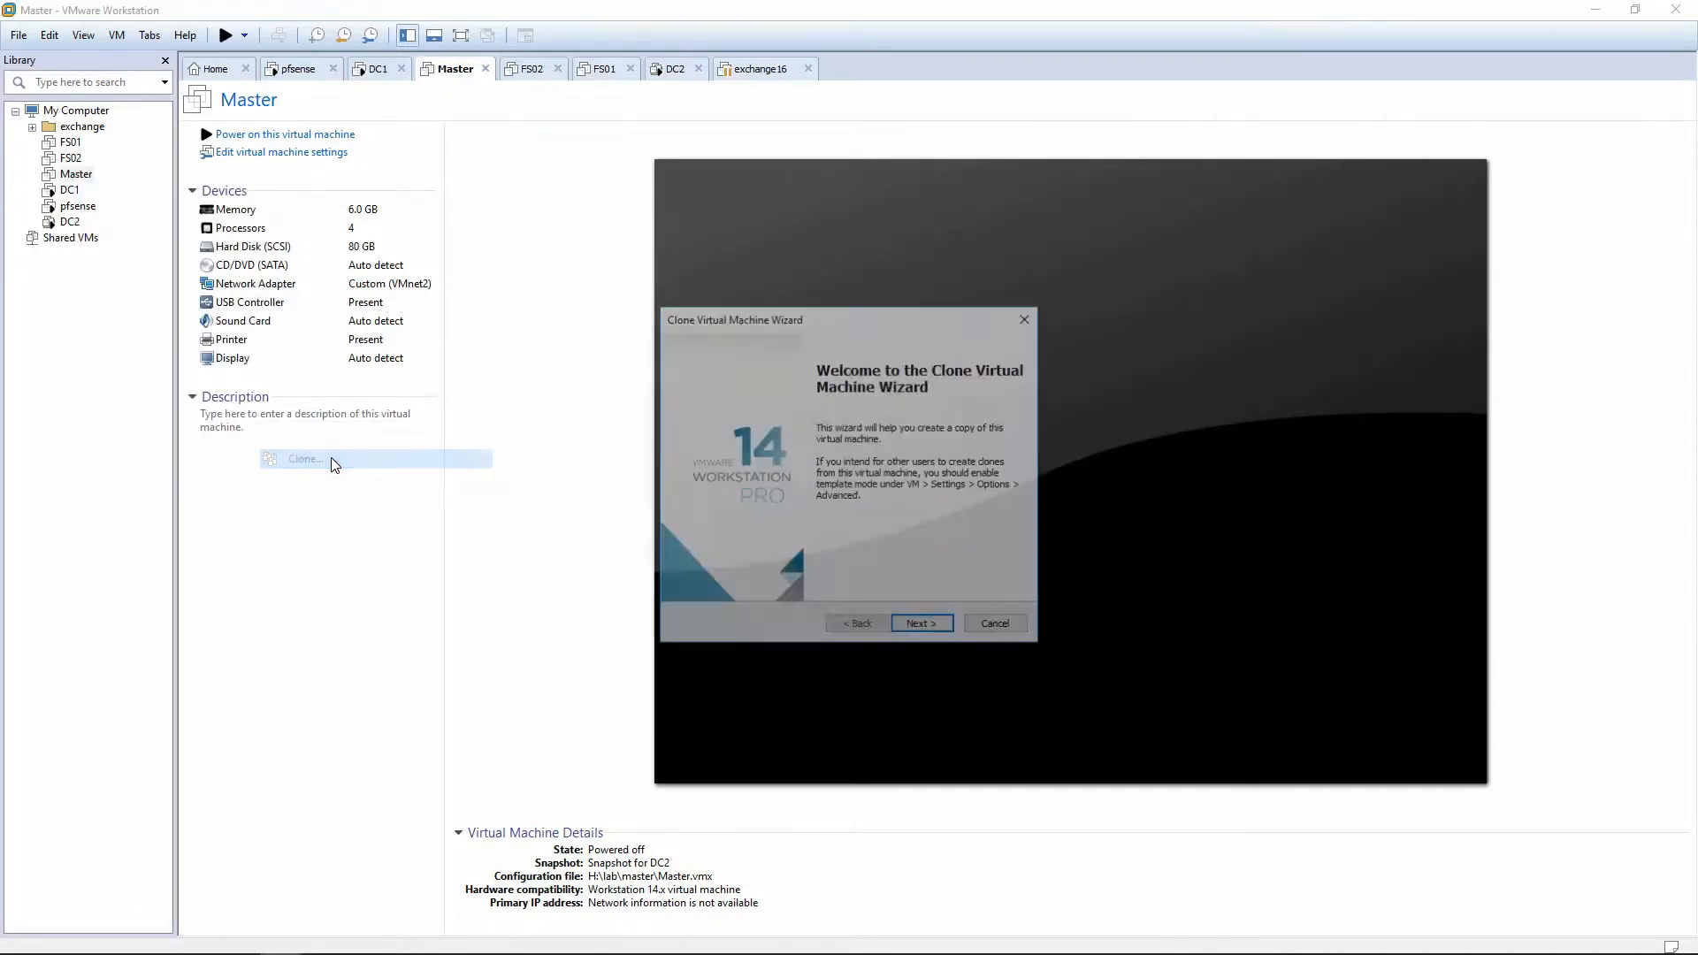
Choose a linked clone of Master's current state and name it SP2016.
click(926, 626)
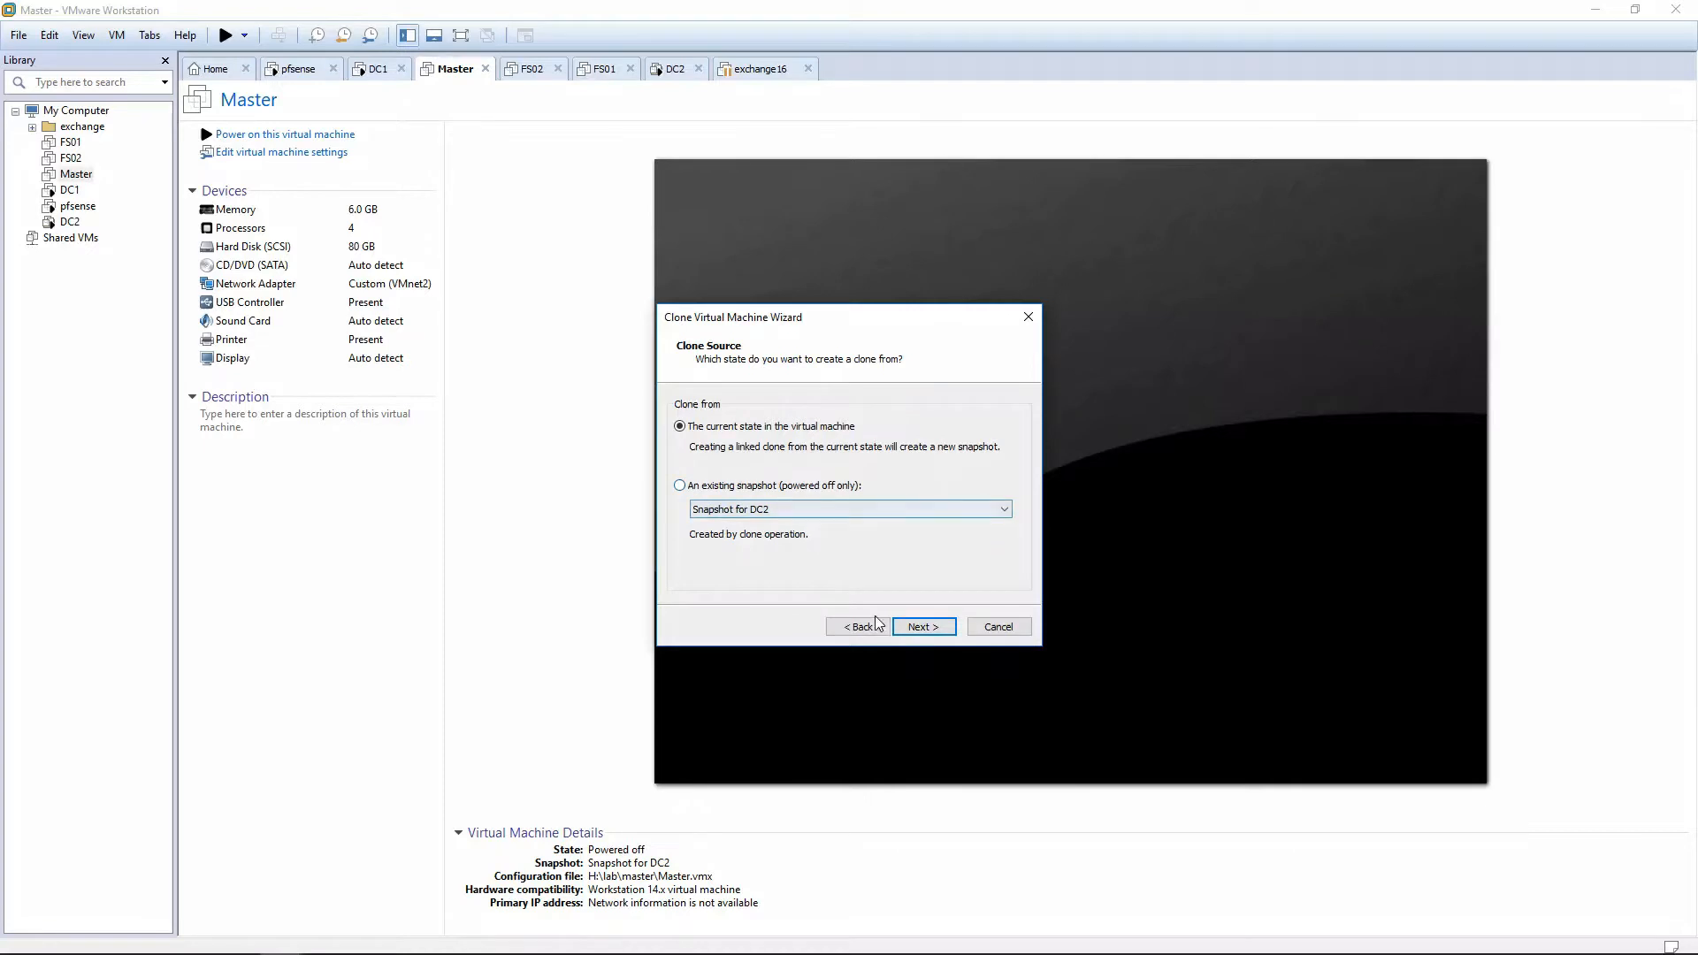
click(923, 627)
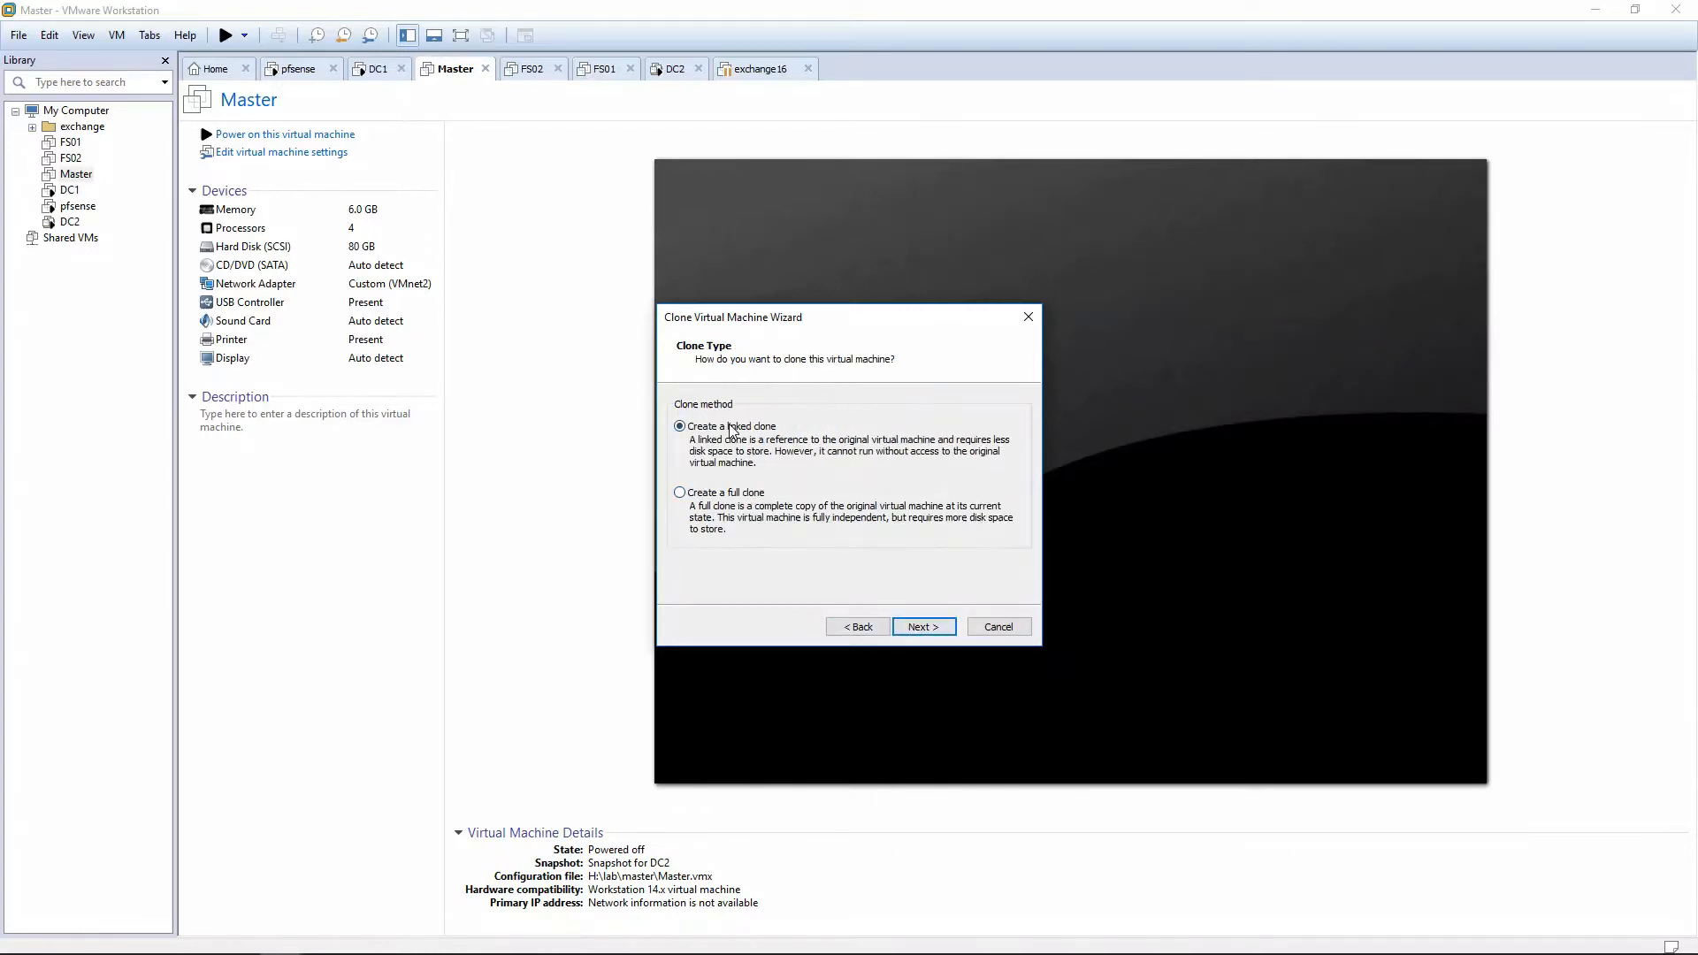
click(923, 627)
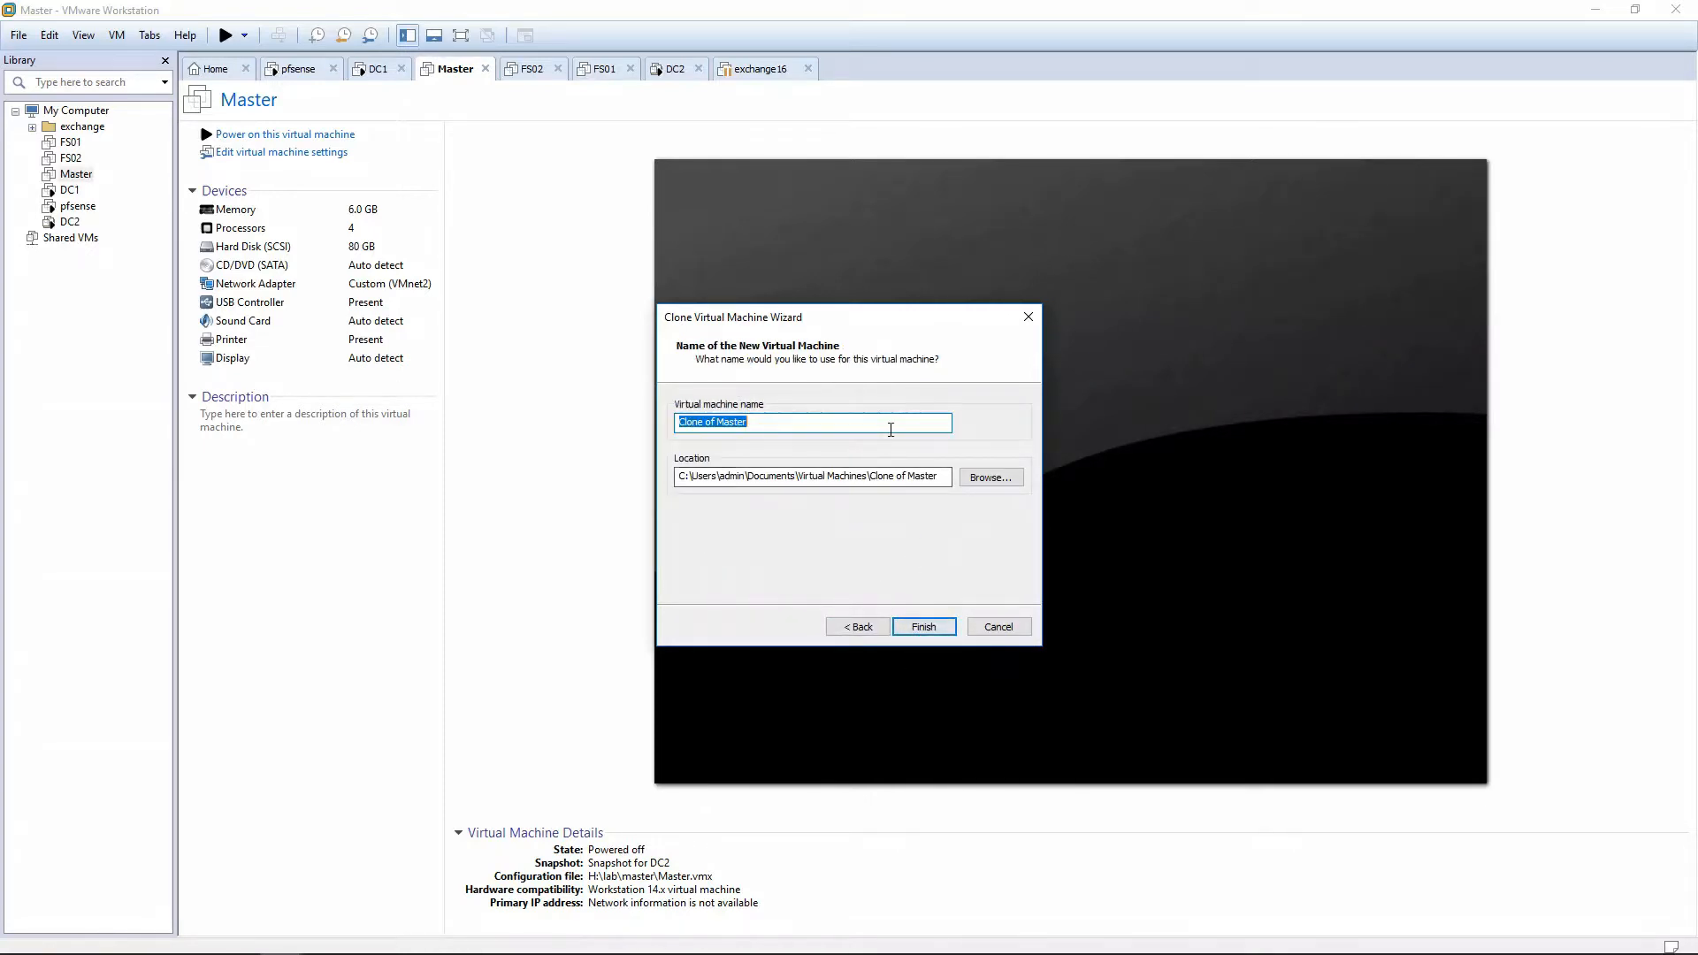
text(SP2016)
Store the clone in a new sp2016 folder under H:\lab and finish the wizard.
click(991, 477)
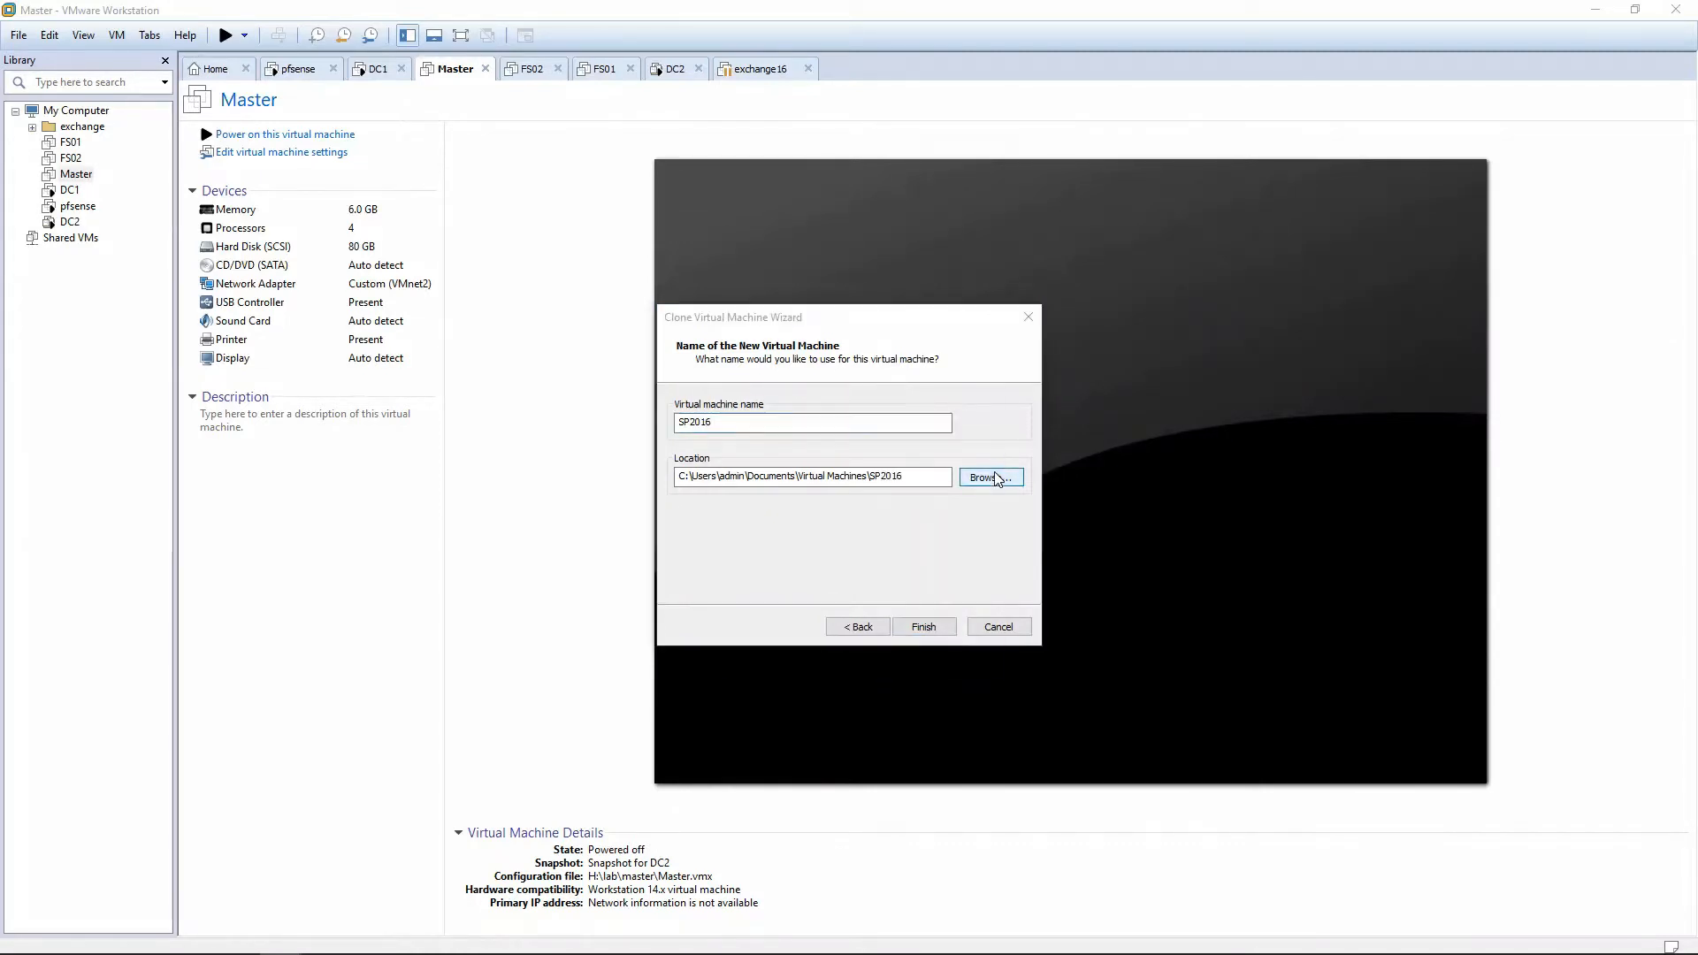
click(746, 526)
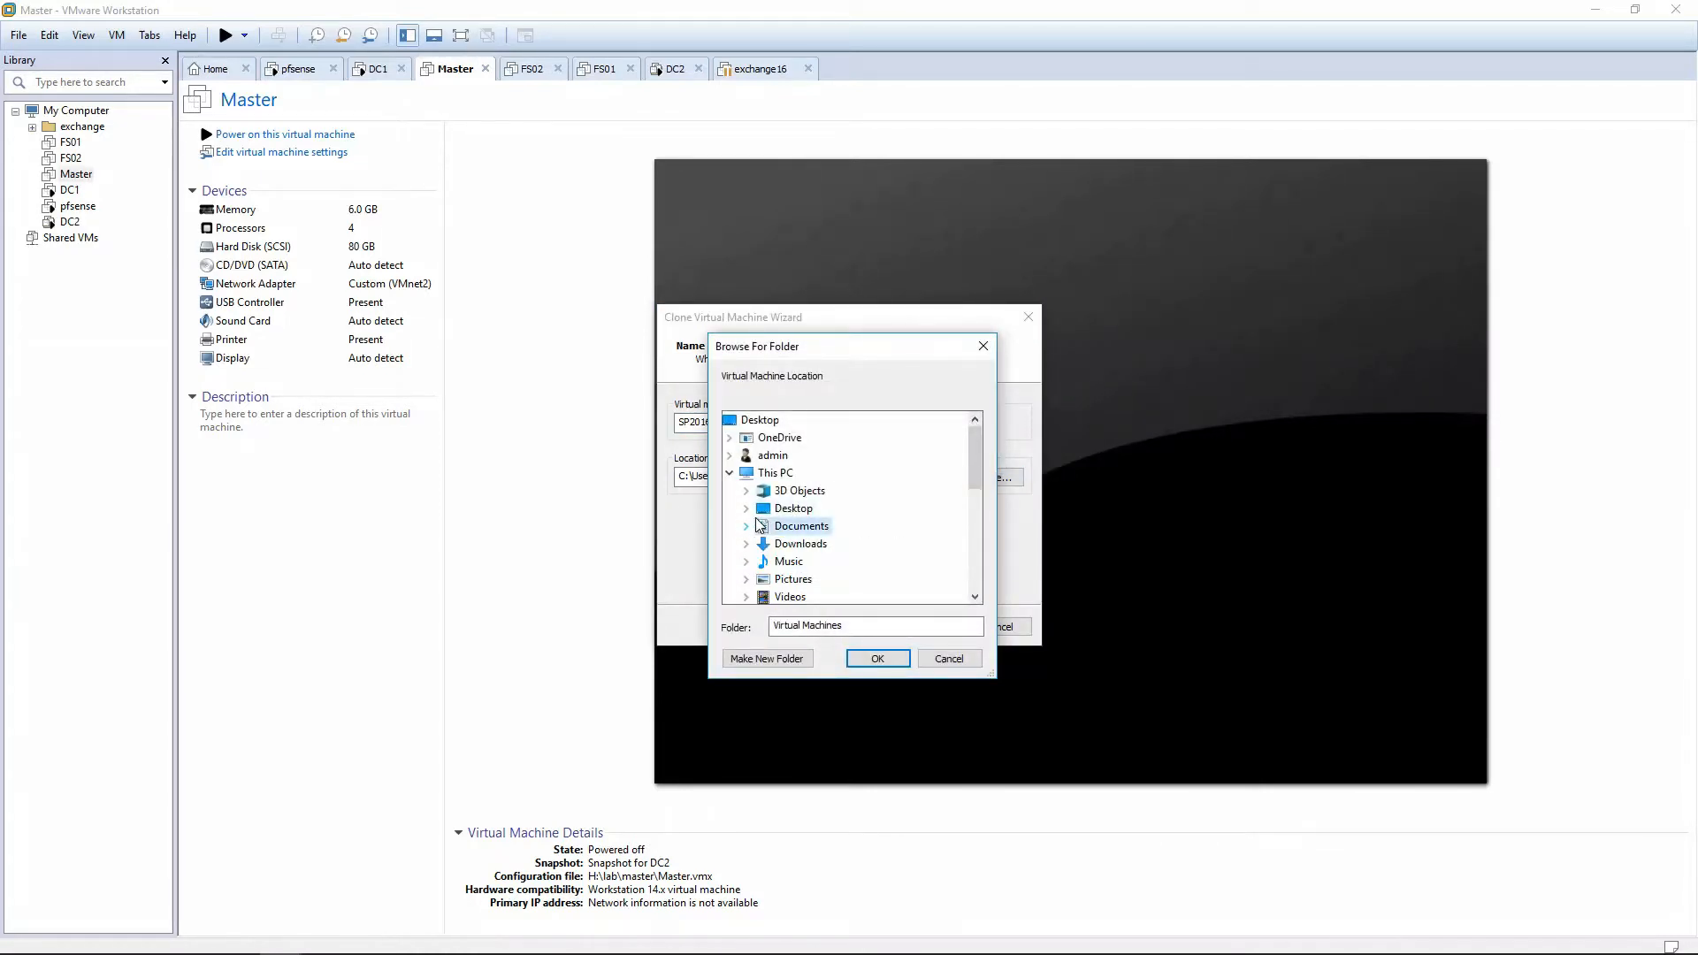
scroll(803, 581, down, 4)
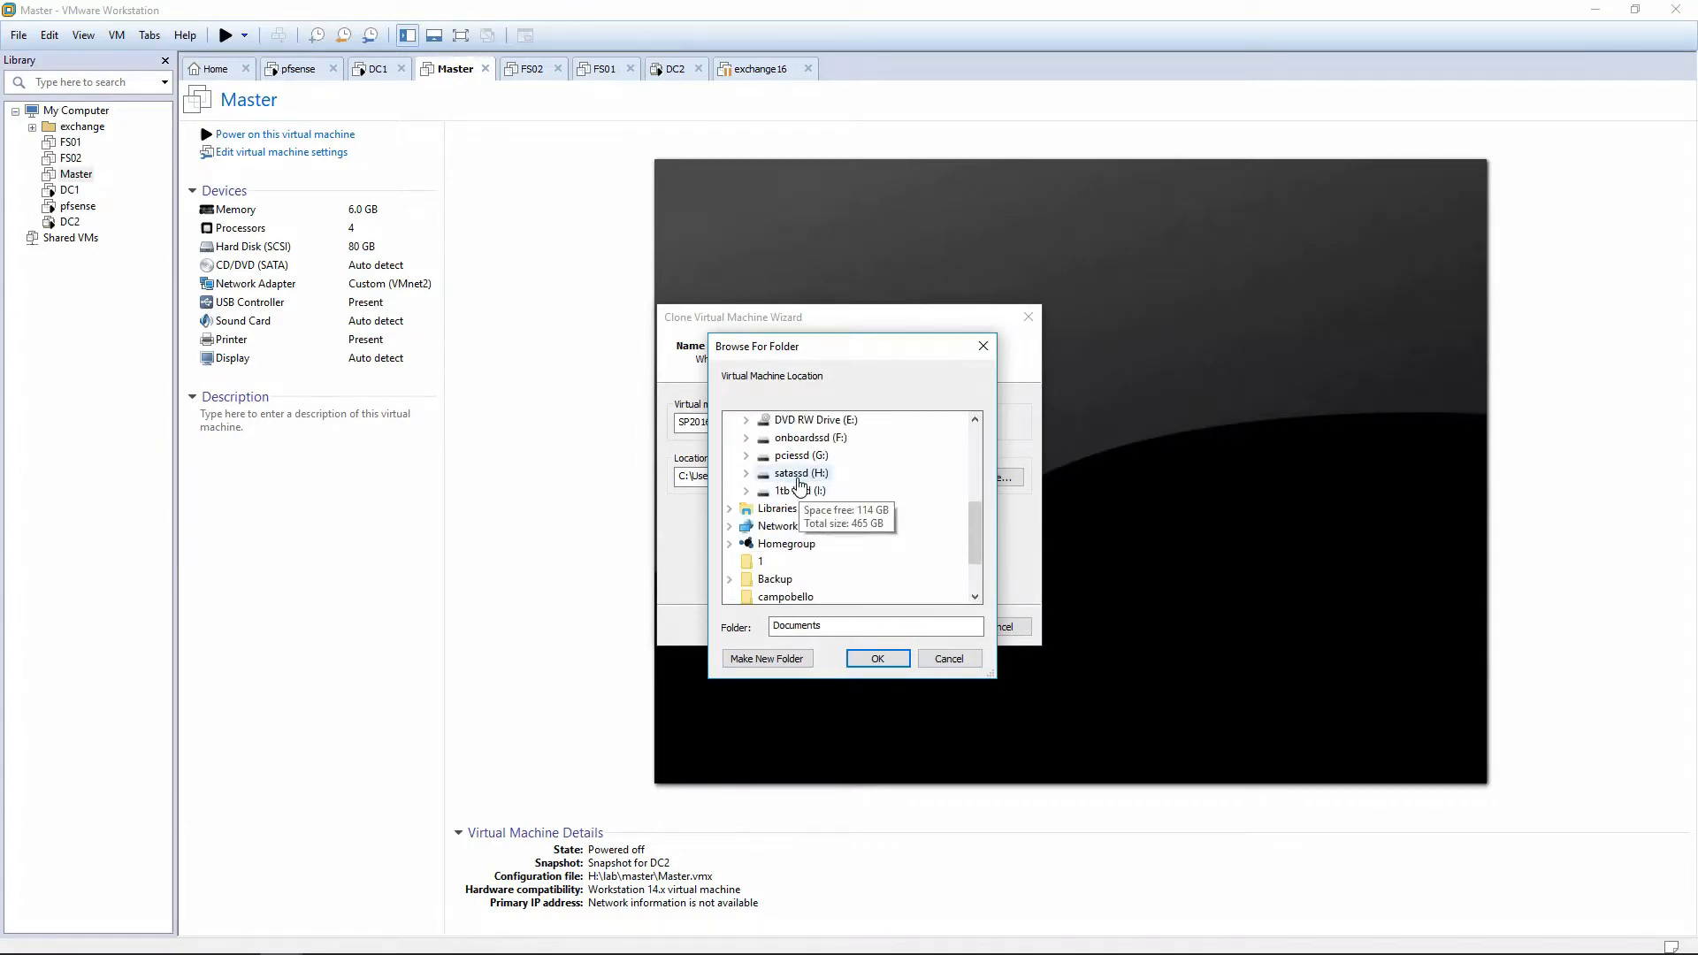
double_click(800, 476)
double_click(800, 559)
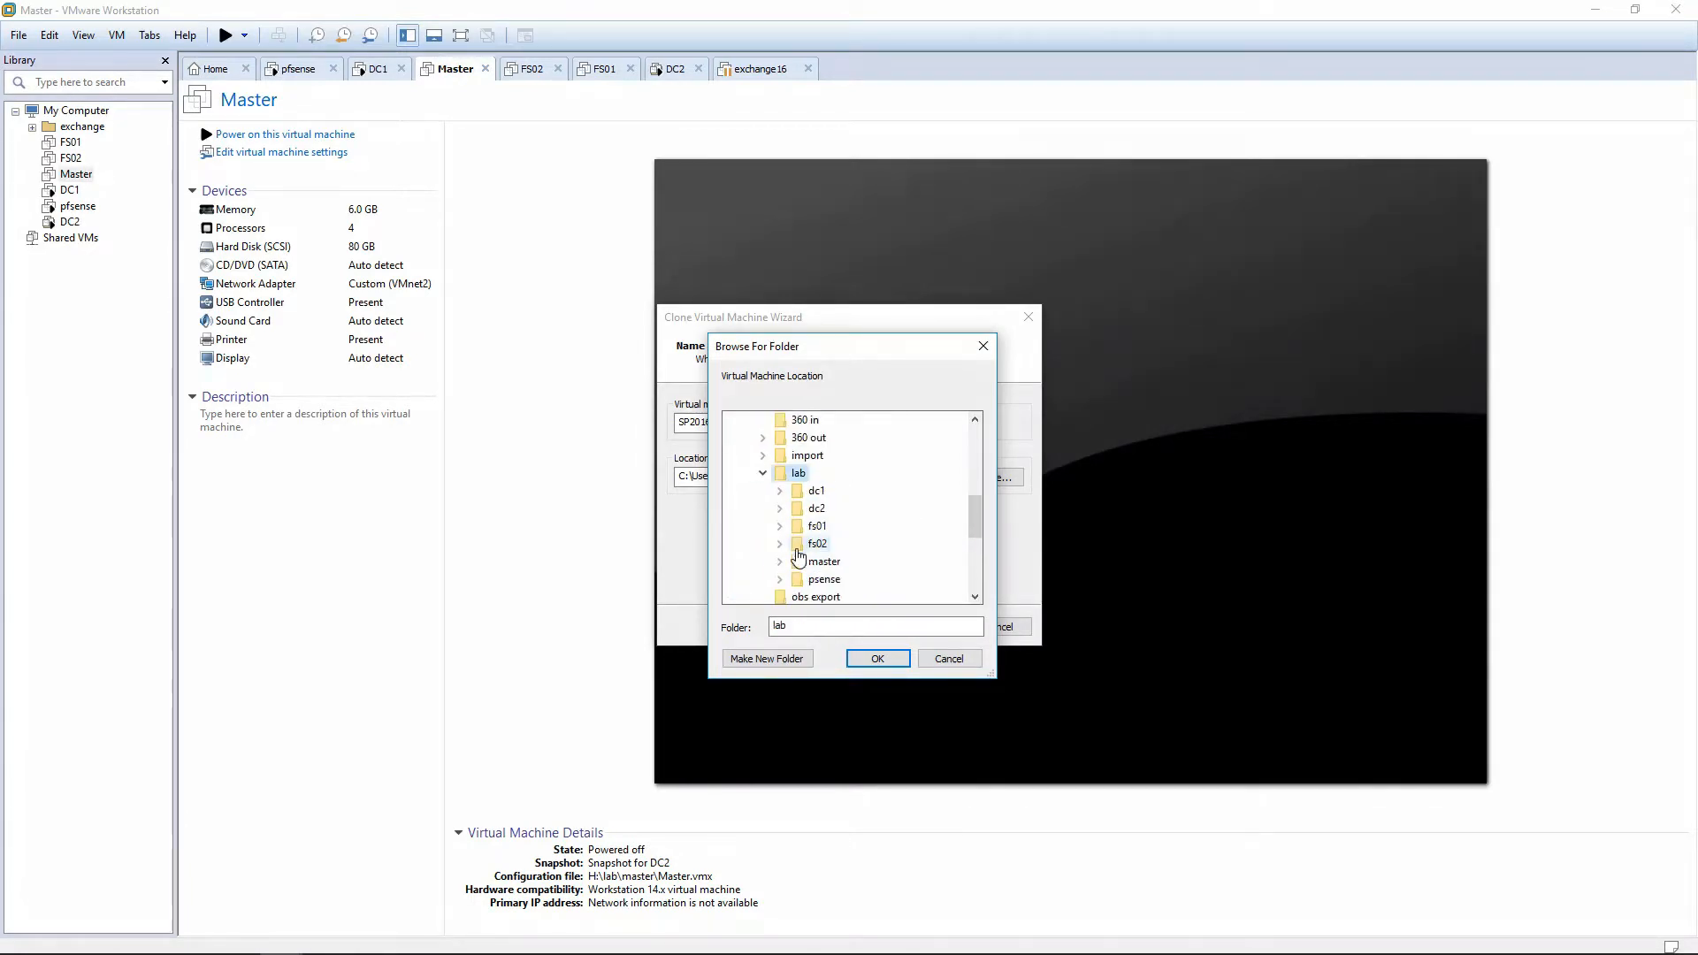
click(766, 659)
text(sp)
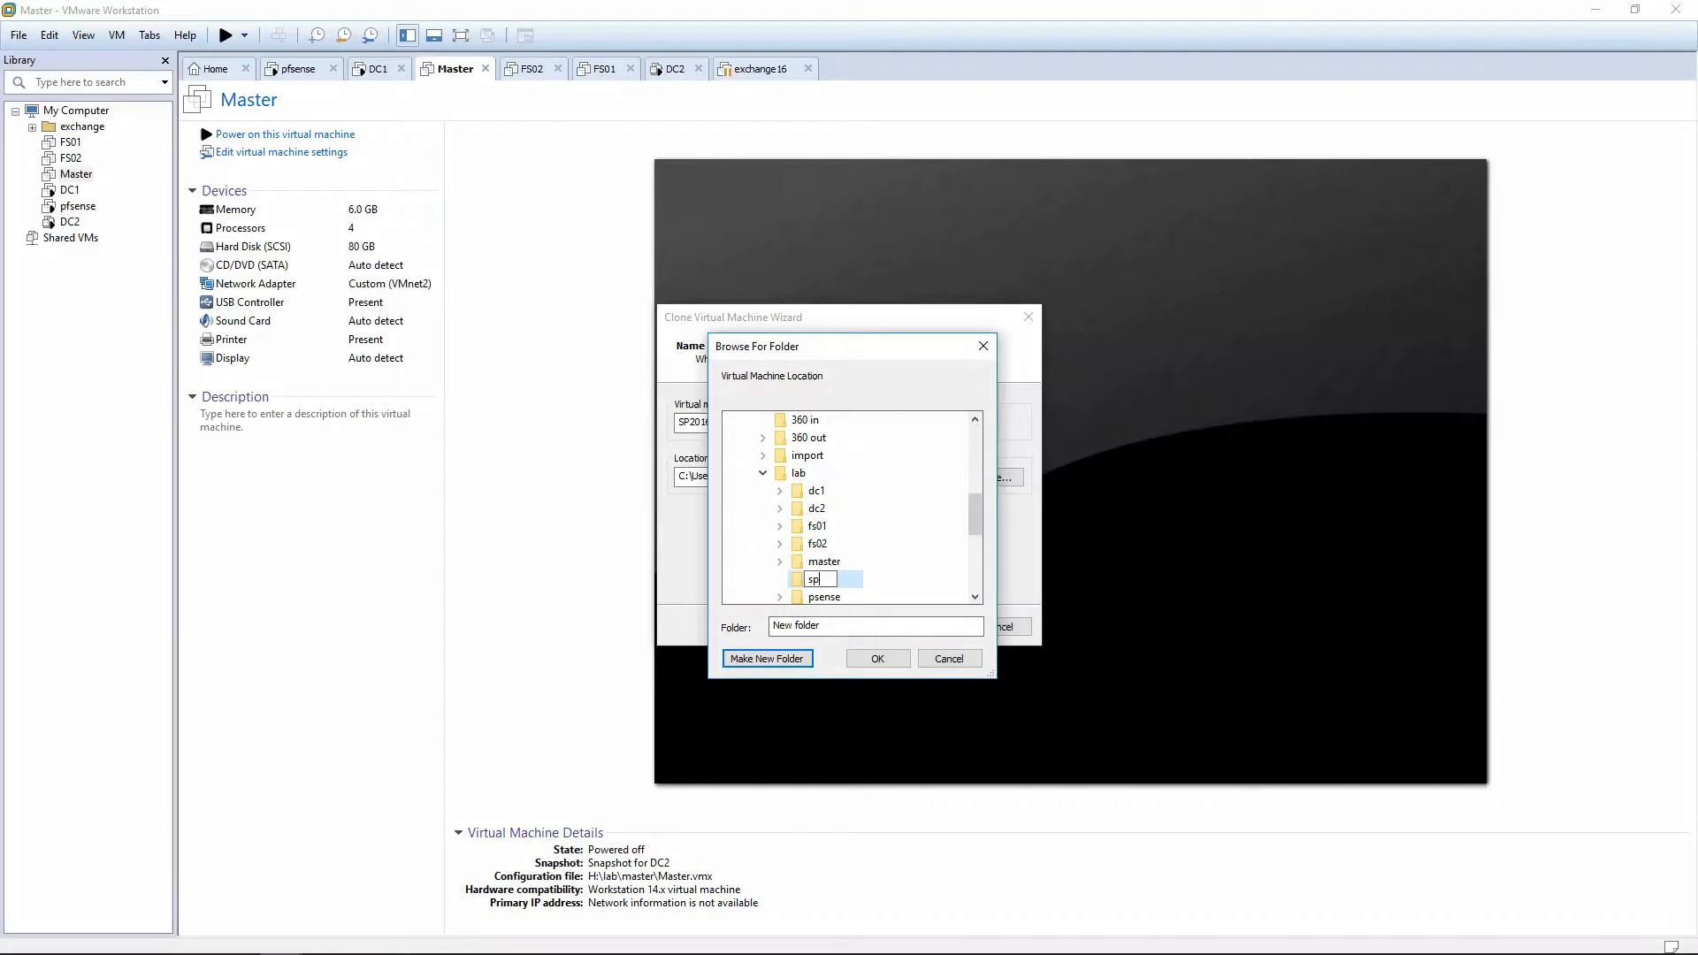
text(2016)
key(Return)
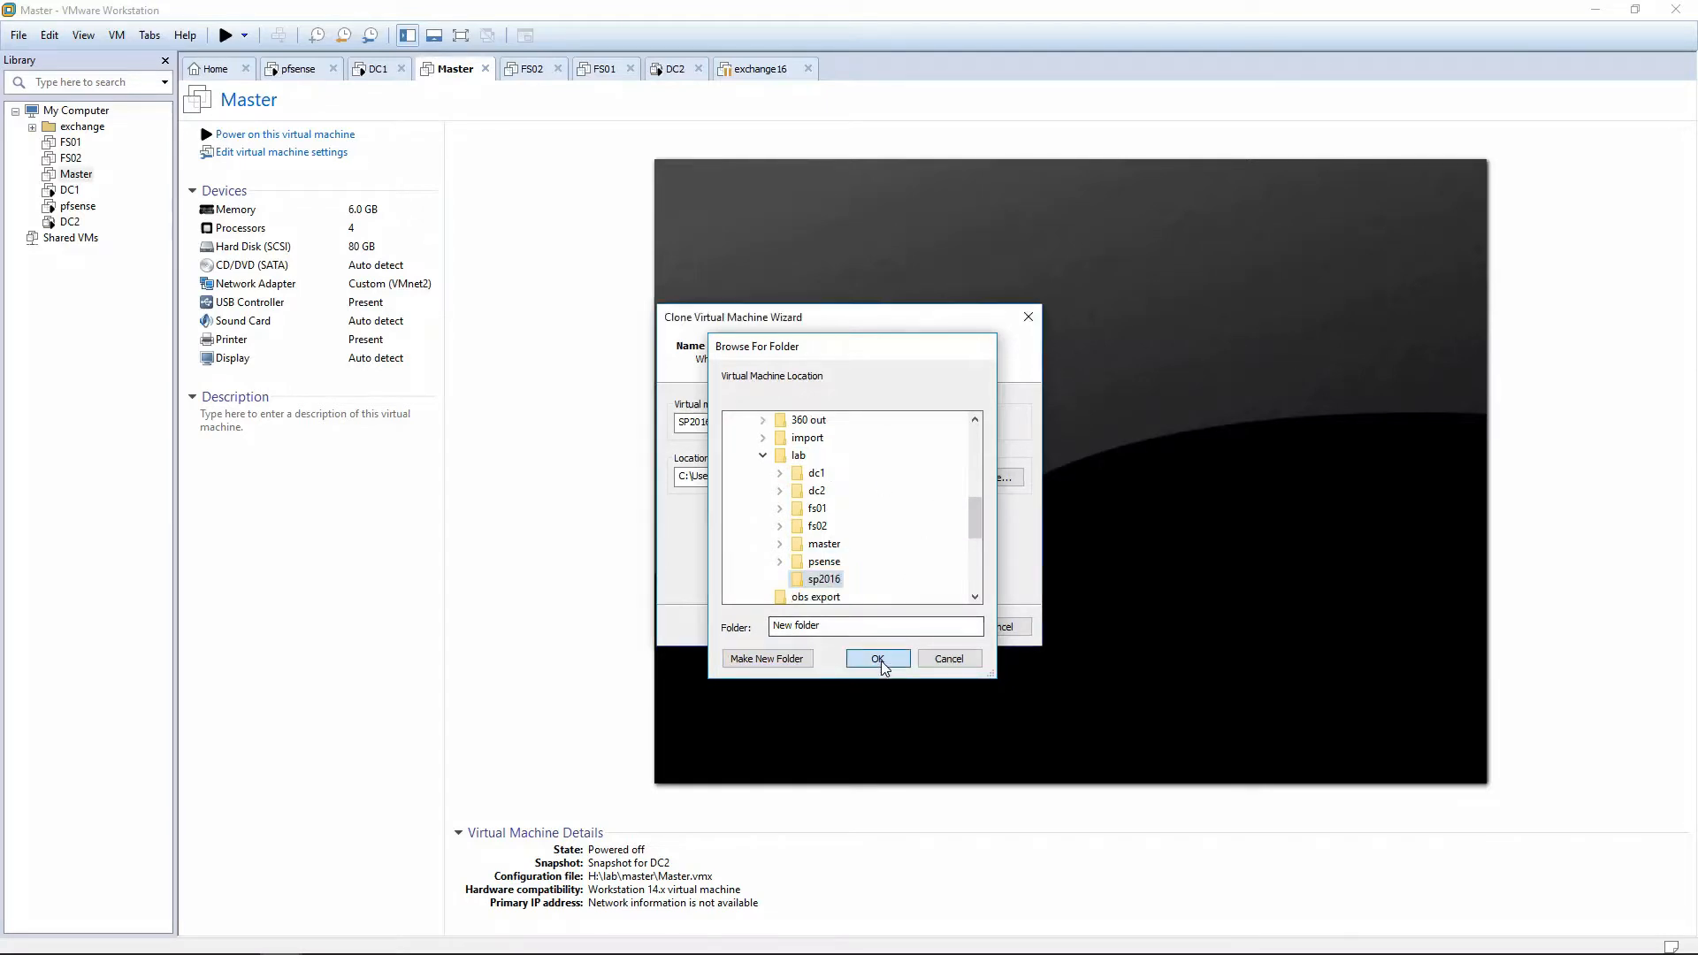
click(879, 659)
click(918, 626)
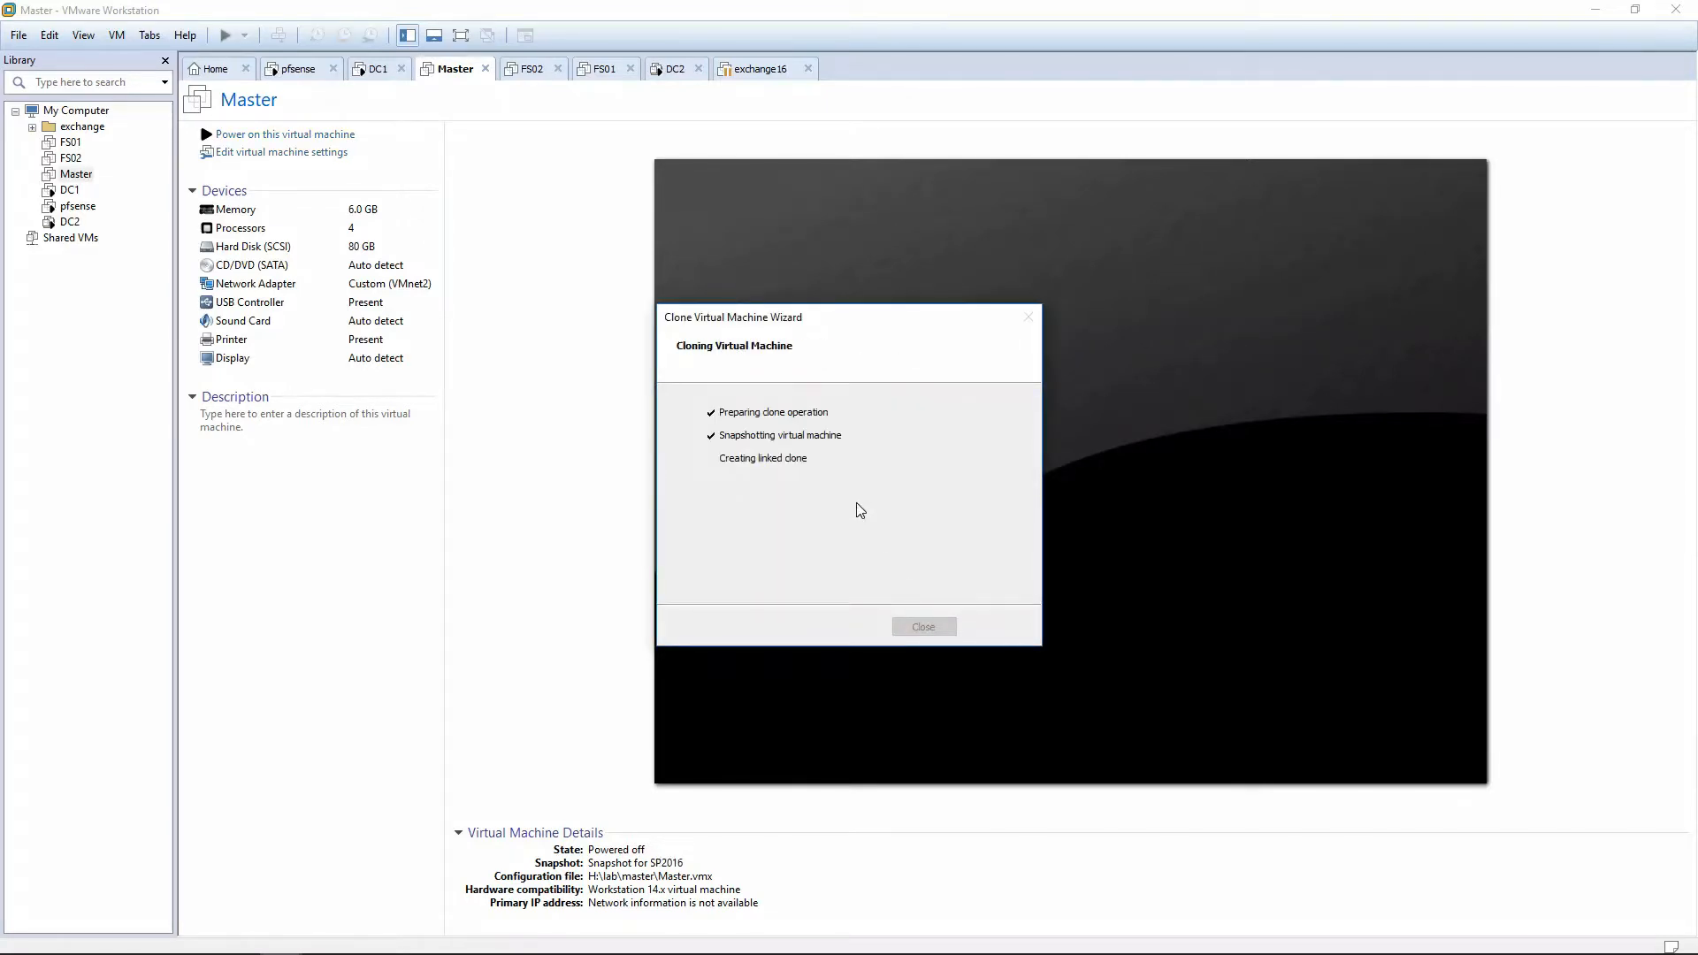
Connect SP2016's network adapter to the lab (Host-only) network and power the VM on.
click(920, 628)
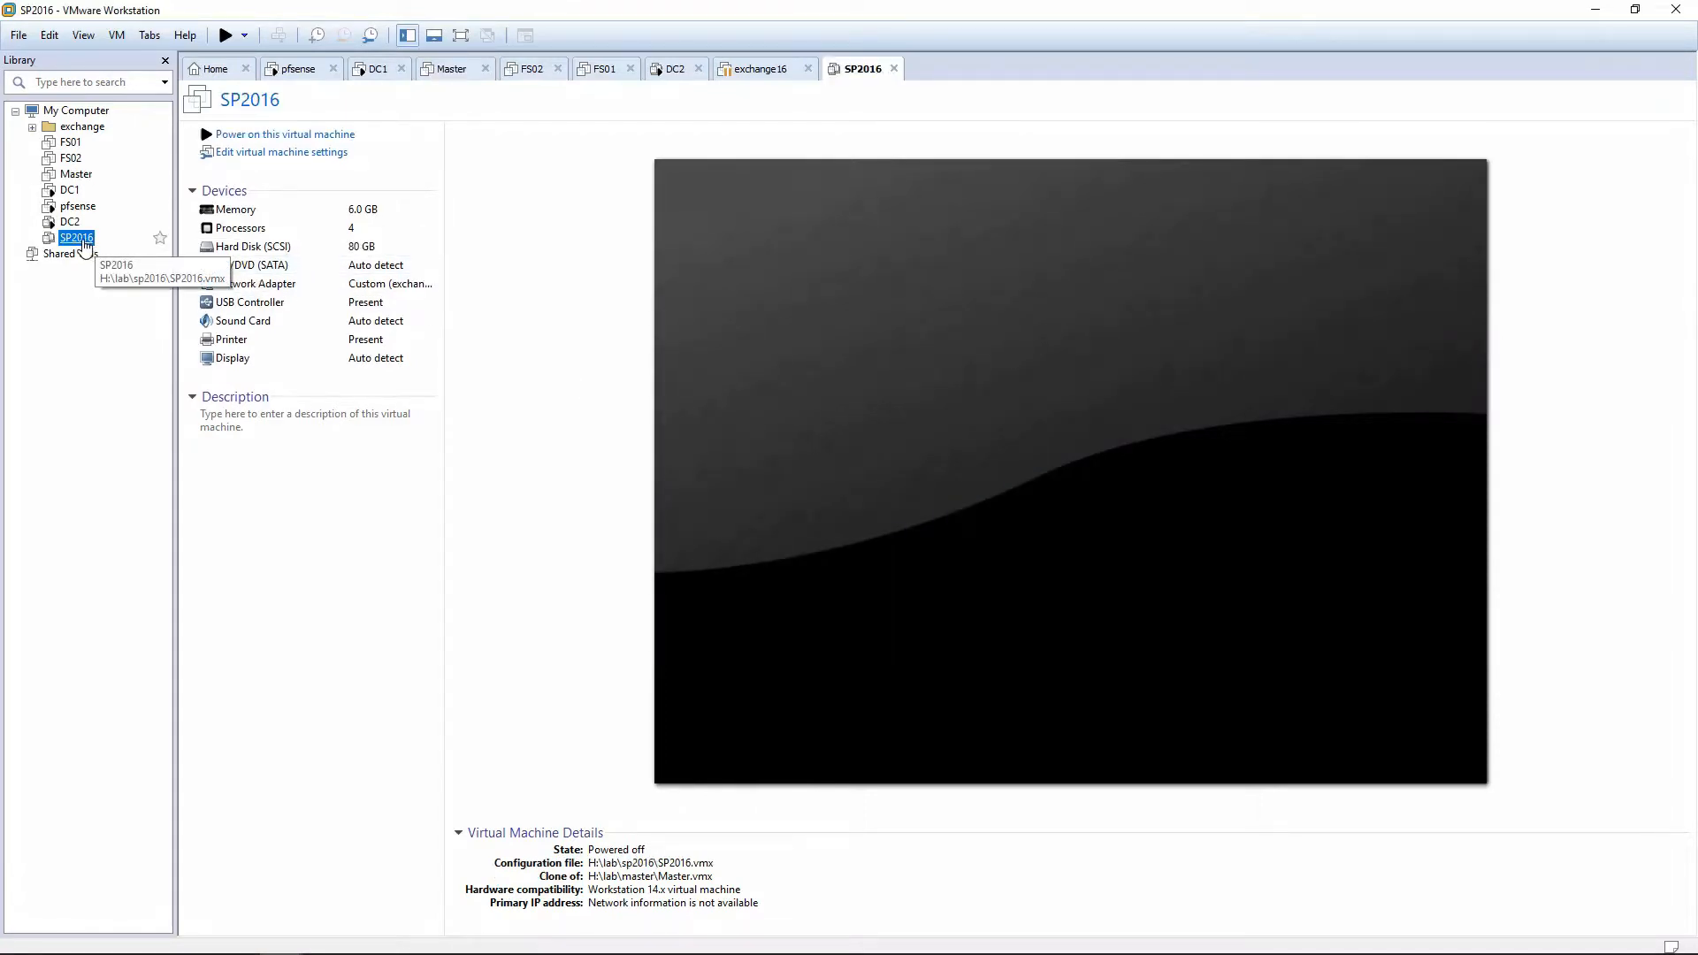
click(296, 154)
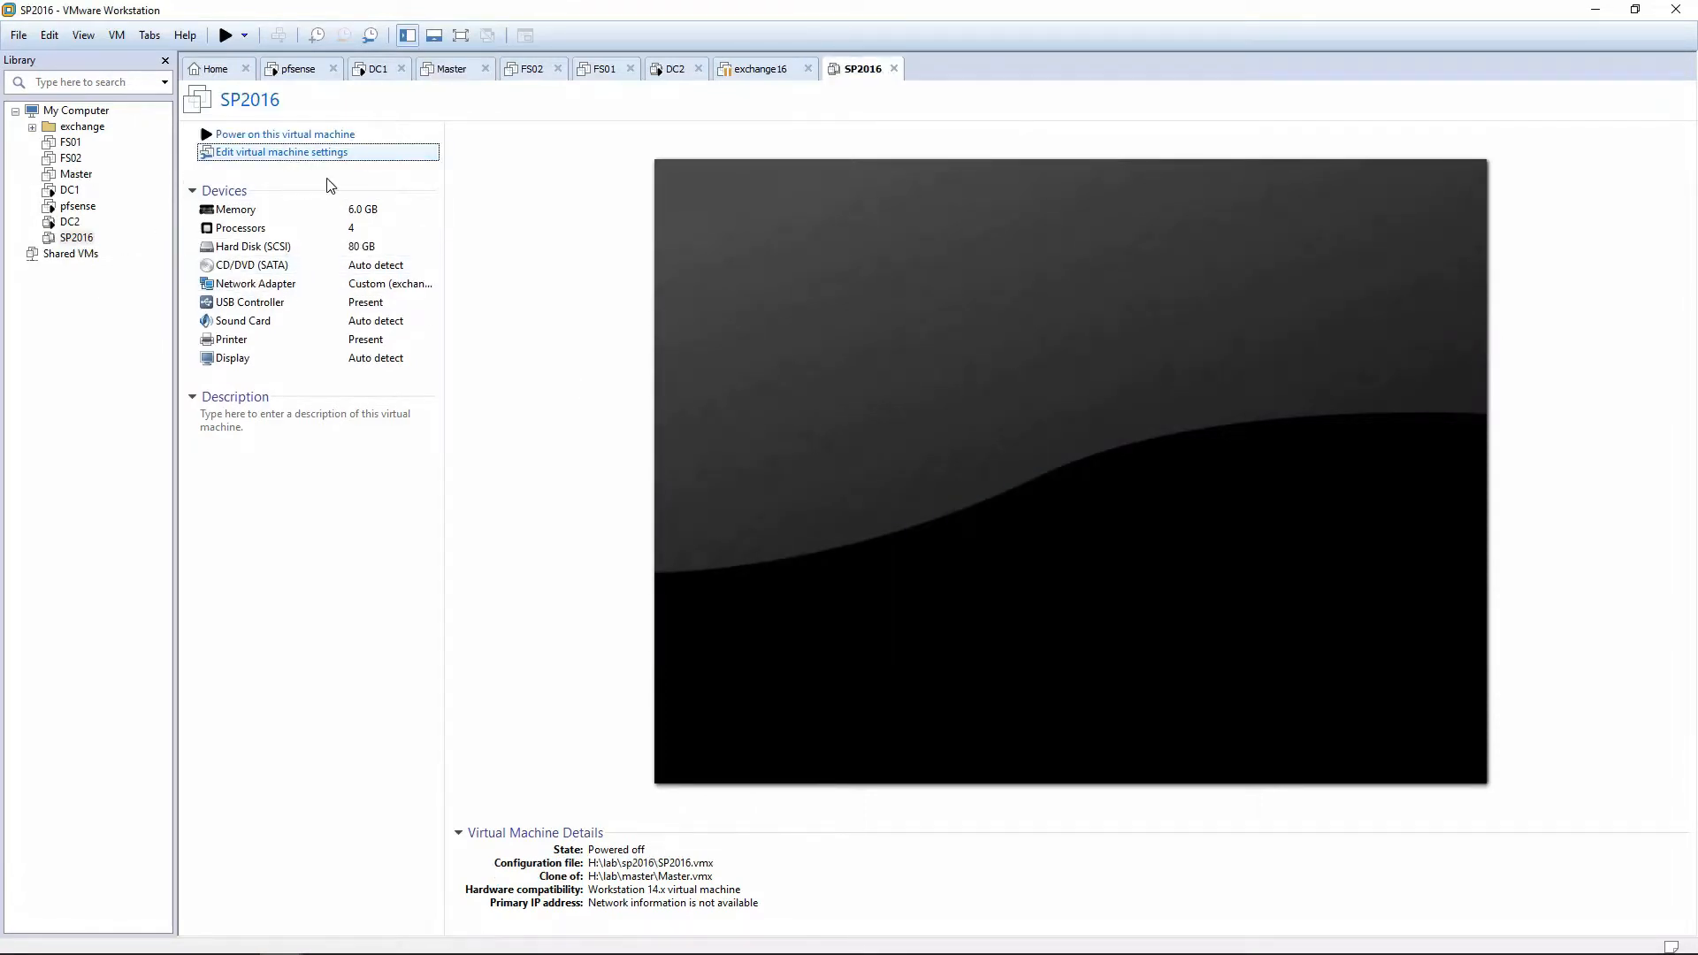
click(661, 337)
click(936, 437)
click(920, 657)
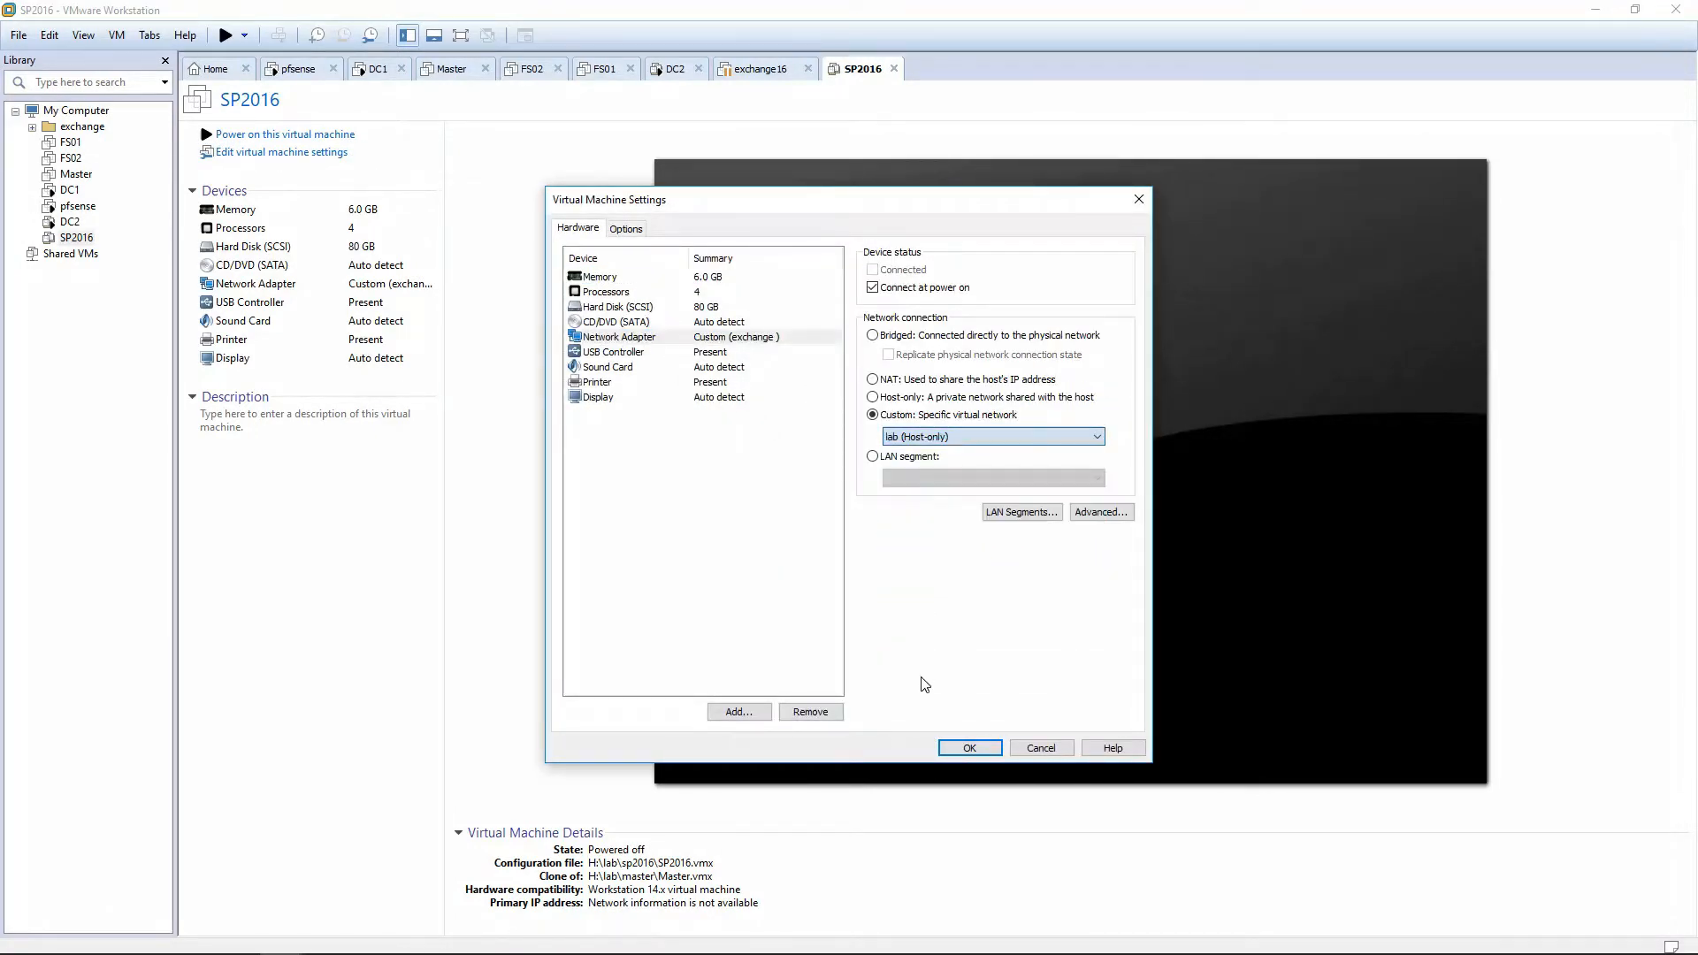
click(970, 748)
click(291, 137)
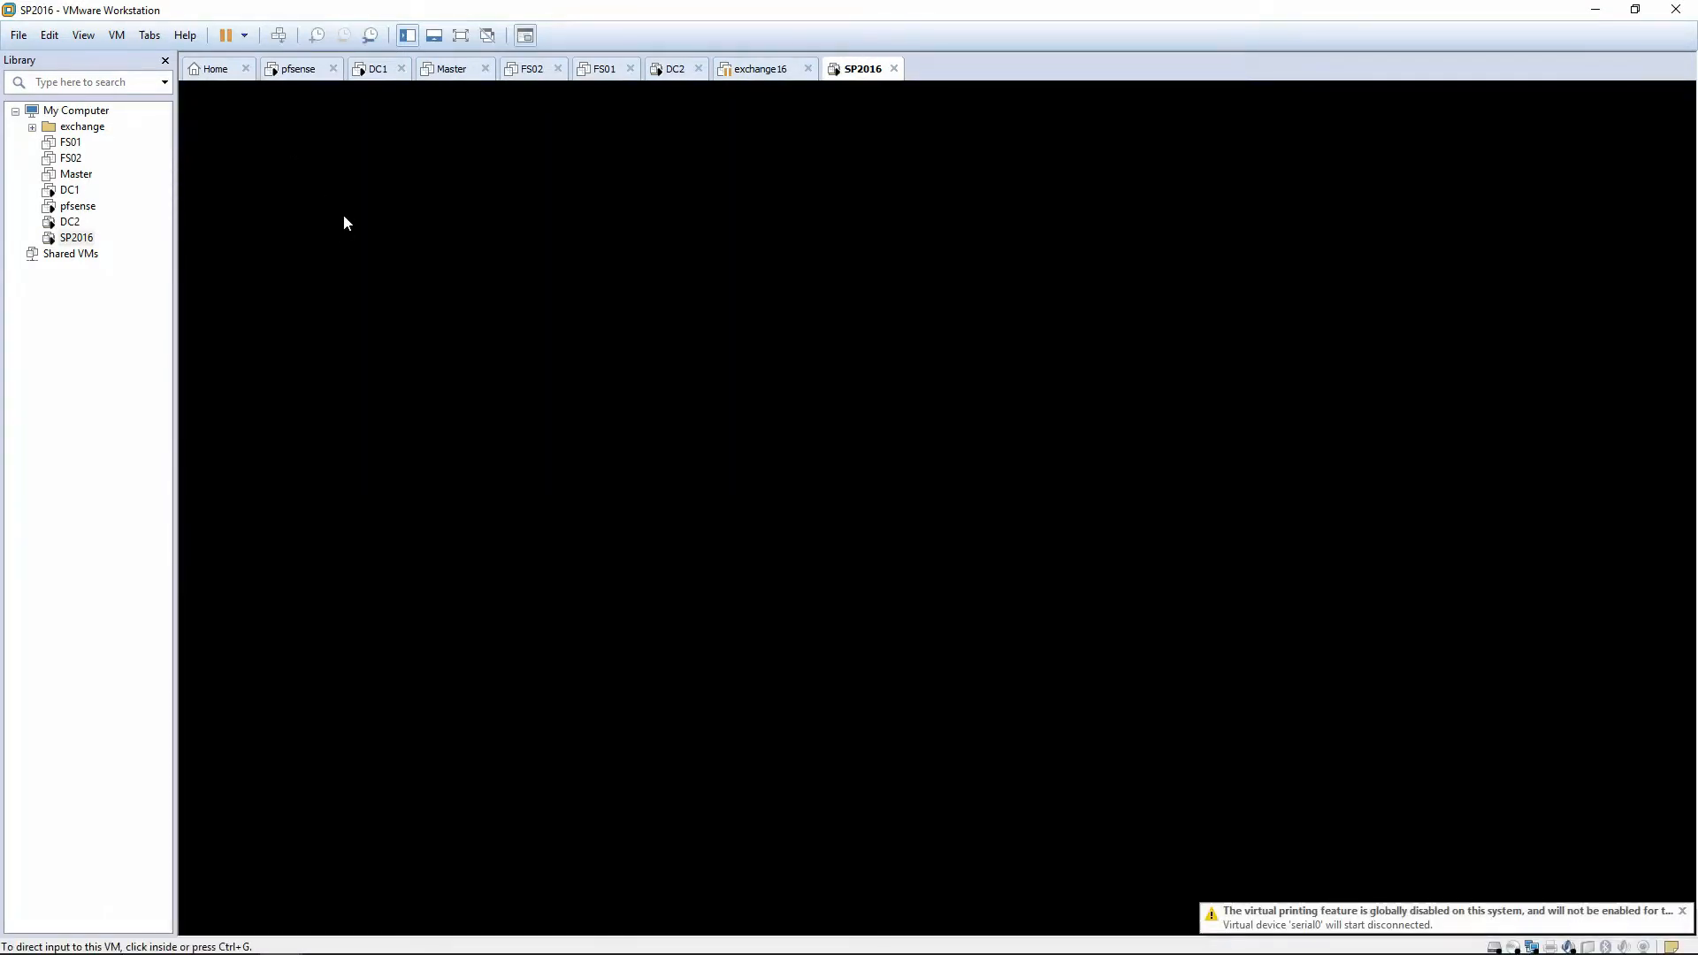
Close the exchange16 tab while SP2016 boots to the Windows 'Hi there' page.
click(807, 68)
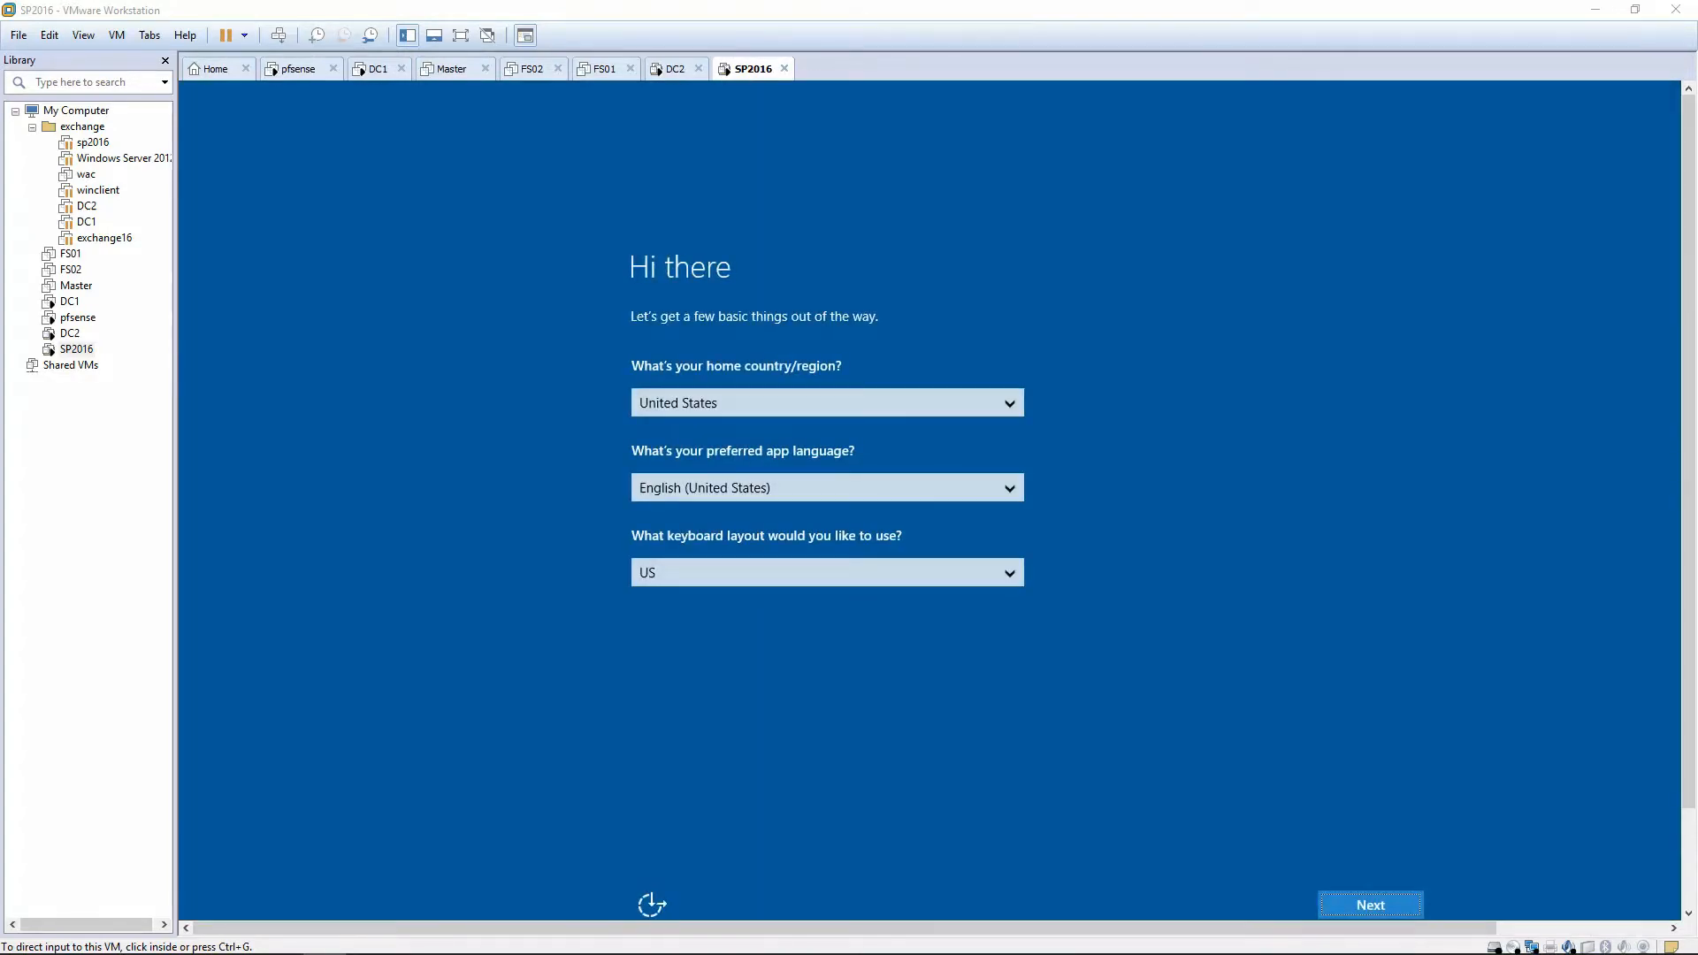
Keep default region settings, accept the licence, and set the Administrator password twice.
click(1349, 899)
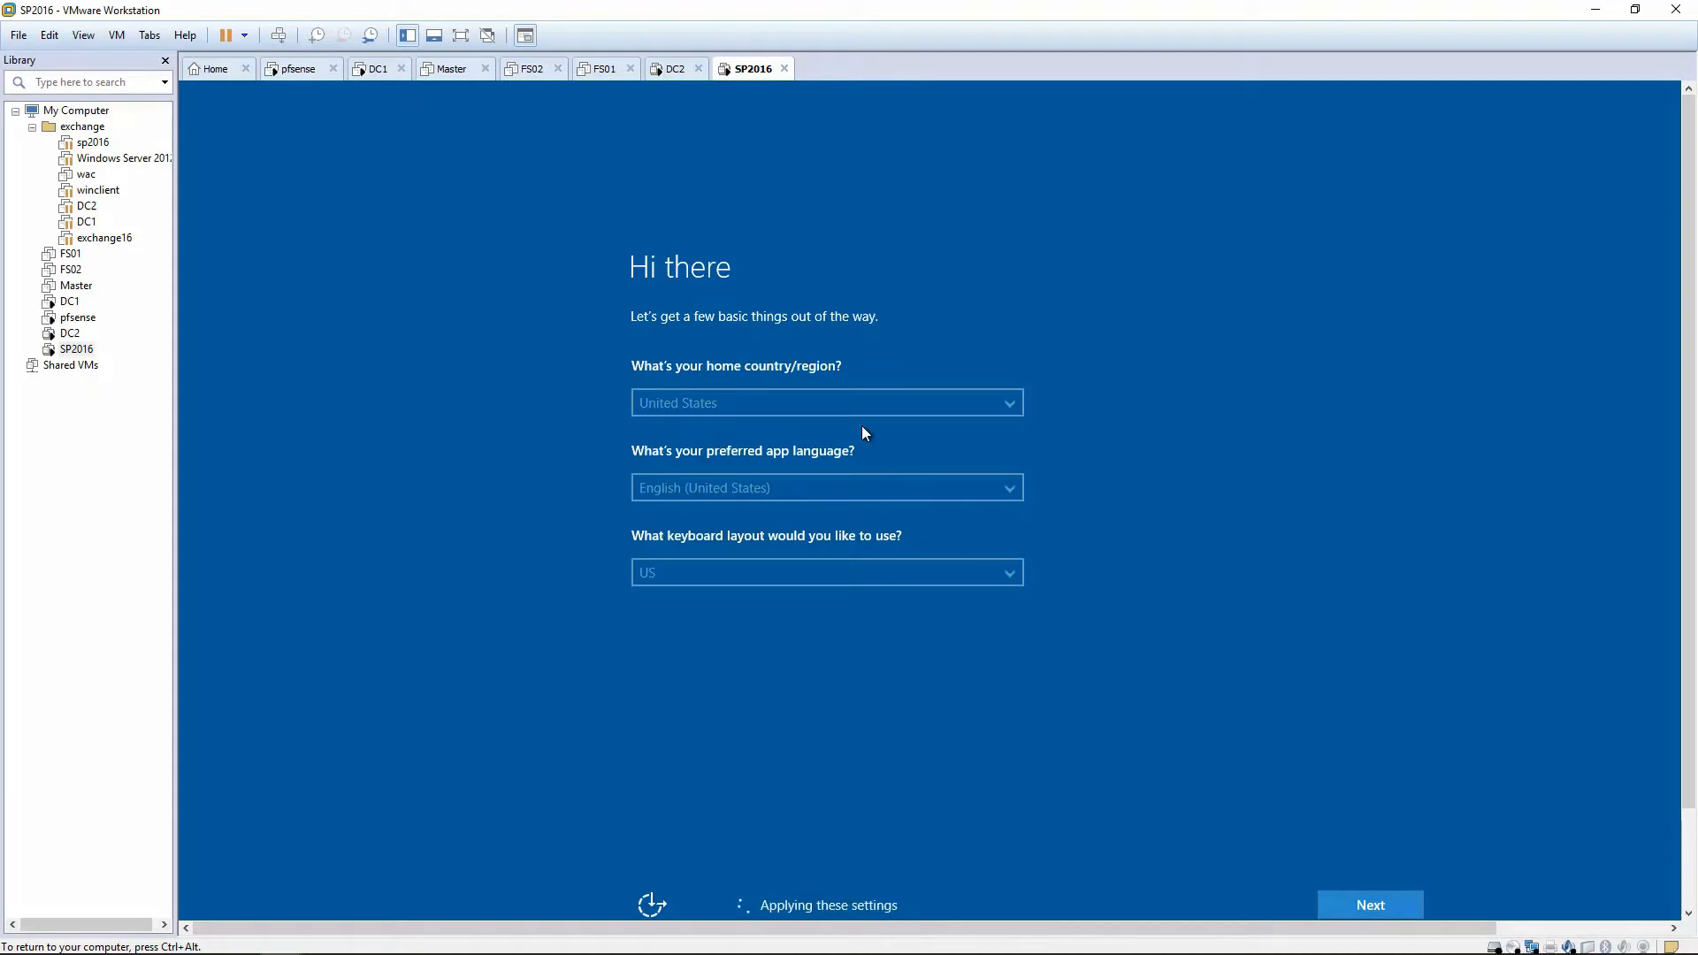
click(1357, 895)
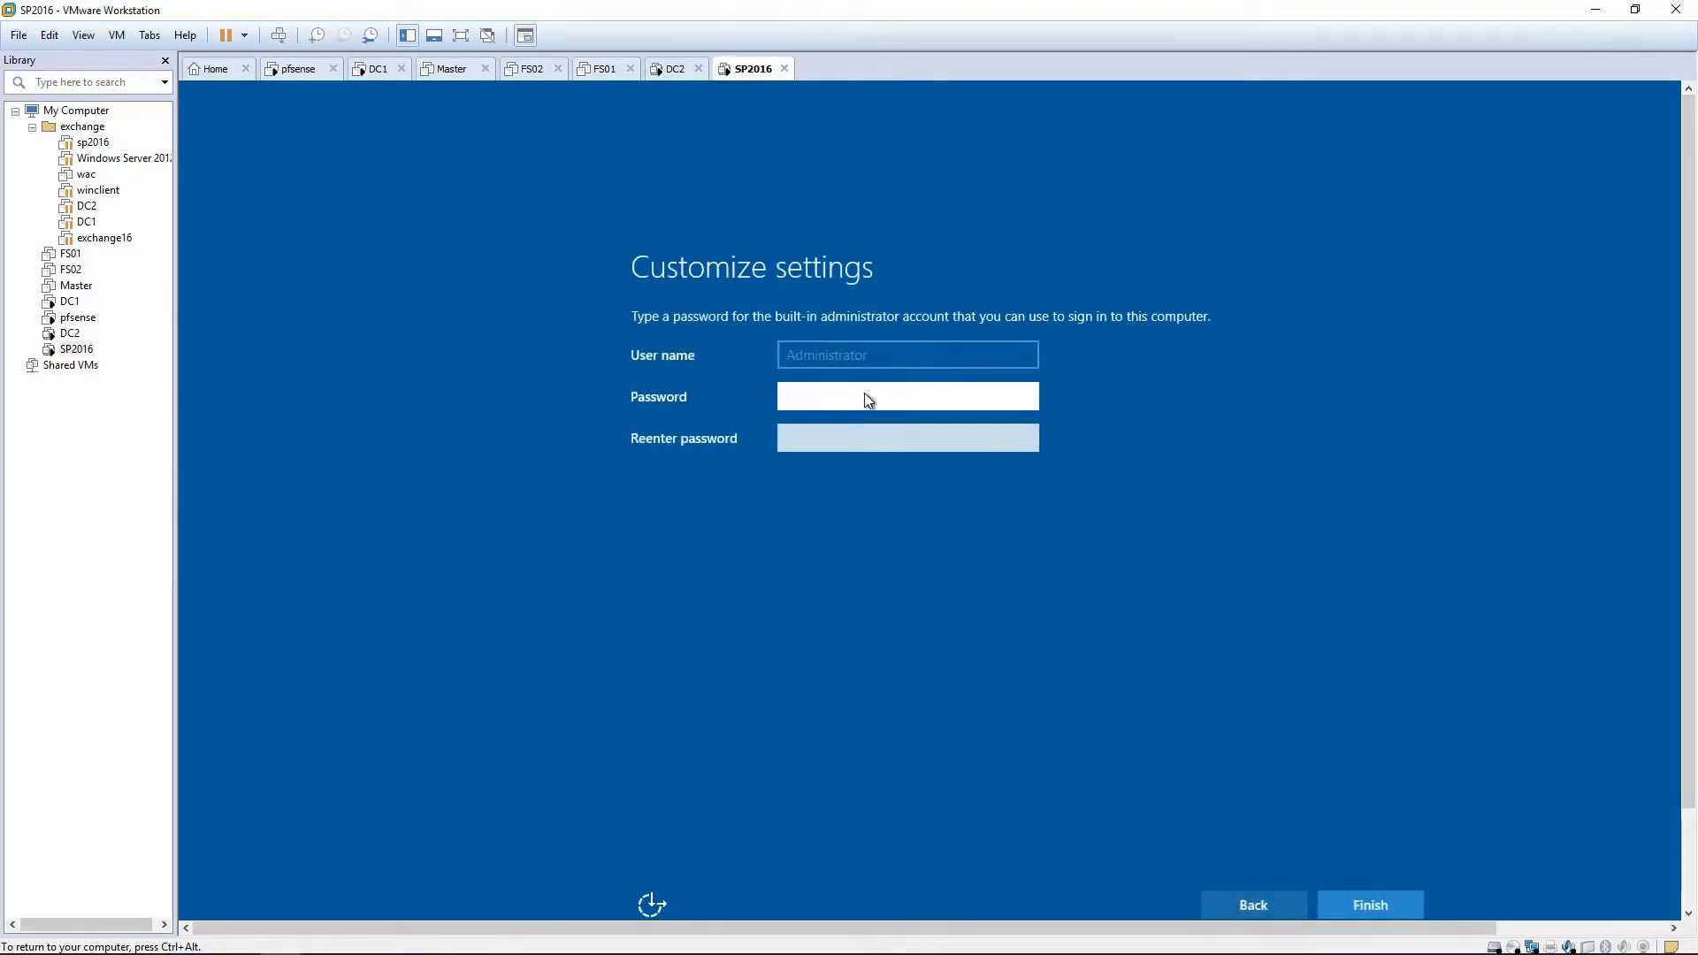
text(•••••••••)
key(Tab)
text(•••••••••)
key(Return)
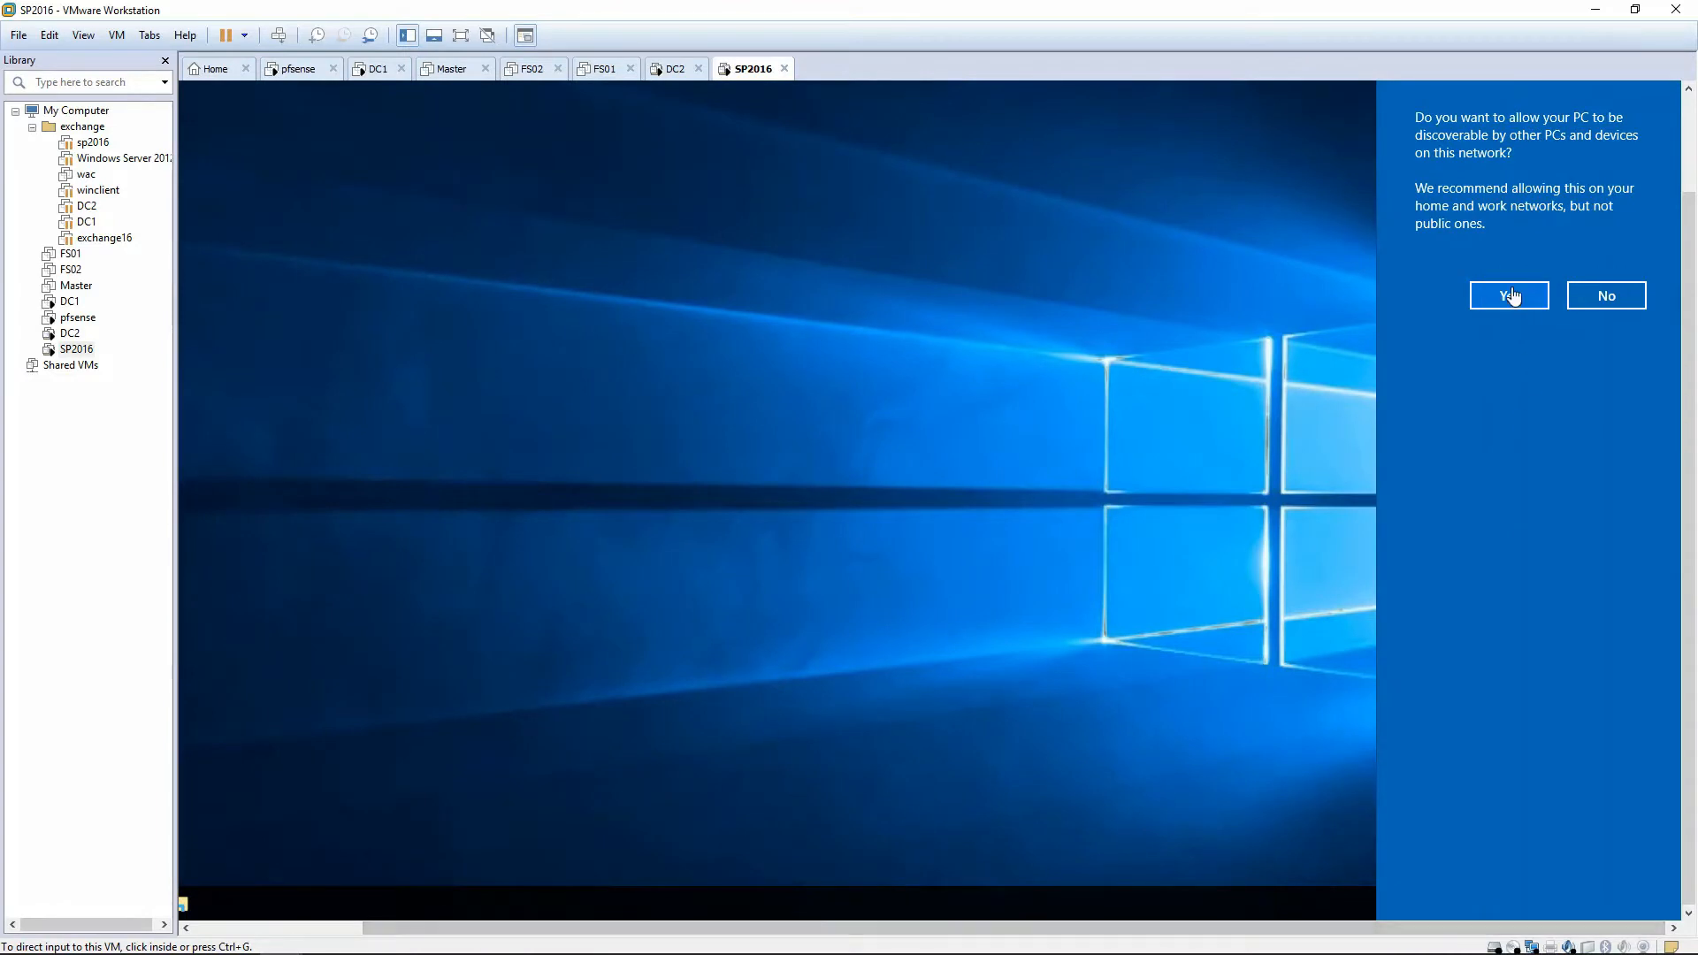
Allow network discovery and open the Ethernet0 adapter's IPv4 properties.
click(1512, 296)
right_click(1547, 906)
click(1554, 891)
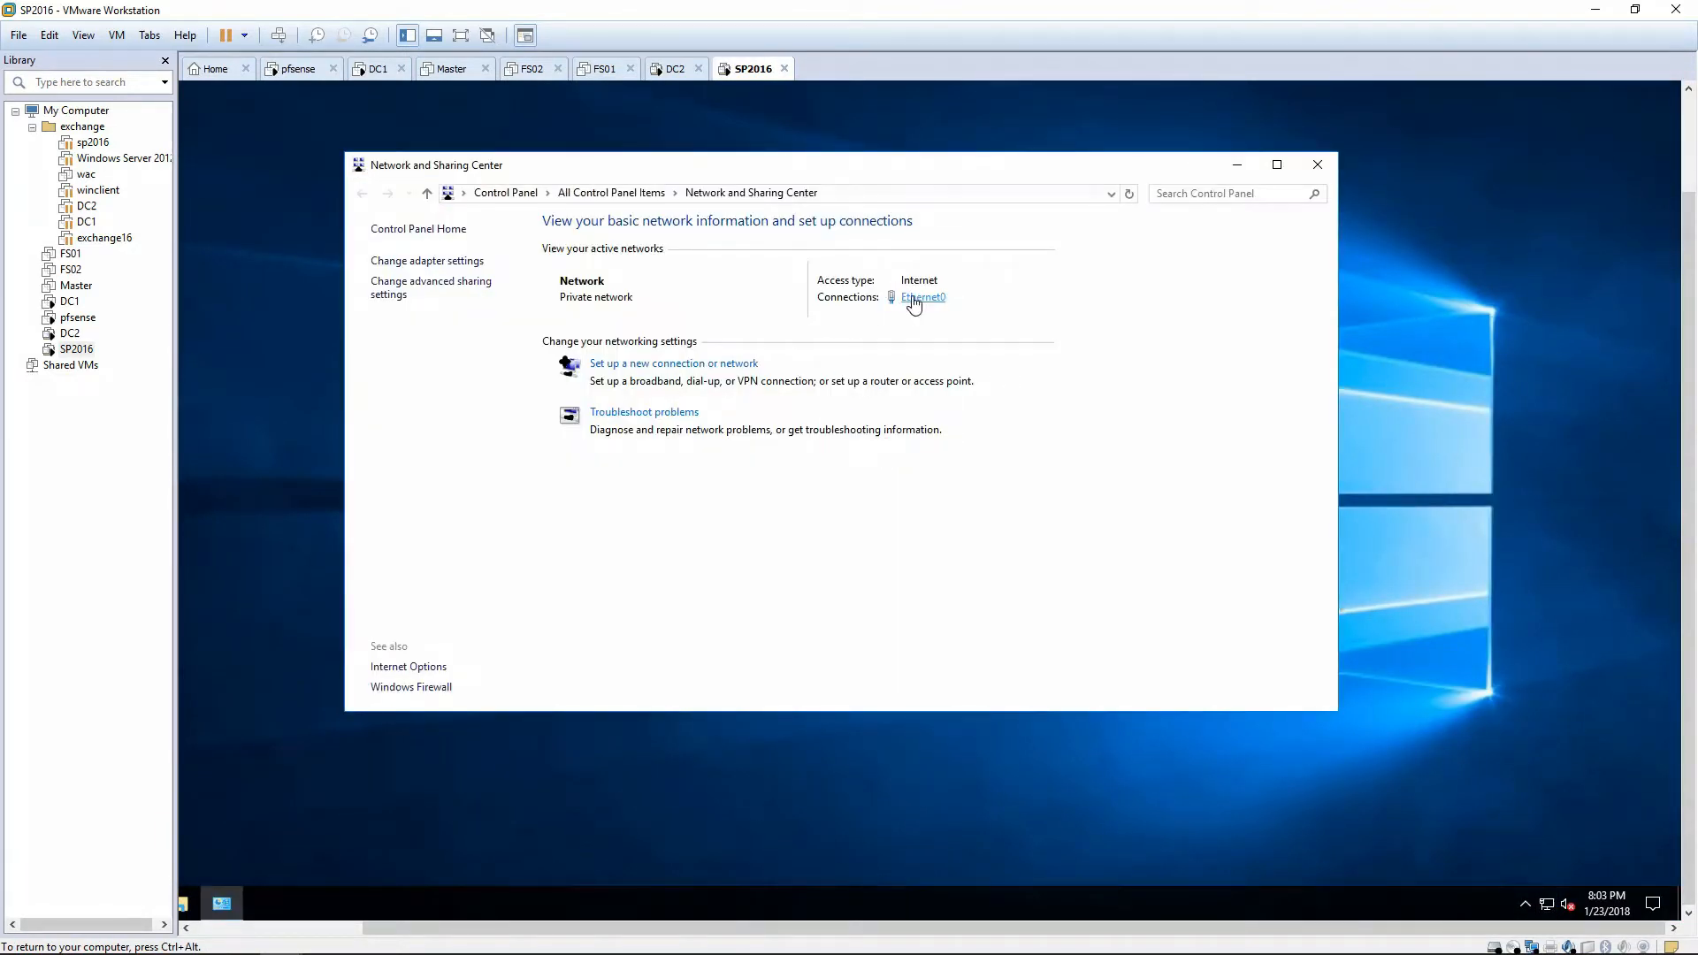
click(914, 301)
click(710, 581)
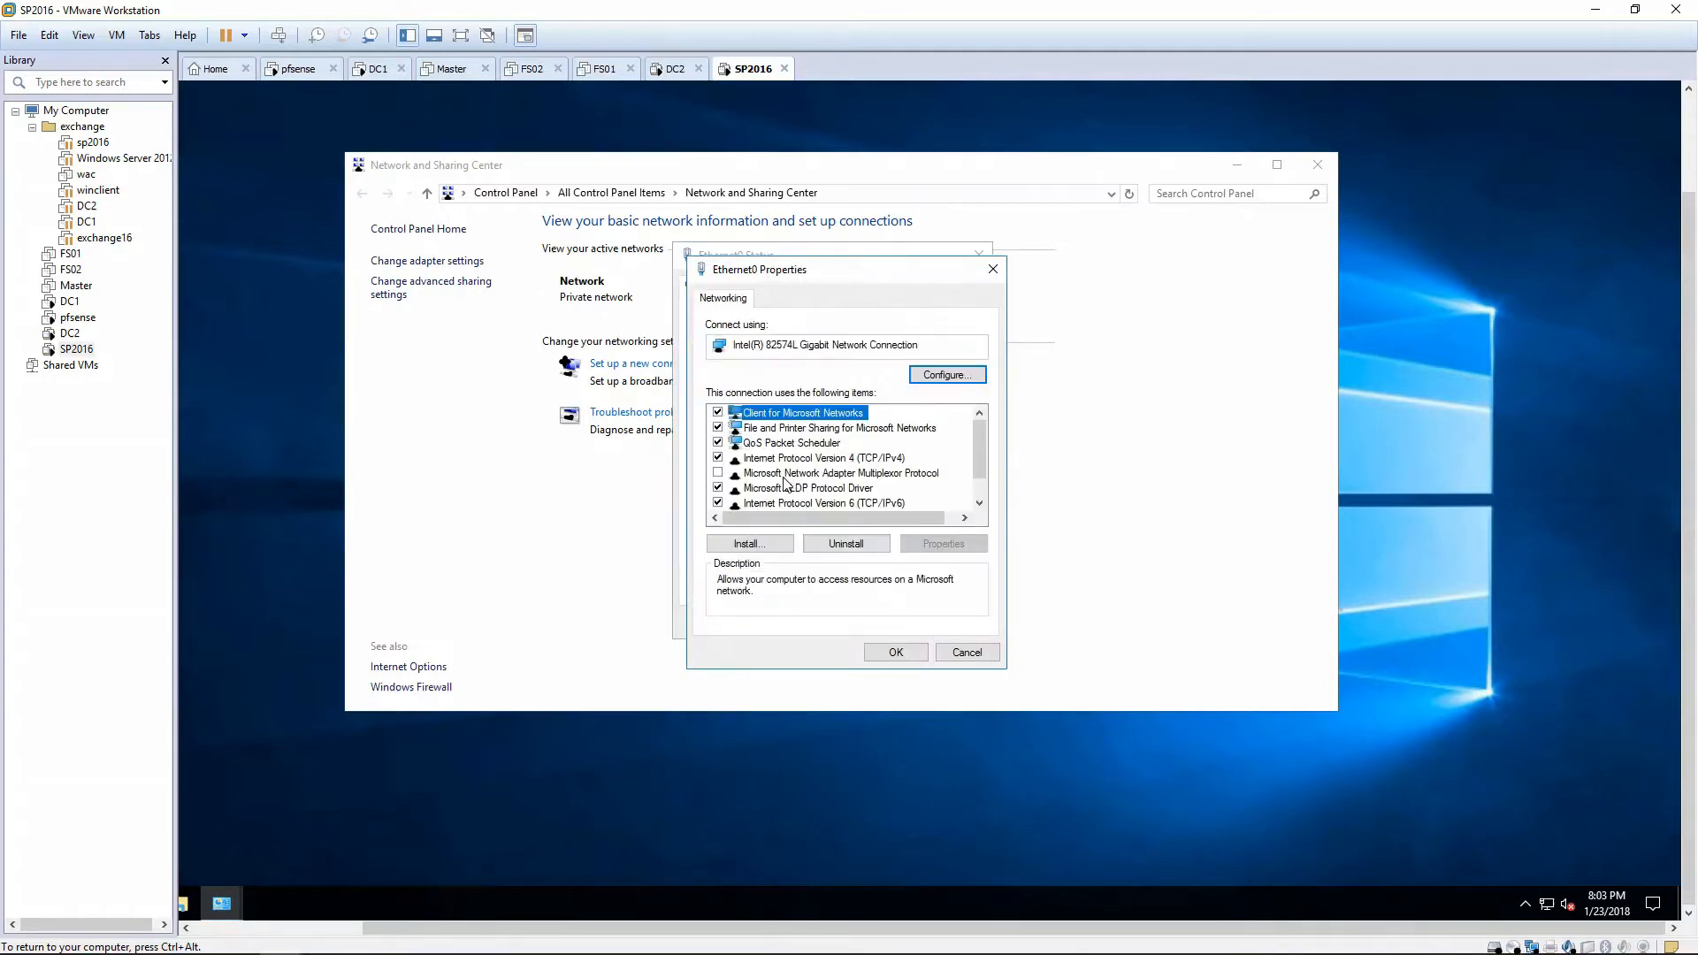
click(835, 502)
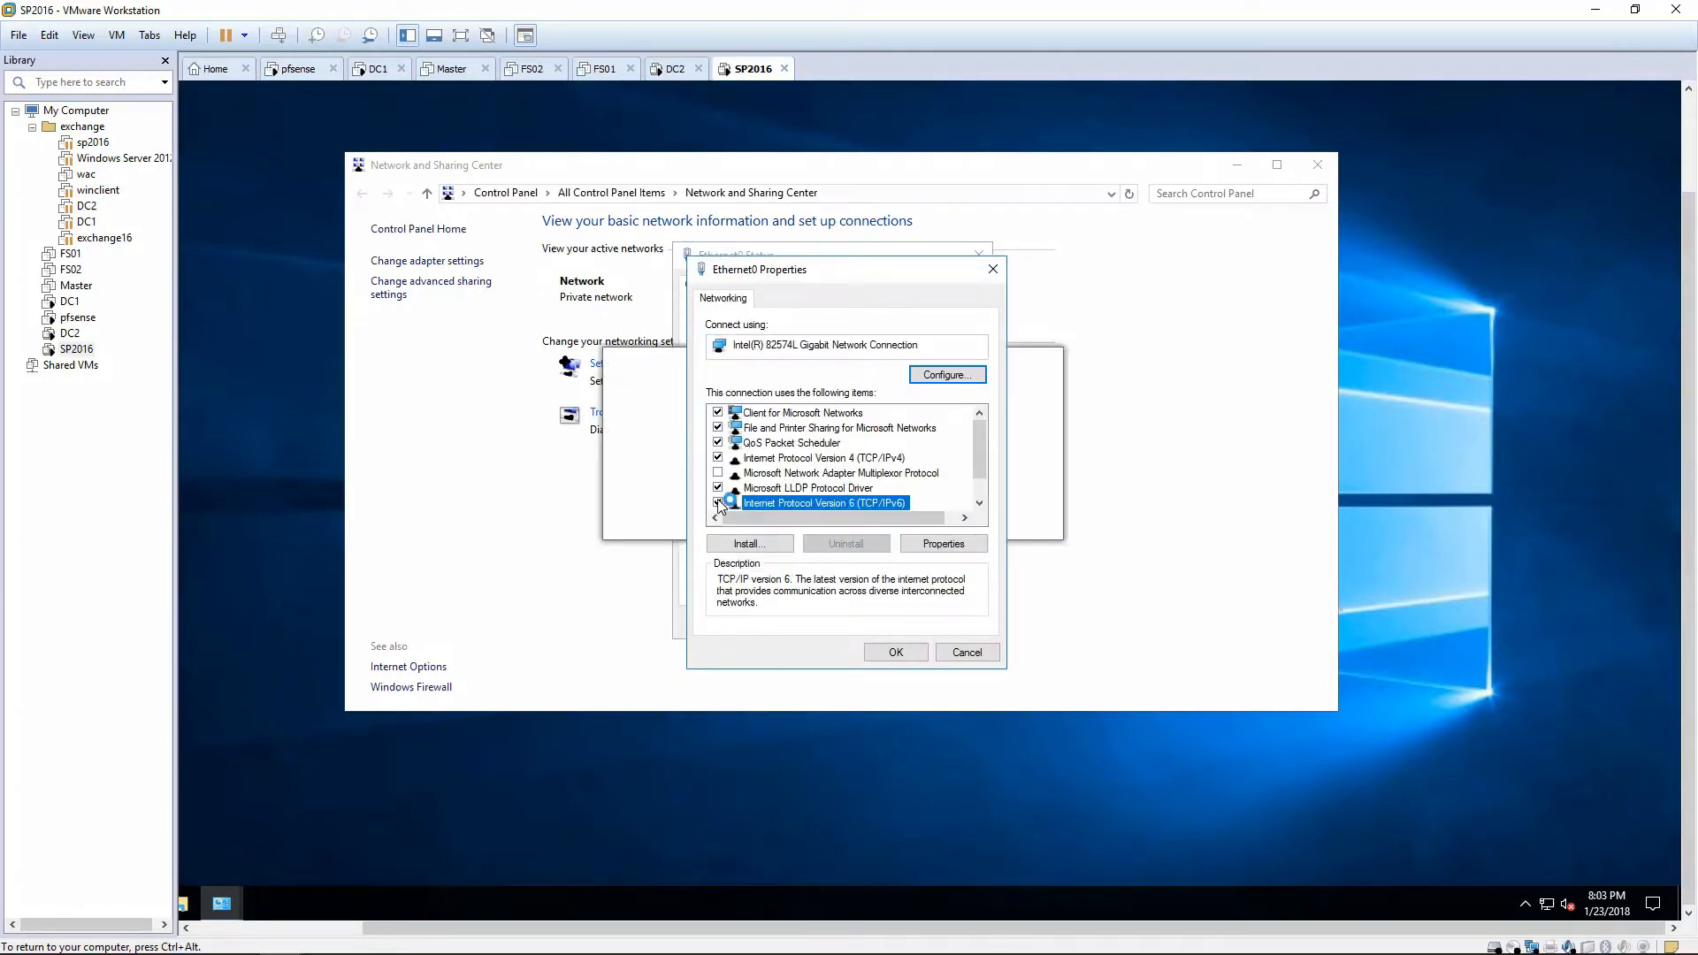
click(823, 458)
click(943, 543)
Set static IP 172.16.0.6, mask 255.255.255.0, gateway 172.16.0.1, DNS 172.16.0.2 and 172.16.0.3.
click(838, 467)
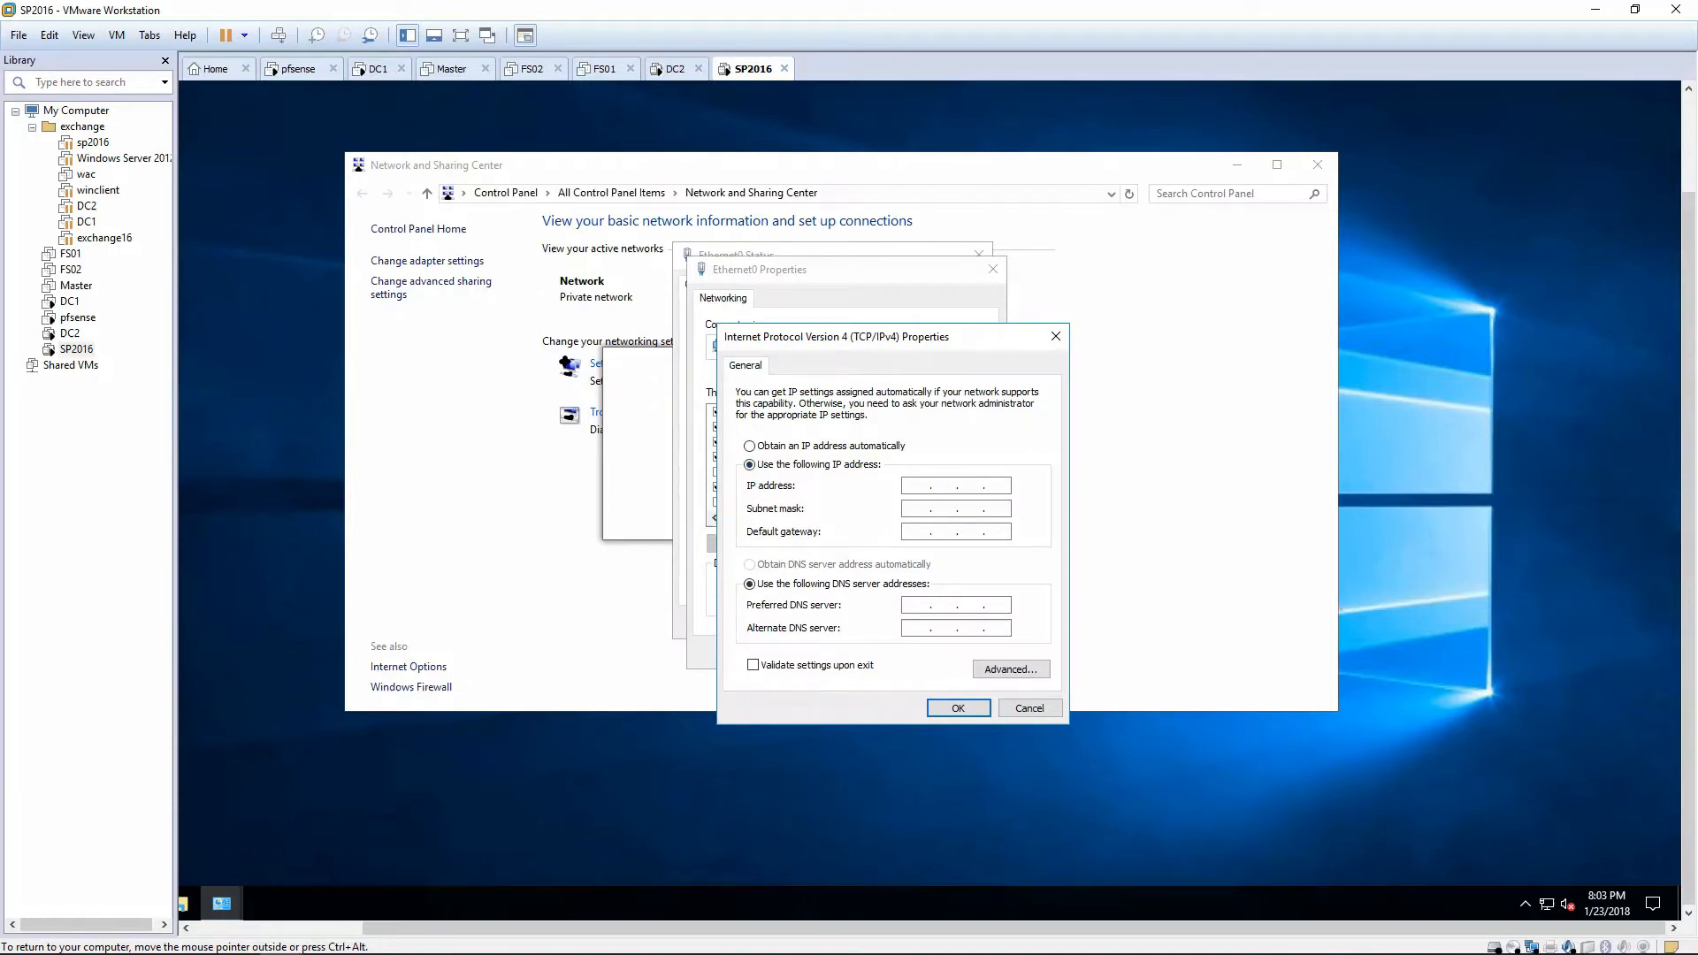
text(172 . 16 . 0 . 6)
key(Tab)
text(255.255.255)
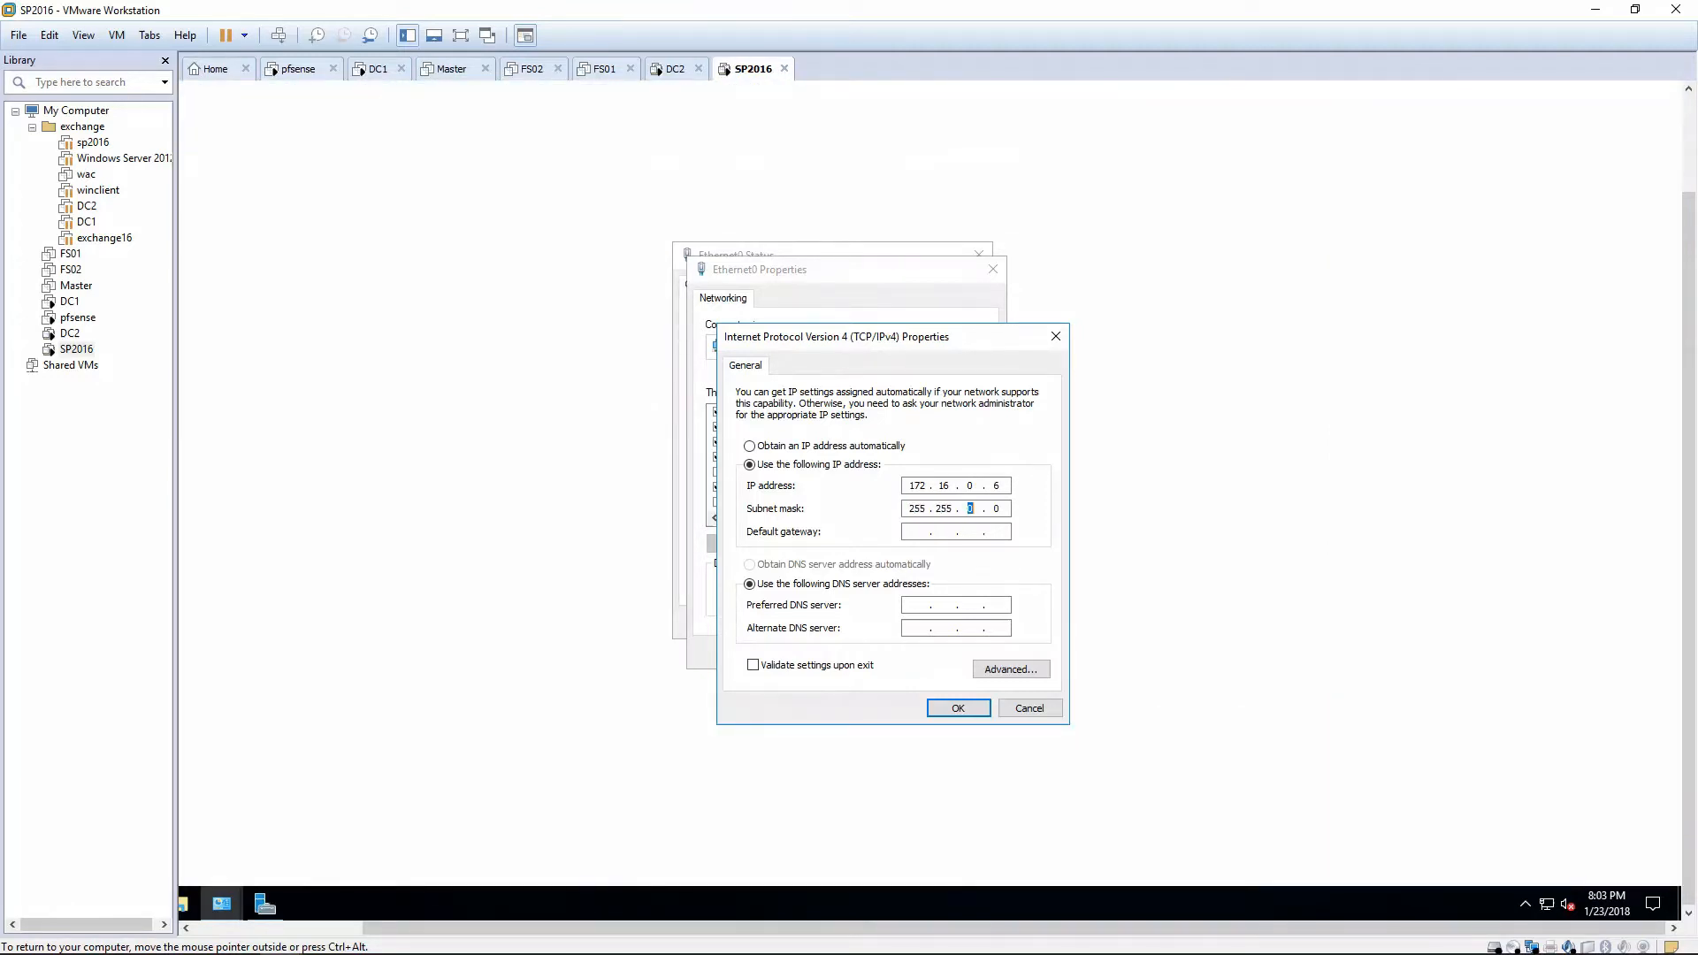
key(Tab)
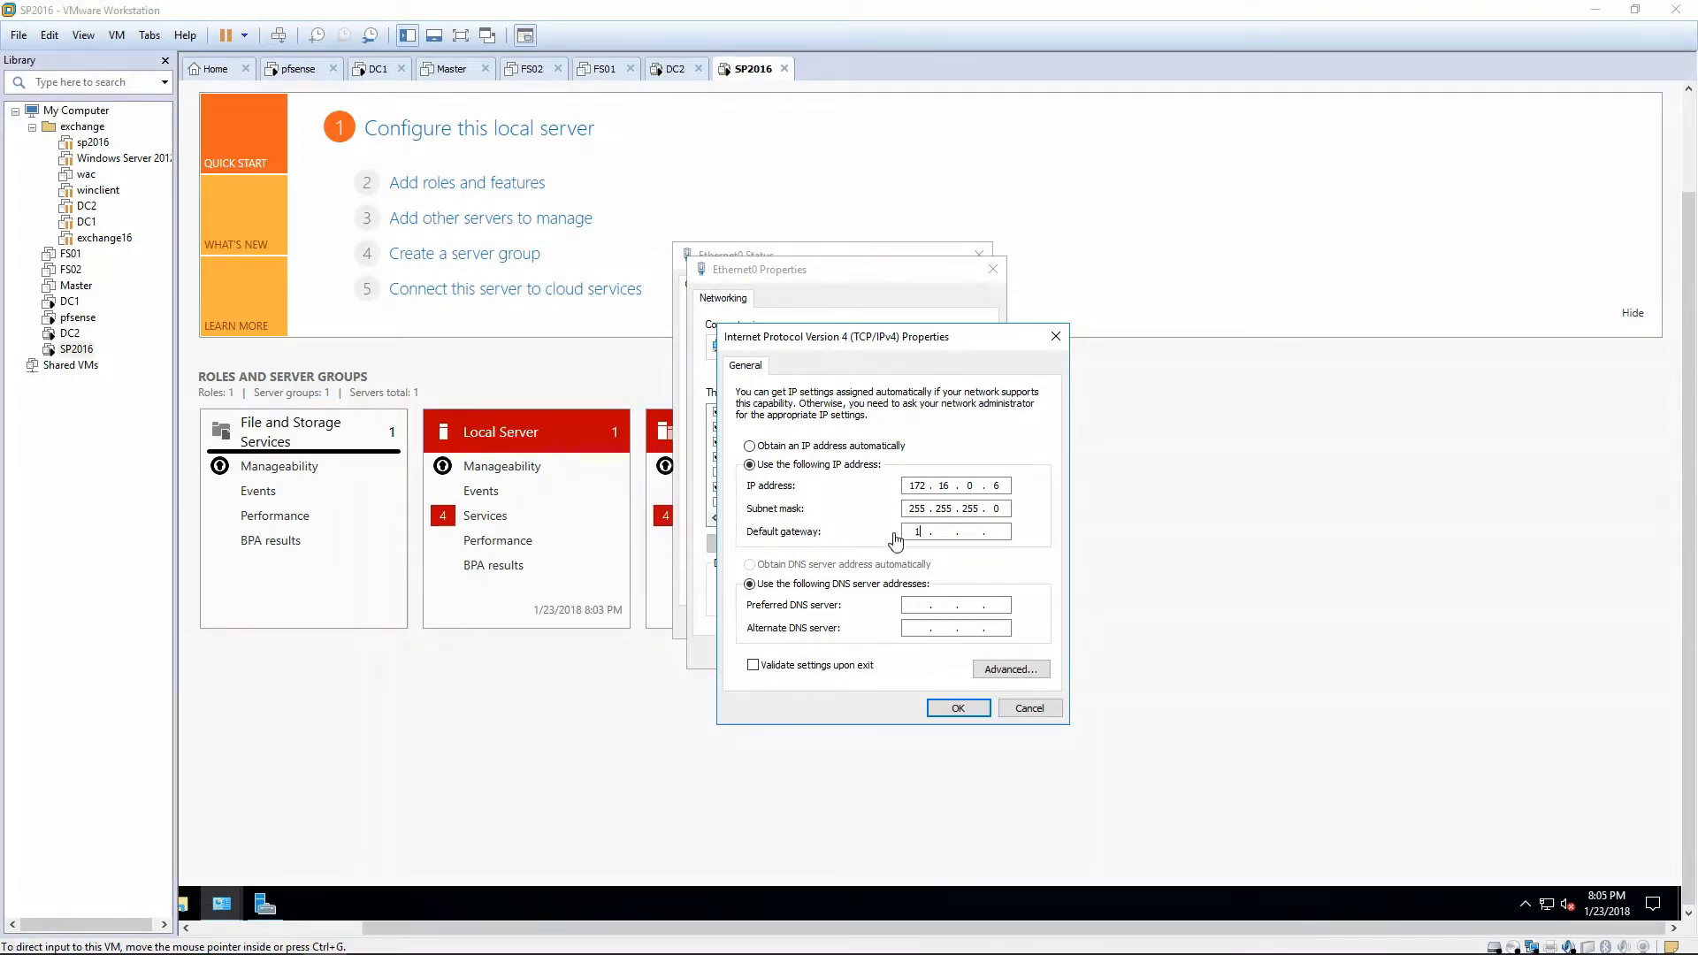
text(172)
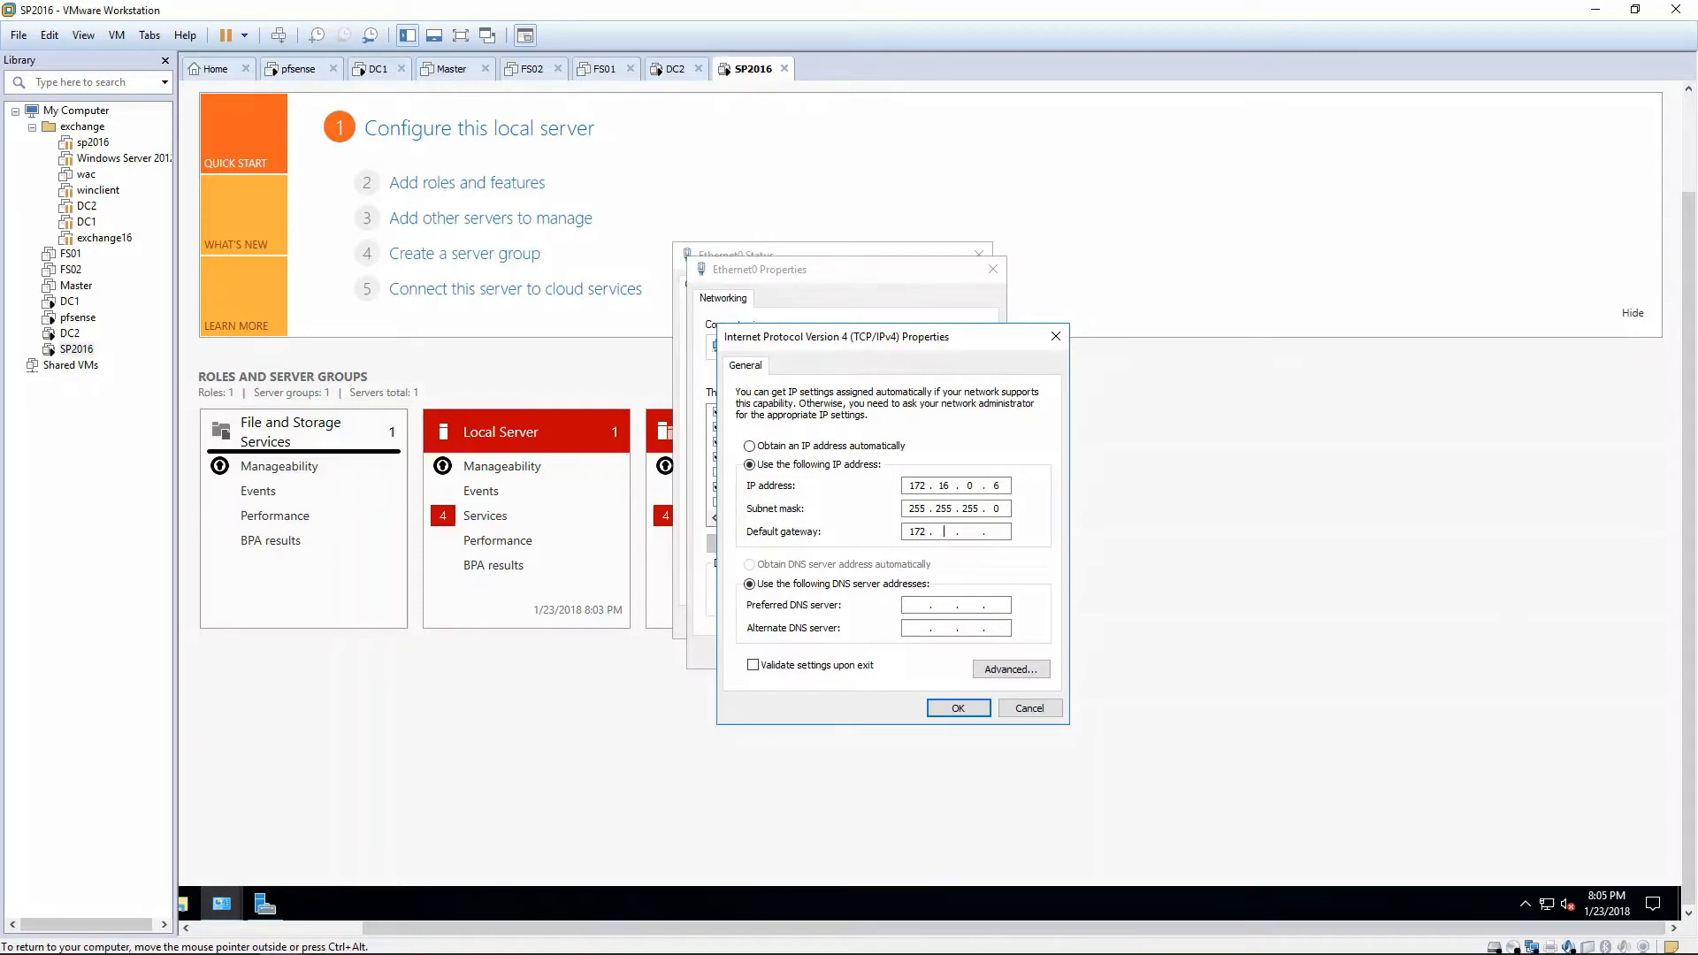
key(Tab)
key(Tab)
text(172)
key(Return)
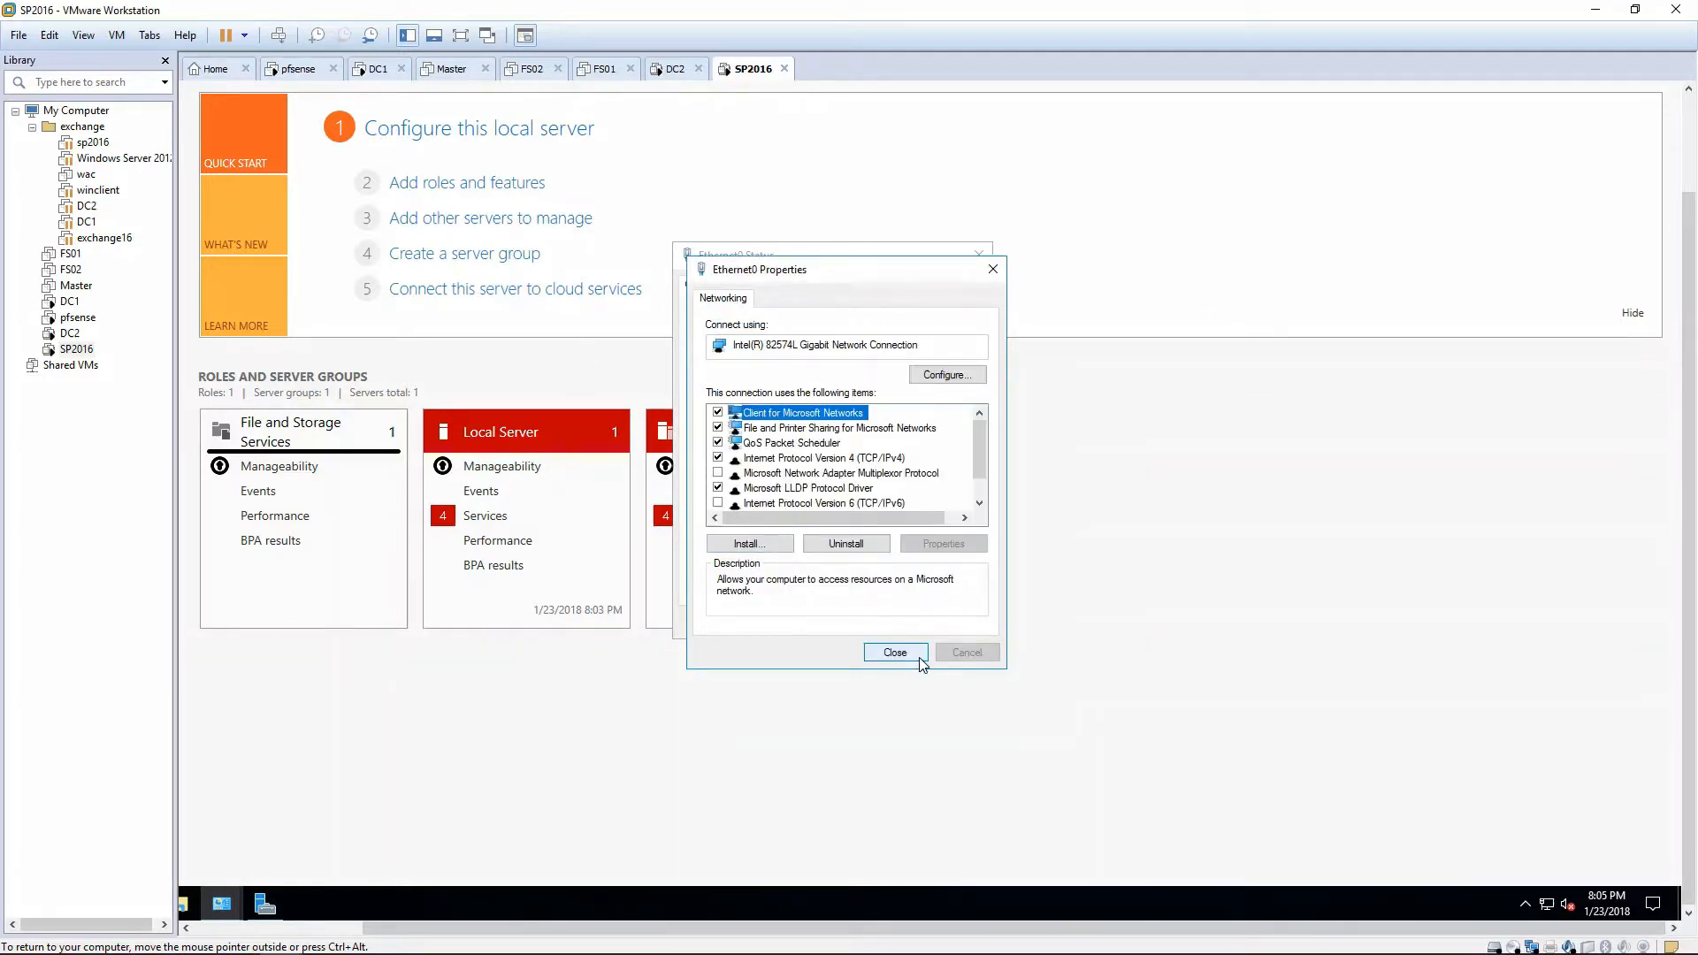
click(893, 652)
In System Properties, enter computer name sp2016 and domain lab for membership.
click(952, 623)
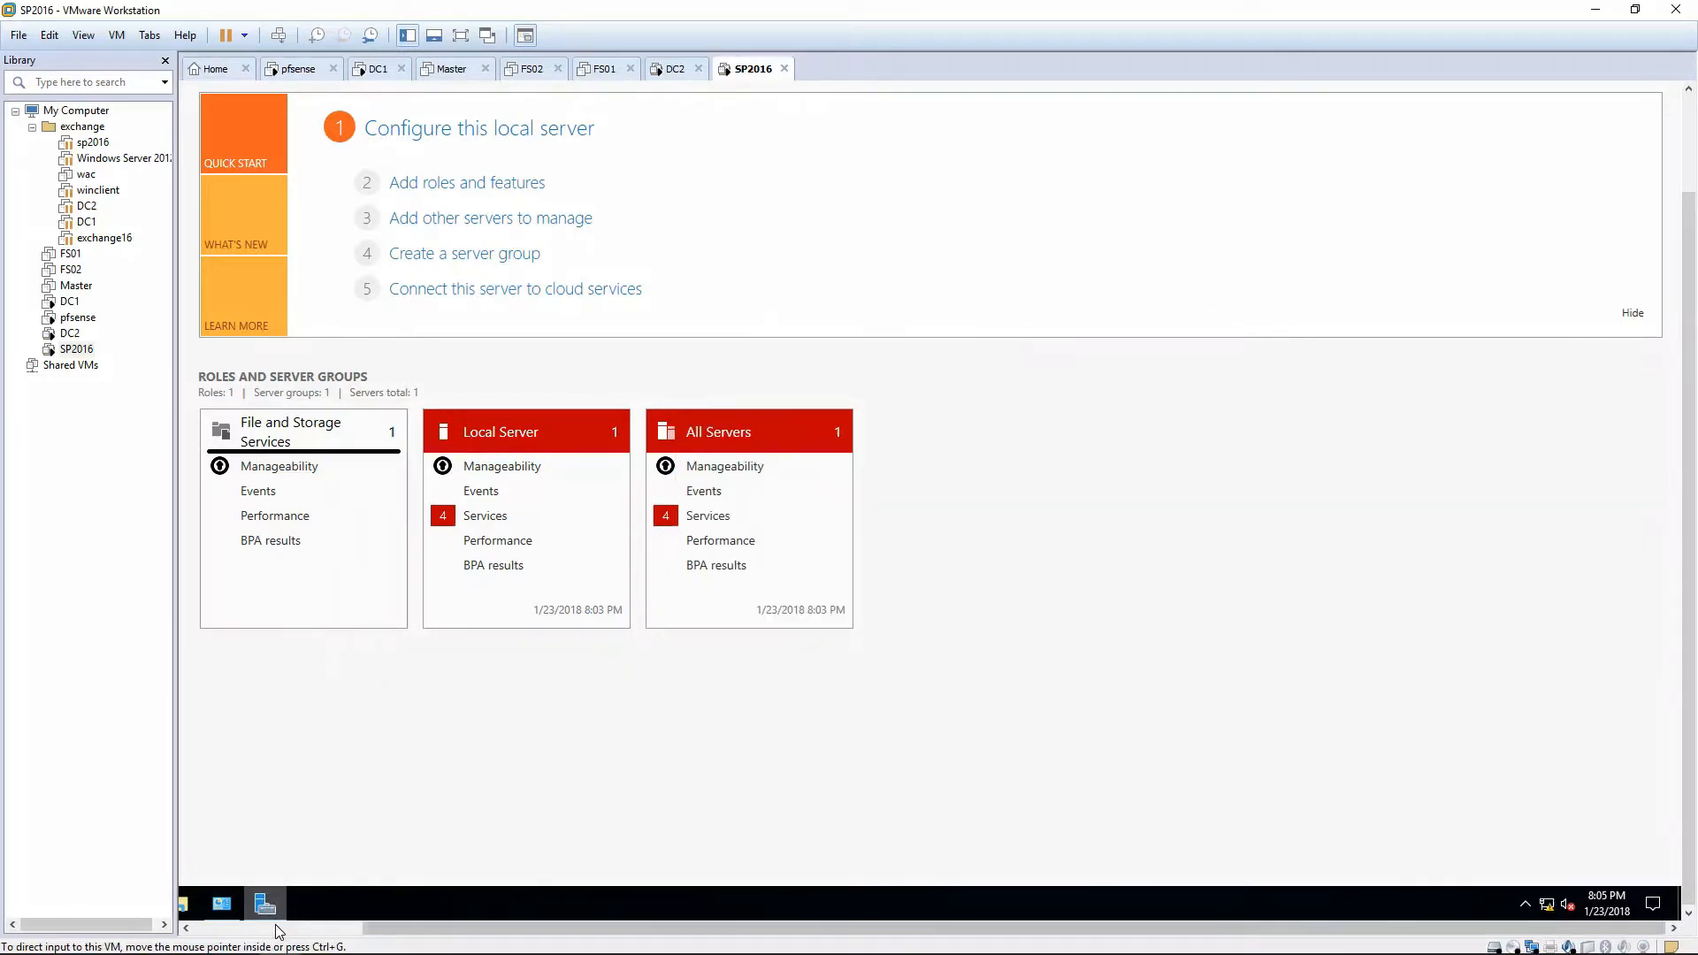
click(200, 904)
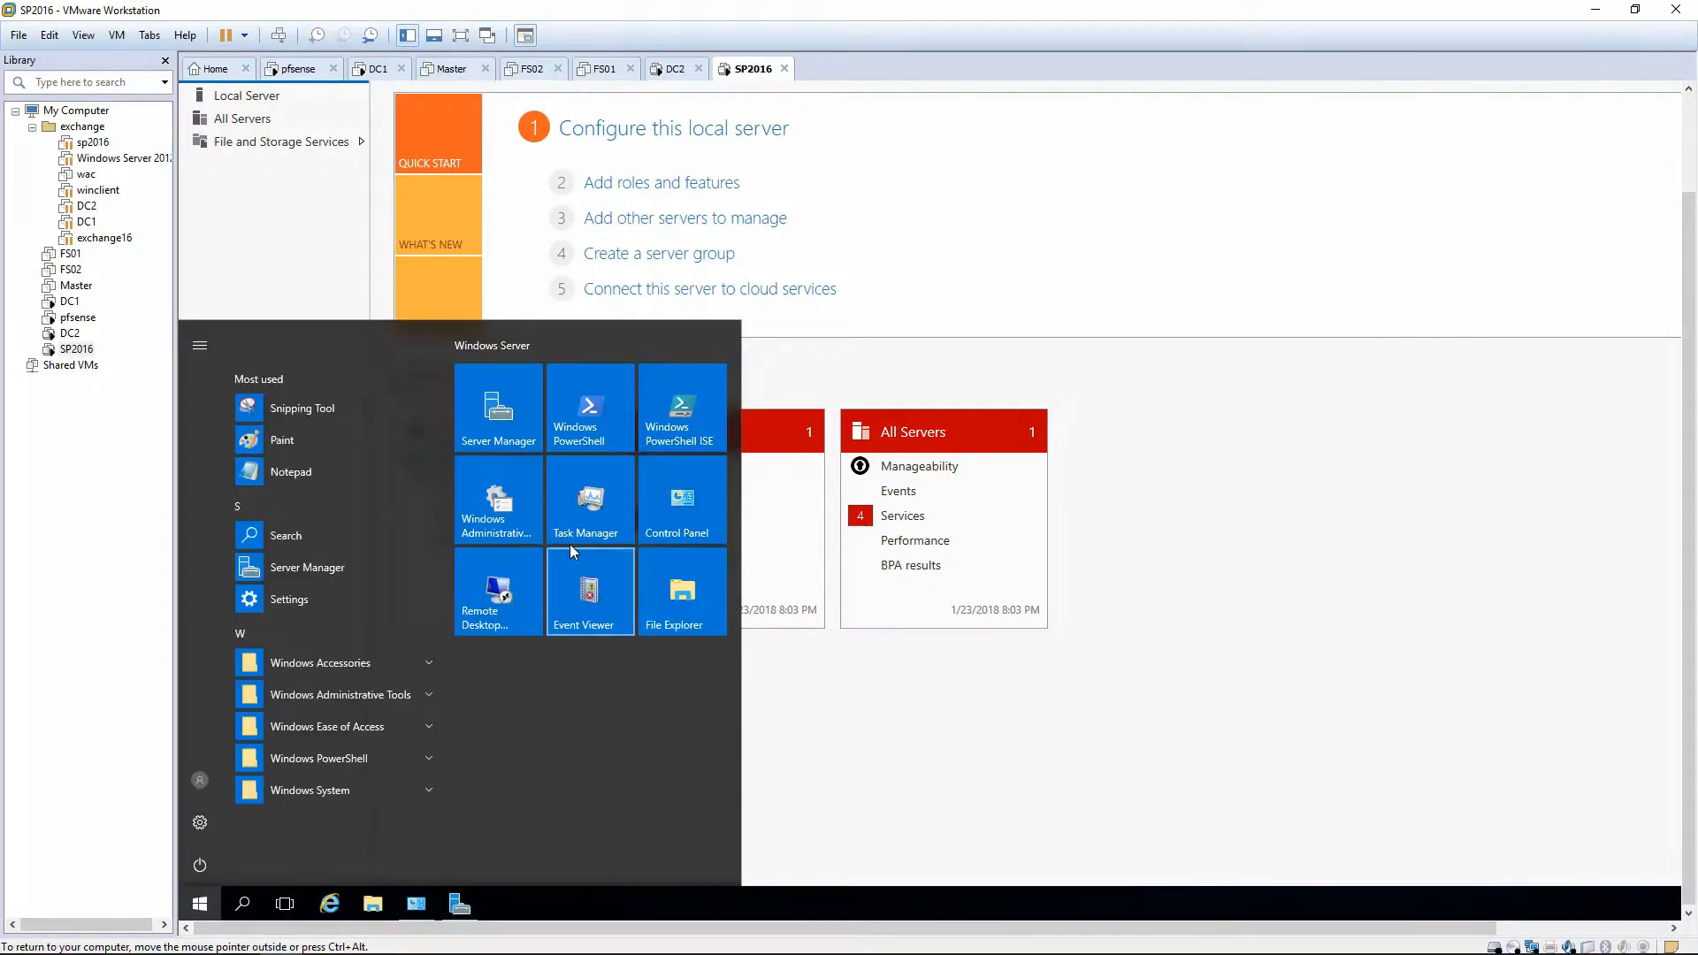
click(689, 508)
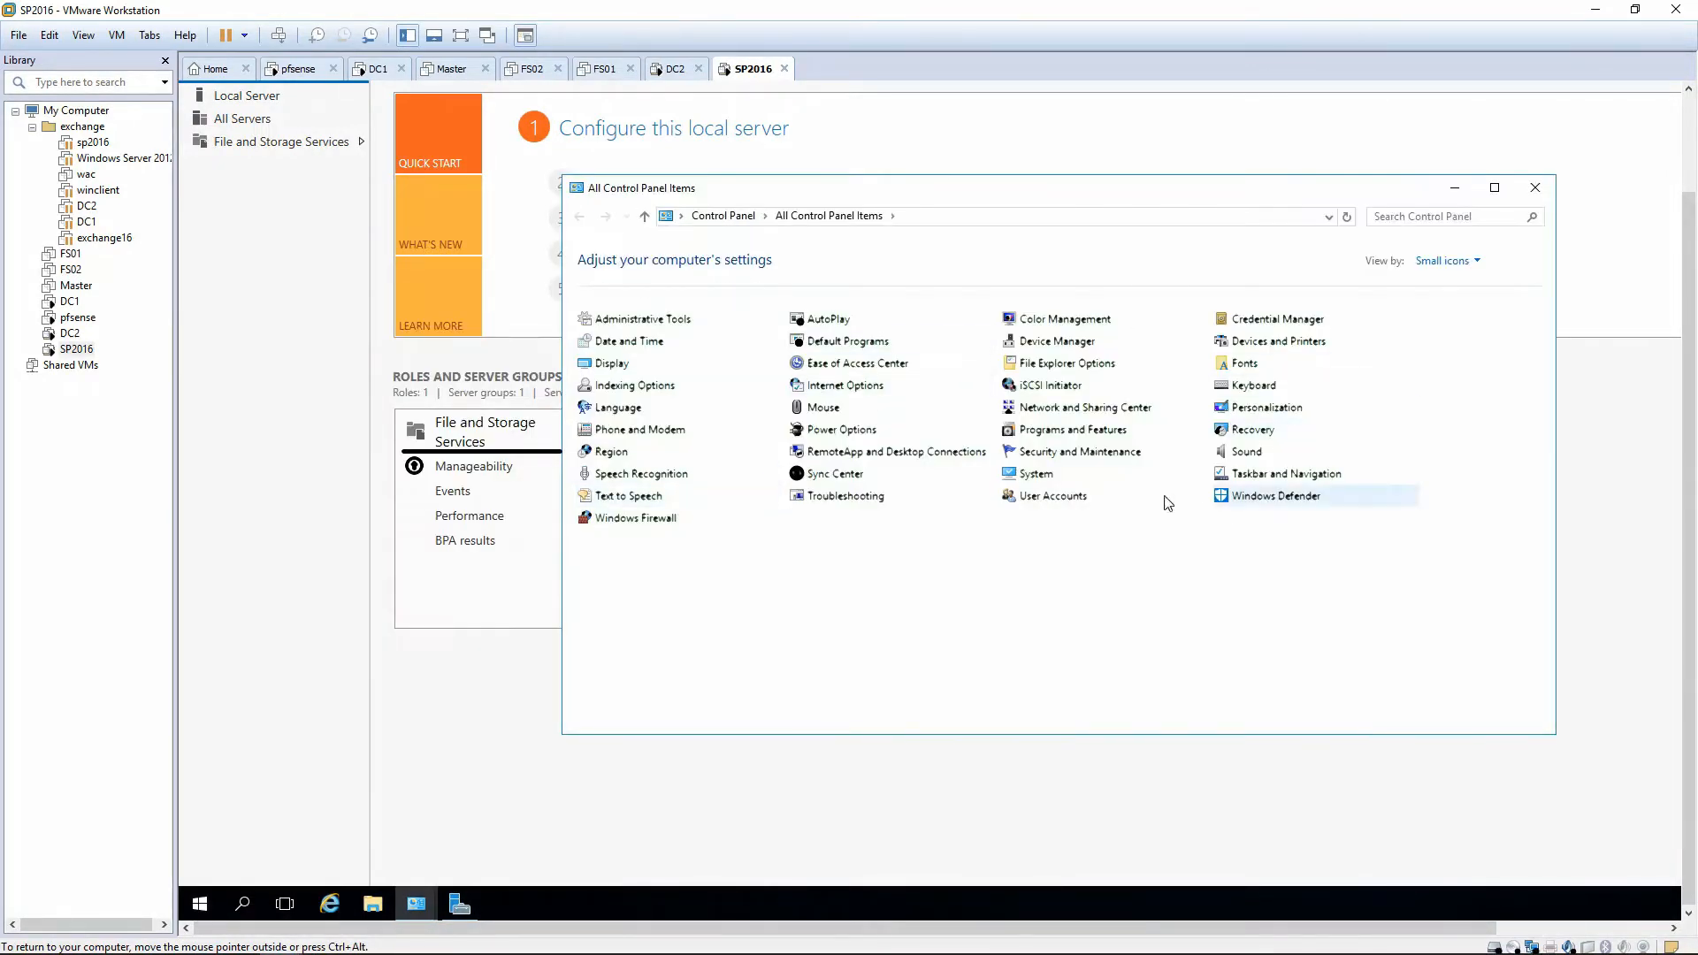
click(1034, 474)
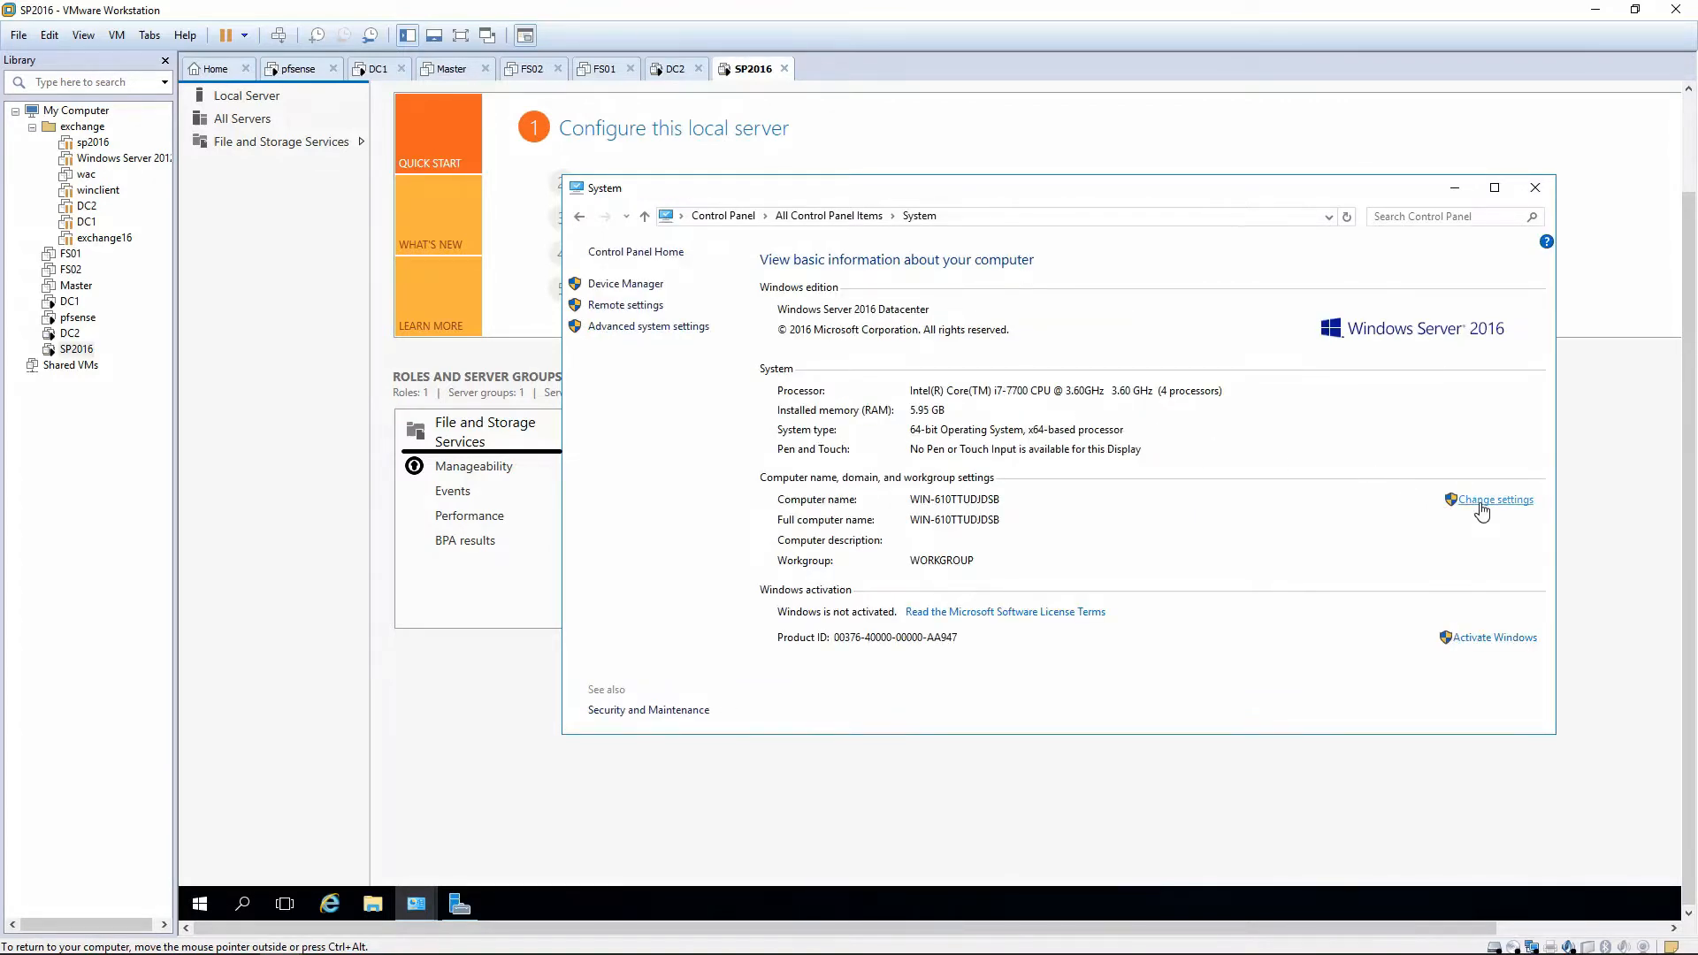
click(1477, 501)
click(611, 321)
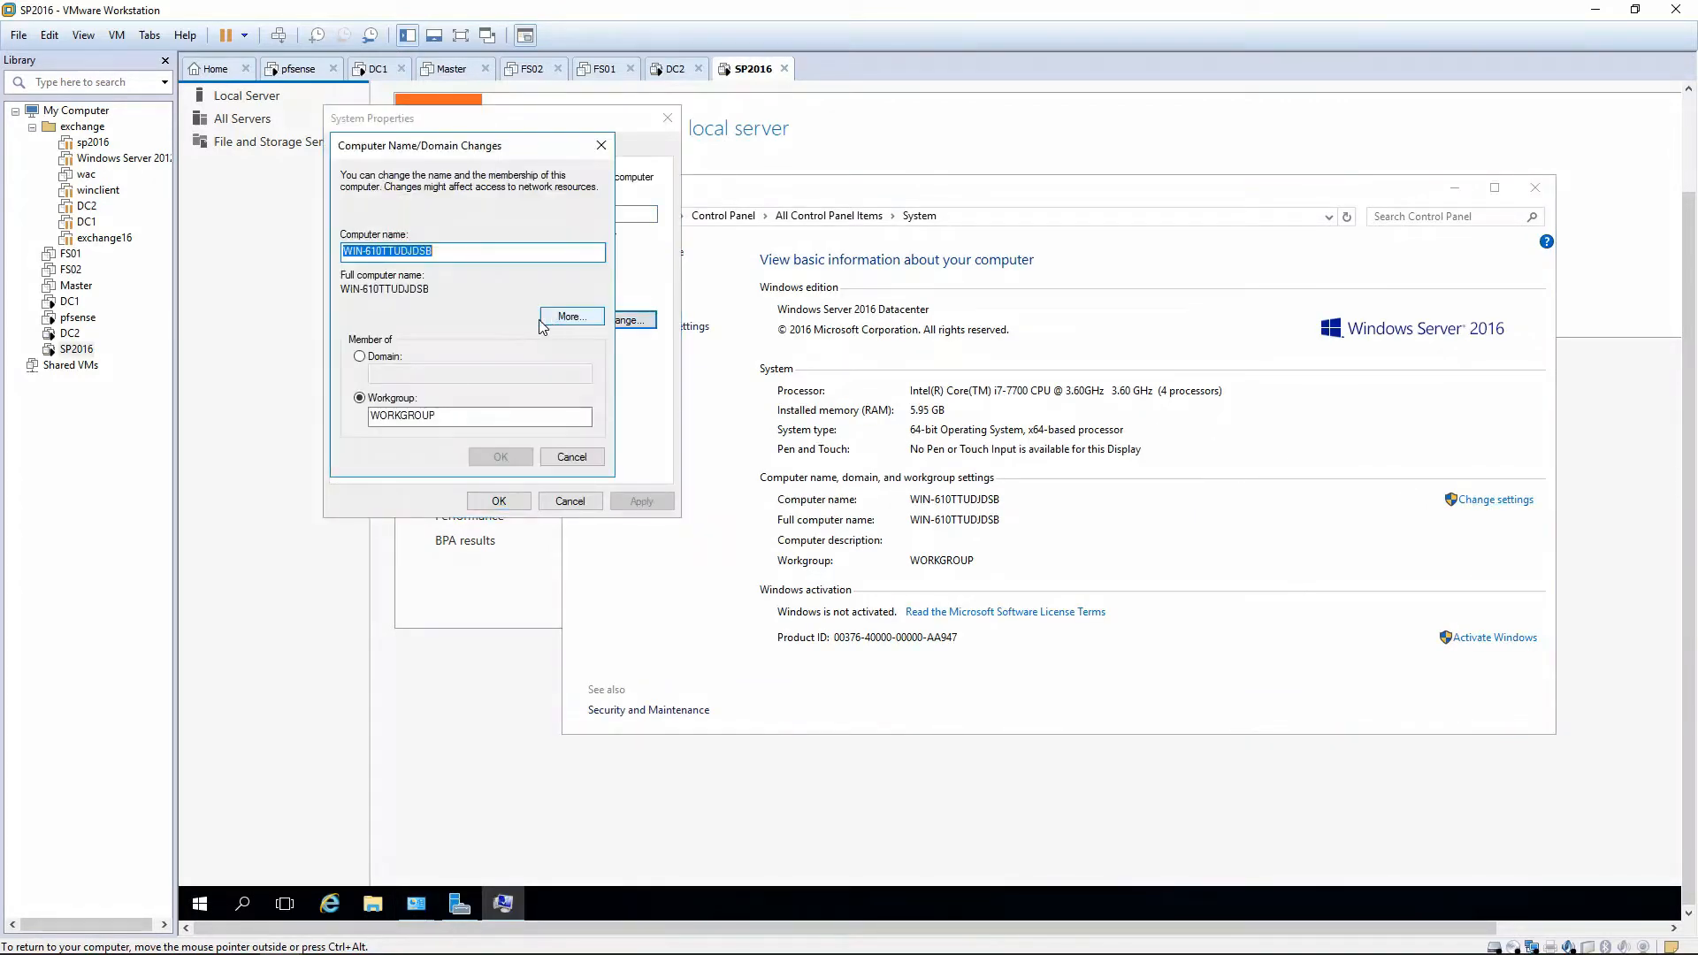
text(sp2016)
key(alt+d)
text(lab)
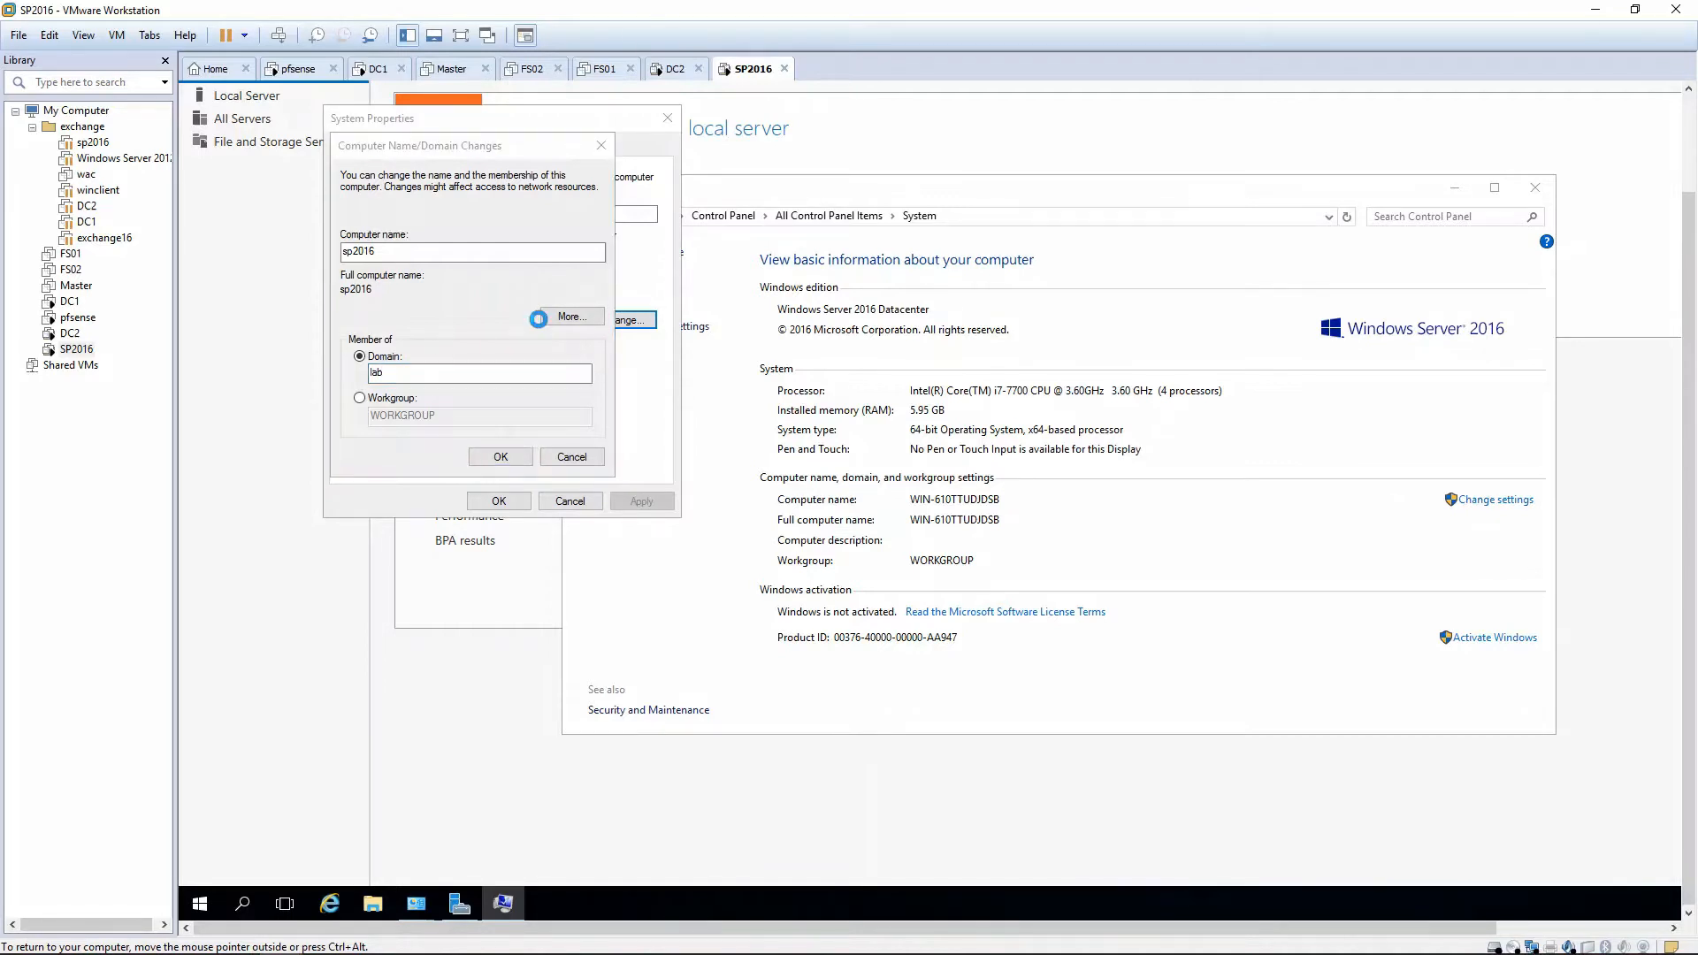
Authenticate with the domain administrator account and password, then acknowledge the welcome and restart notices.
text(la)
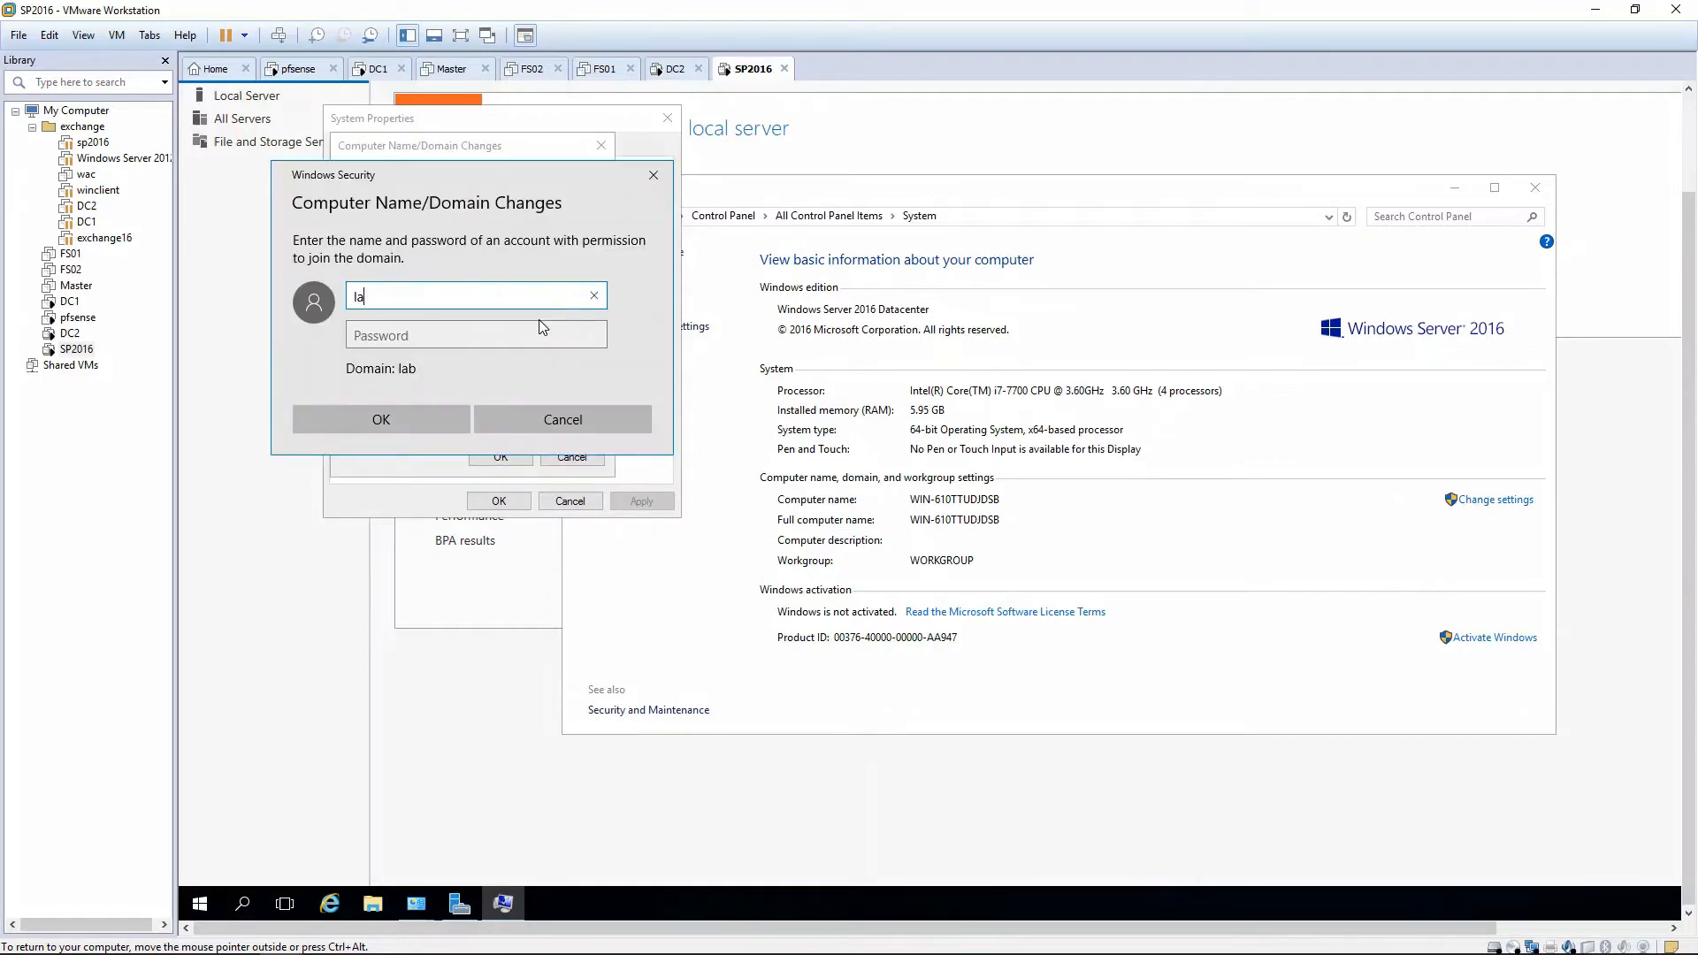
text(b\administrator)
key(Tab)
text(Password1)
key(Return)
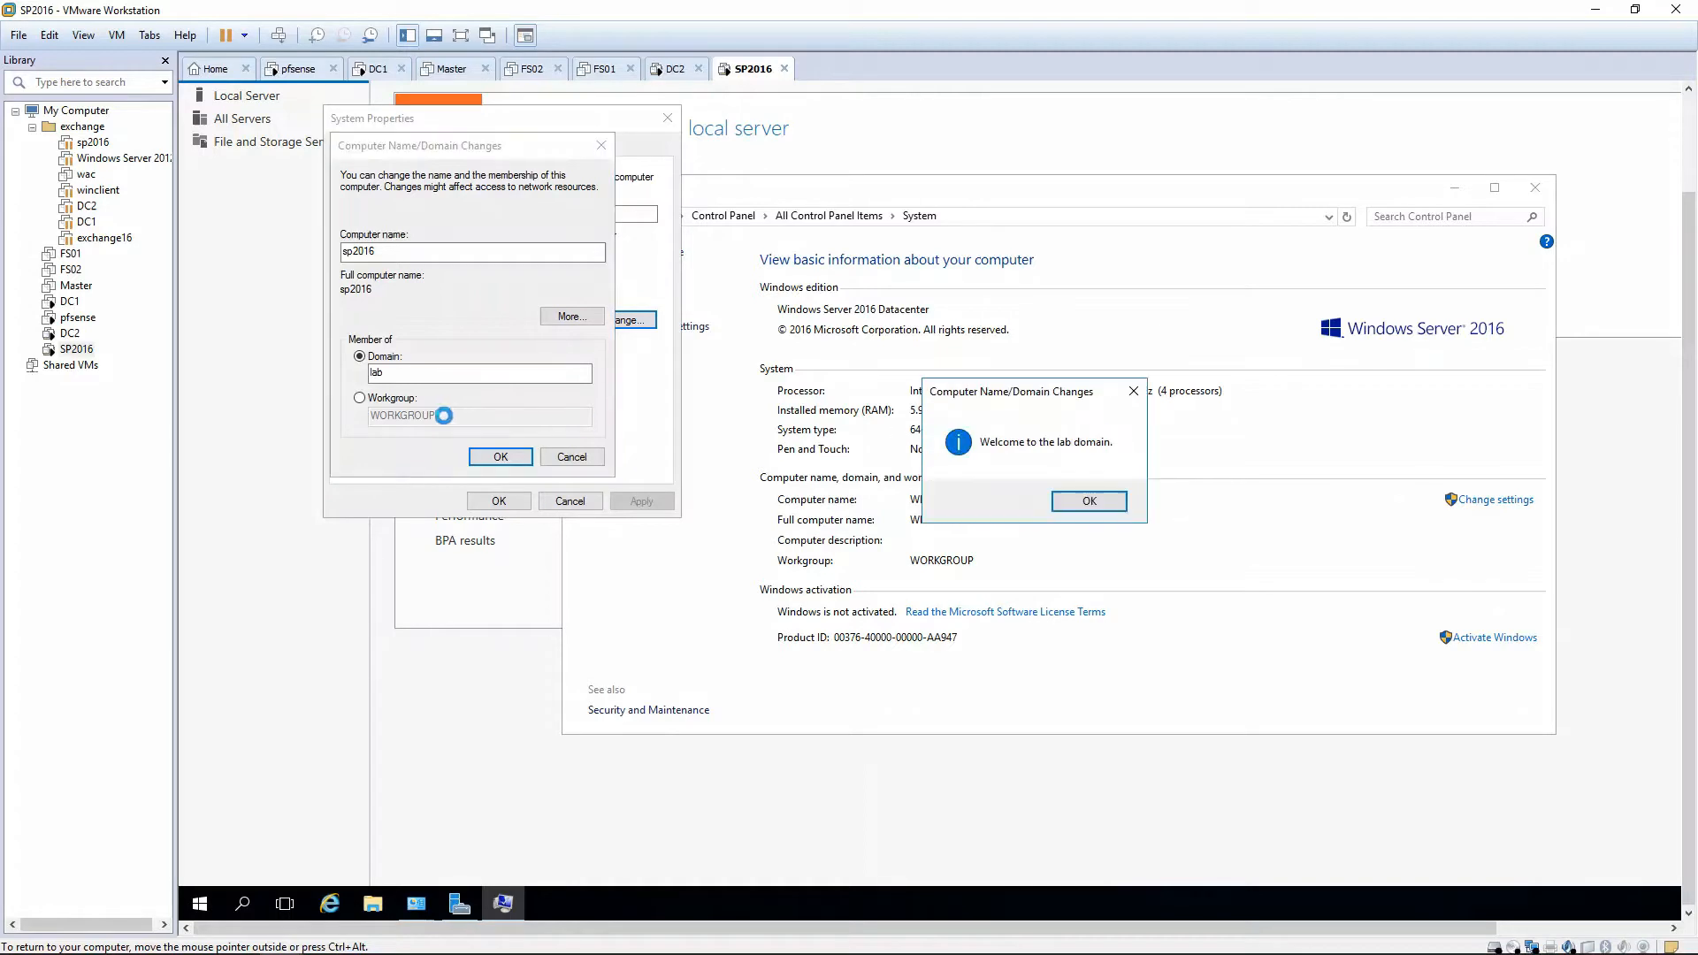
click(1088, 499)
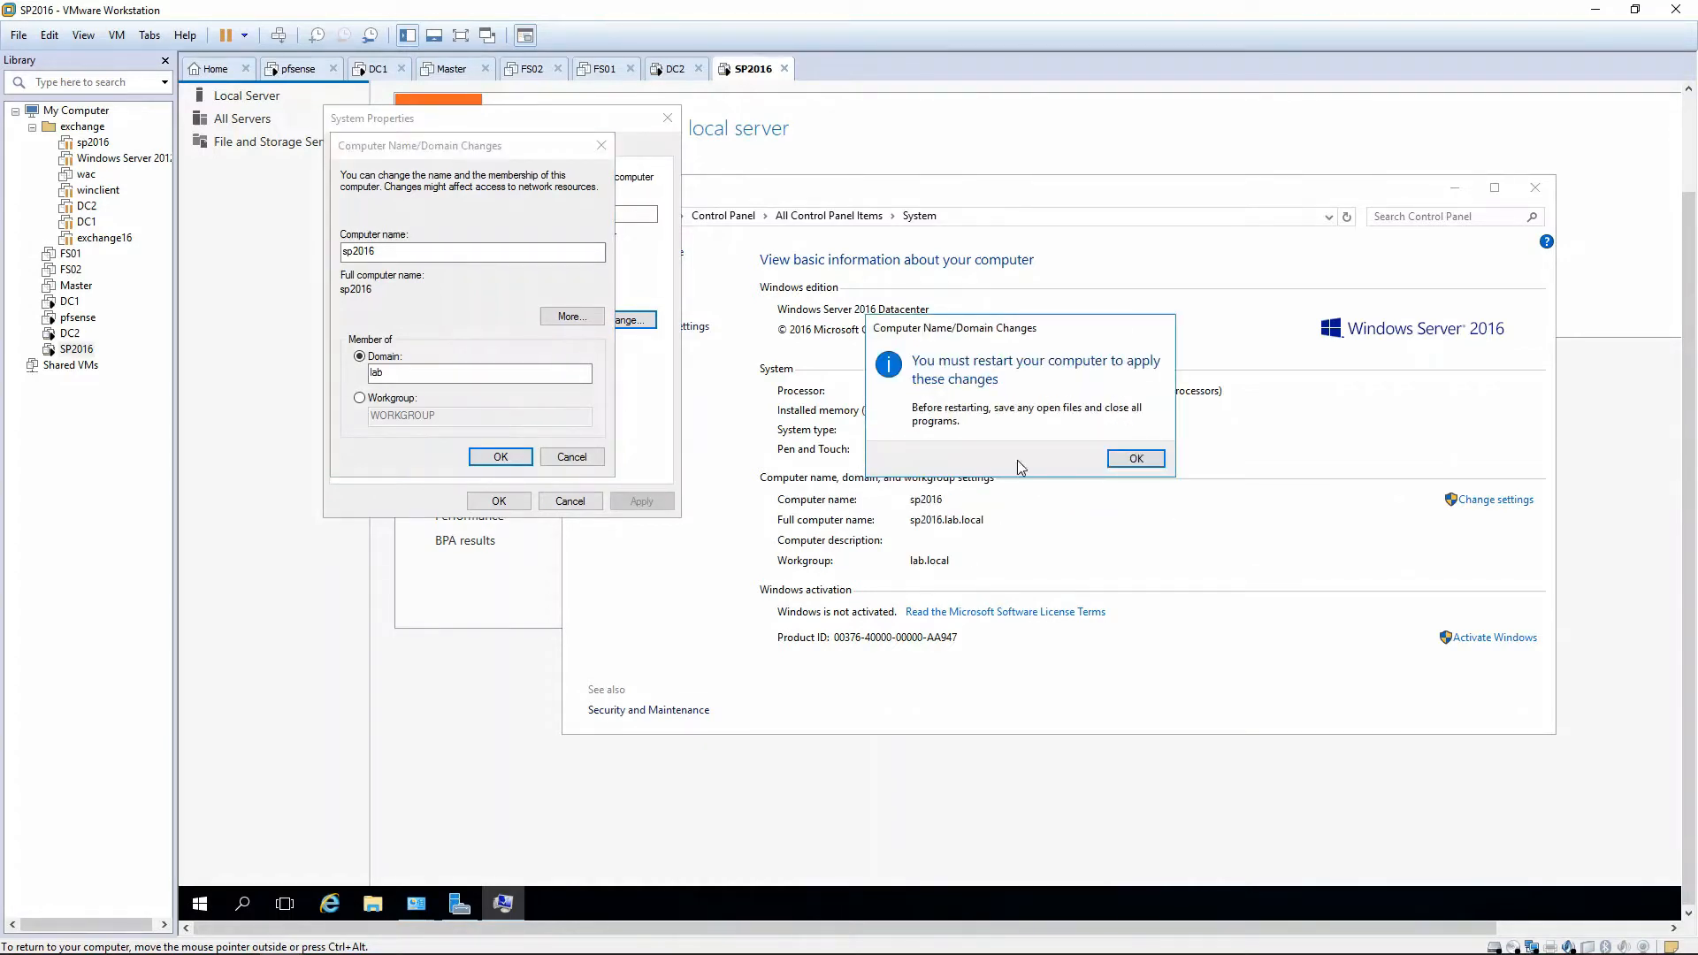
click(1137, 459)
click(498, 501)
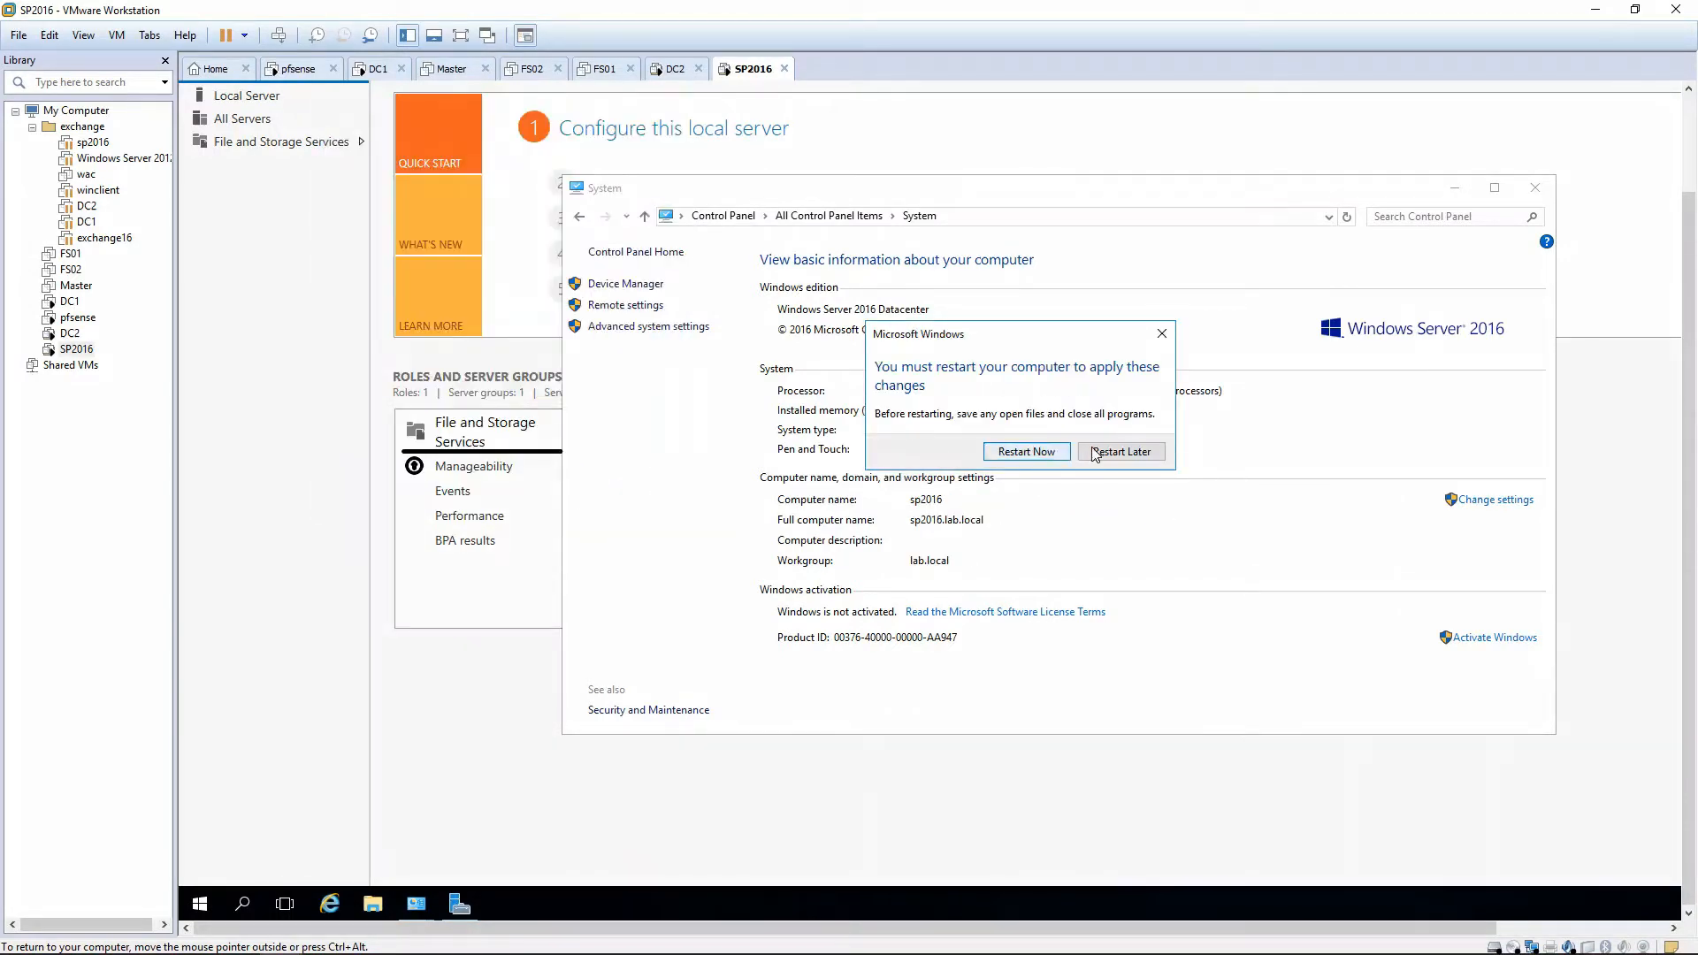
Postpone the restart and shut the server down from Start, giving a shutdown reason.
click(1118, 453)
click(200, 903)
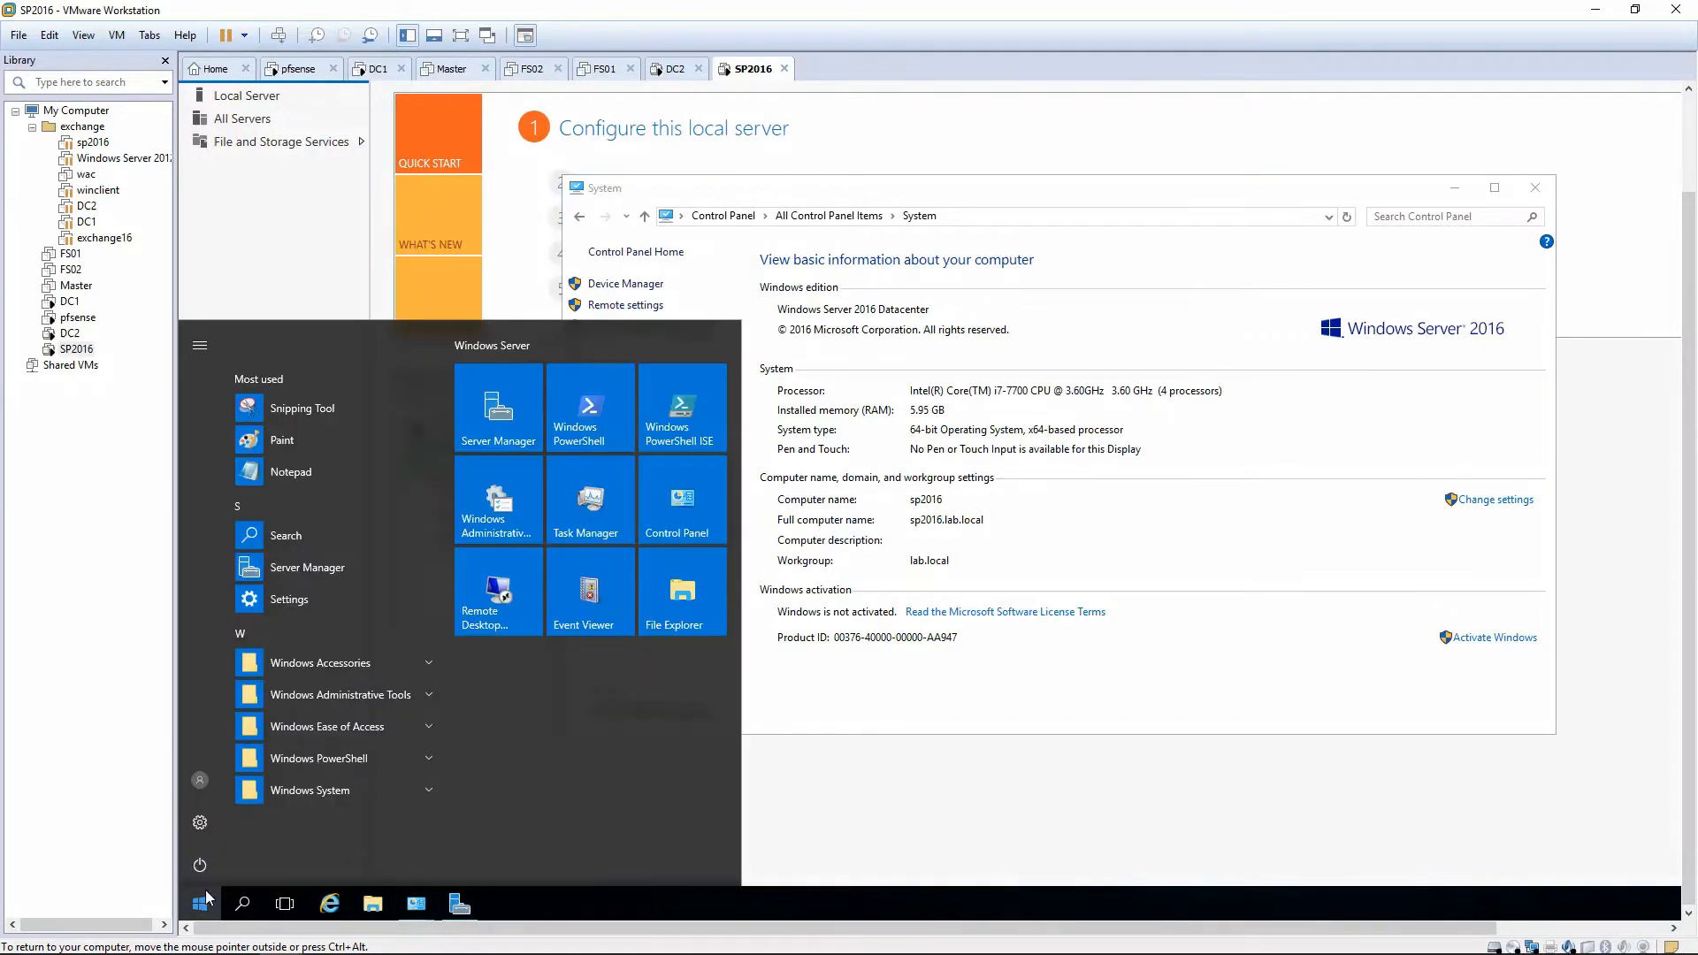
click(200, 865)
click(216, 787)
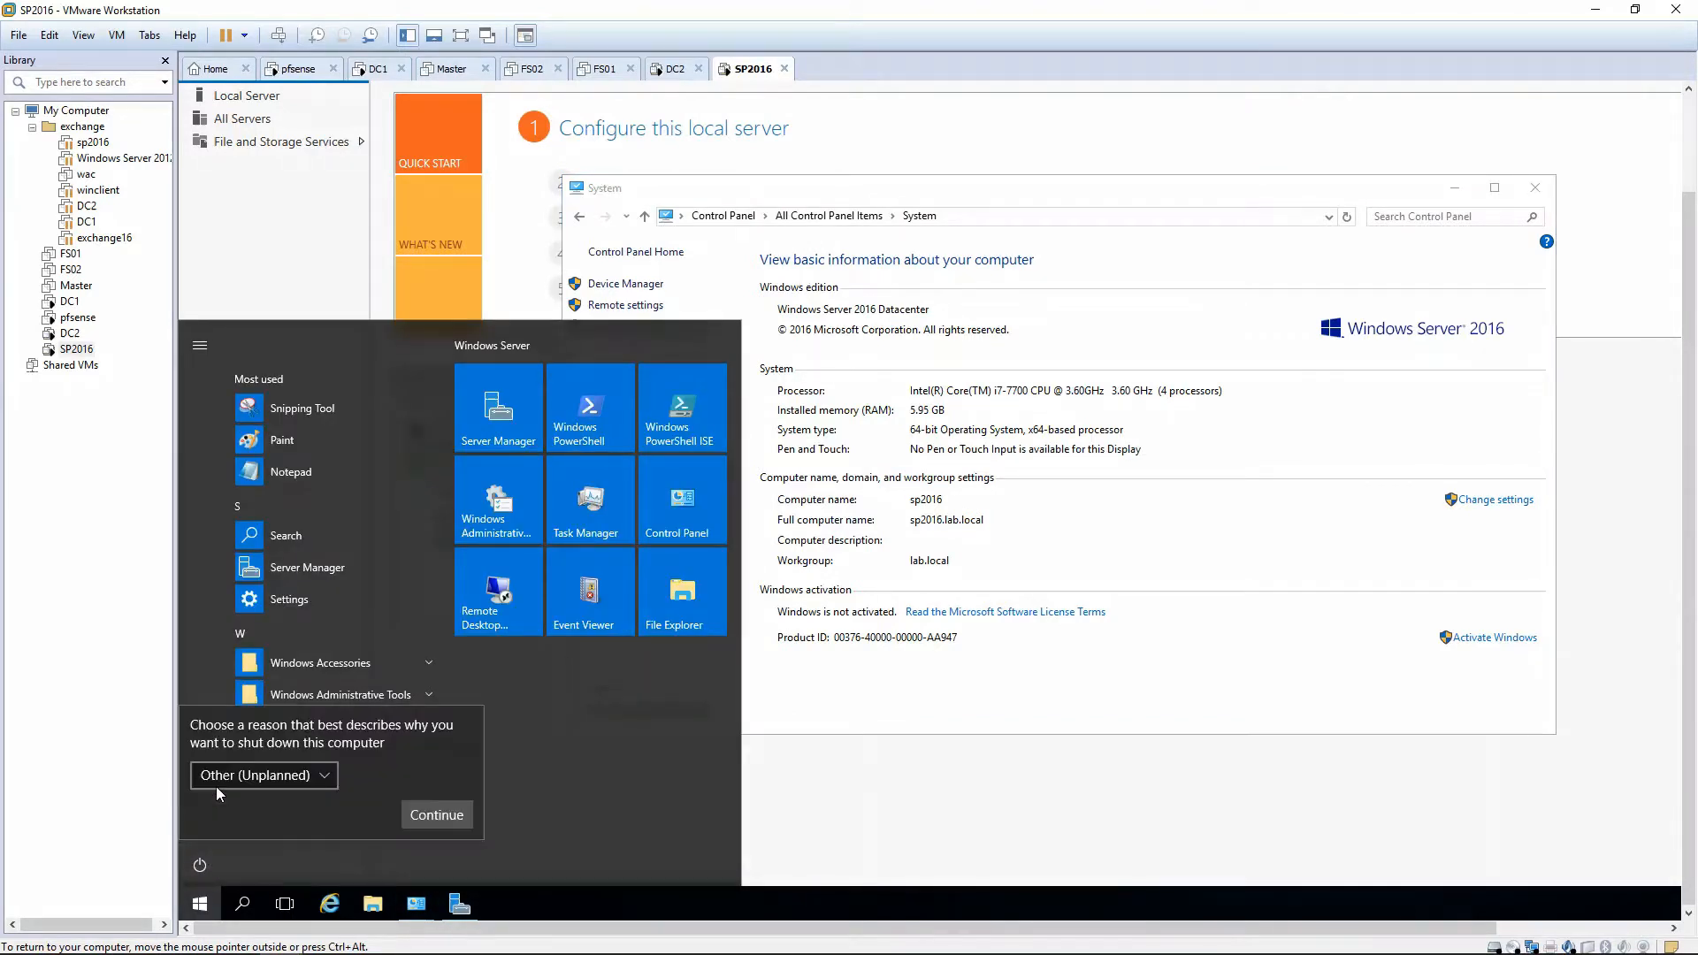
click(275, 782)
click(283, 805)
click(437, 815)
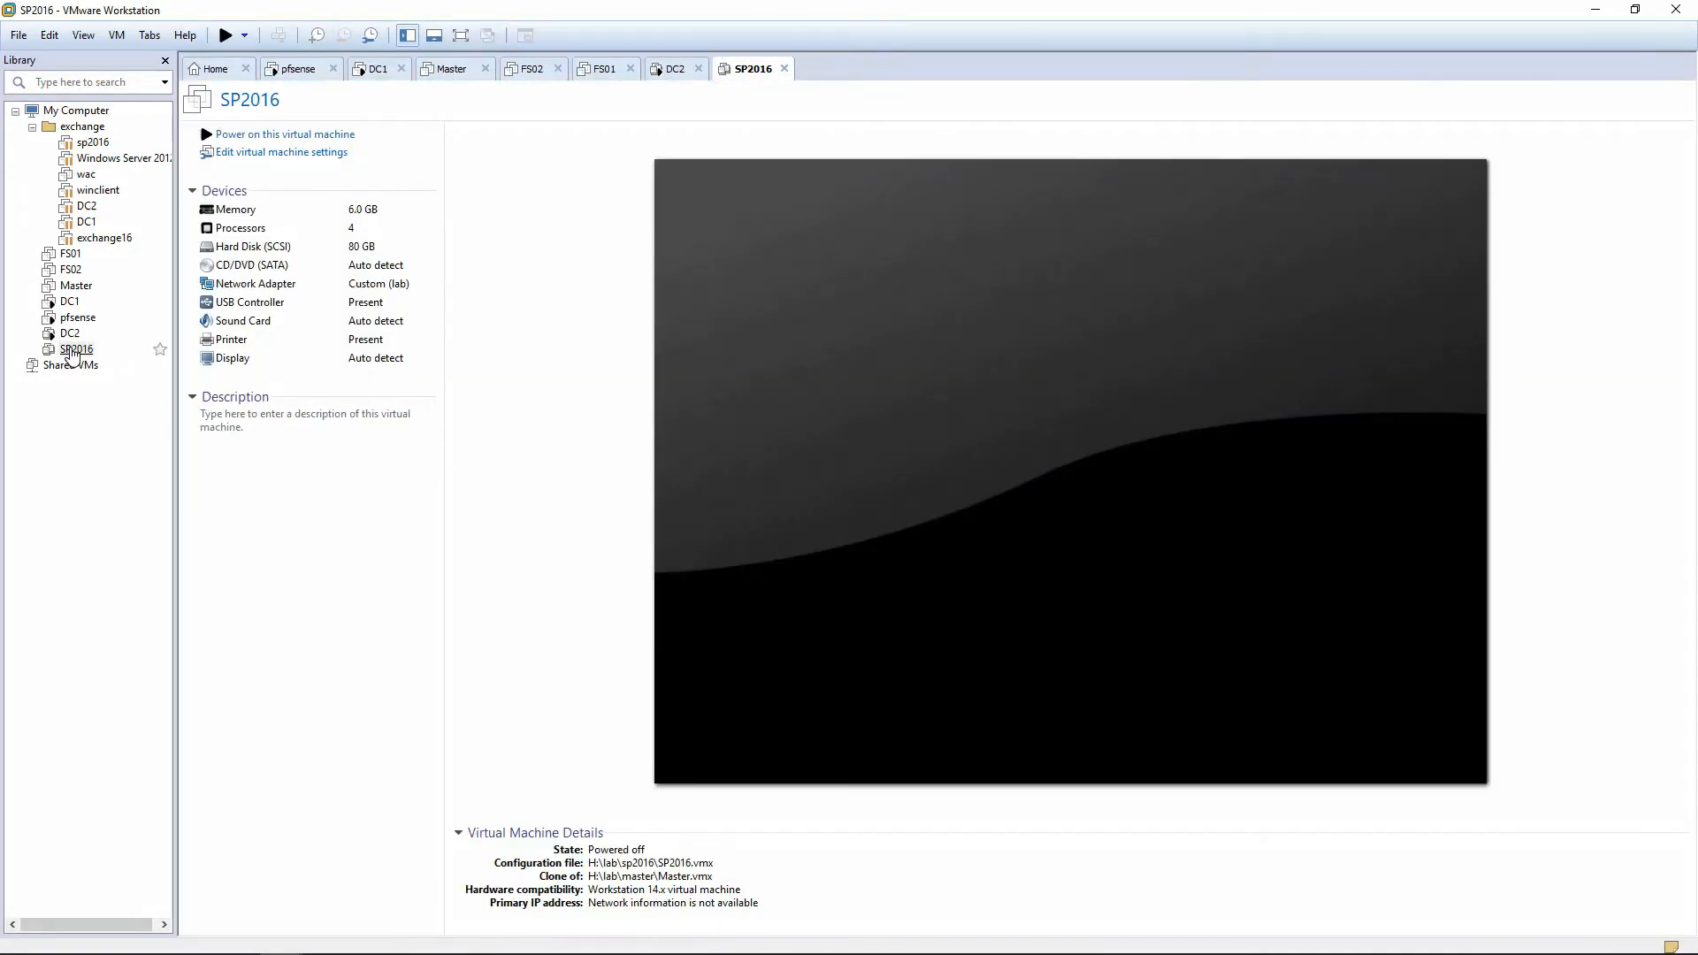
Raise SP2016's memory to 12416 MB in its hardware settings and power it on.
click(71, 350)
click(239, 155)
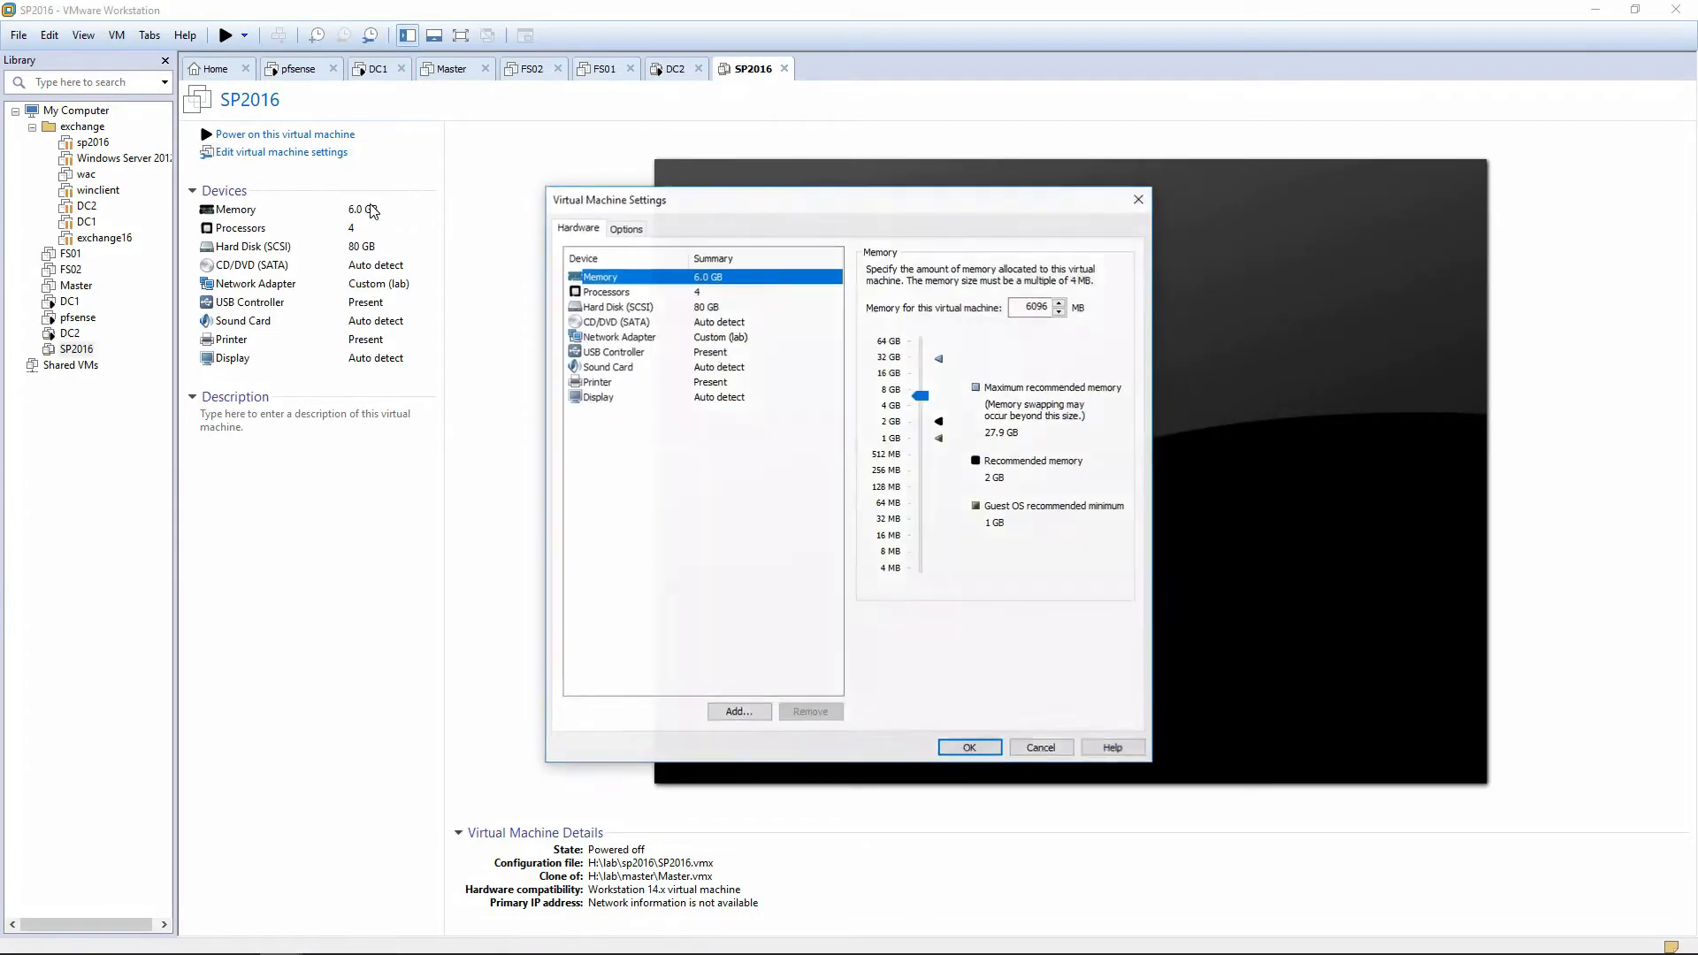
click(610, 338)
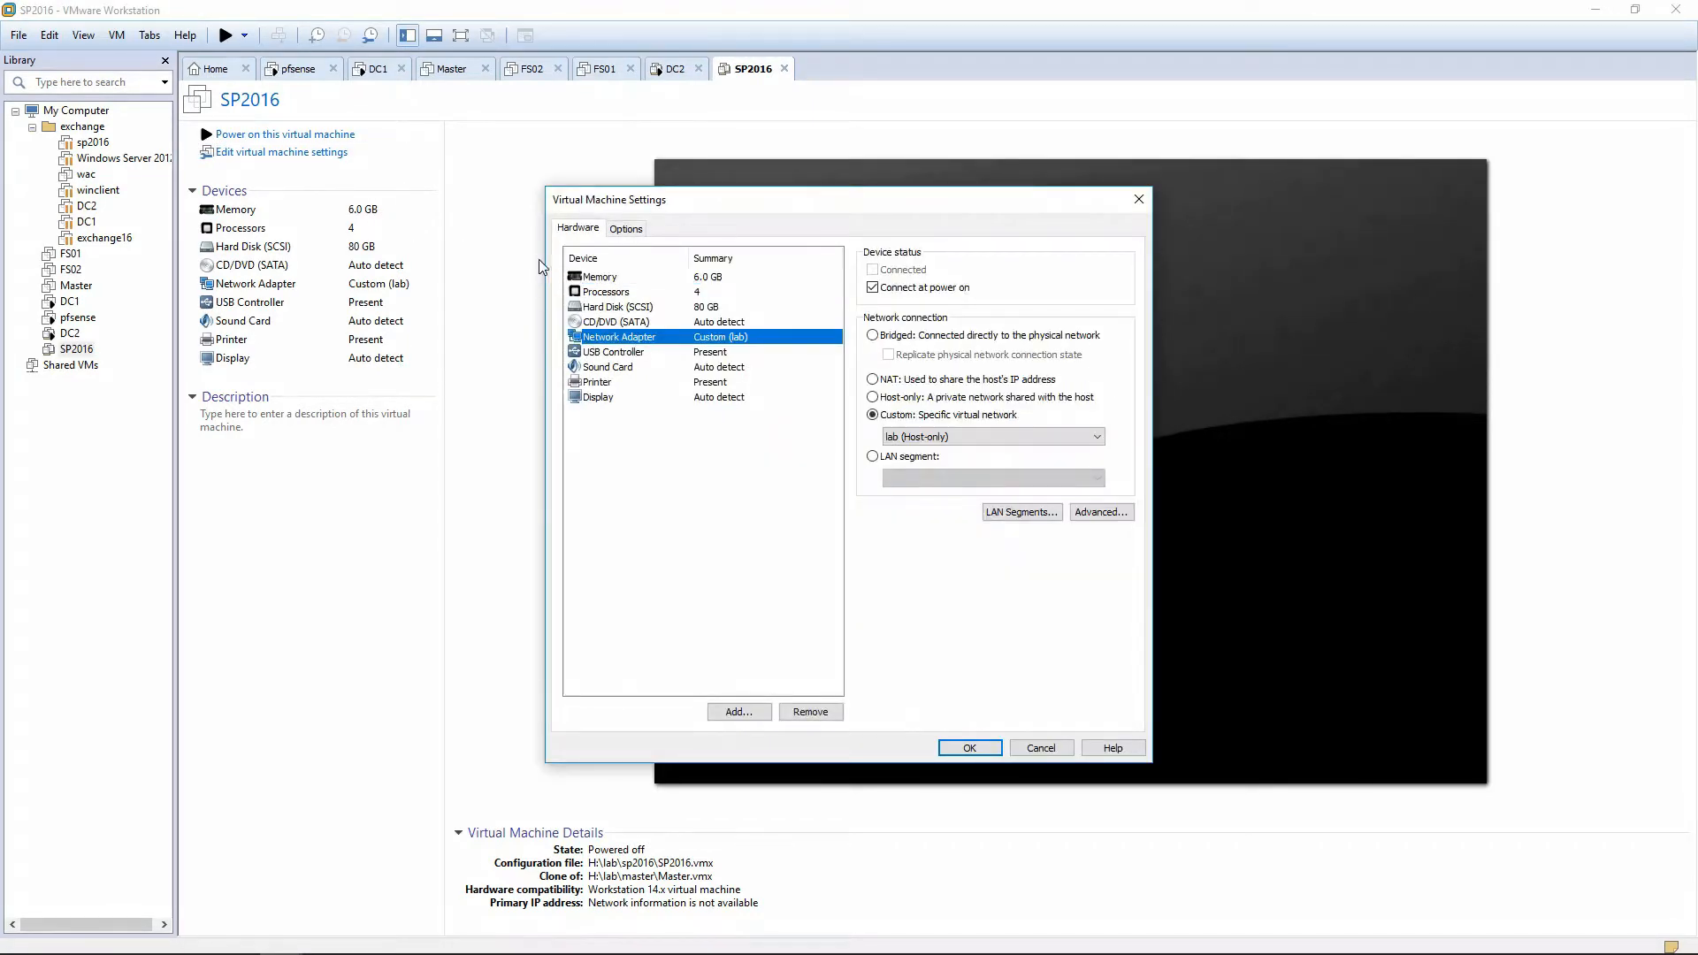
click(610, 277)
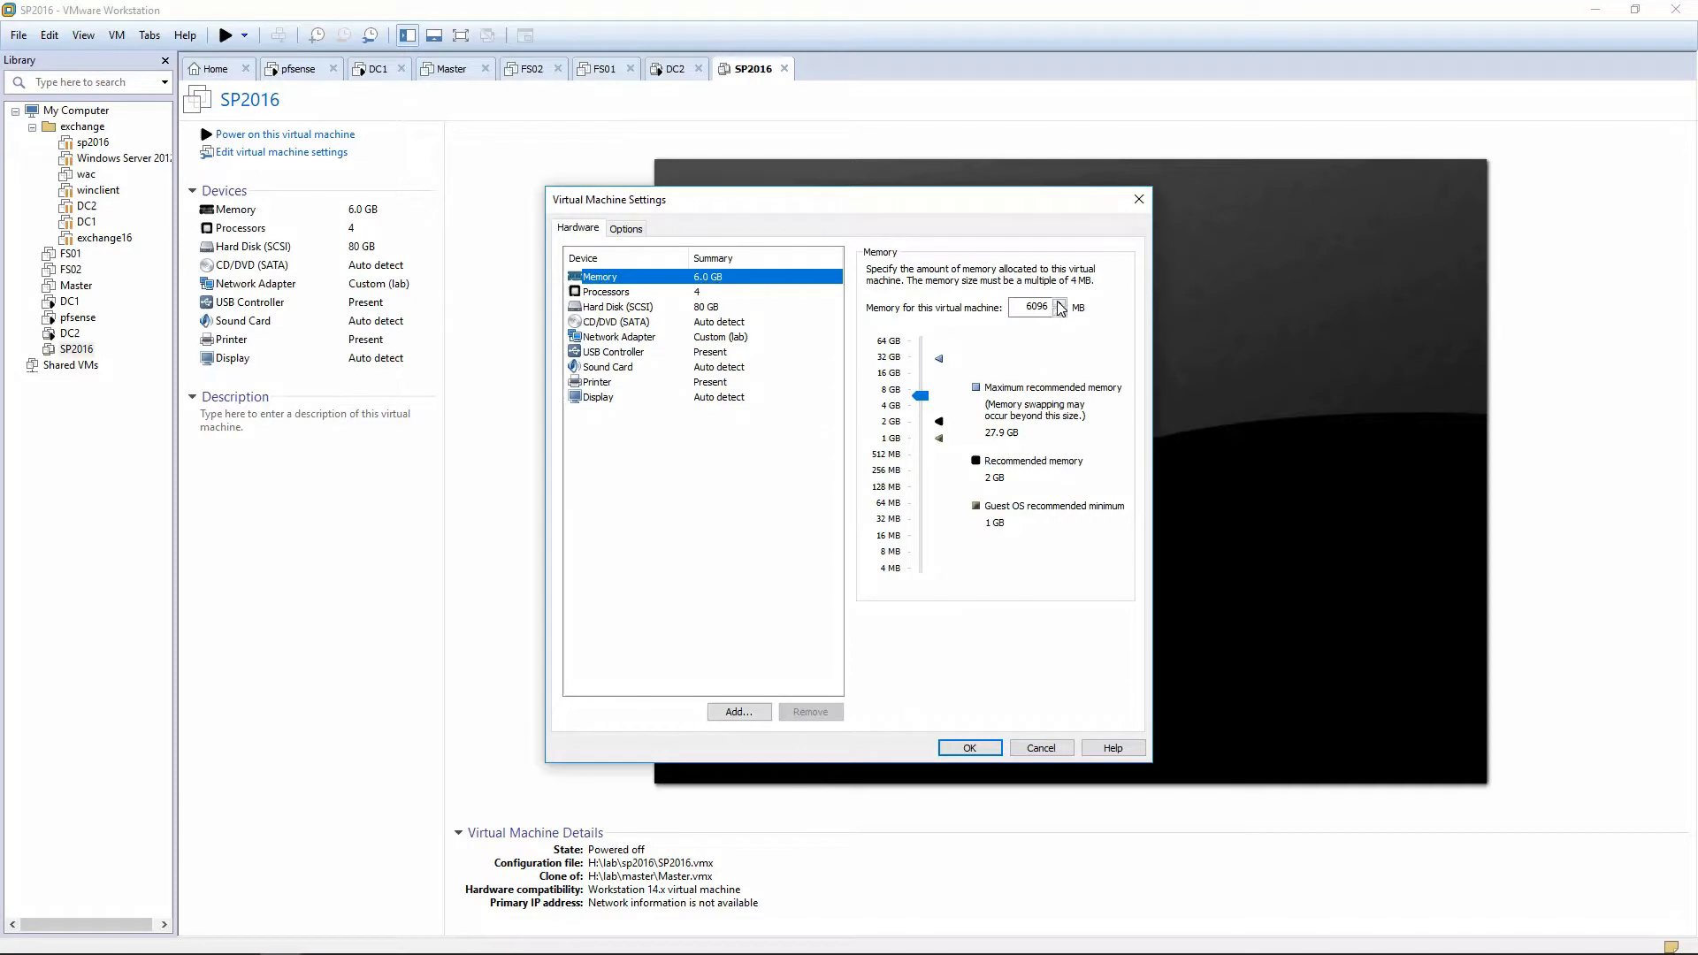
drag(923, 394, 922, 380)
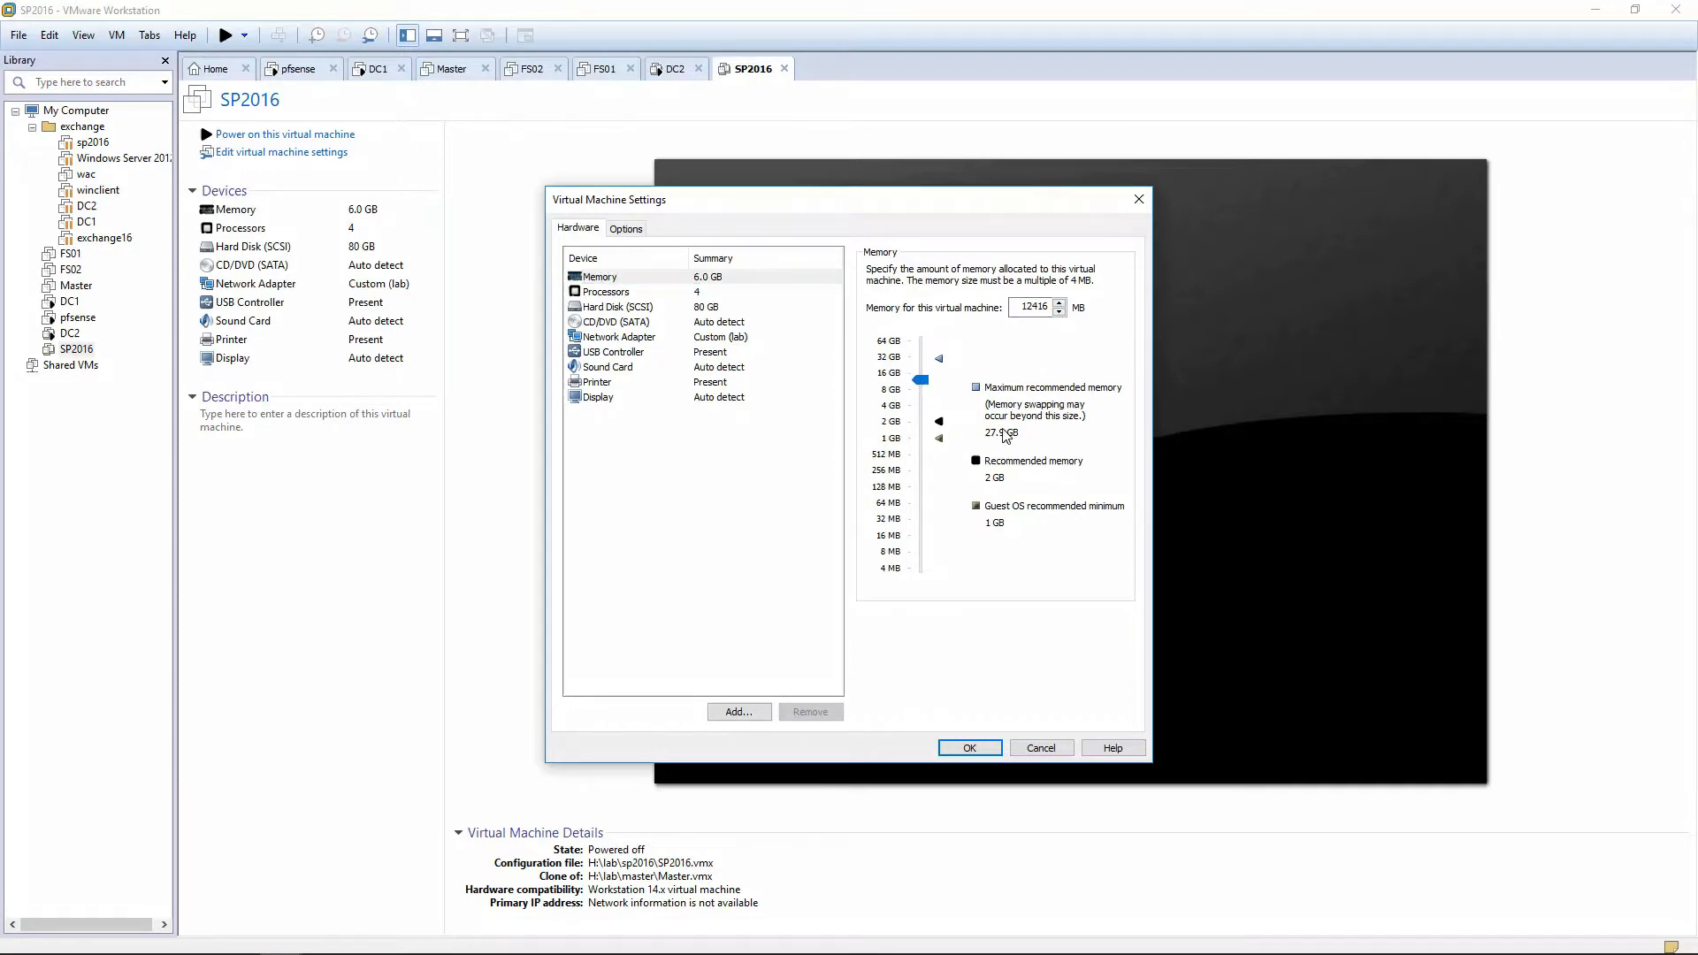
click(970, 746)
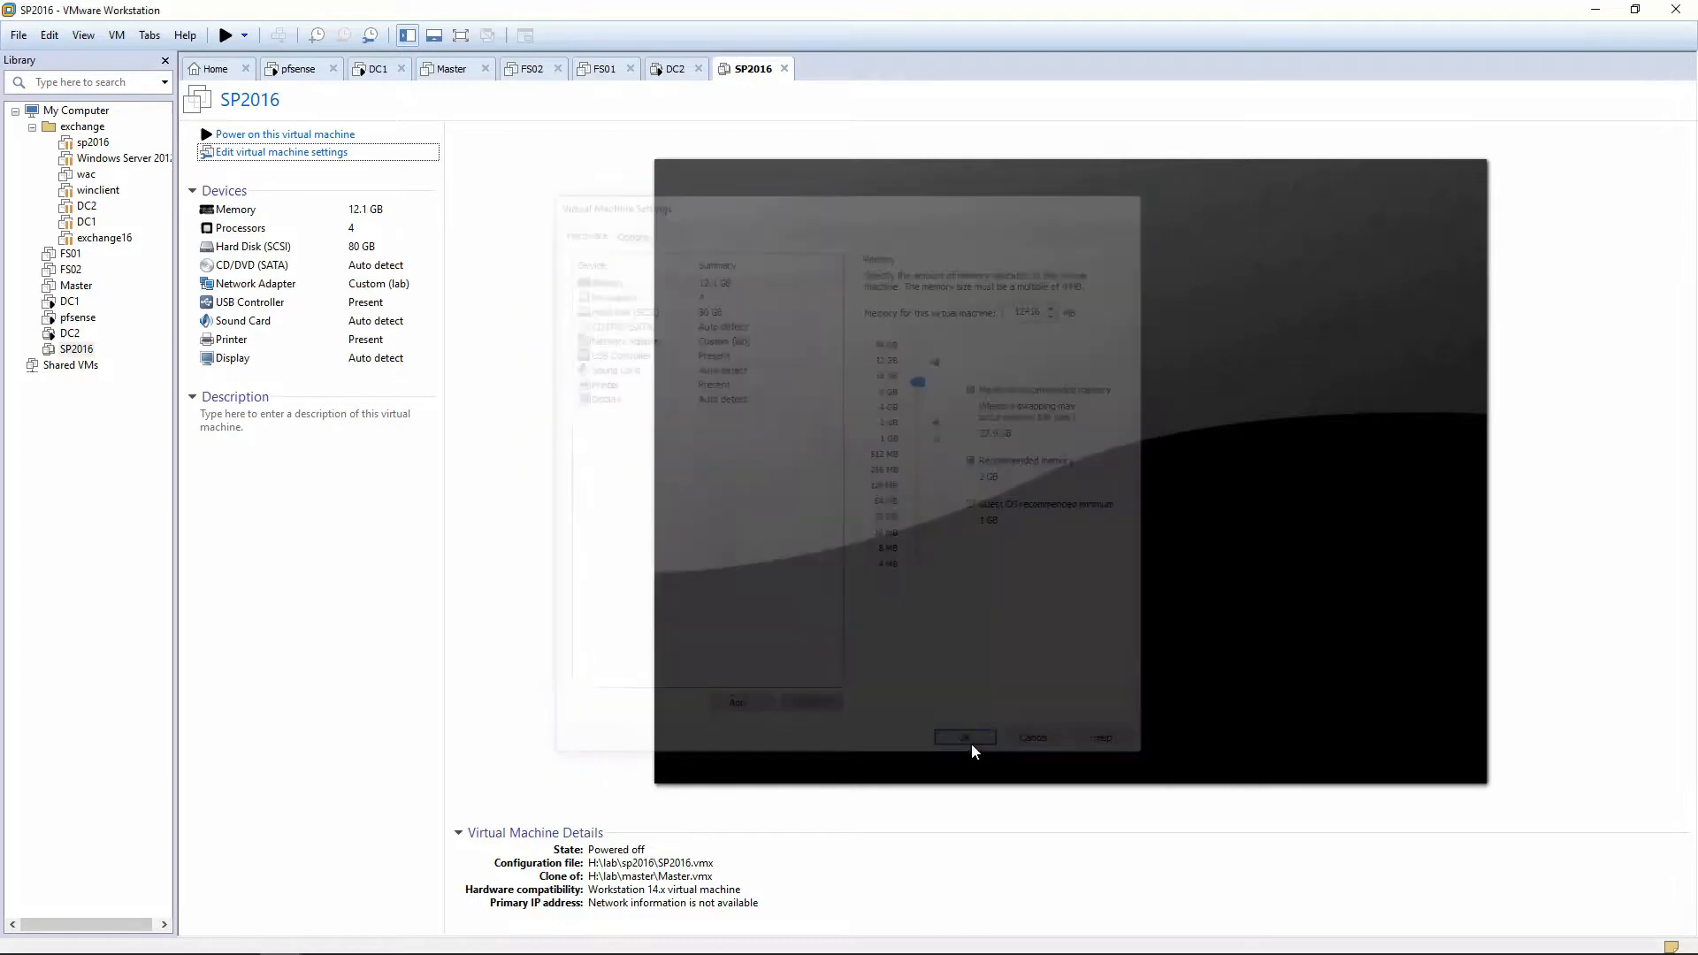
click(310, 136)
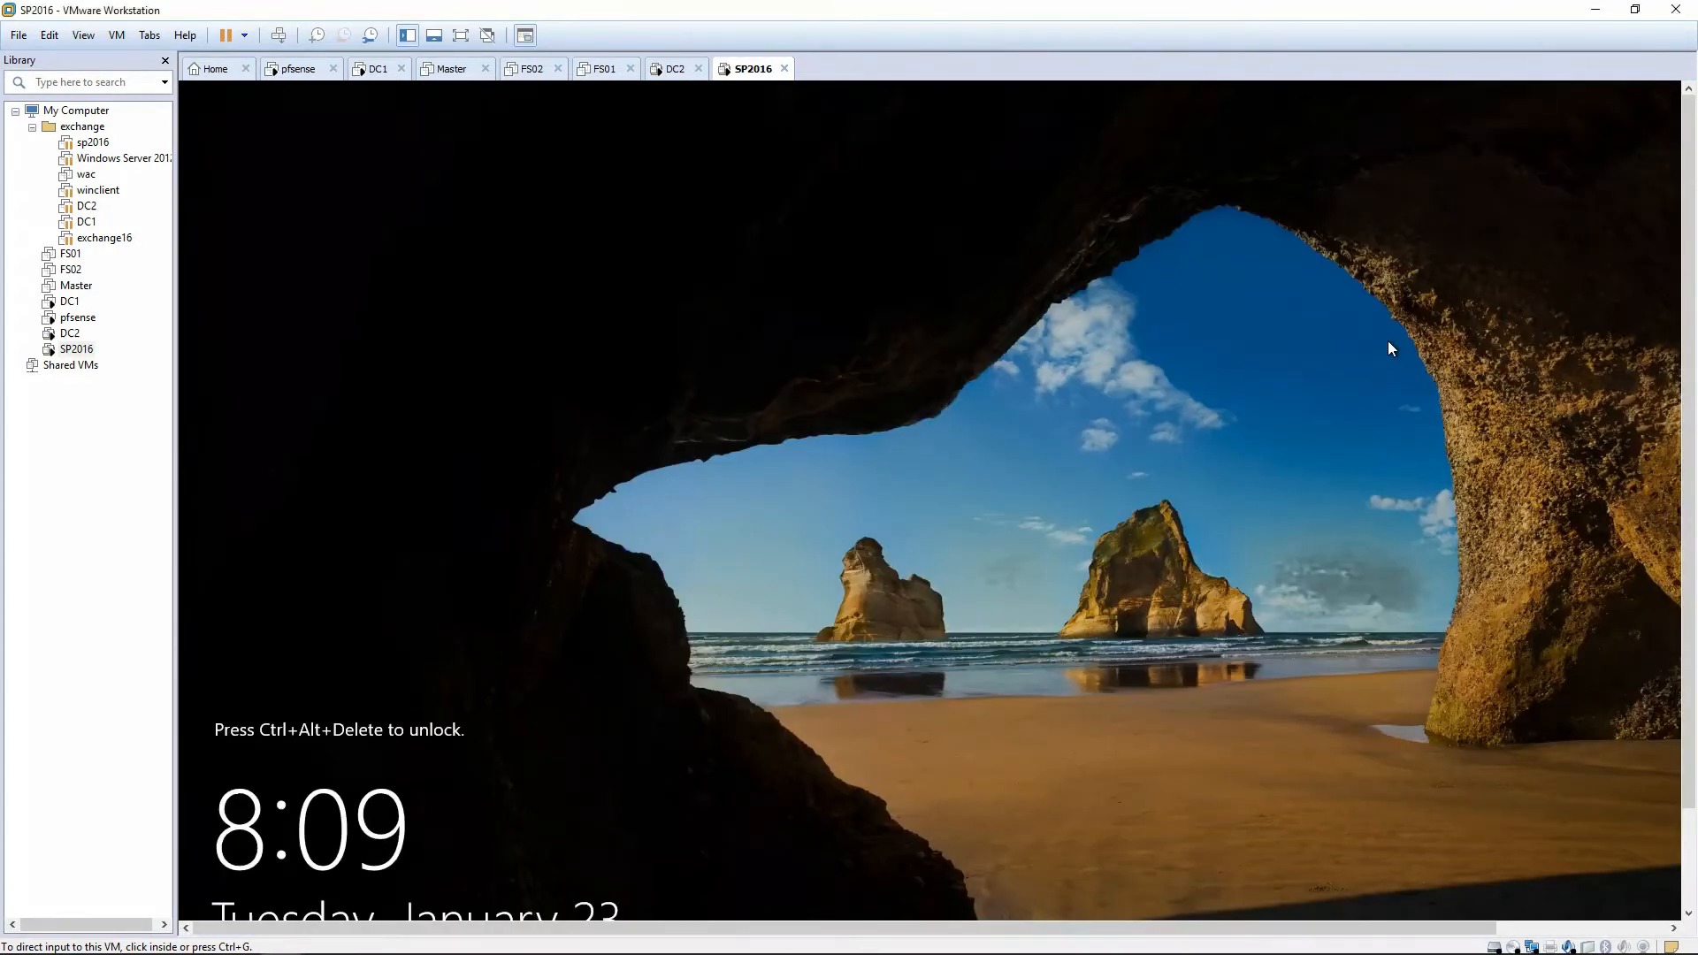
Sign in to the restarted server as lab\administrator through Other user.
click(1387, 341)
key(ctrl+alt+Insert)
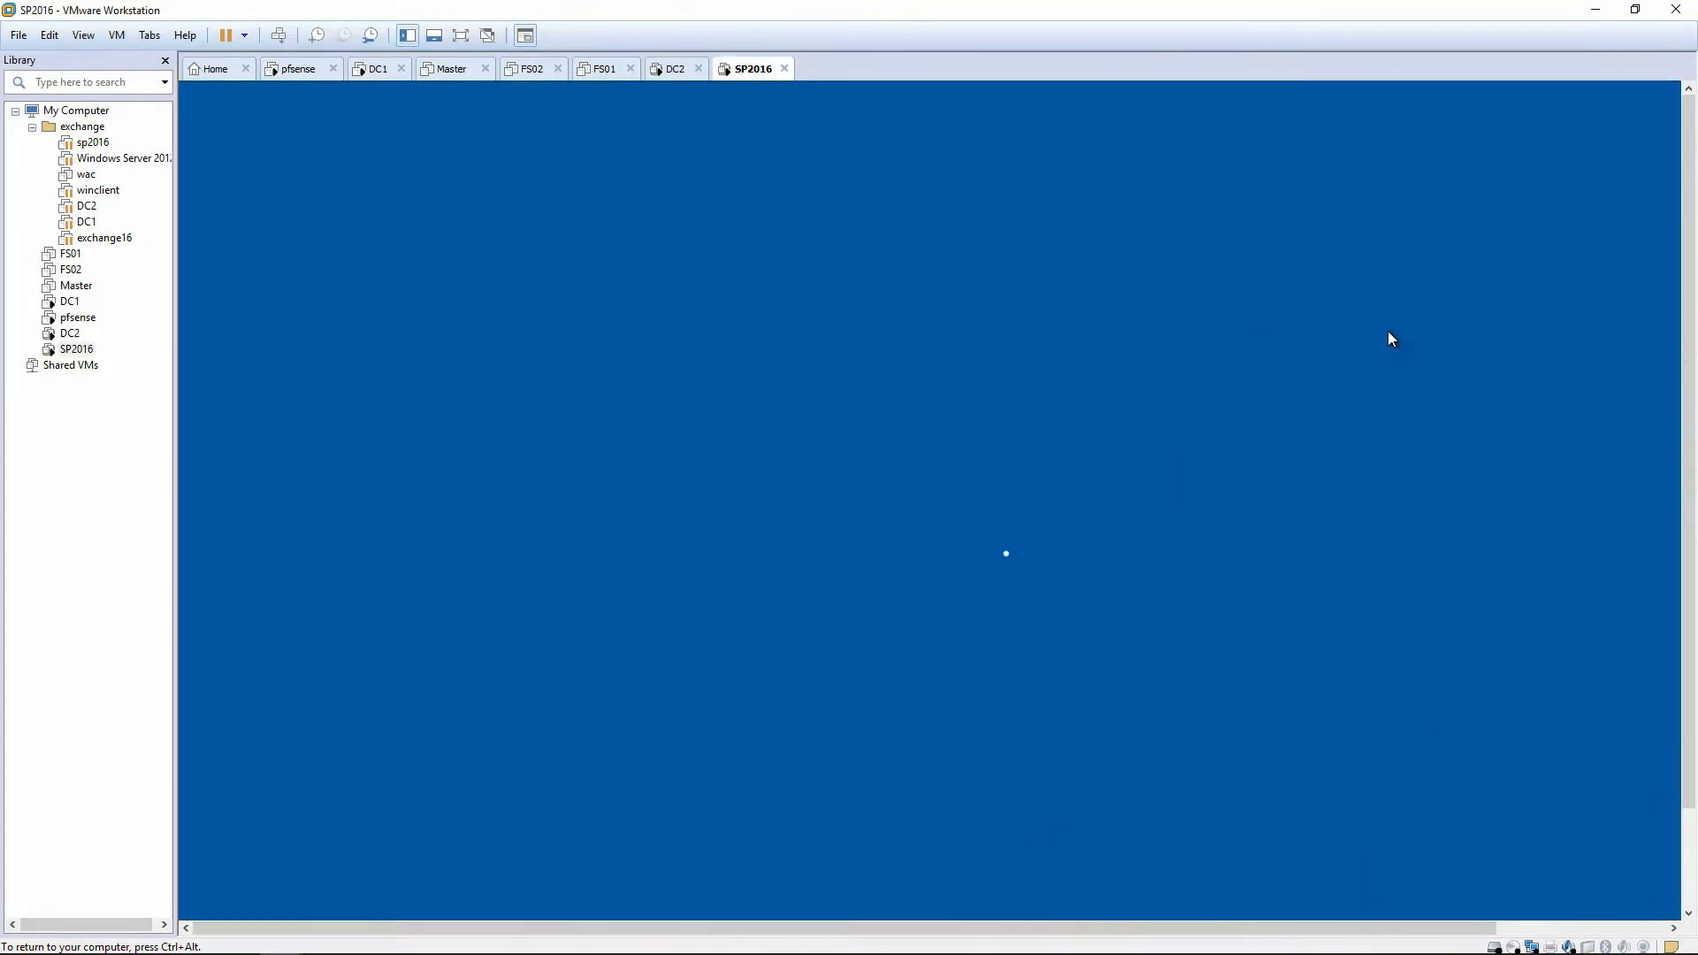
text(•)
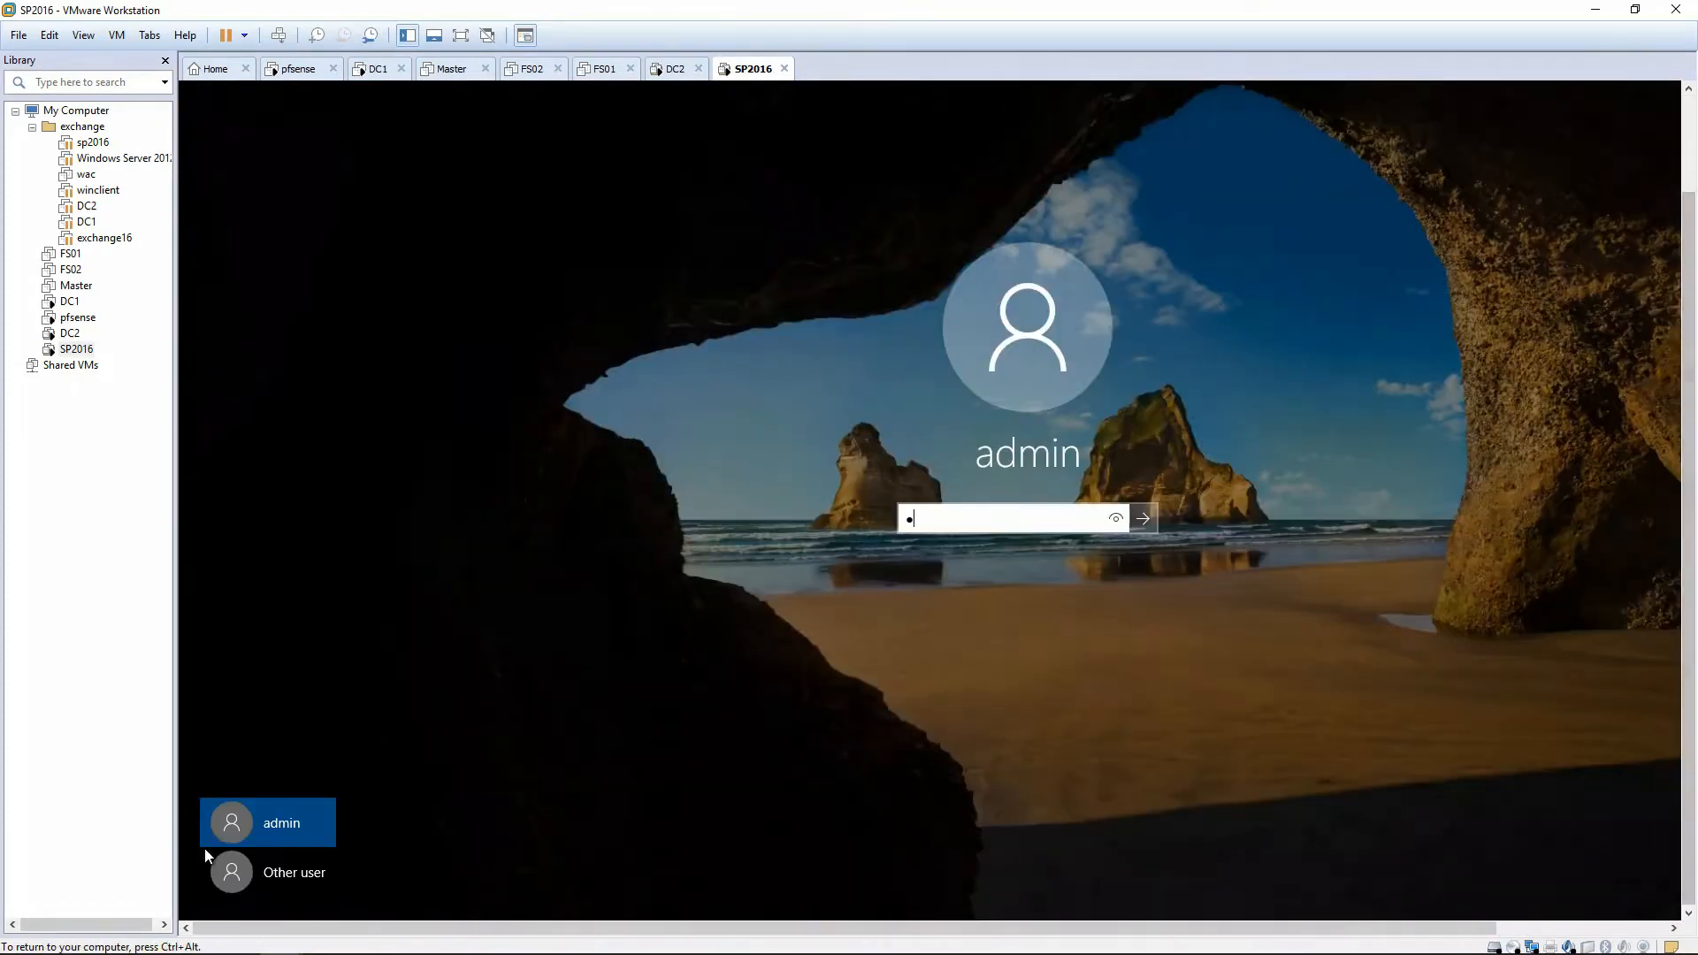
click(209, 856)
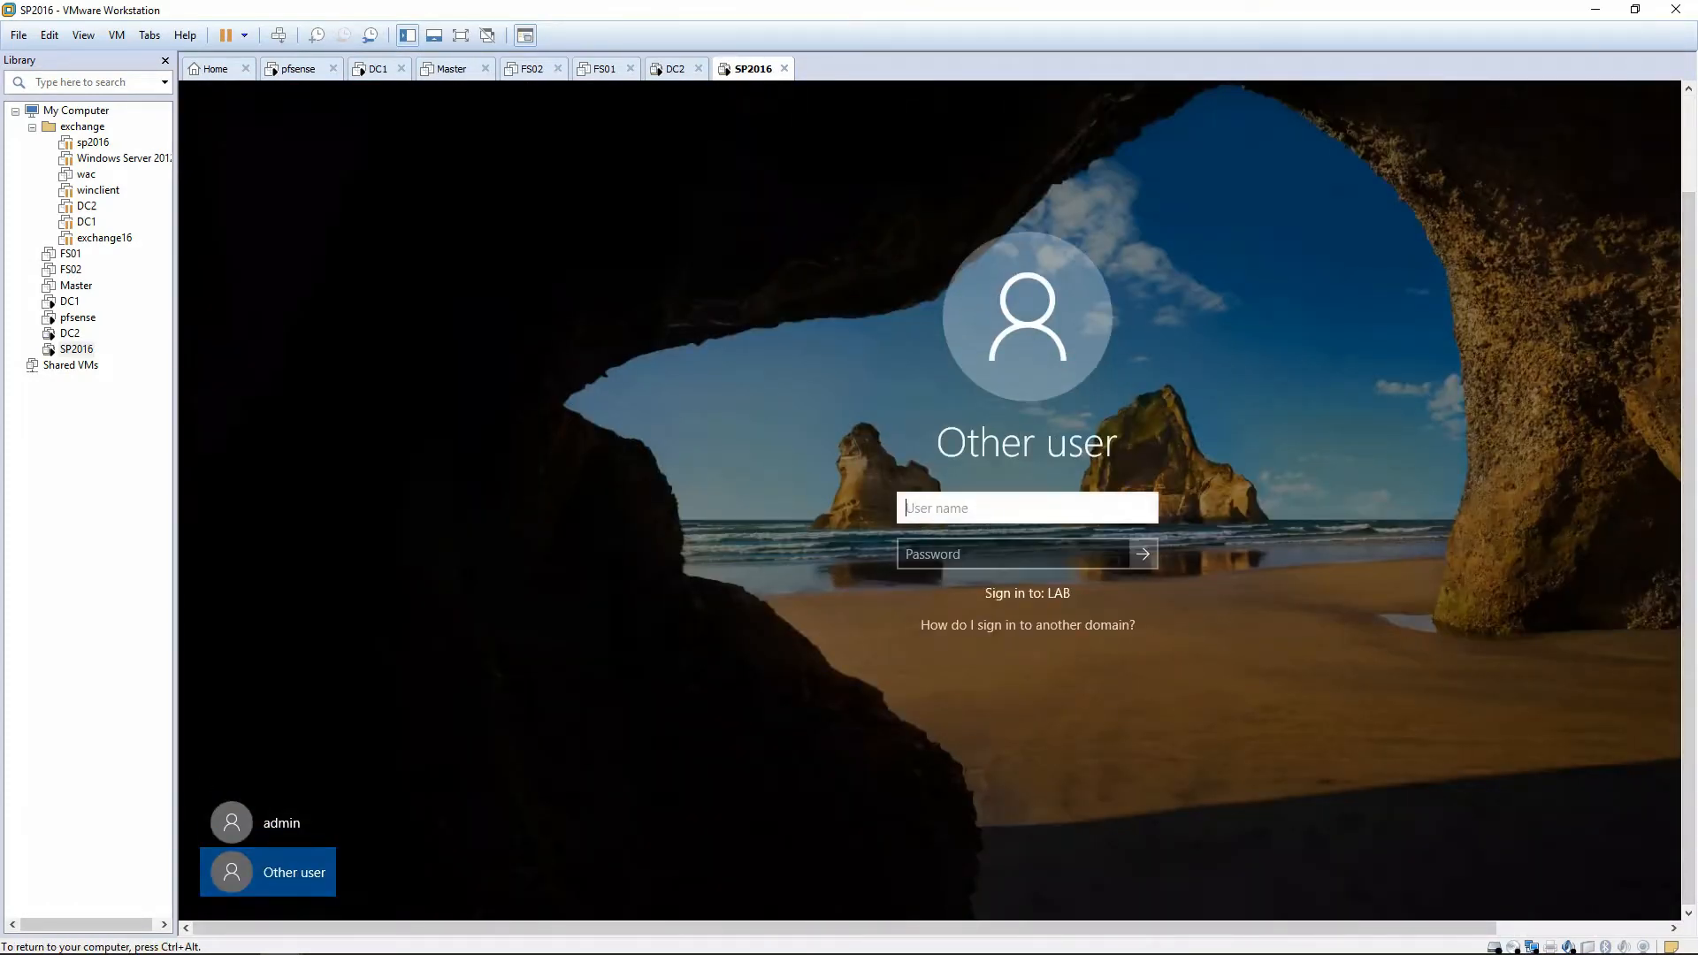
text(lab\administrator)
key(Tab)
text(•••••••••)
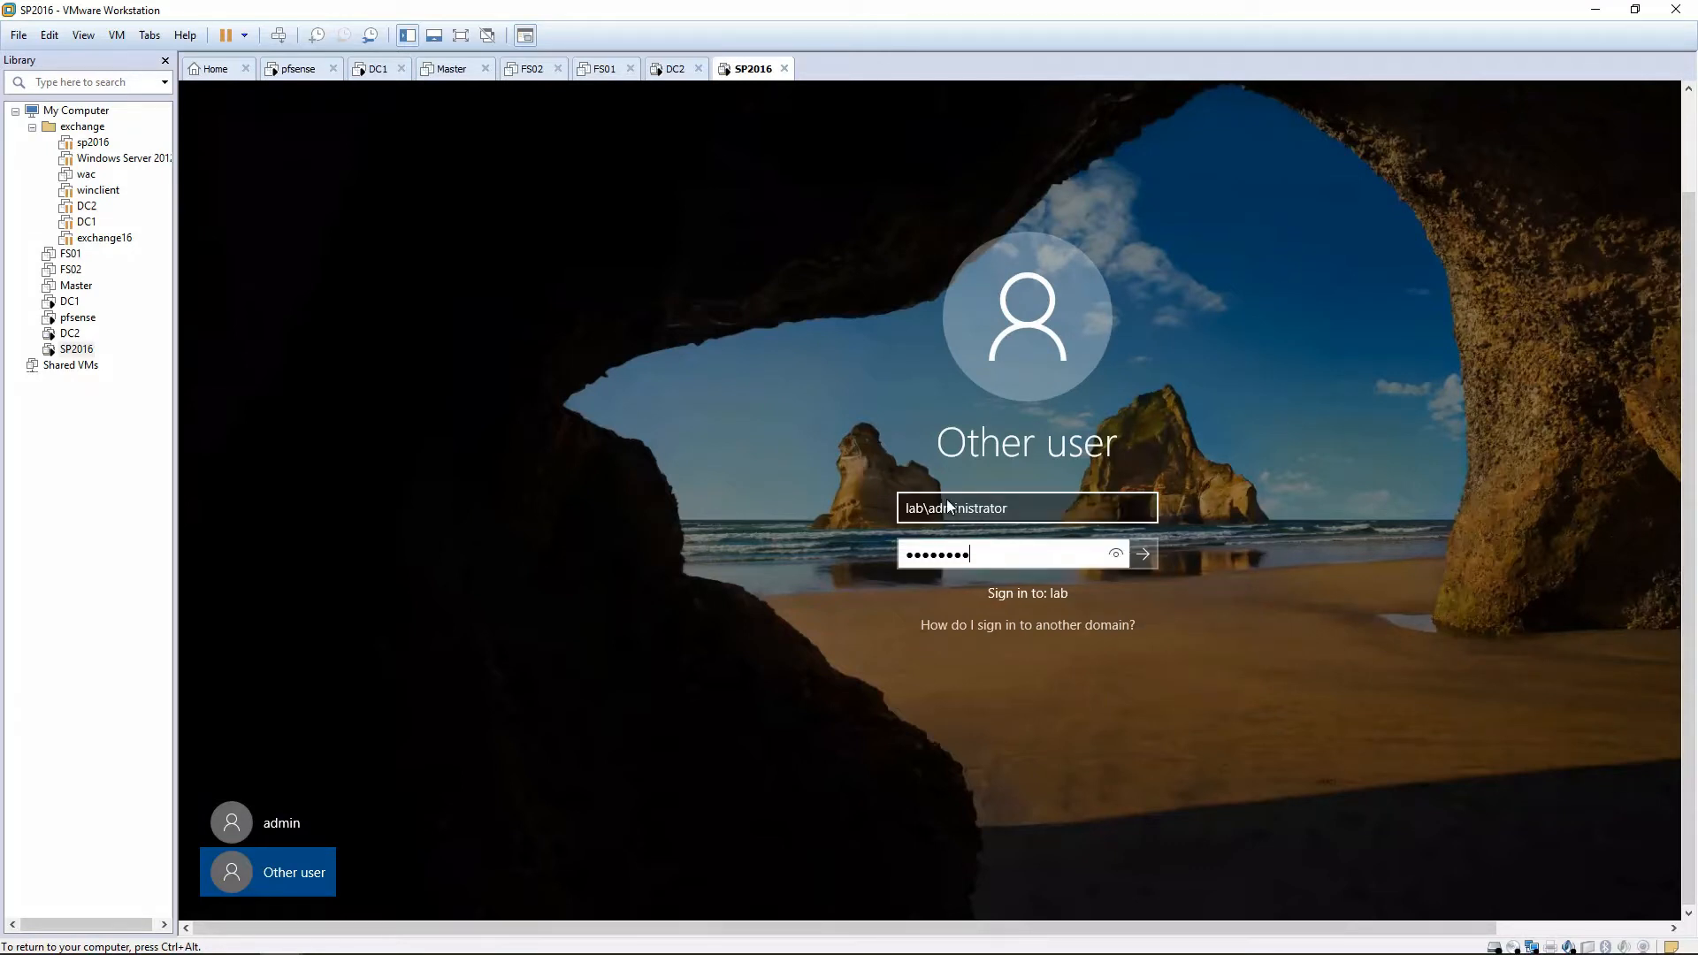
key(Return)
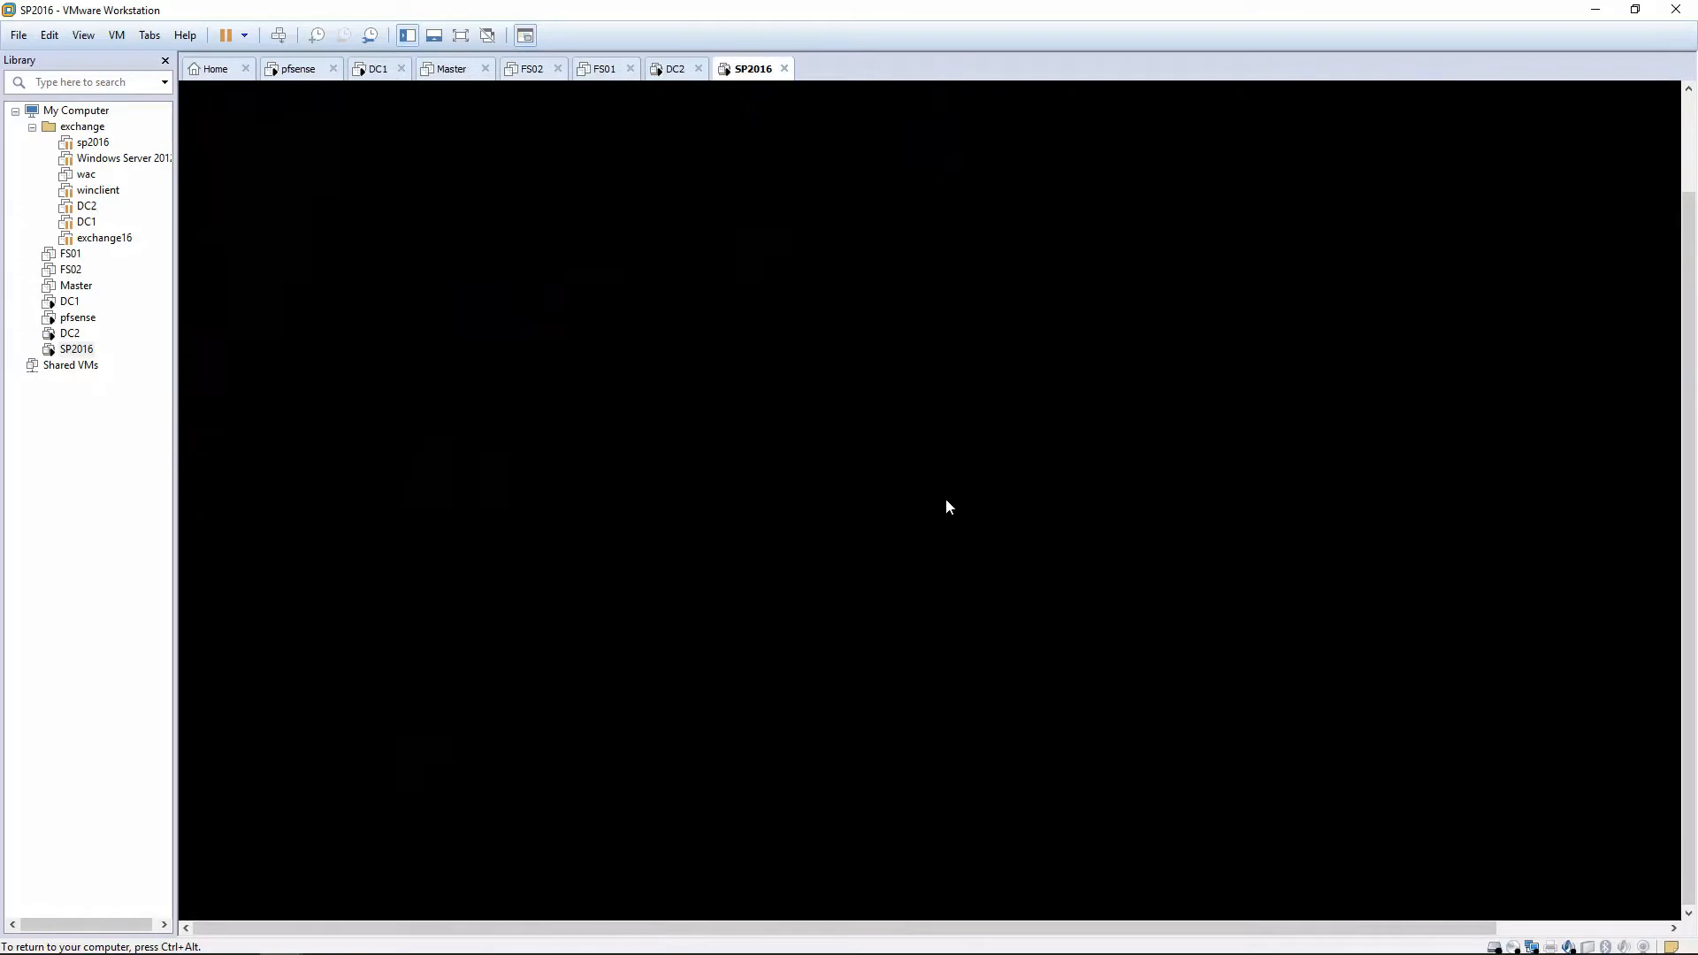
Switch the VM console to full screen.
key(ctrl+alt)
click(81, 37)
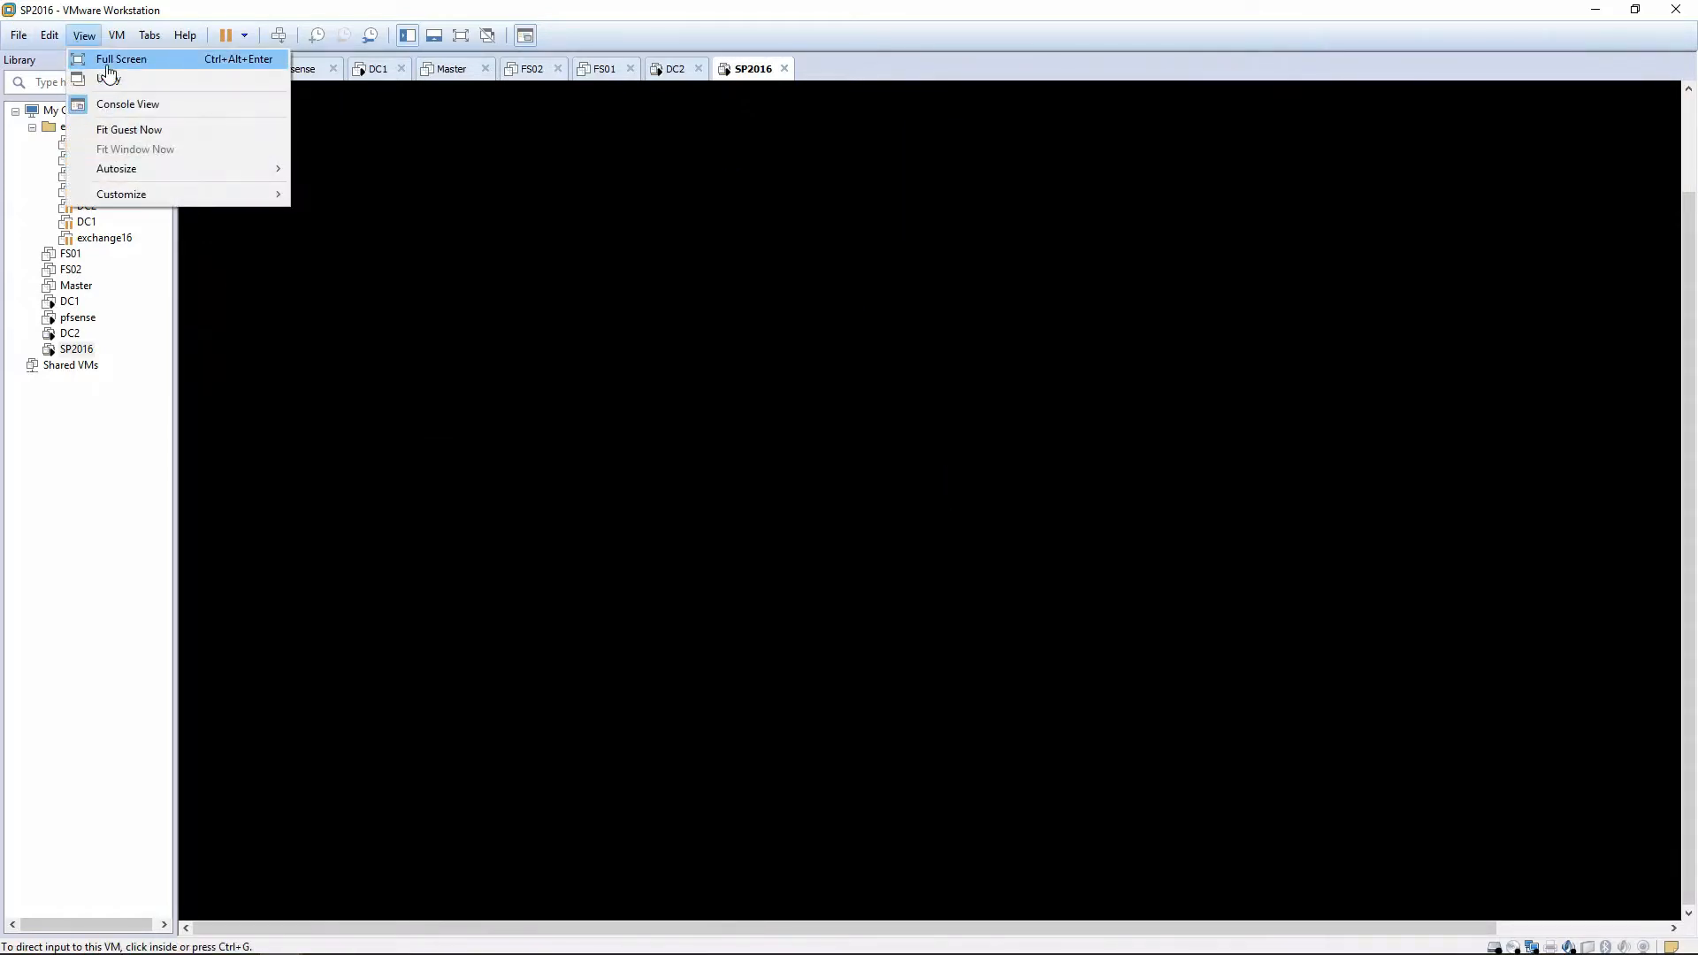
click(107, 62)
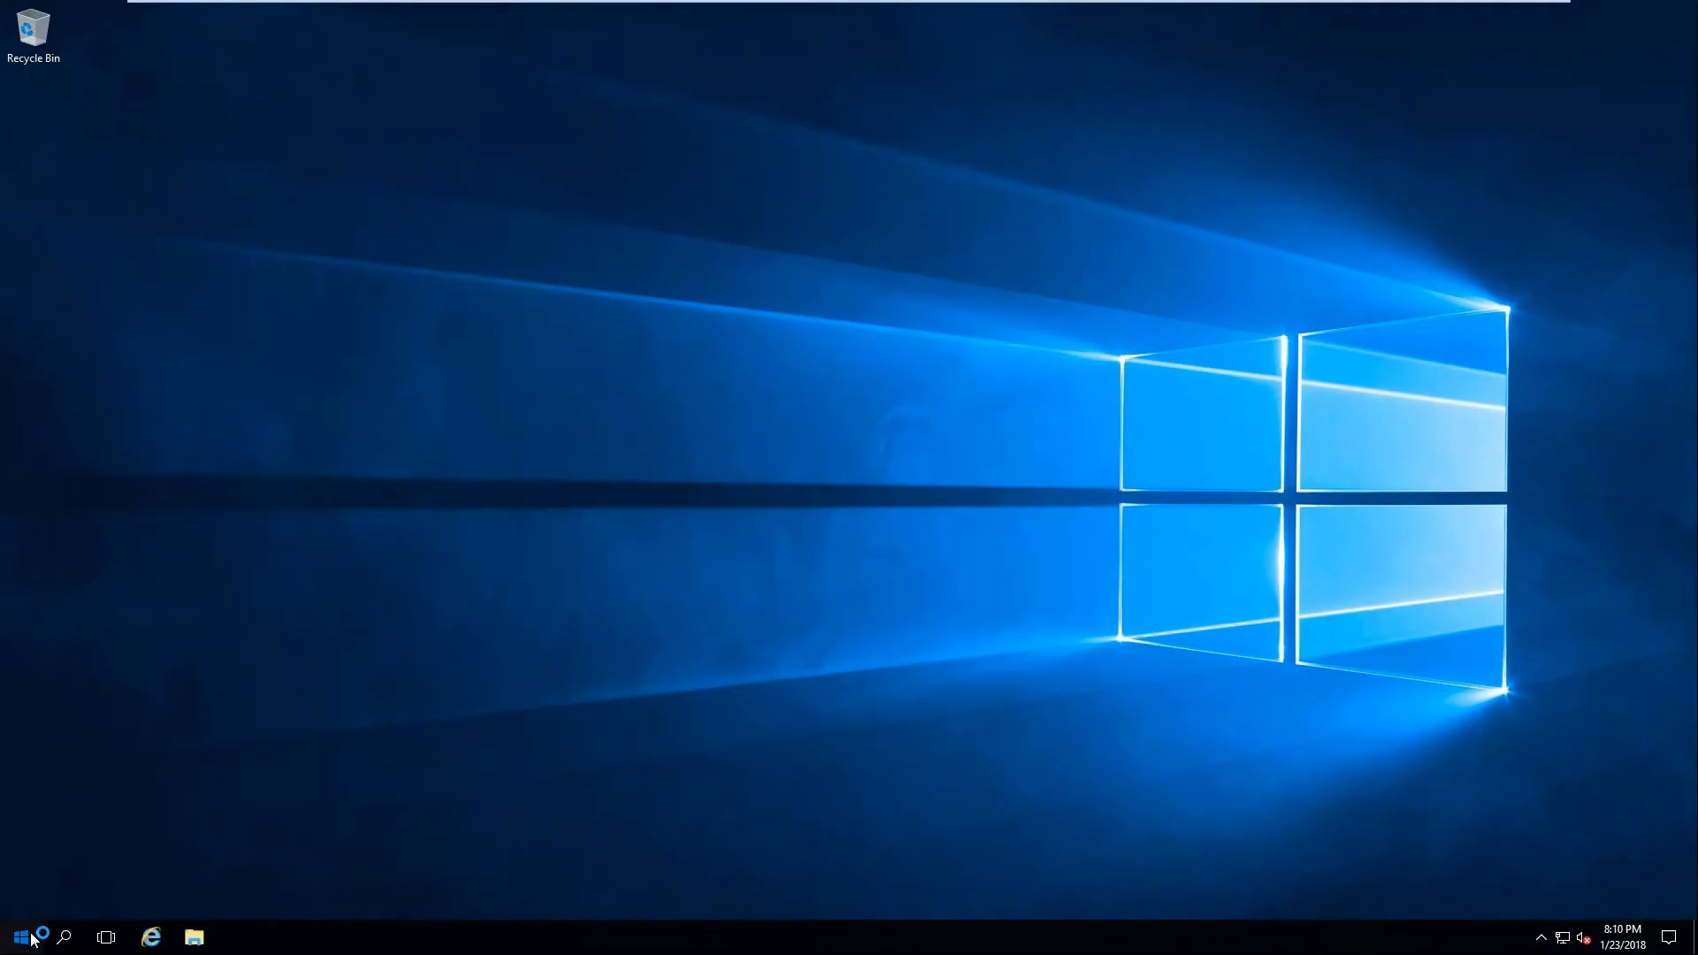
Open Control Panel and list all items as small icons.
click(32, 940)
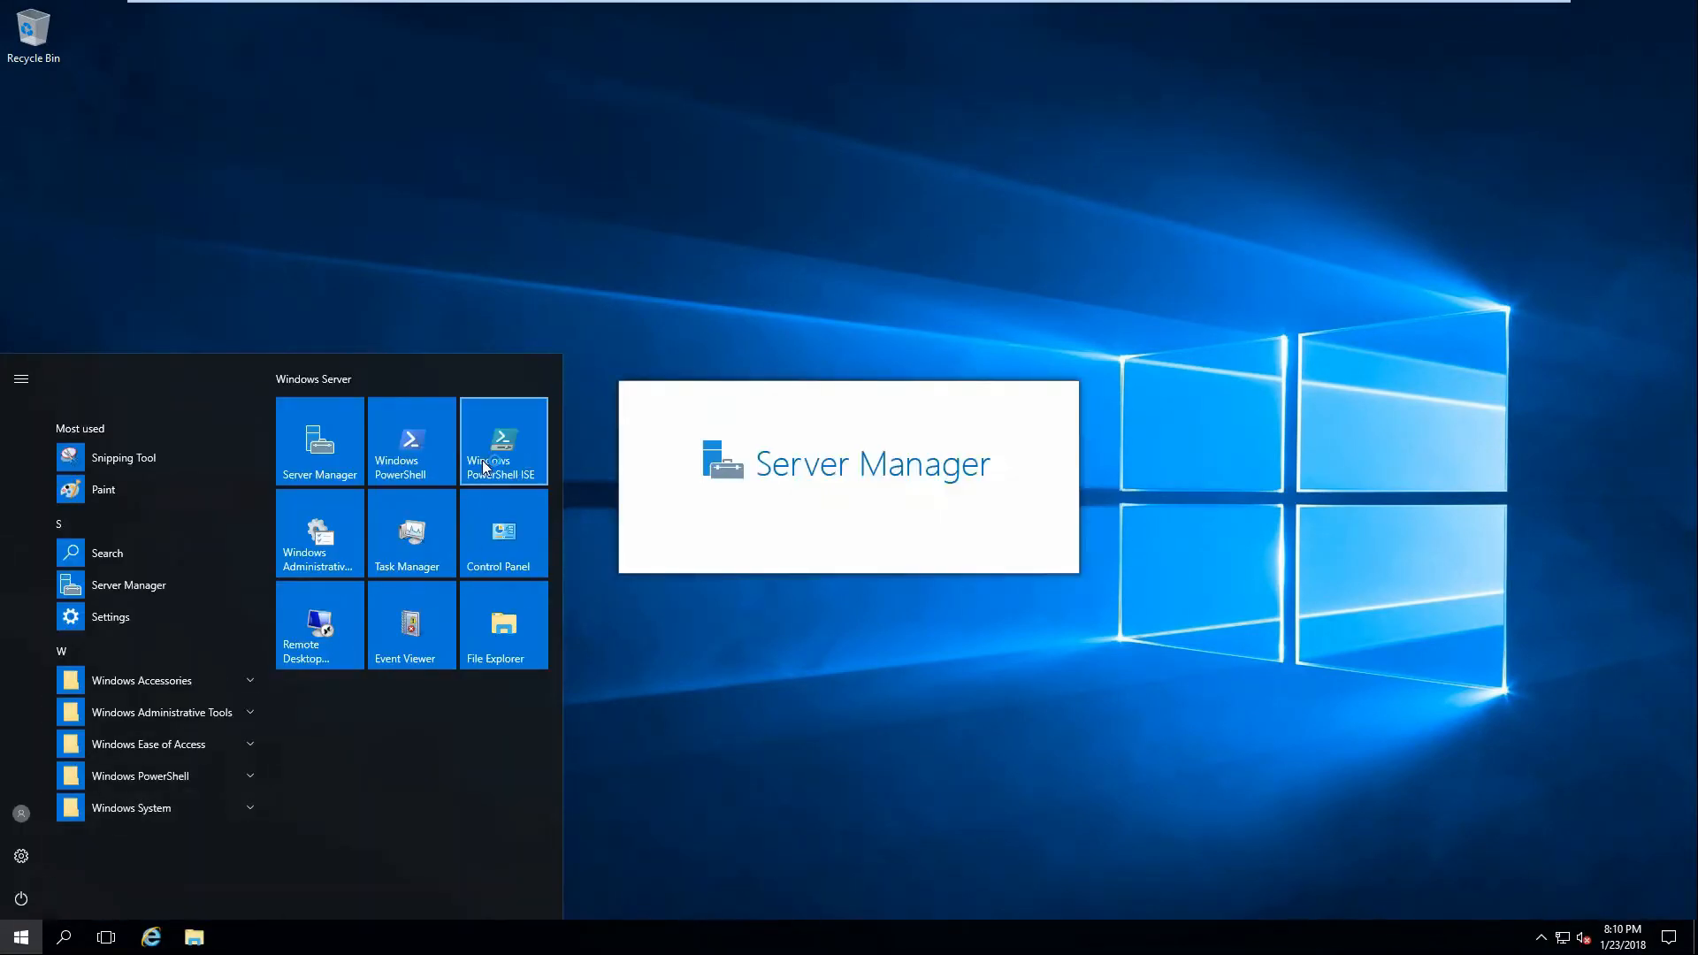
click(466, 549)
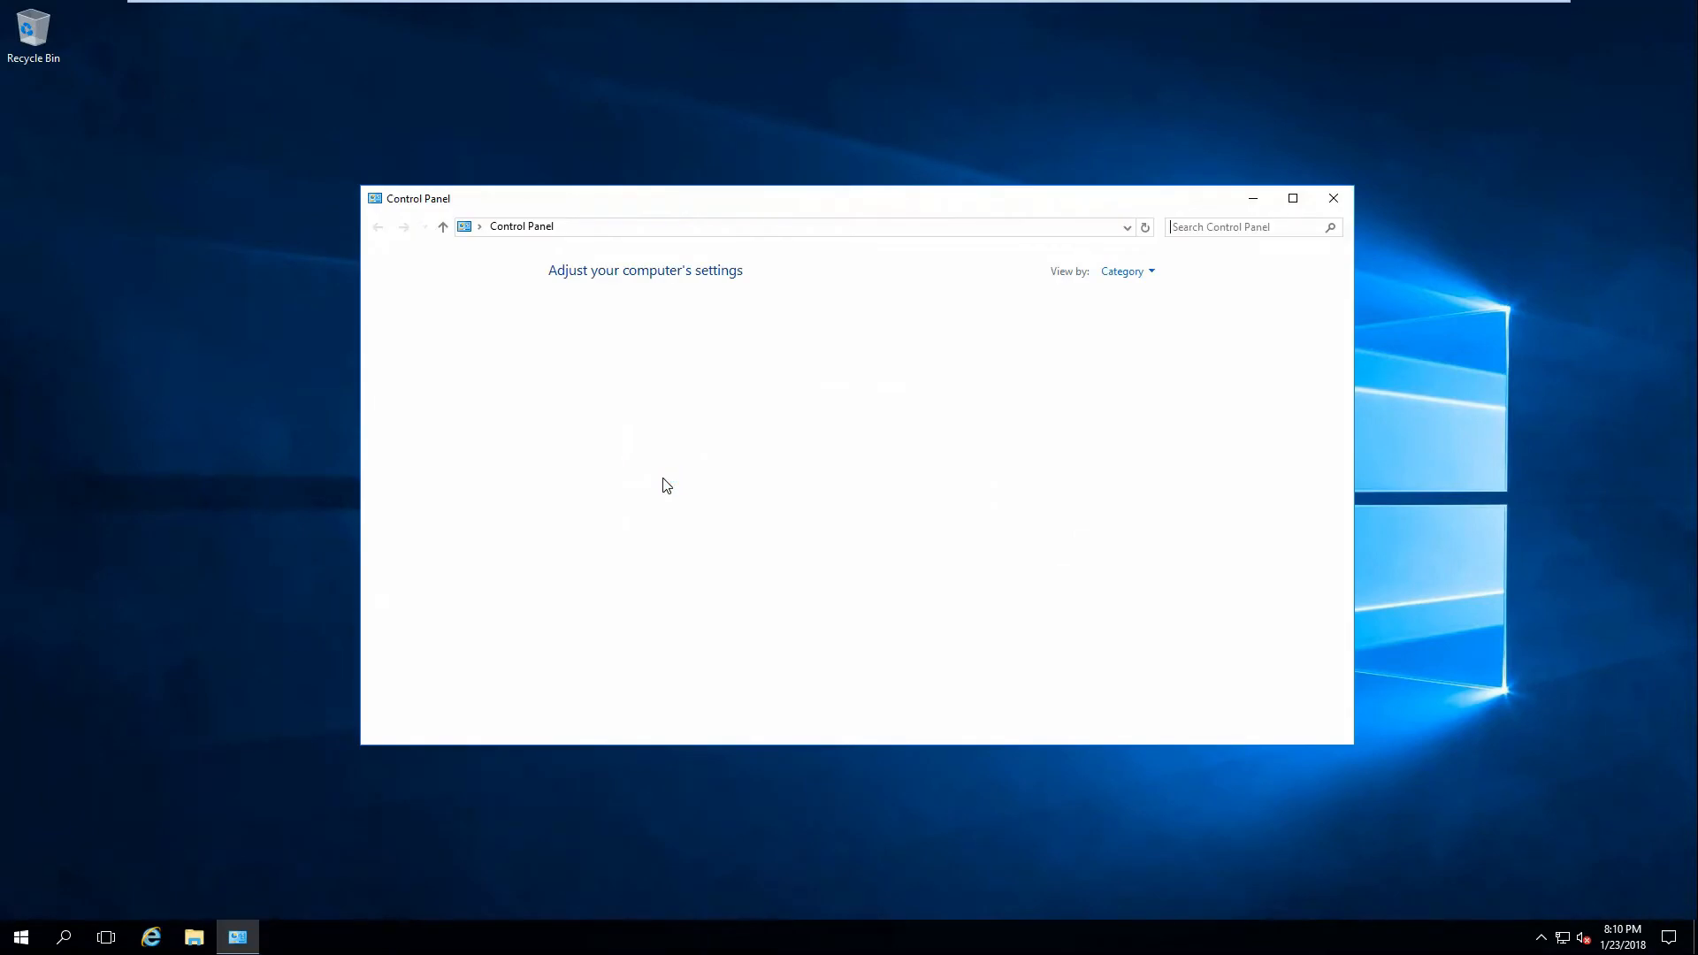
click(1128, 271)
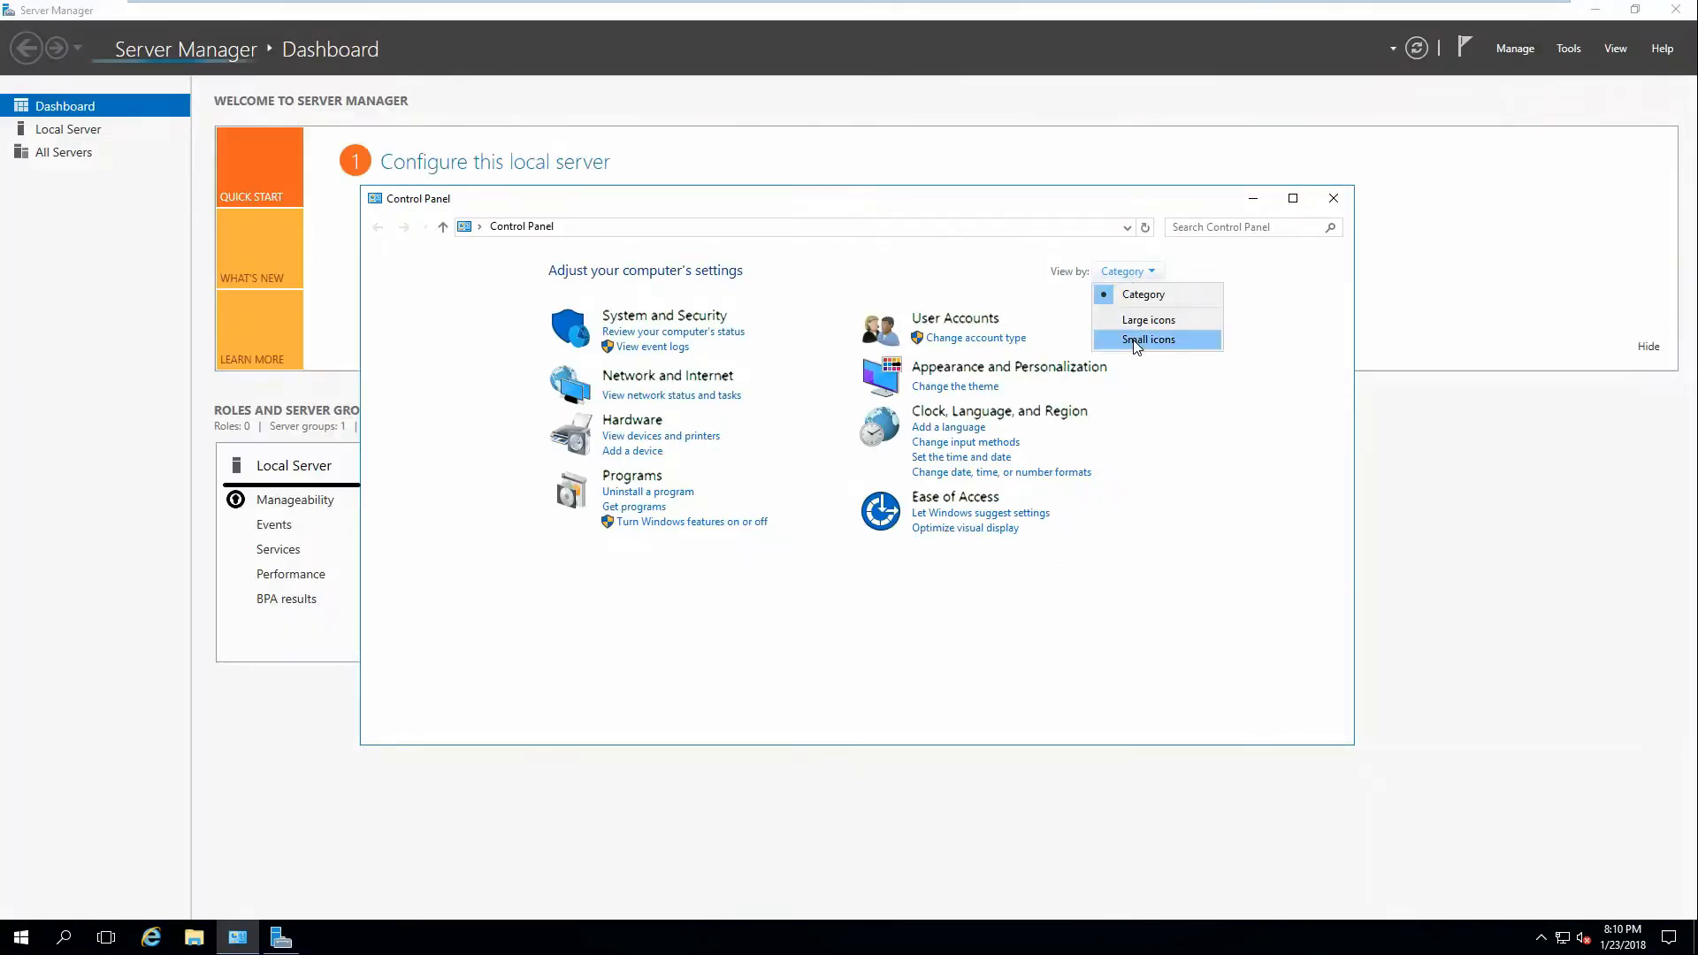
click(1137, 337)
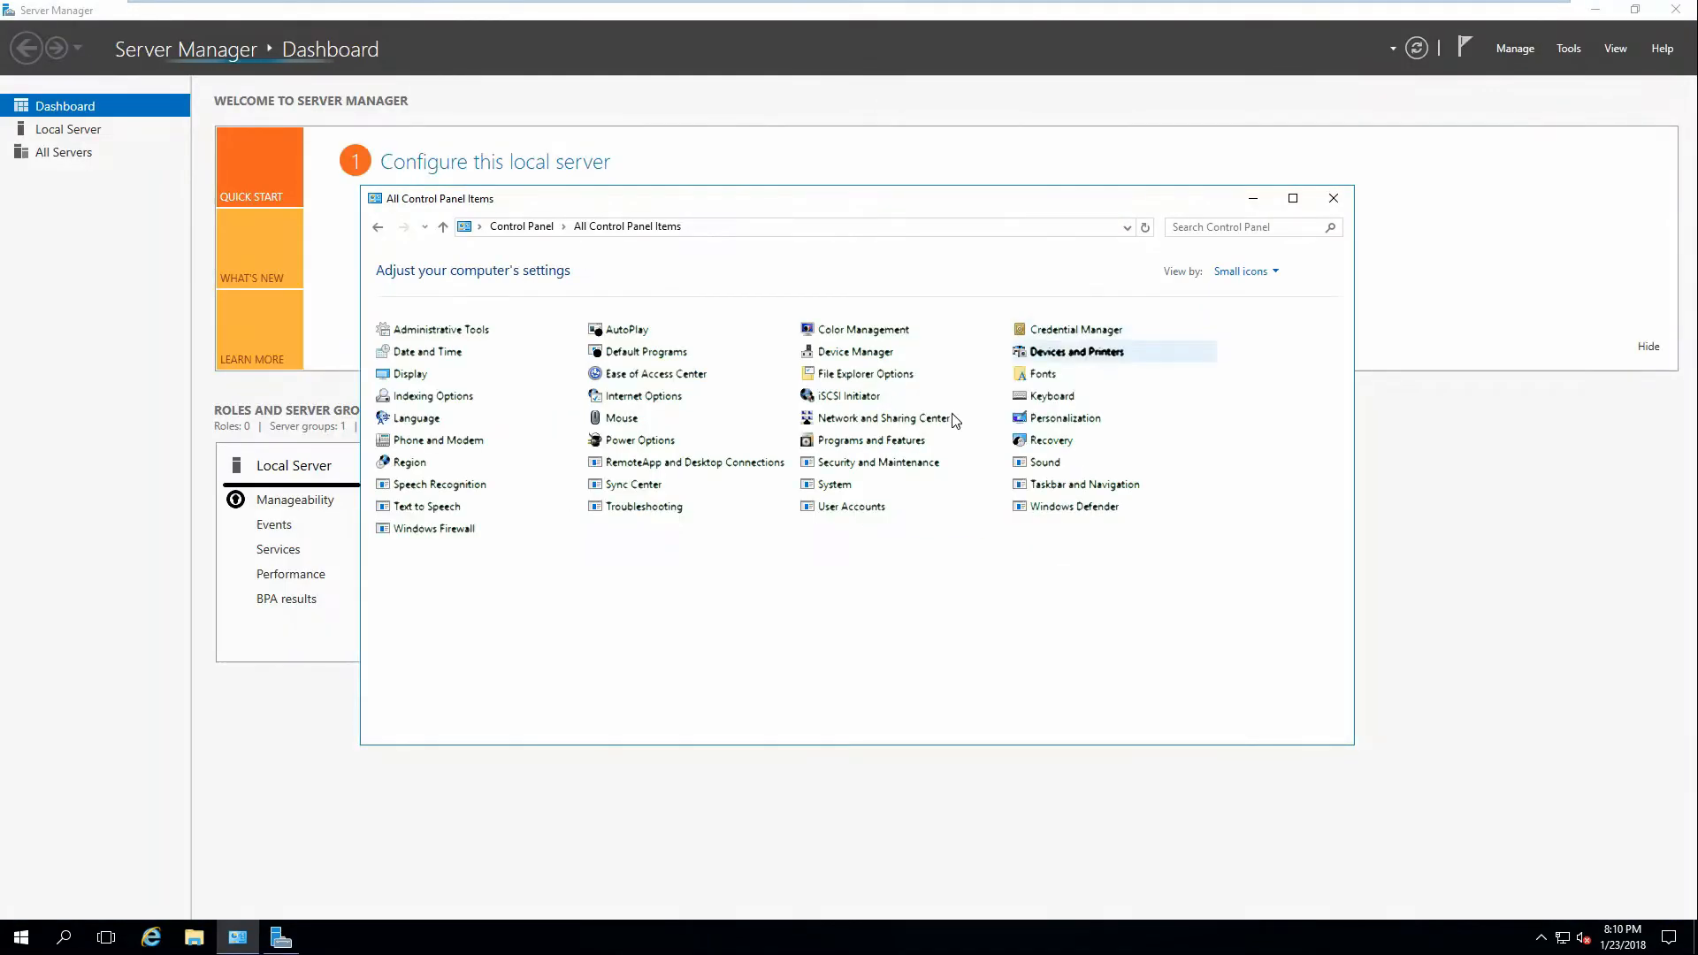
Turn off Windows Firewall, apply the change, and return to All Control Panel Items.
click(450, 535)
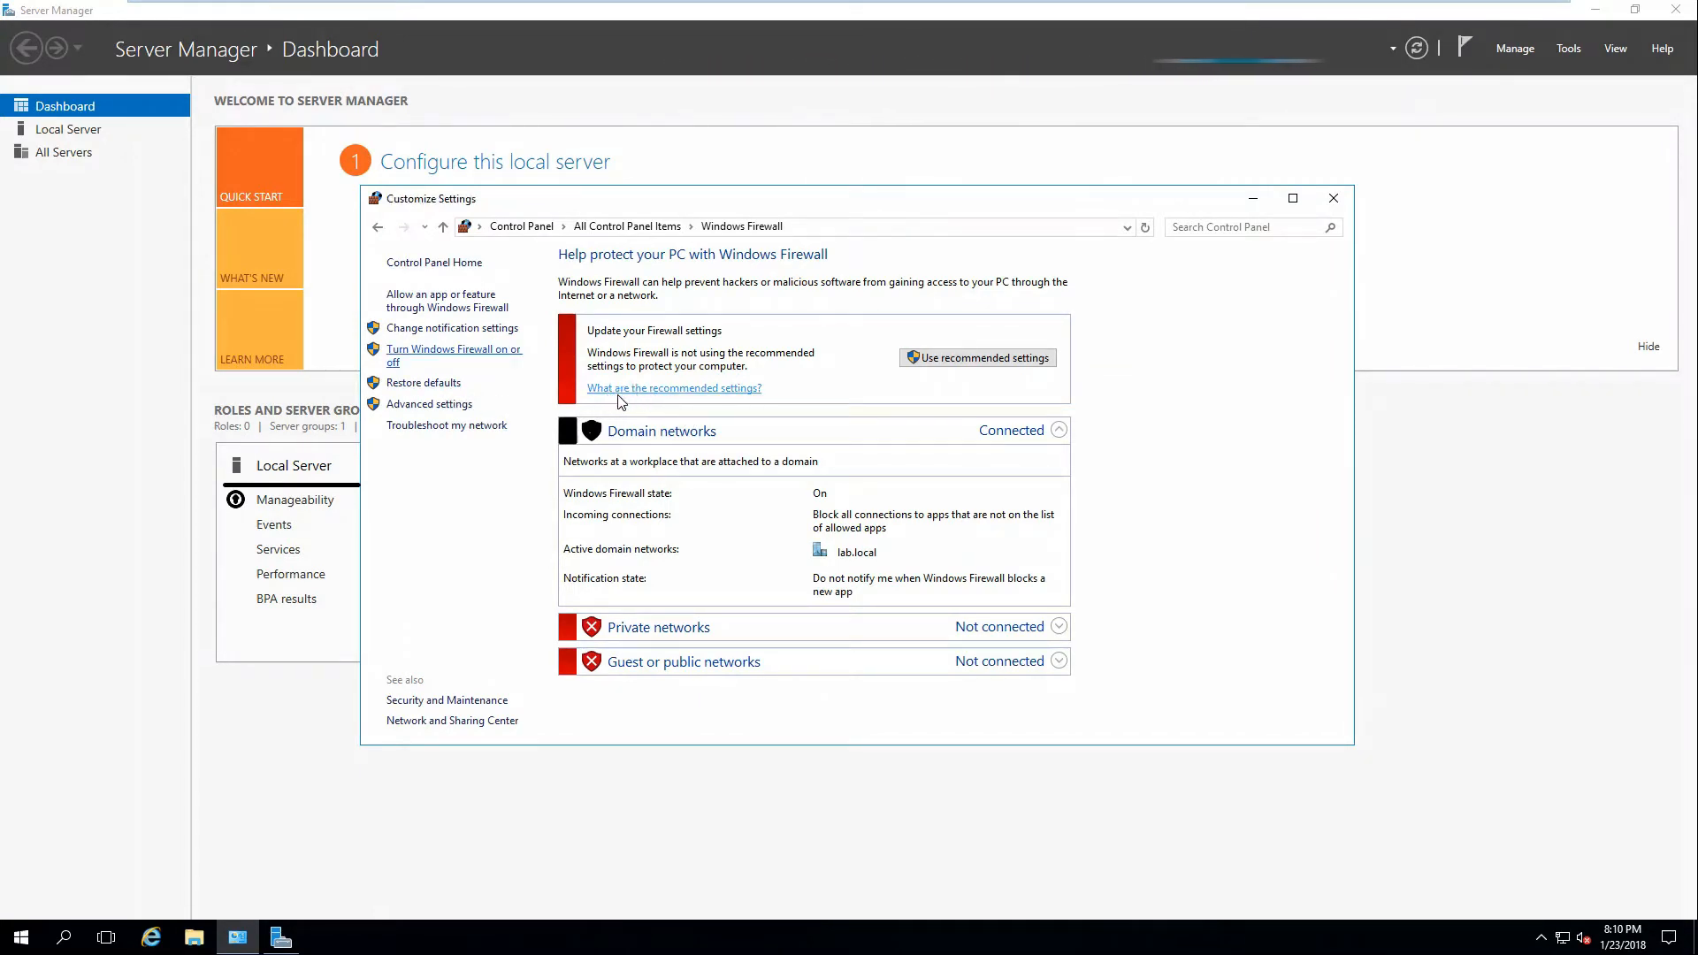
click(662, 395)
click(1009, 539)
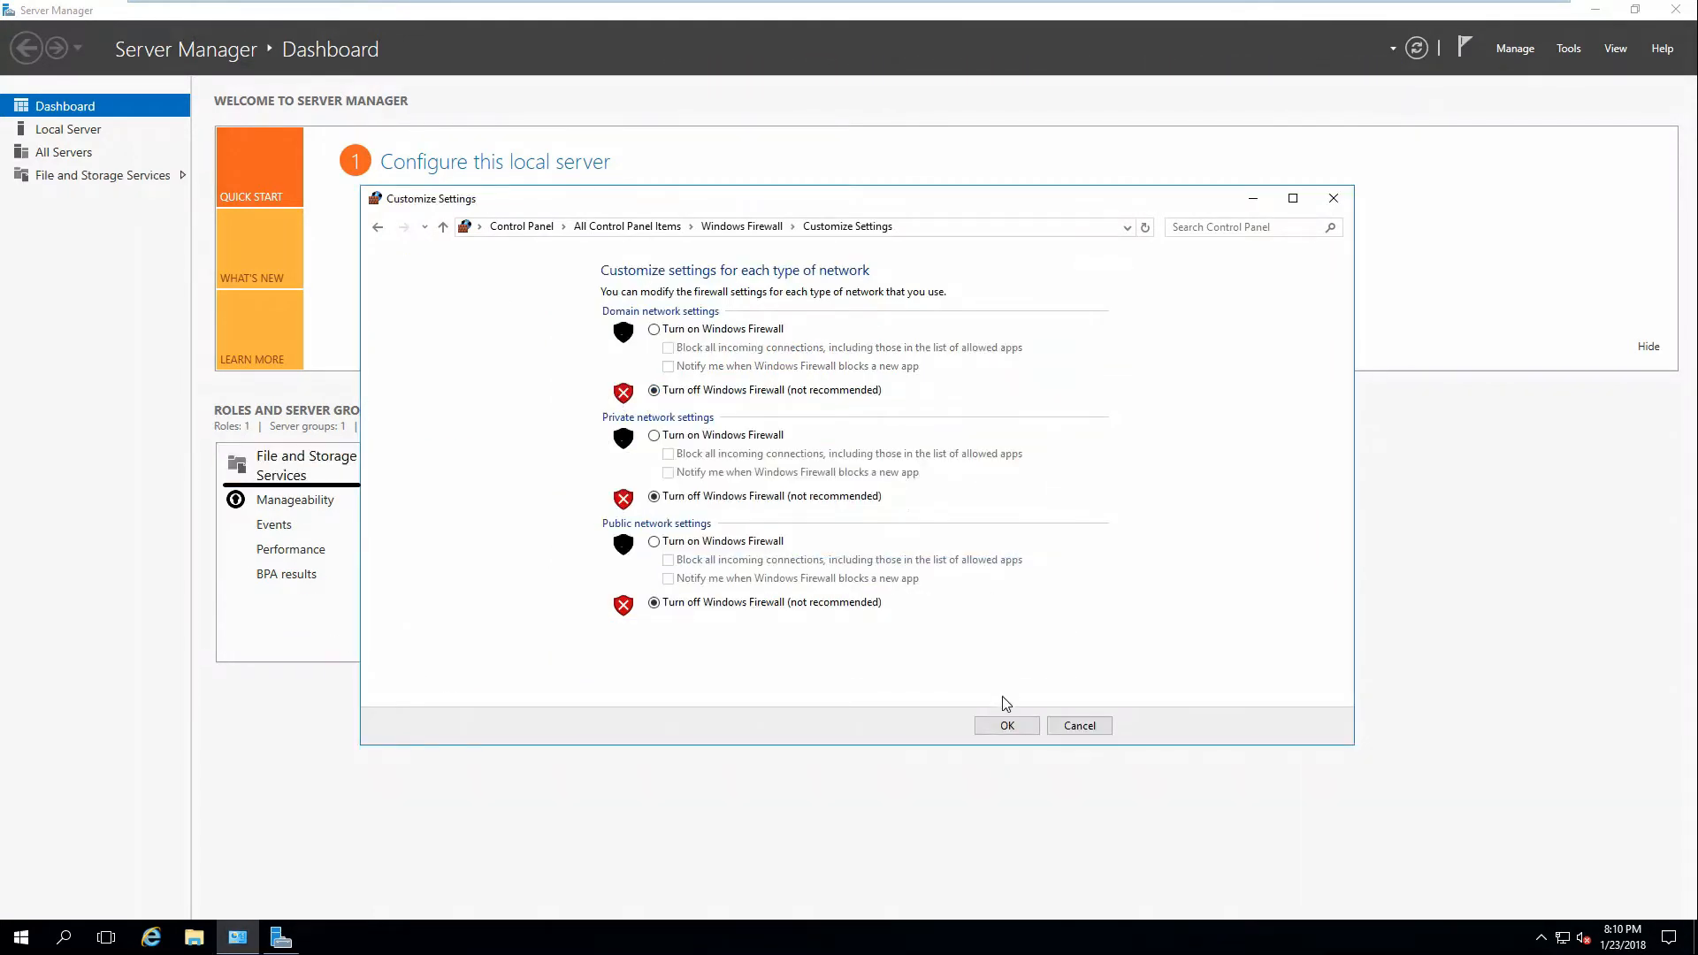
click(1006, 726)
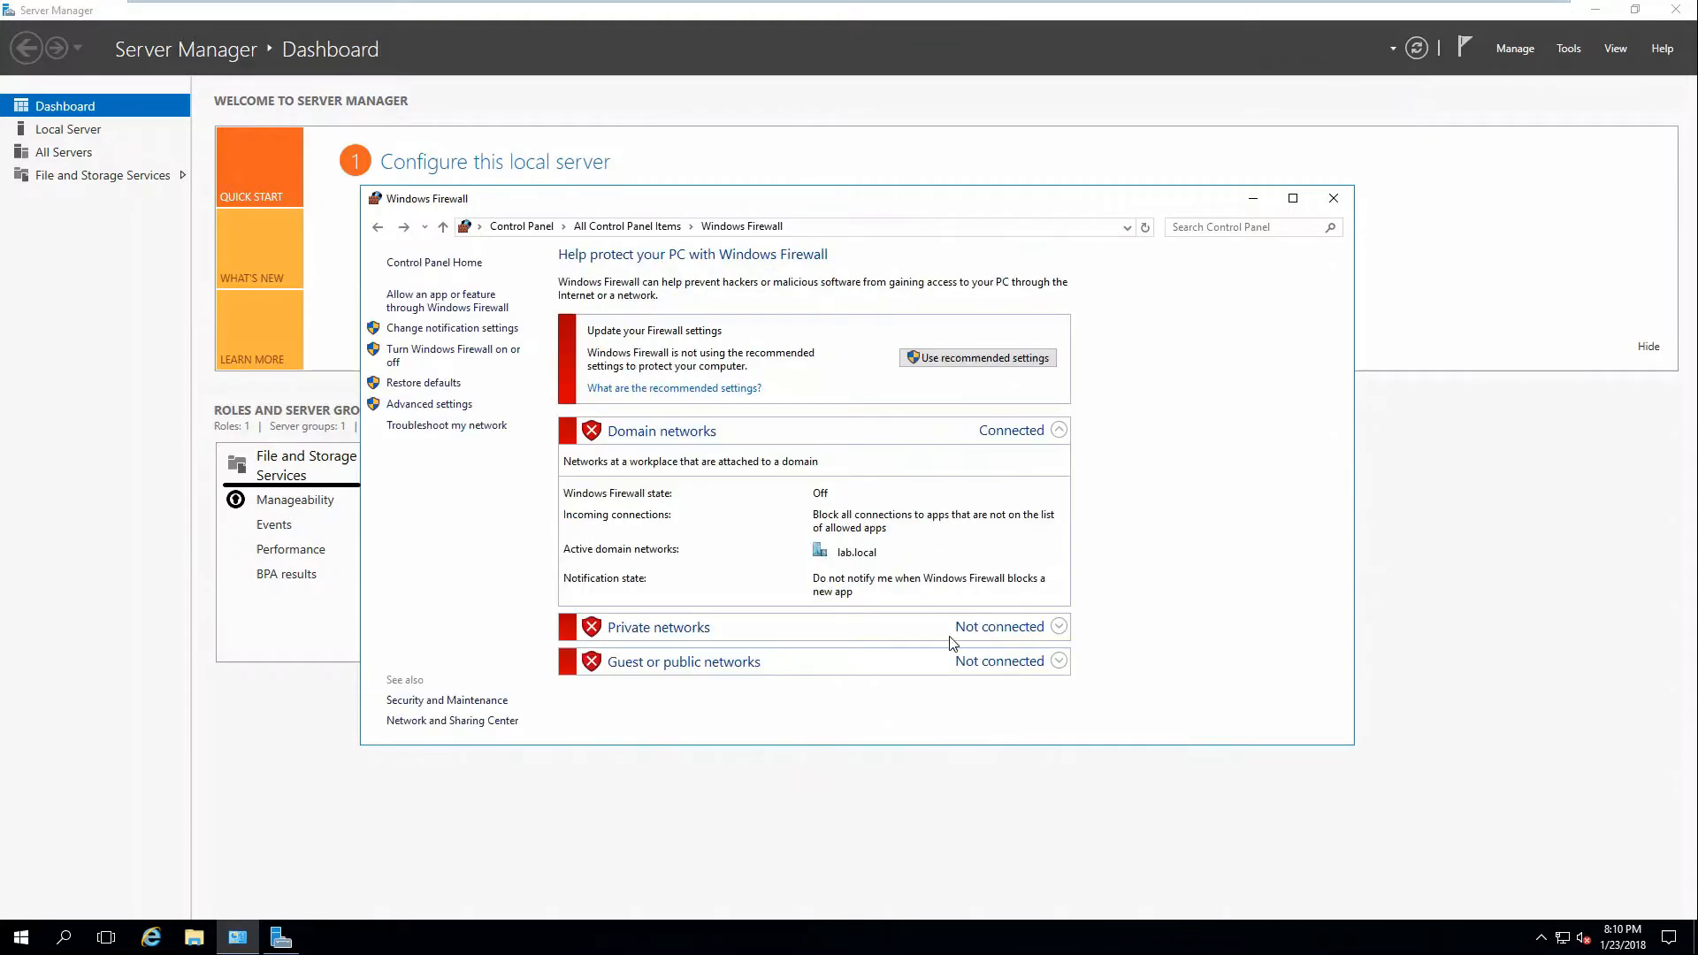
click(628, 226)
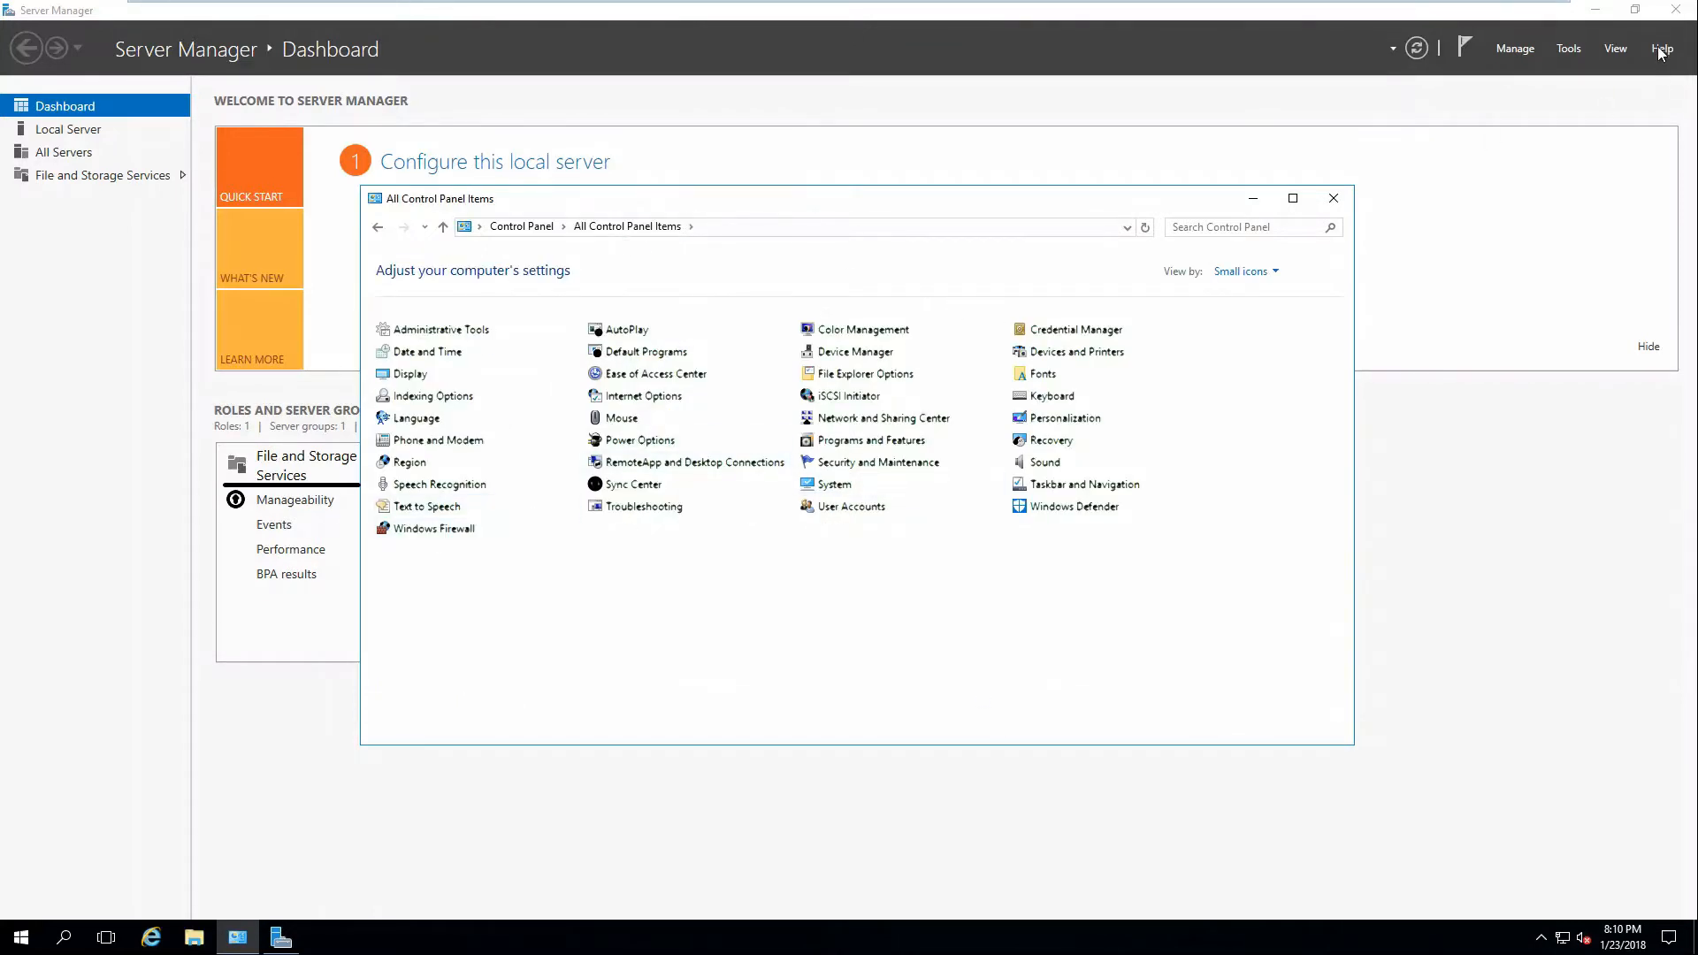
Check the local server in Server Manager, then close Server Manager.
click(68, 130)
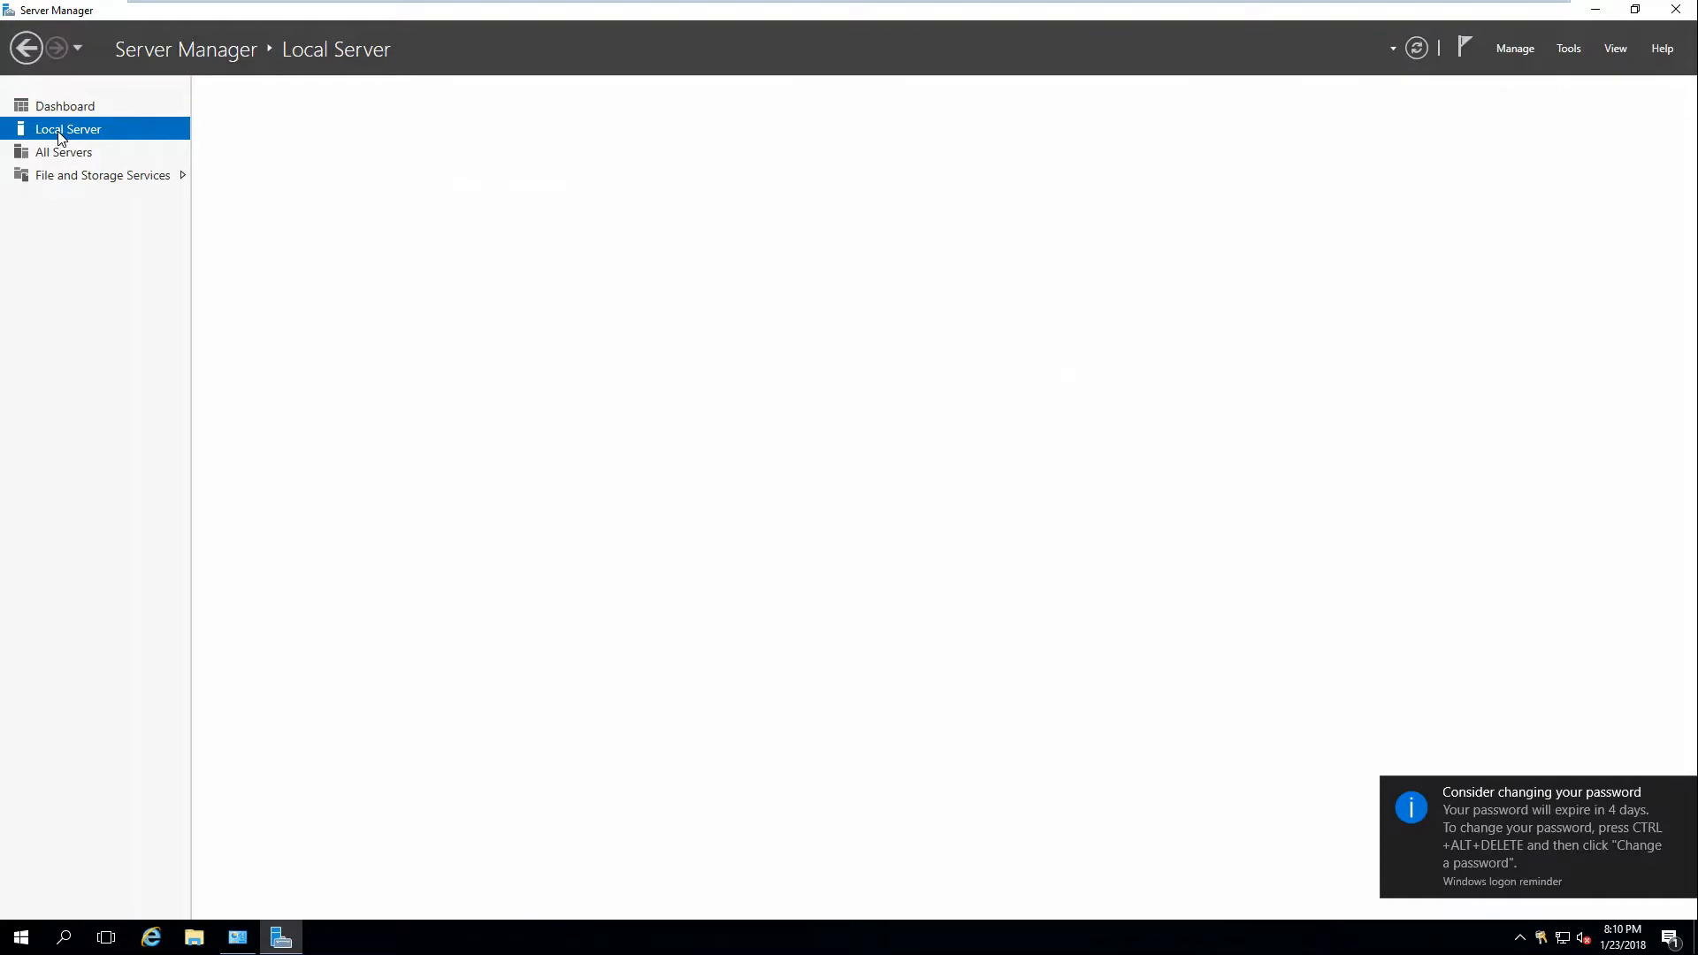
click(1519, 53)
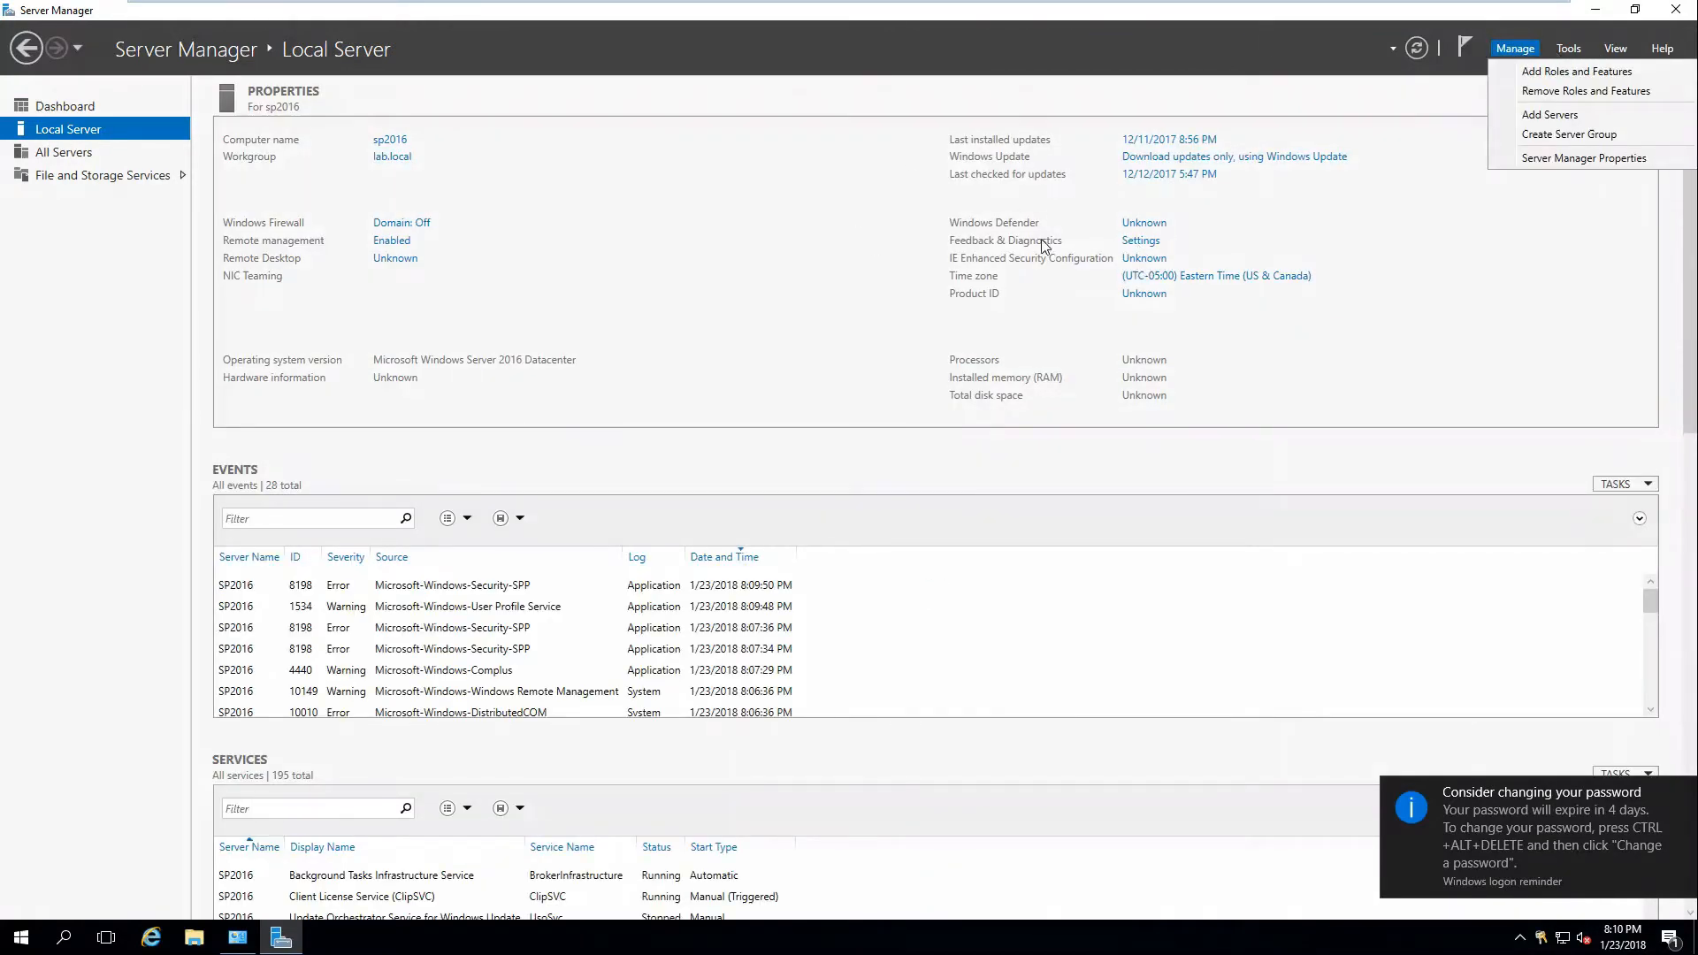
click(1052, 264)
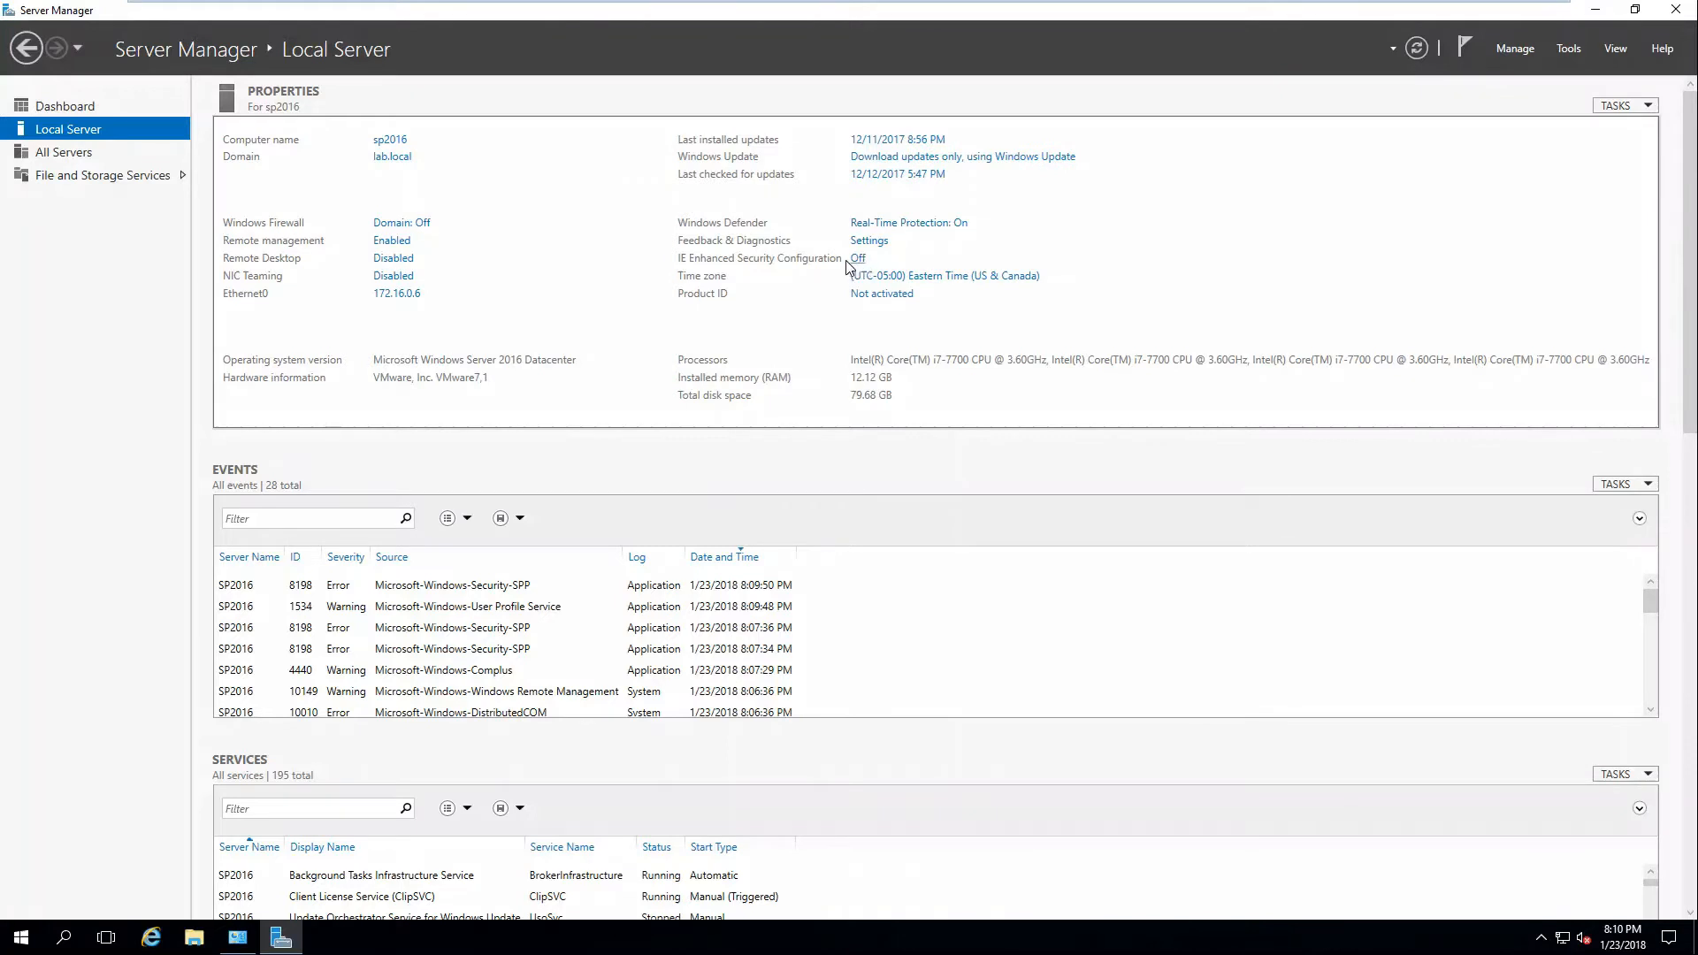
click(1671, 13)
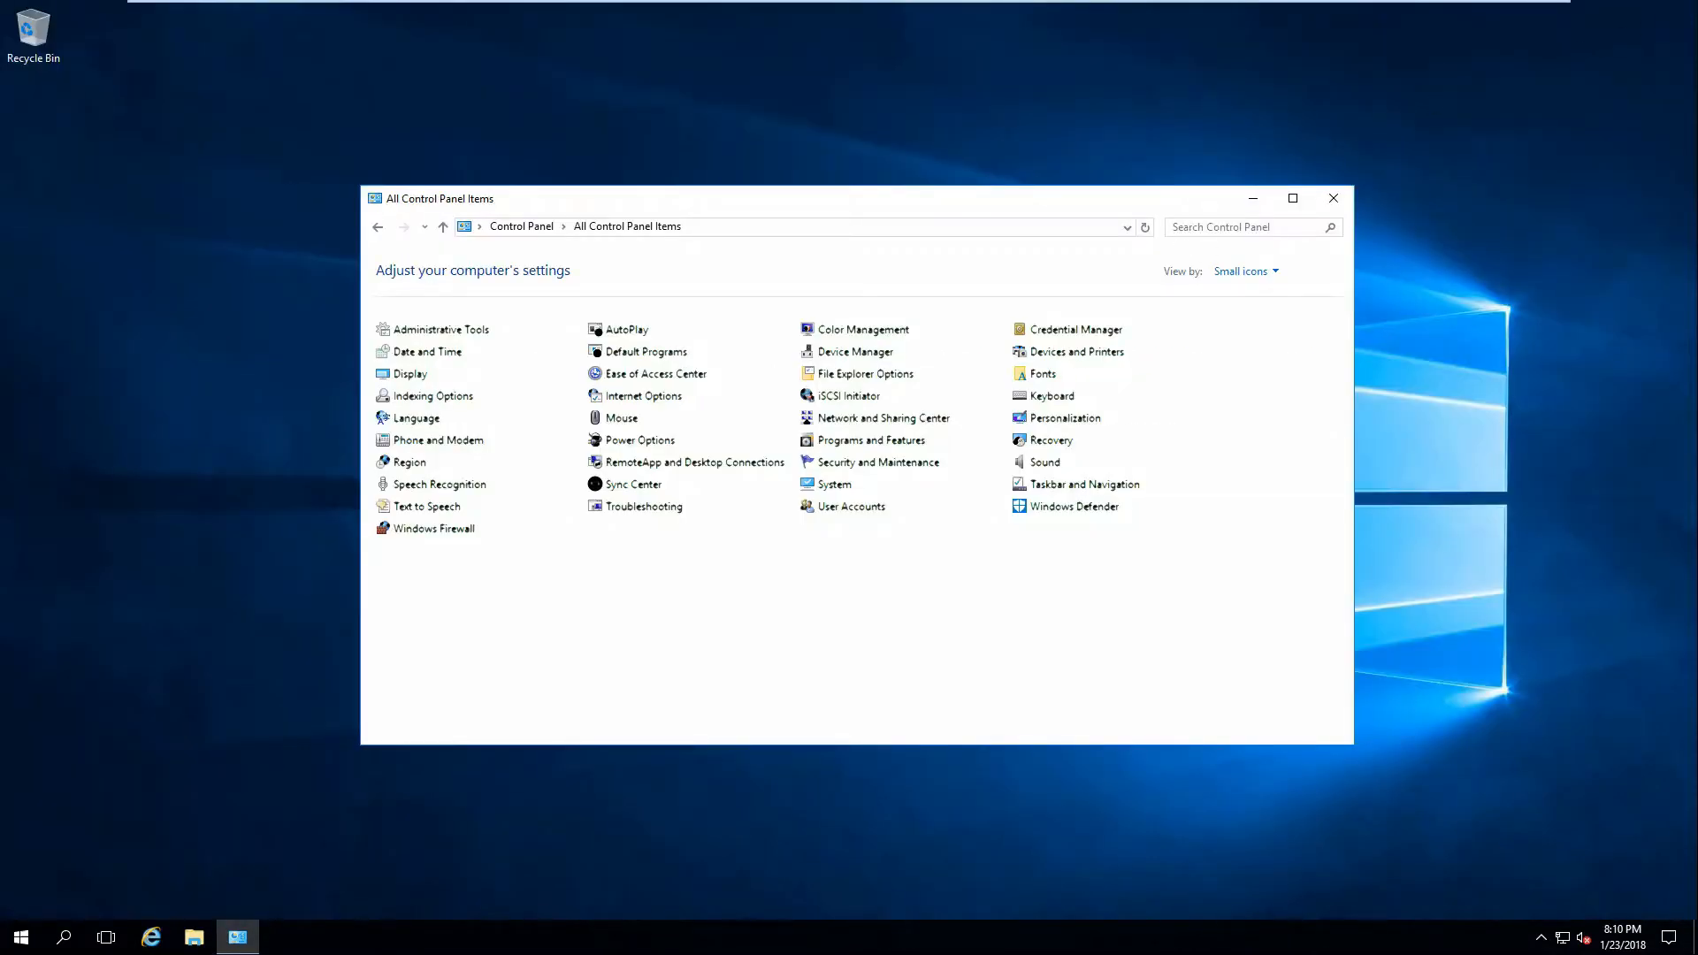
Close Control Panel and try loading google.com in Internet Explorer.
click(1336, 200)
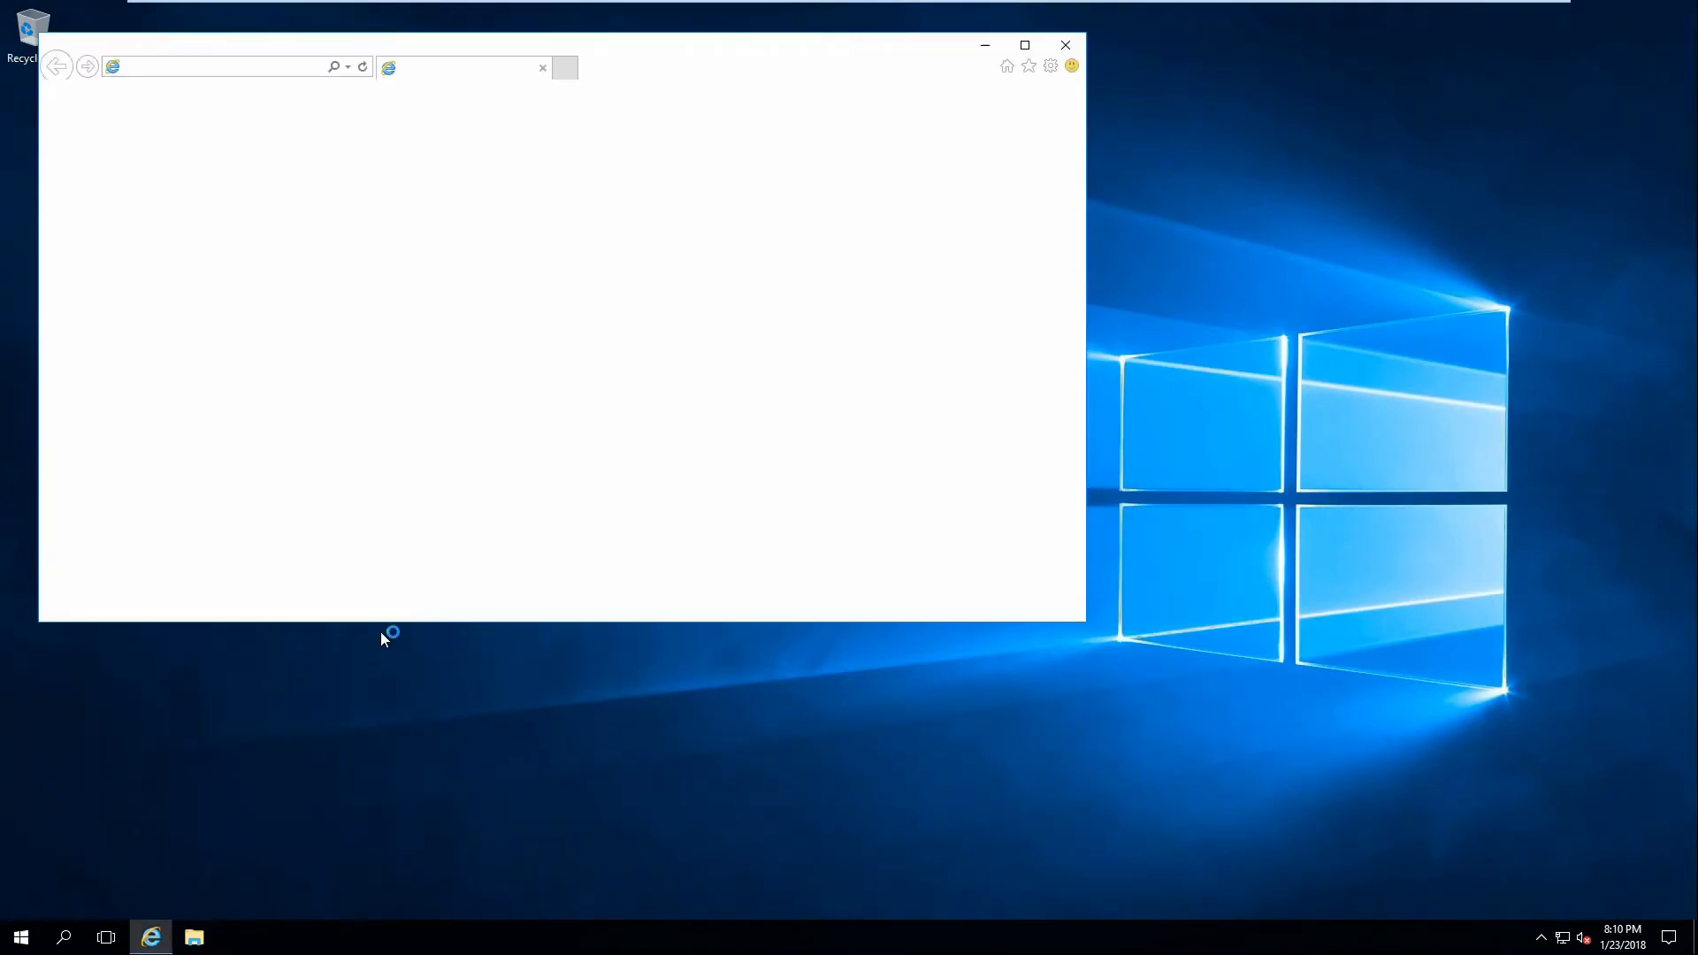
click(213, 67)
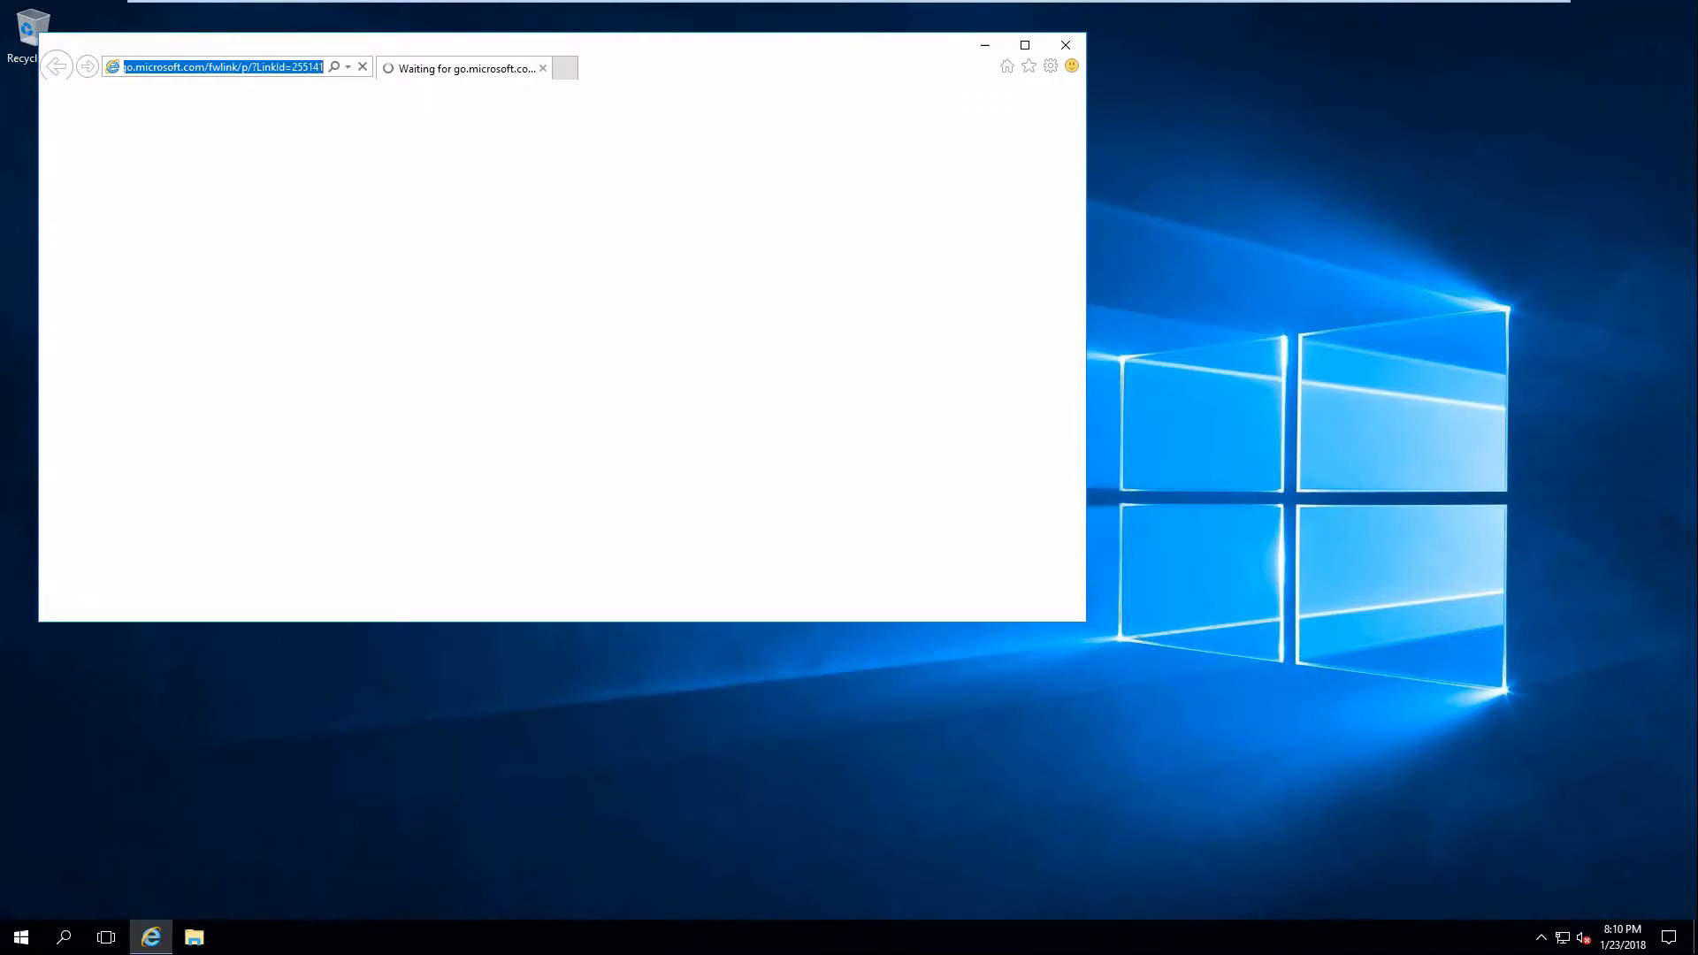
text(google.com)
key(Return)
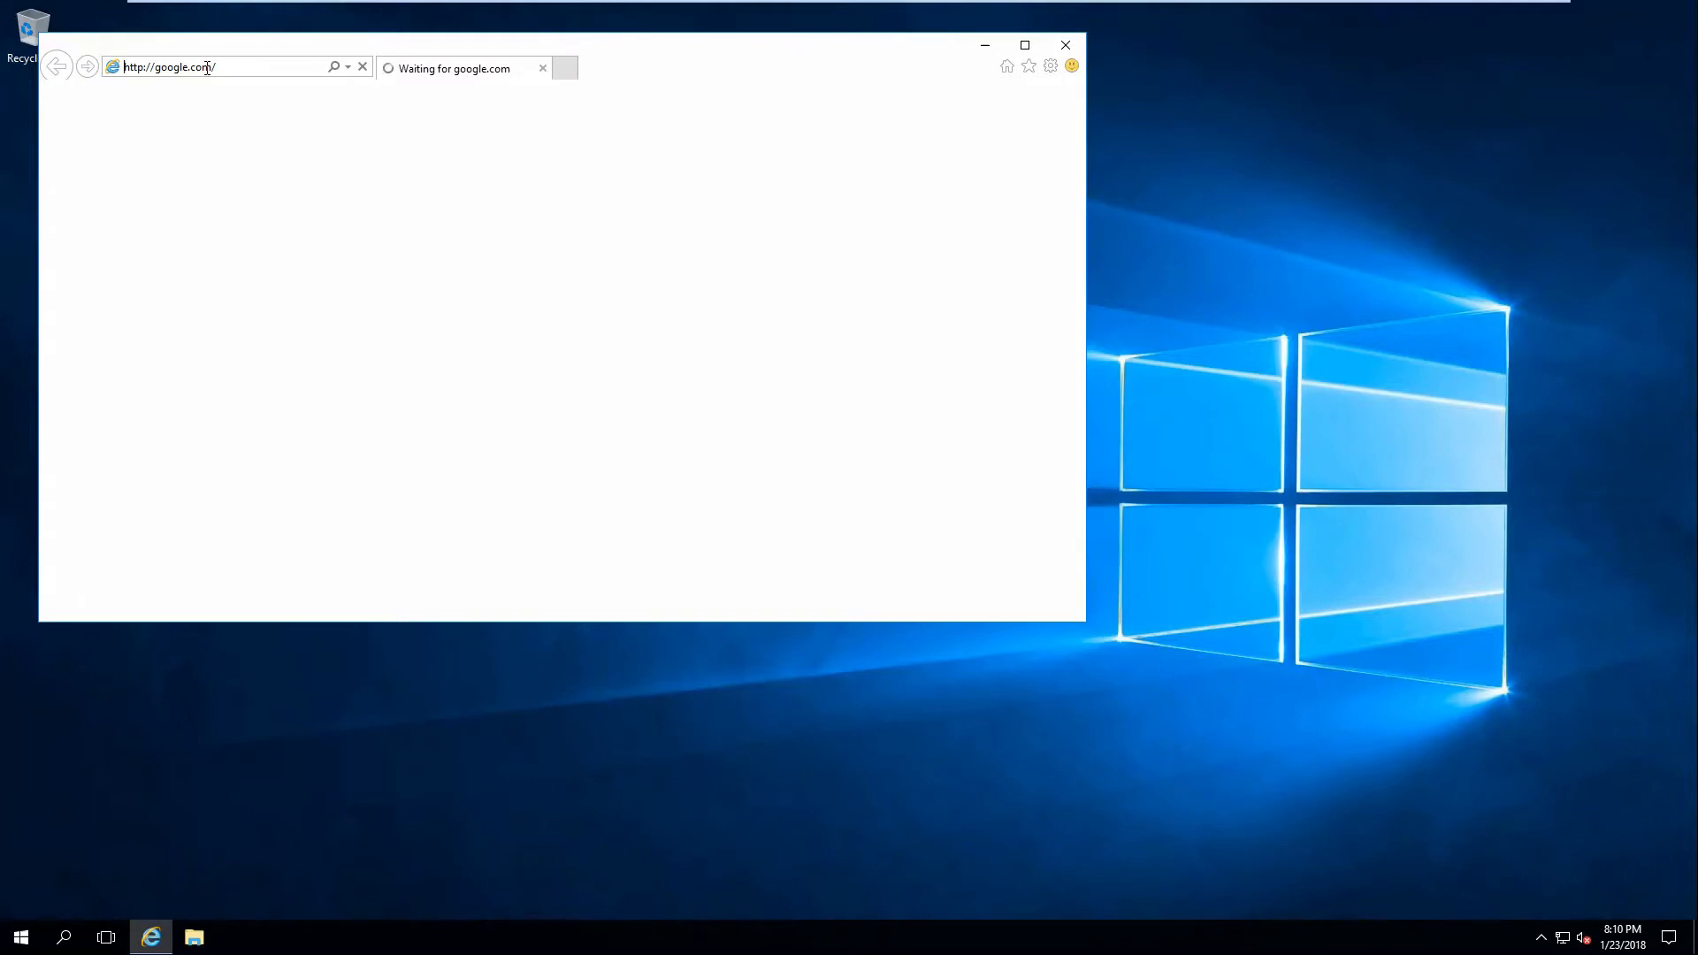
Maximize the browser, choose Ask me later for setup, and close the error page.
double_click(210, 50)
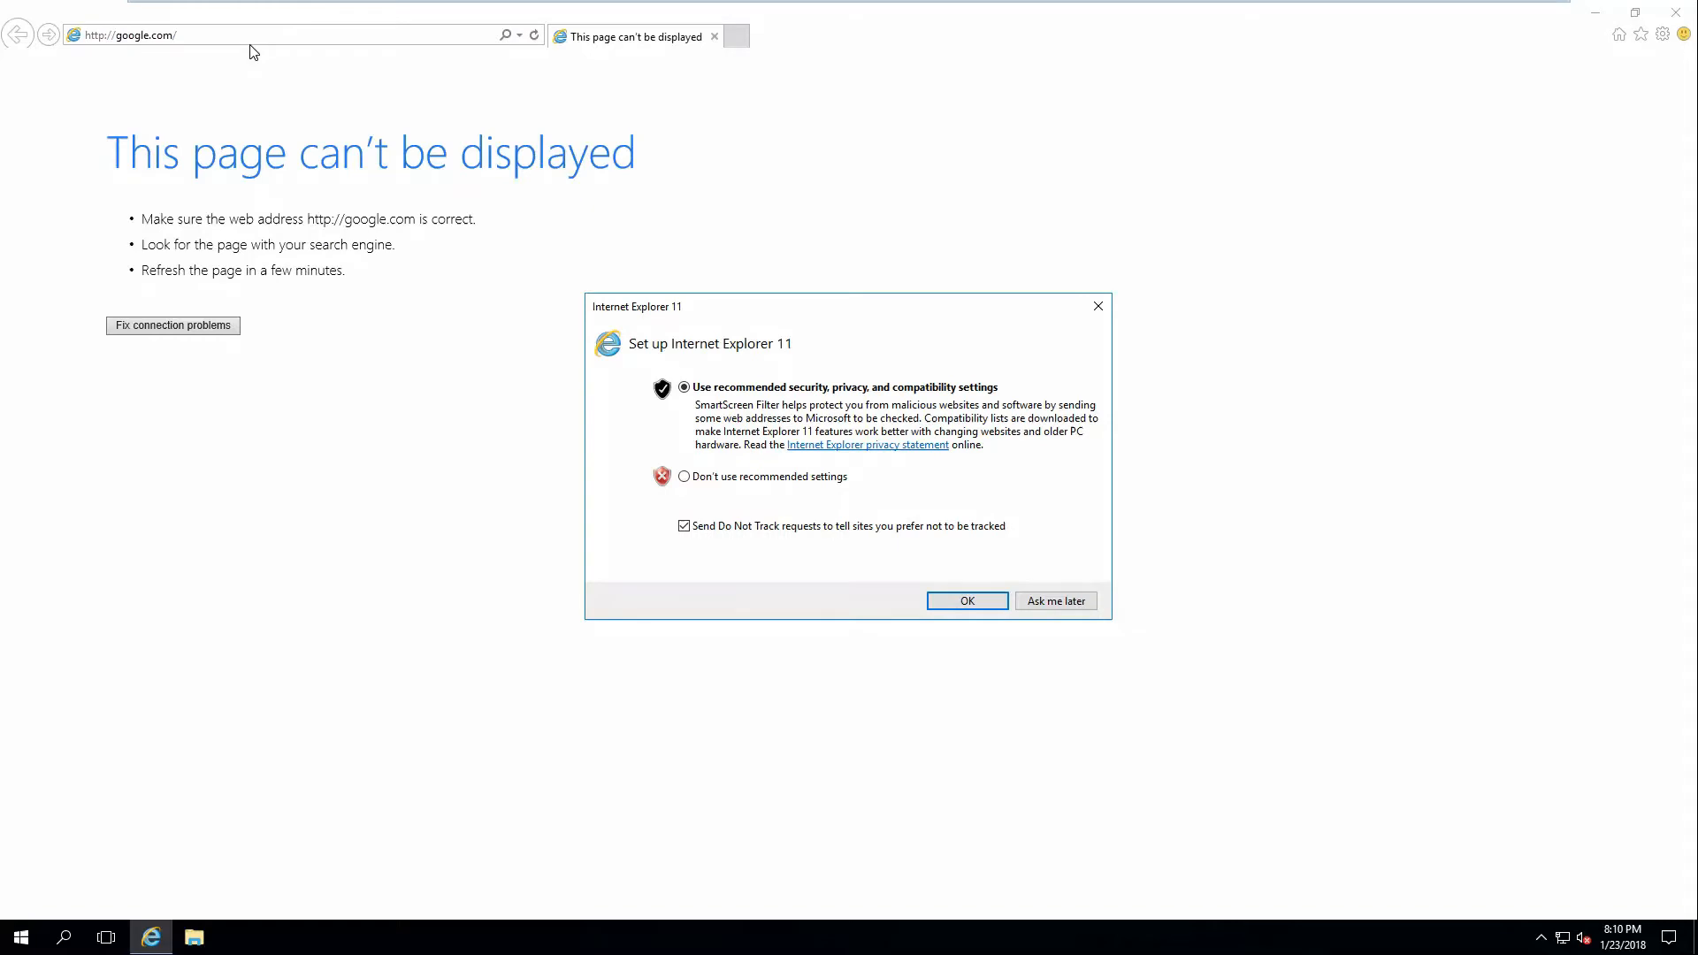
click(1064, 598)
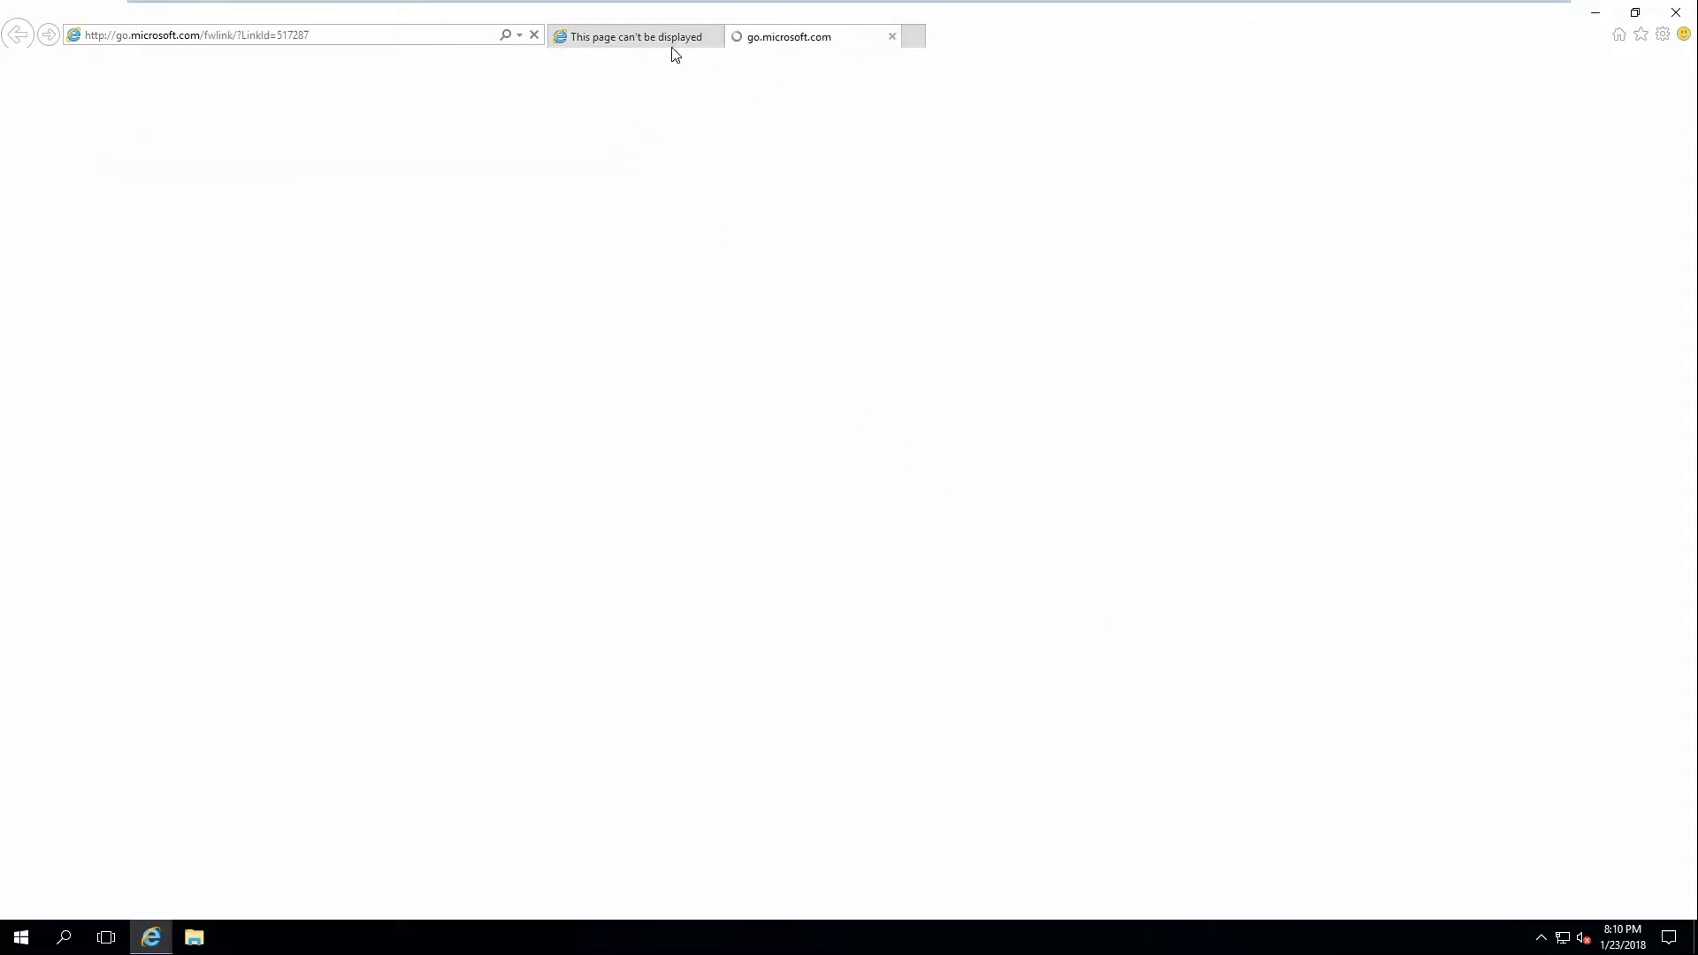
click(716, 36)
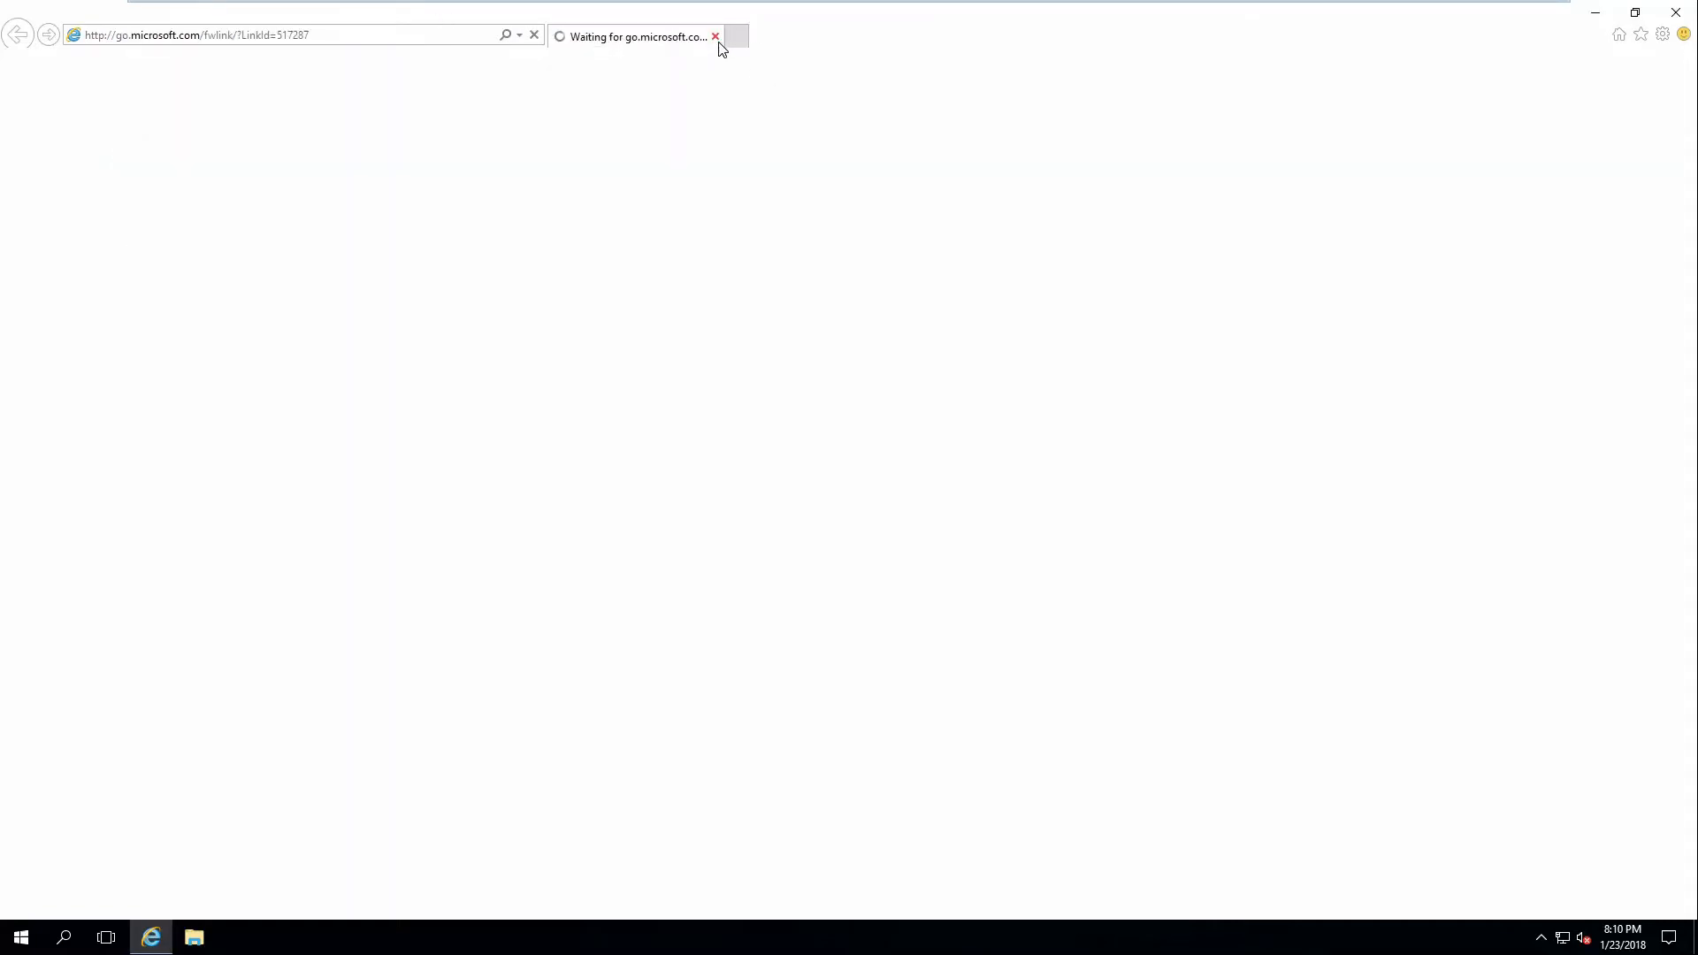
View the Ethernet0 connection details from Network and Sharing Center.
right_click(1562, 939)
click(1557, 927)
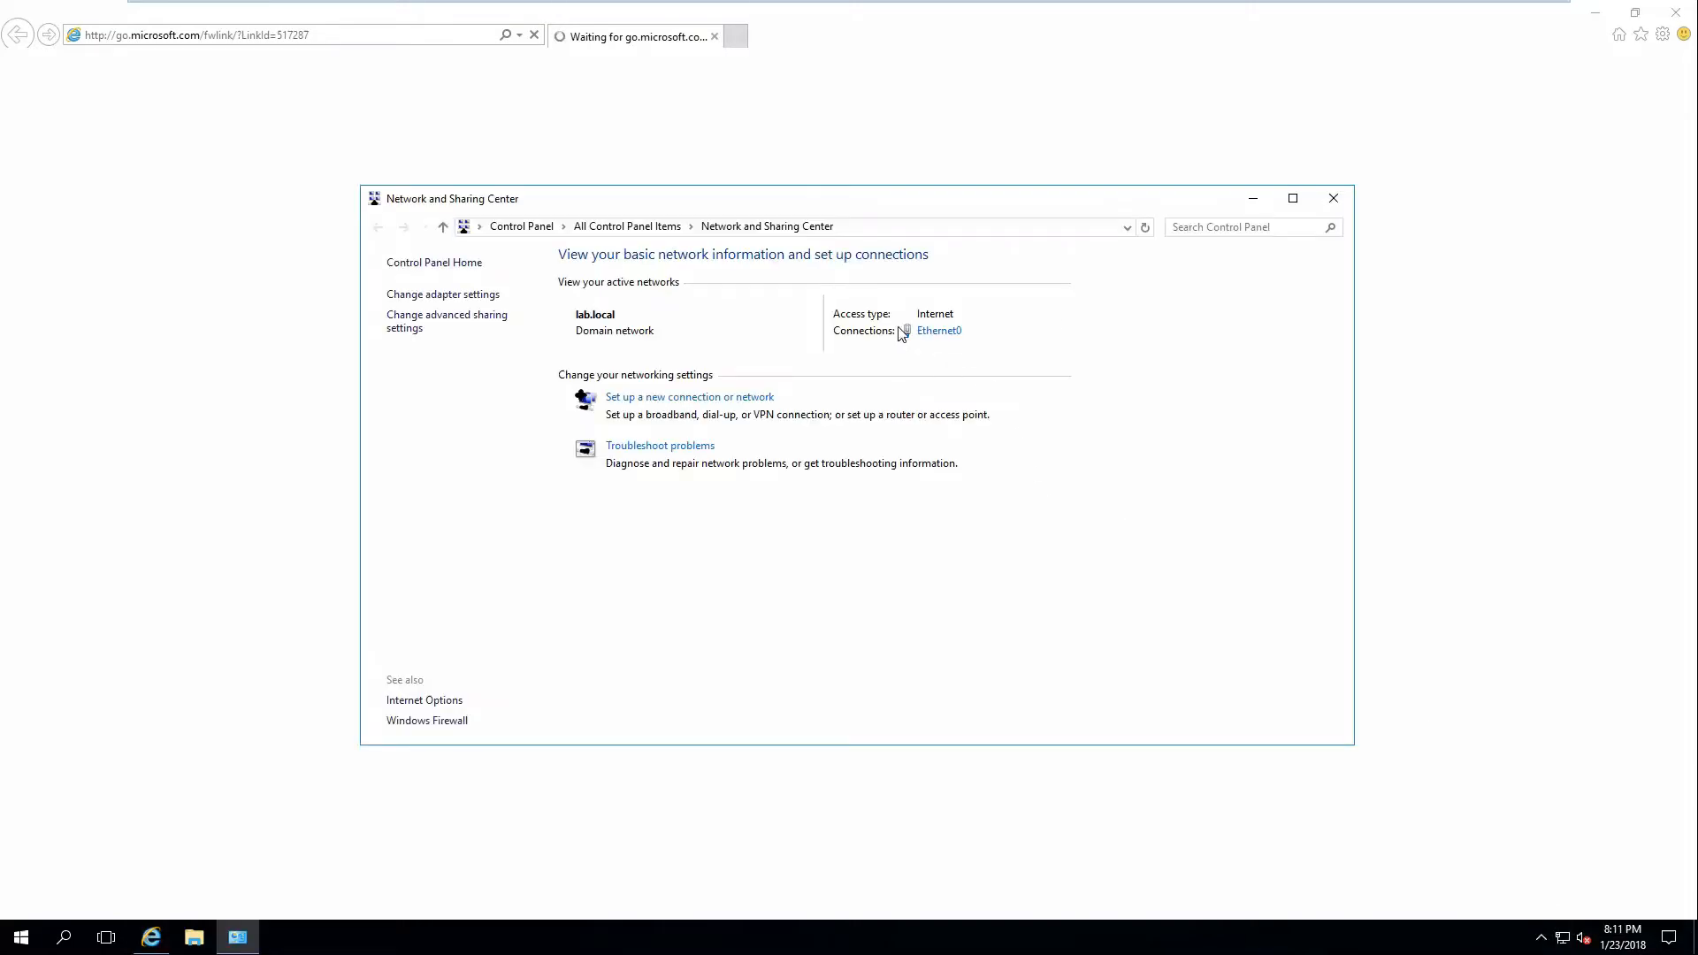
click(940, 334)
click(752, 458)
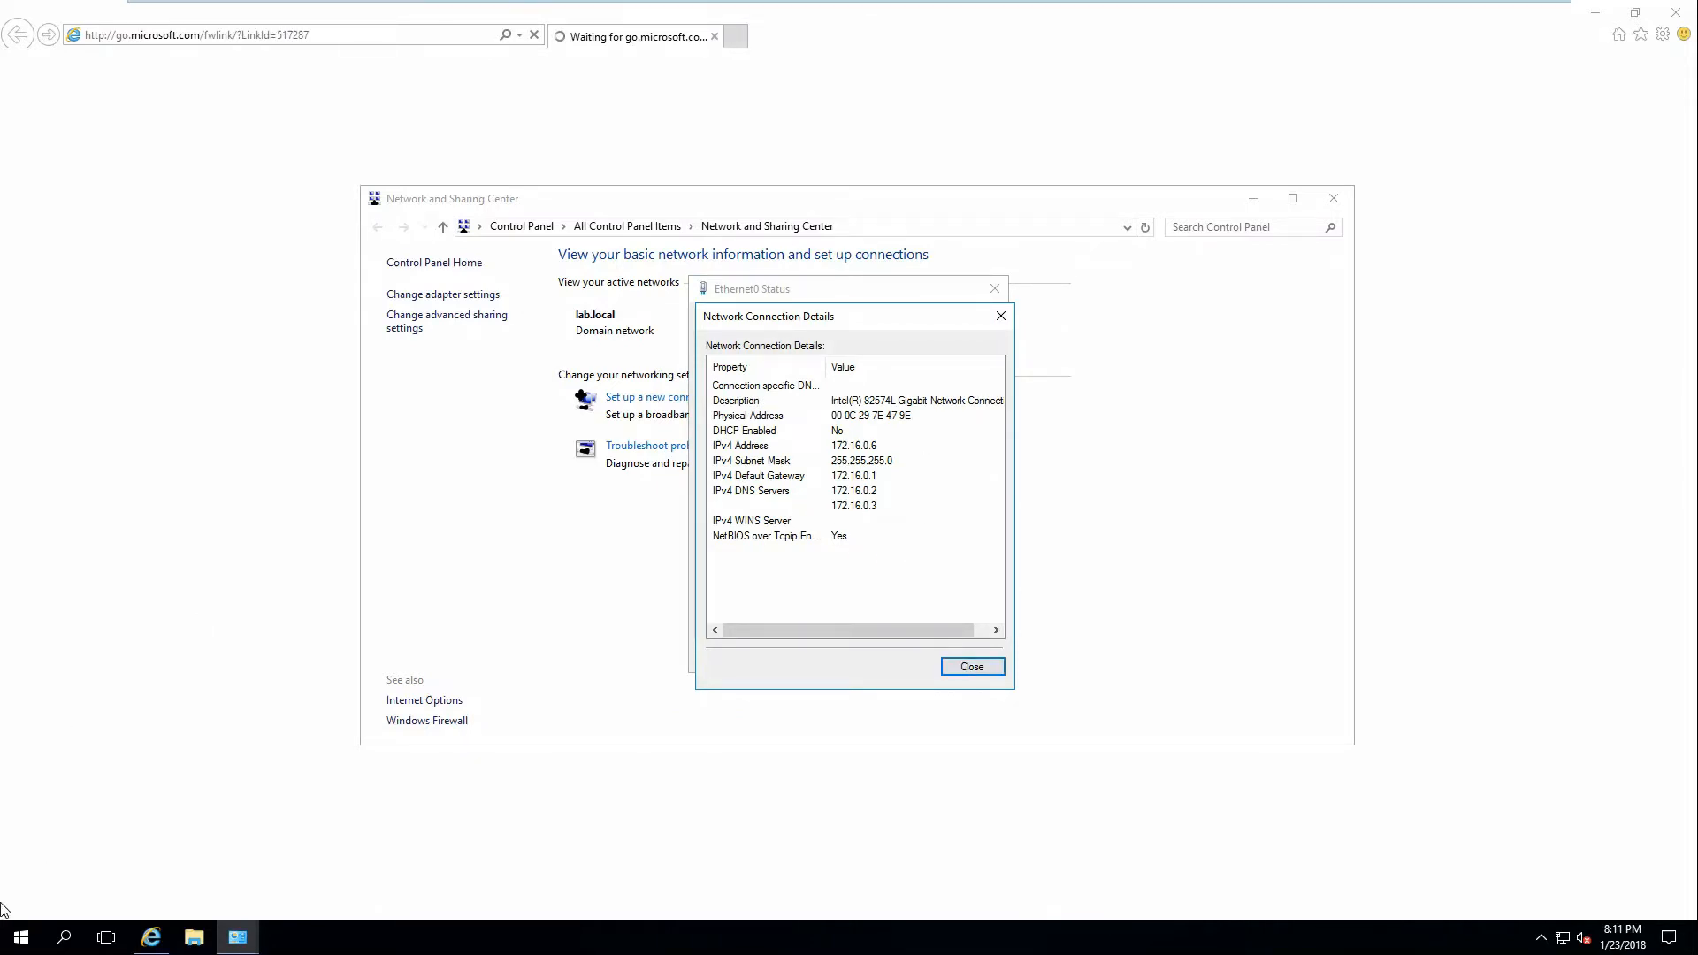
Open Command Prompt and ping google.com, which resolves to 172.217.2.46.
click(21, 937)
text(cmd)
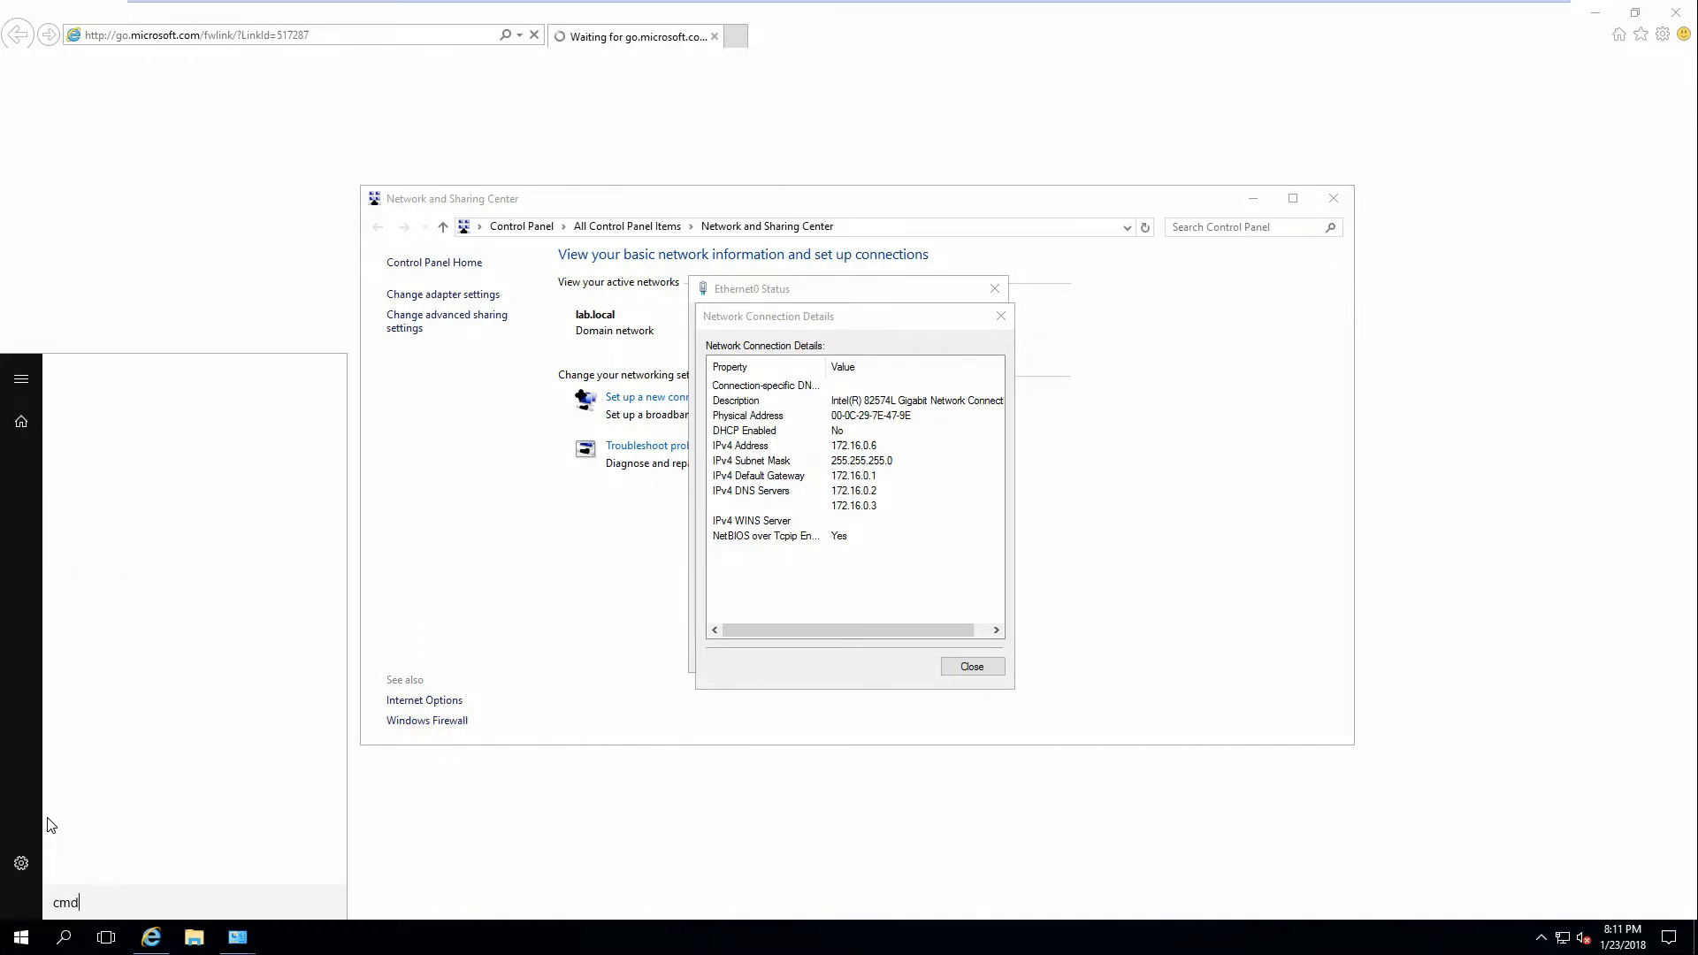
key(Return)
text(ping google.com)
key(Return)
key(ctrl+c)
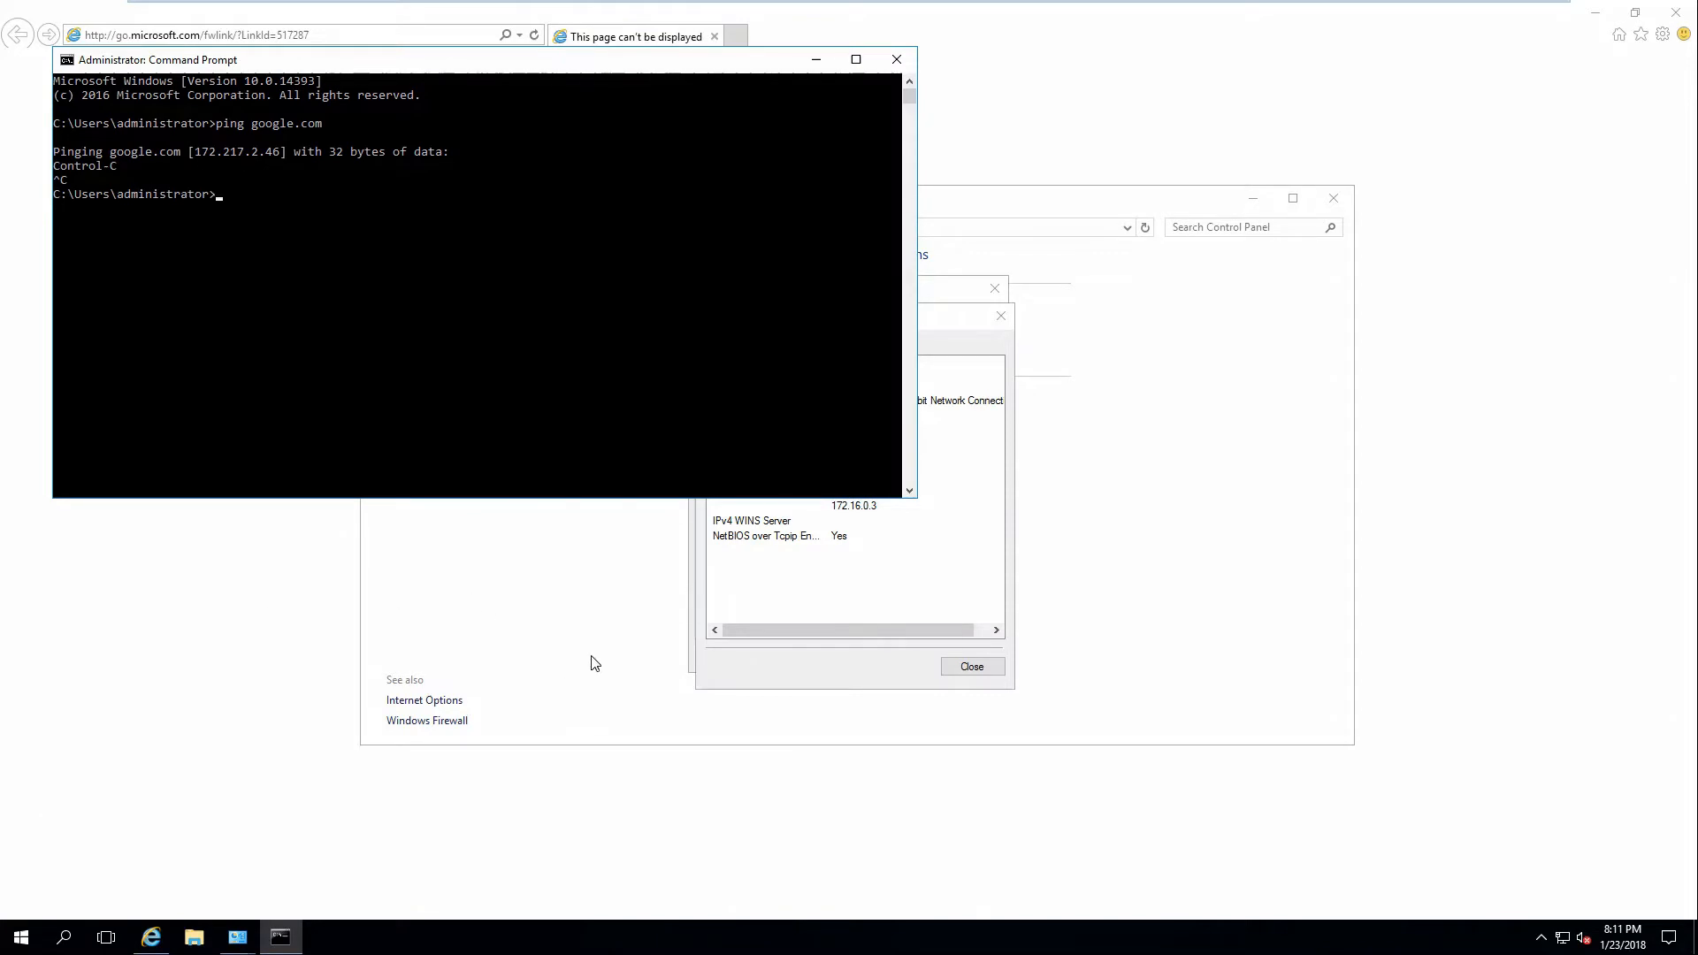
Ping 208.67.222.222, which returns 'Request timed out.'.
text(ping google.com)
key(BackSpace)
key(BackSpace)
key(BackSpace)
key(BackSpace)
key(BackSpace)
key(BackSpace)
text(208.67.222.222)
key(Return)
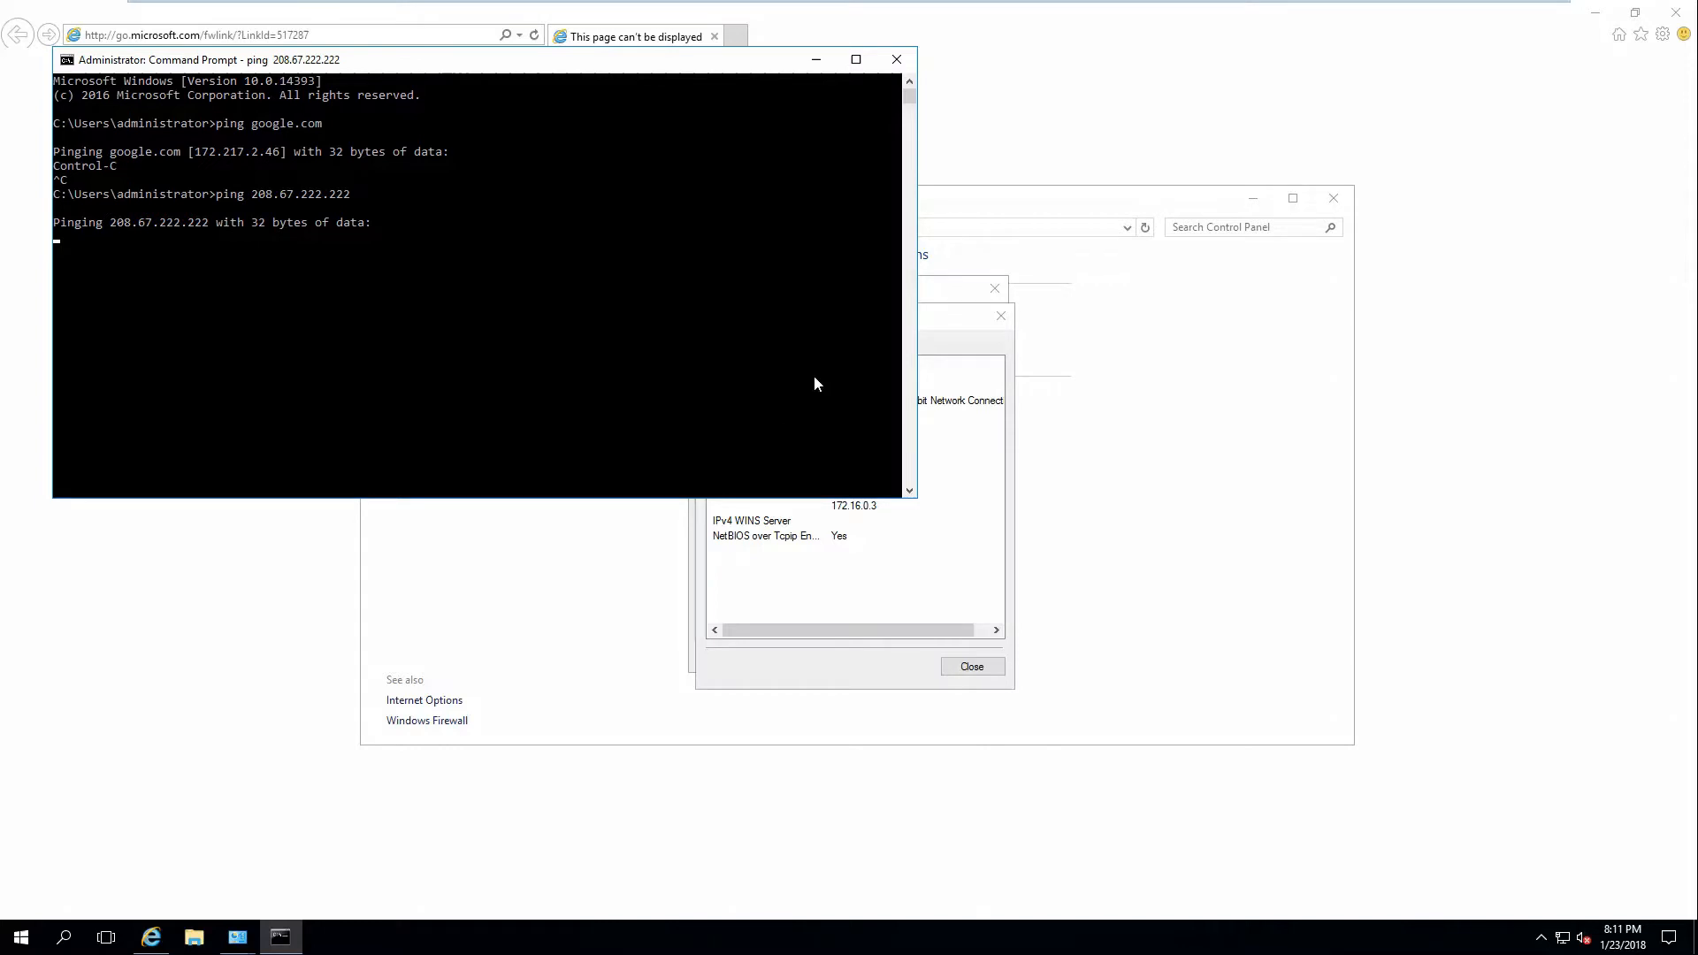
mouse_move(766, 5)
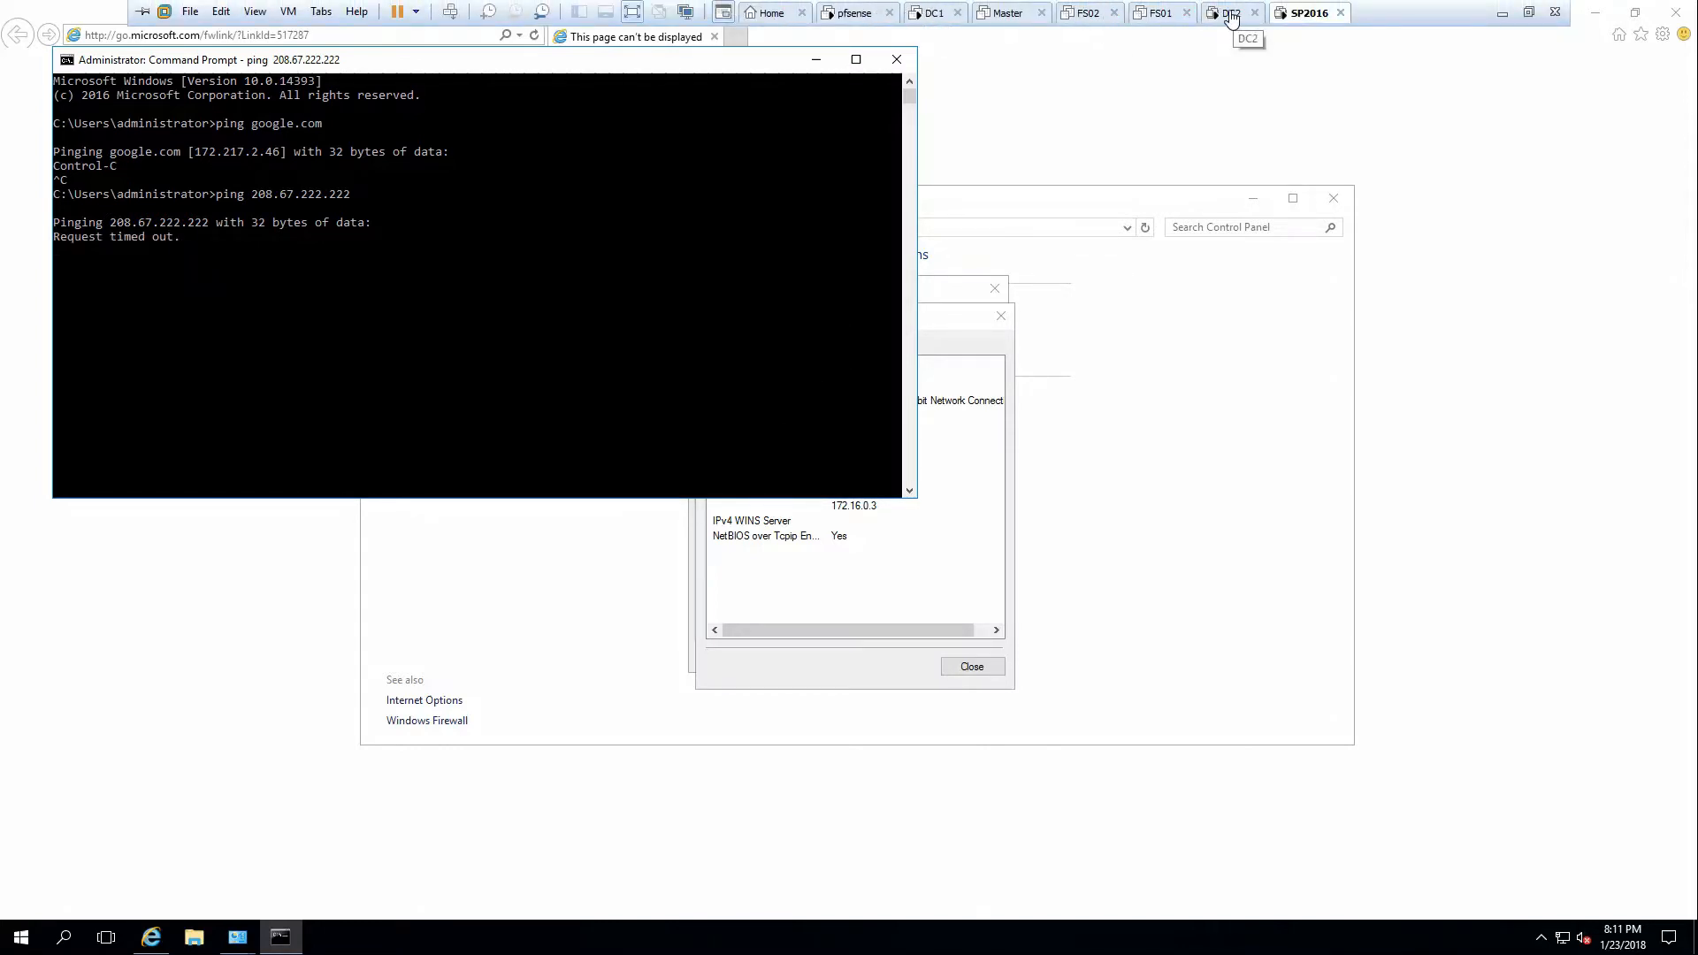
On DC2, sign in as administrator and ping google.com from Command Prompt.
click(1232, 14)
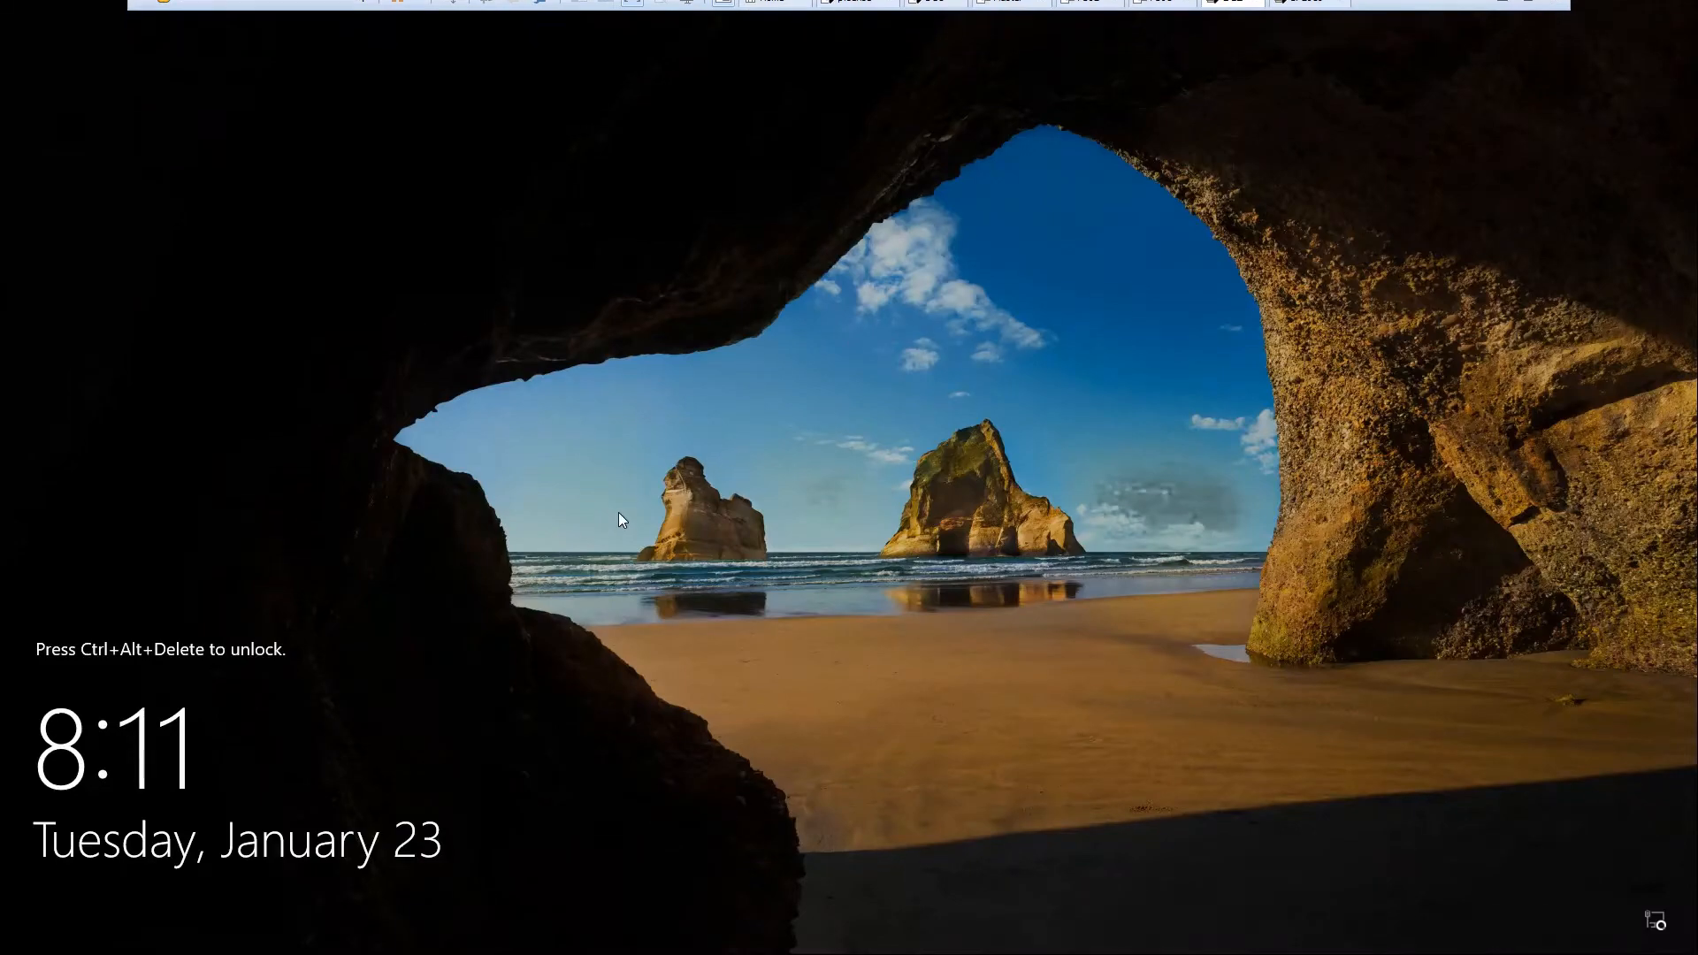
key(ctrl+alt+Insert)
text(•••••)
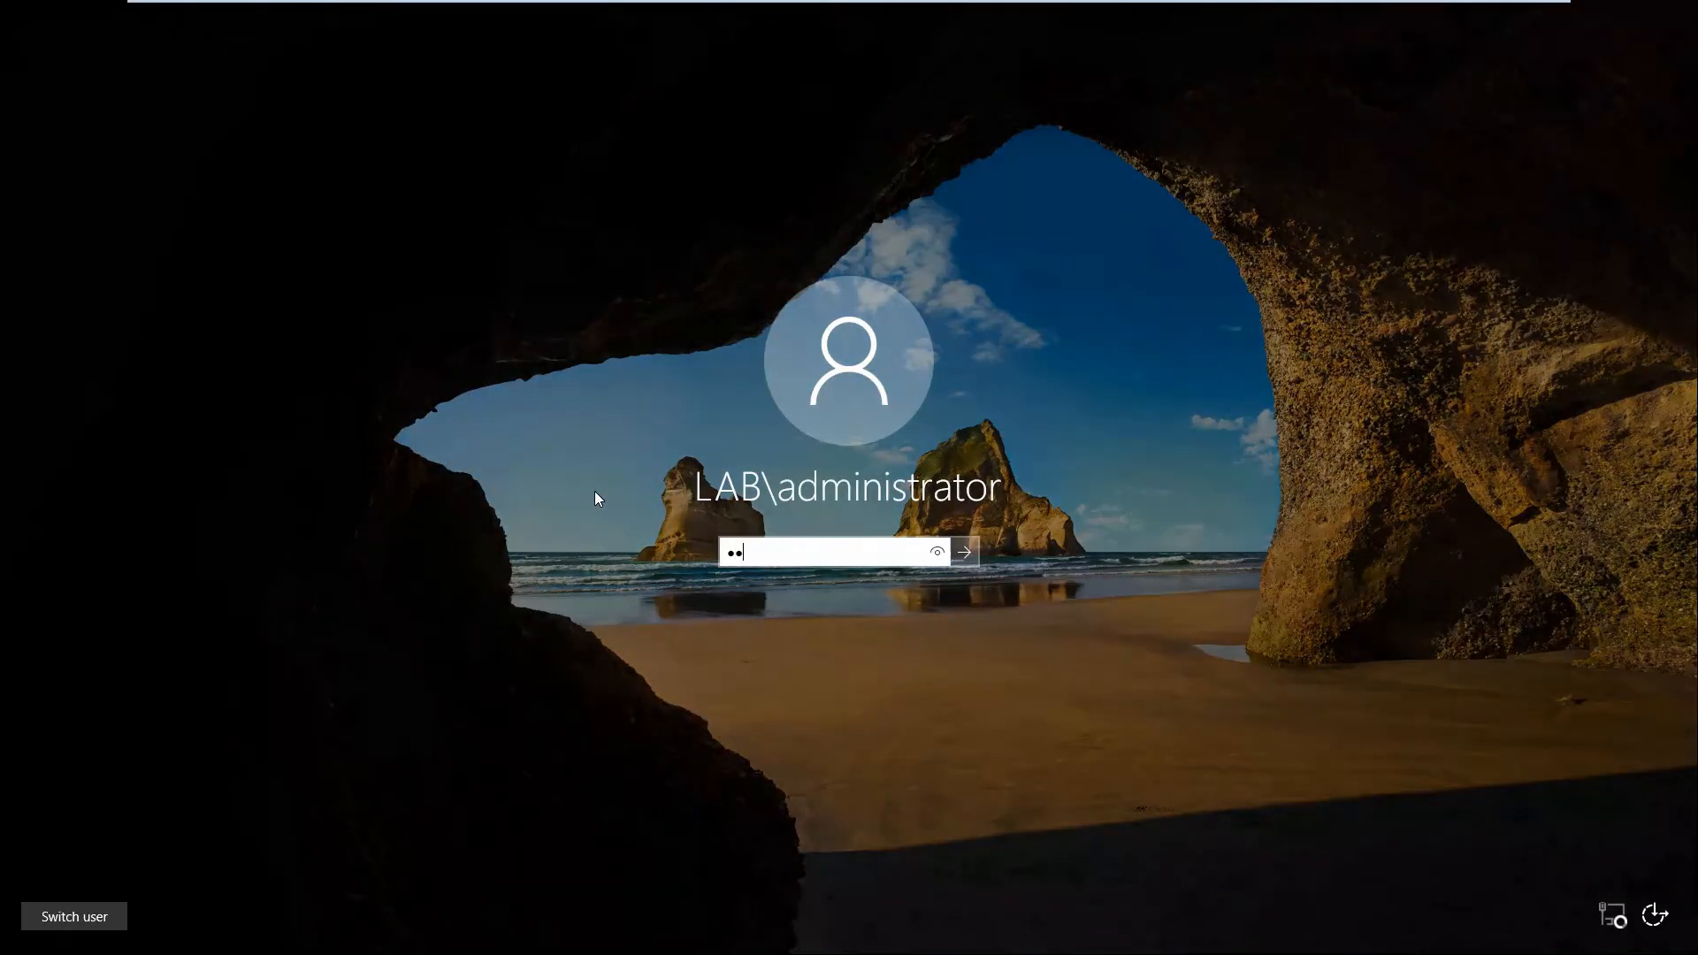
text(••••)
key(Return)
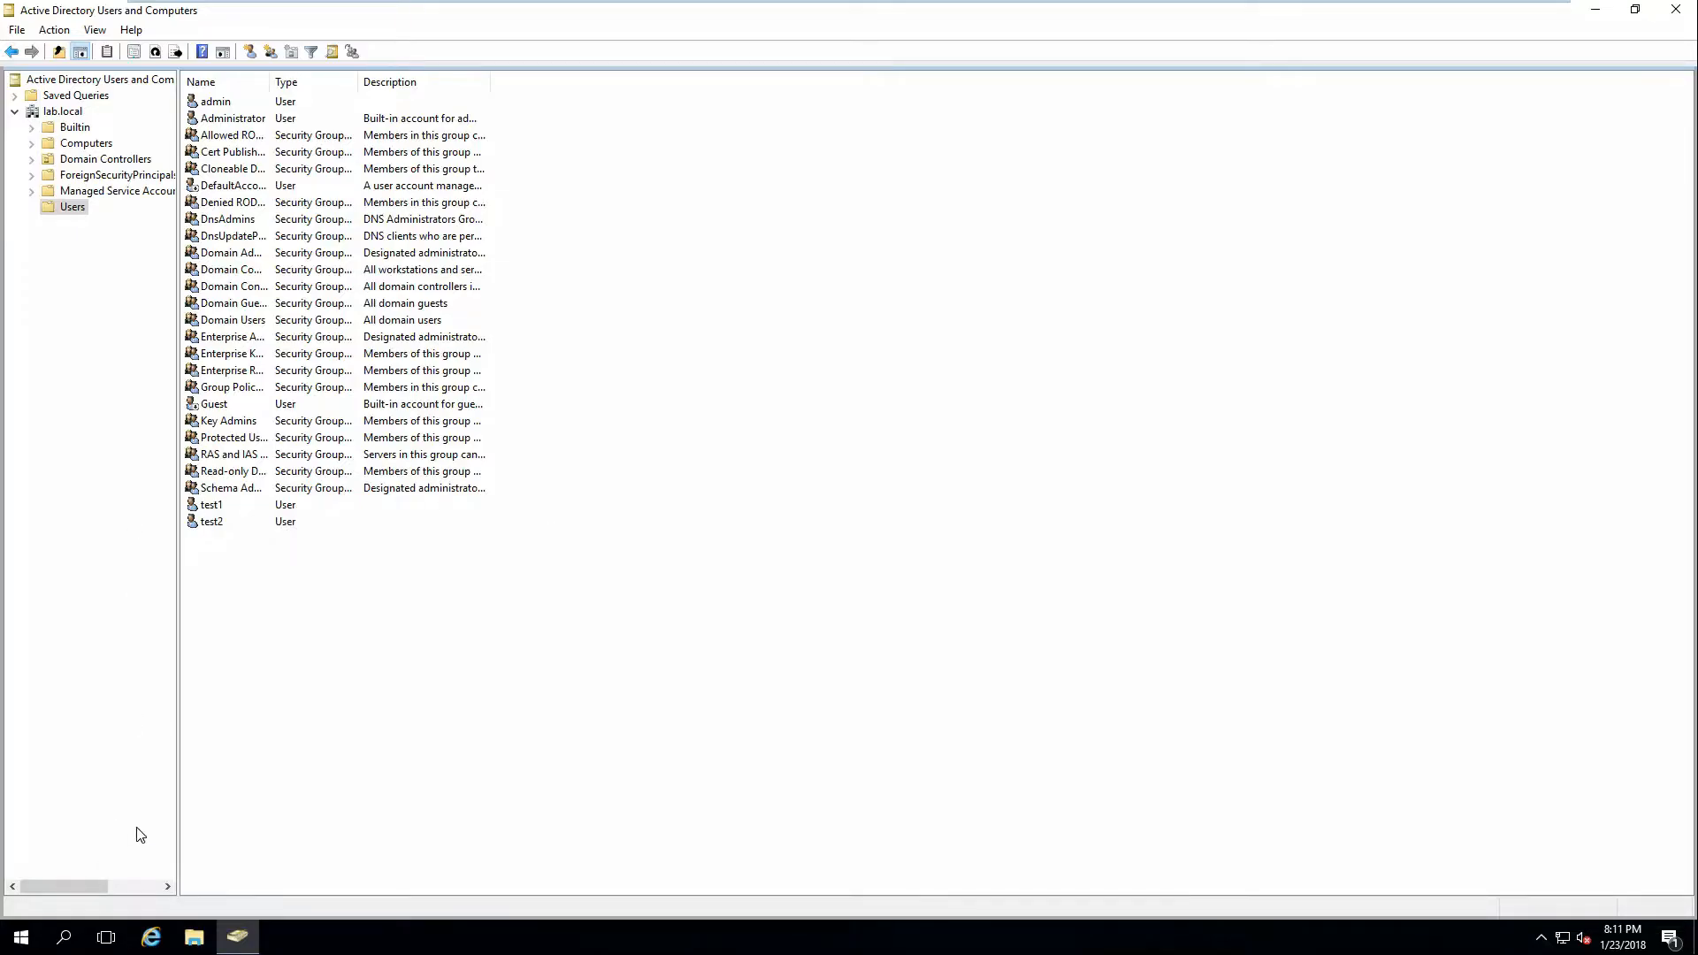
click(10, 946)
text(cmd)
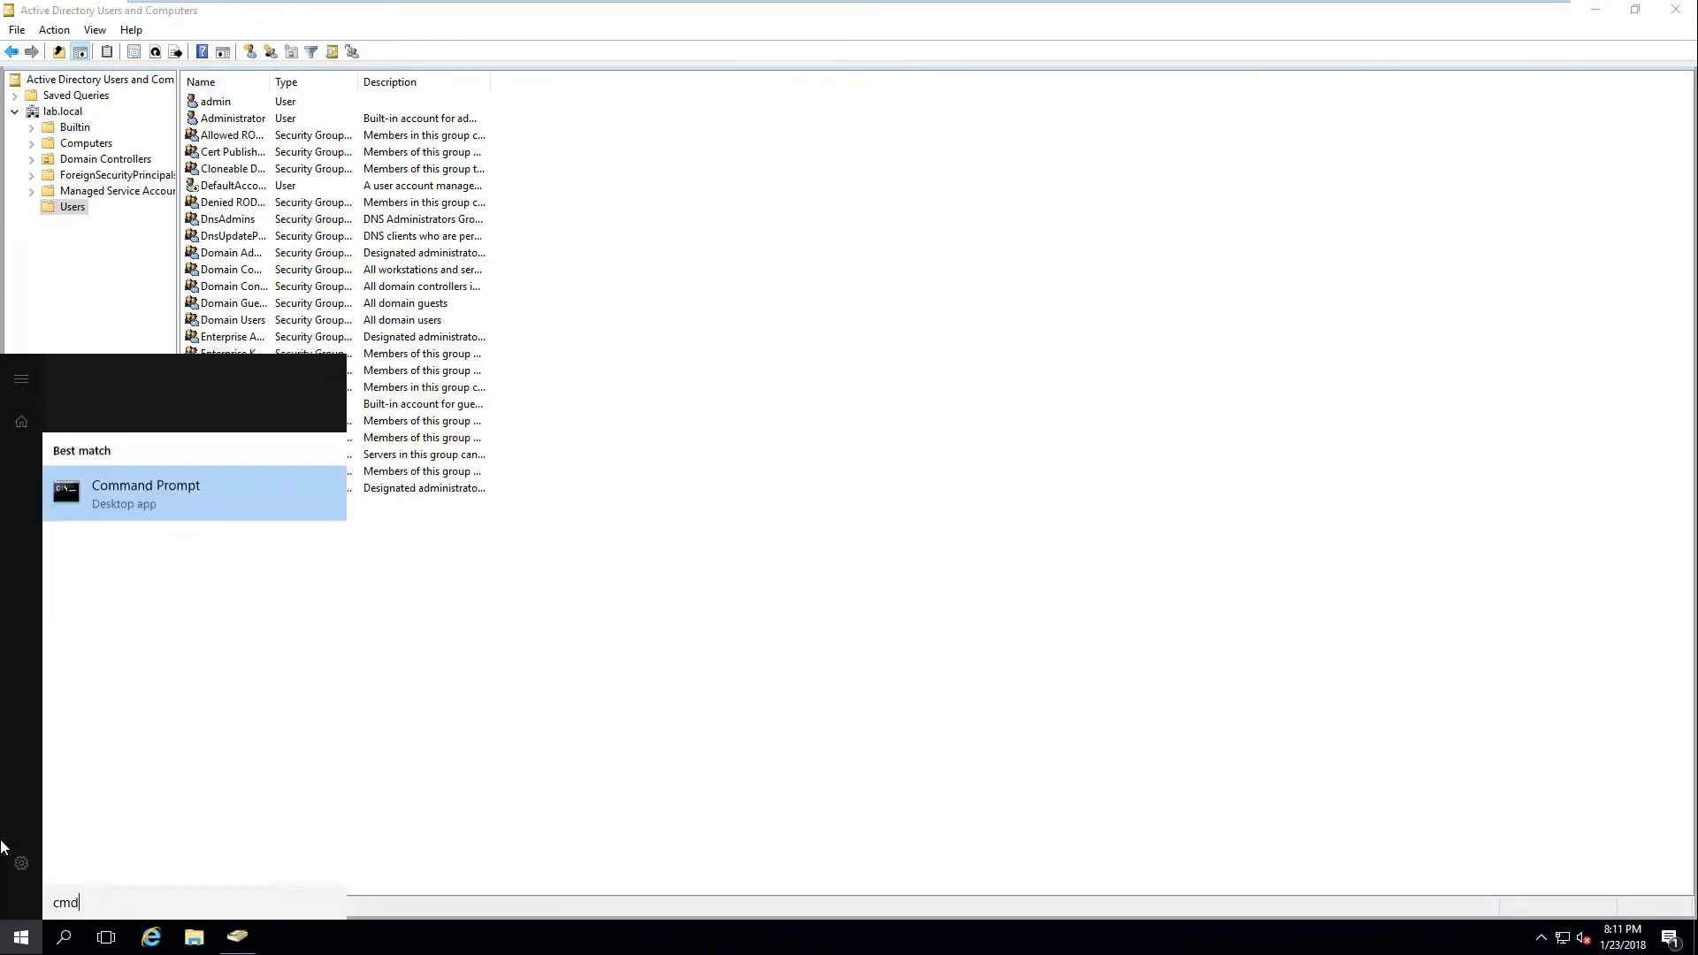
key(Return)
text(ping google.com)
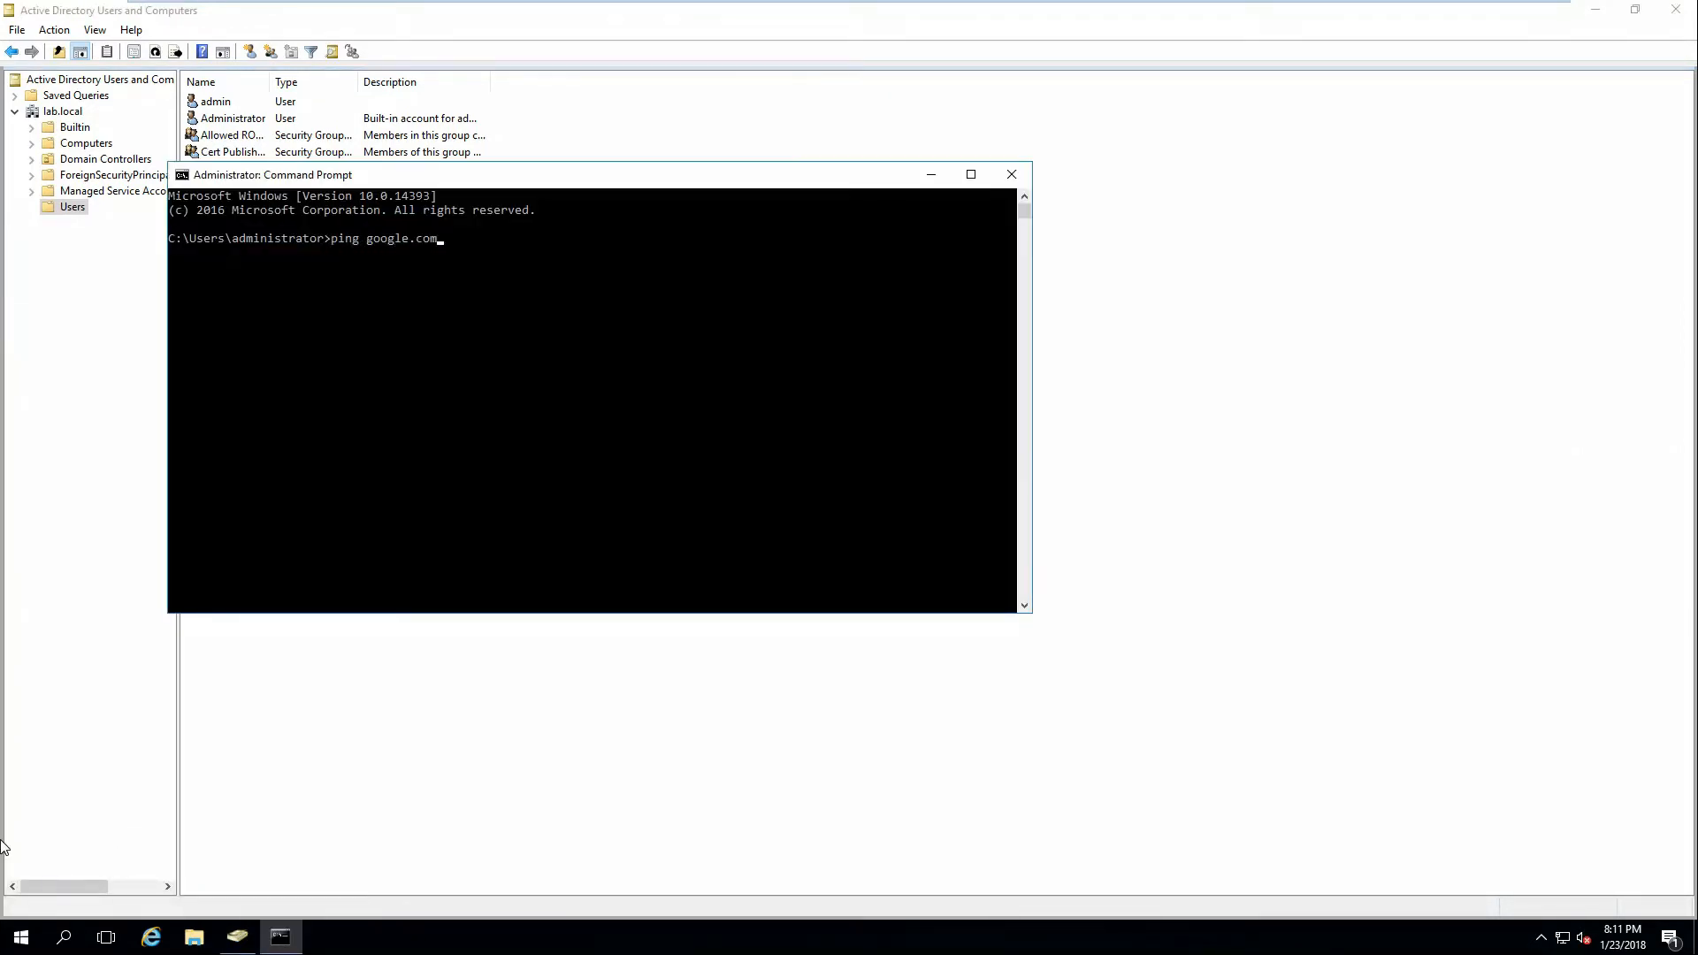
key(Return)
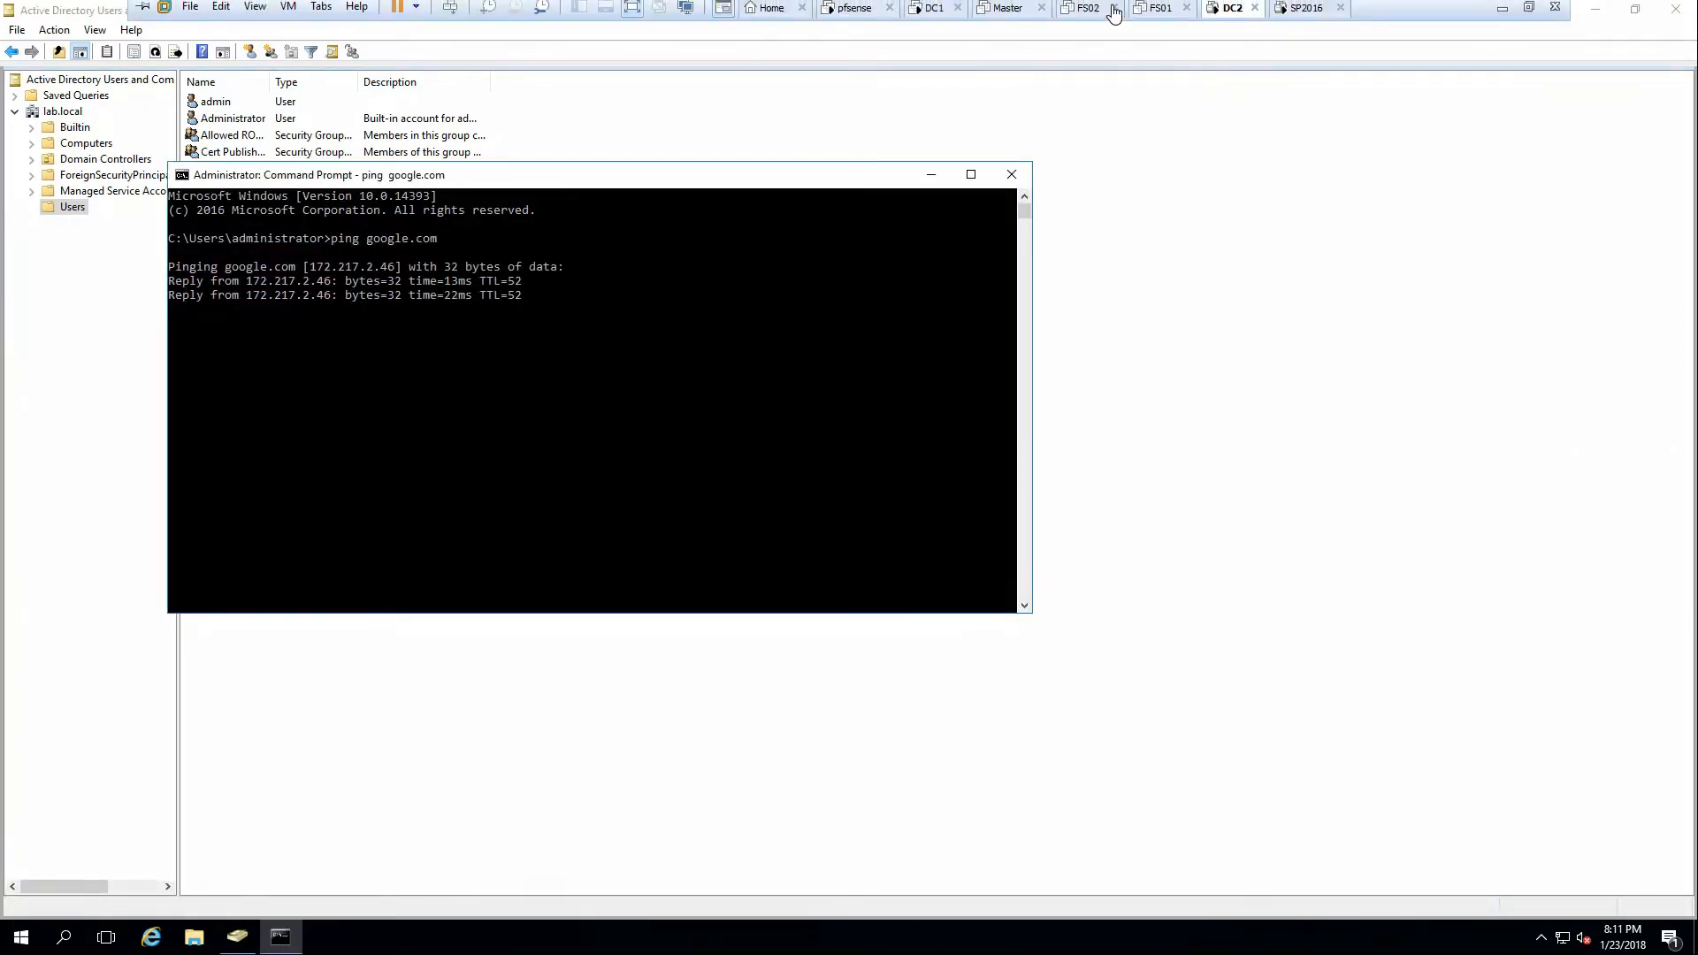
Back on SP2016, close the connection details and reopen the Ethernet0 status.
click(1293, 9)
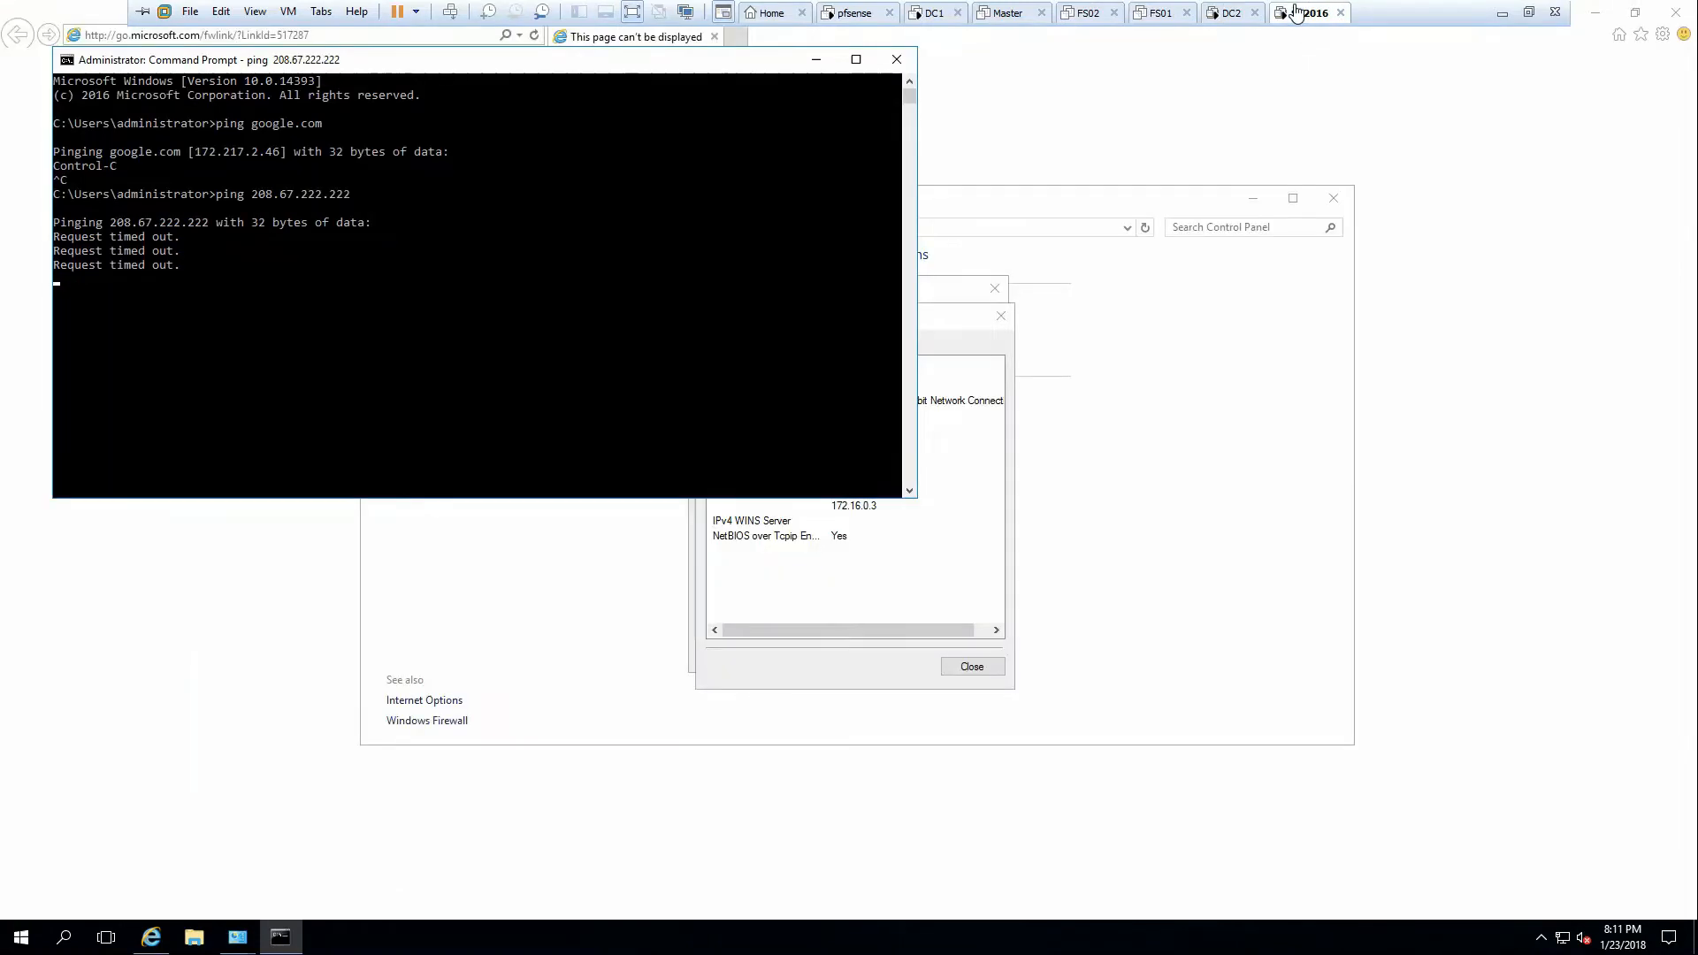
click(964, 659)
click(971, 667)
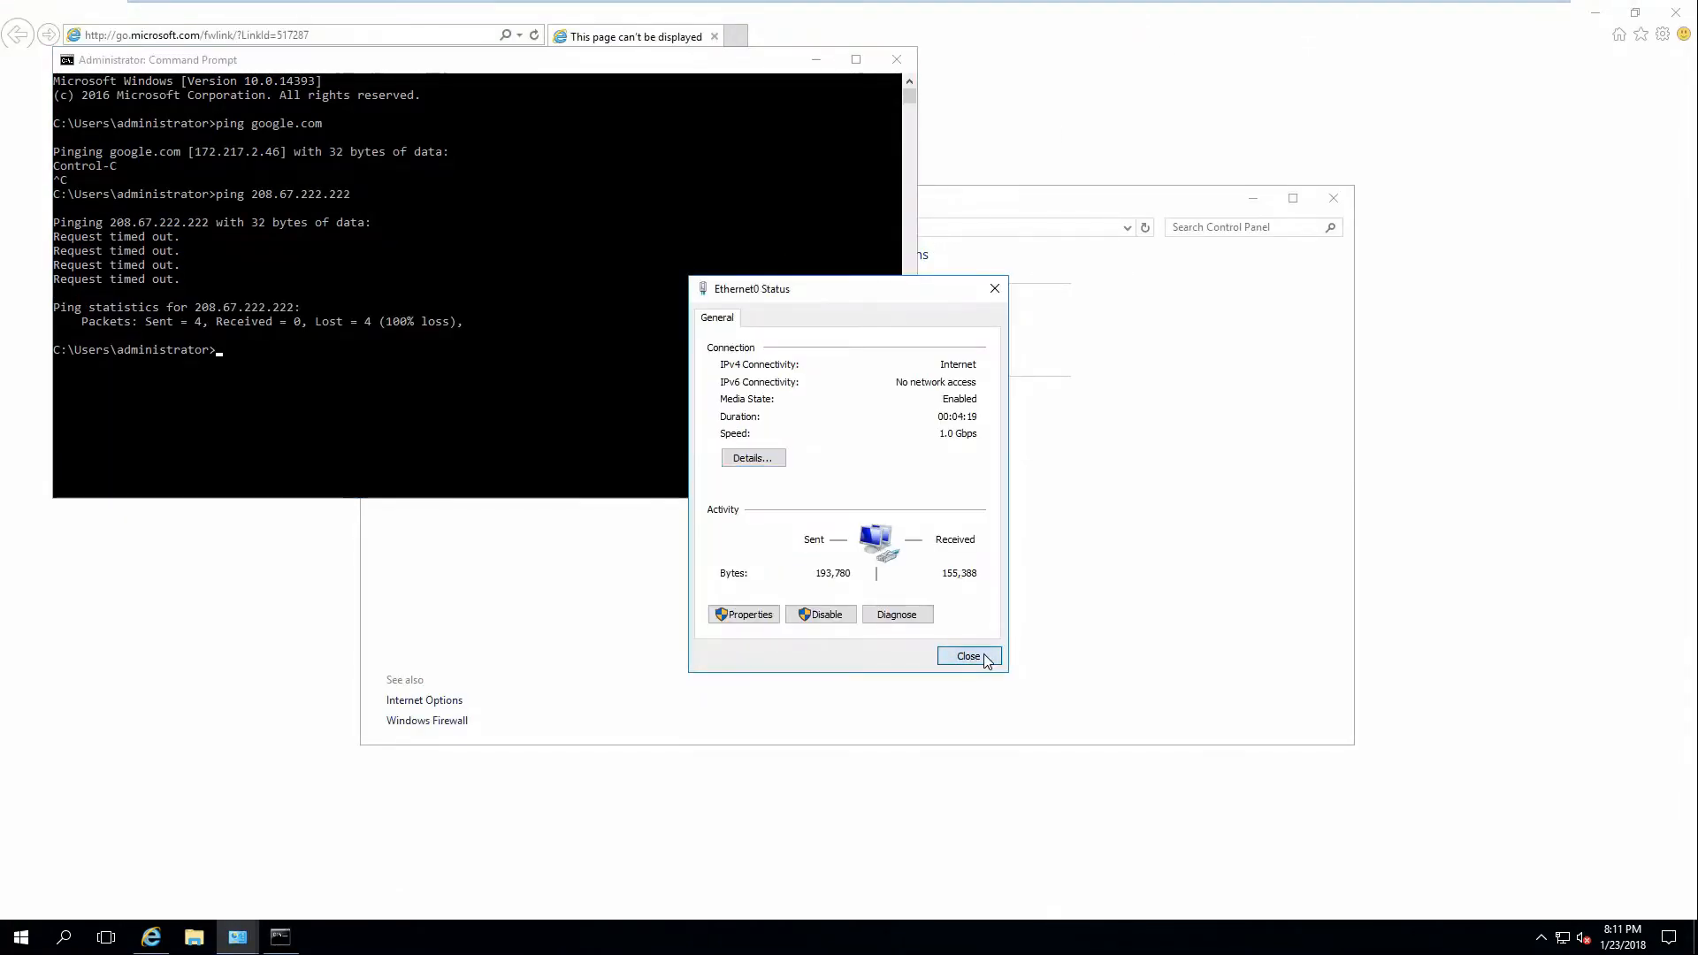
click(971, 657)
click(938, 331)
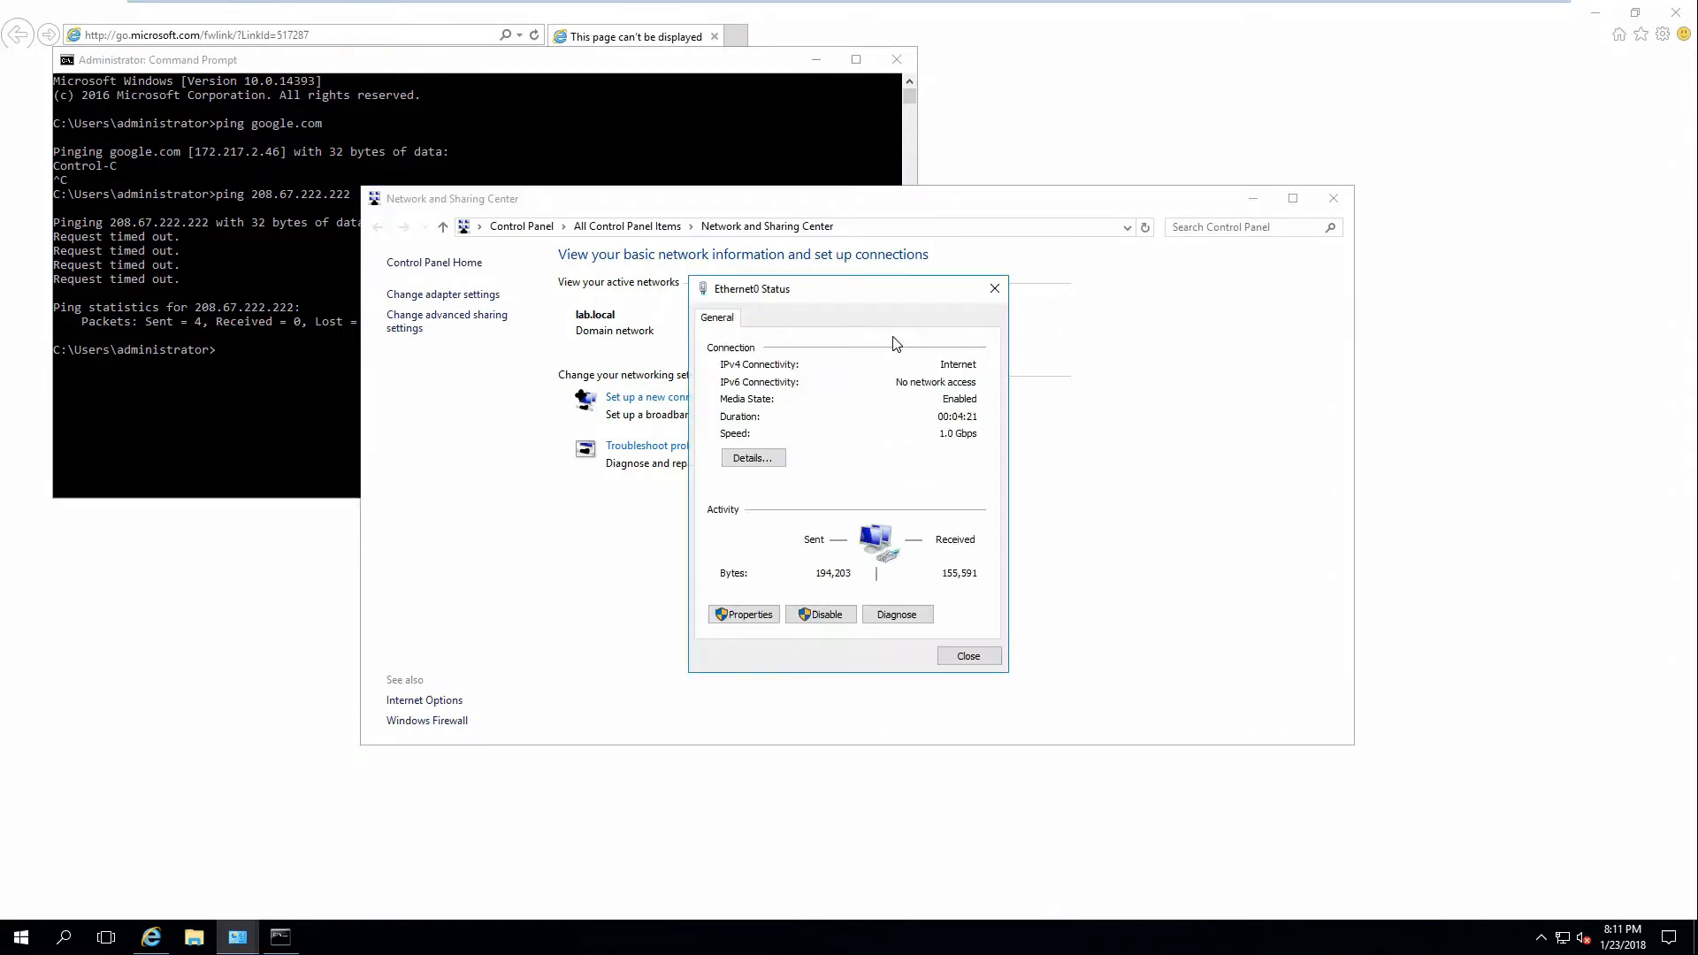
Ping dc1, getting replies from 172.16.0.2, and open Ethernet0 Properties.
click(219, 271)
text(ping dc1)
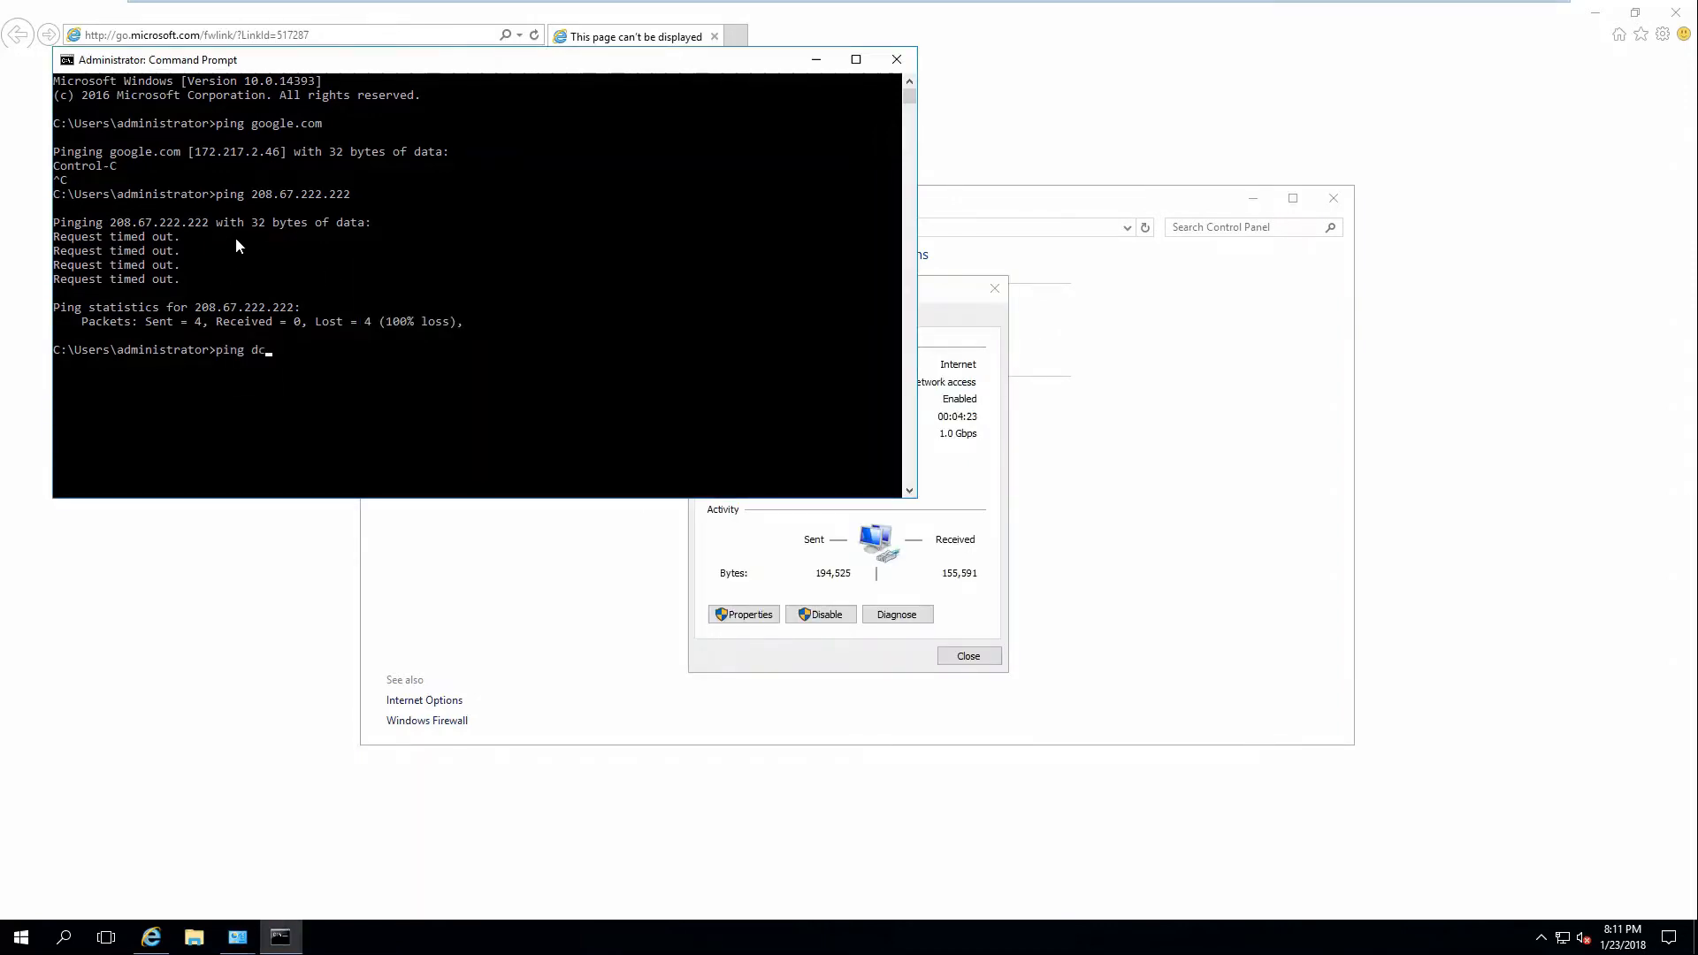
key(Return)
click(960, 415)
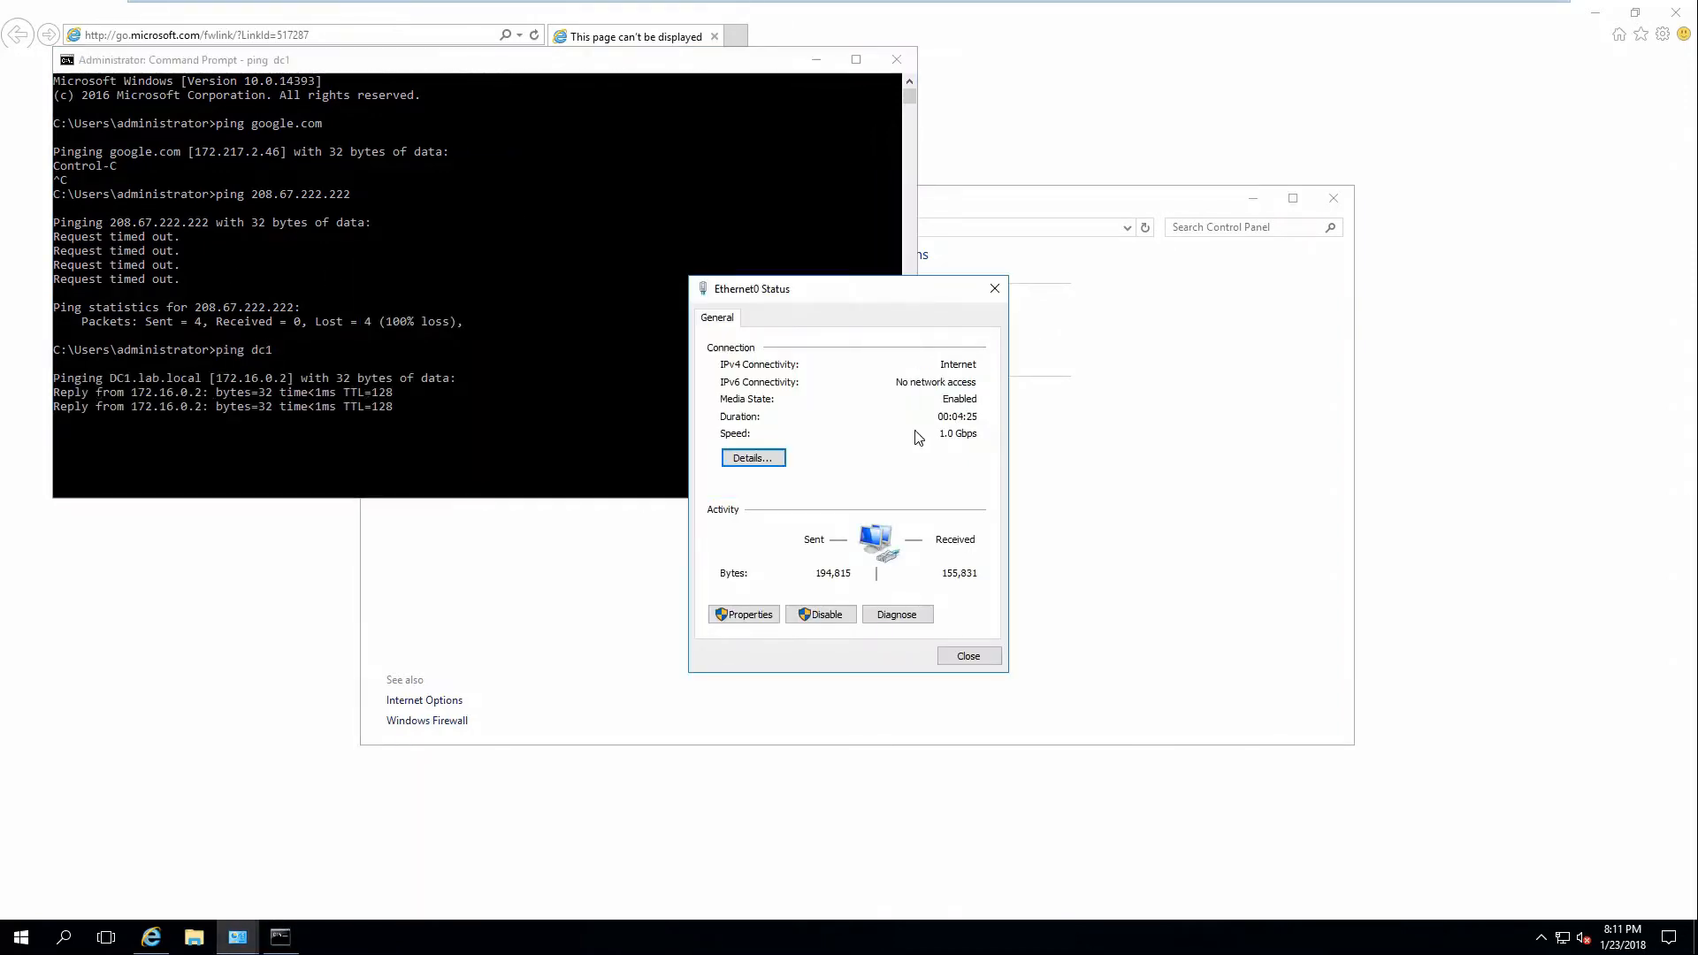
click(744, 614)
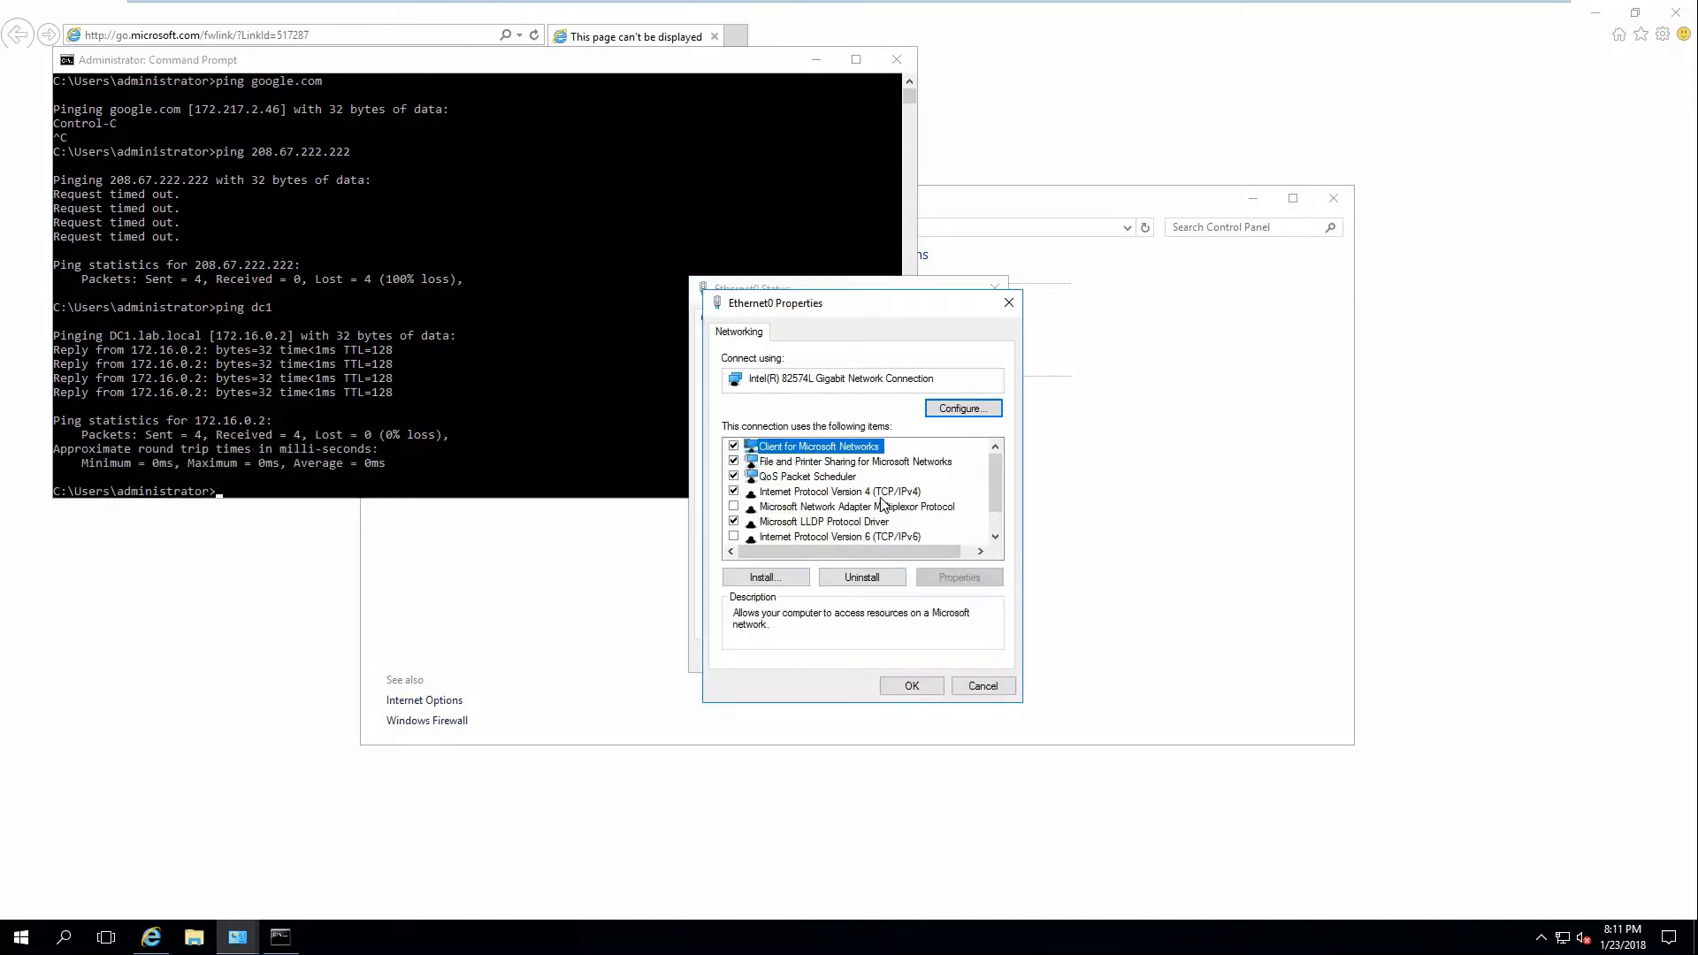
Review the IPv4 settings: 172.16.0.6, gateway 172.16.0.1, DNS 172.16.0.2 and 172.16.0.3.
click(881, 494)
click(936, 589)
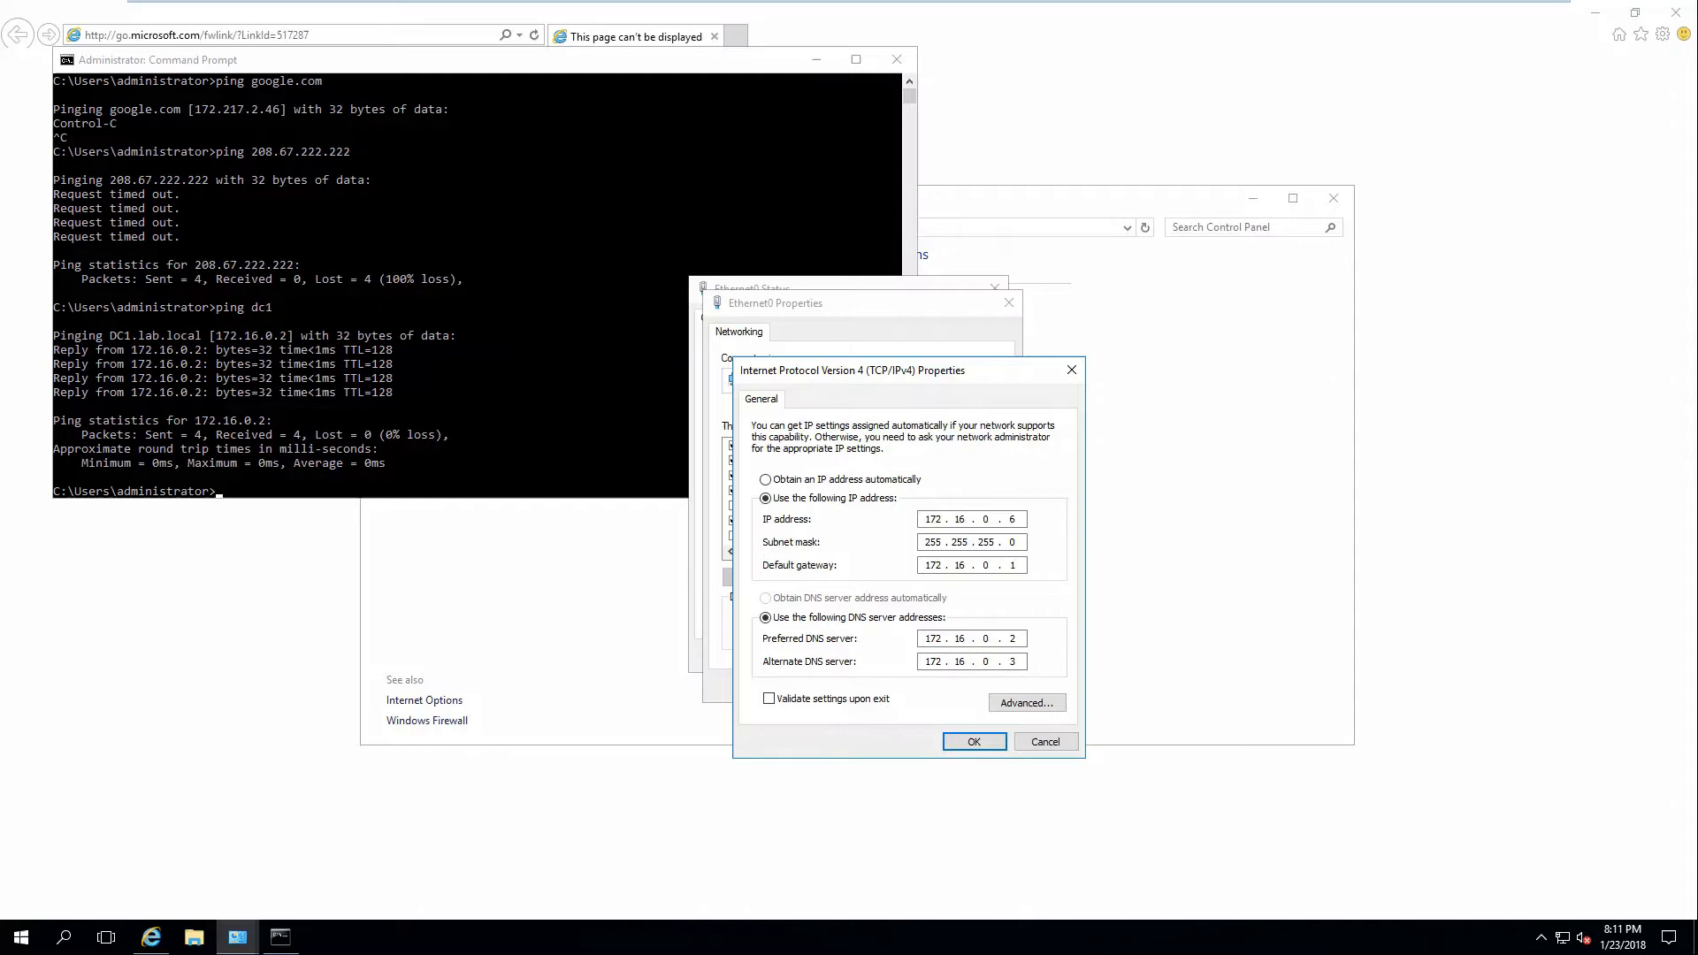
click(524, 401)
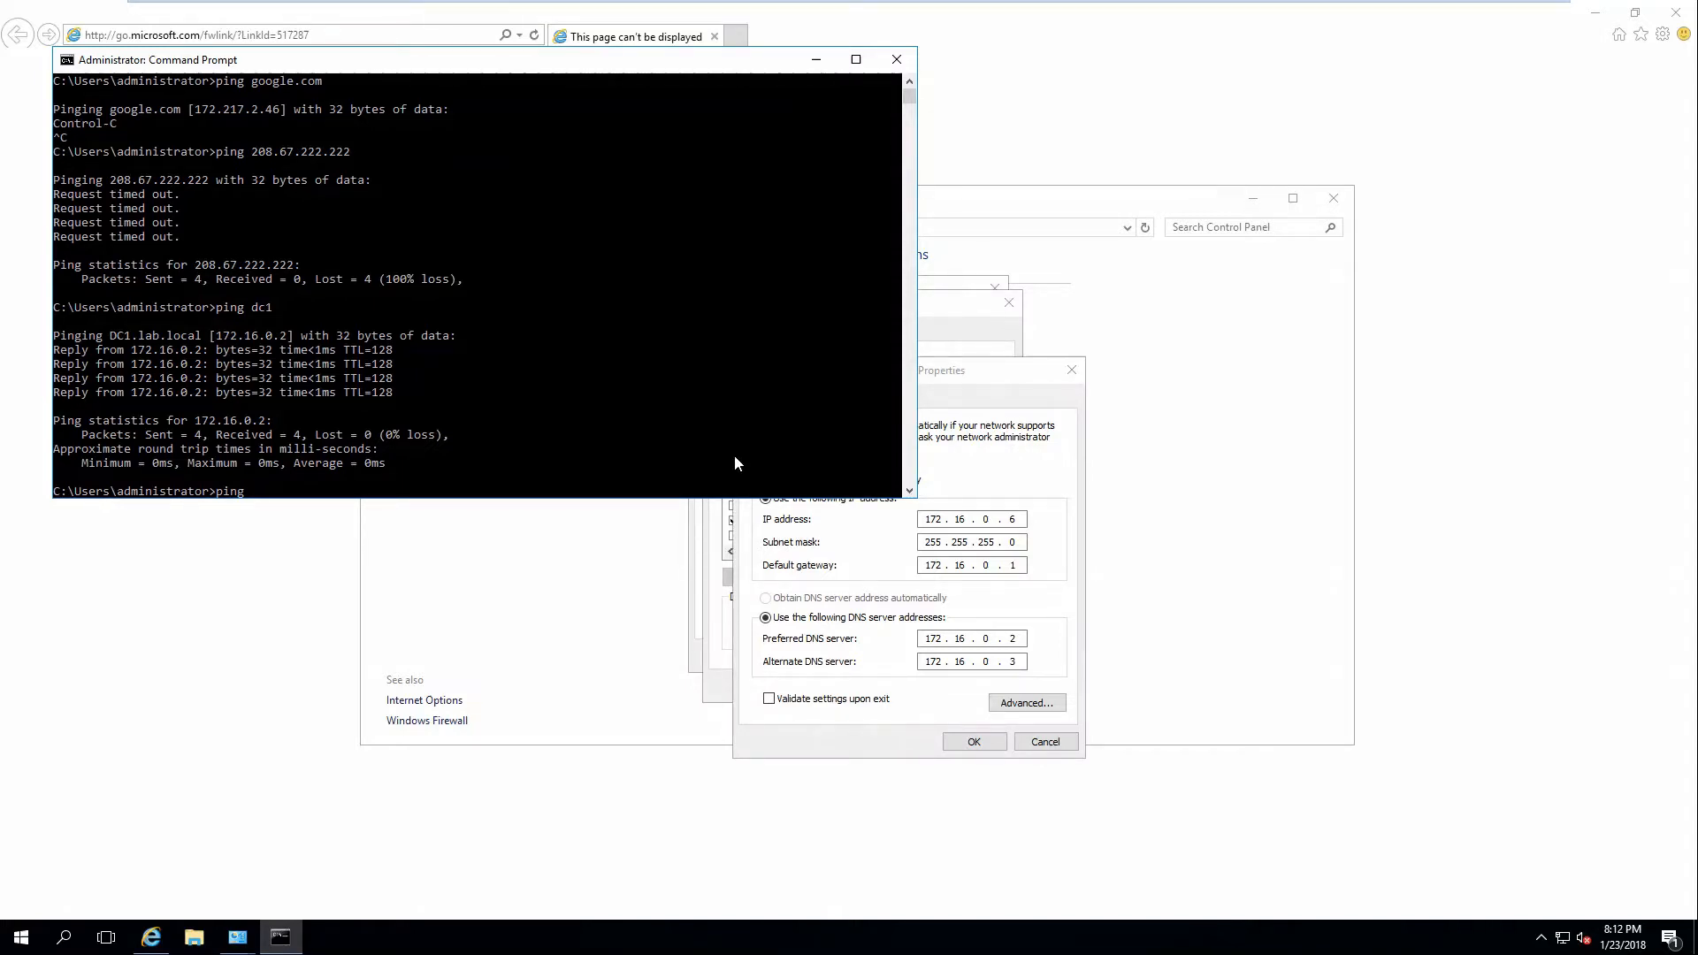
Rerun the ping to 208.67.222.222 and close the IPv4 and Ethernet0 properties.
key(Up)
key(Return)
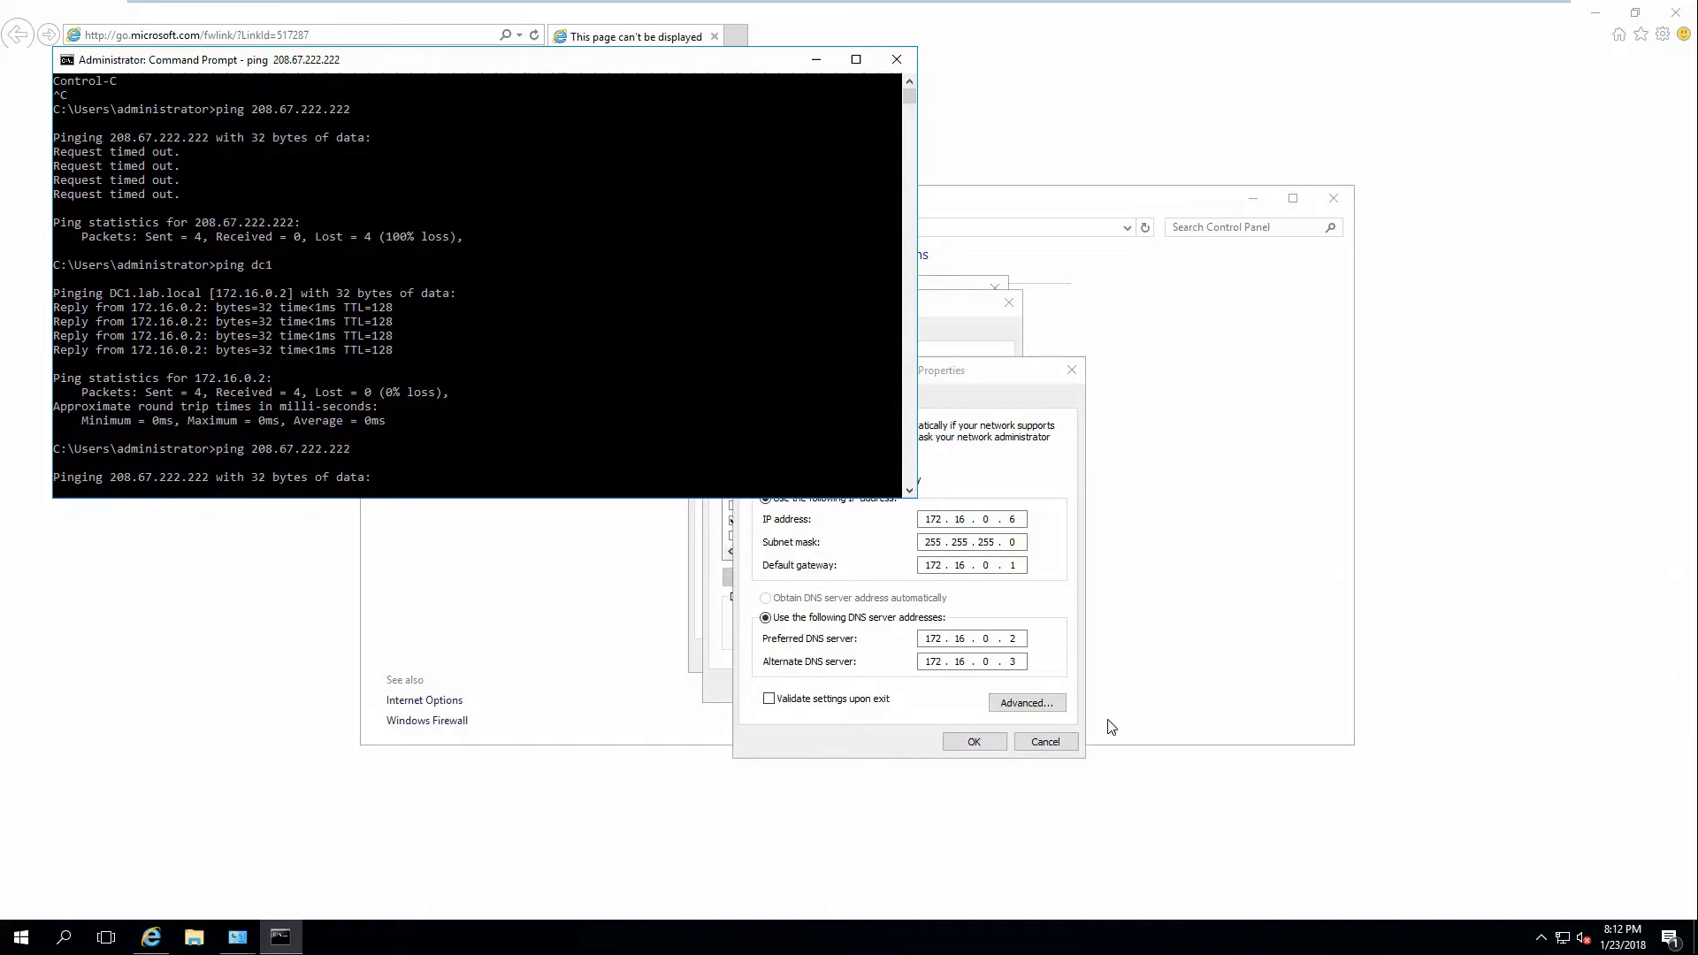
click(1008, 740)
click(924, 685)
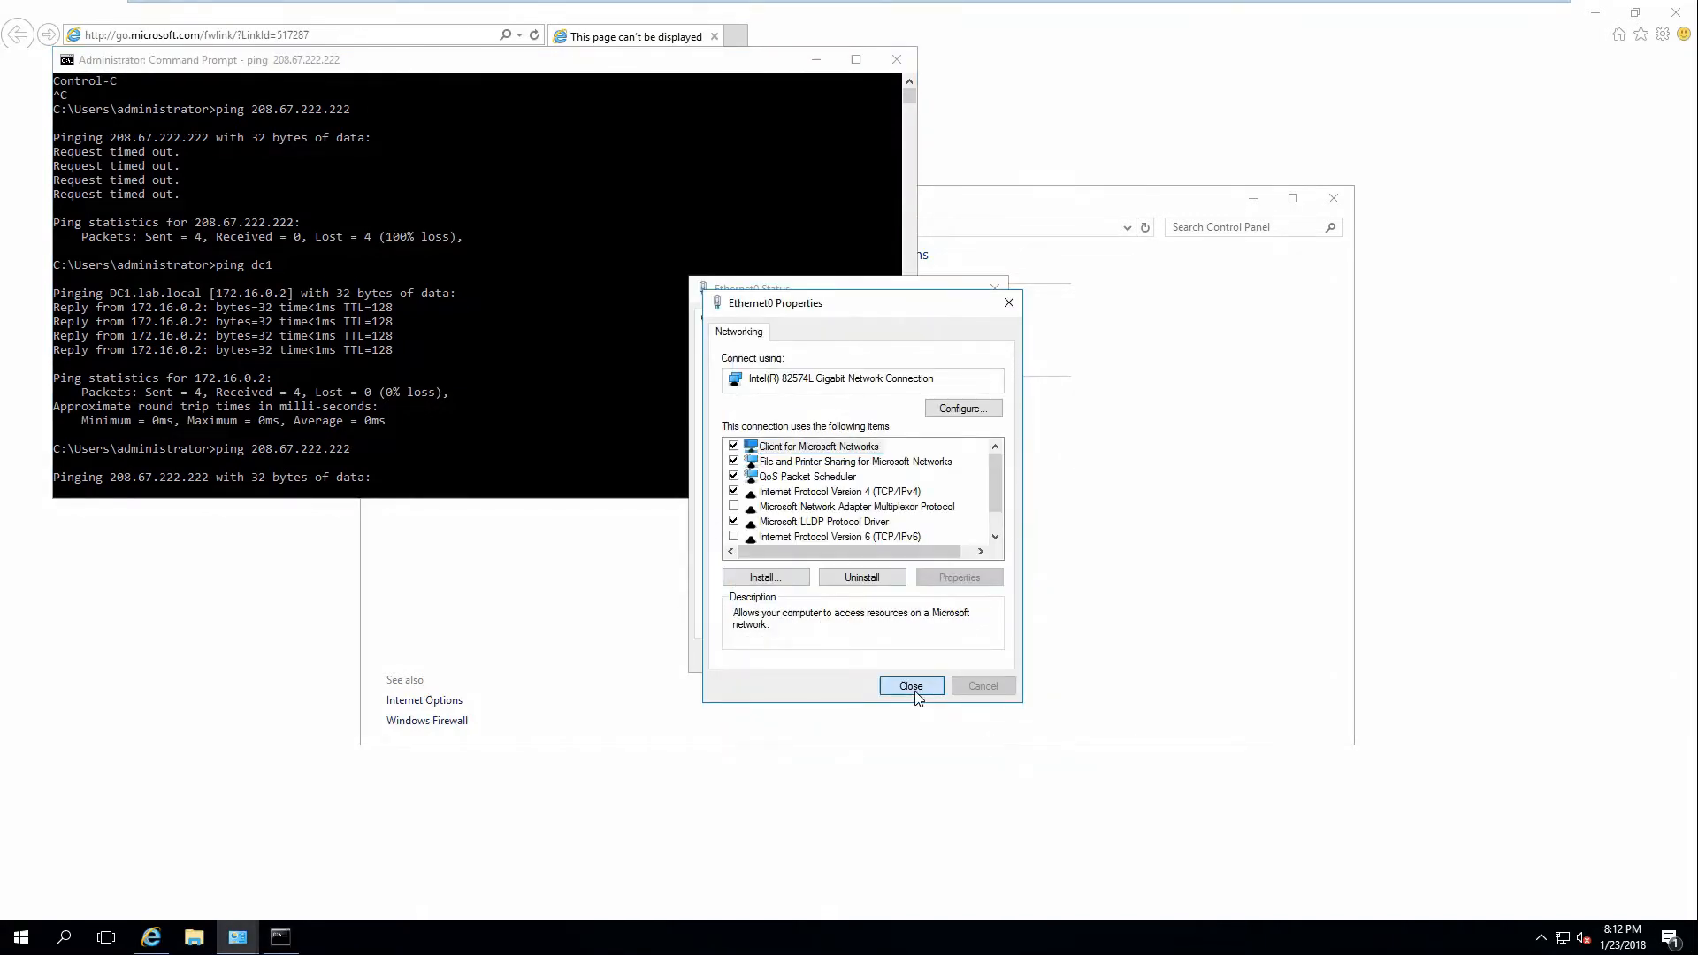
Disable and re-enable the Ethernet0 adapter, then show the VM full screen.
click(966, 655)
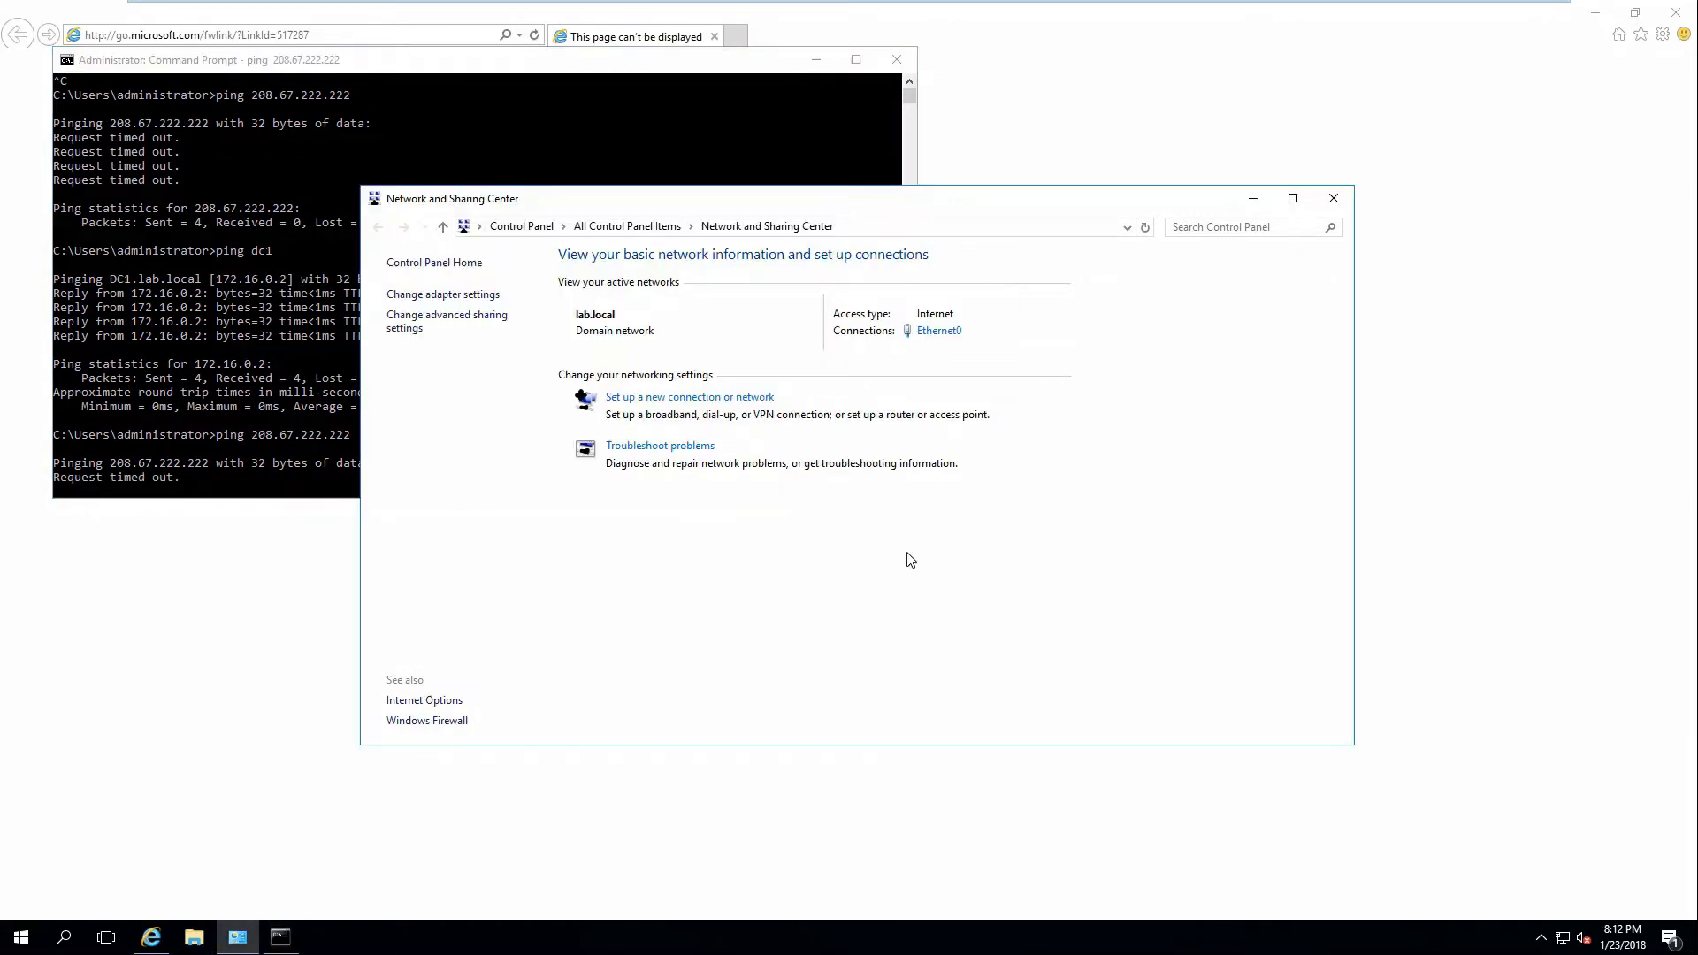
click(428, 296)
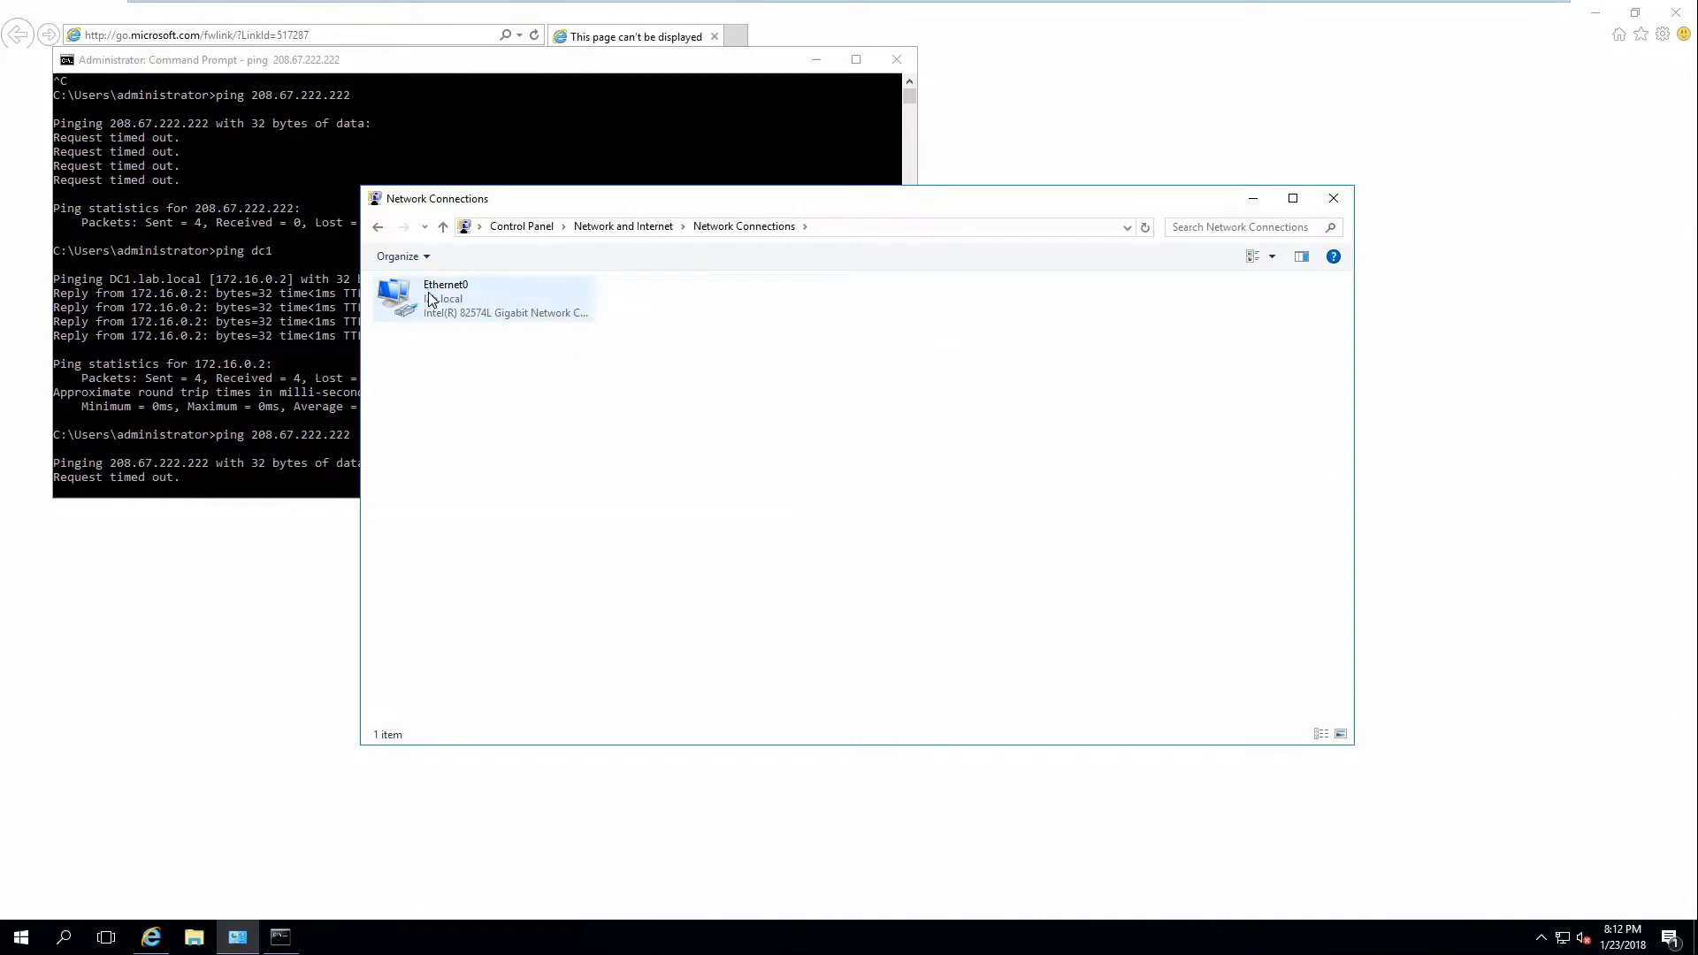
right_click(429, 297)
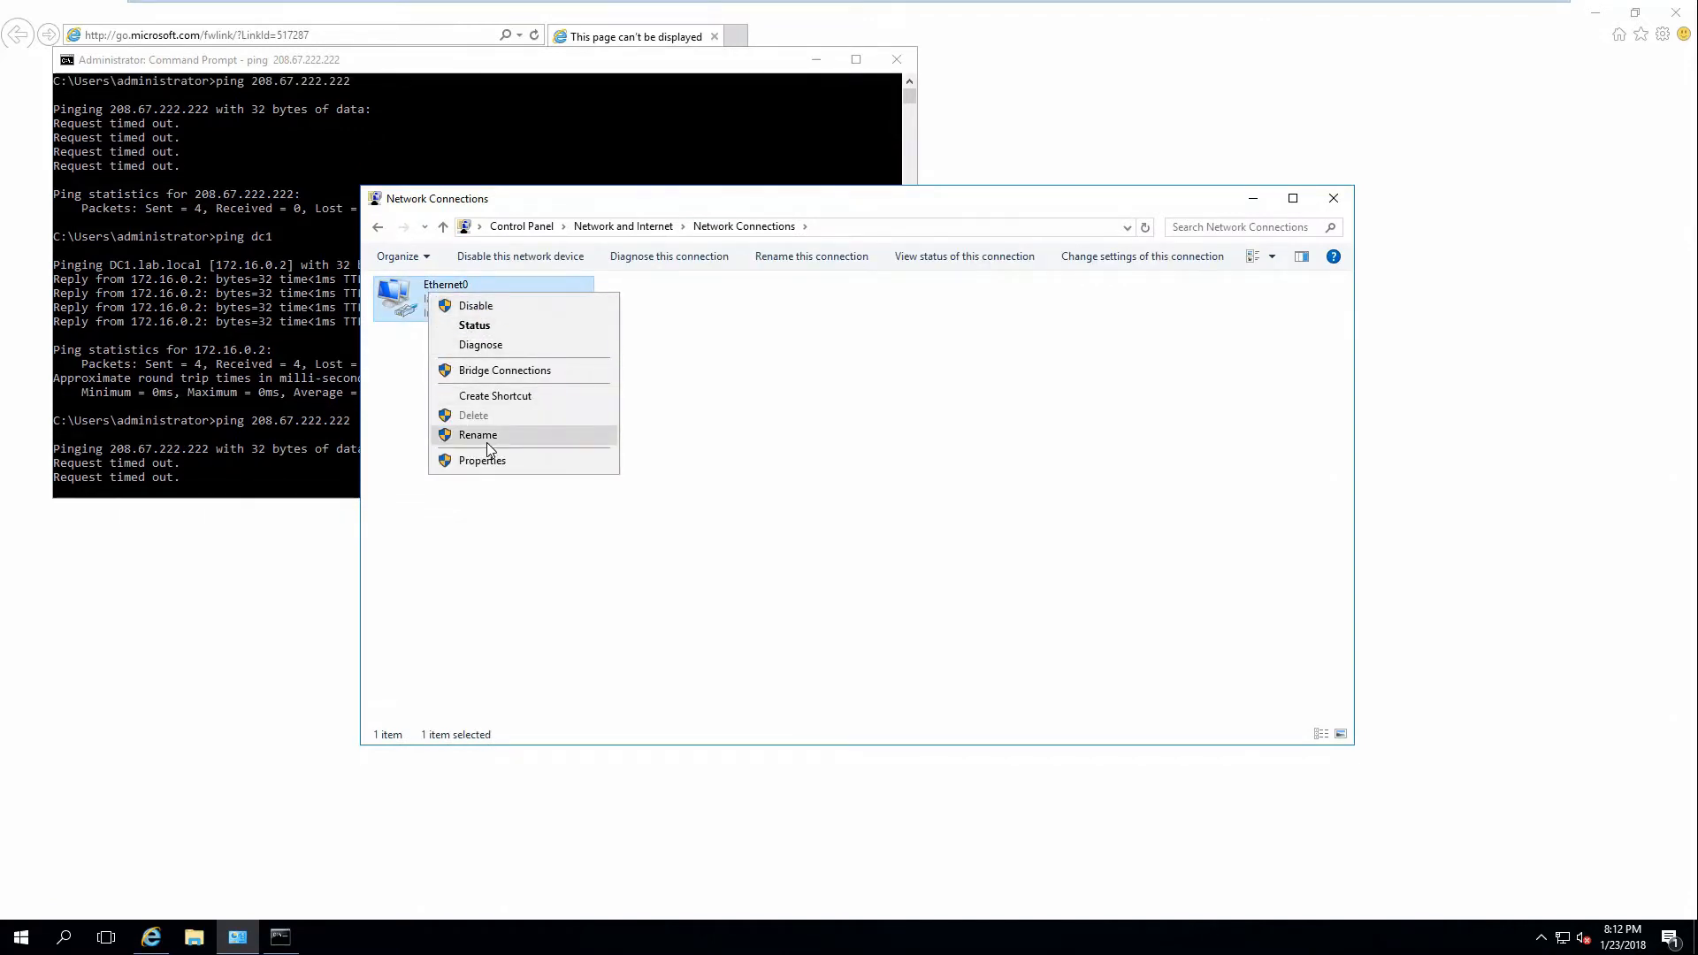
click(471, 307)
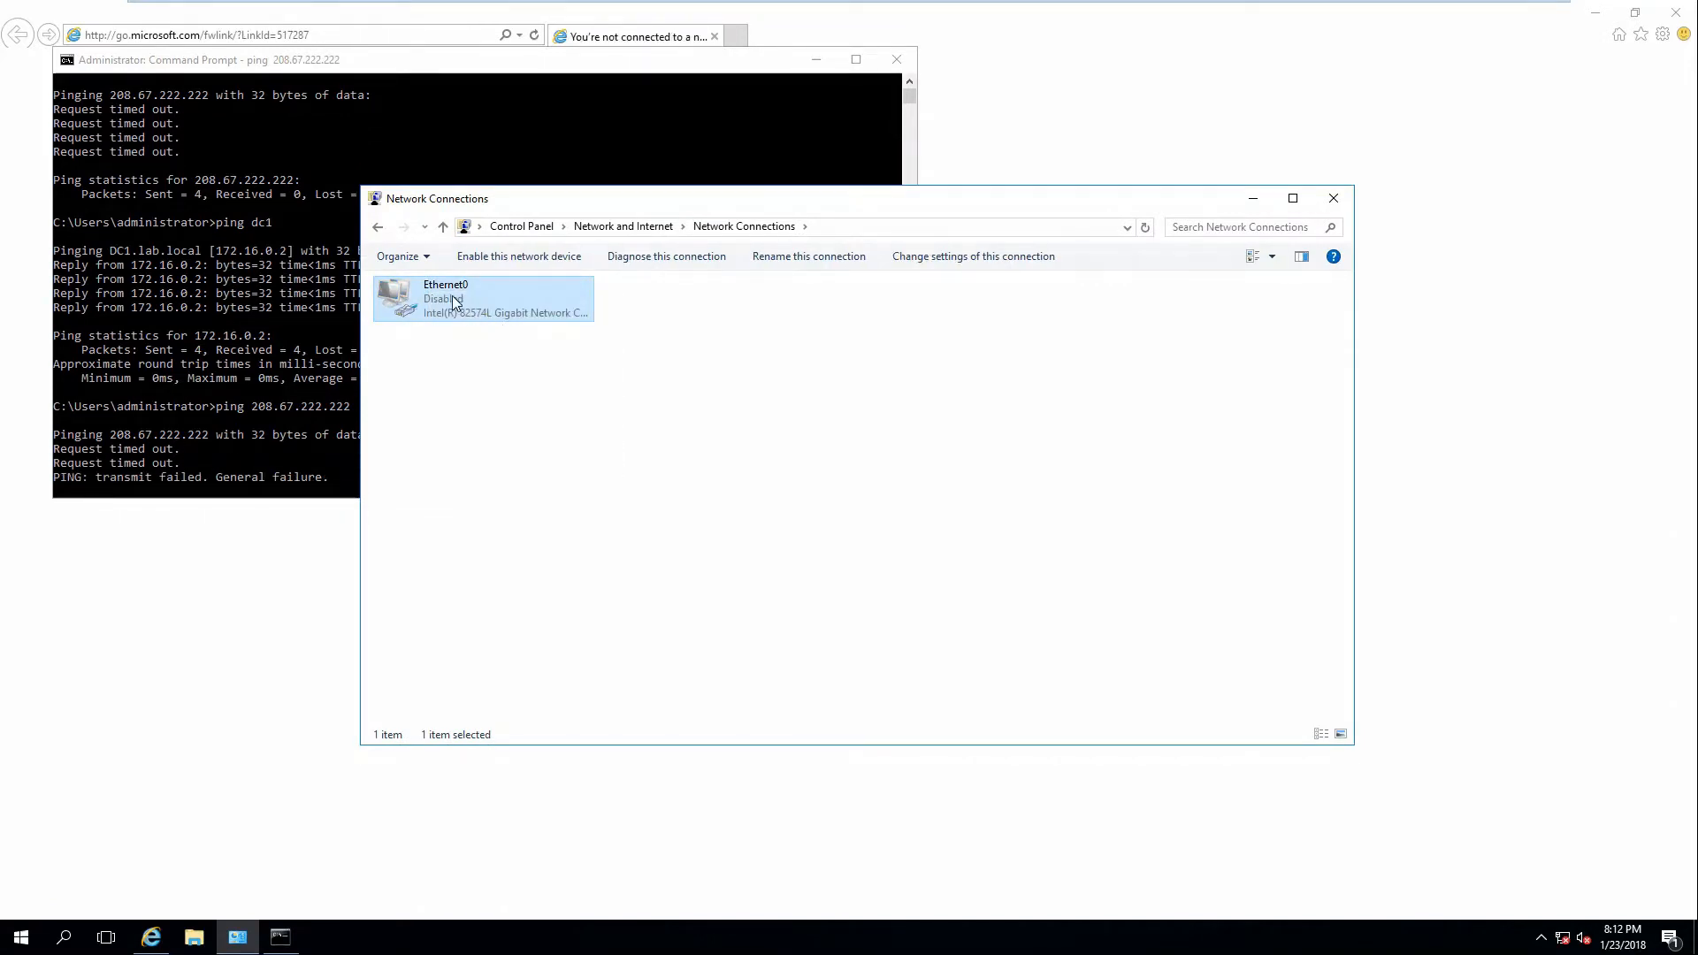
right_click(452, 297)
click(500, 312)
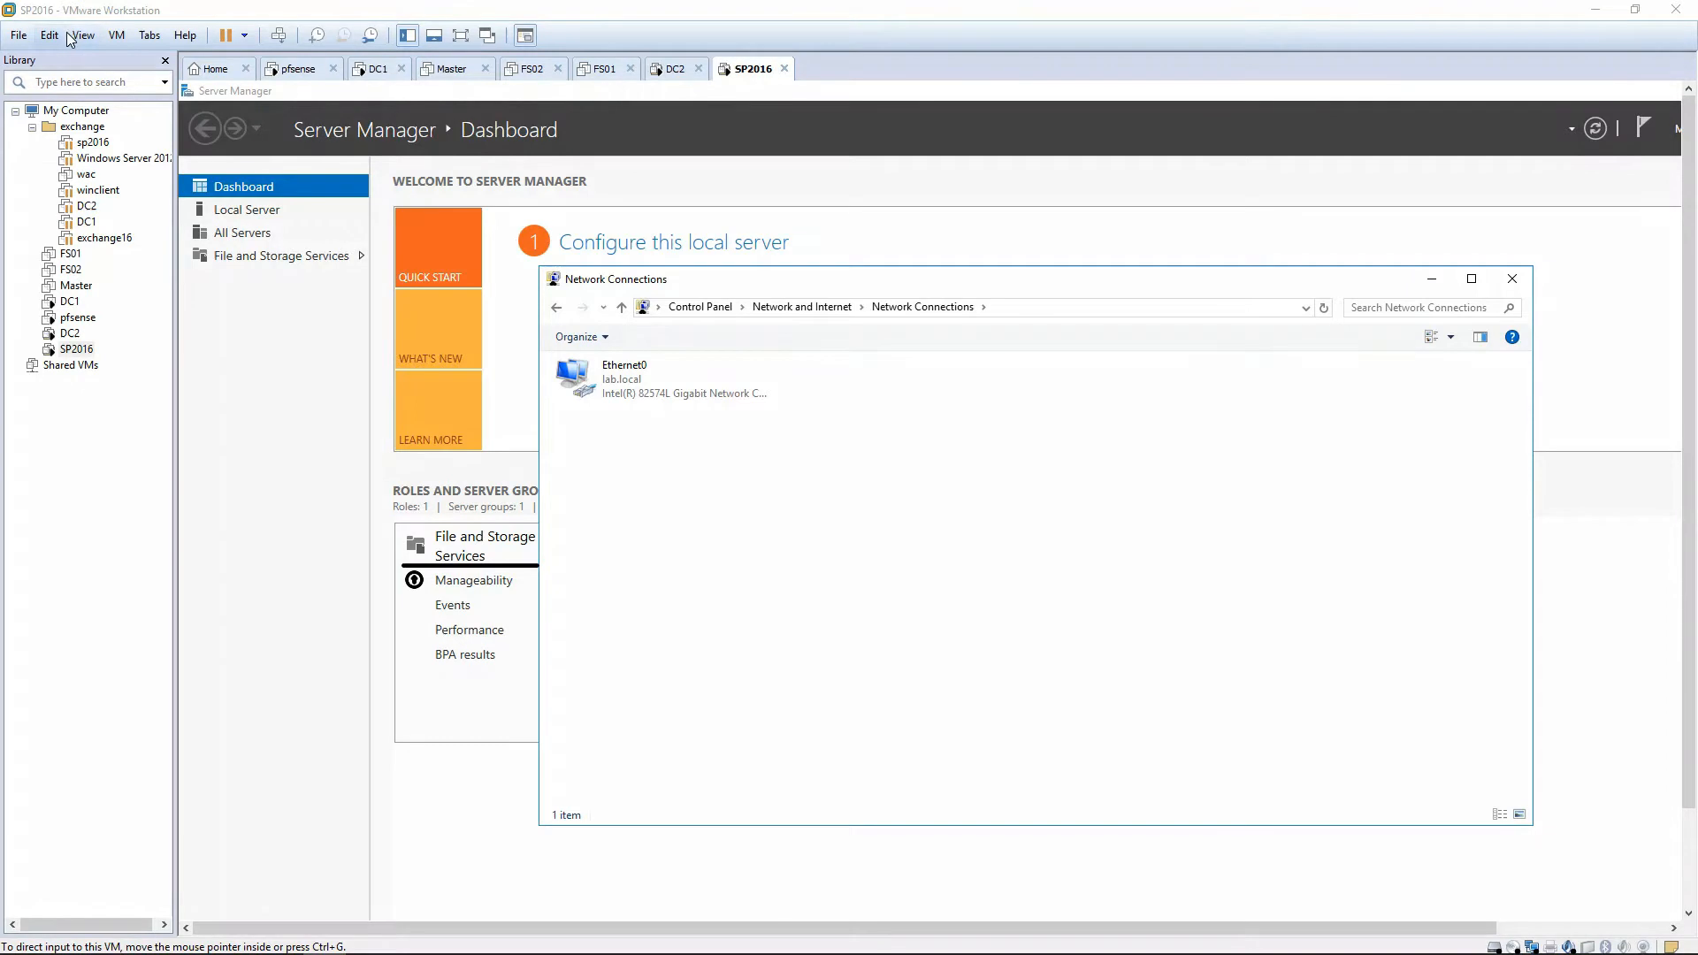
click(83, 35)
click(117, 58)
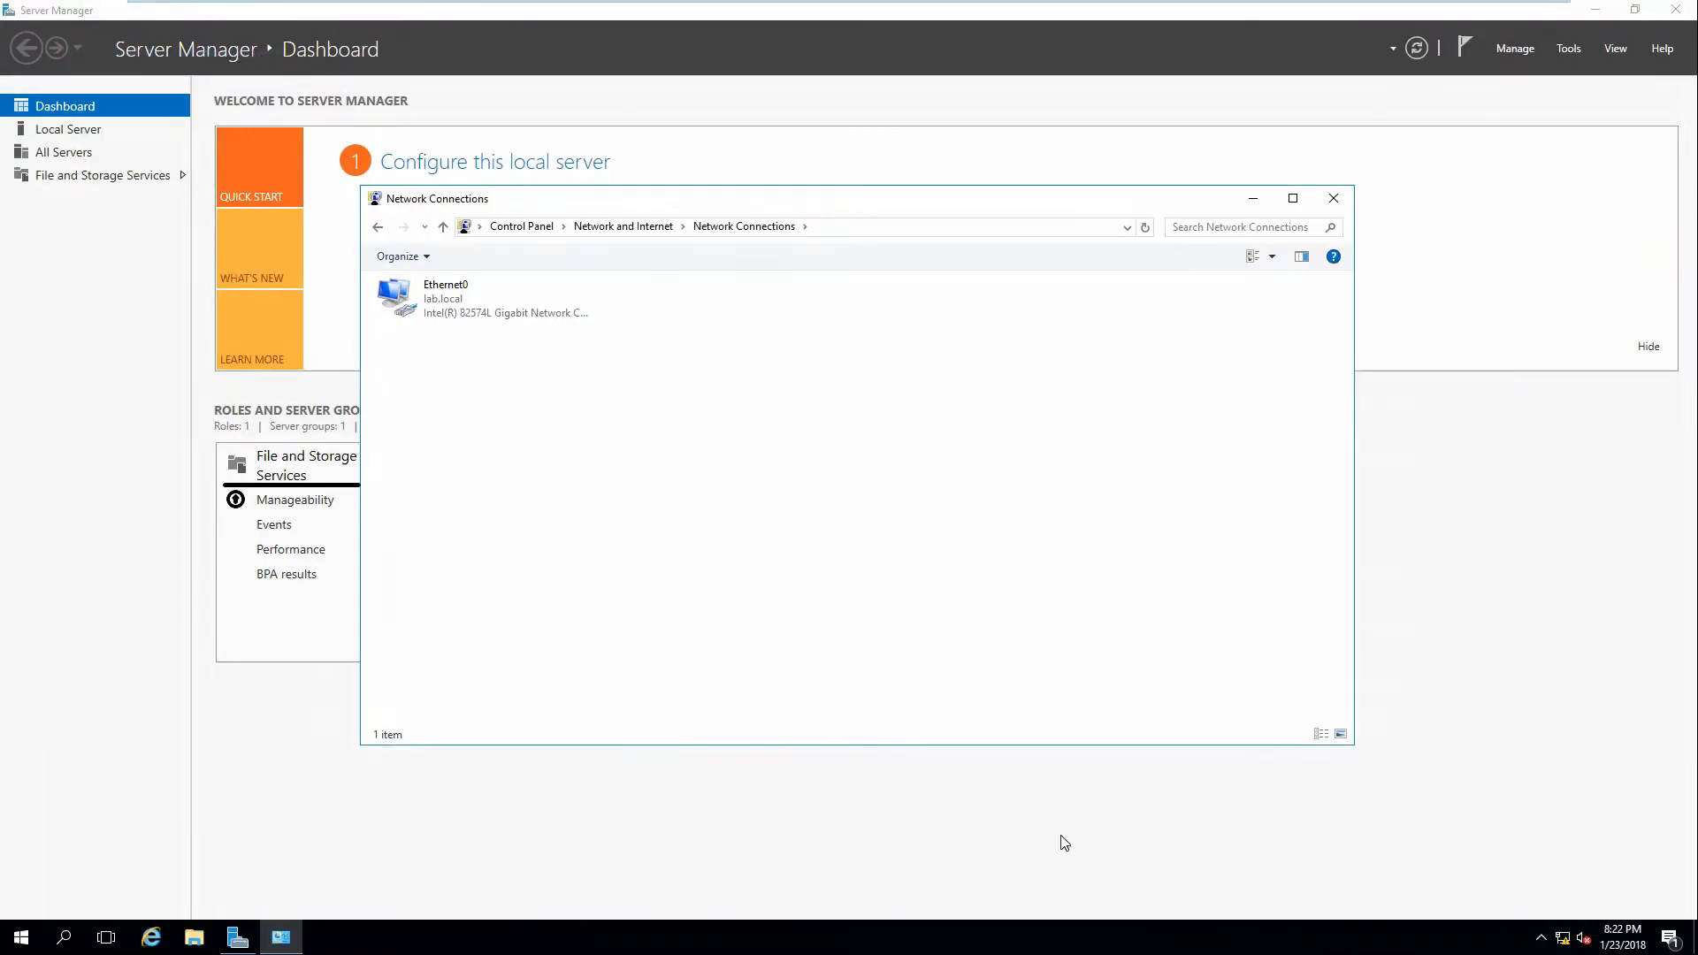
Open Internet Explorer, go to Google, and search for 'sharepoint 2016'.
click(151, 937)
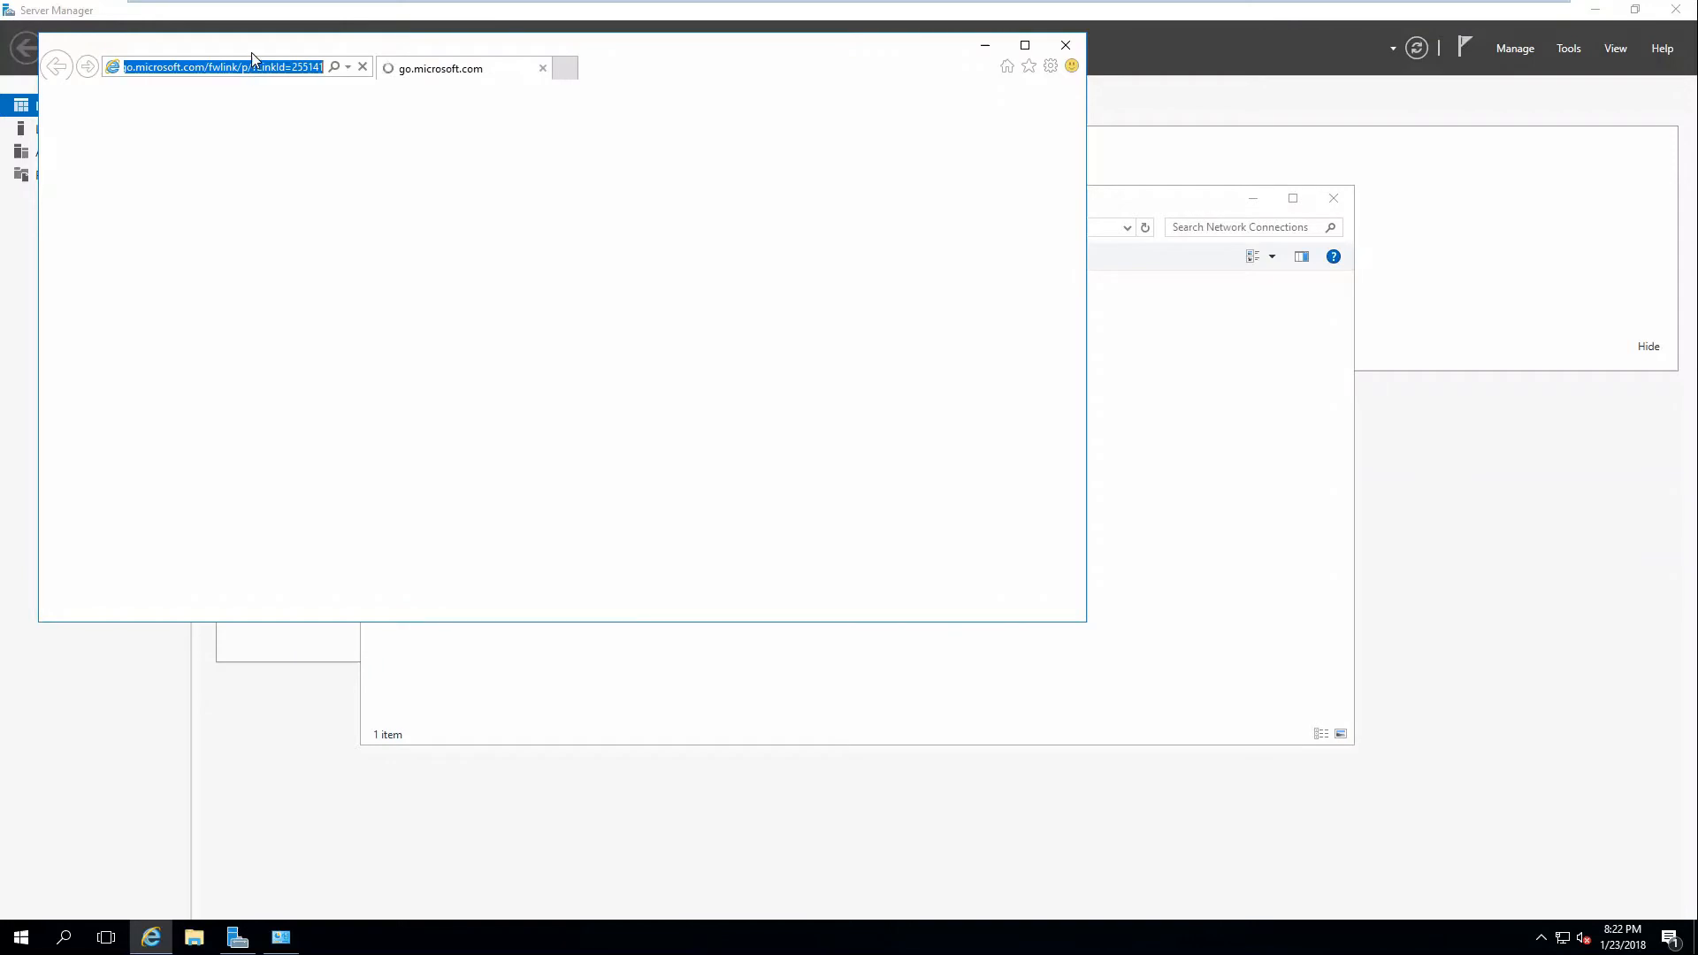
text(google.com/)
key(Return)
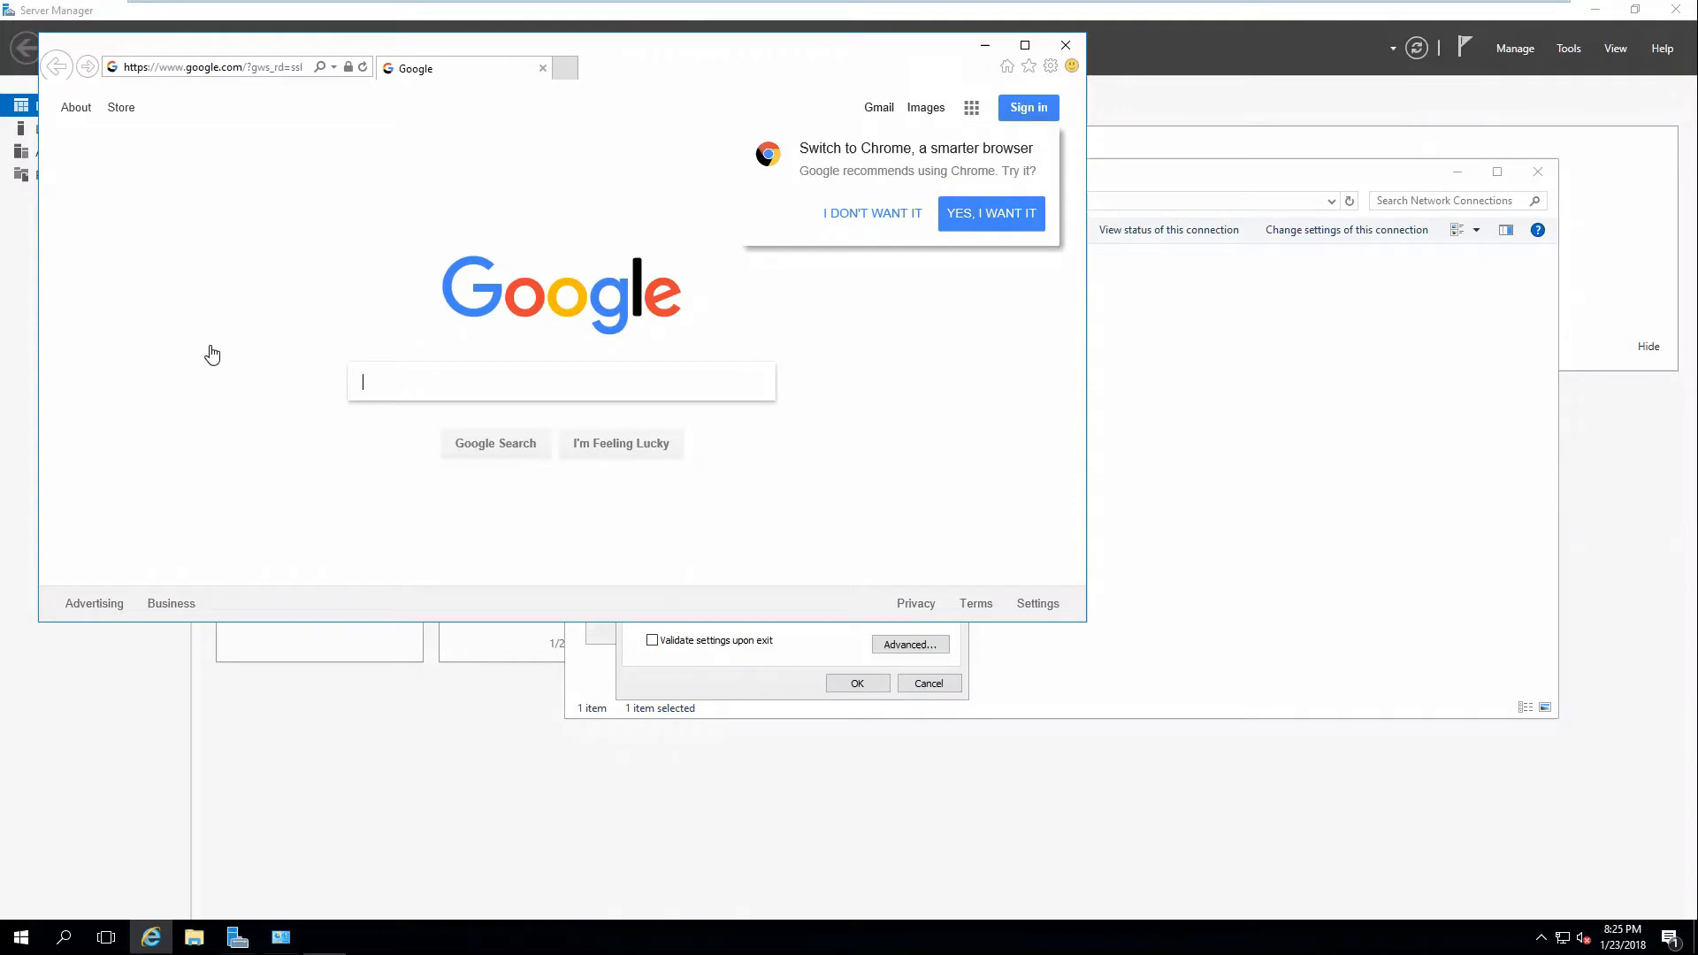
text(hare)
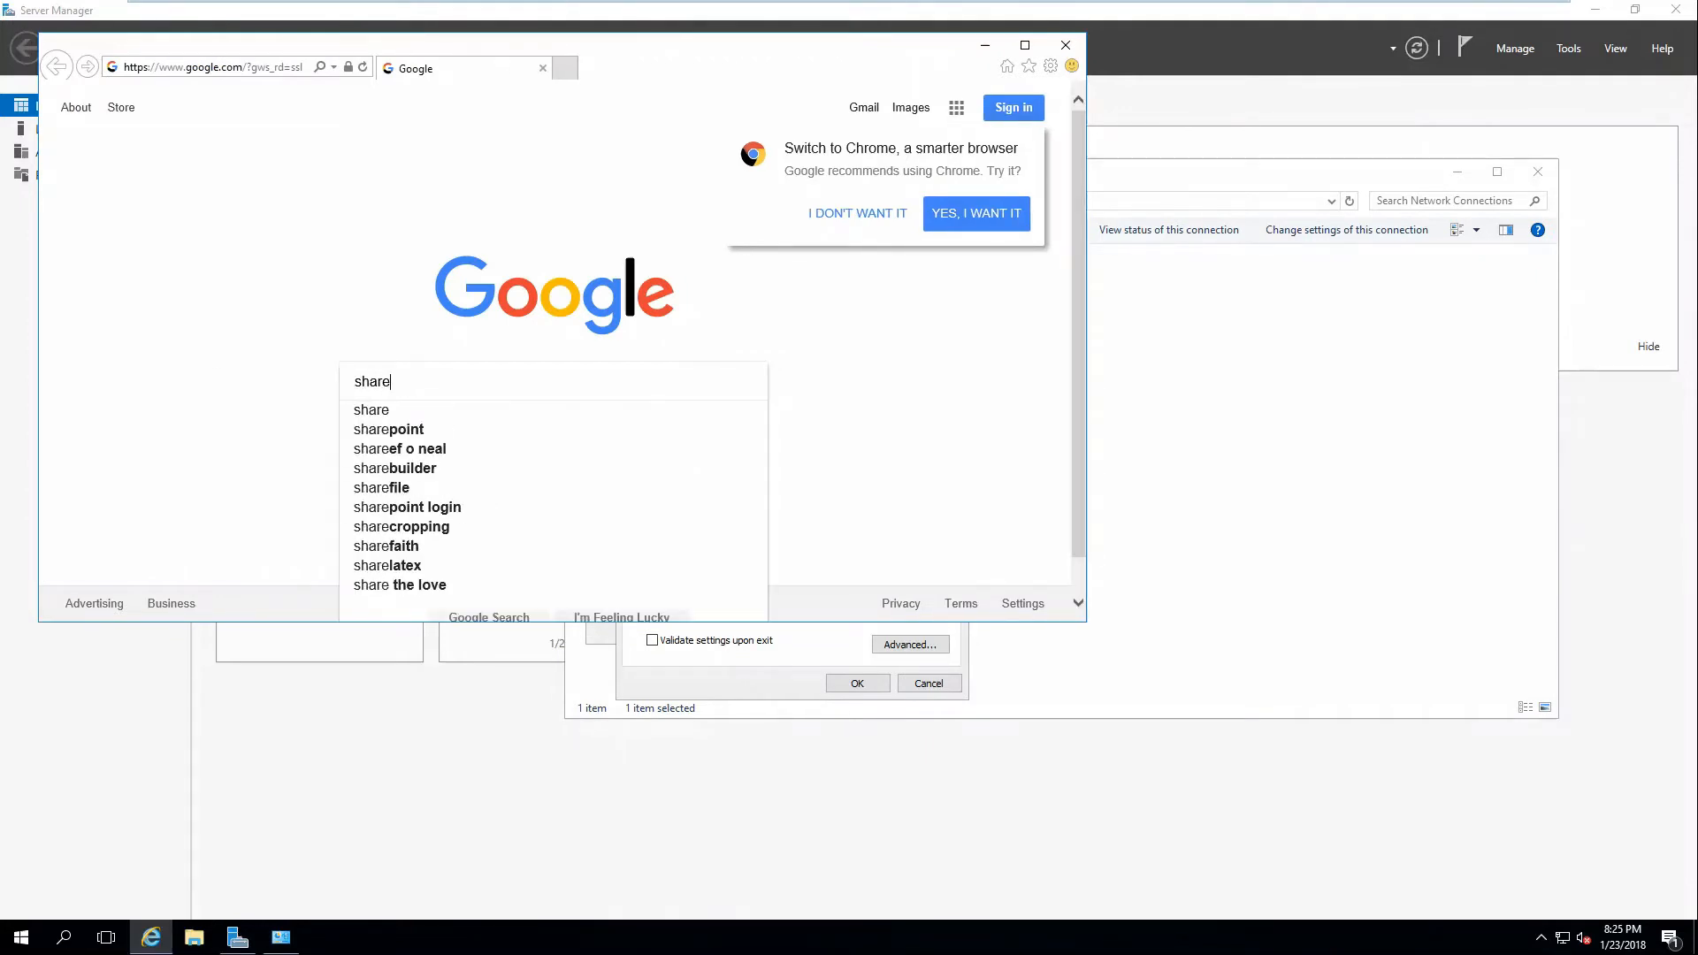
text(point 2016)
key(Return)
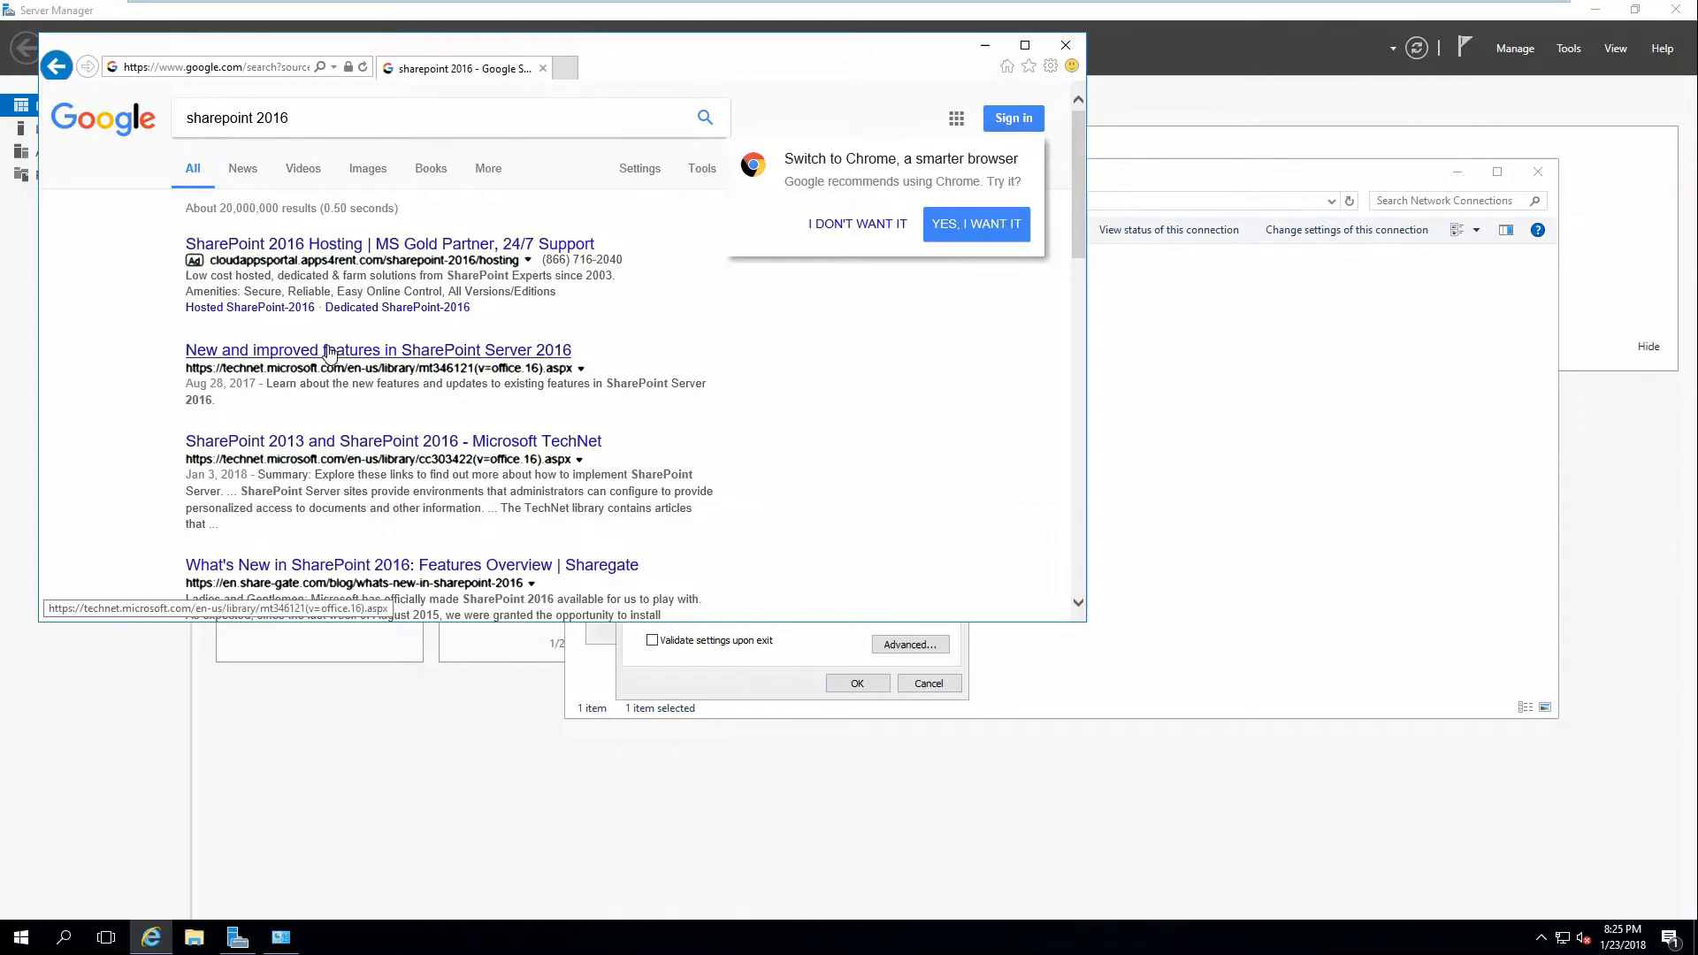
Refine the search to 'sharepoint 2016 trial' and open Microsoft's download result.
click(381, 119)
text(trial)
key(Return)
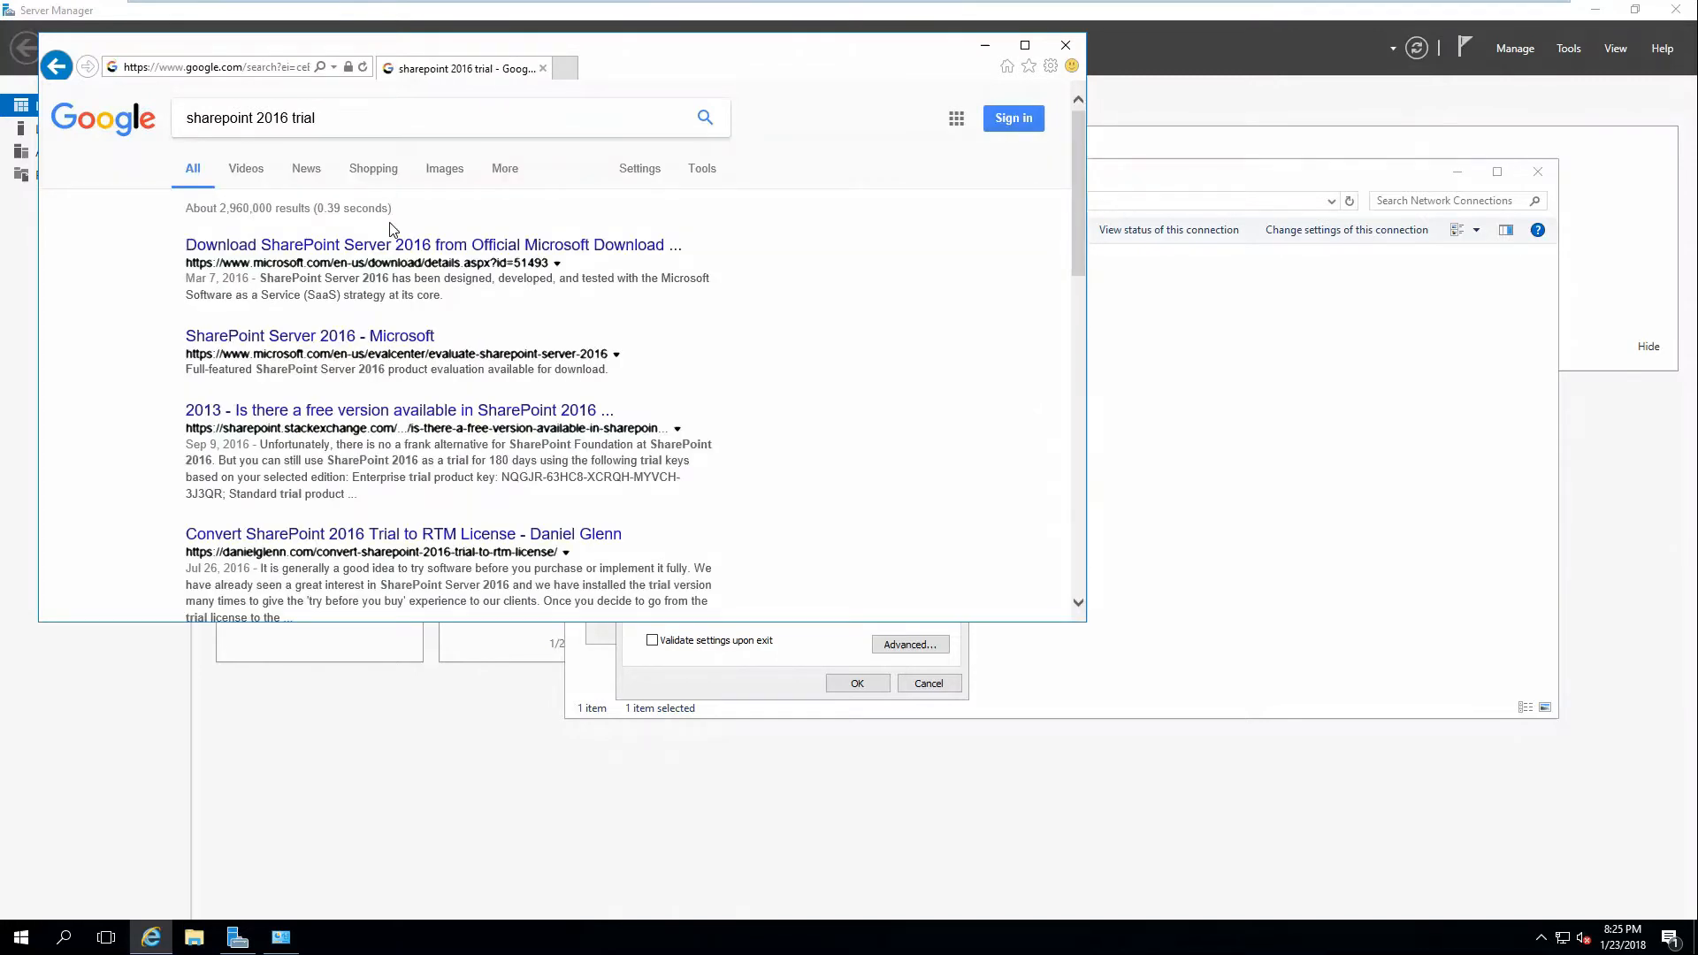
click(398, 245)
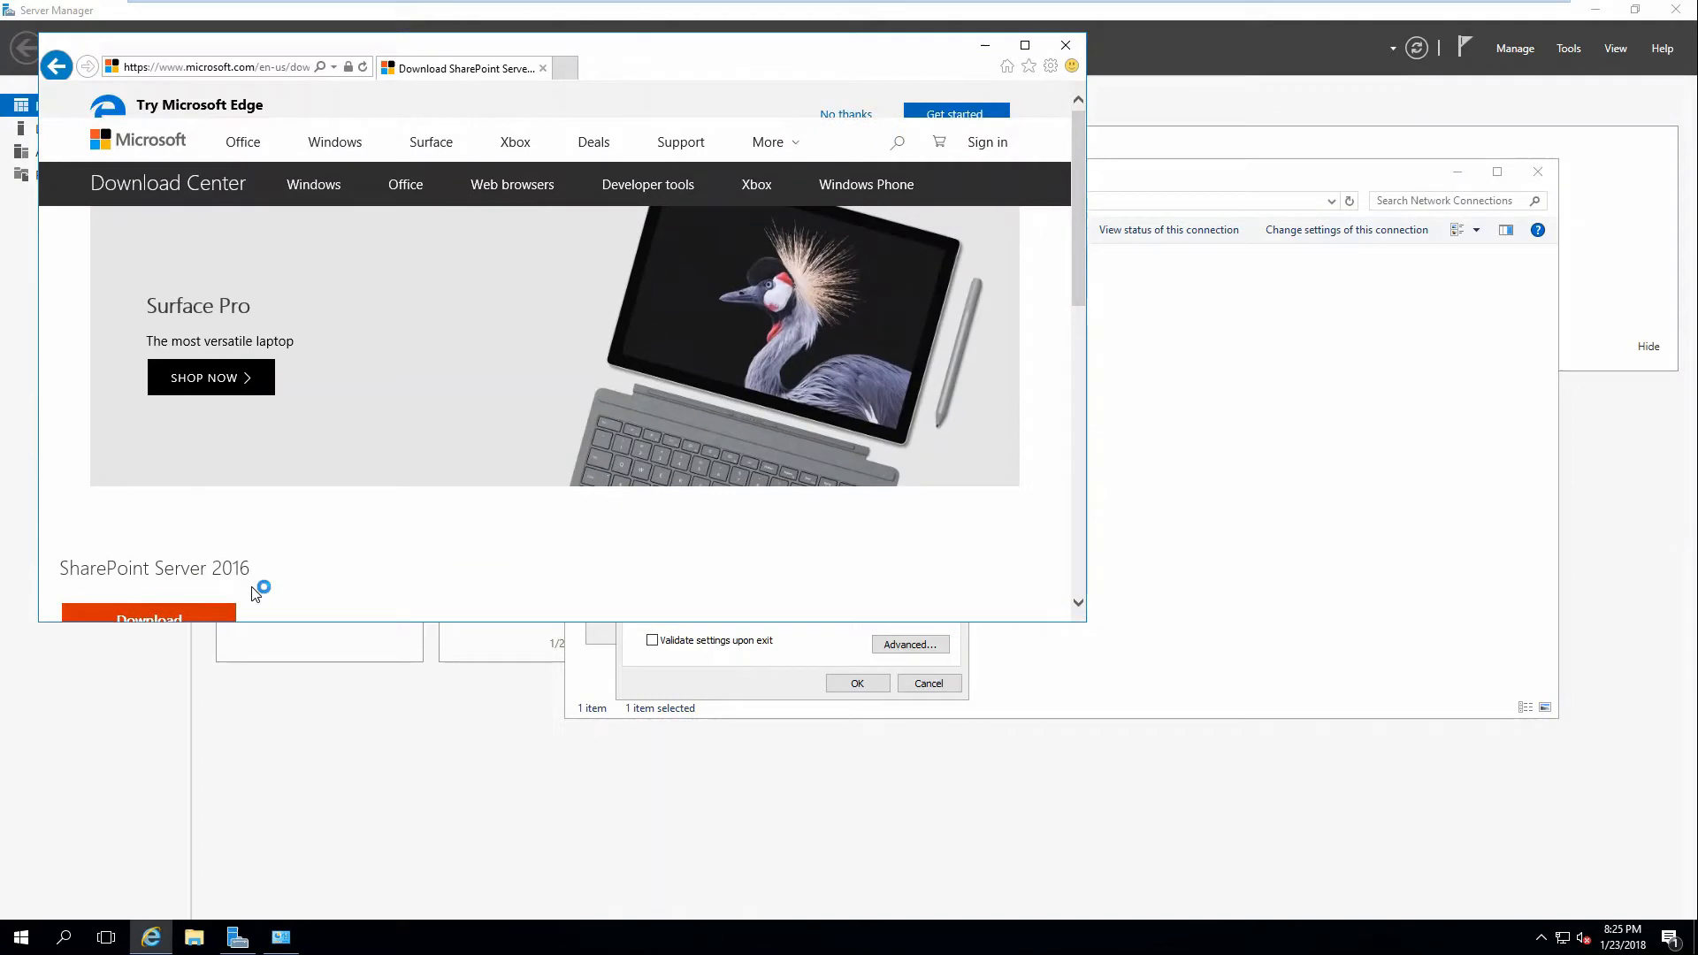
Download SharePoint Server 2016, saving it as sharepoint.img.
scroll(256, 591, down, 2)
click(181, 496)
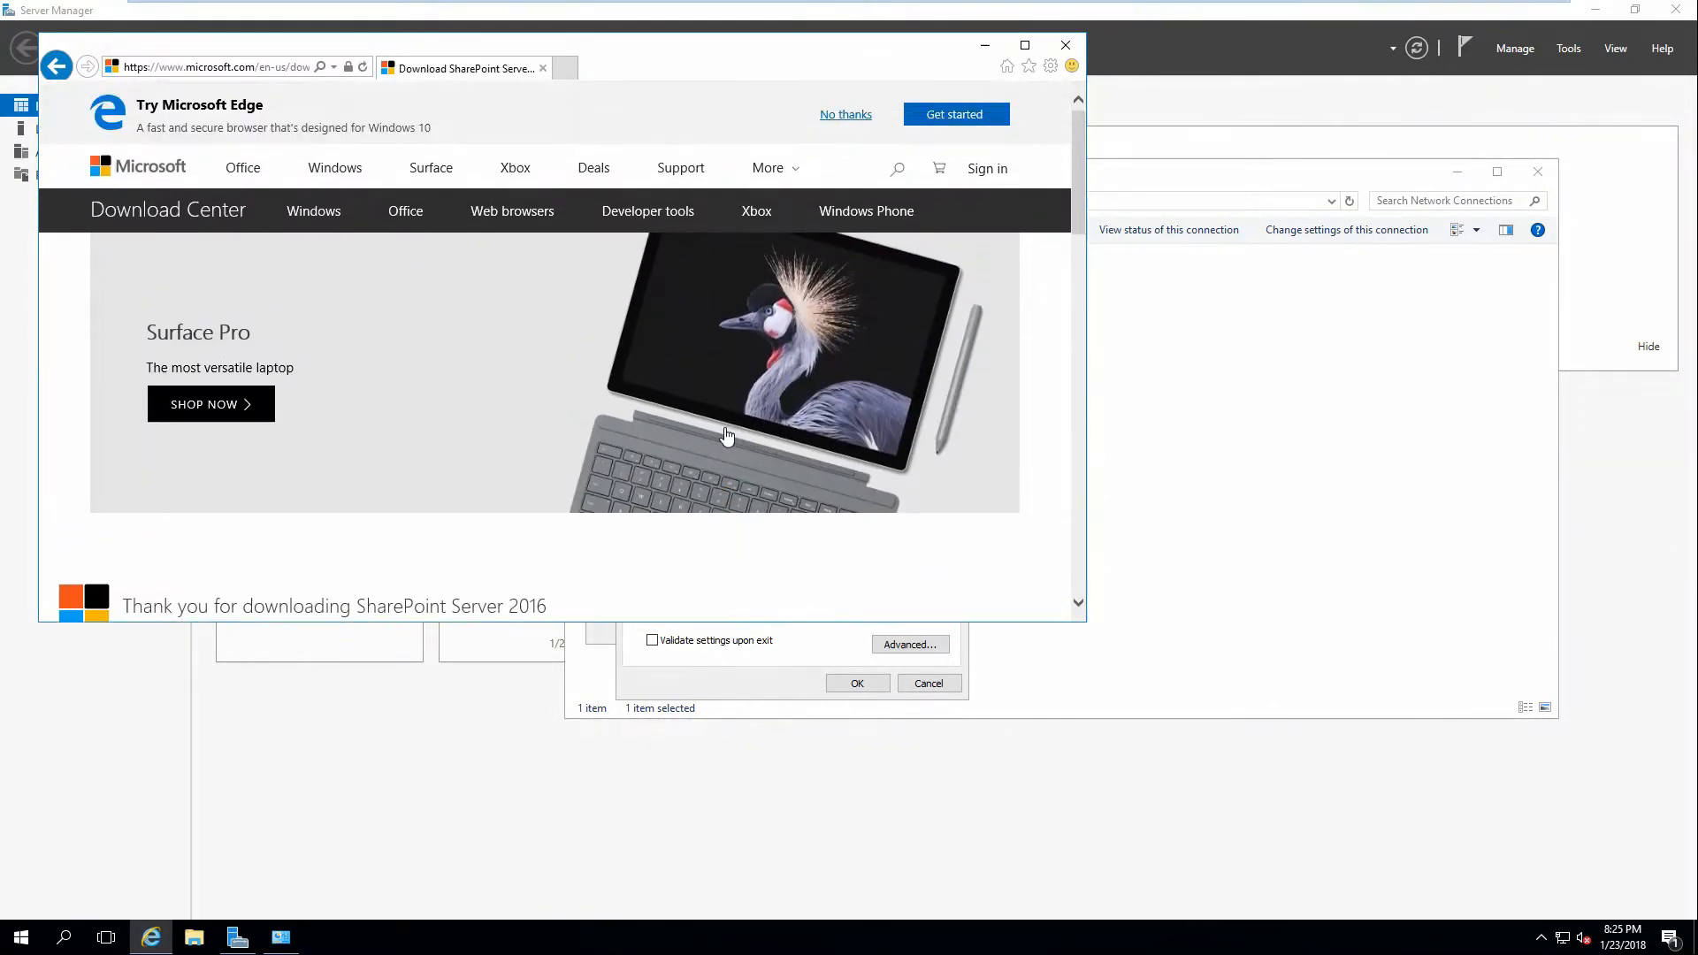
click(878, 602)
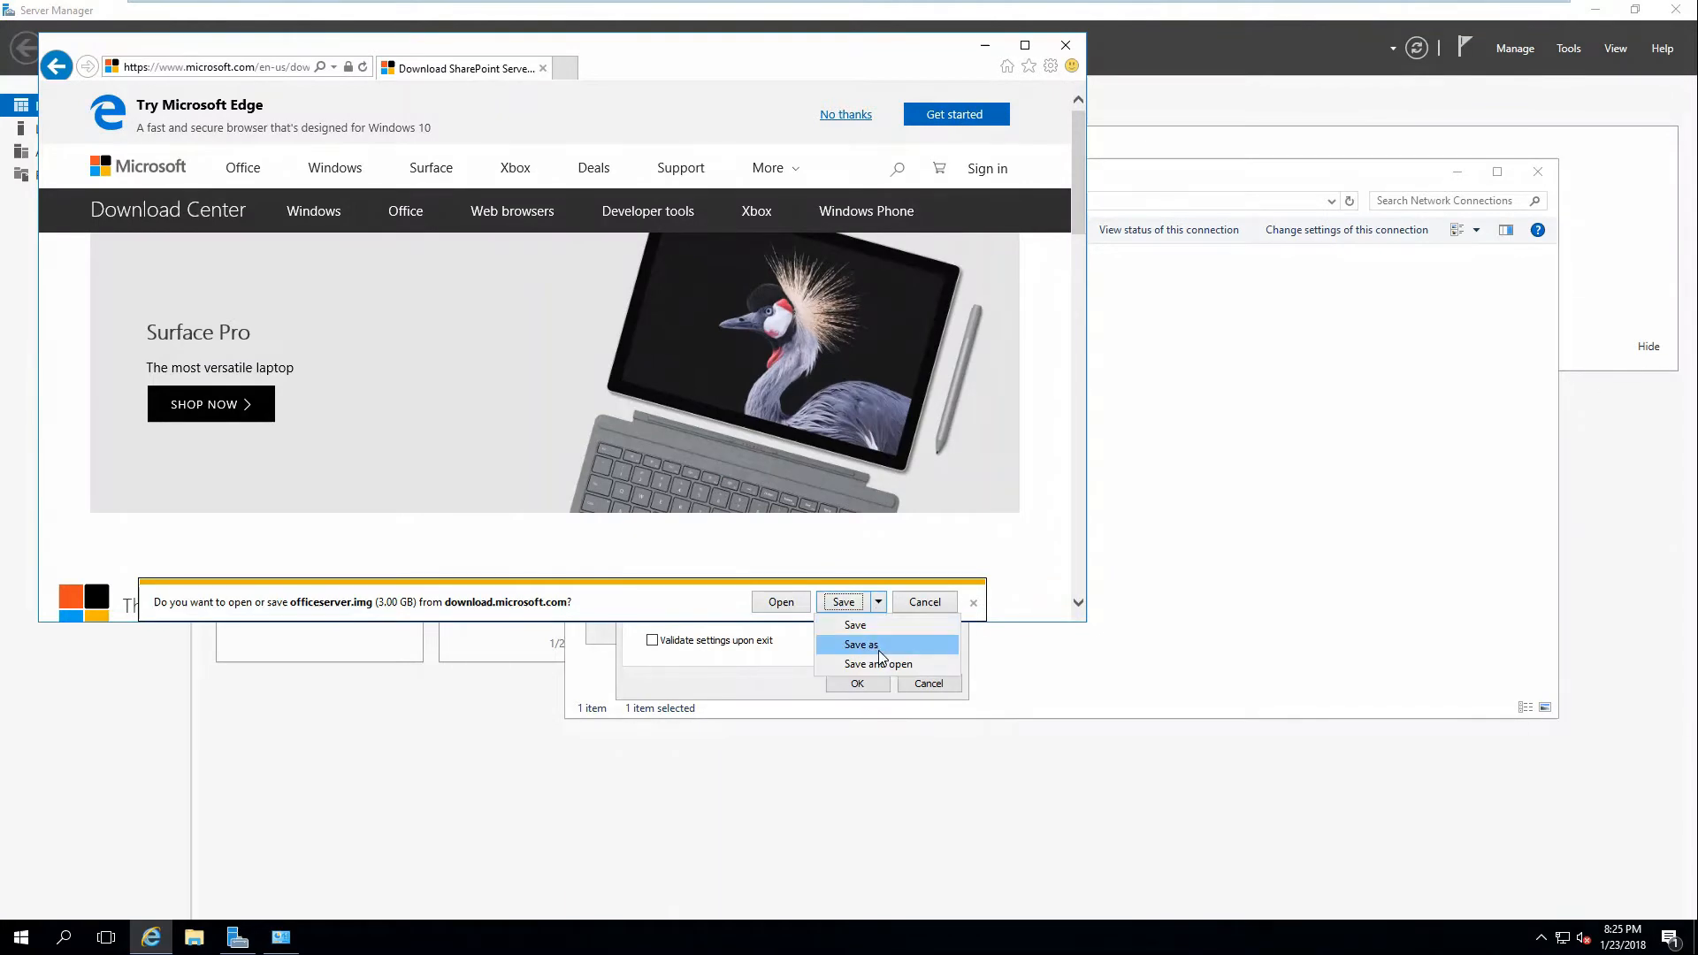
click(875, 646)
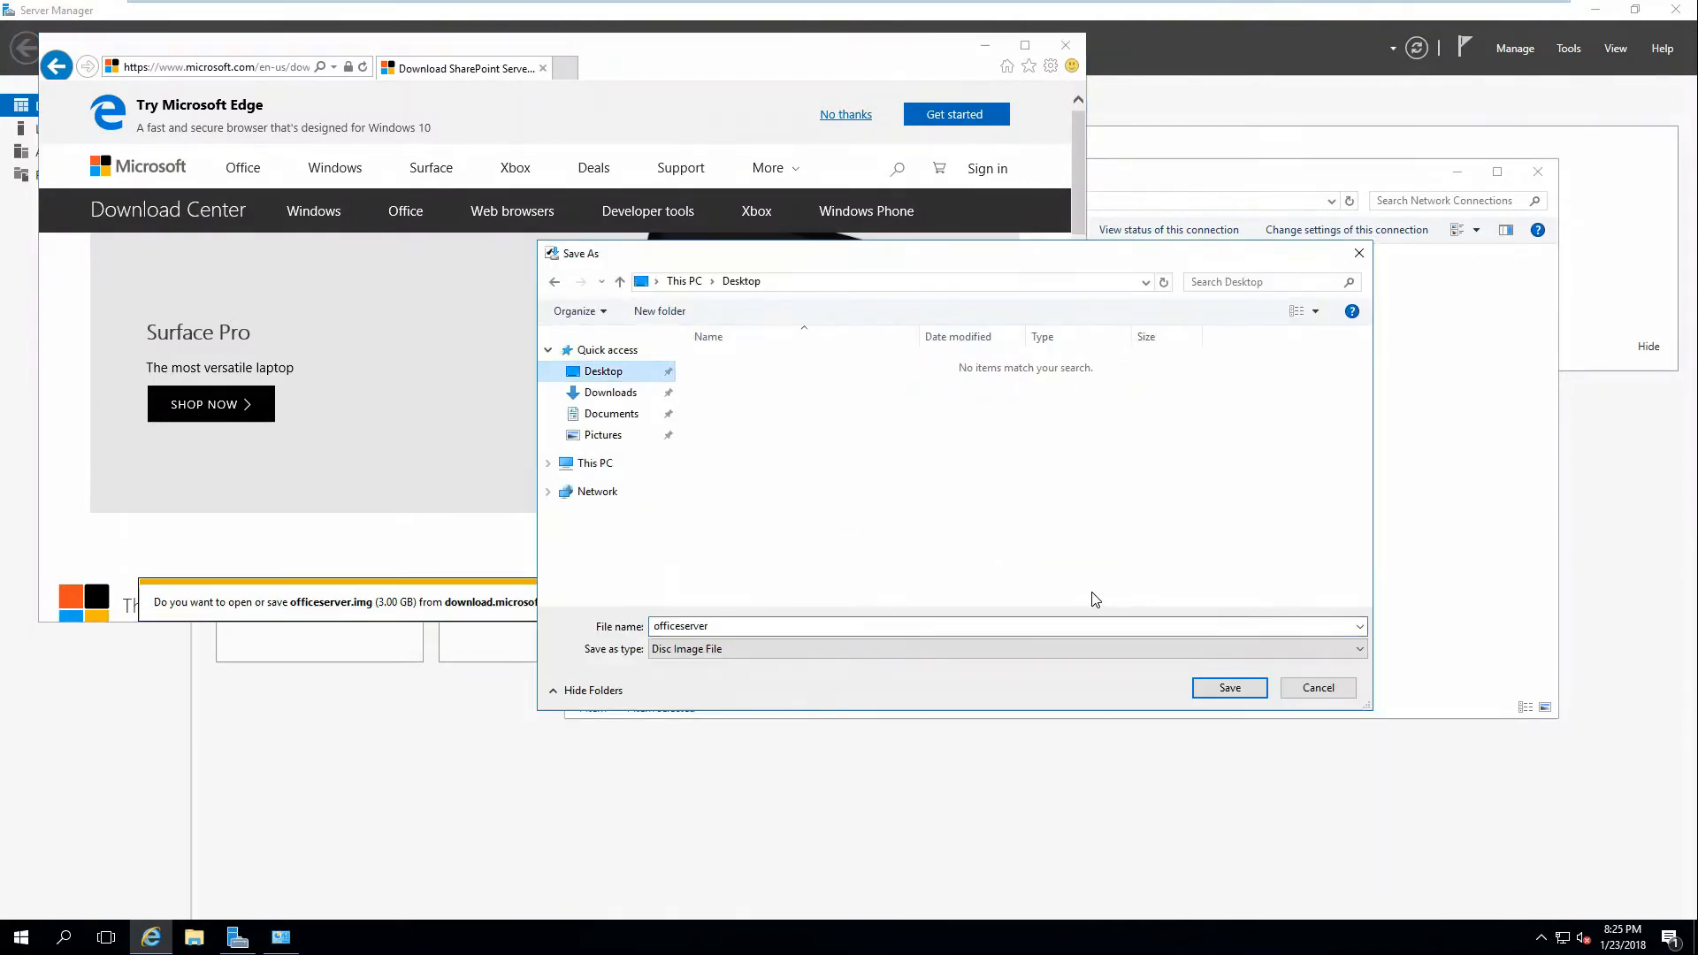
click(812, 628)
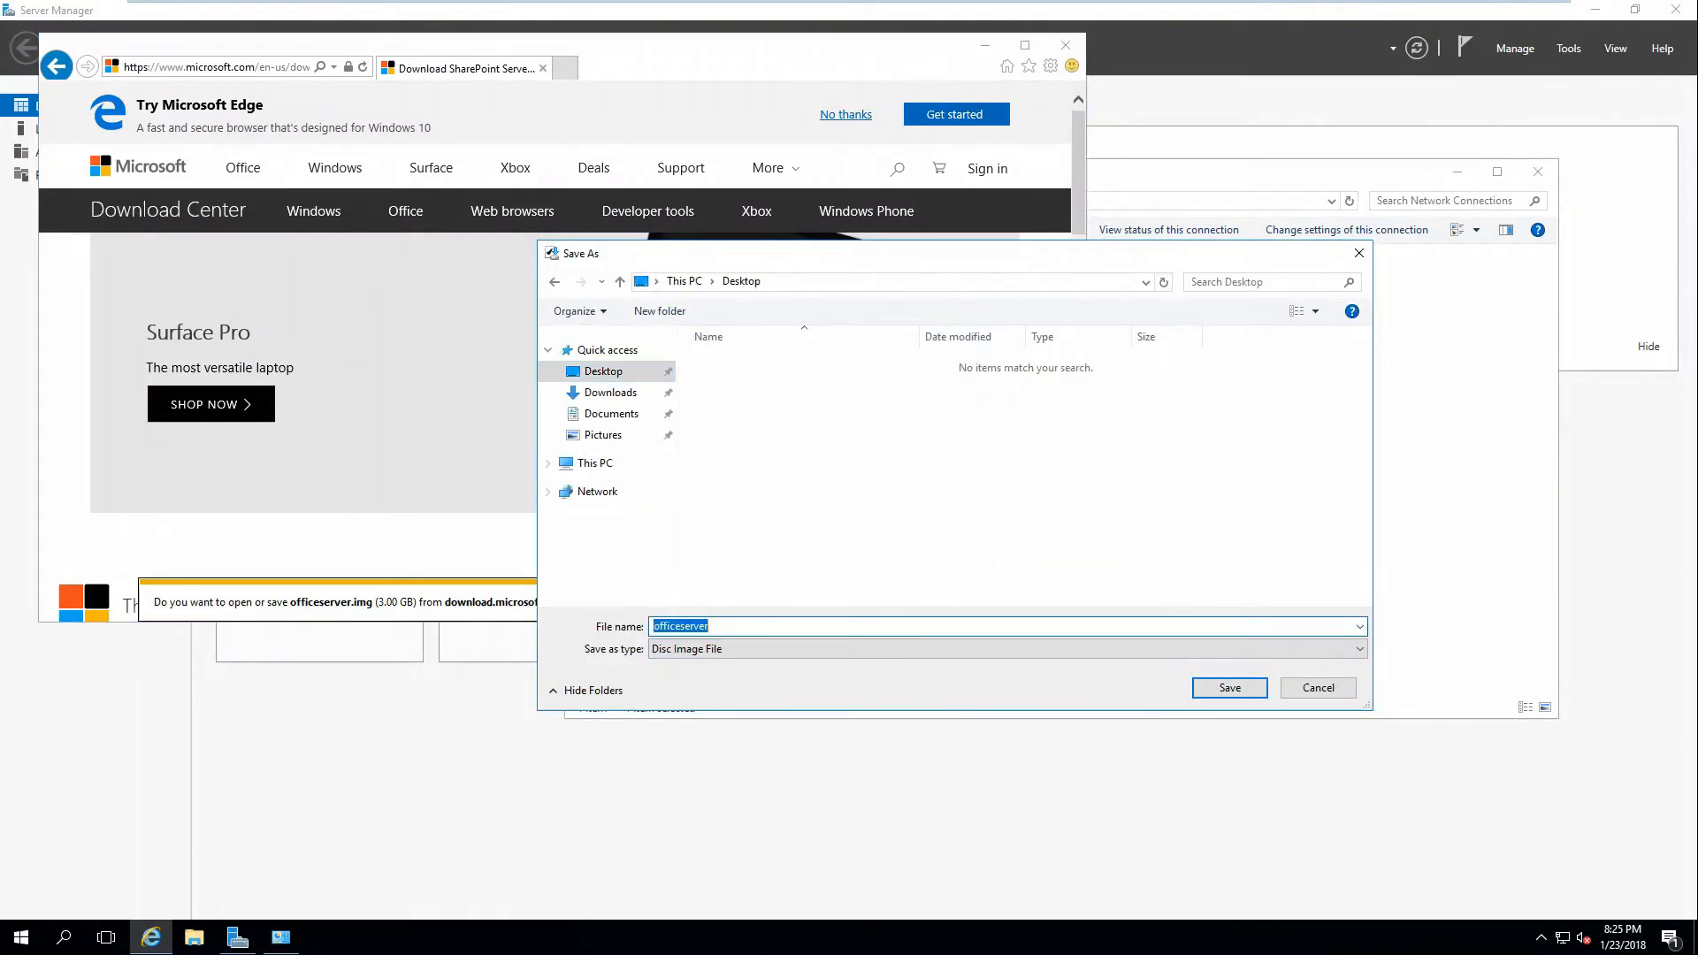
text(sharepoint)
key(Return)
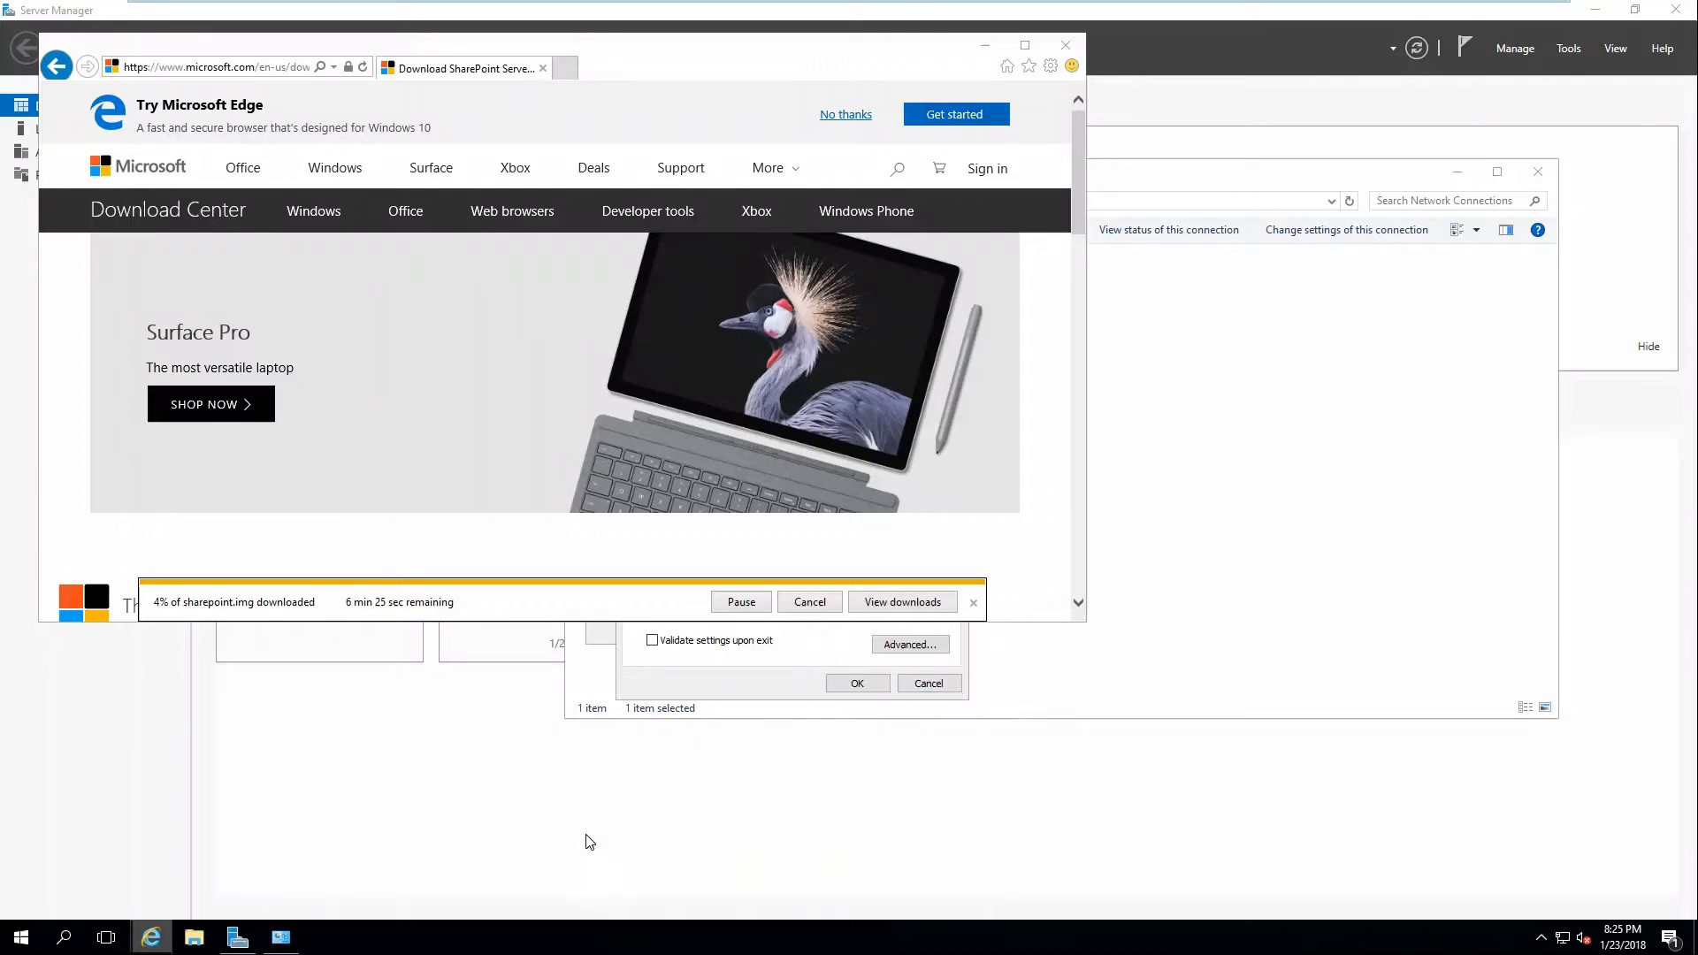
Show Task Manager's Ethernet throughput graph on the right and open a new browser tab.
right_click(531, 937)
click(585, 854)
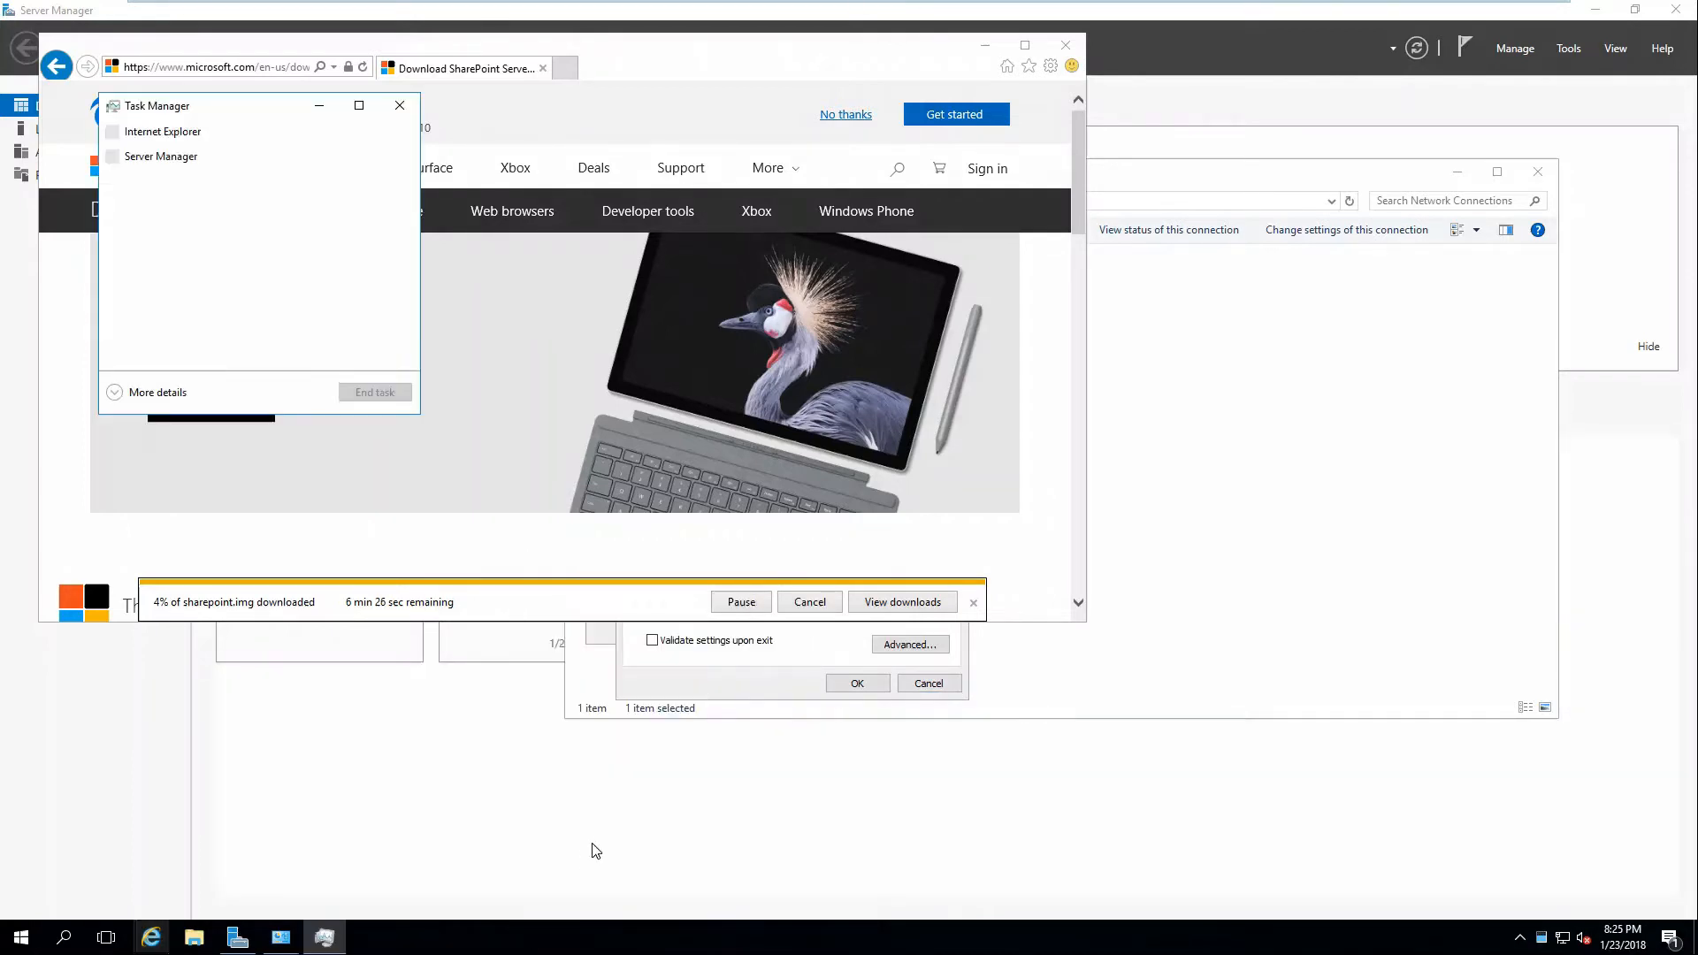
click(115, 390)
drag(239, 113, 1057, 123)
click(1019, 159)
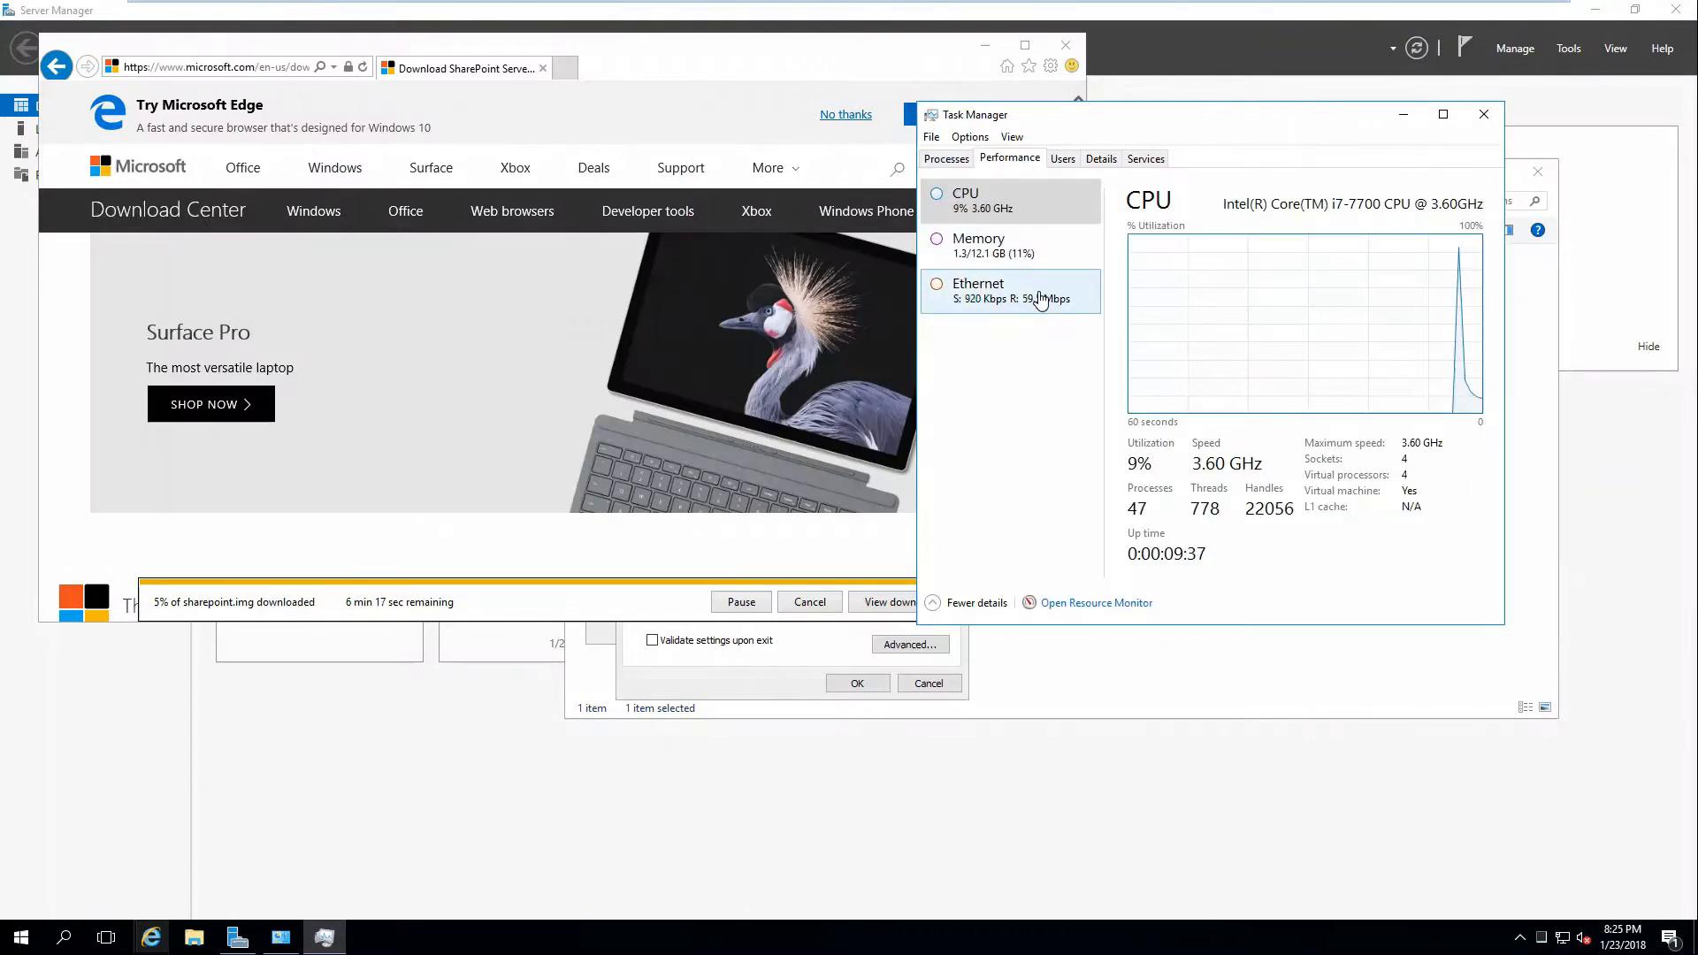
click(1046, 290)
drag(1159, 119, 1269, 126)
click(566, 69)
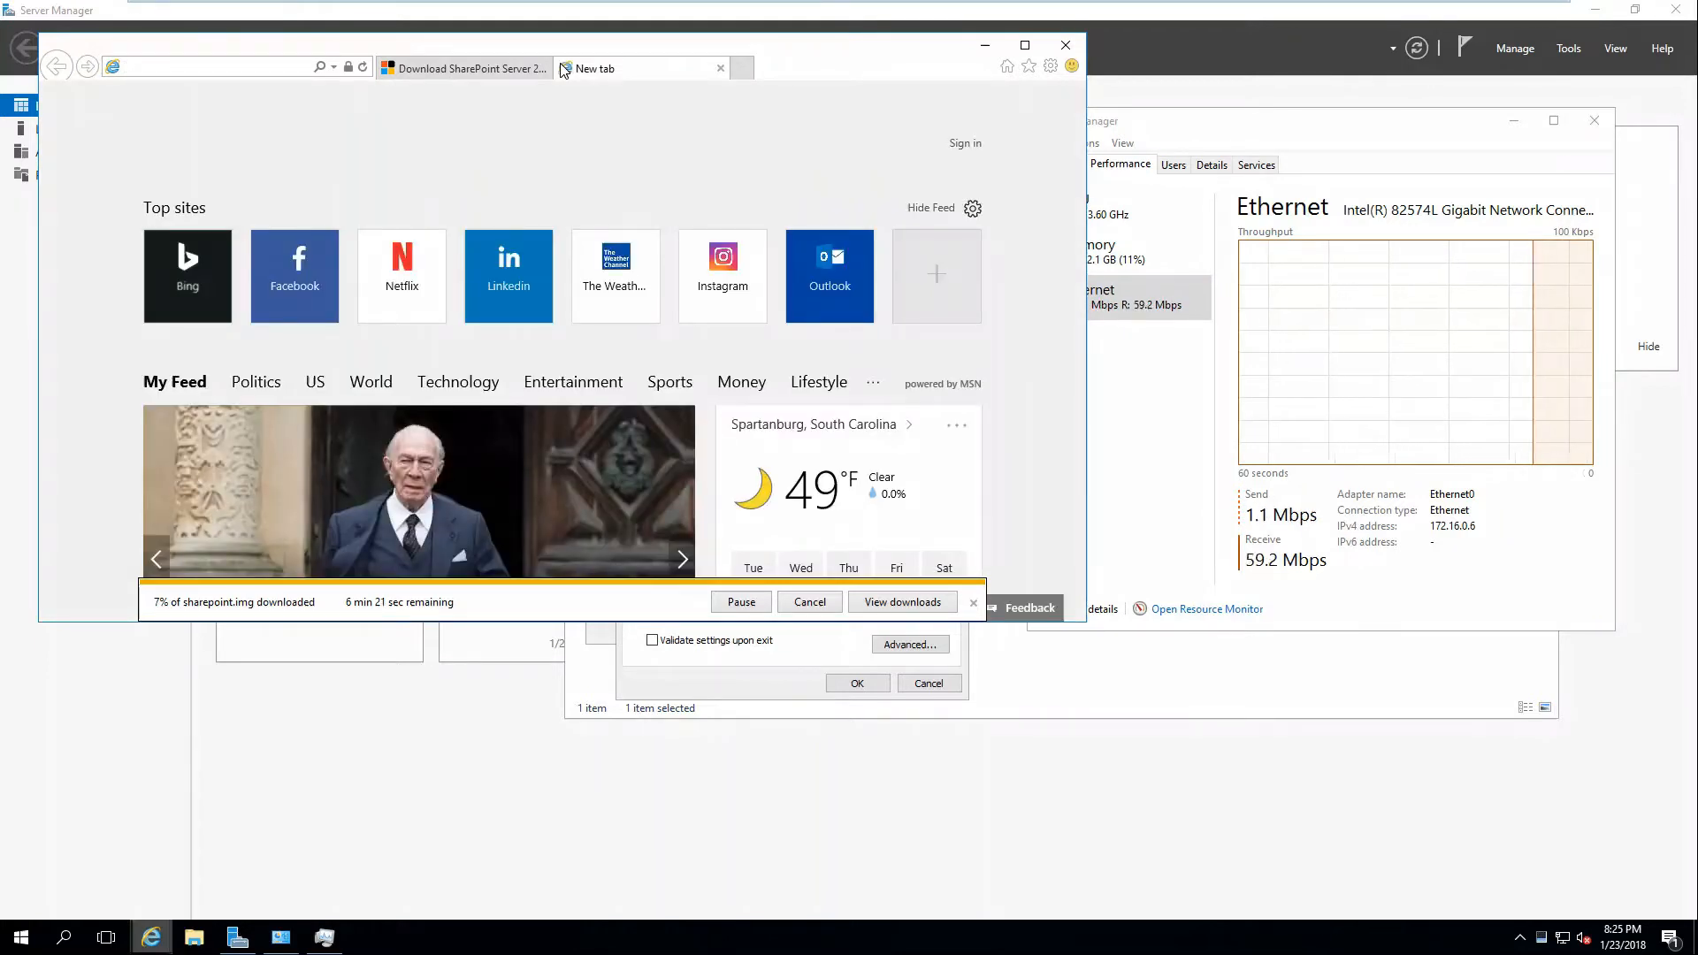
Search 'sql 2016 express', open Microsoft's download page, and run SQLServer2016-SSEI-Expr.exe.
text(sql)
text( 2016 express)
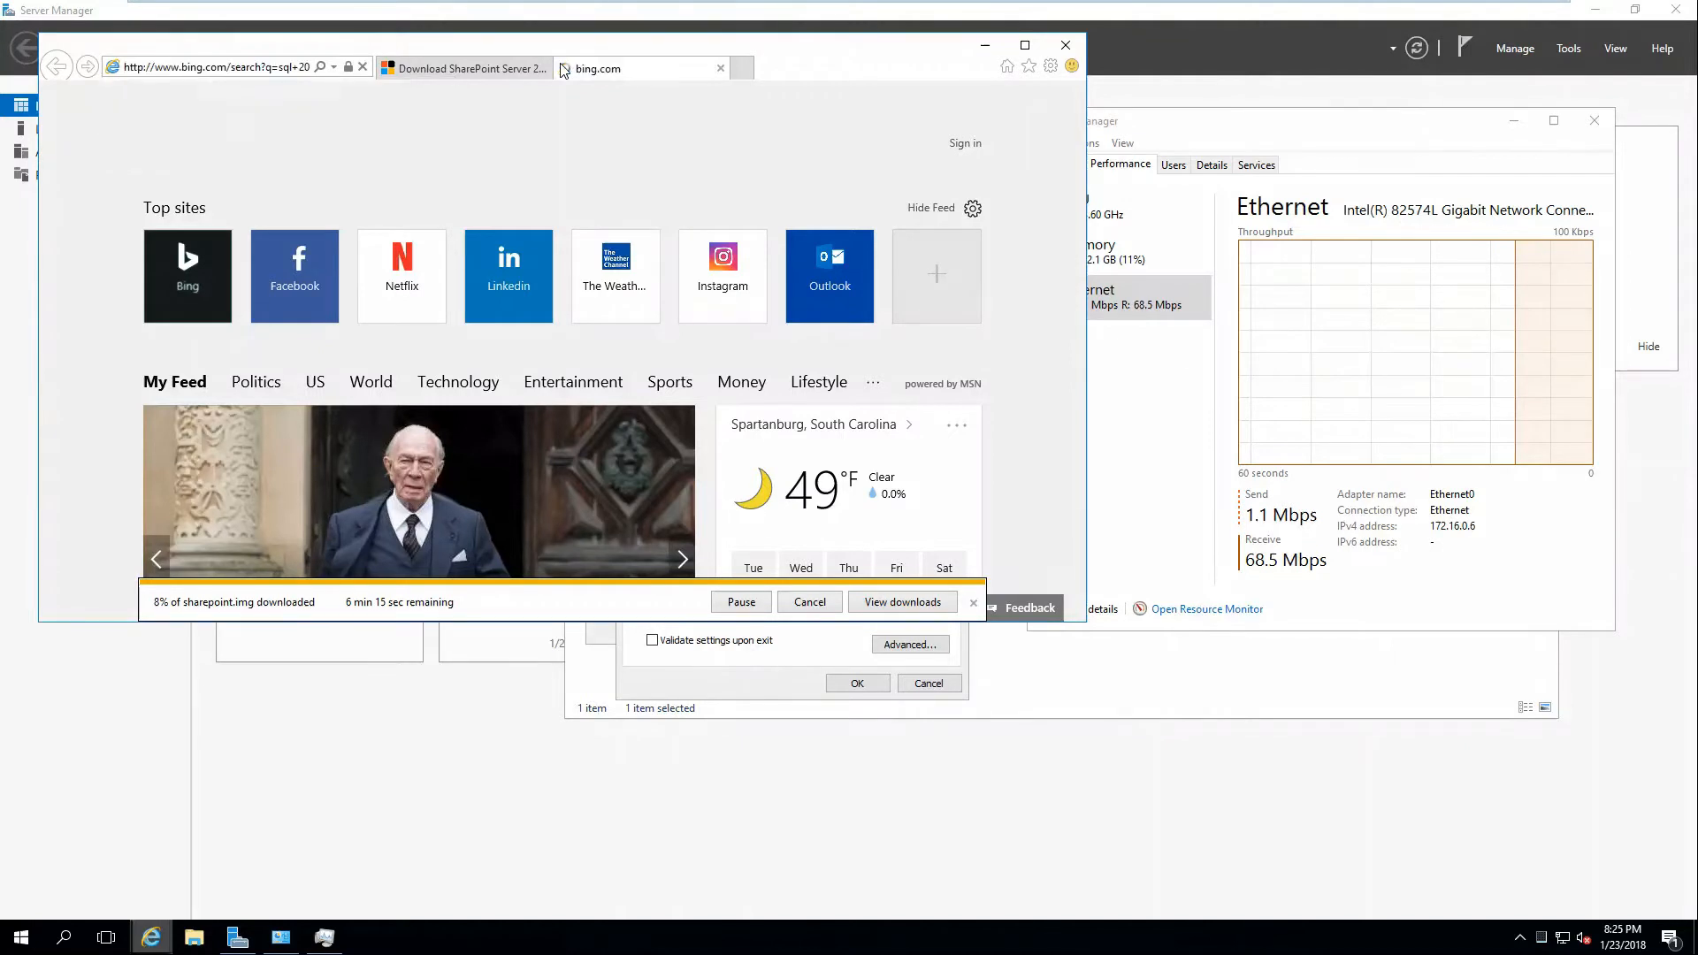
key(Return)
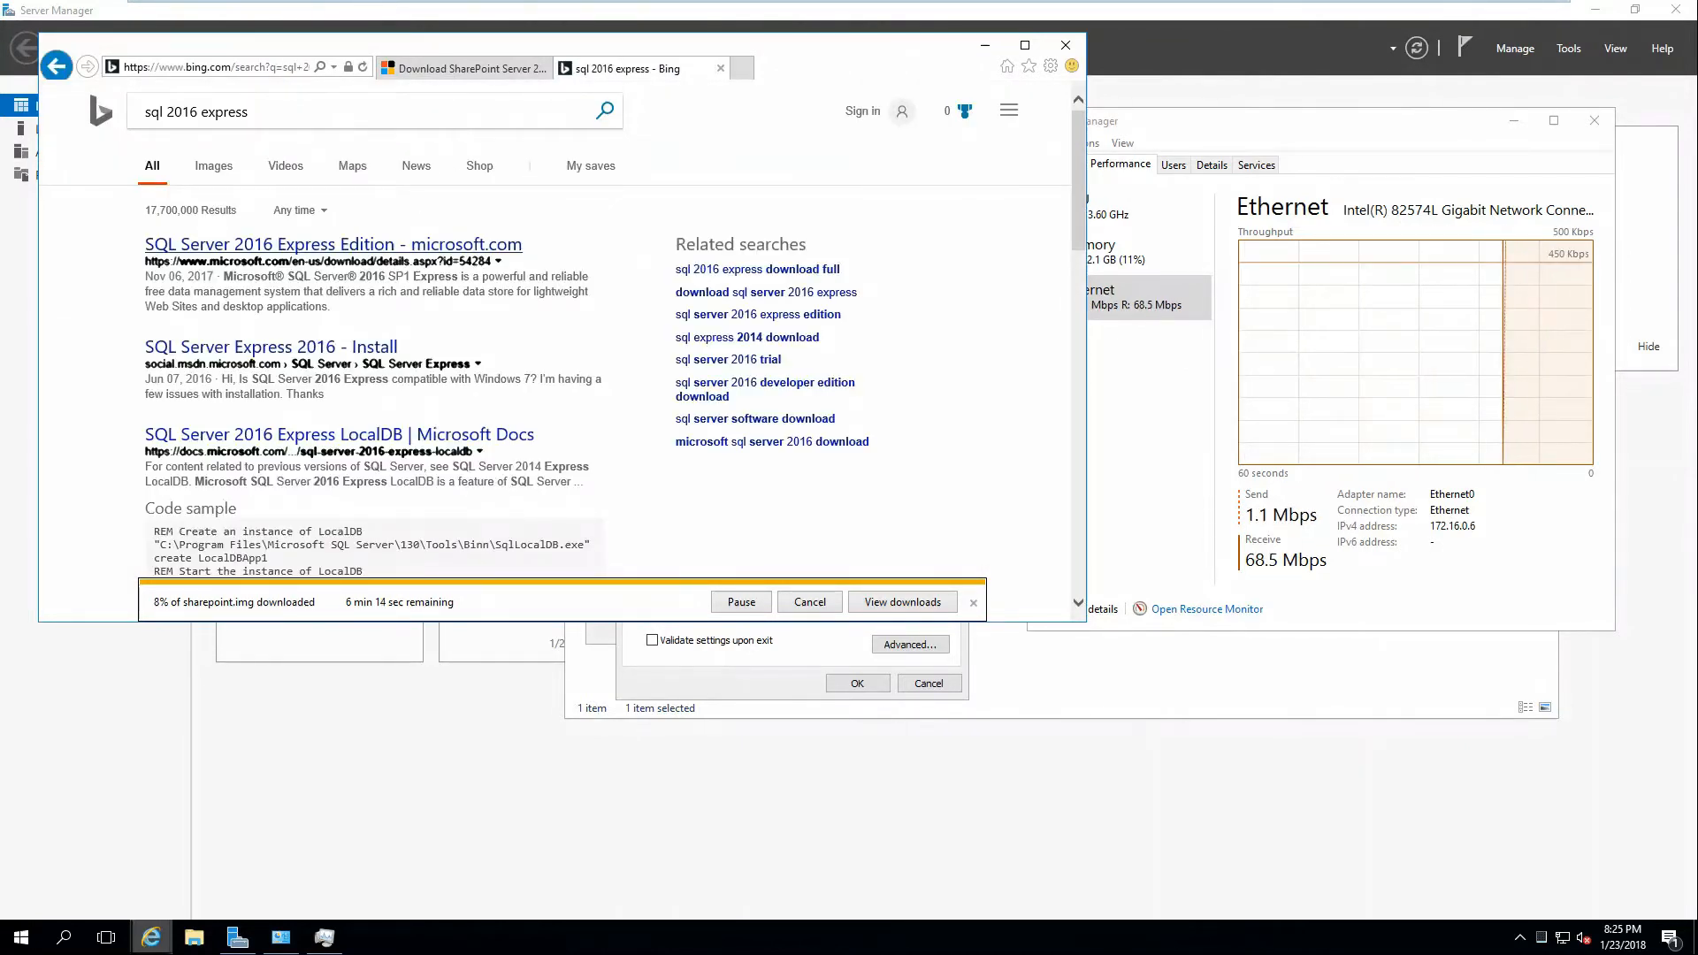
click(403, 247)
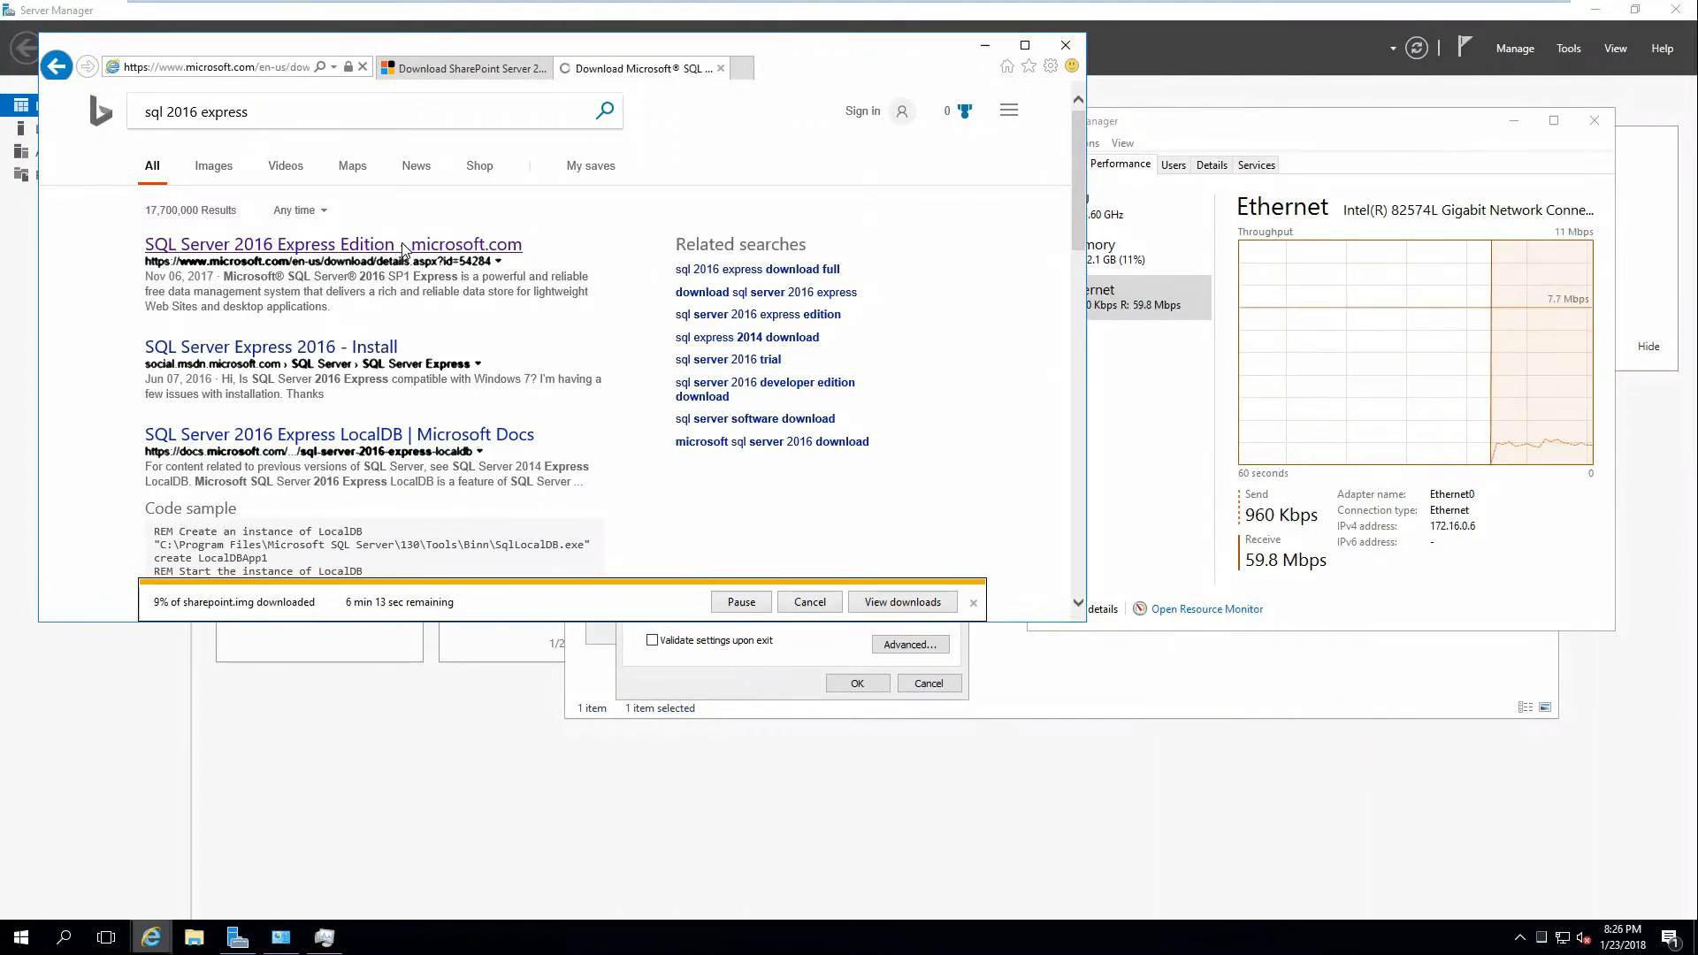
scroll(371, 292, down, 3)
click(219, 408)
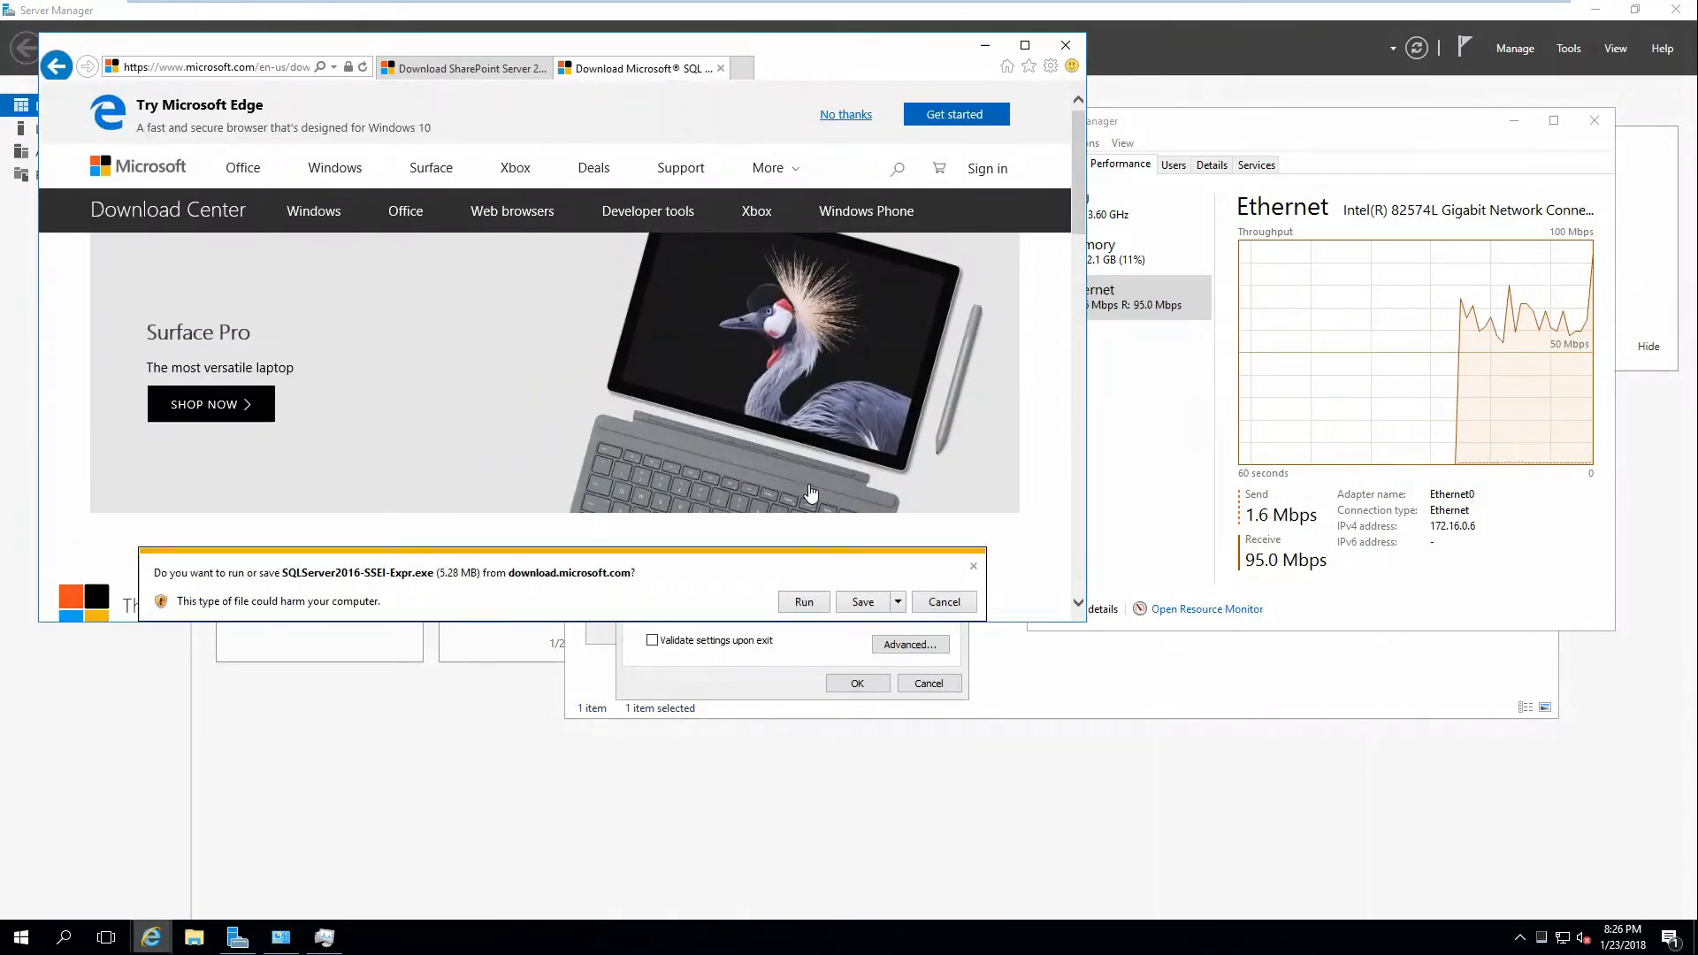
click(802, 604)
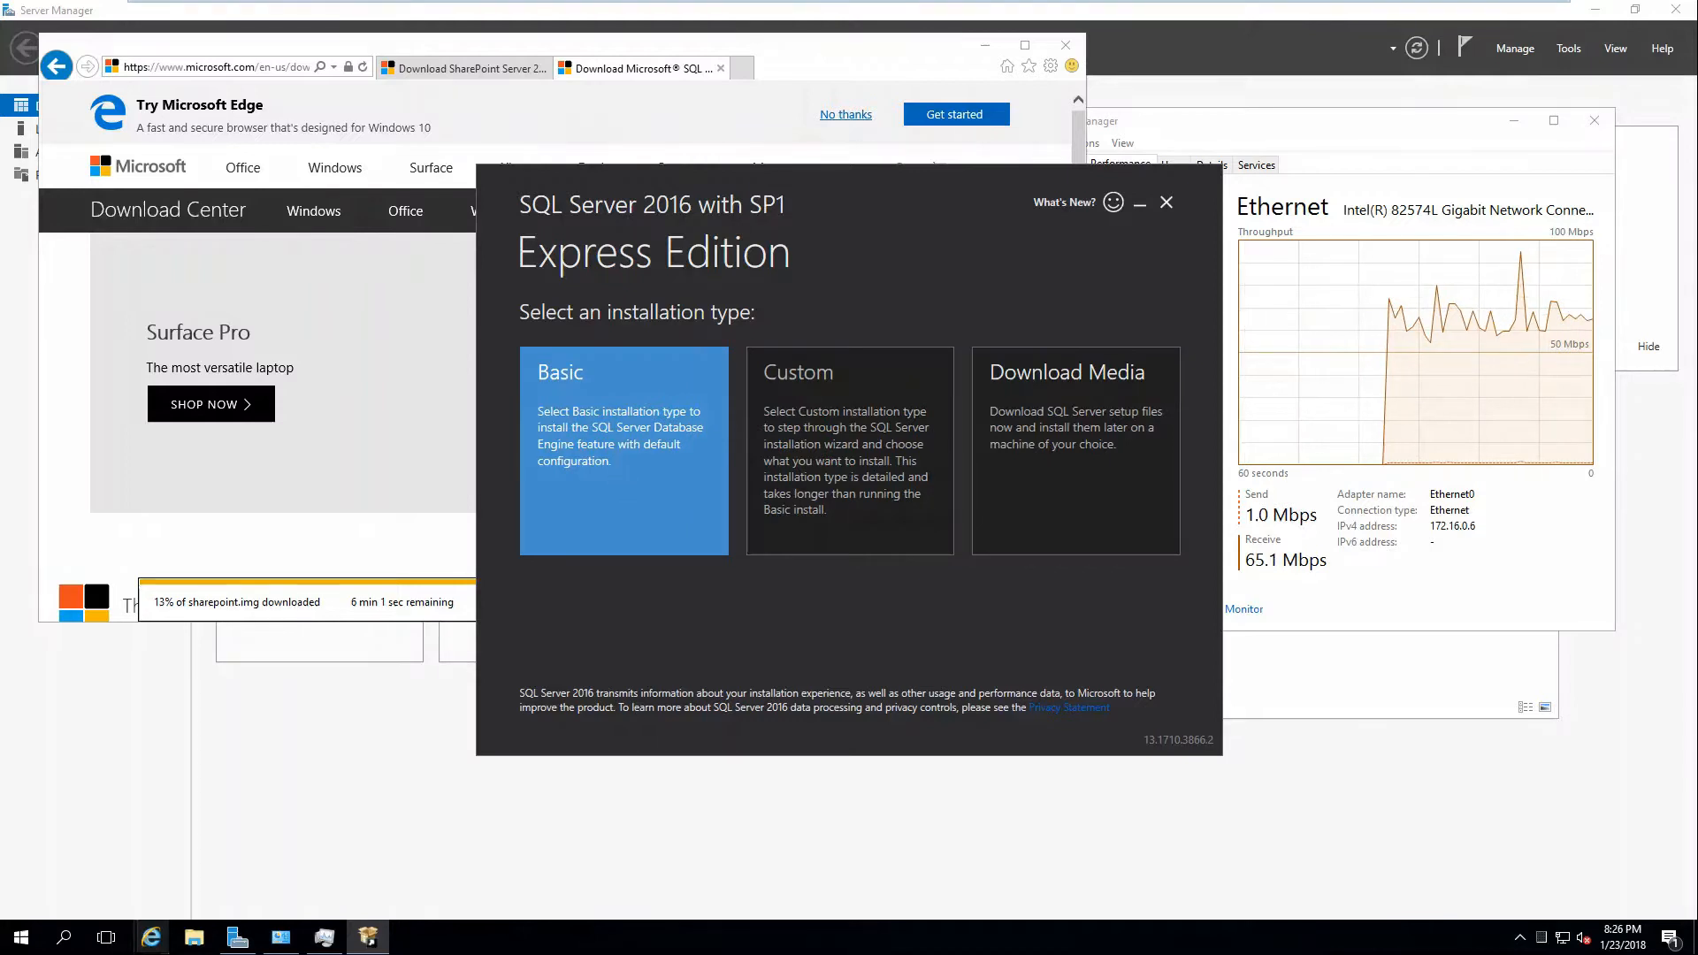
Start a Basic SQL Server 2016 Express install to the default location, accepting the license terms.
click(617, 472)
click(1119, 686)
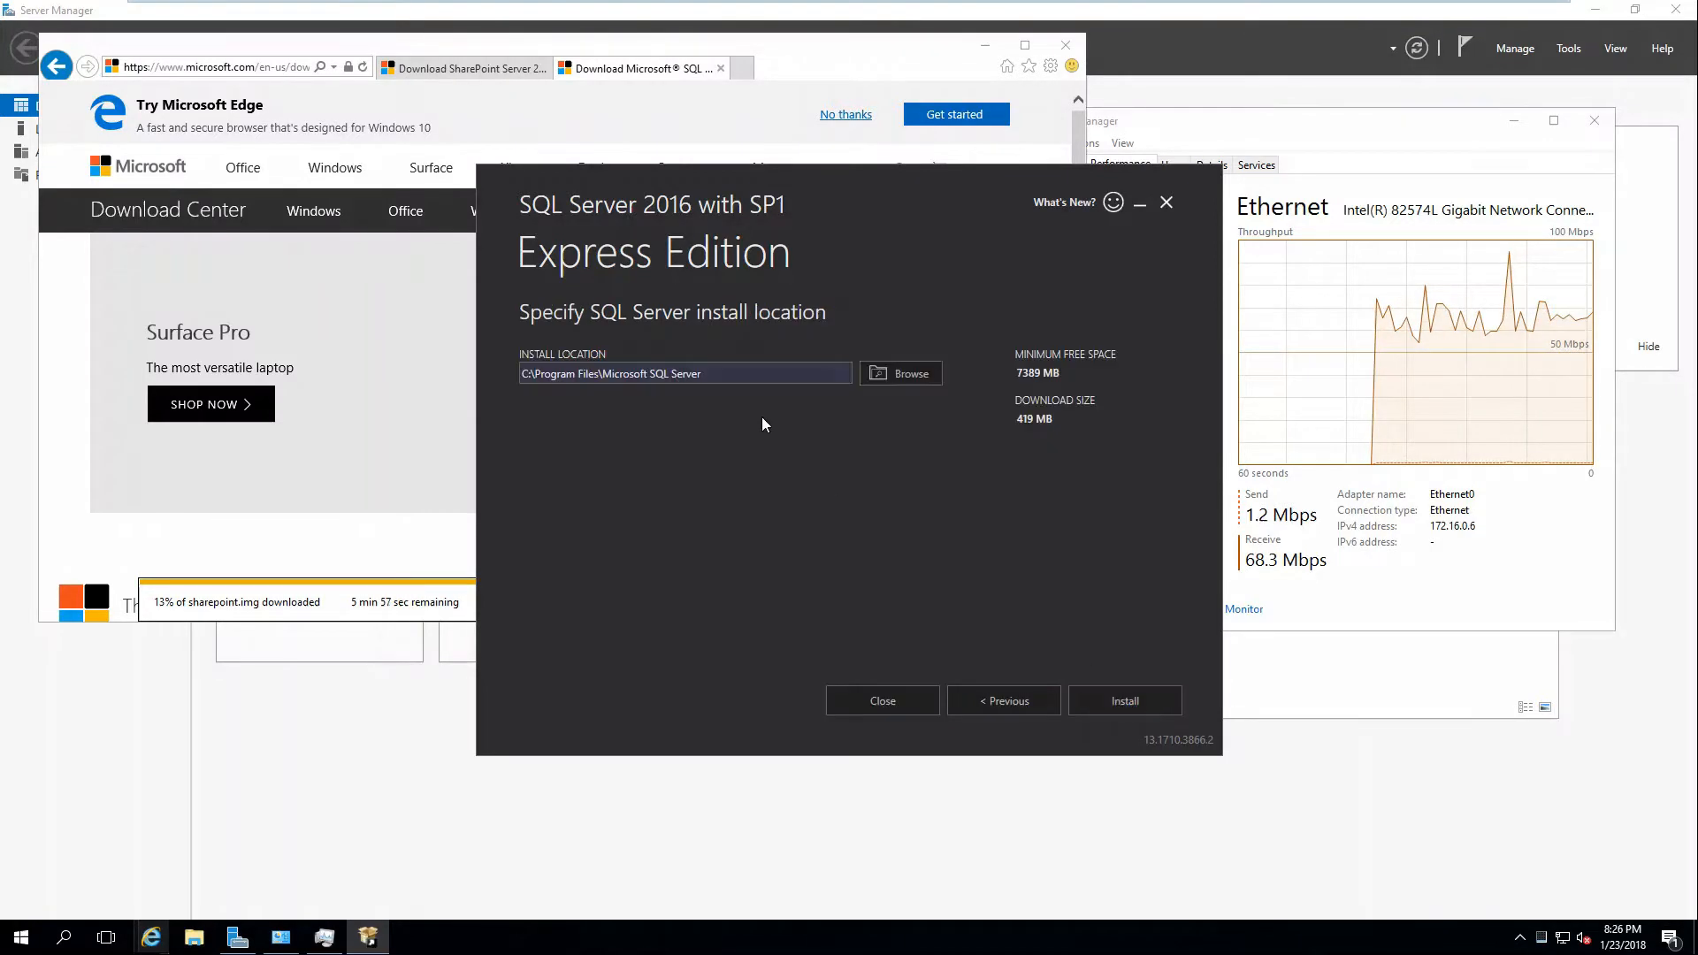
click(1102, 697)
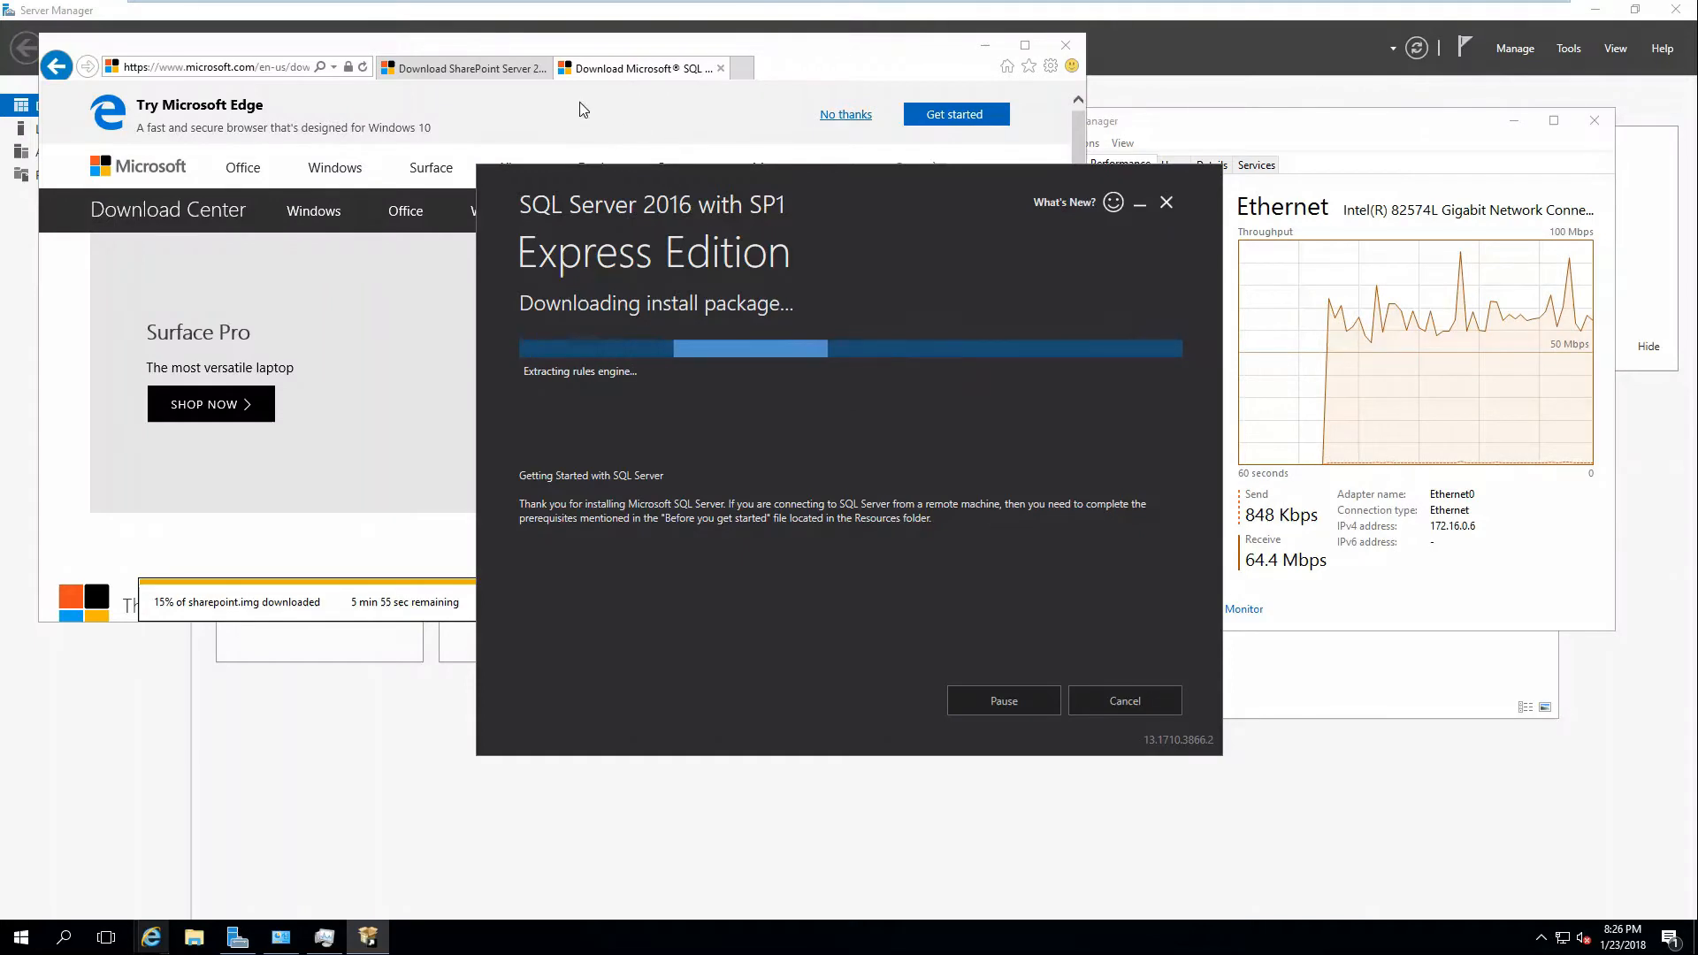
Close the SharePoint download page and browser, keep the downloads list open, and close Server Manager.
click(541, 74)
click(544, 69)
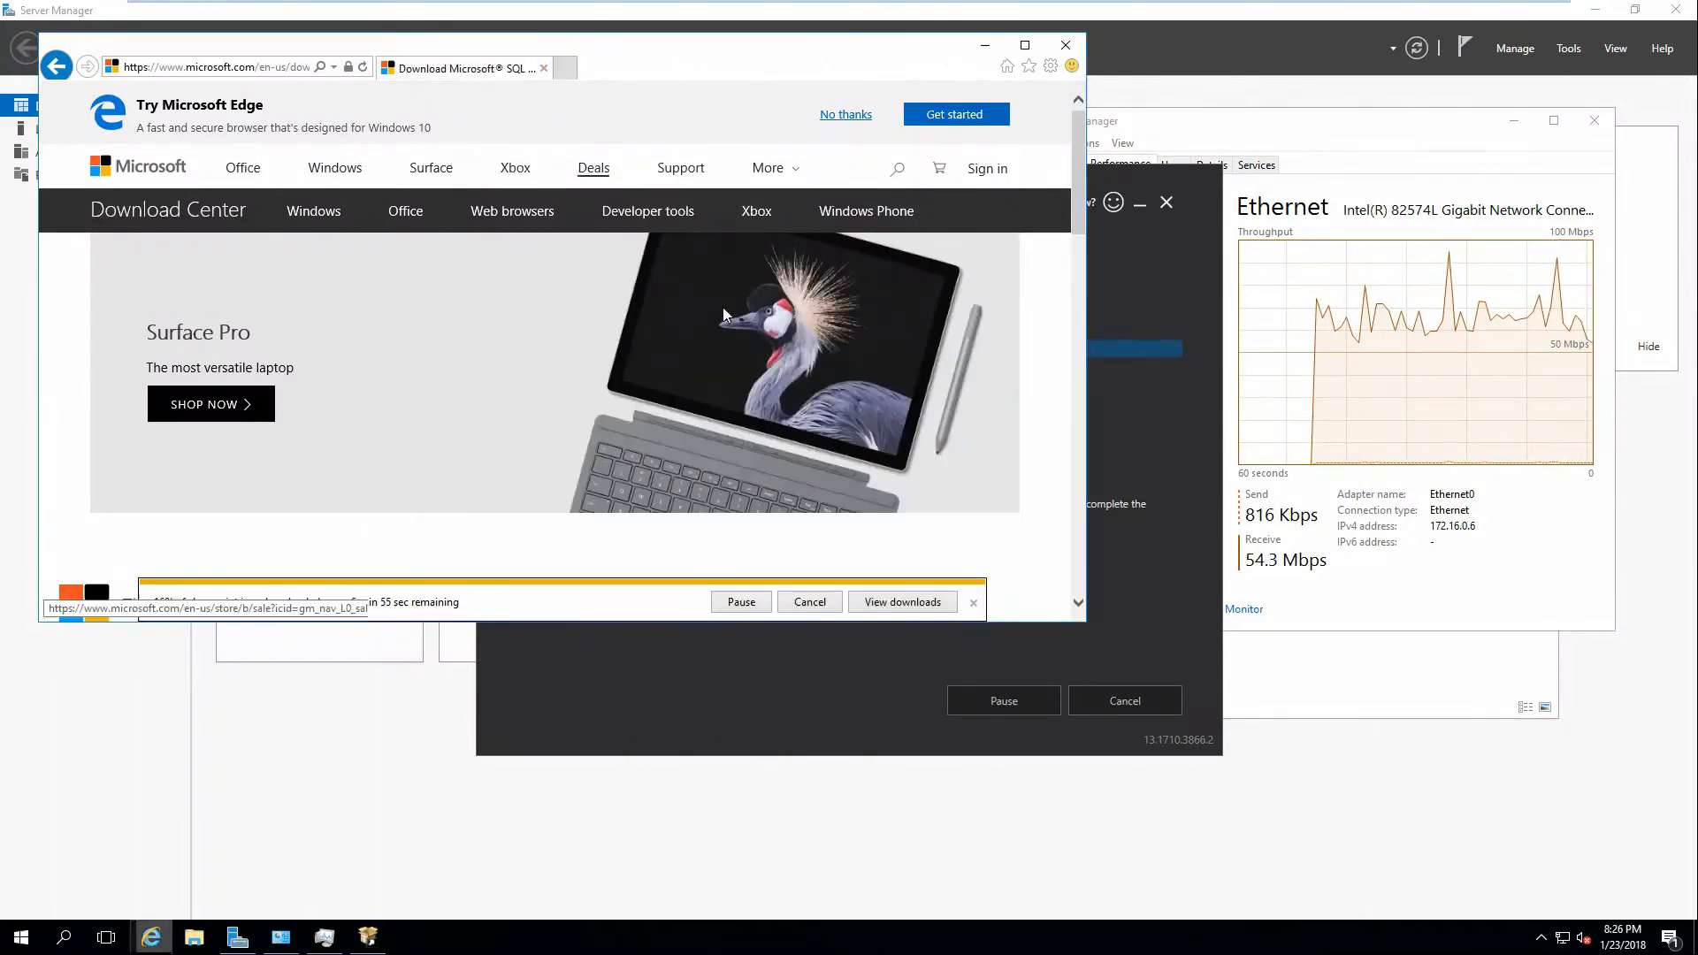
click(931, 602)
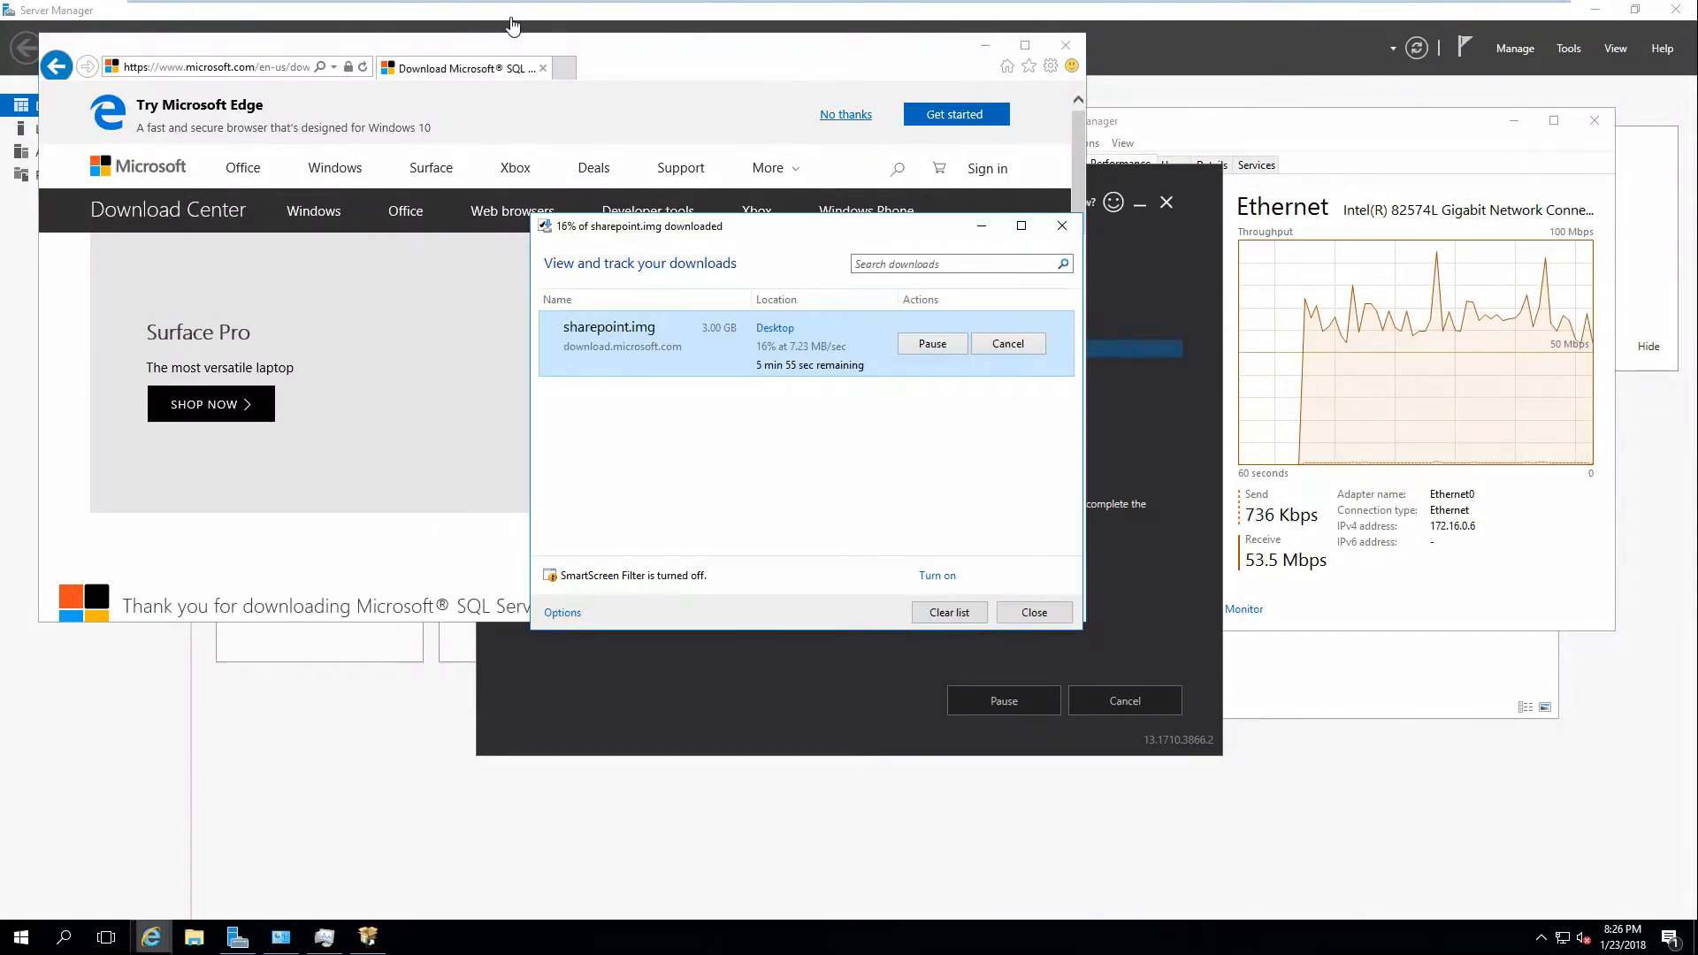
click(543, 69)
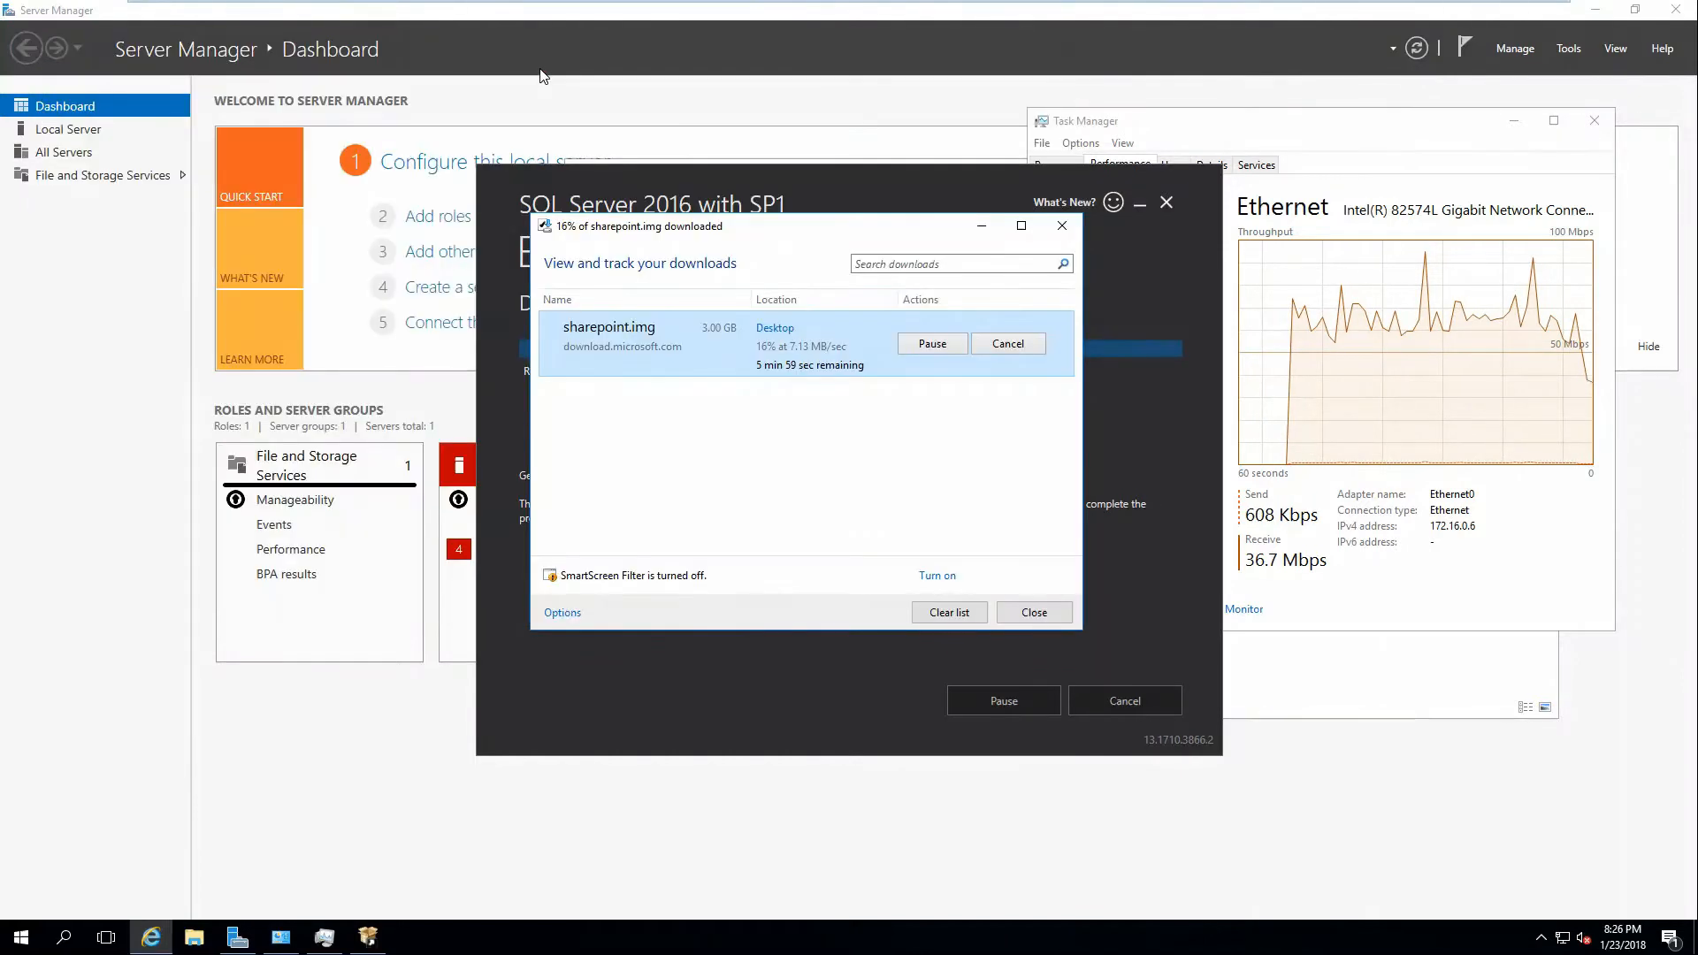
drag(409, 308, 330, 329)
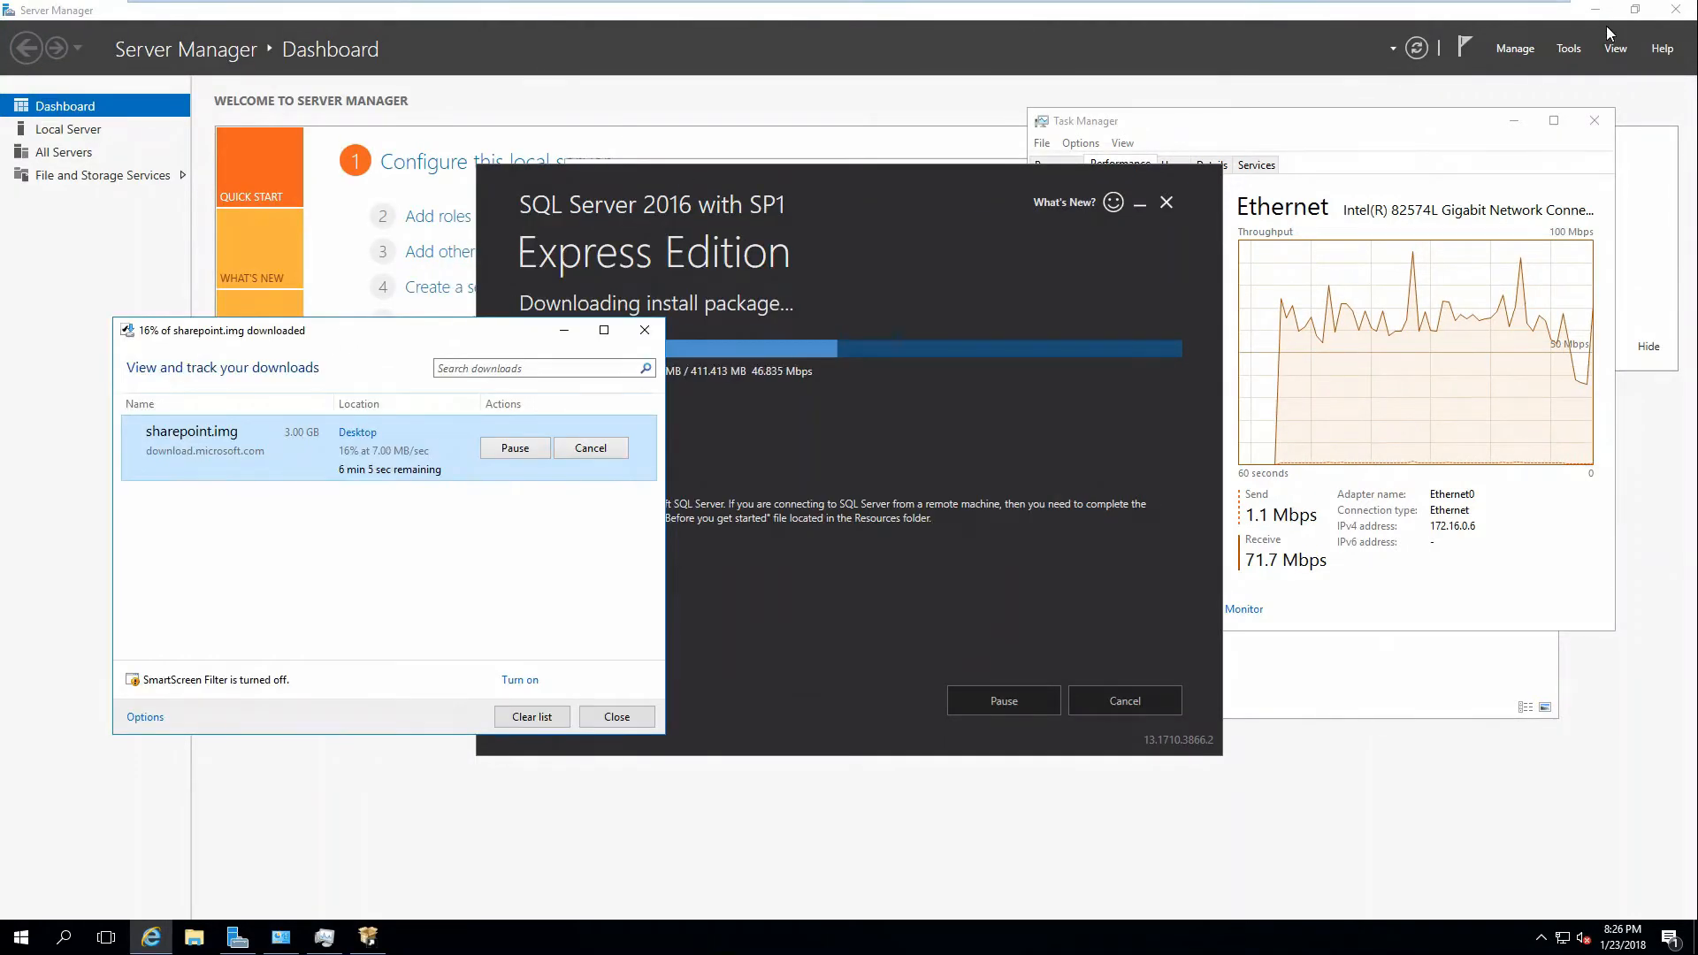
click(1675, 9)
drag(938, 184, 909, 122)
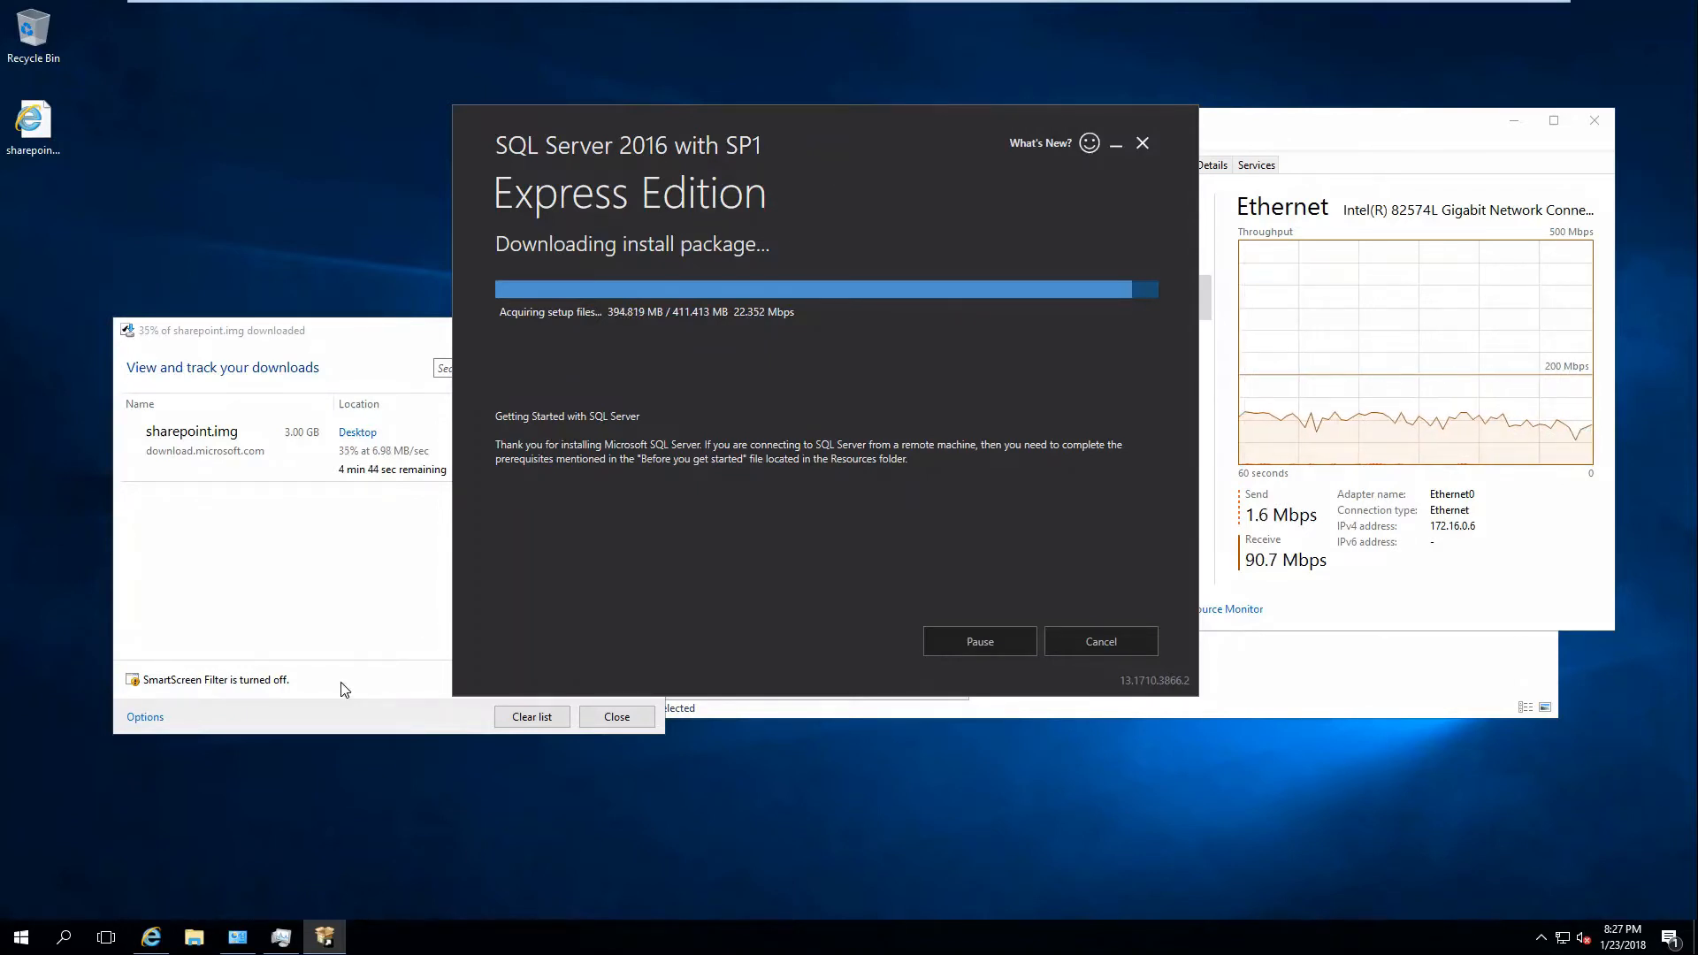
In a new Internet Explorer window, search Google for 'sql 2016 ssms'.
right_click(152, 942)
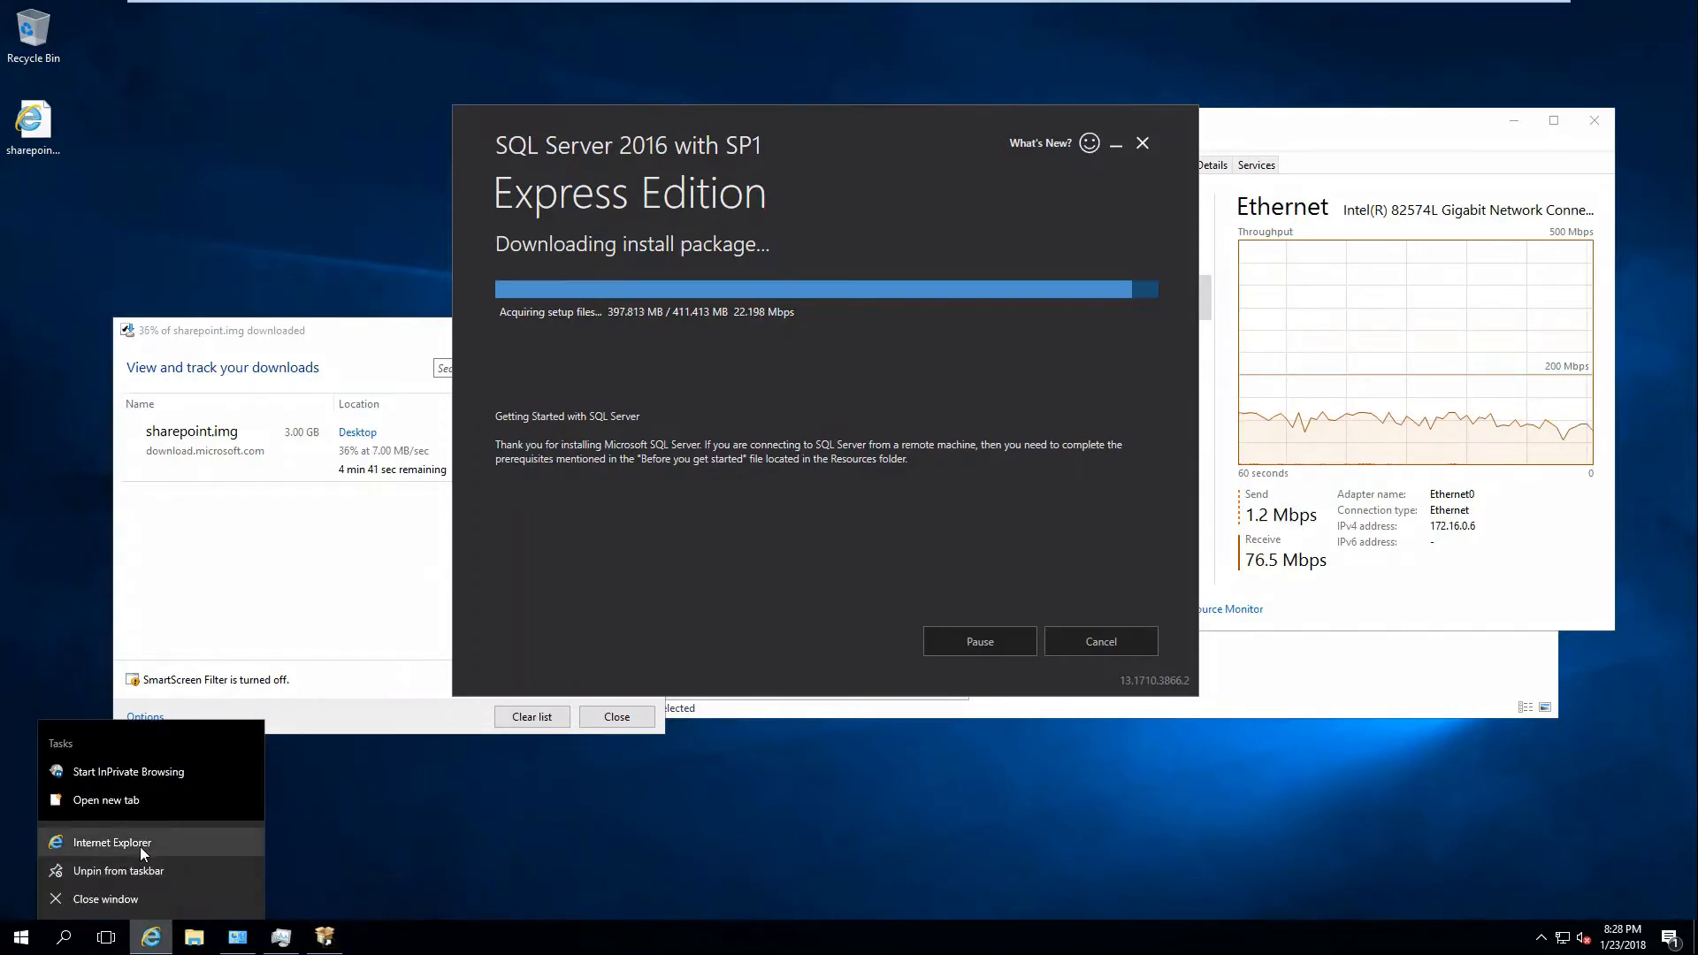
click(139, 847)
click(249, 68)
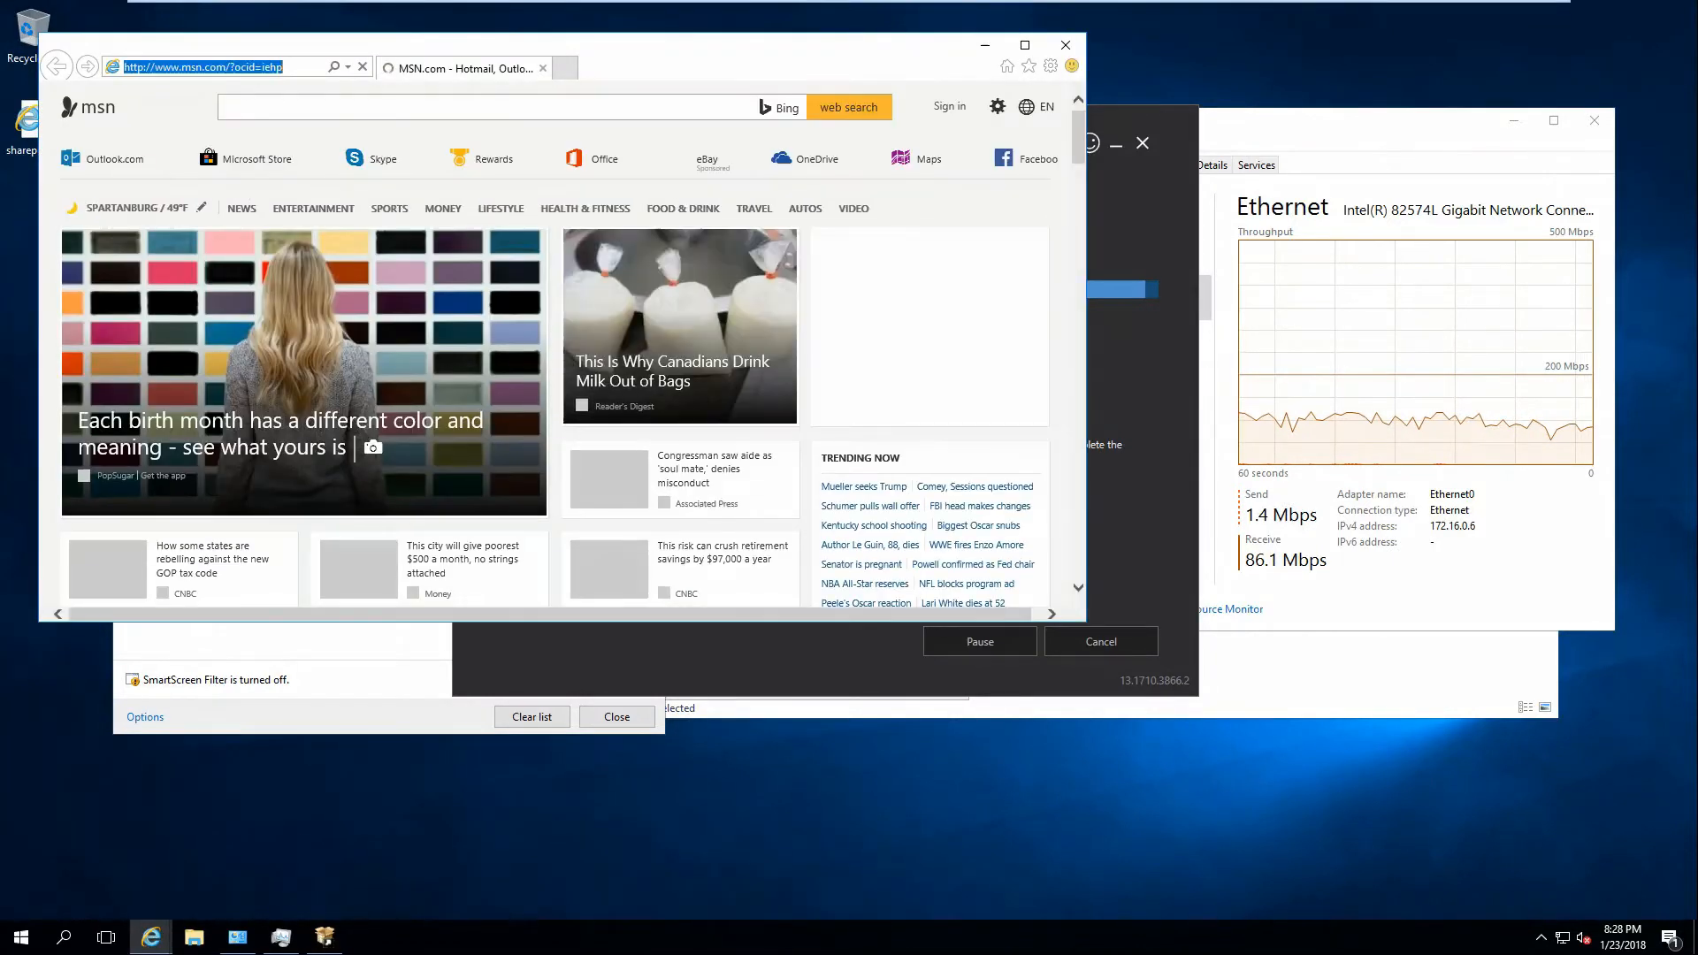
text(google.com/)
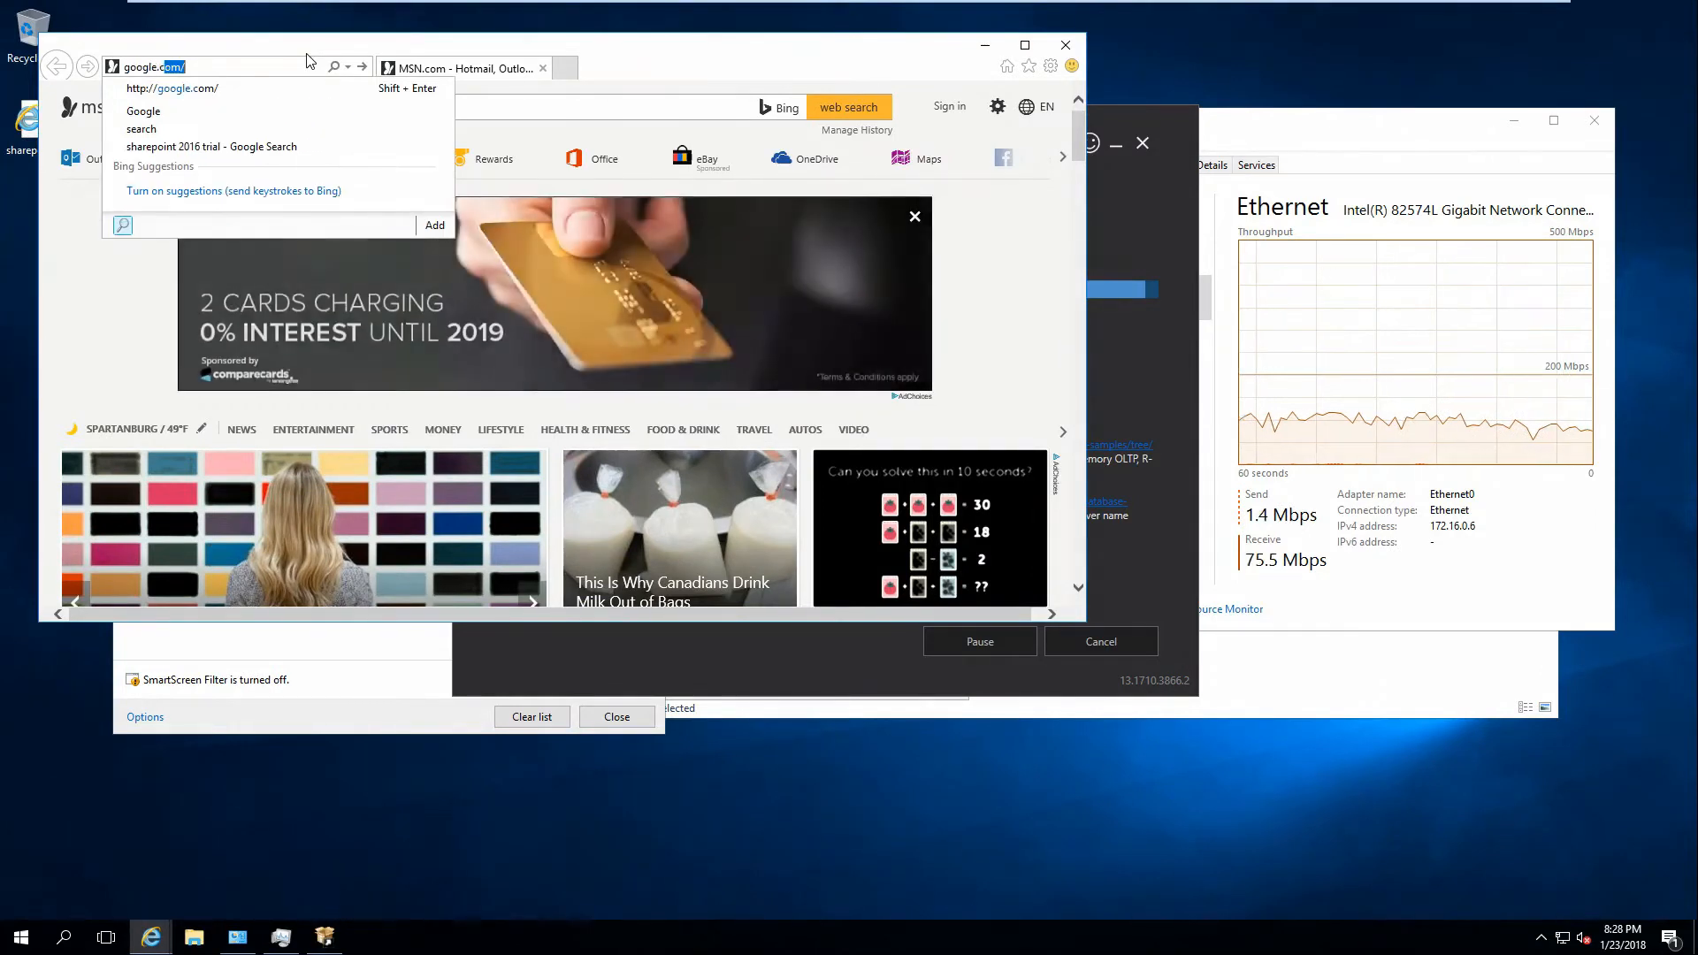
key(Return)
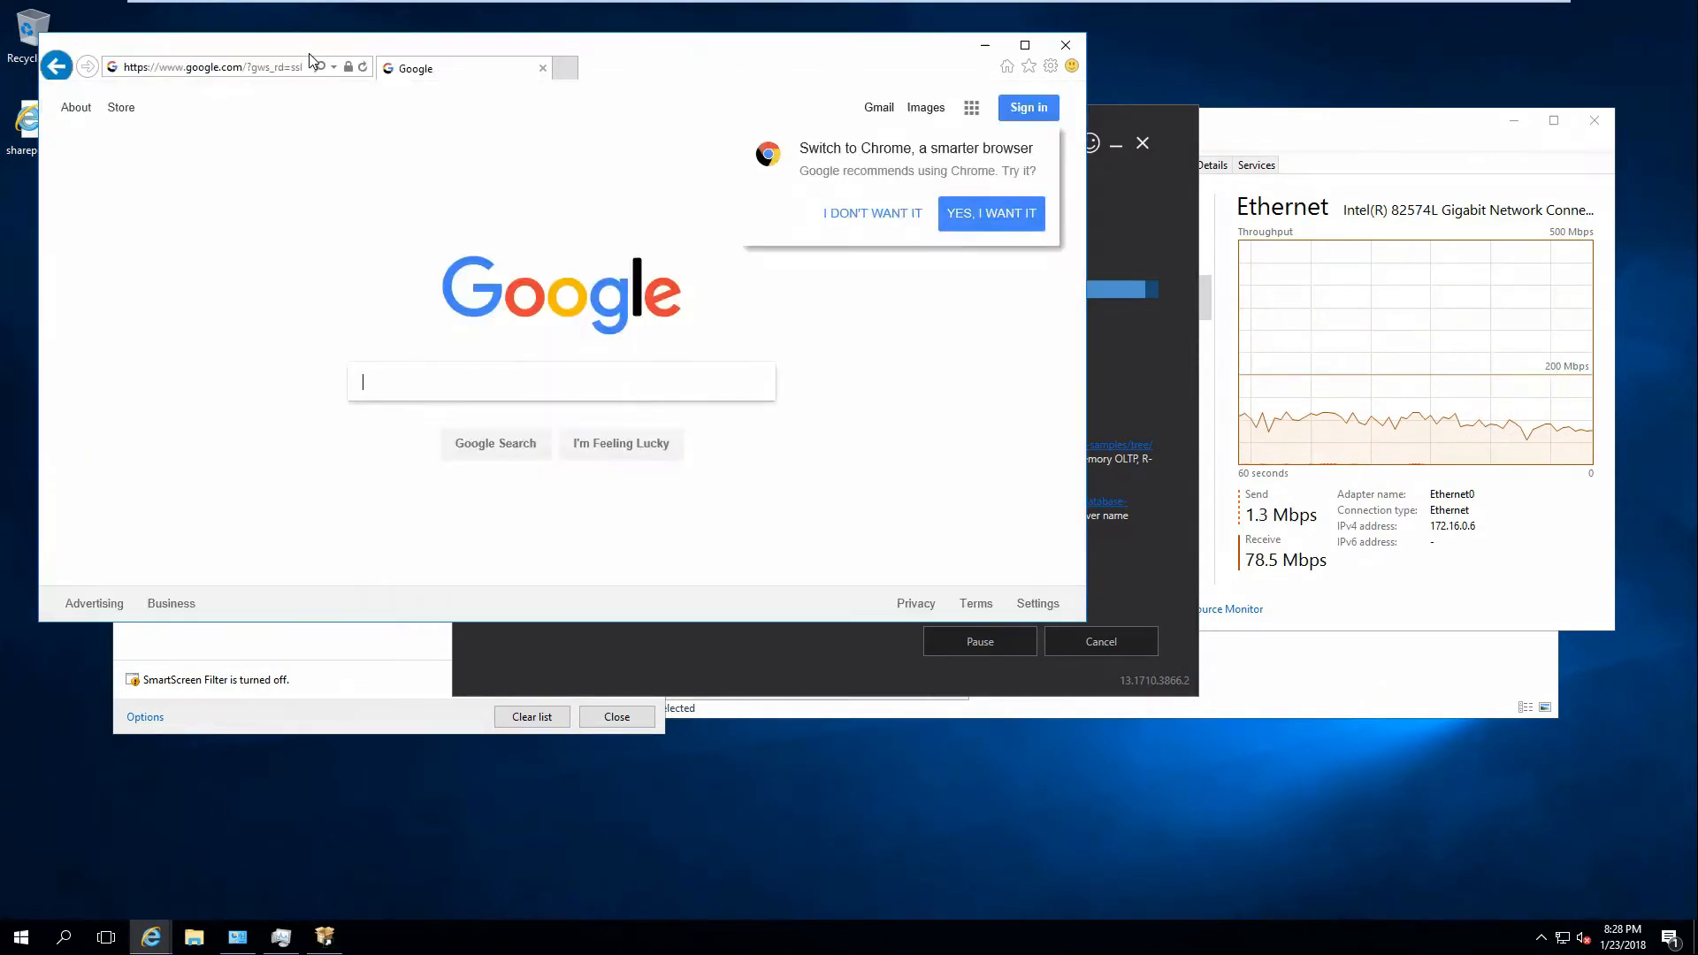
text(sql 2016 )
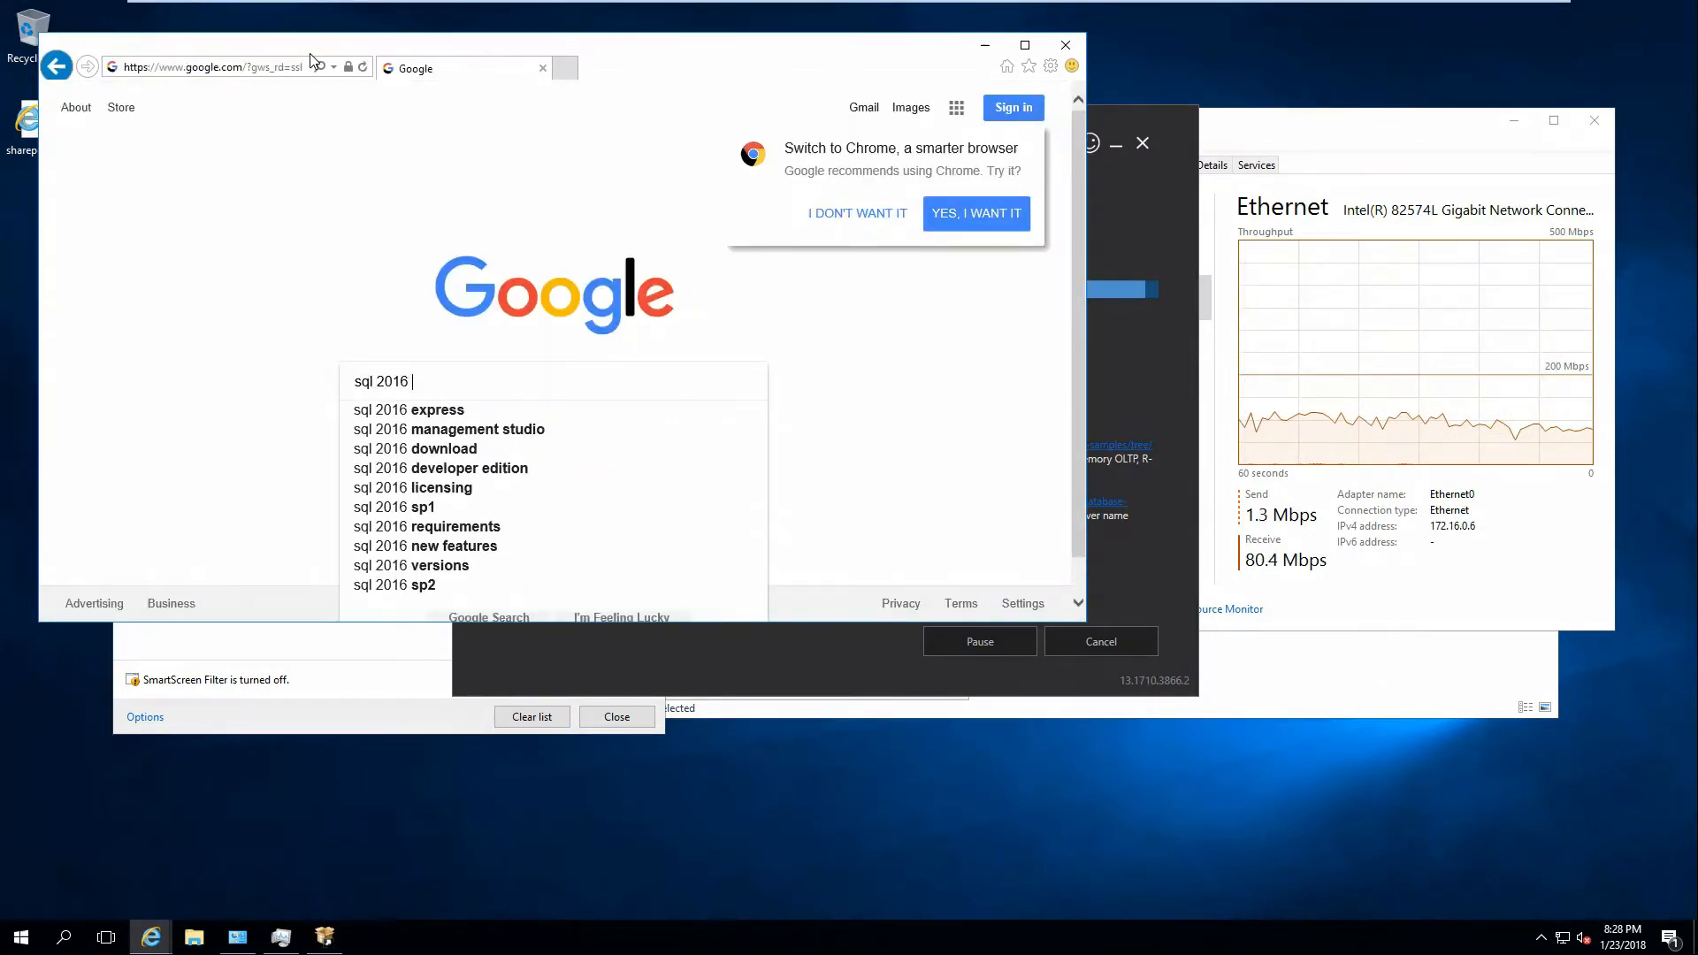
text(ssms)
key(Return)
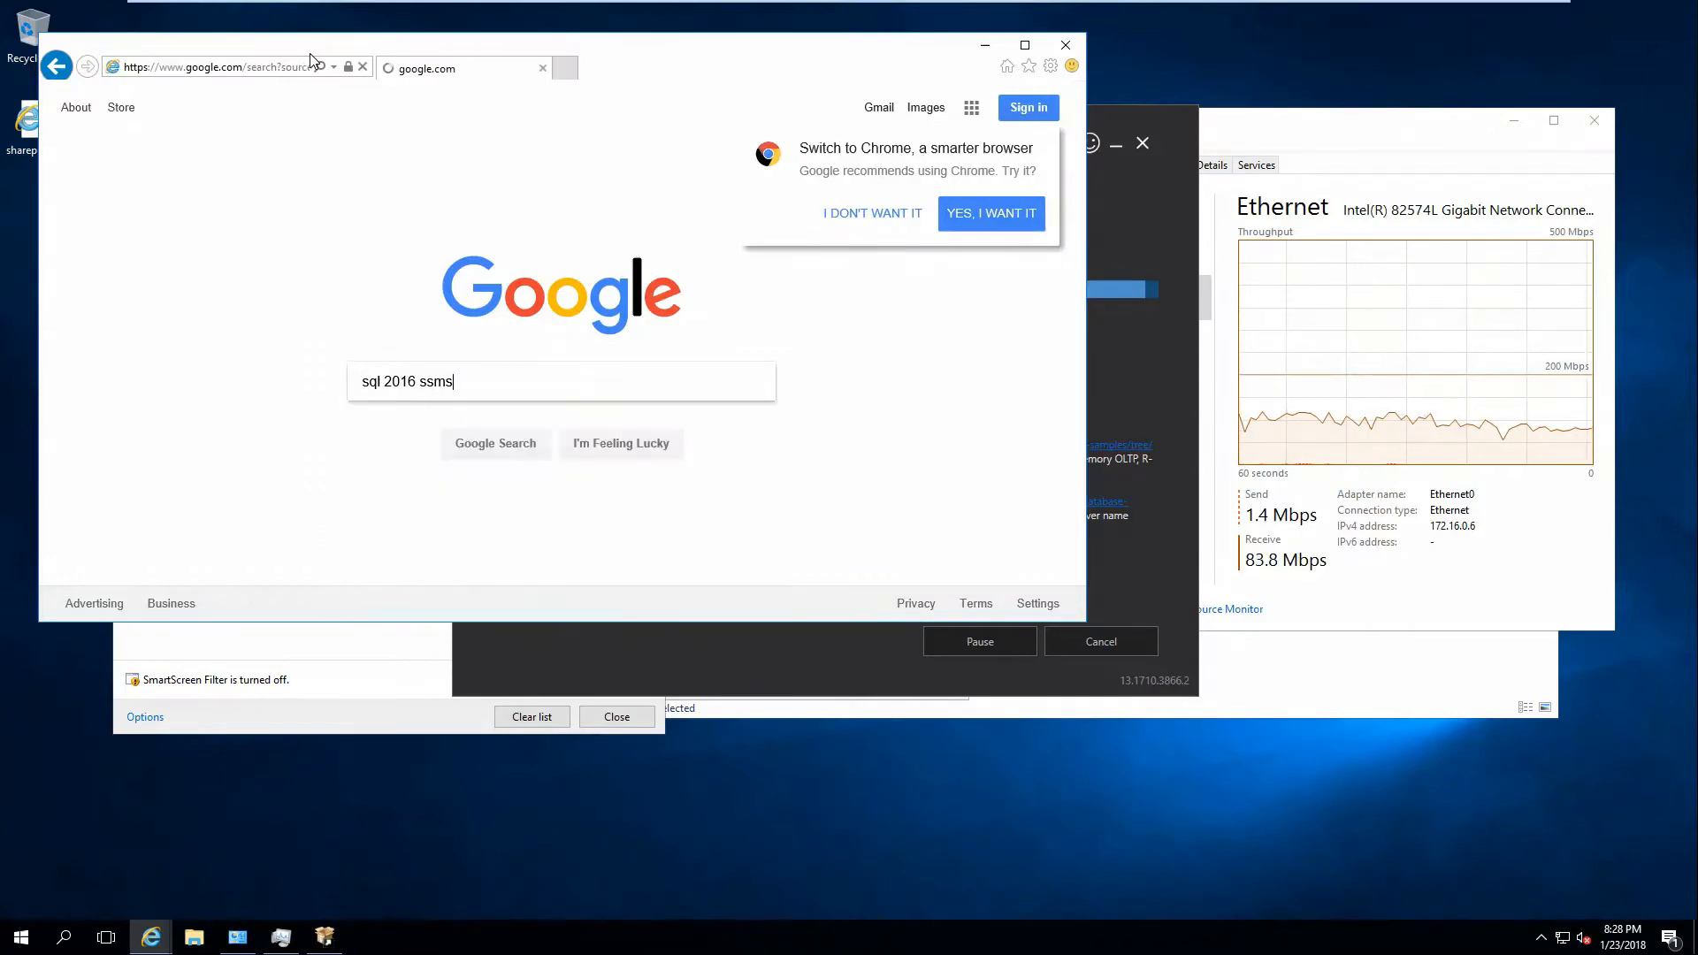
Save the SSMS 17.4 setup from the Docs page, keep the downloads list, and close the browser.
click(429, 244)
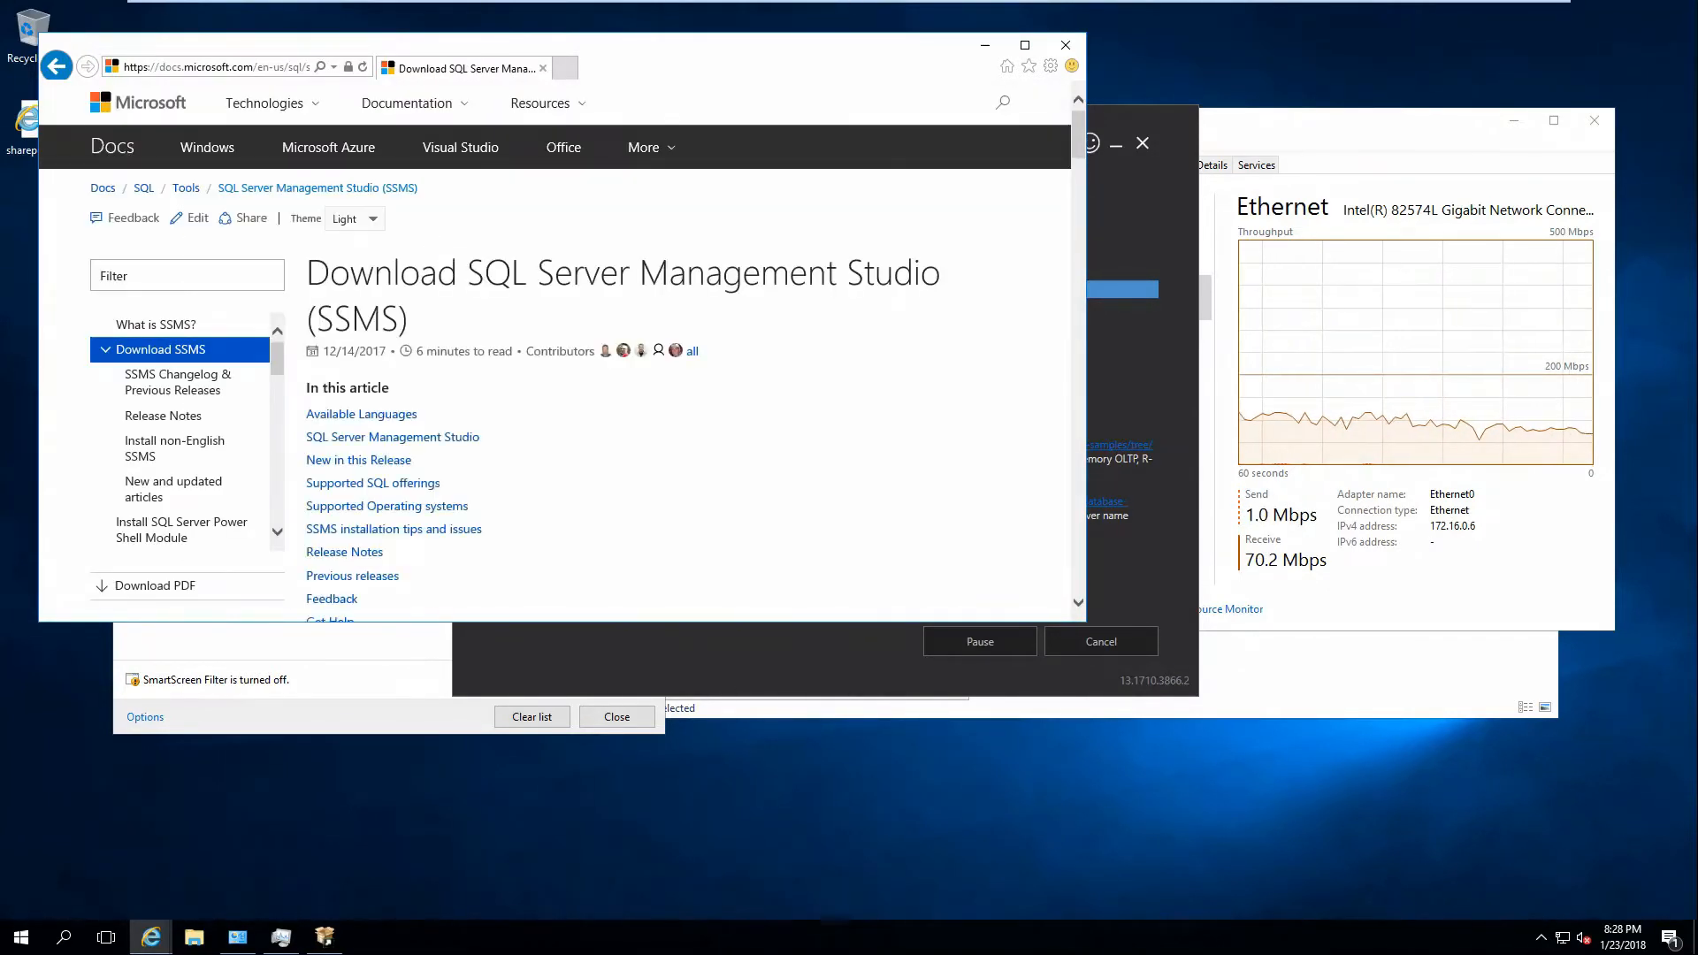
scroll(559, 334, down, 3)
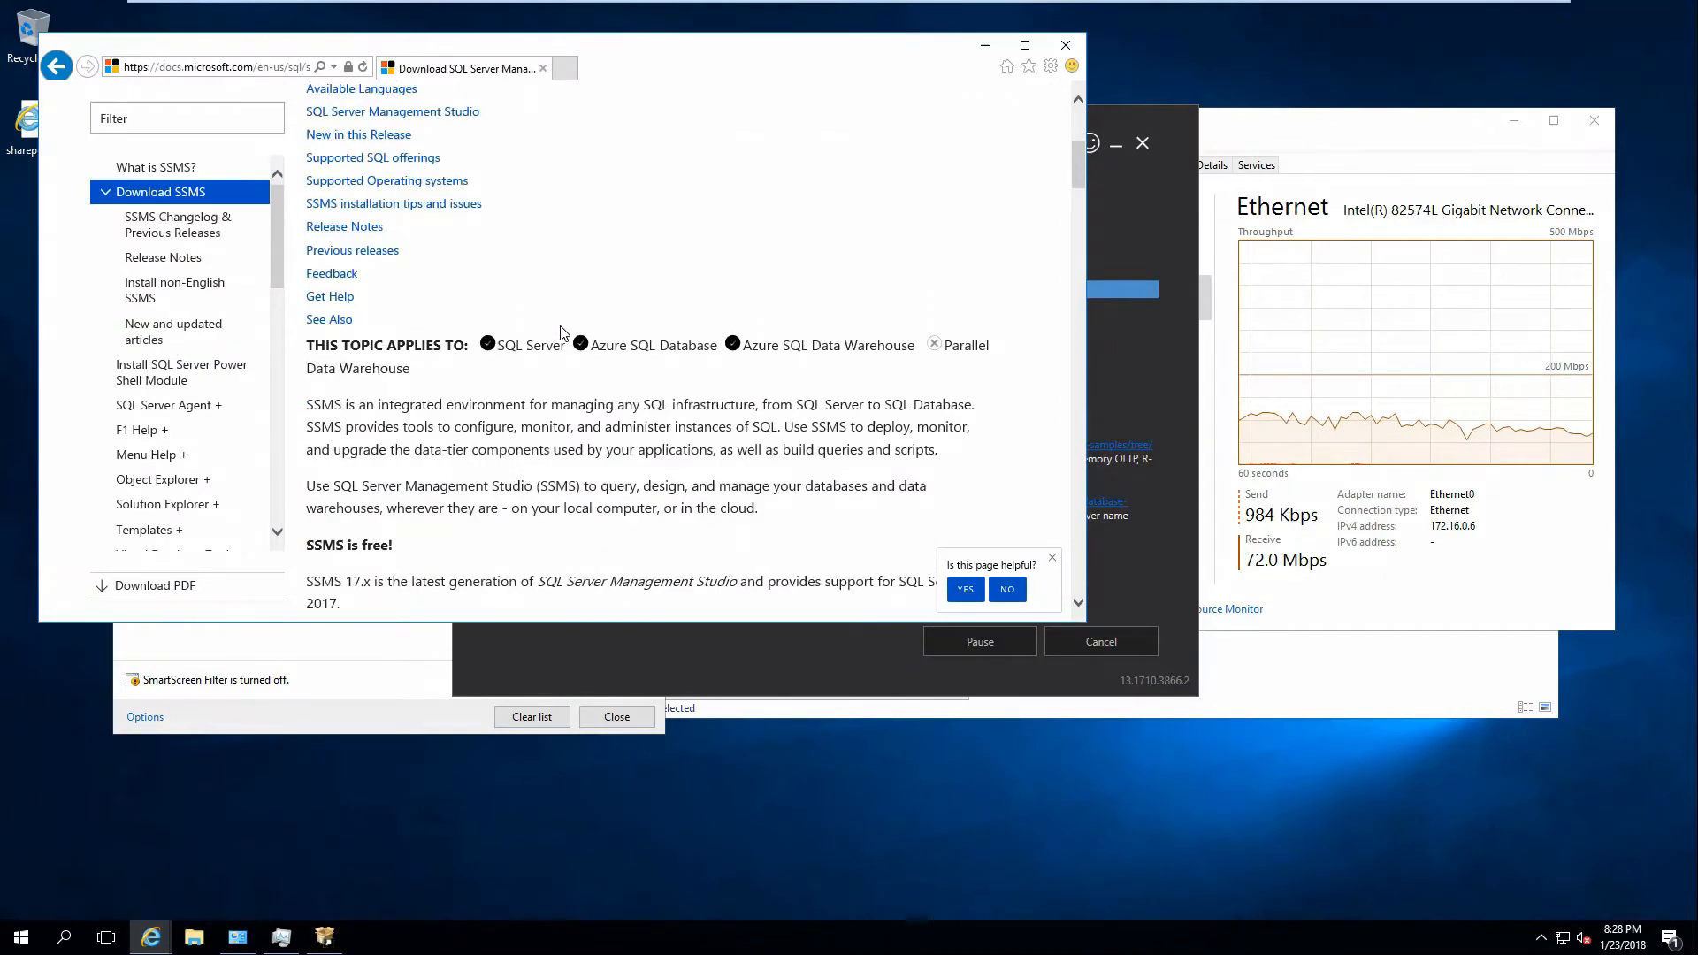
scroll(561, 333, down, 3)
click(526, 323)
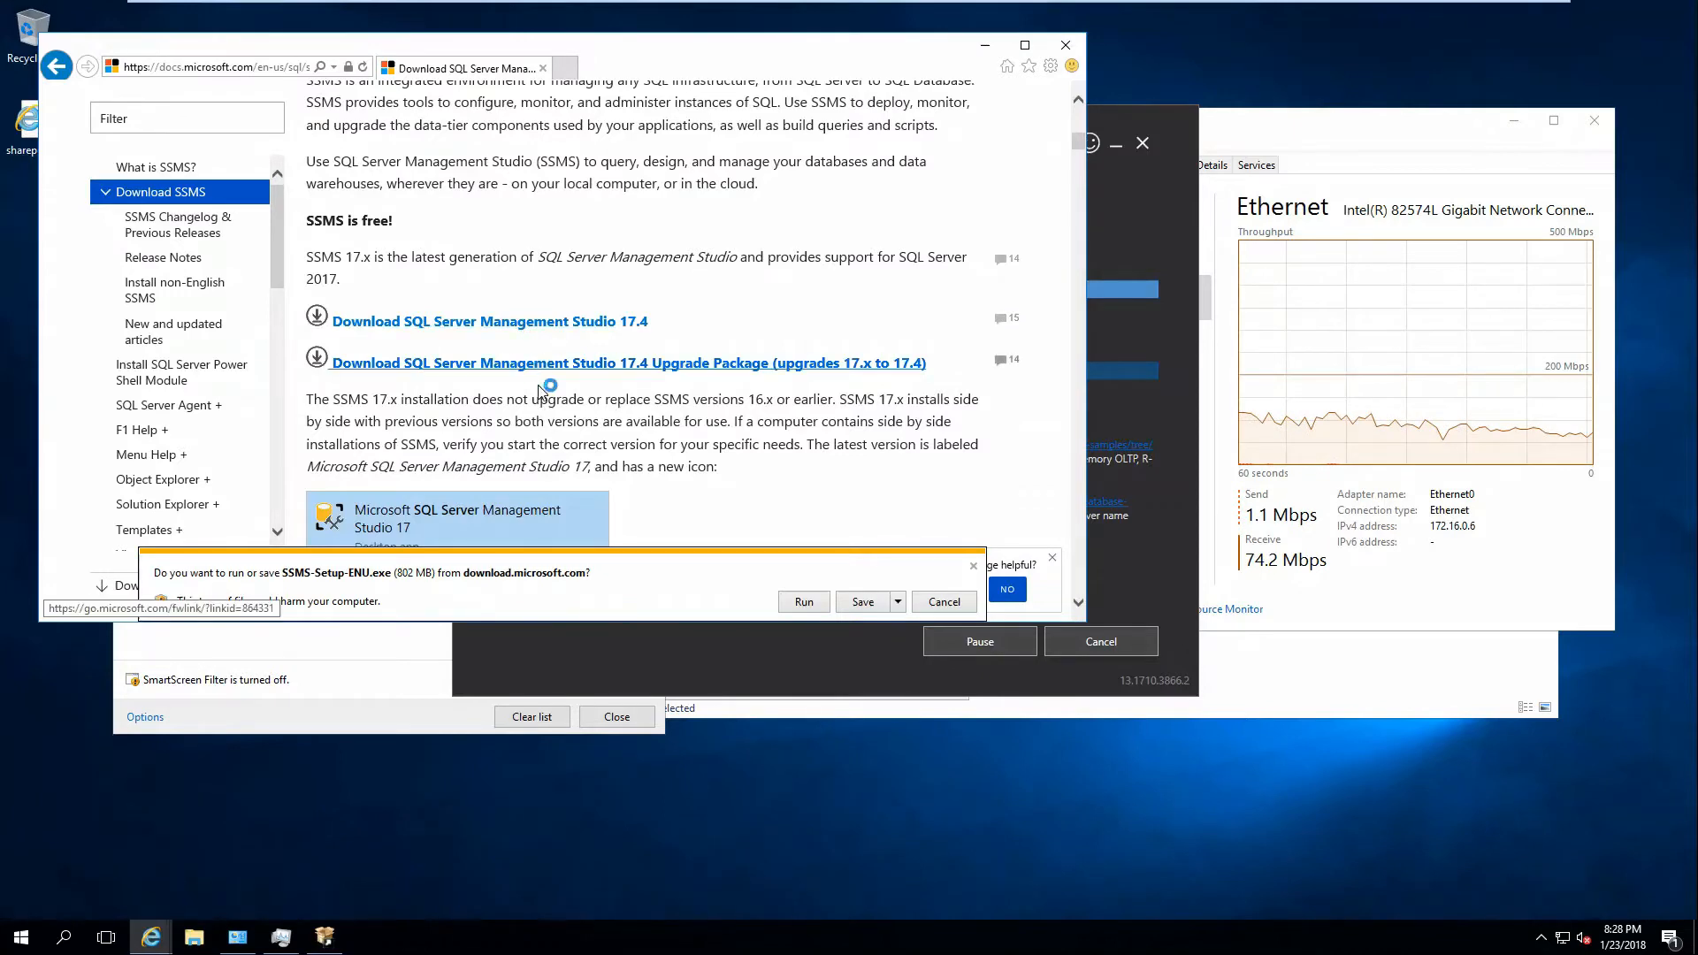
click(863, 602)
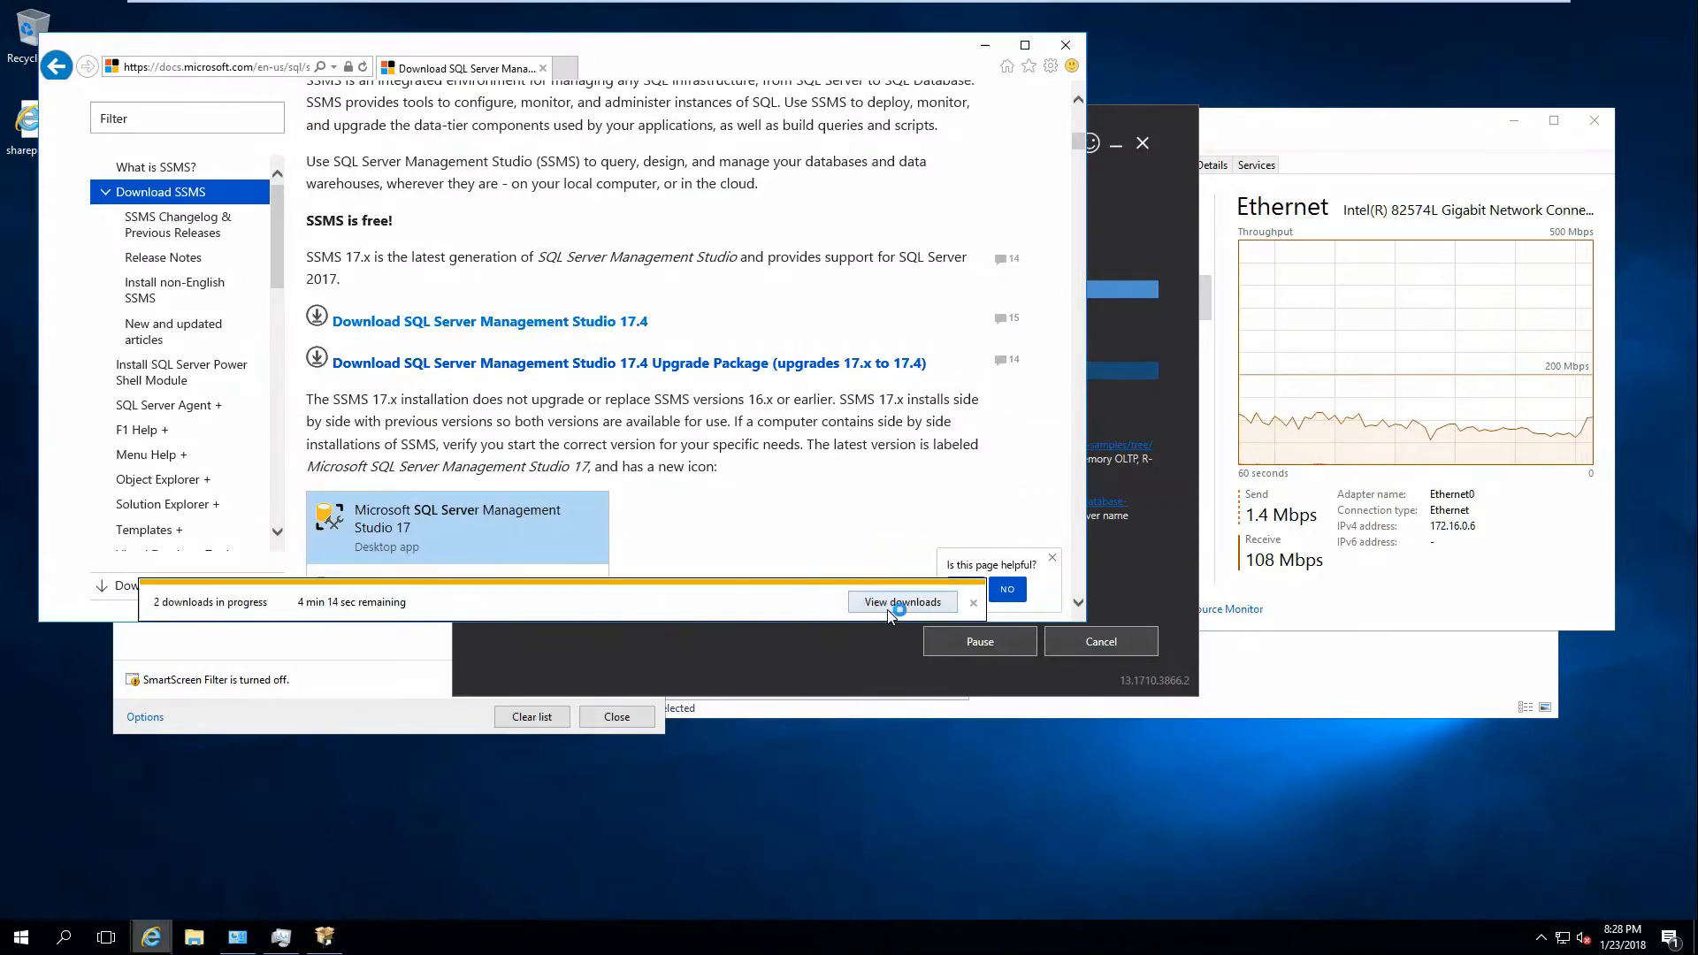
click(891, 609)
click(1045, 50)
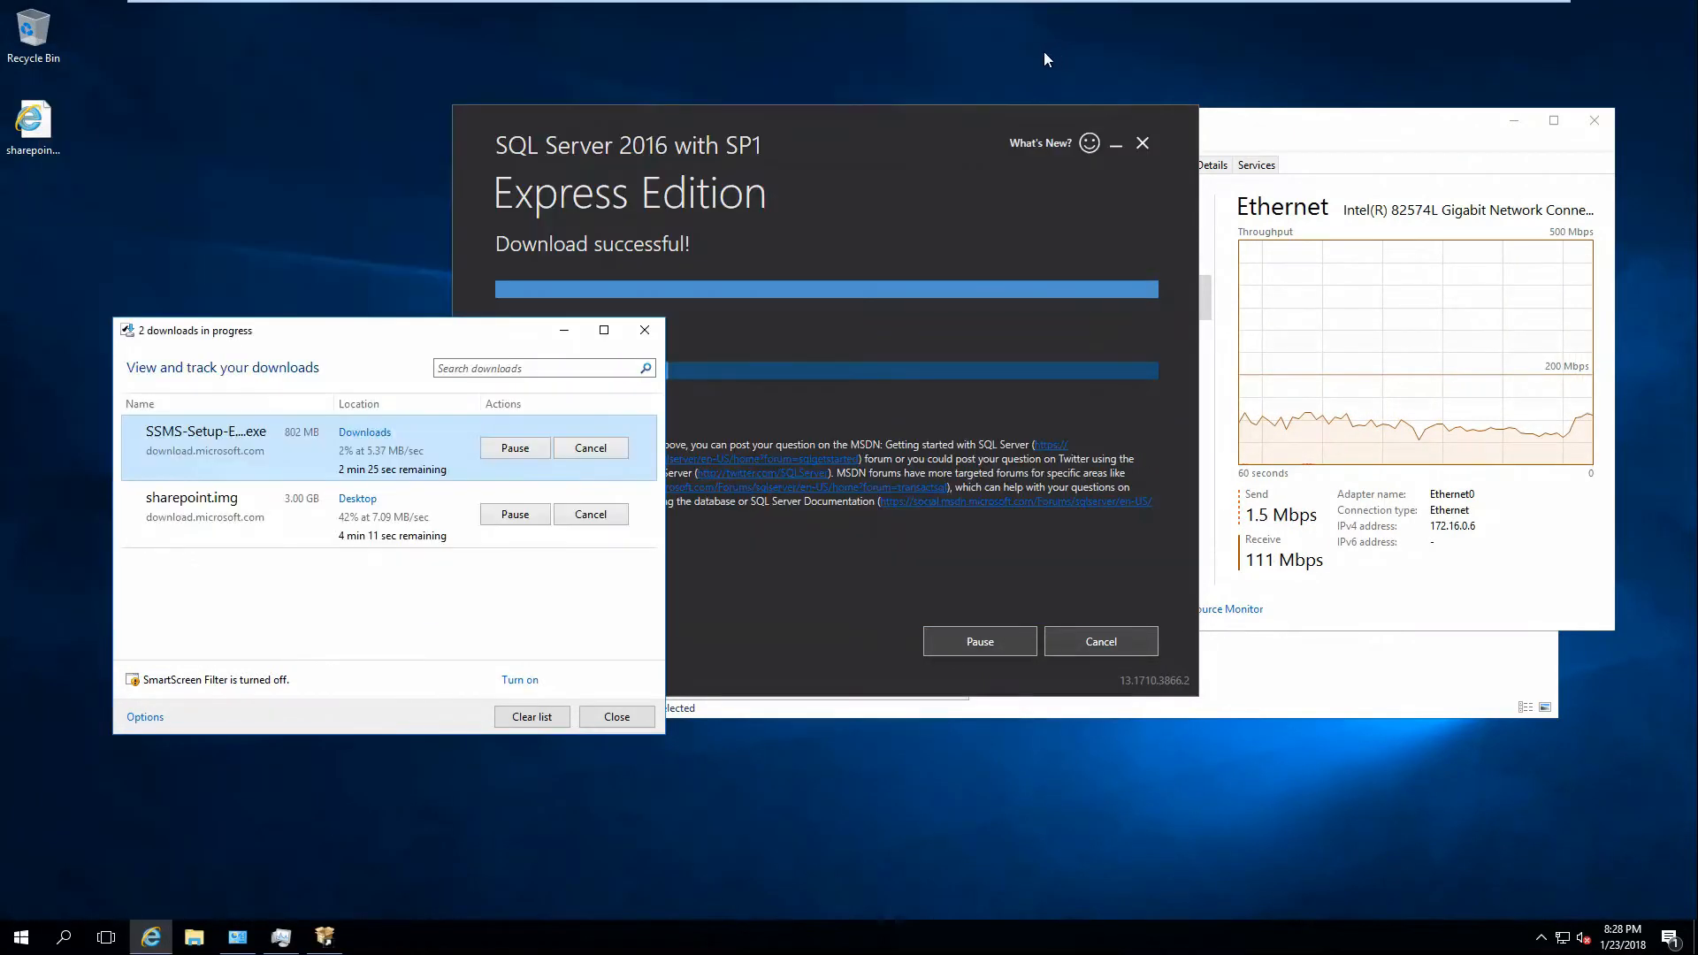
click(826, 195)
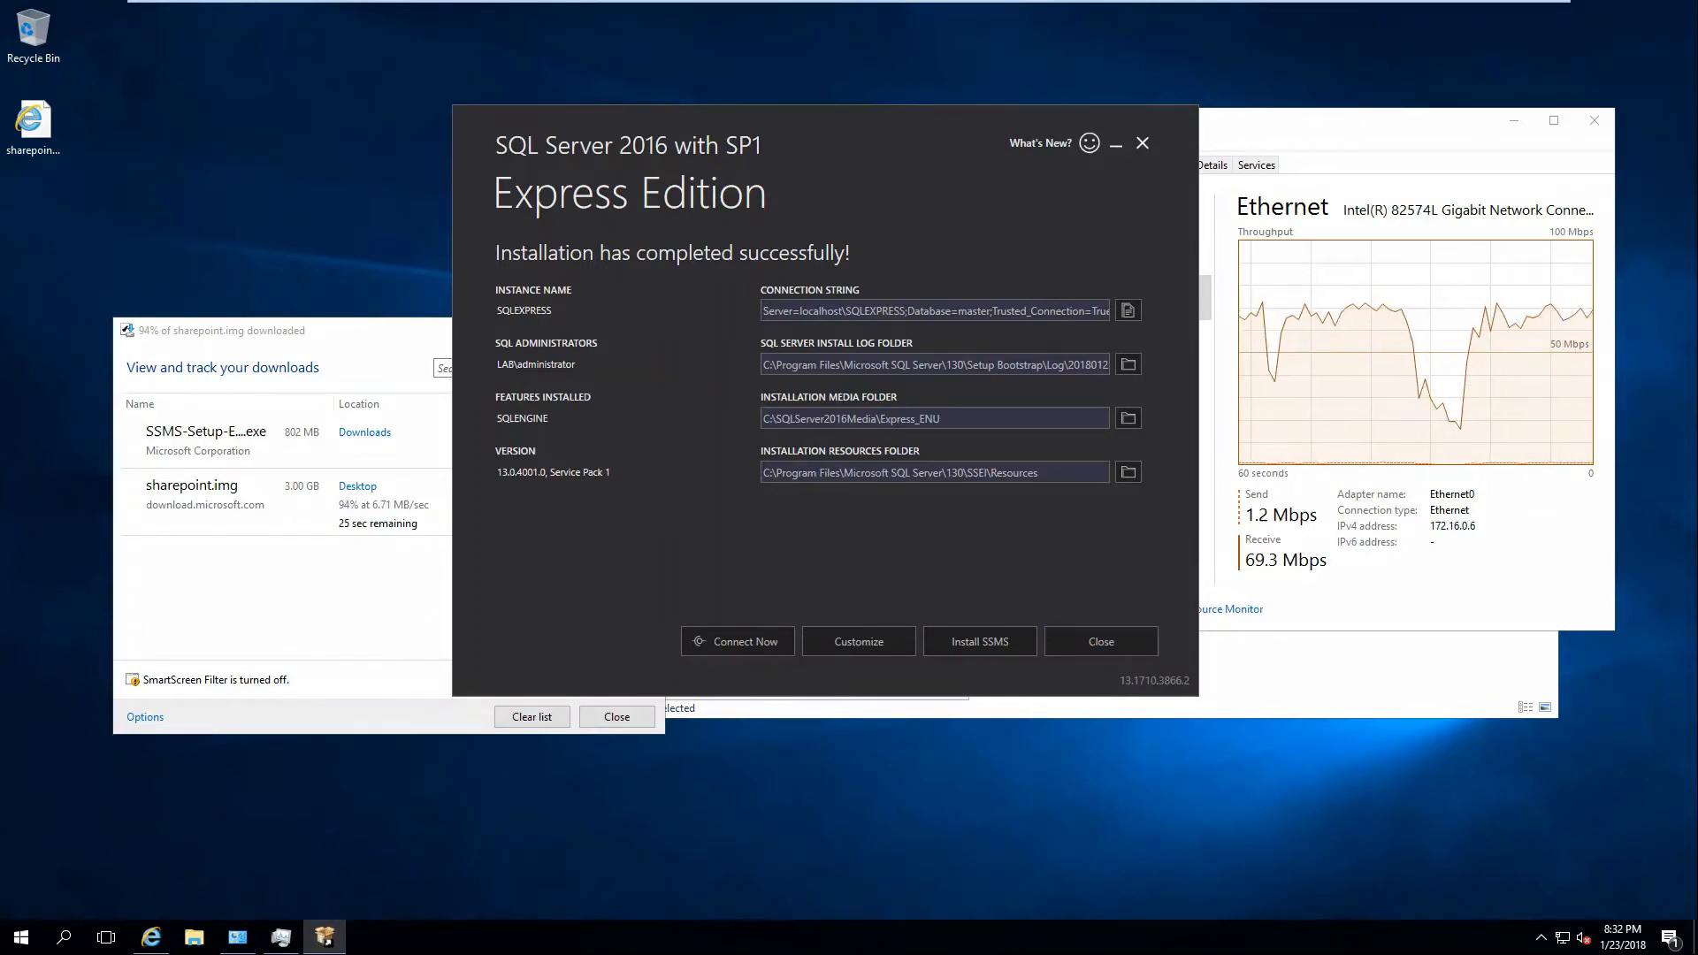
Exit the finished SQL Server Express installer and start installing SSMS 17.4.
drag(493, 368, 577, 367)
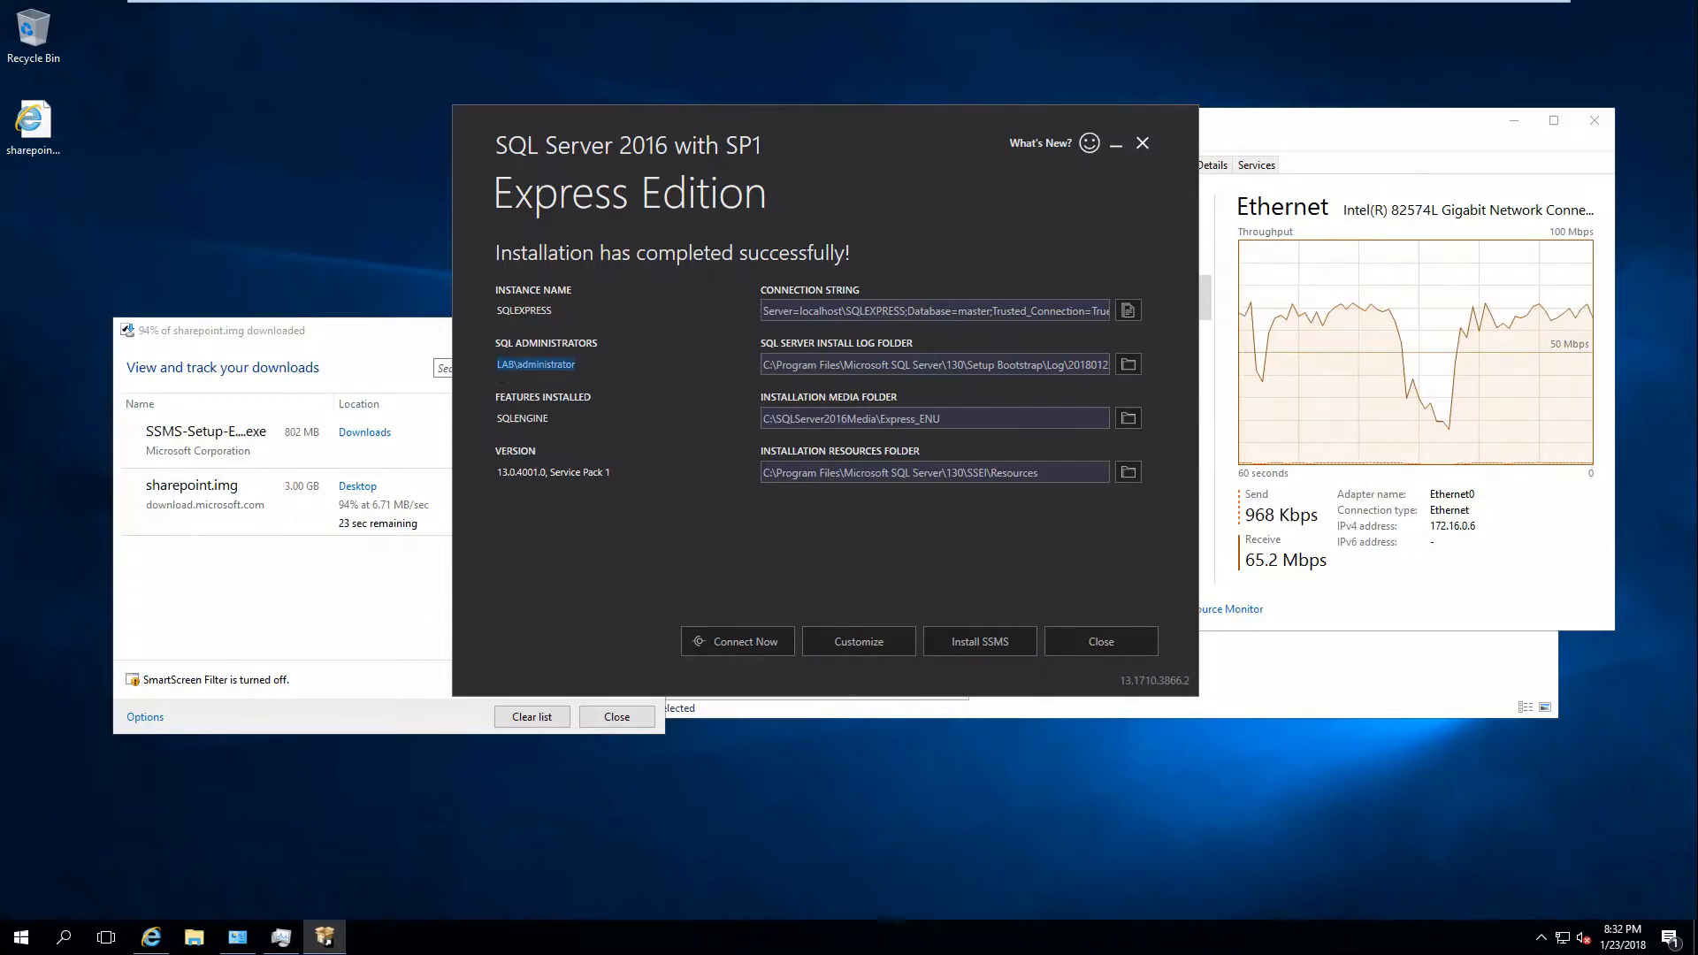
click(1138, 650)
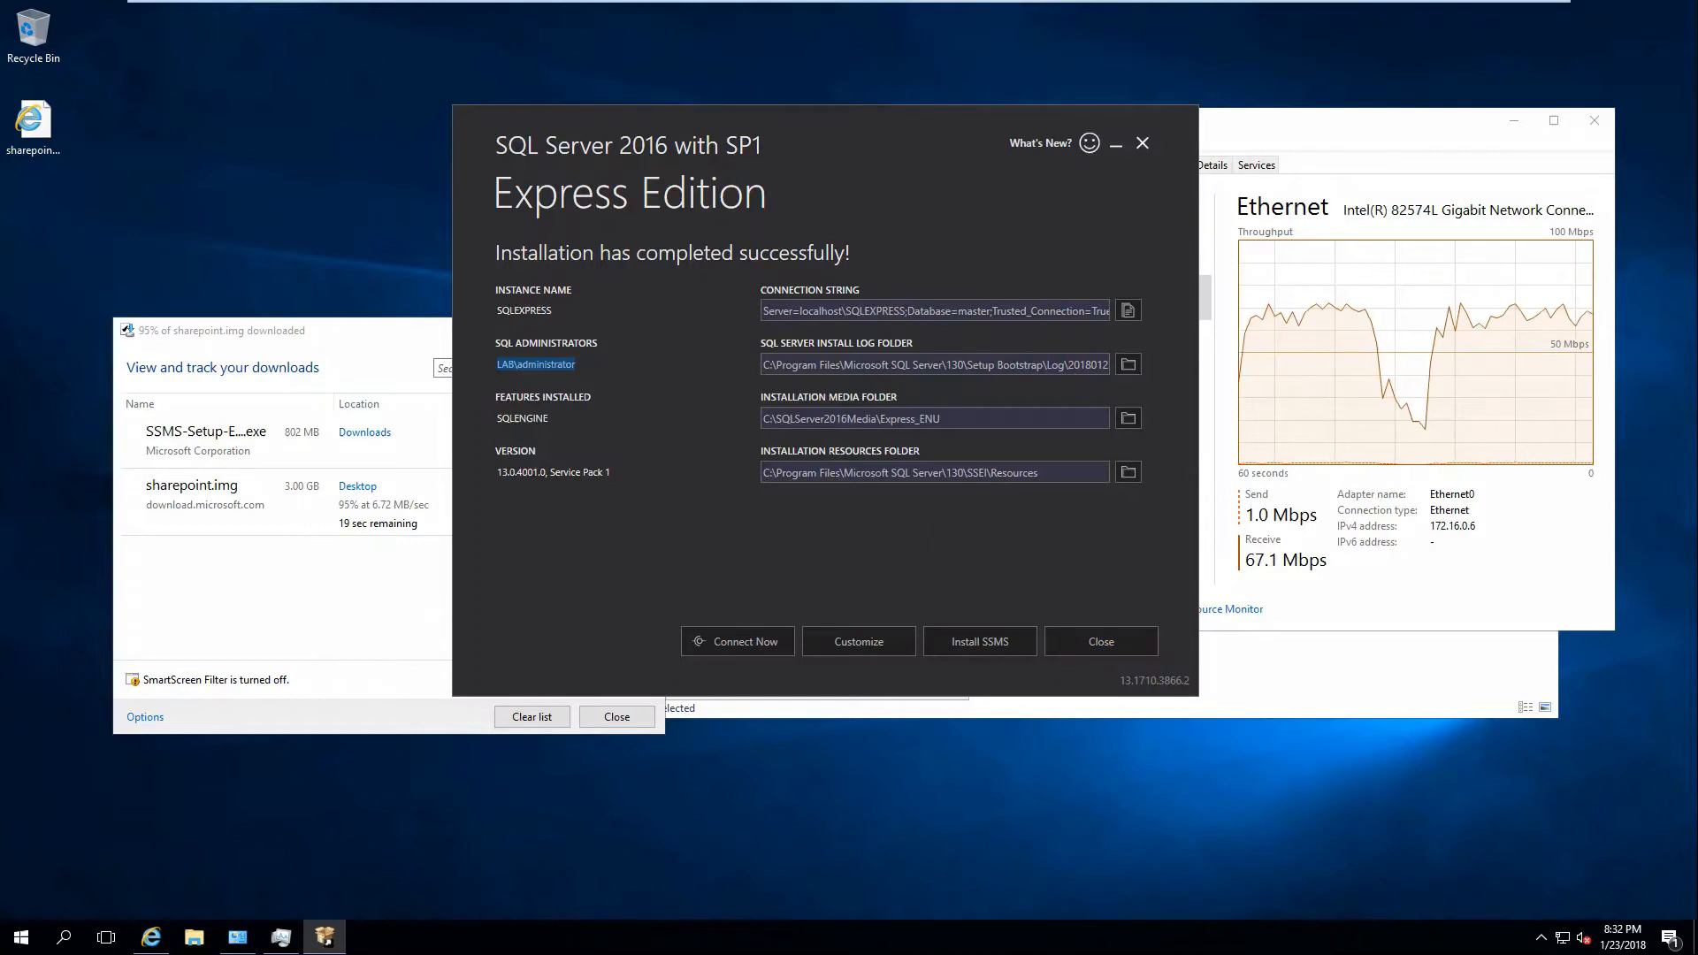
drag(554, 311, 472, 312)
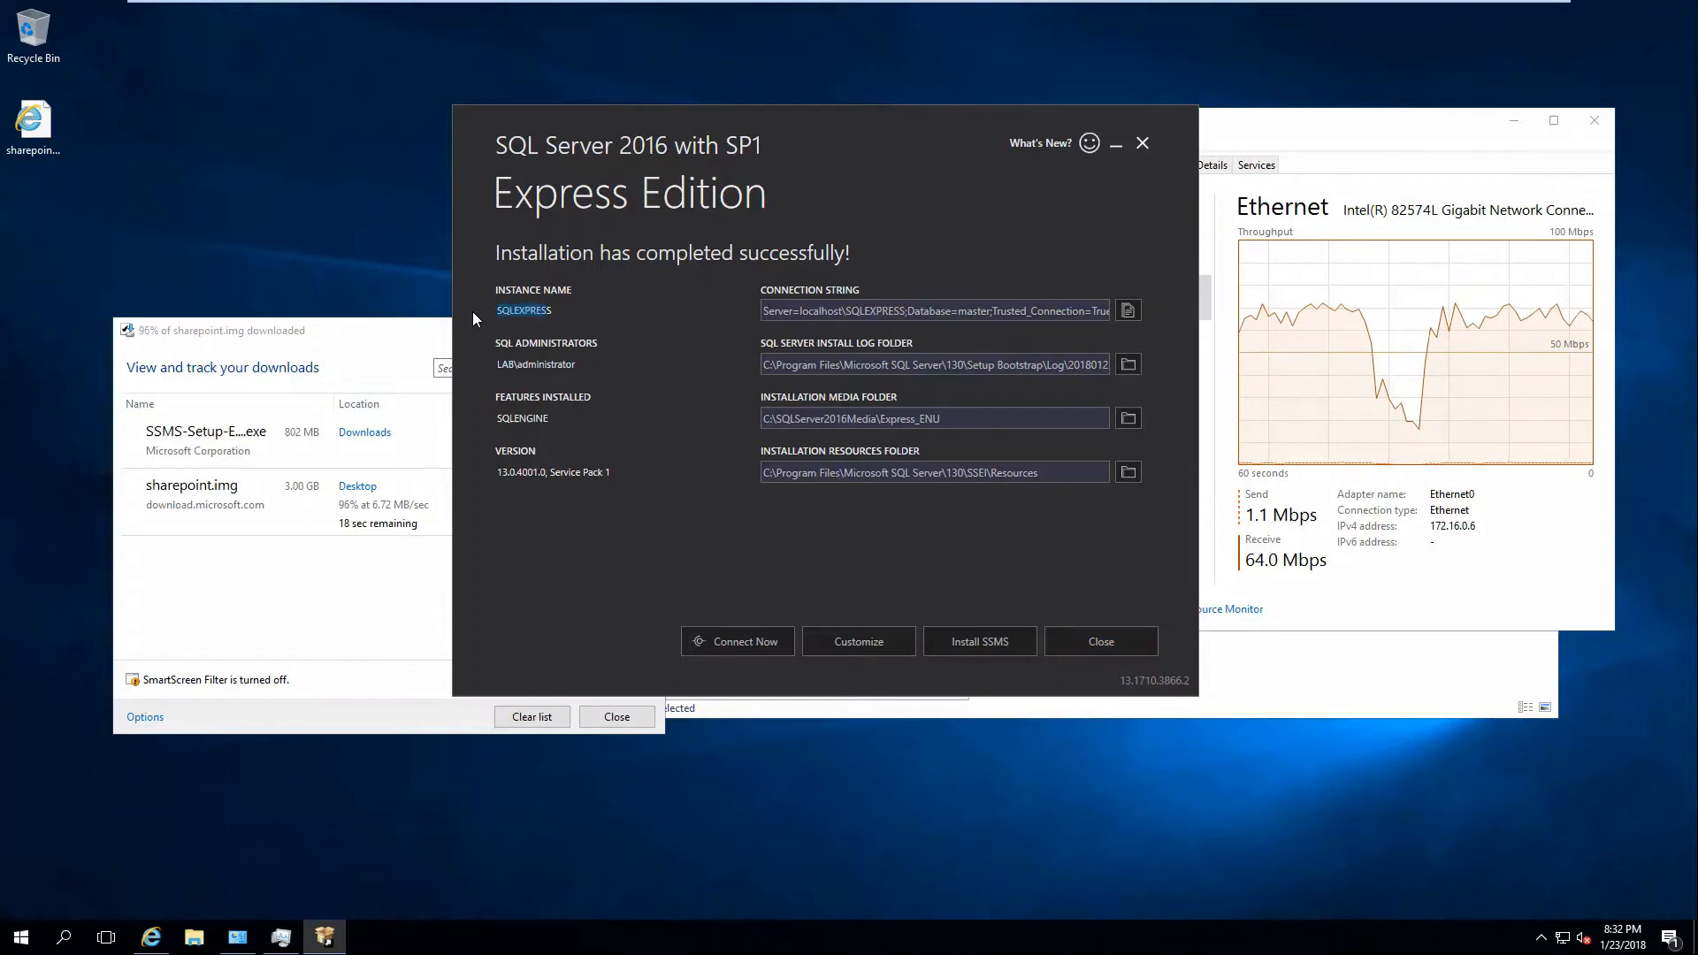
click(1099, 634)
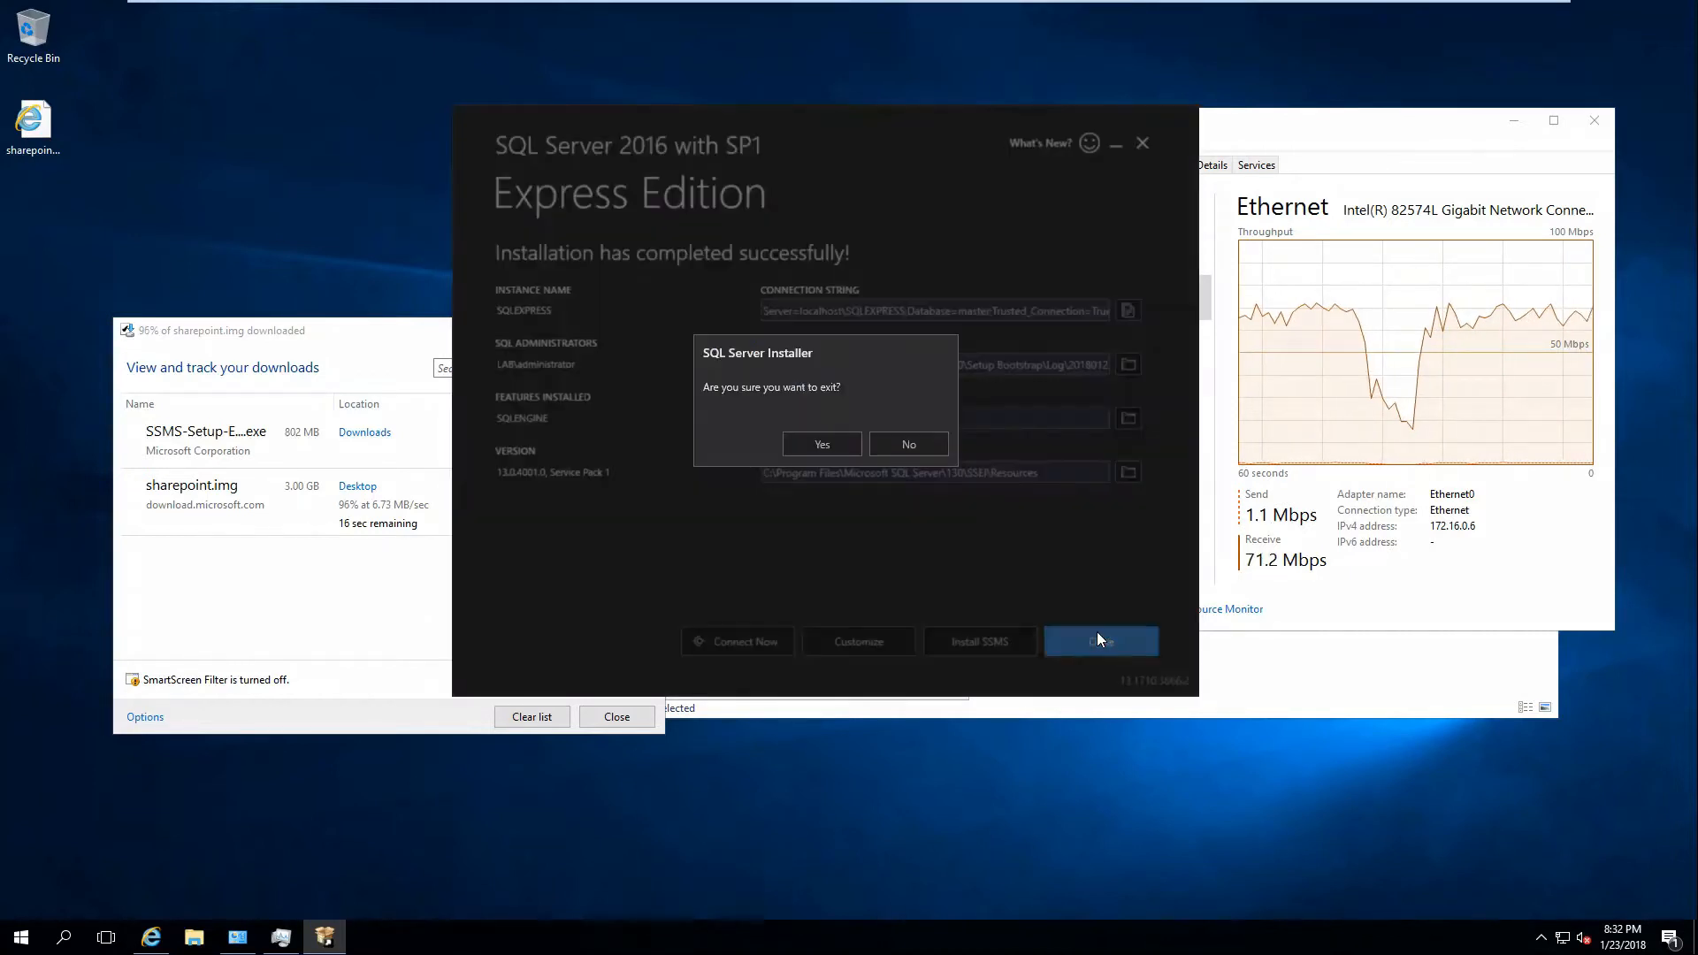
click(828, 443)
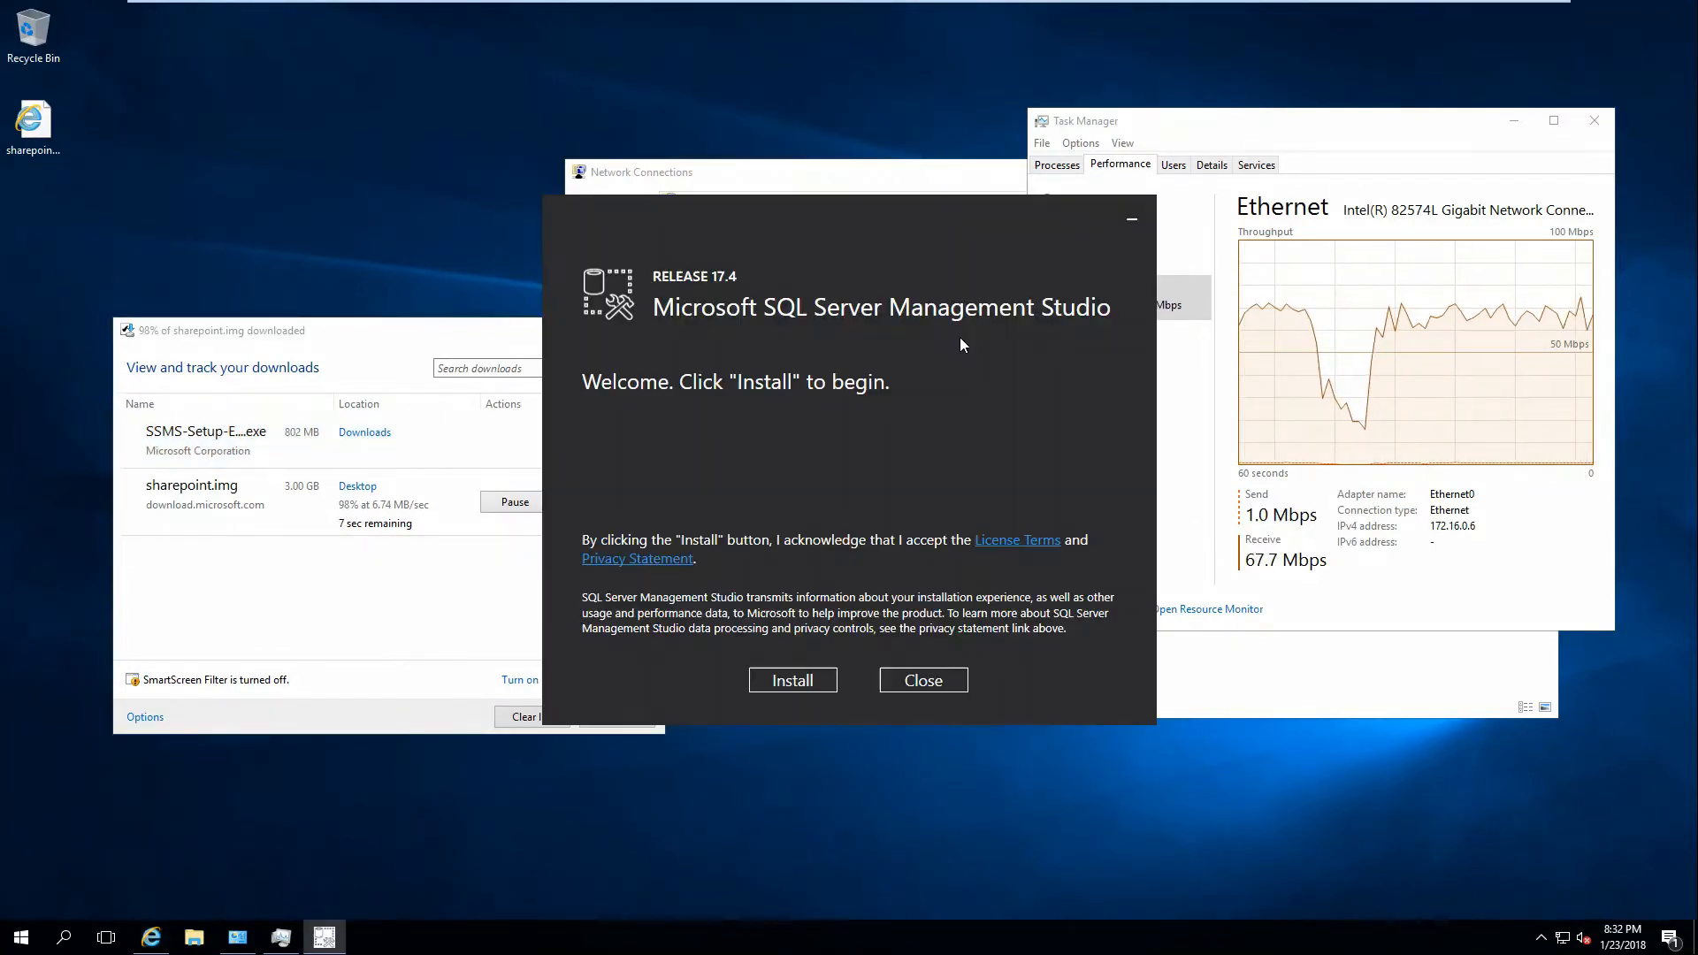
click(807, 677)
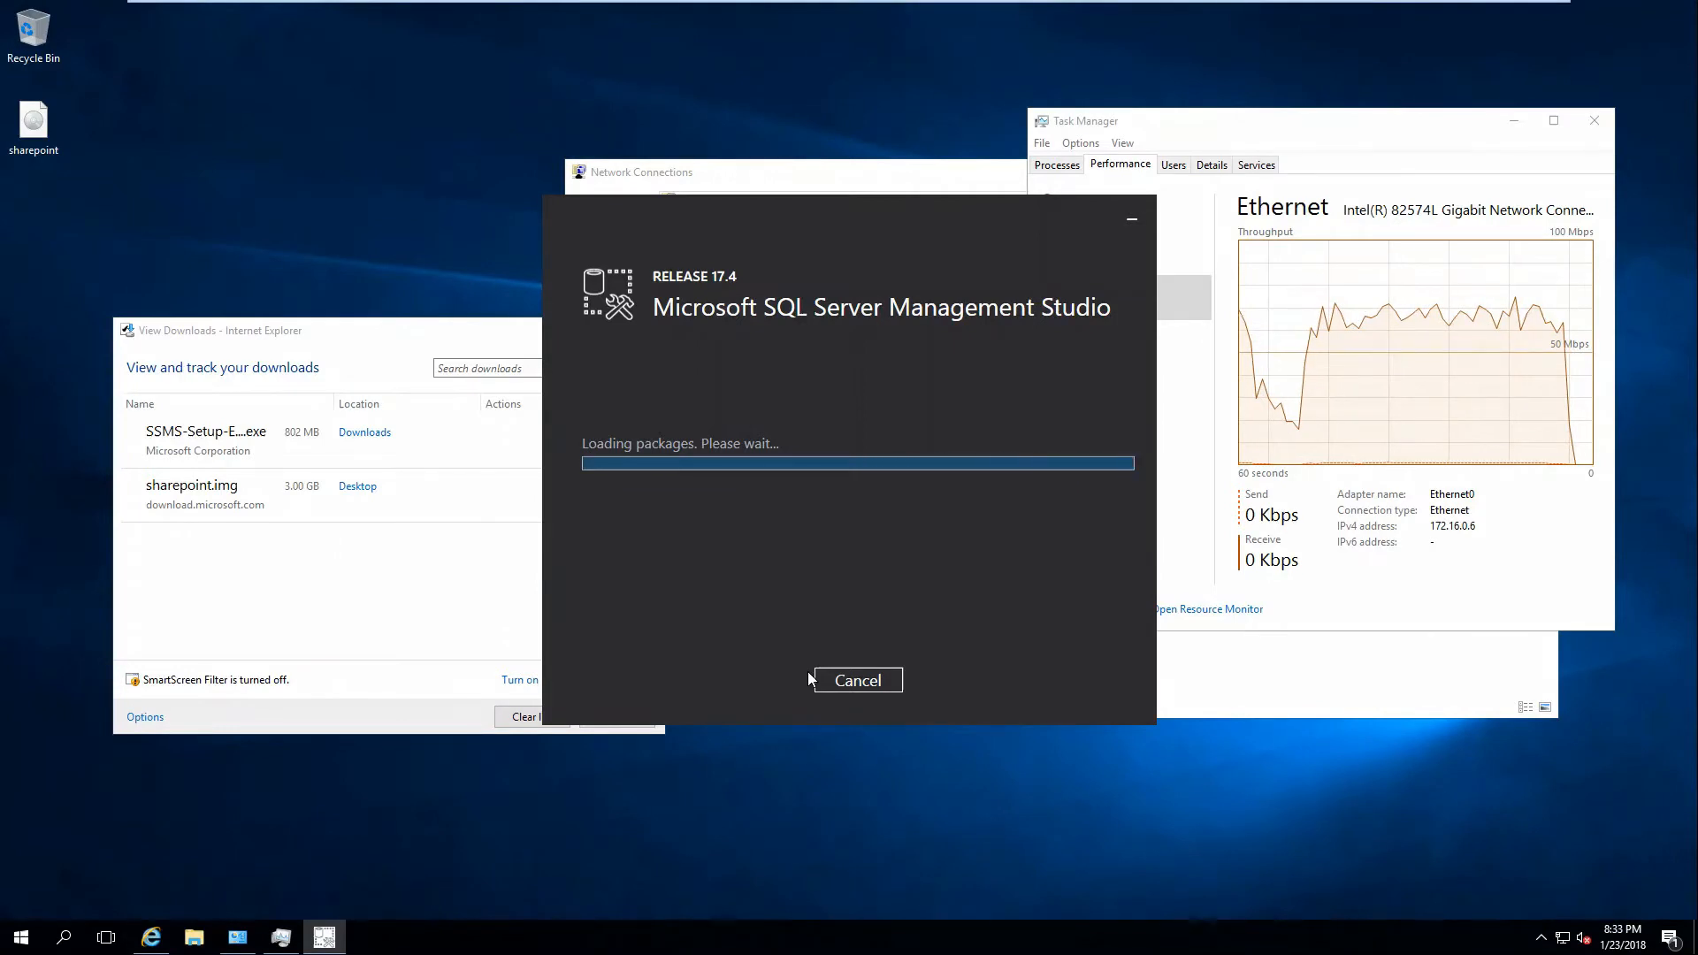
Close the downloads list, Task Manager, IPv4 and Ethernet0 properties, and Network Connections.
click(451, 342)
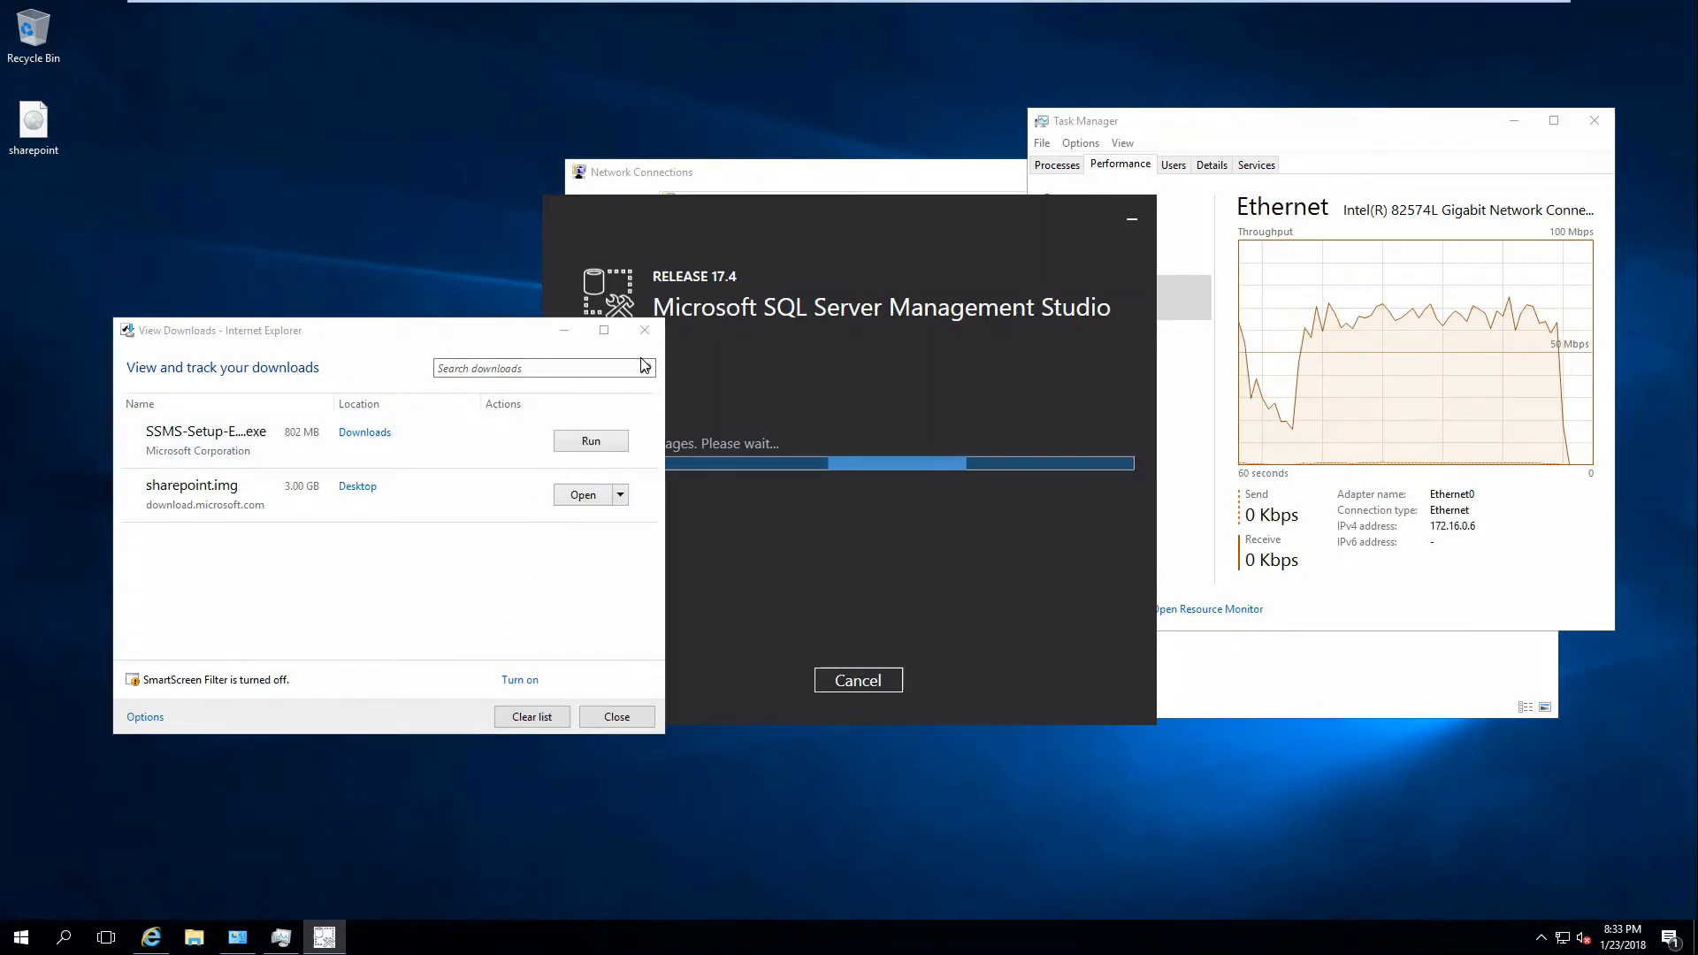
click(644, 341)
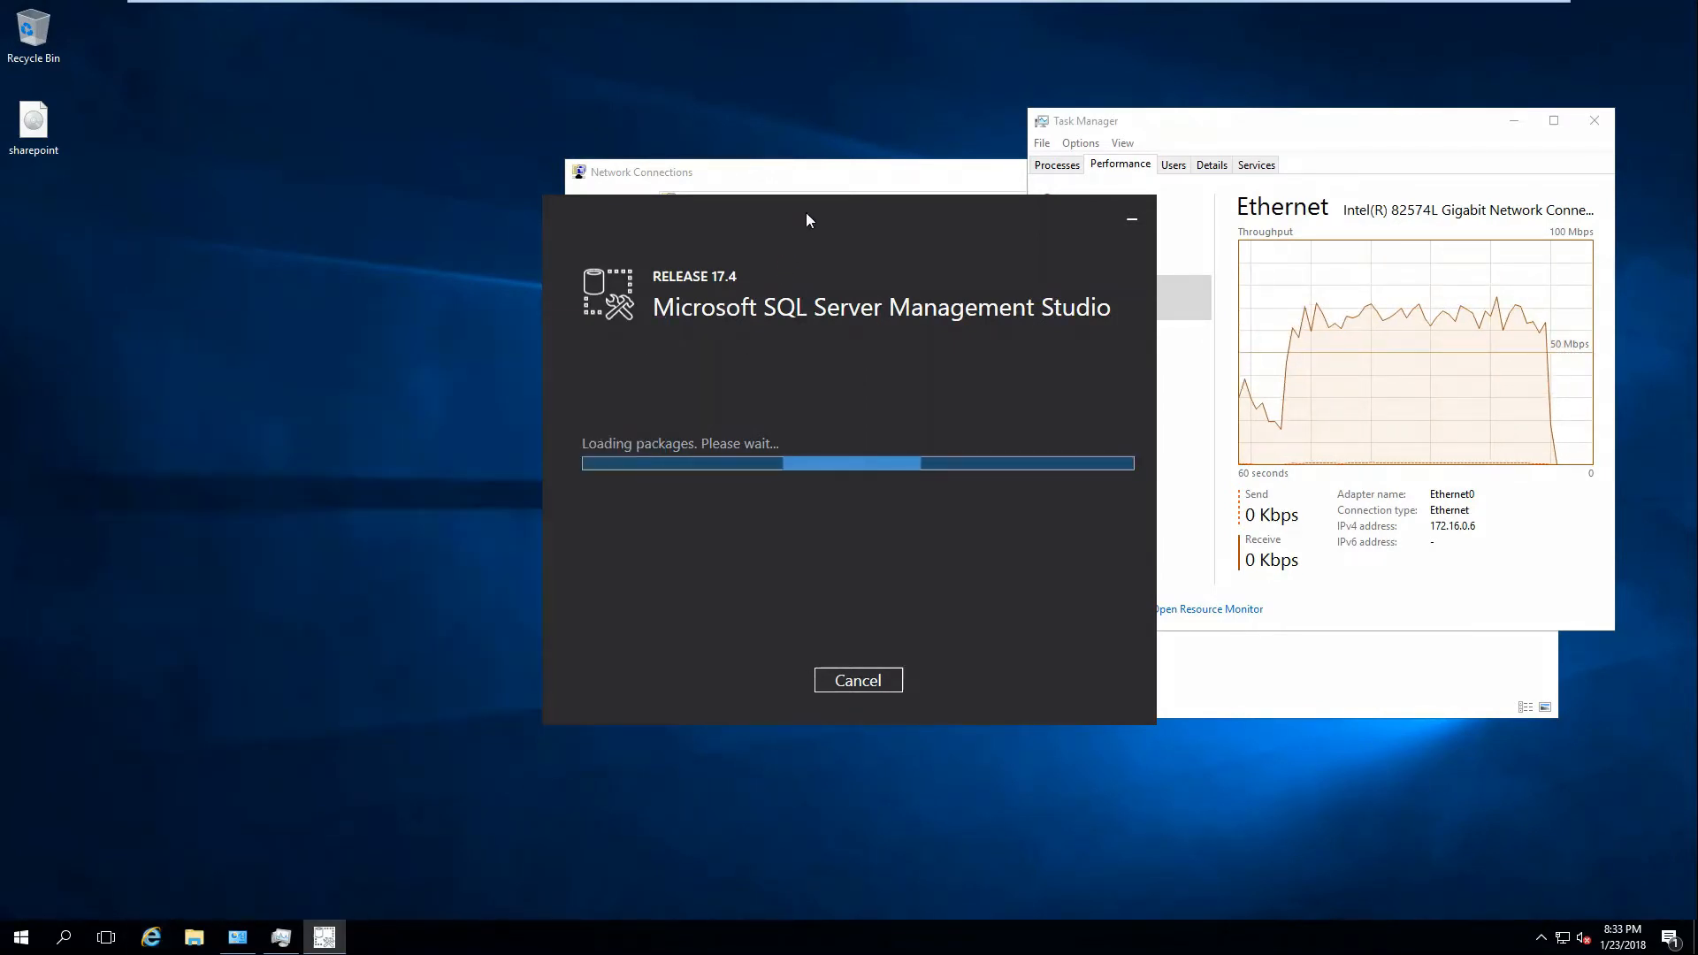
drag(990, 216, 731, 237)
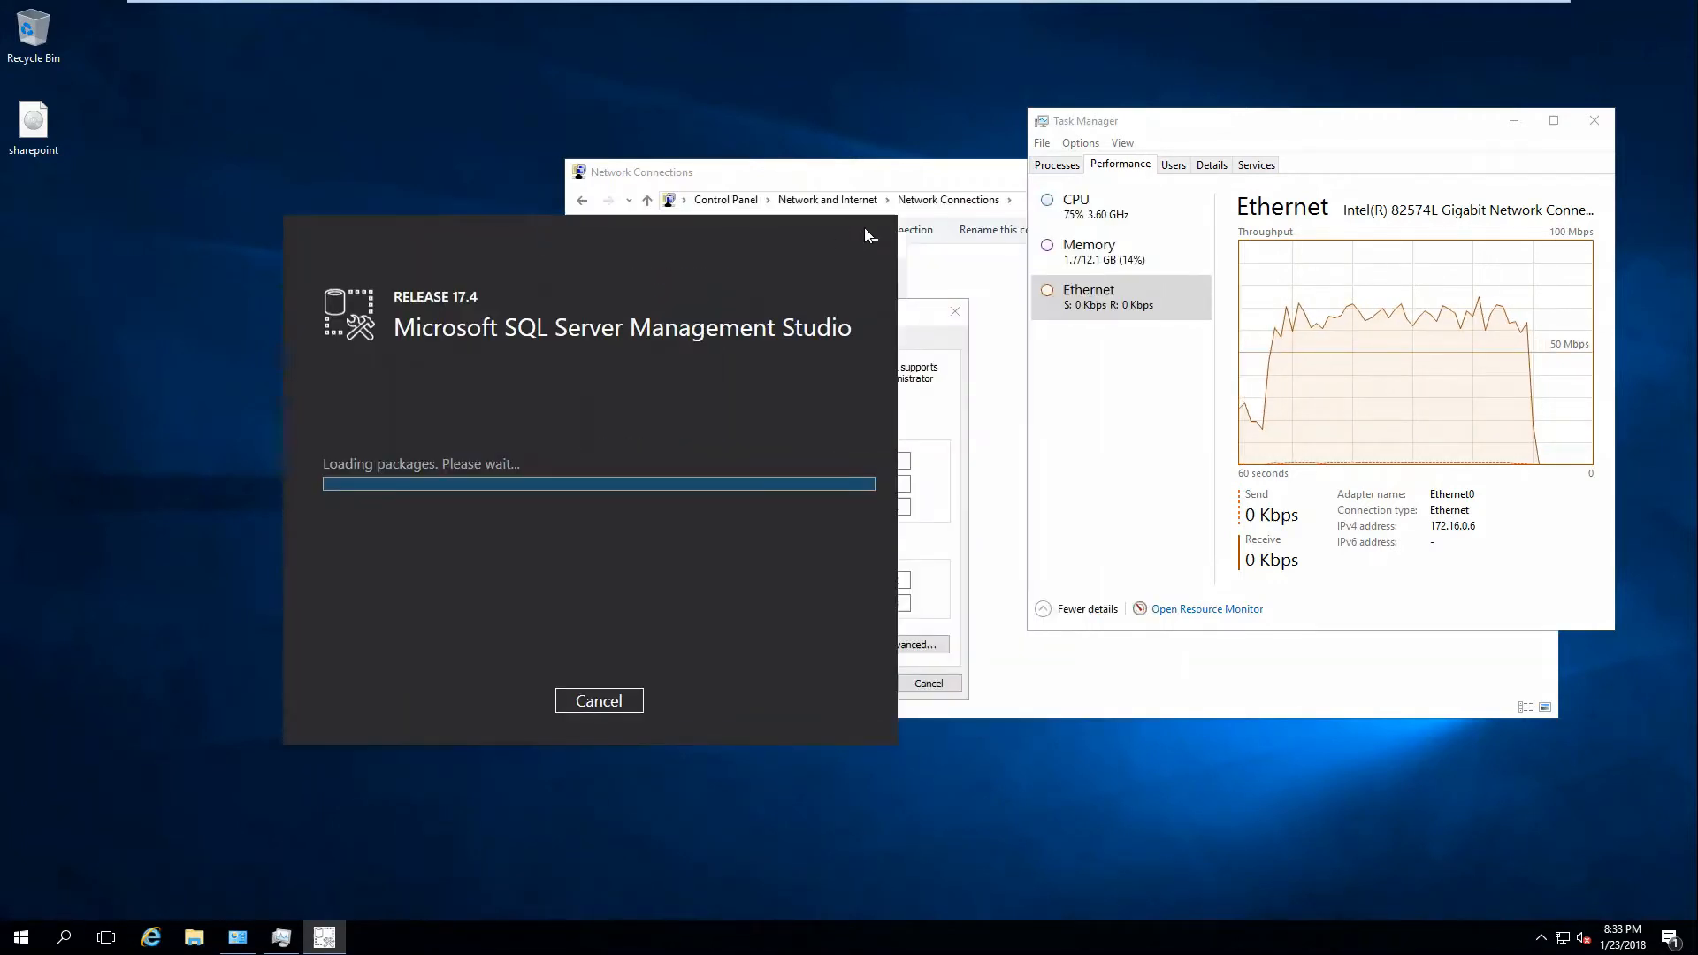
click(1596, 125)
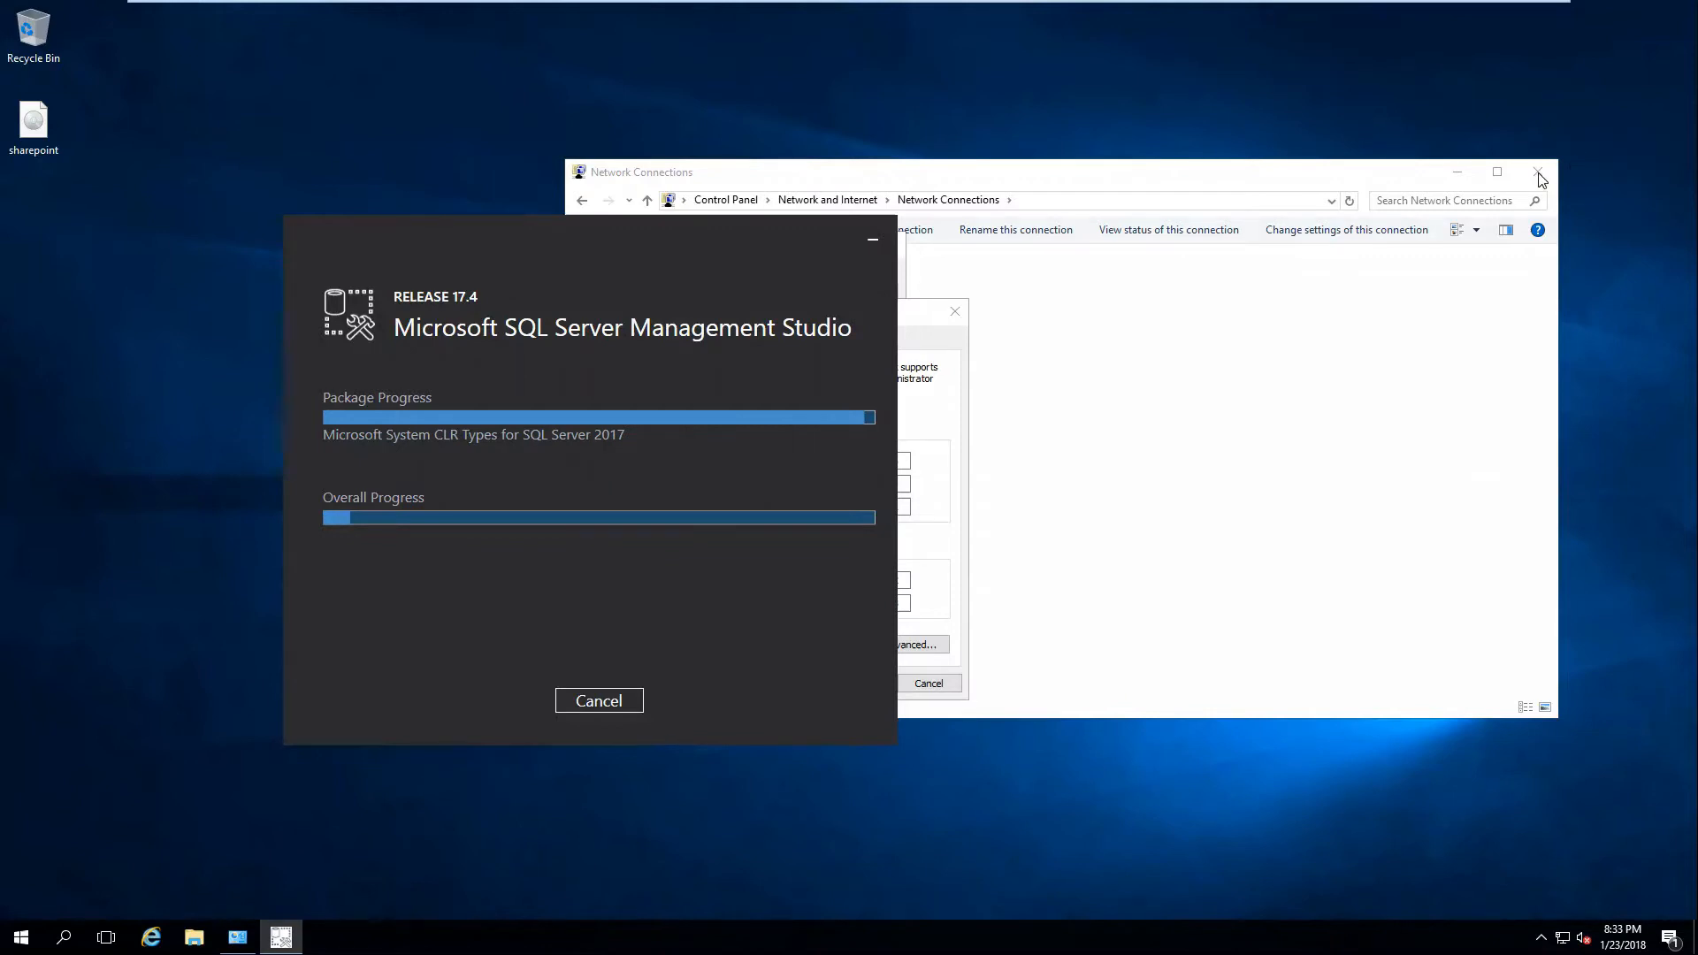
click(1540, 179)
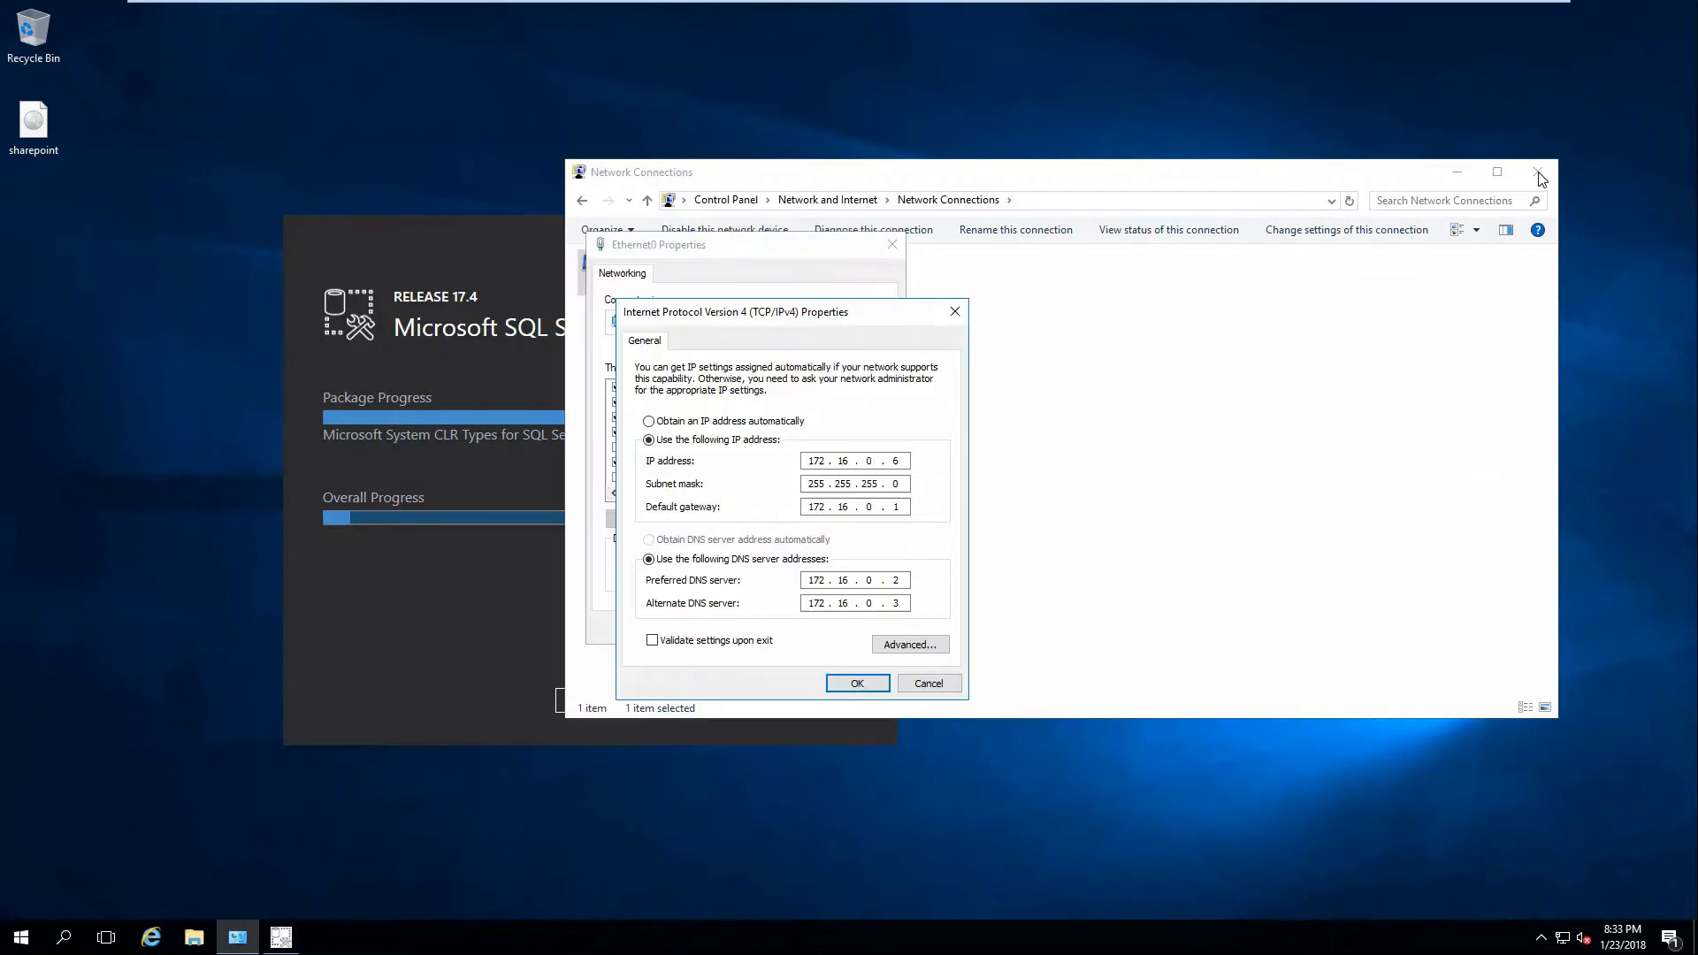
click(929, 684)
click(867, 630)
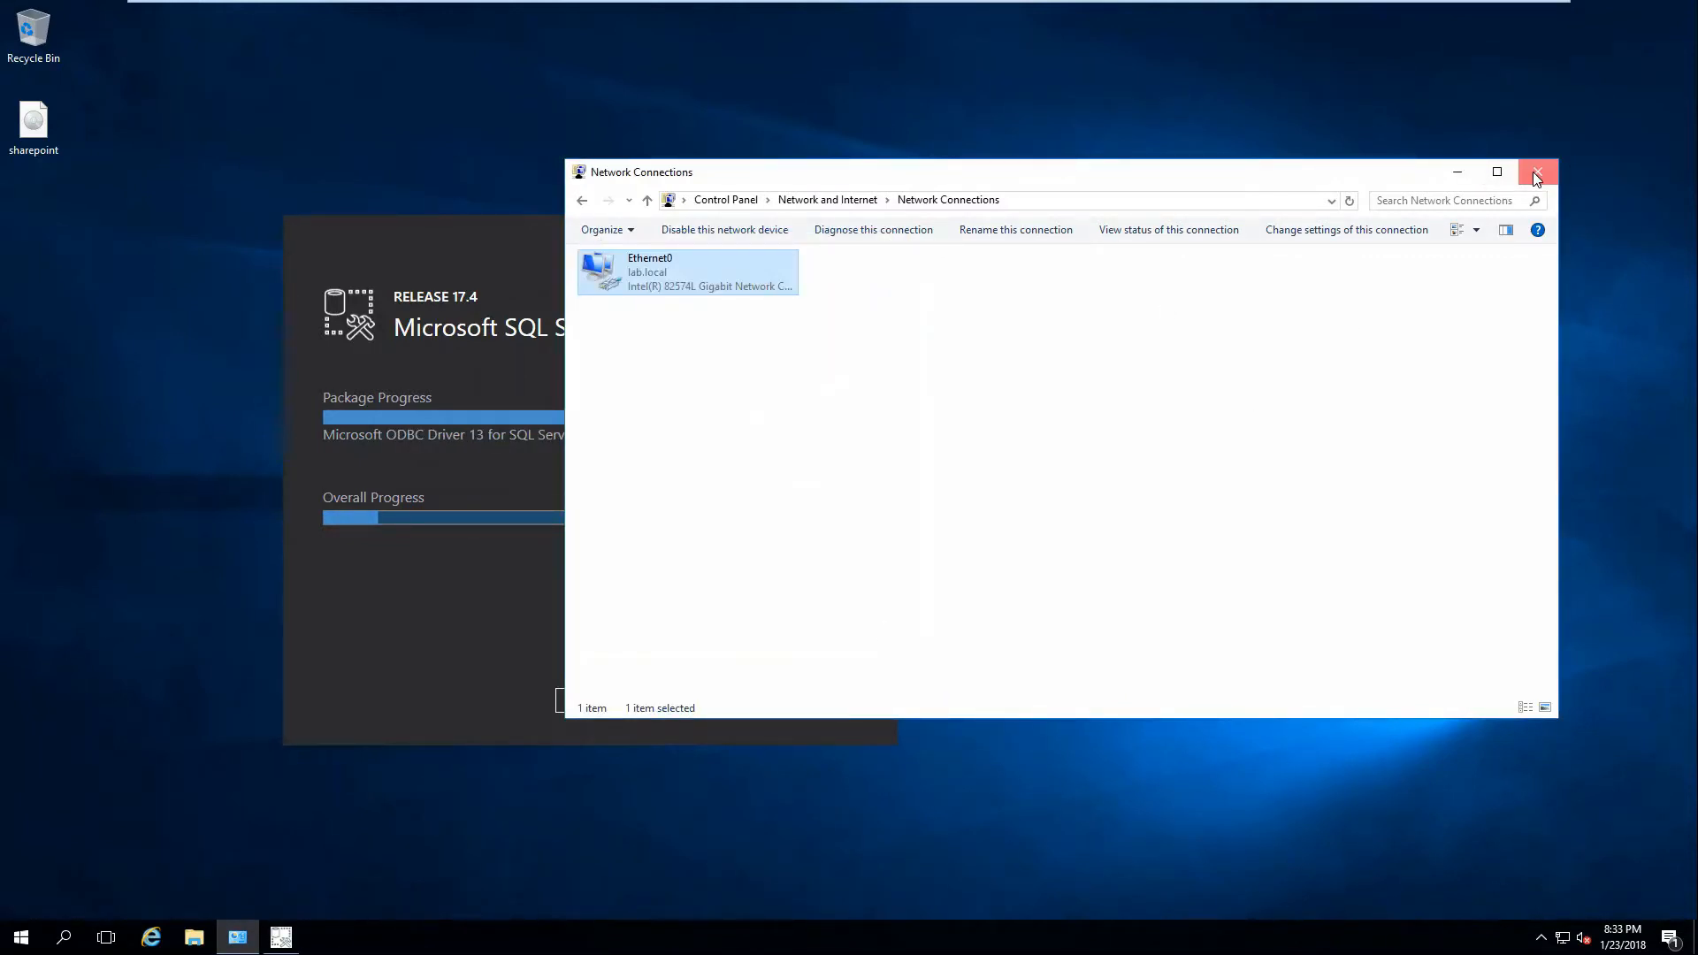
click(1536, 178)
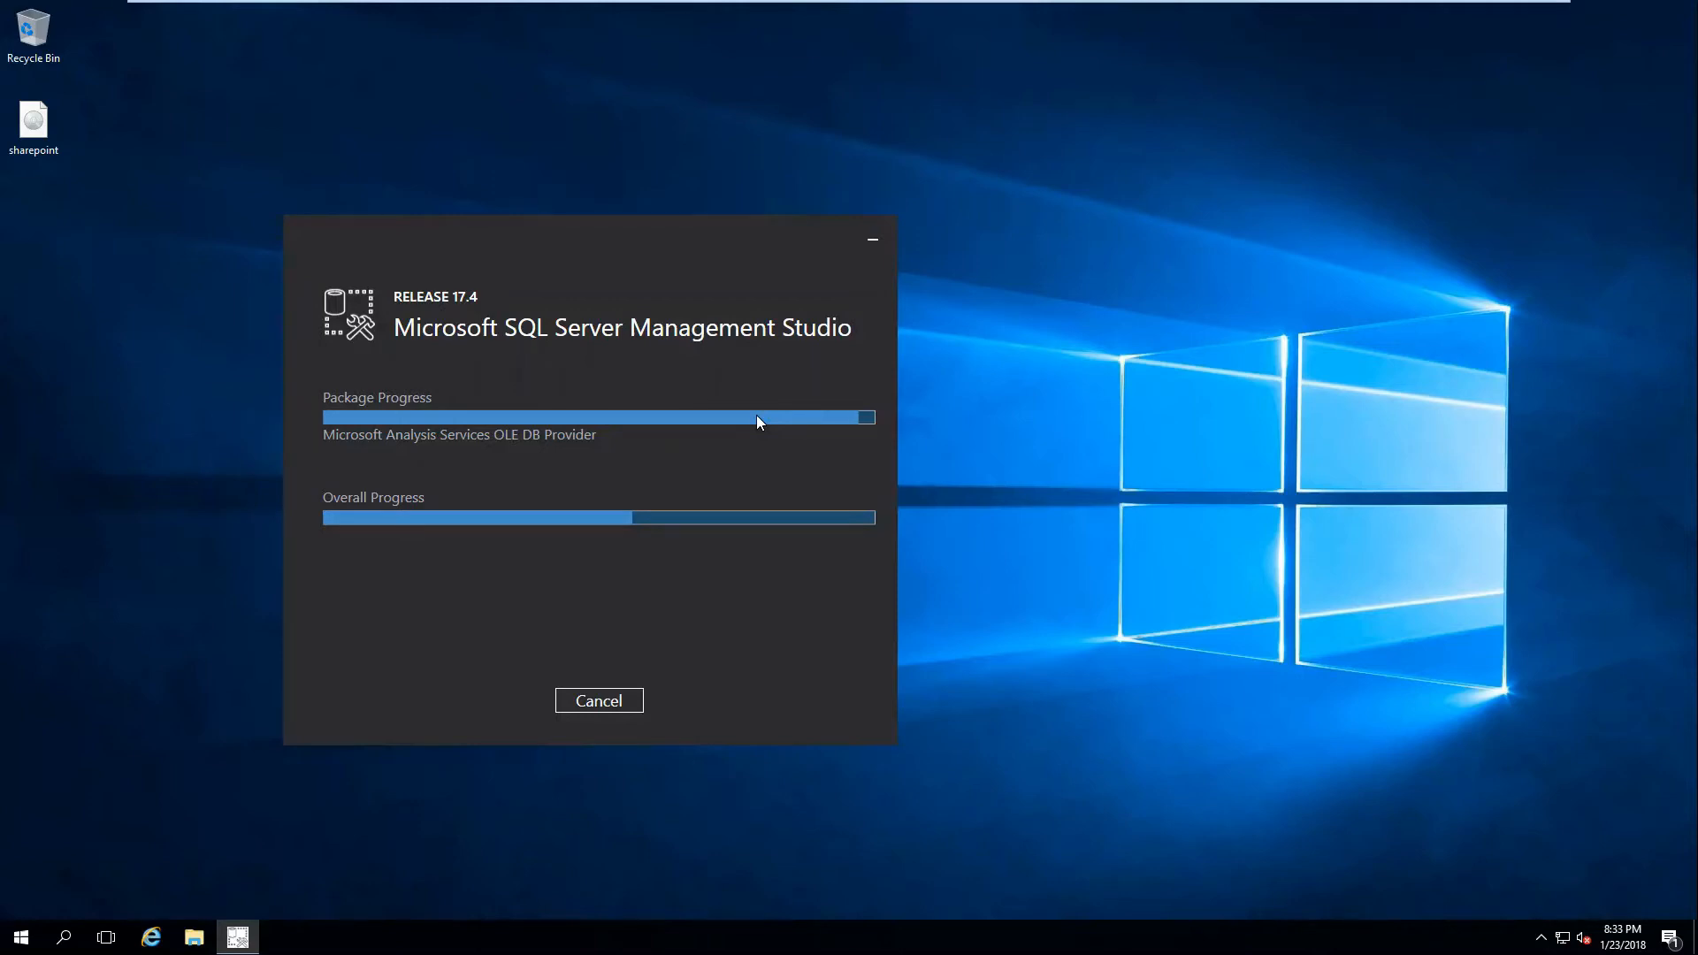
Mount the sharepoint image as a DVD drive and select prerequisiteinstaller in its folder.
click(33, 123)
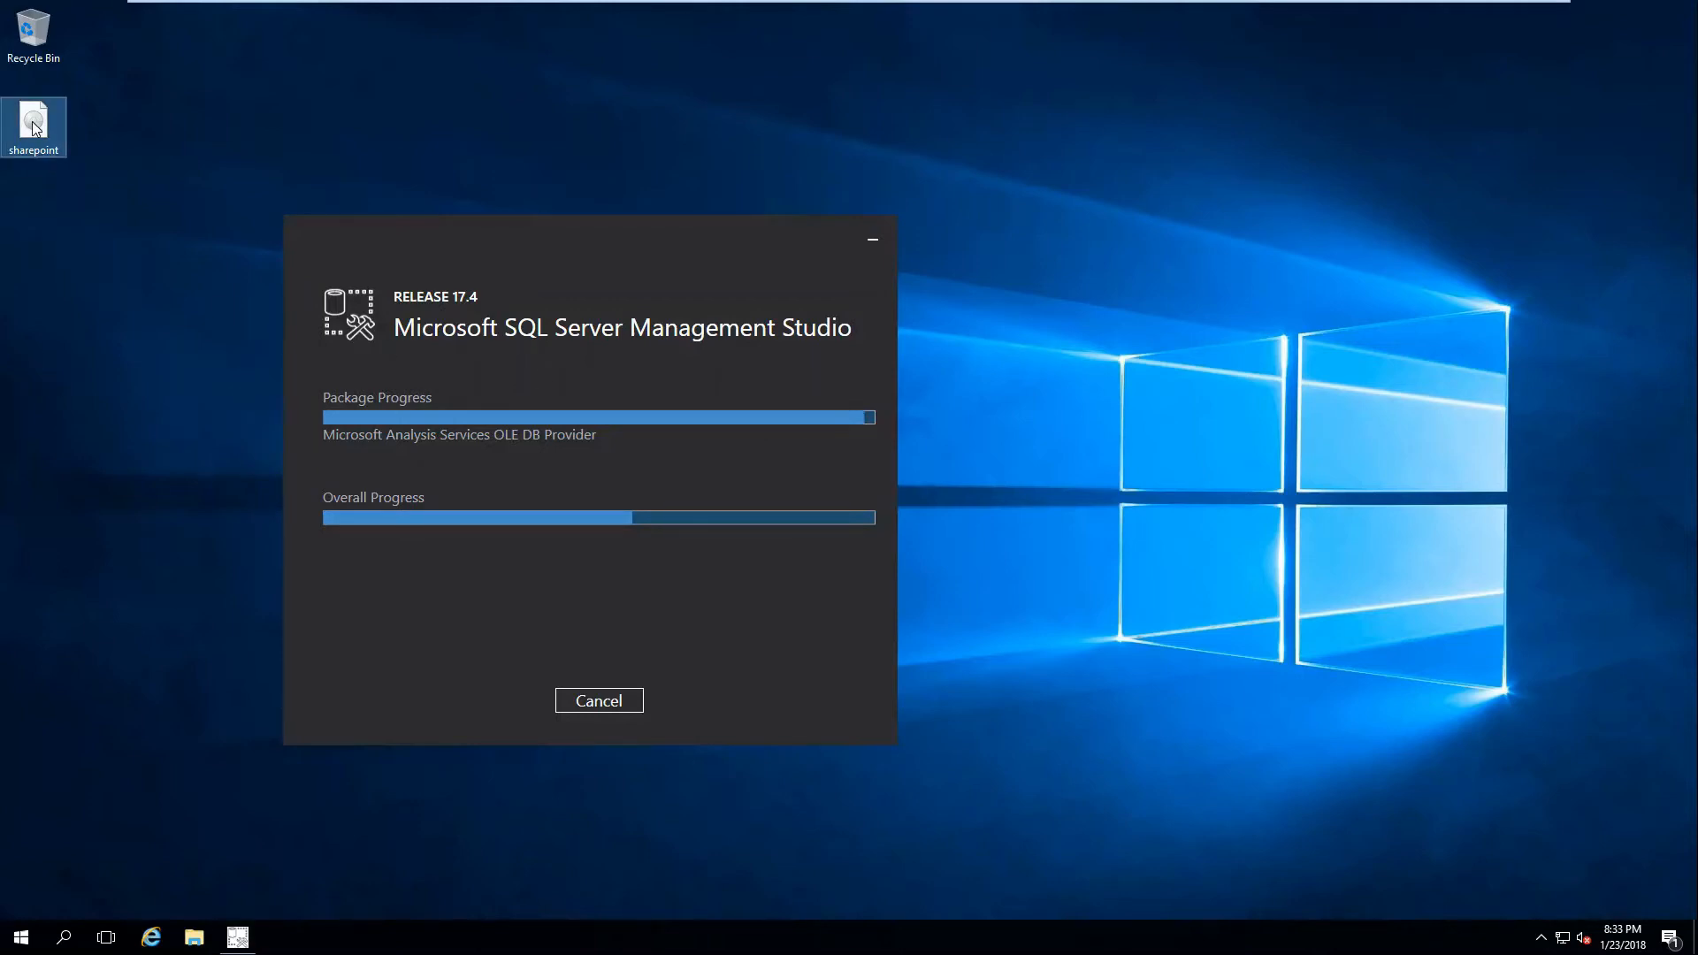
double_click(33, 128)
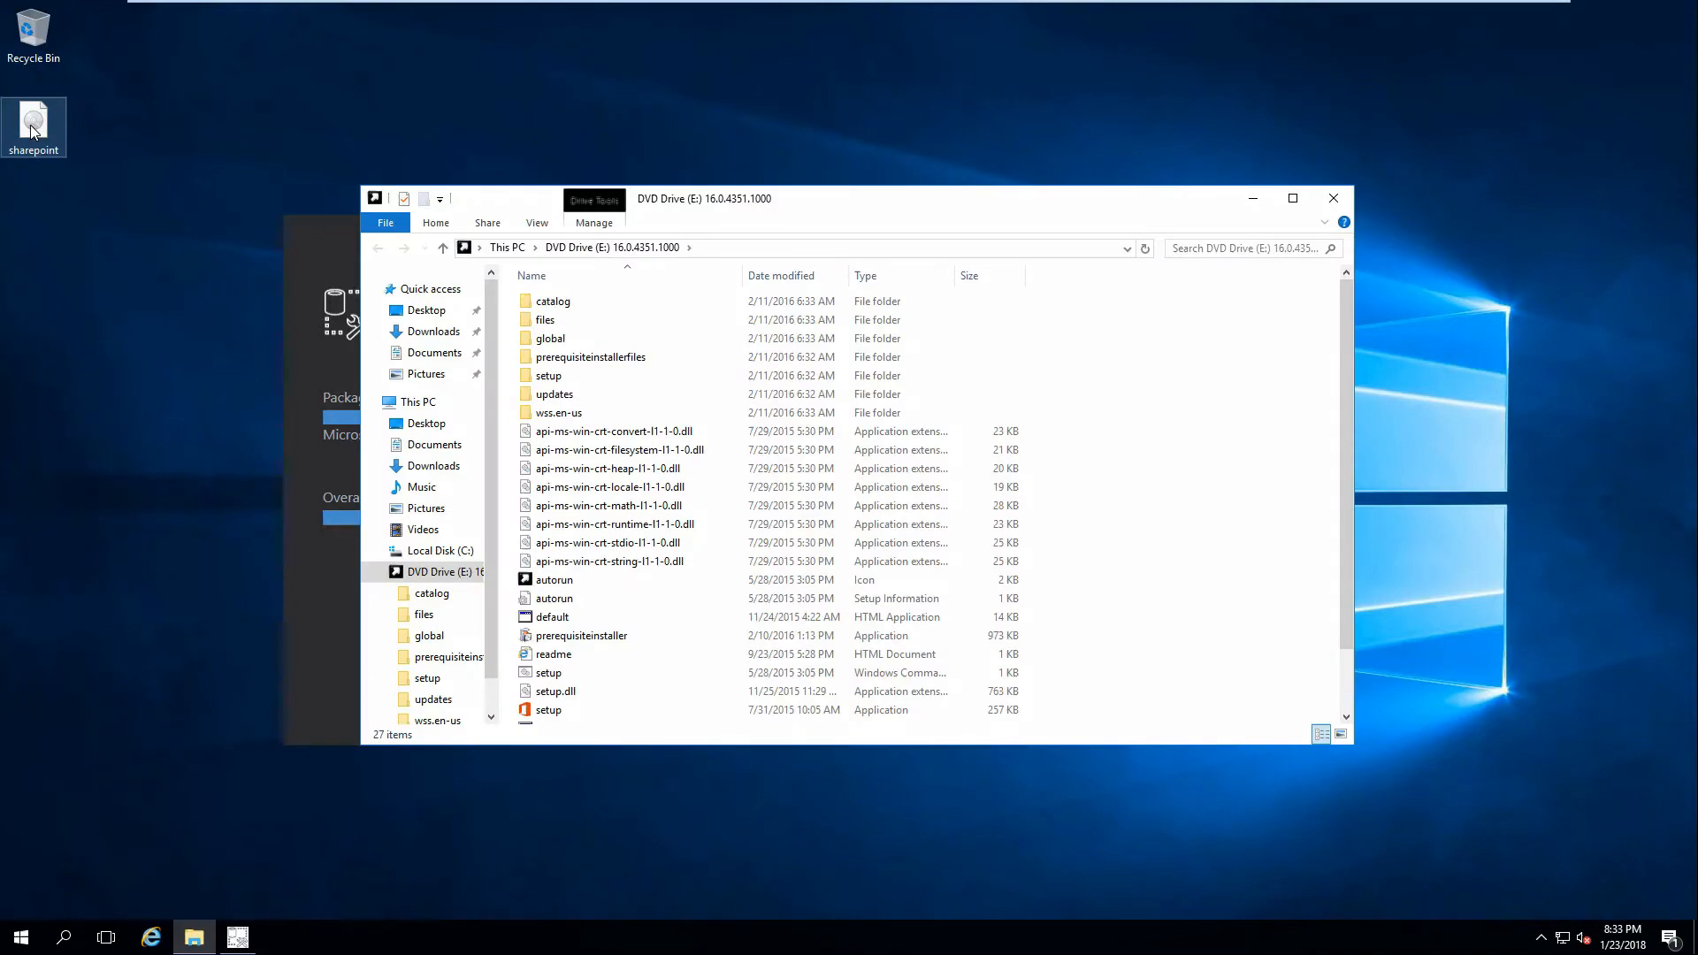
drag(690, 212, 930, 142)
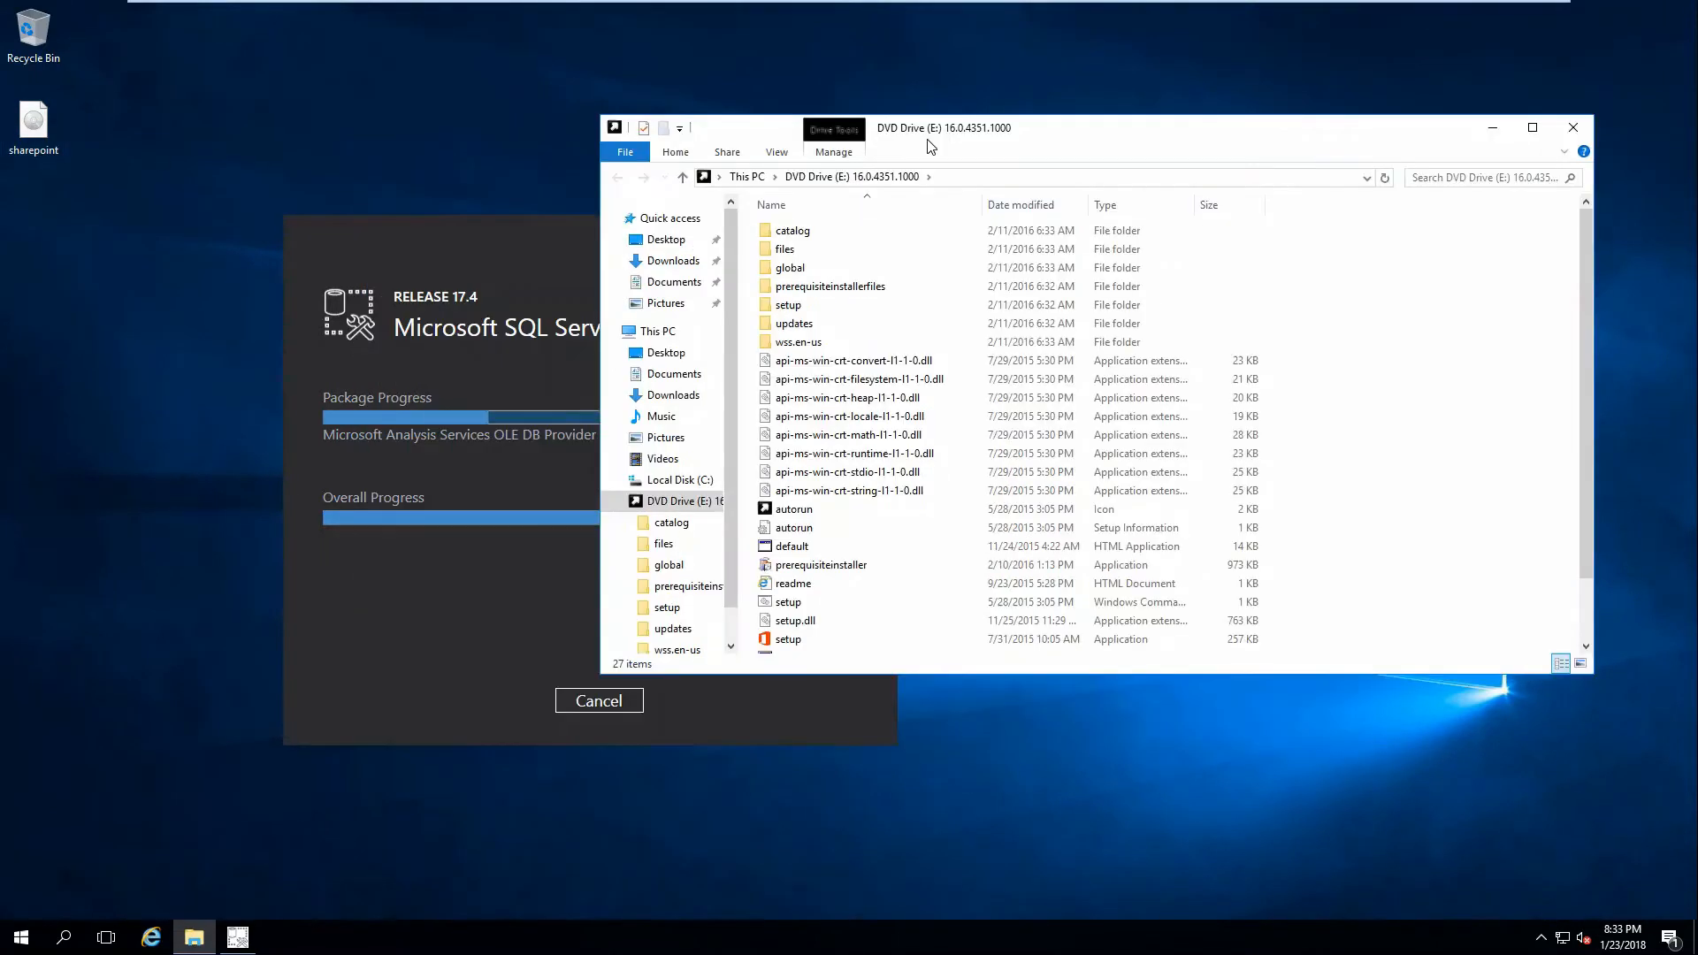
click(829, 569)
drag(950, 132, 569, 316)
click(617, 264)
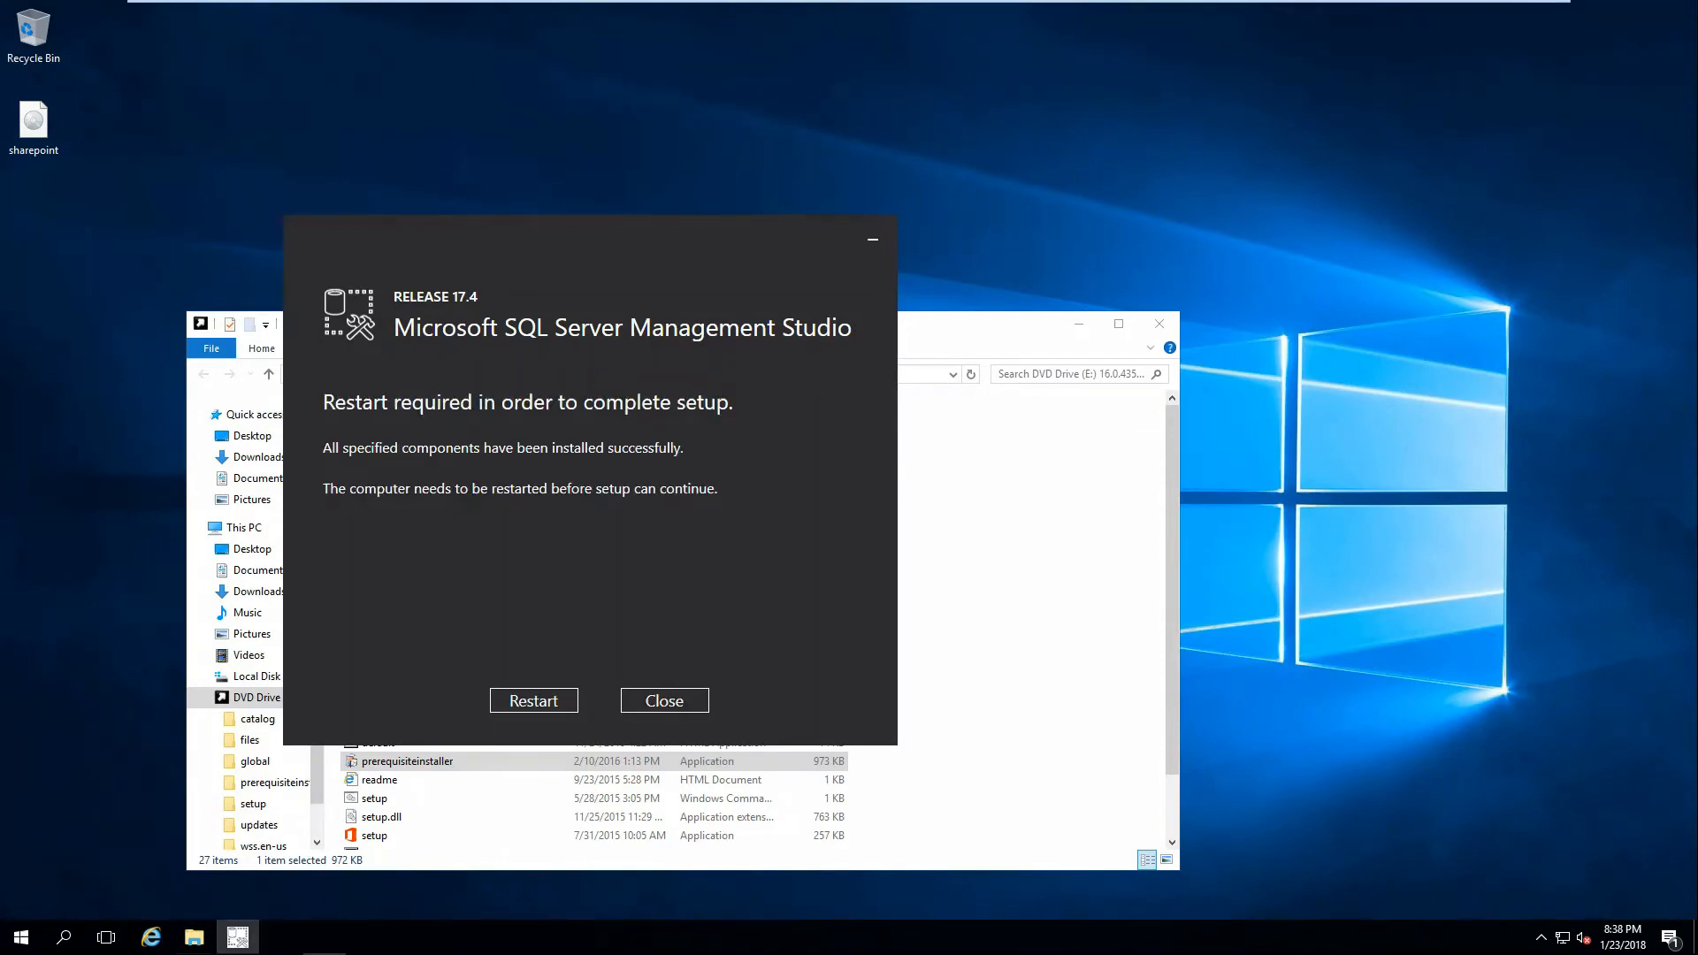
Close SSMS setup without restarting, then run prerequisiteinstaller, accepting the terms, through to Finish.
click(664, 701)
double_click(475, 759)
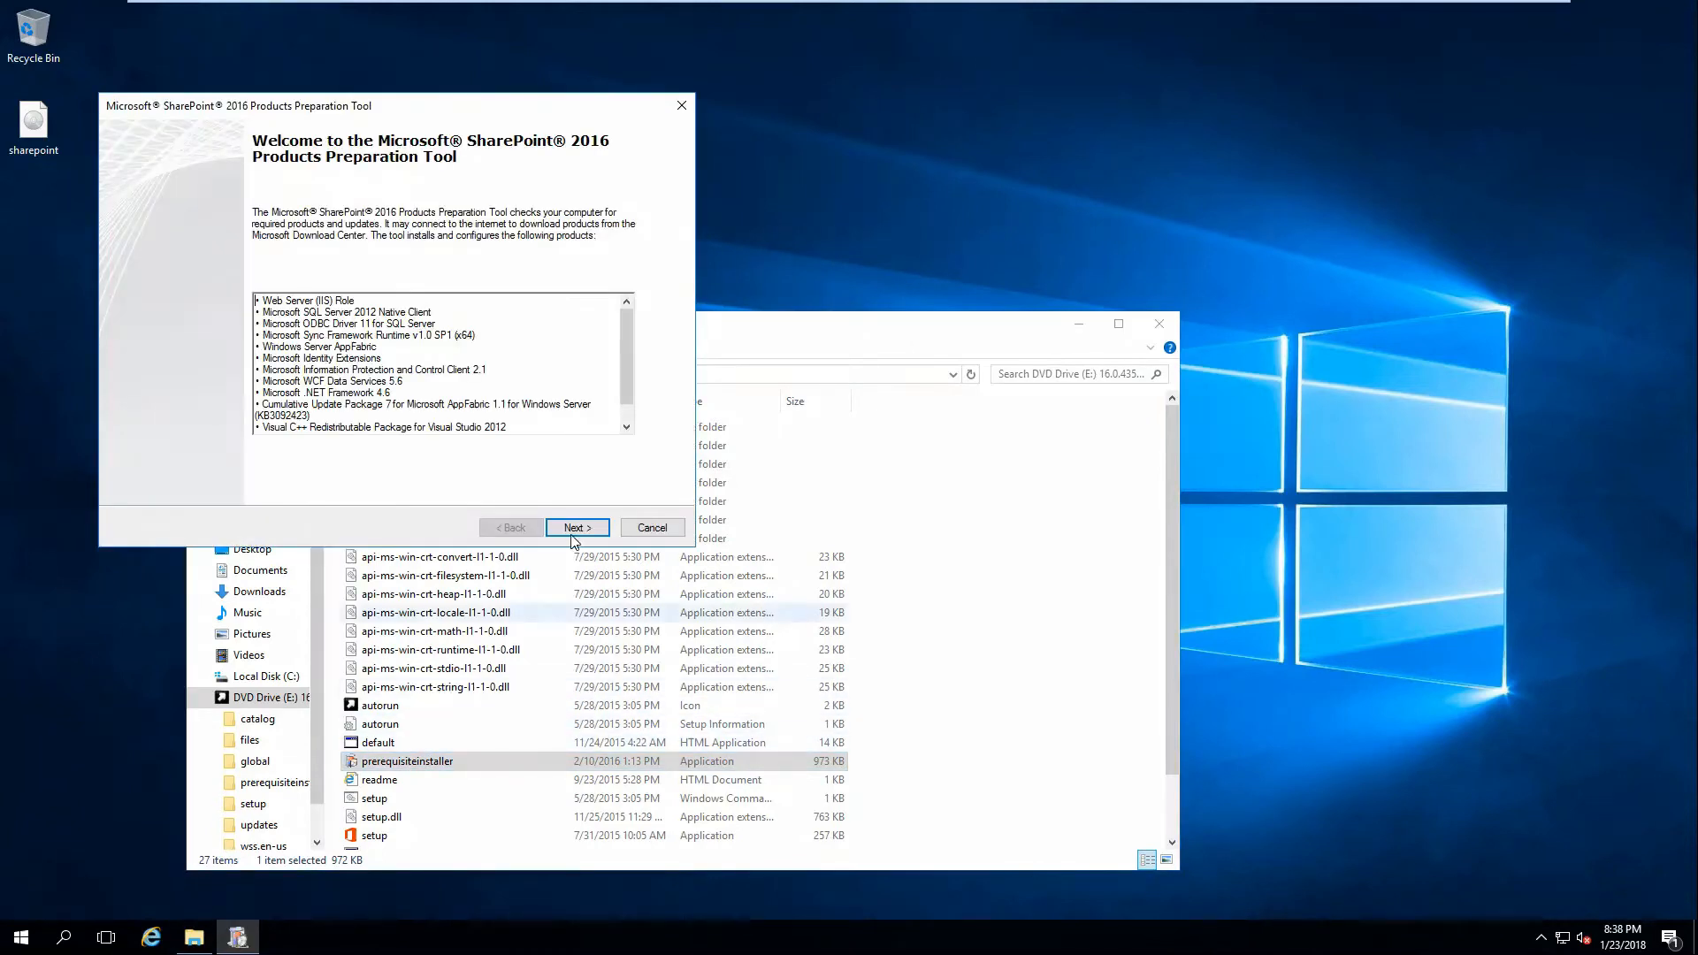
click(571, 527)
click(268, 485)
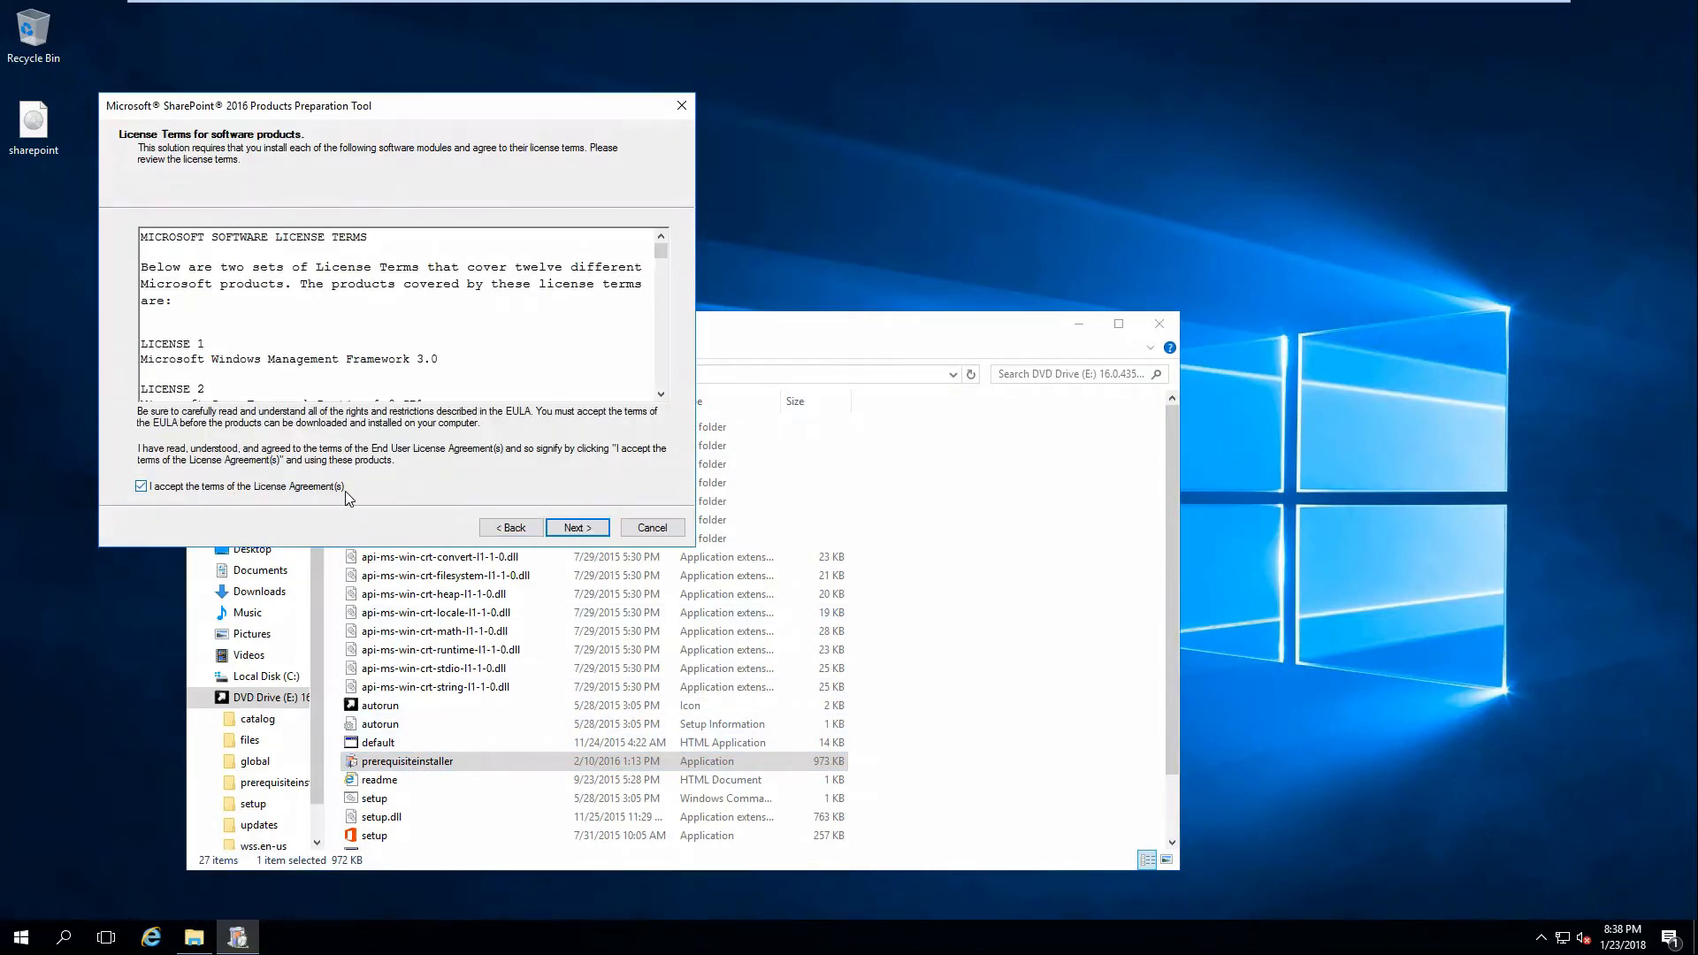
click(584, 528)
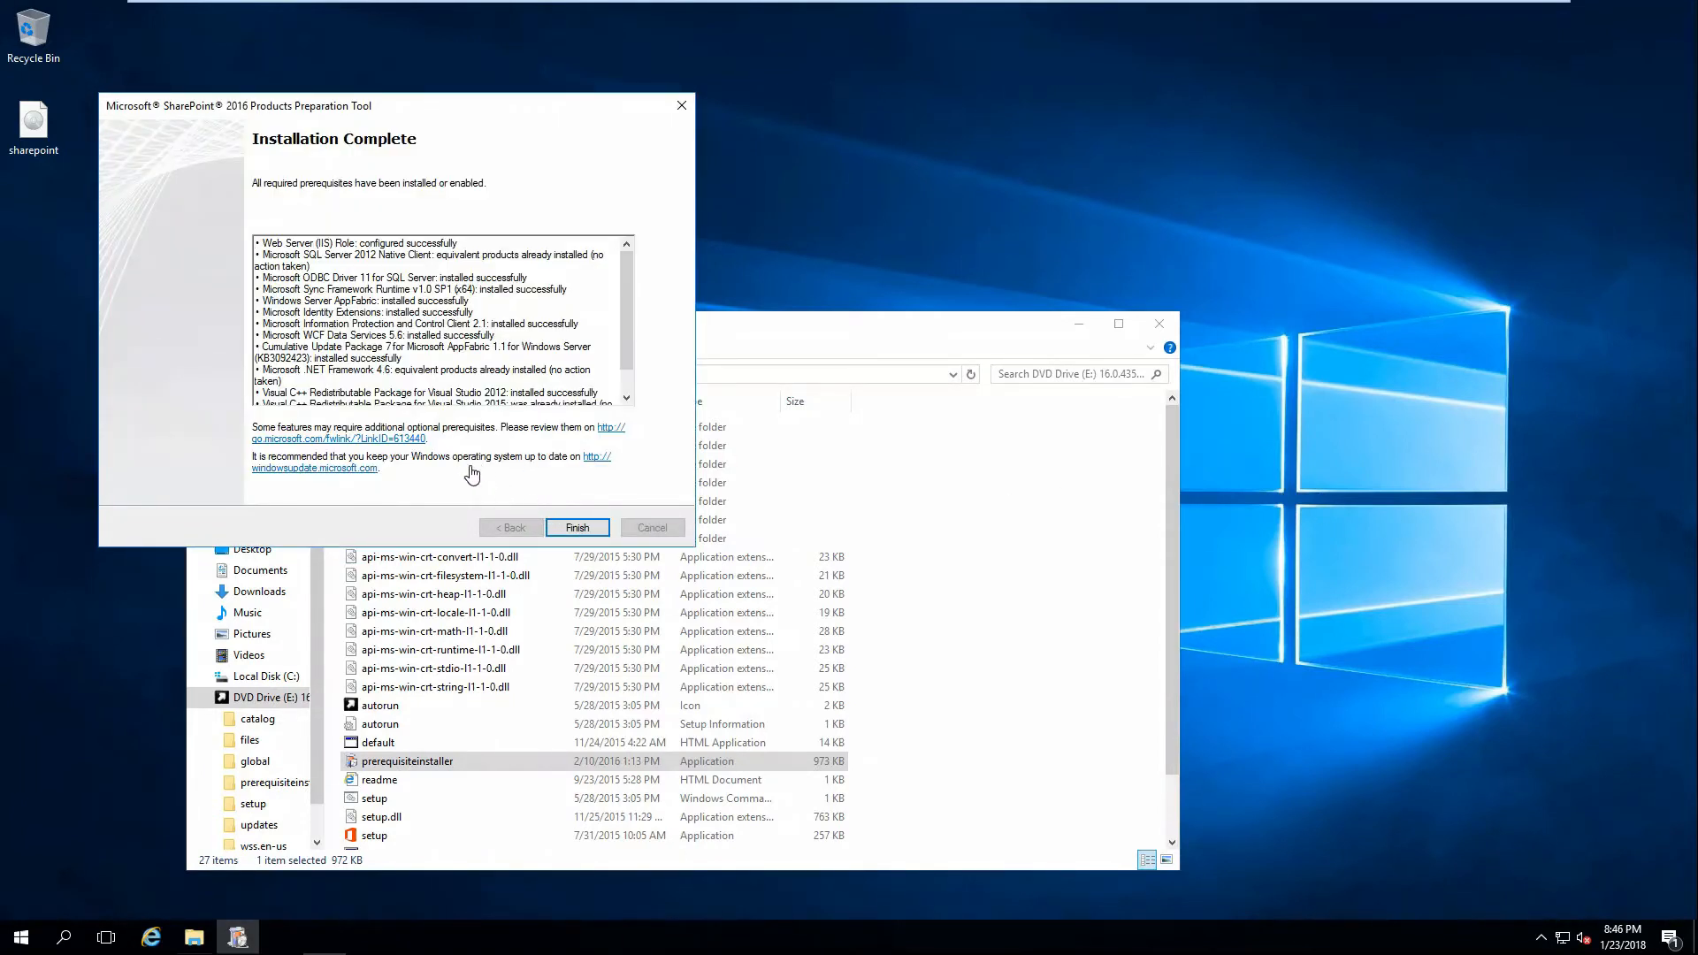
click(577, 528)
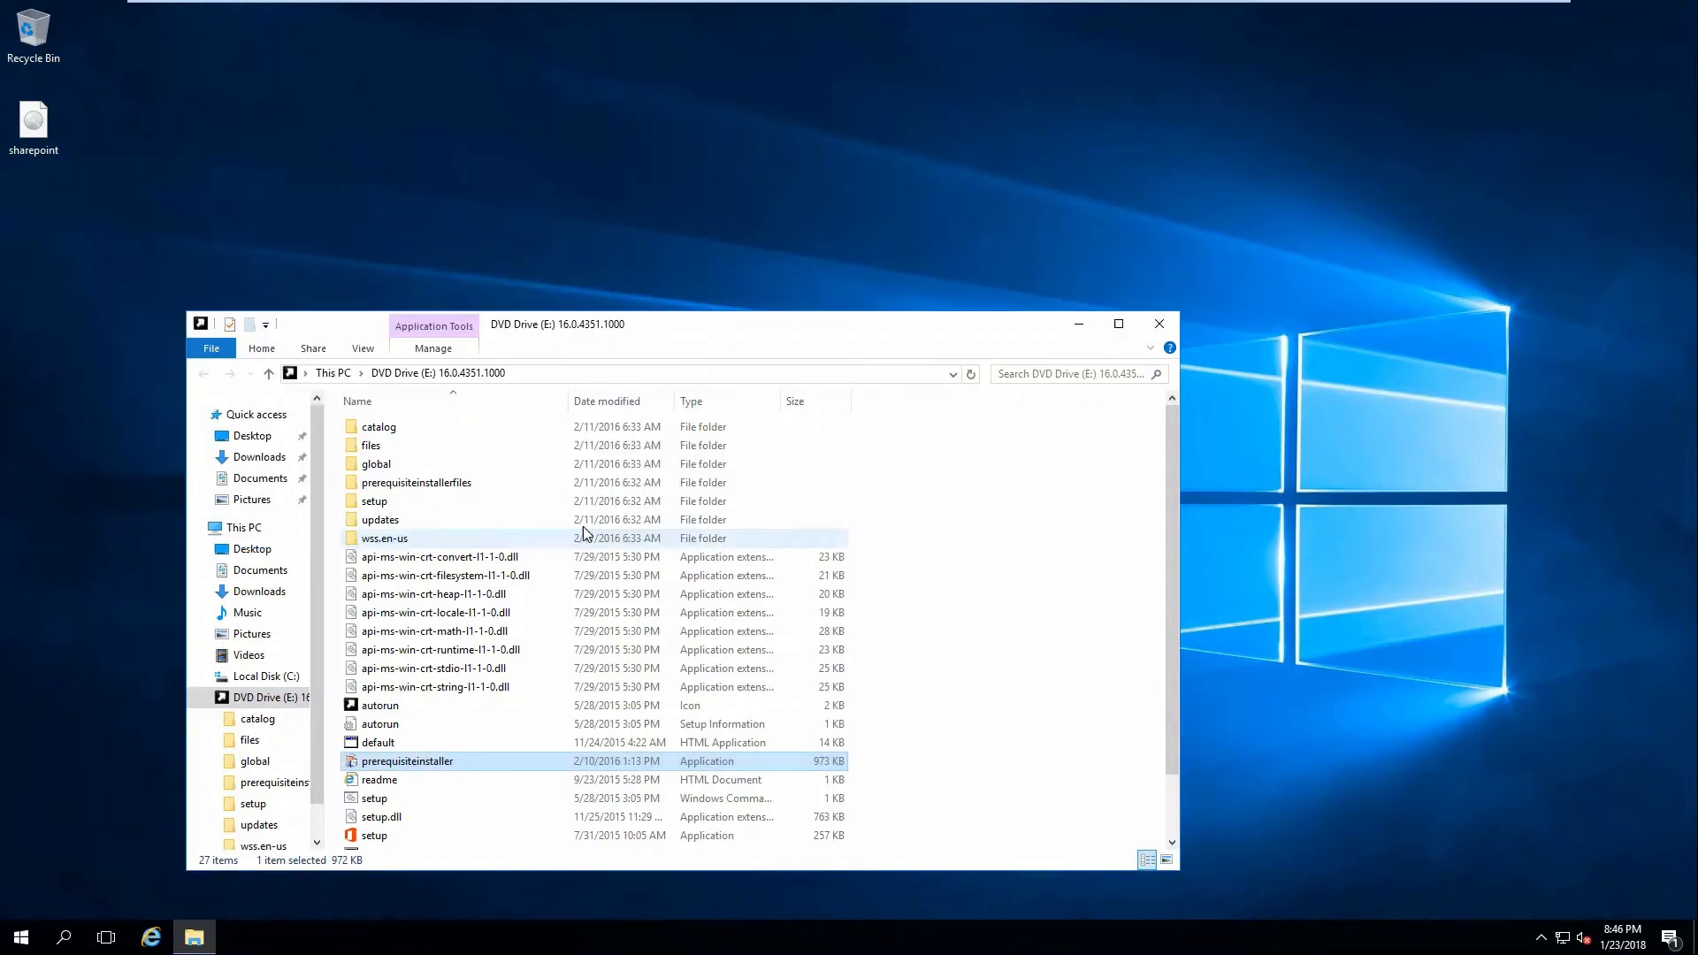
Restart the server with an unplanned operating system Recovery reason, then sign in with the administrator password.
click(21, 935)
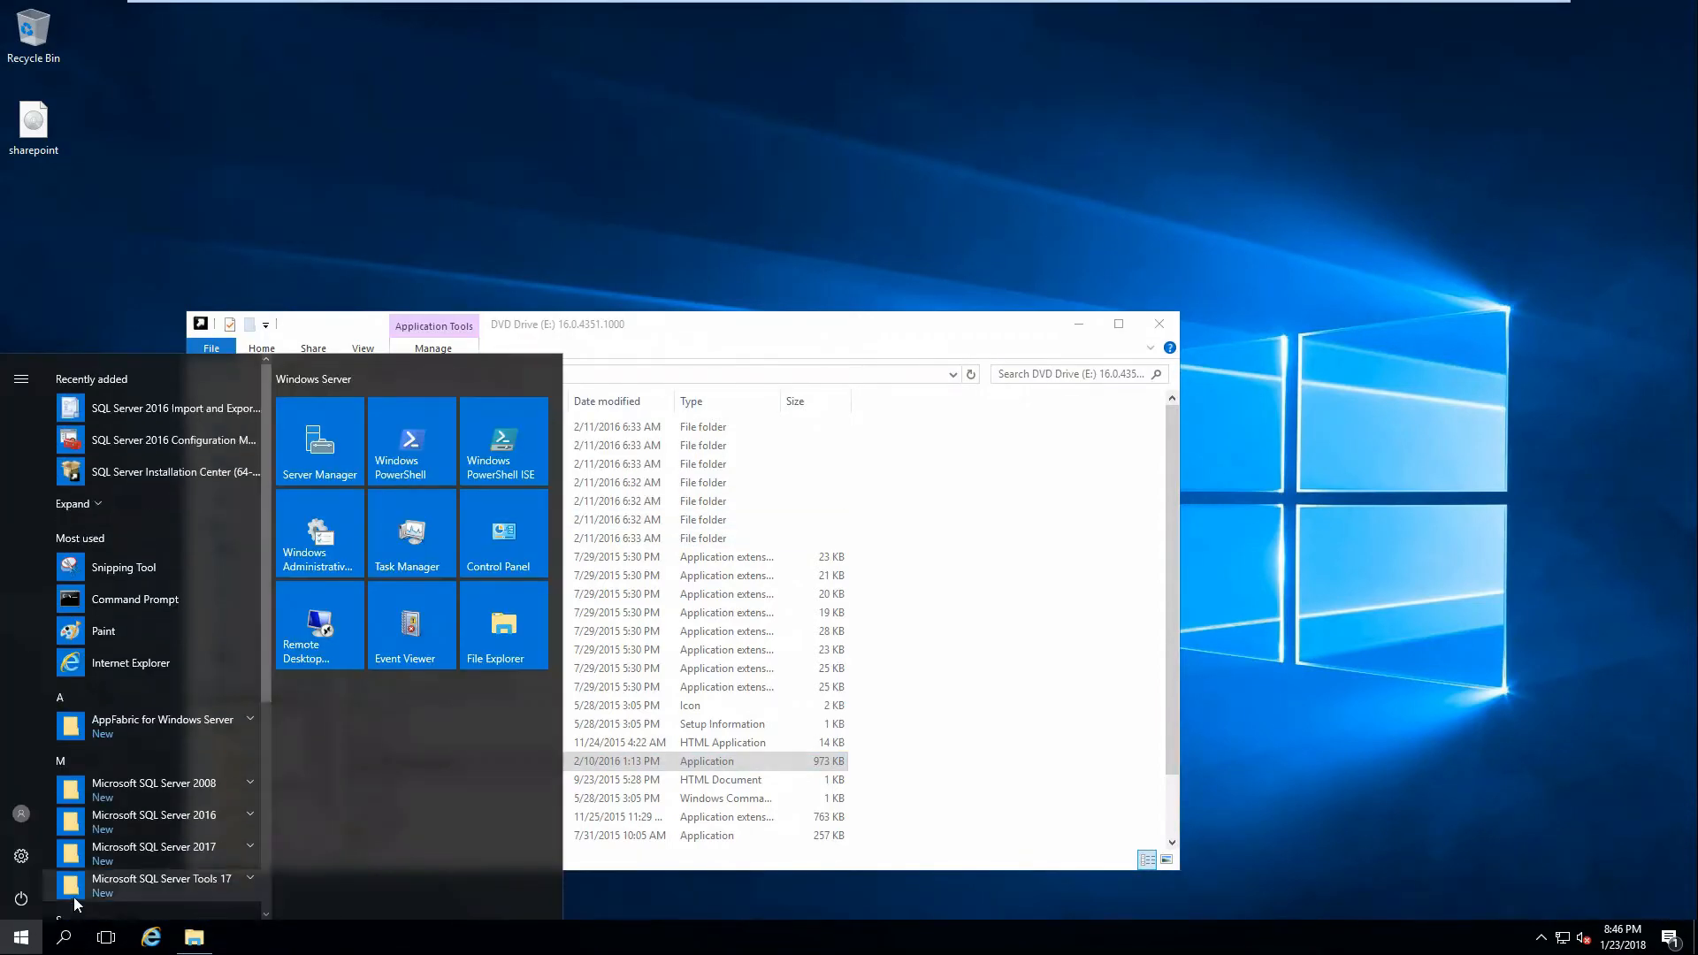
click(21, 898)
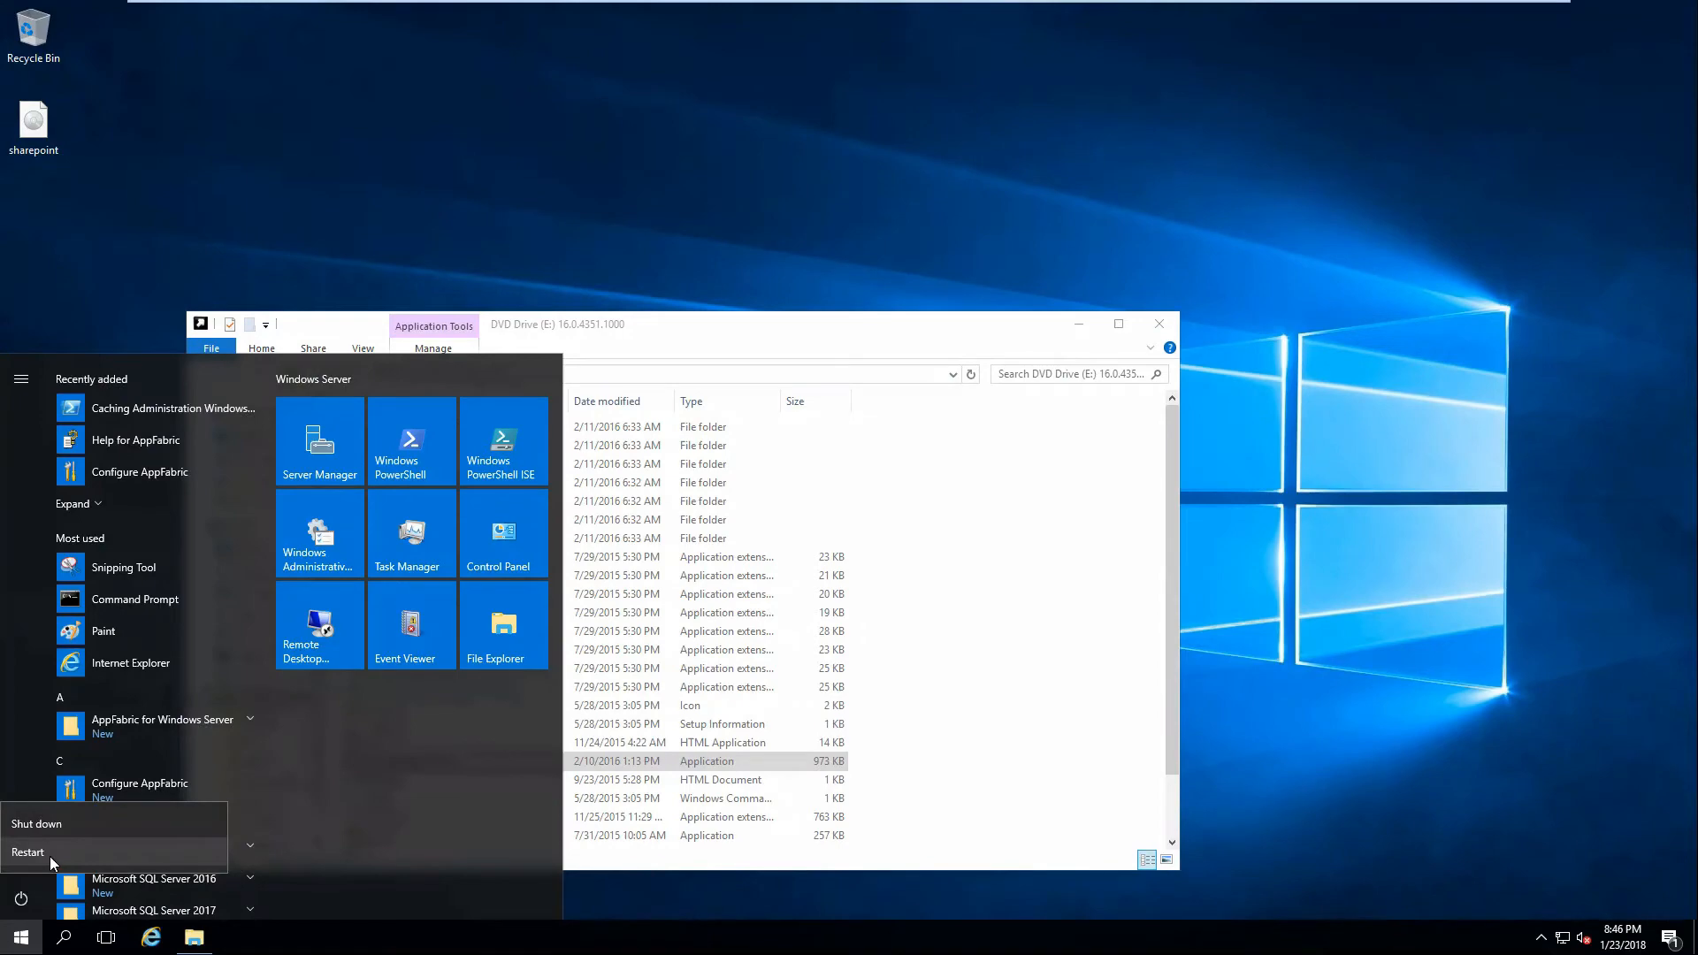
click(50, 856)
click(72, 812)
click(83, 836)
click(231, 851)
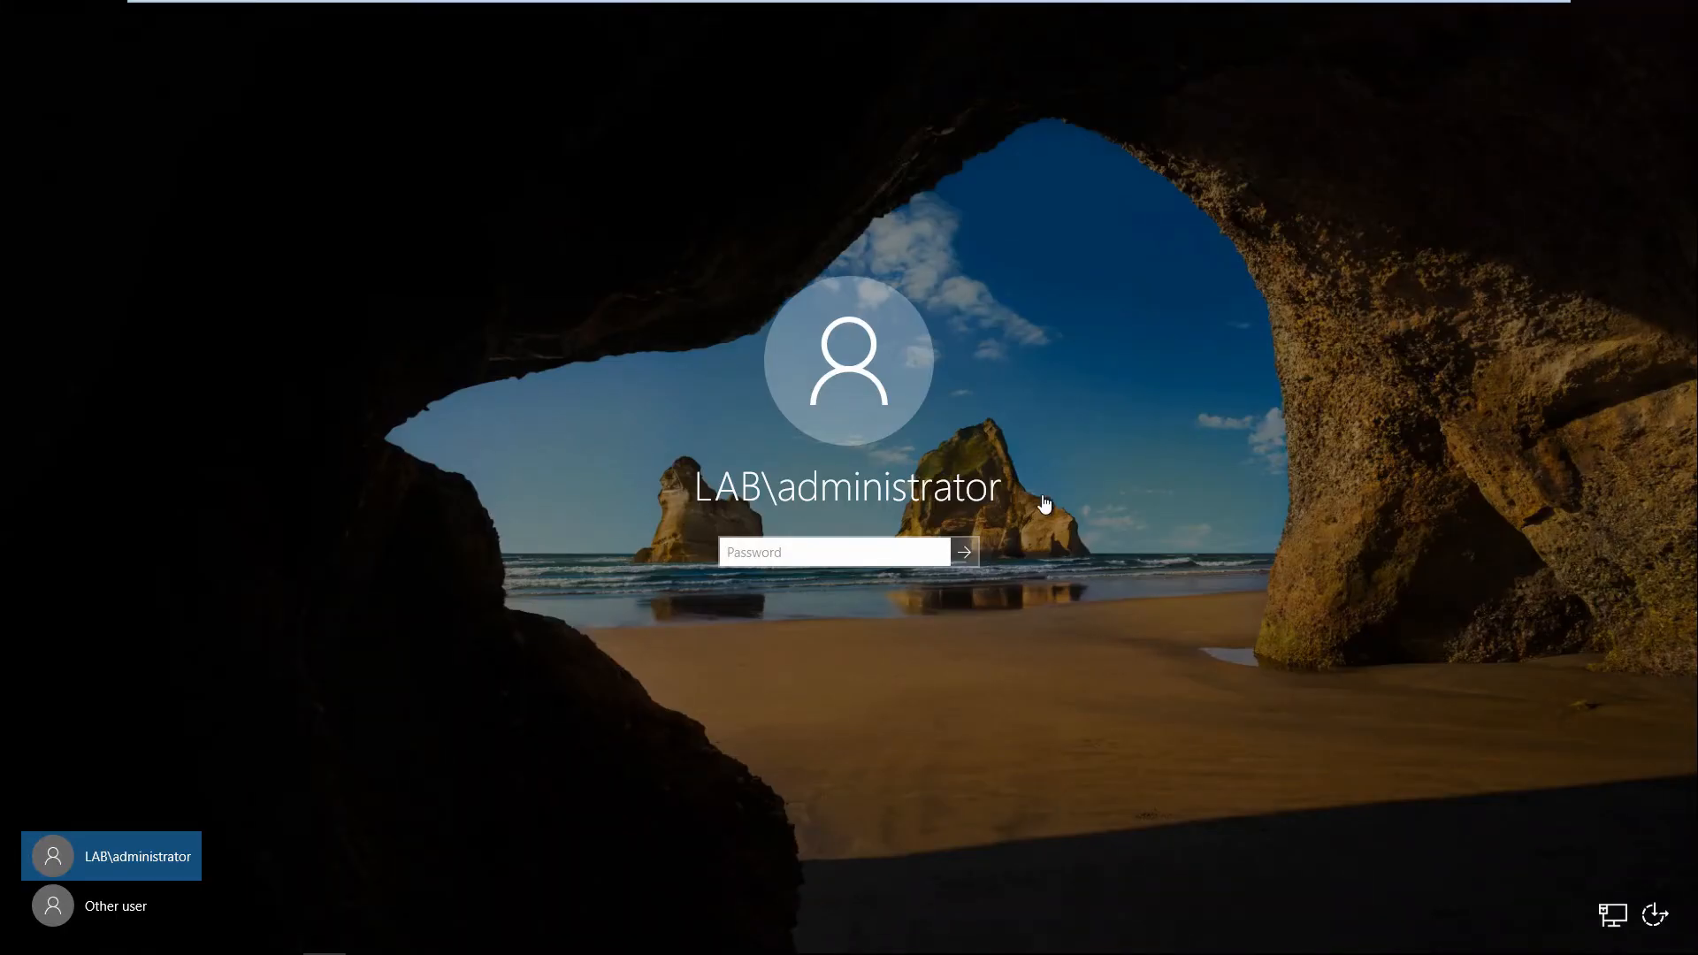
text(Pa$$w0rd)
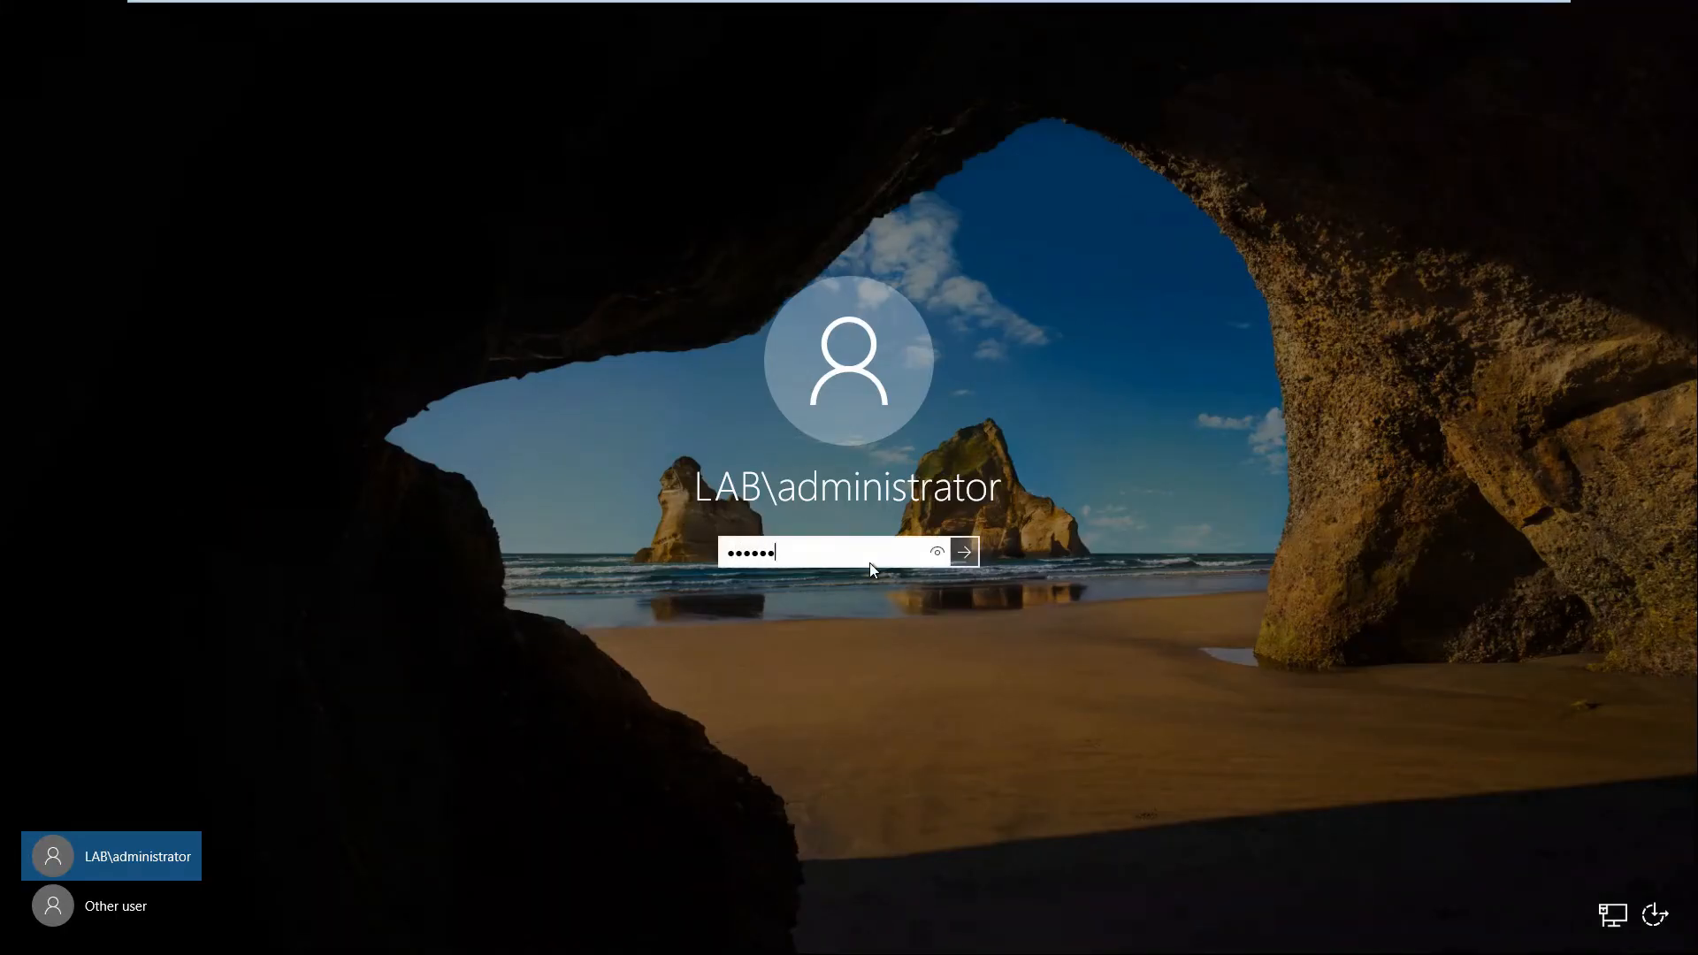
key(Return)
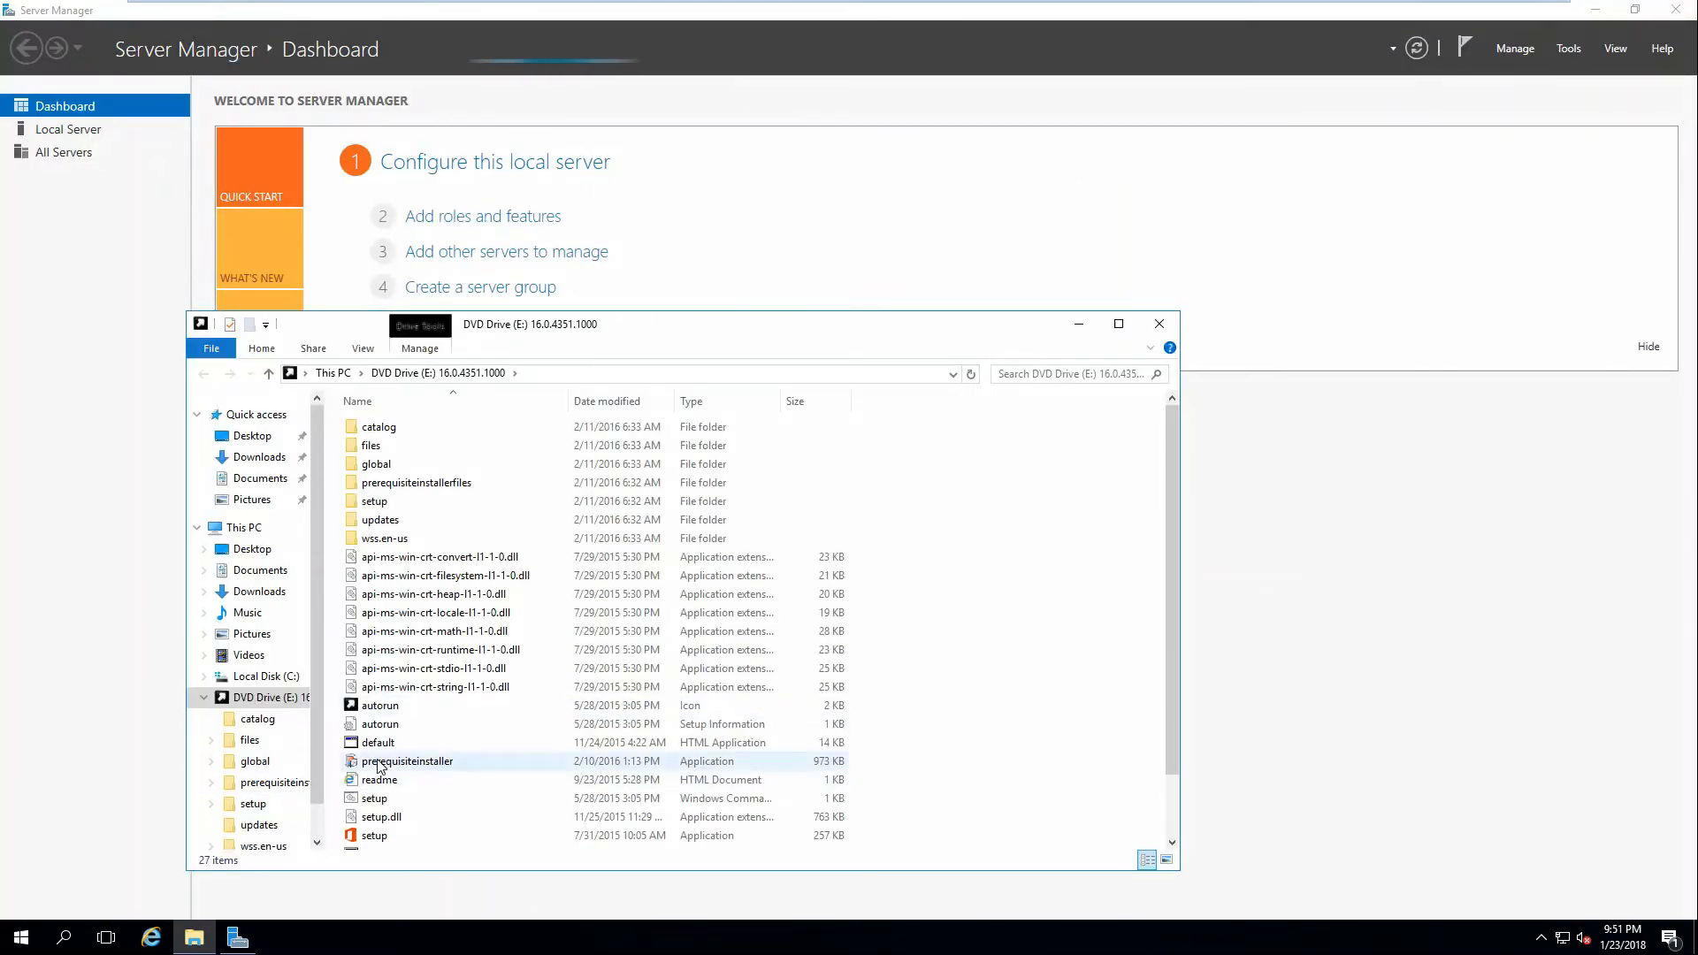
Run prerequisiteinstaller a second time, accepting the terms, and click Finish when installation completes.
double_click(380, 760)
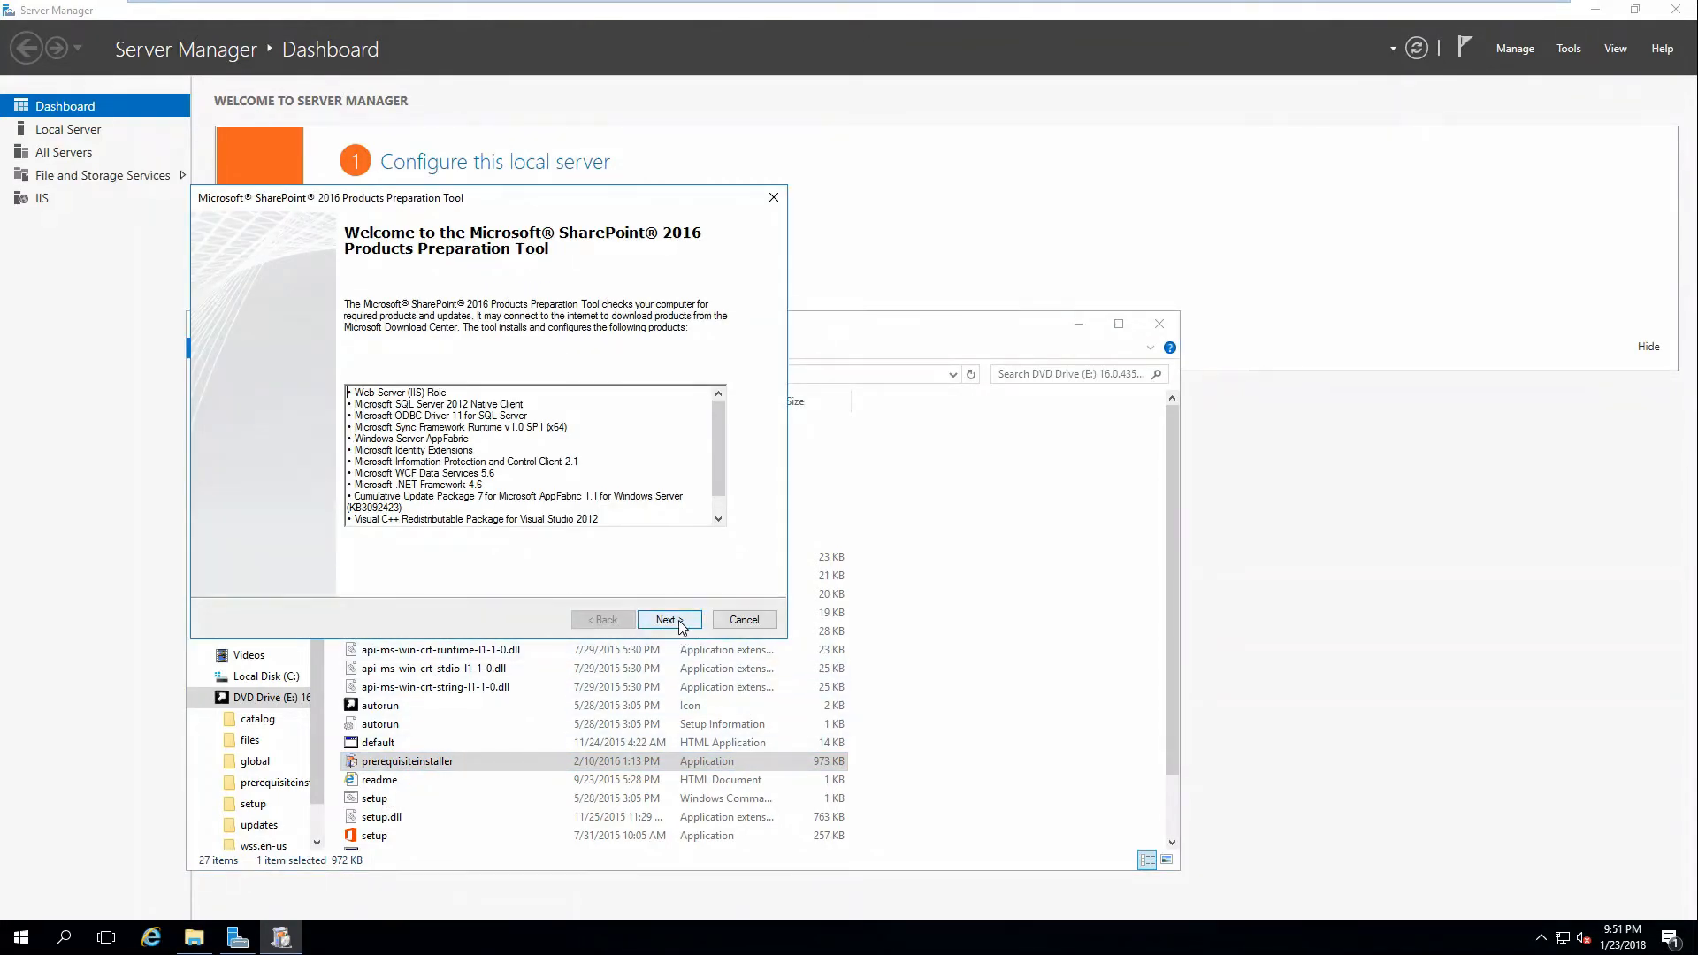
click(670, 619)
click(395, 581)
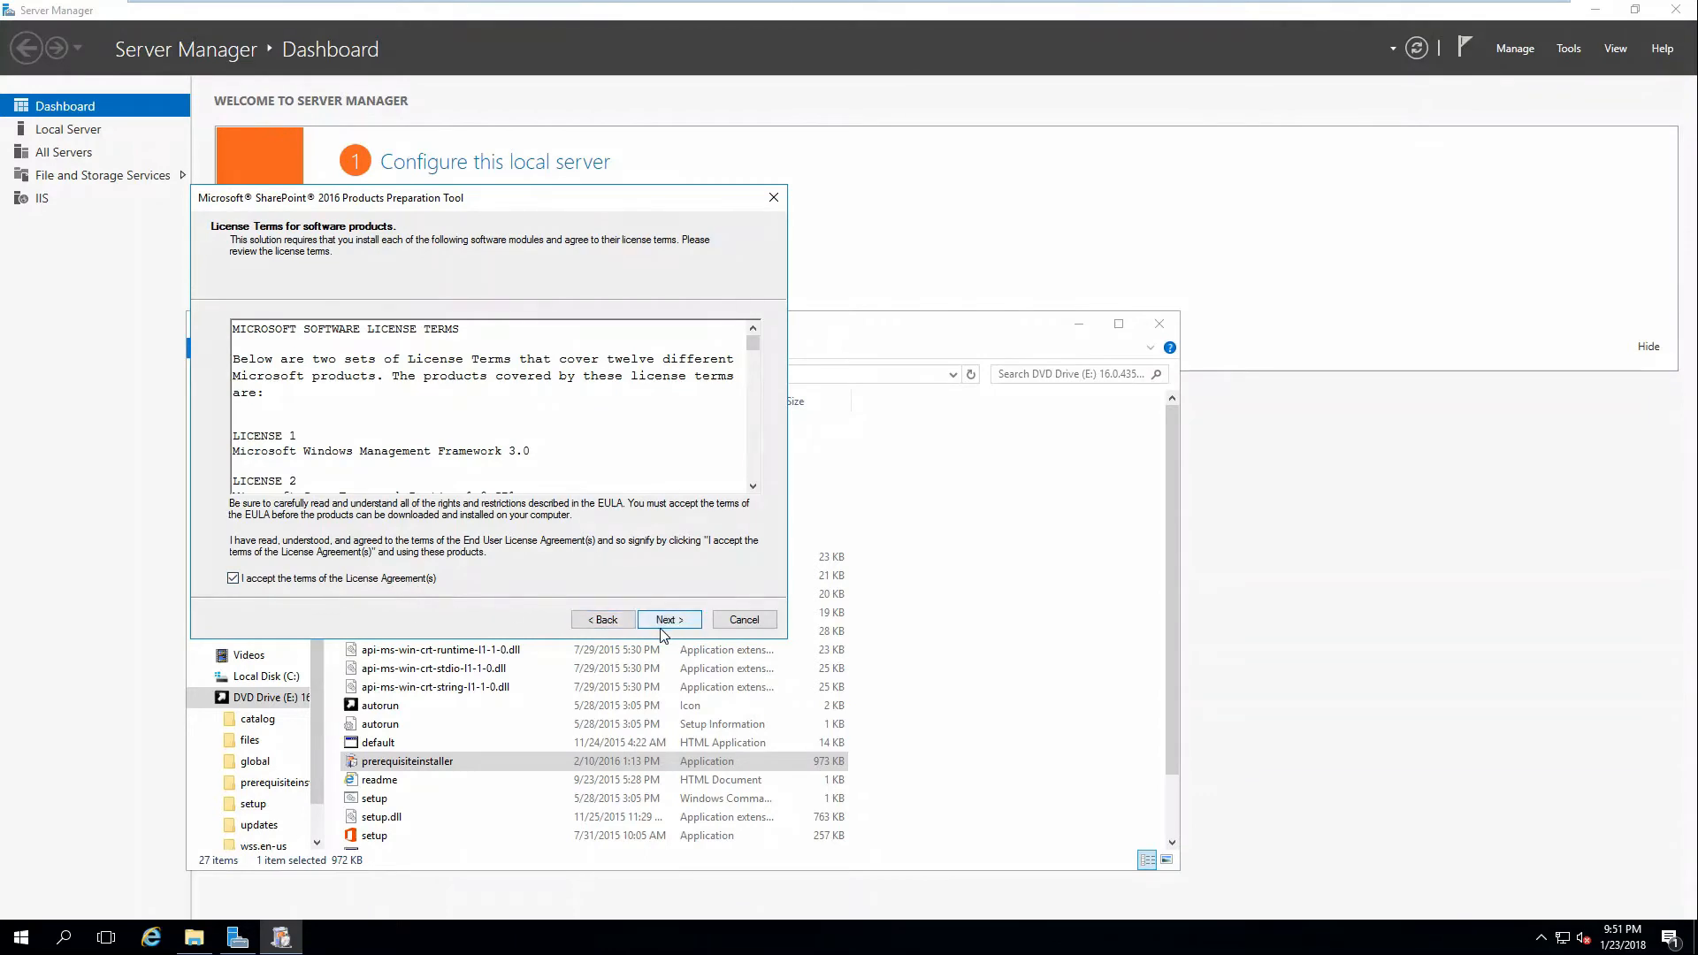
click(669, 620)
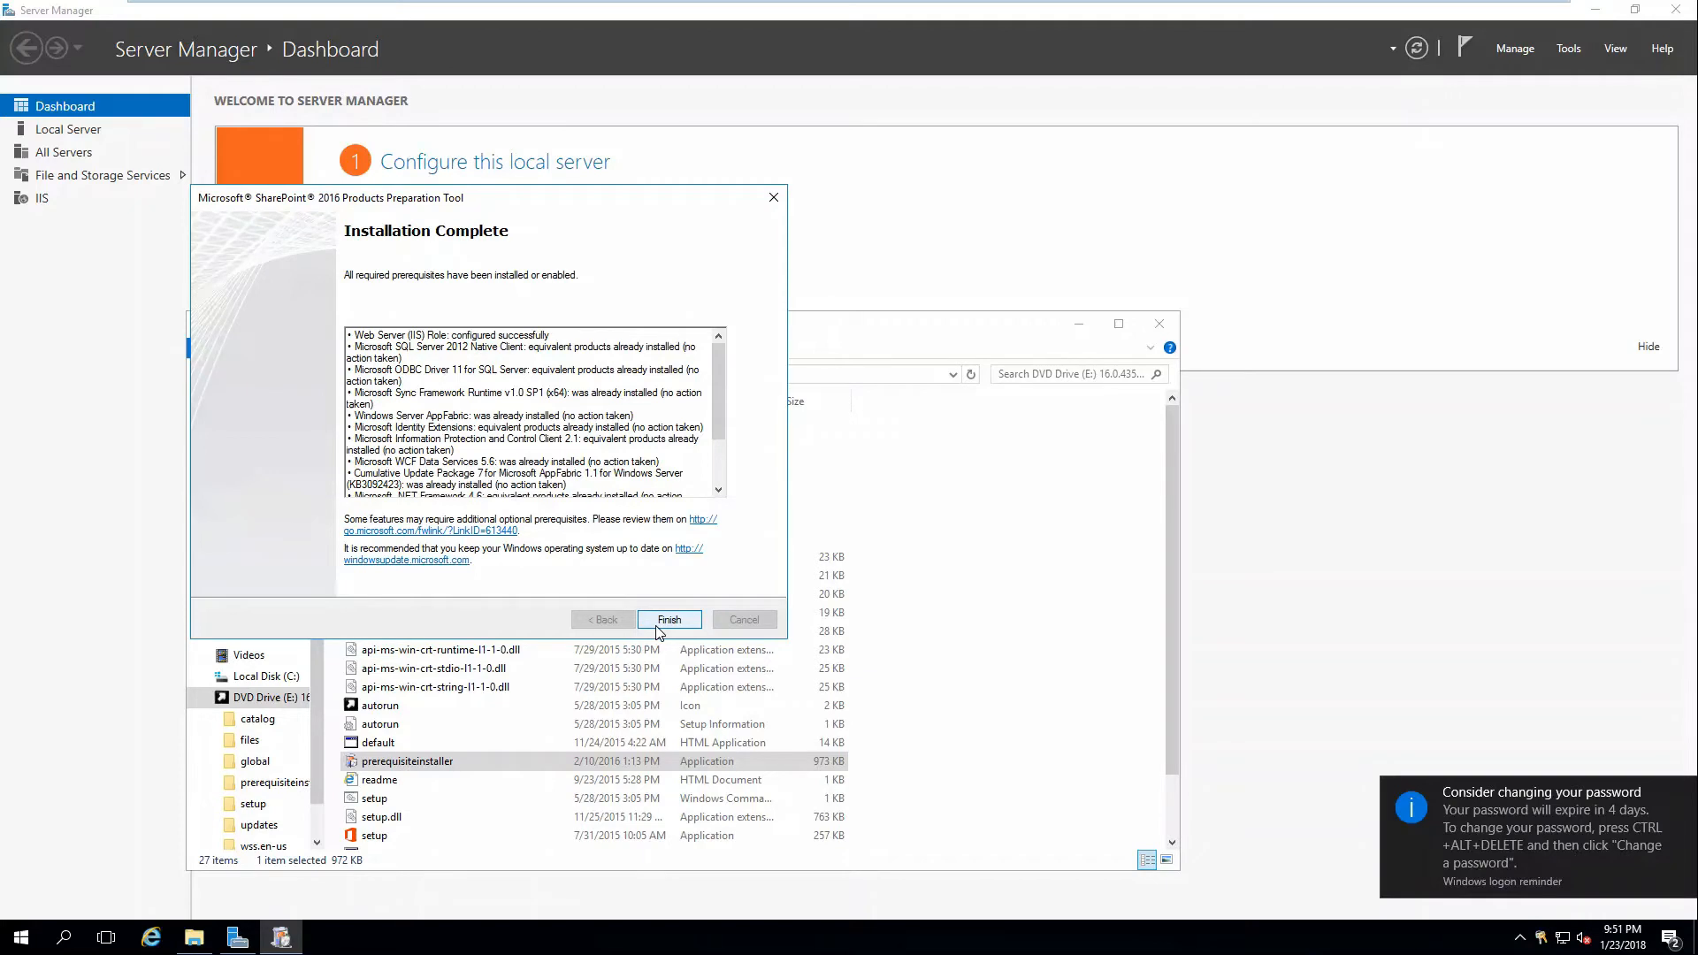
click(669, 621)
scroll(731, 750, down, 1)
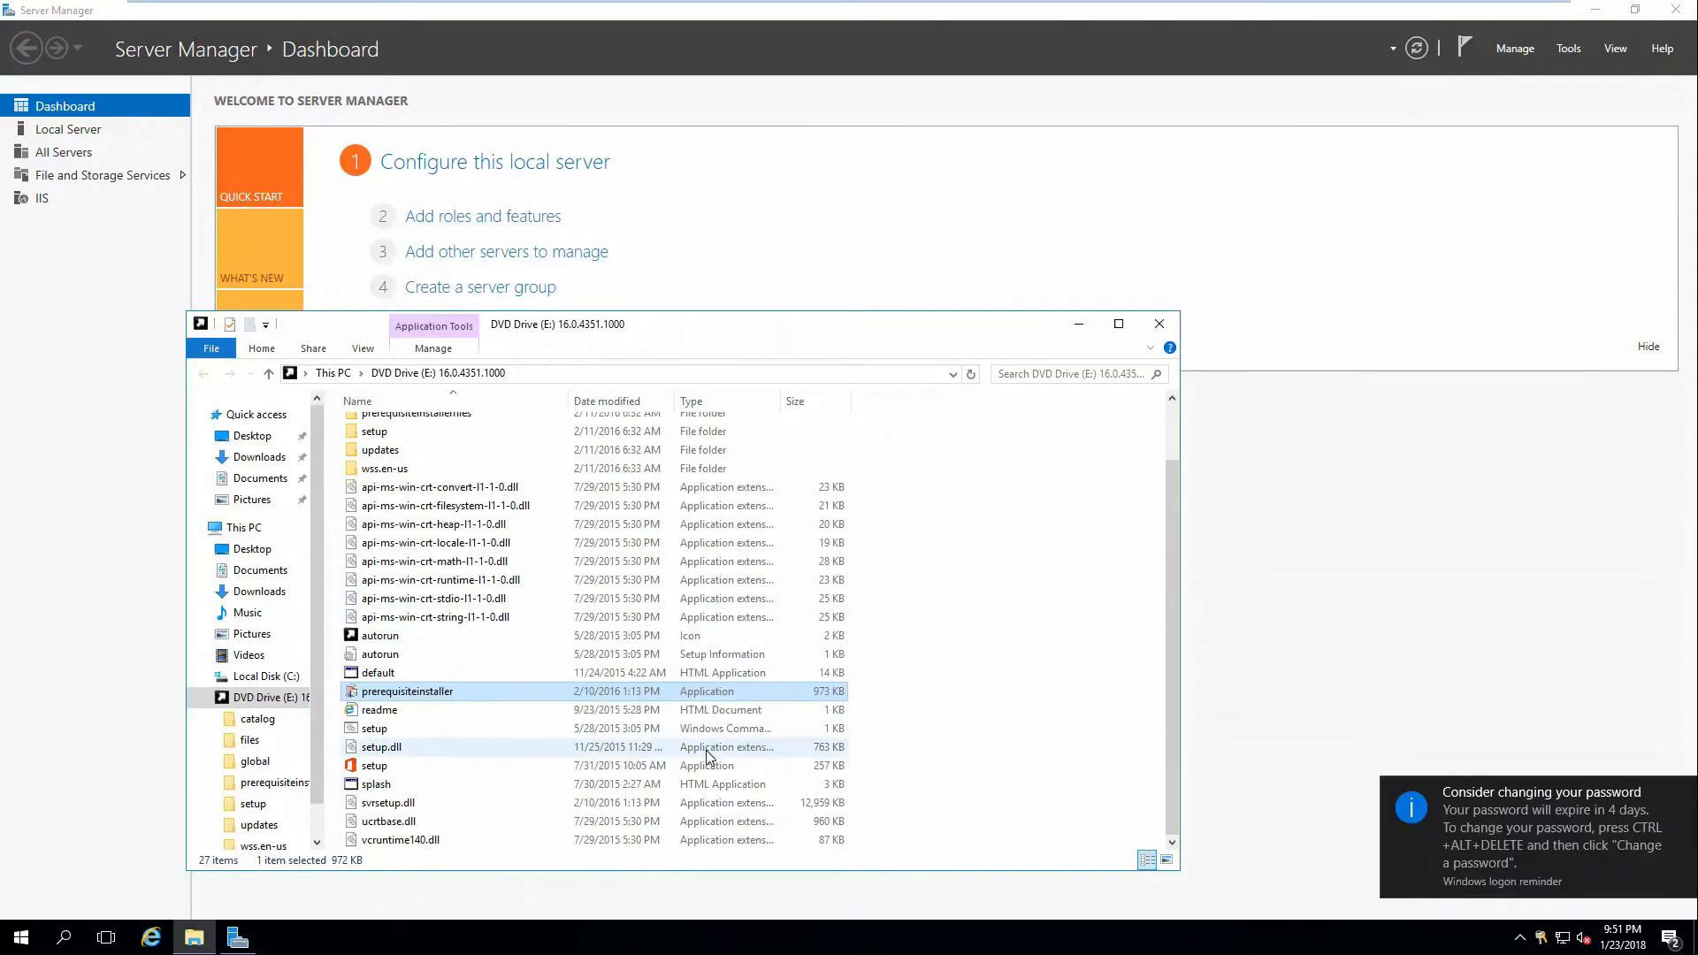
Launch SharePoint setup from the DVD, close Server Manager, and open Internet Explorer.
double_click(417, 768)
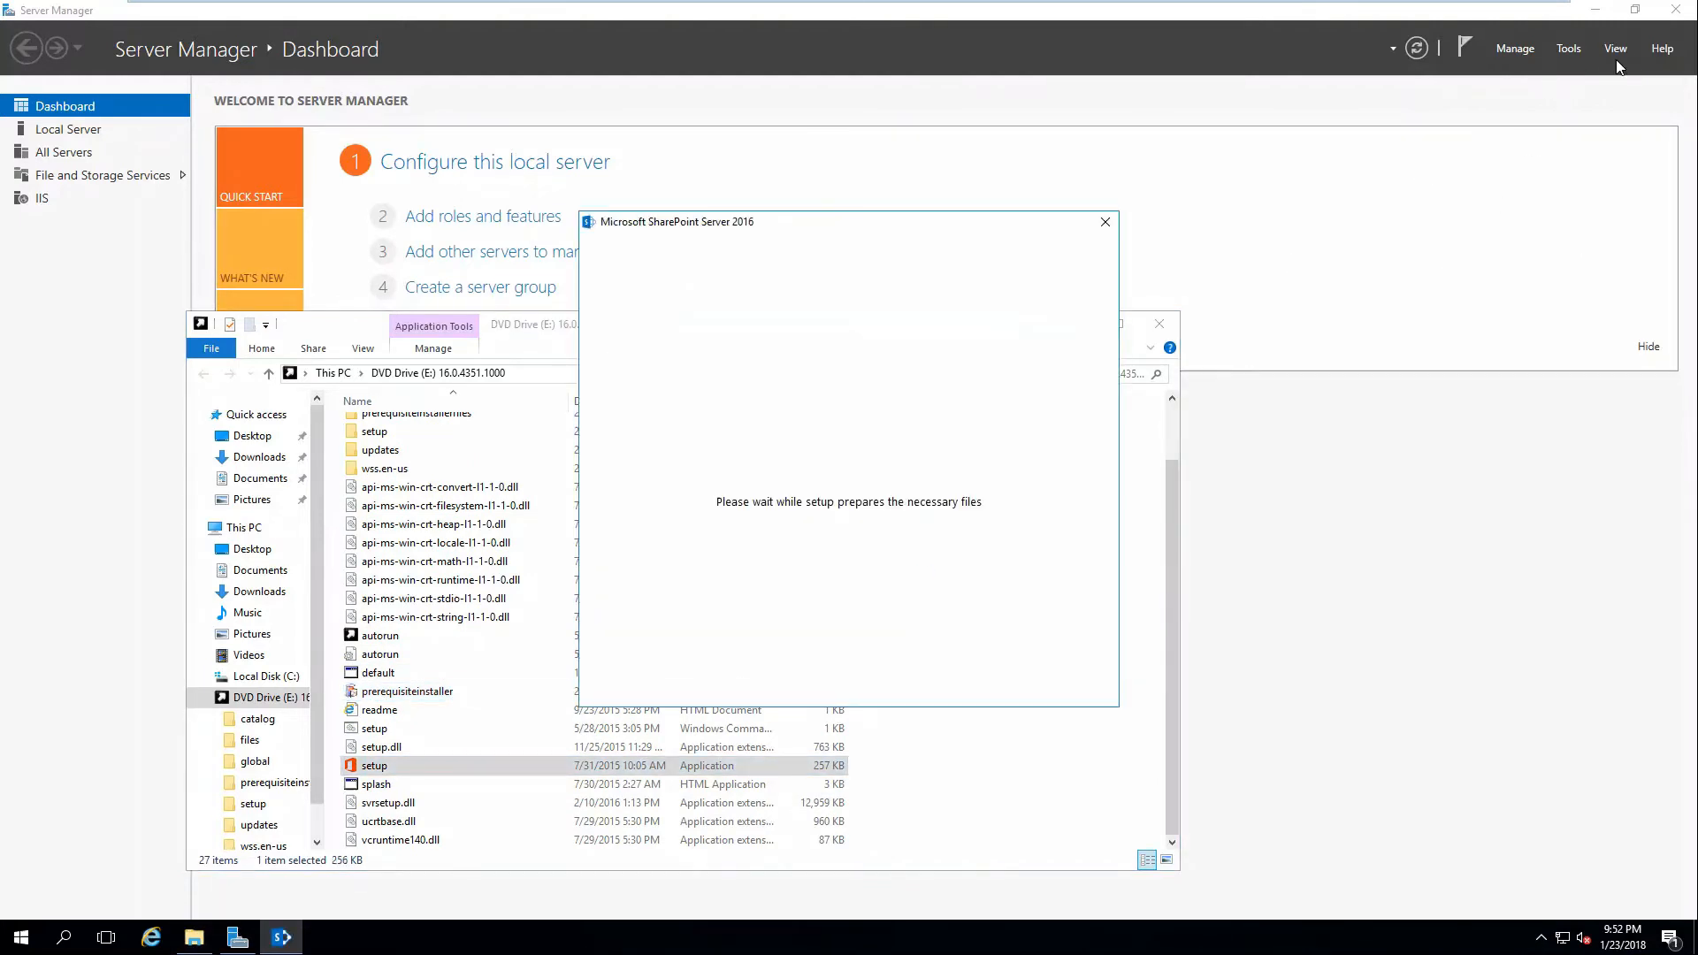
click(1675, 13)
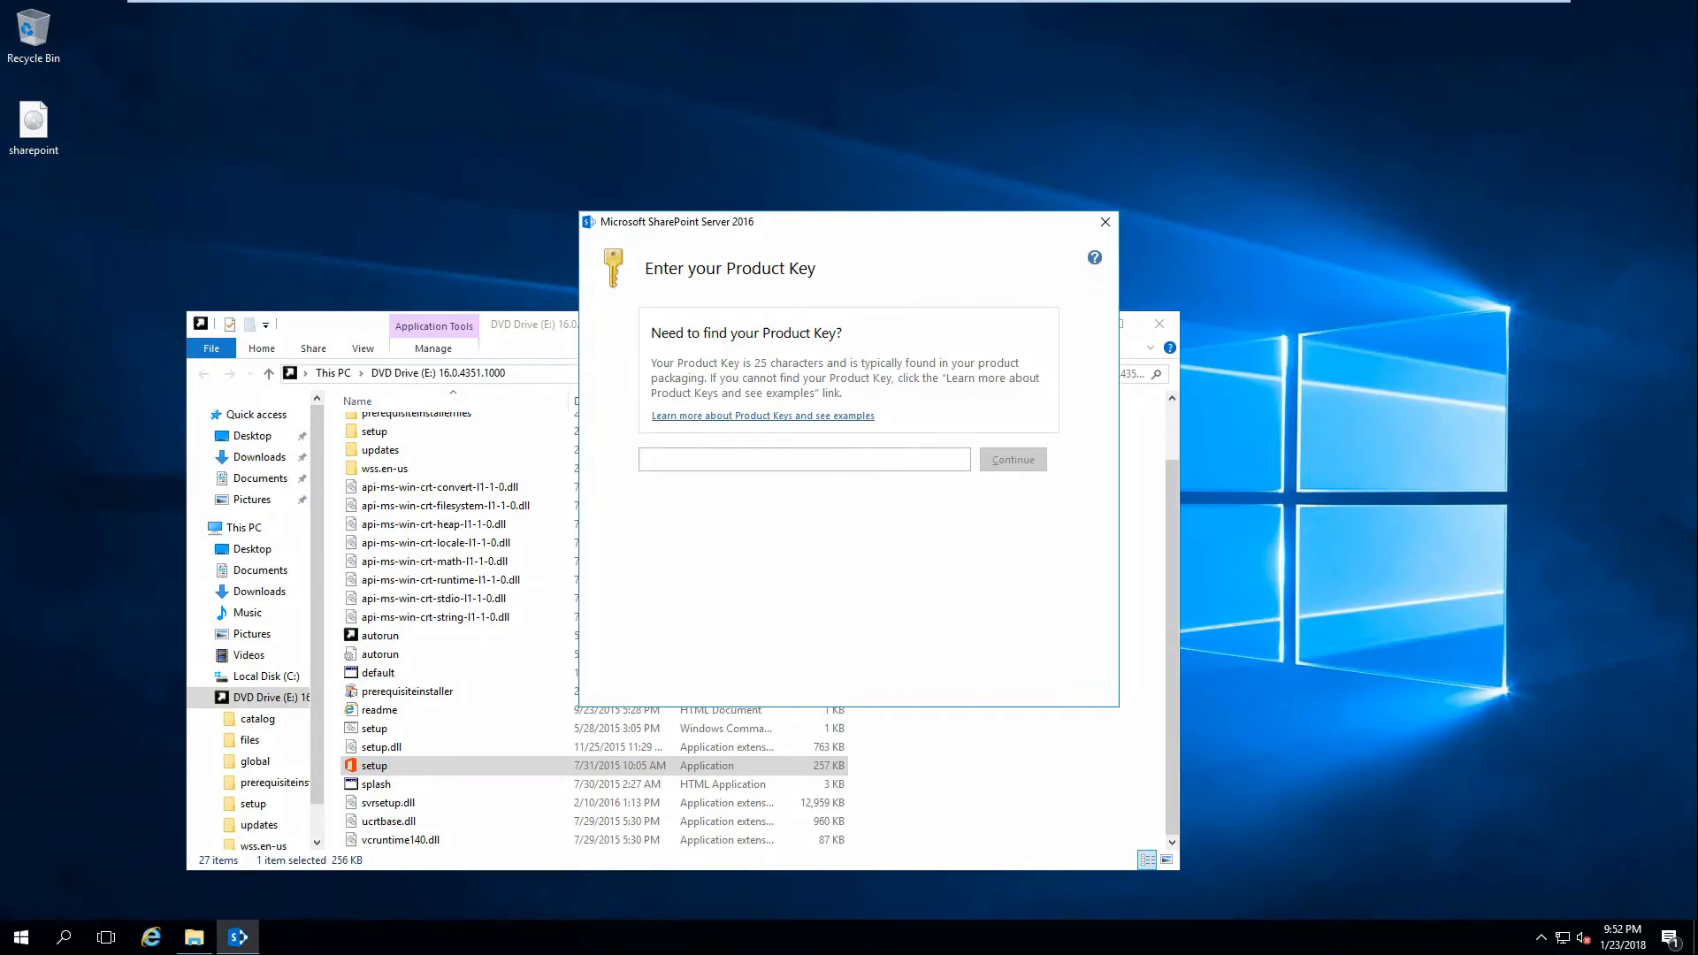
click(152, 937)
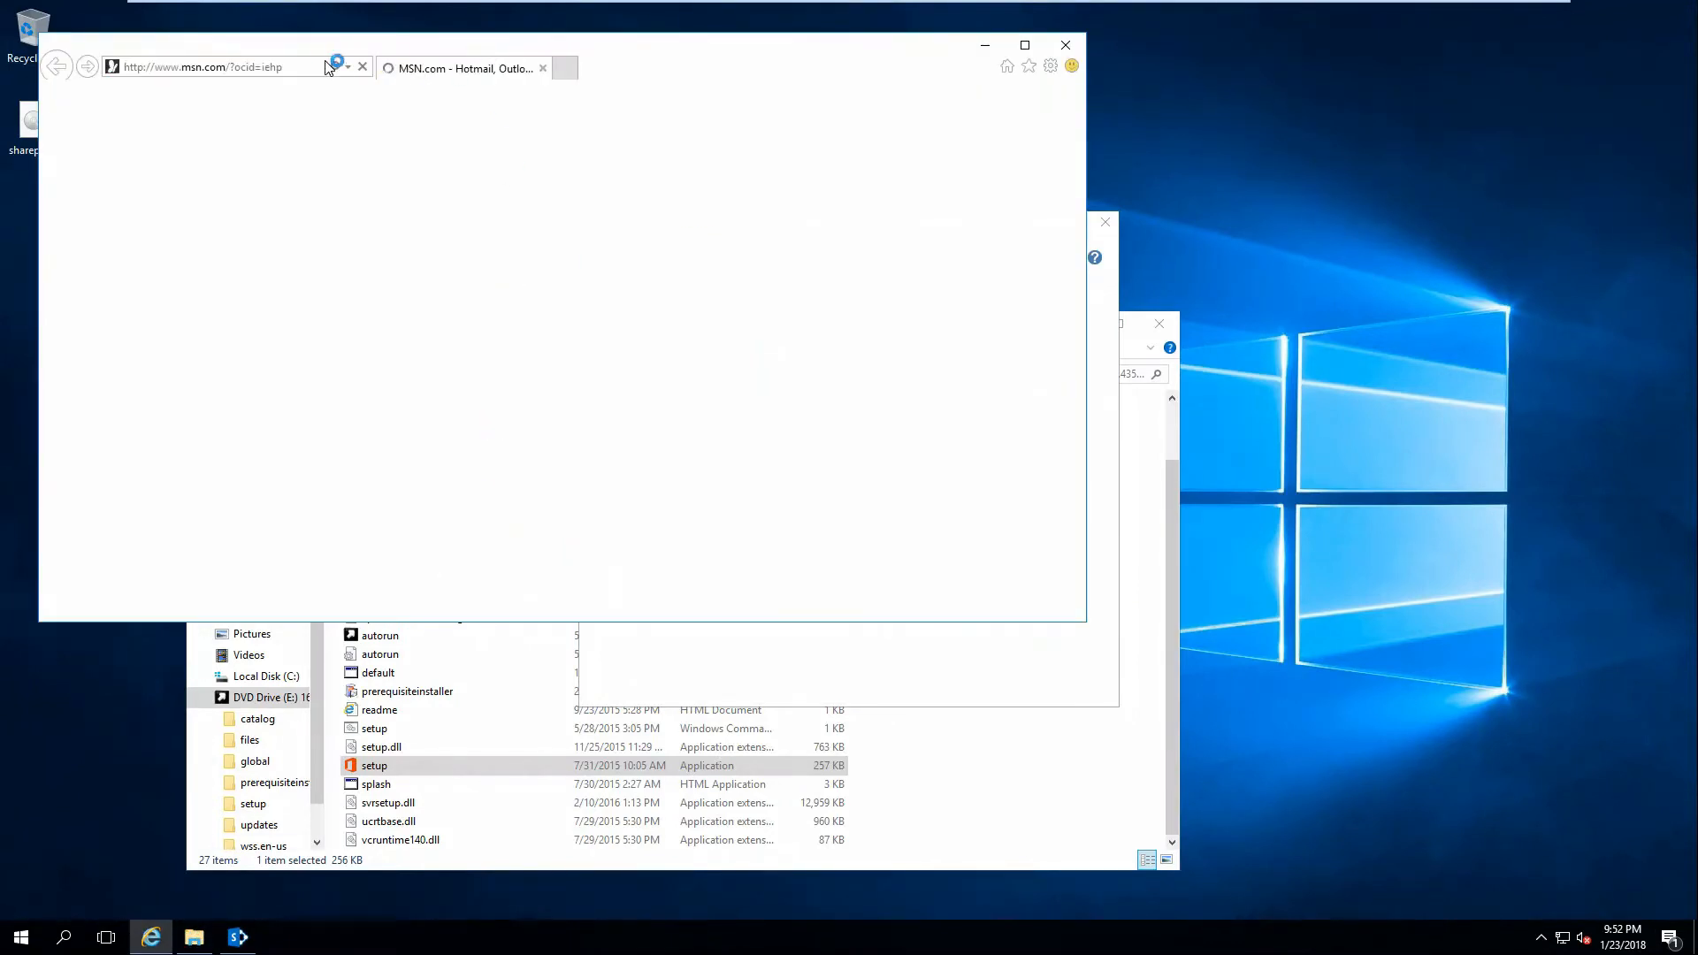
Navigate Internet Explorer to google.com.
click(309, 72)
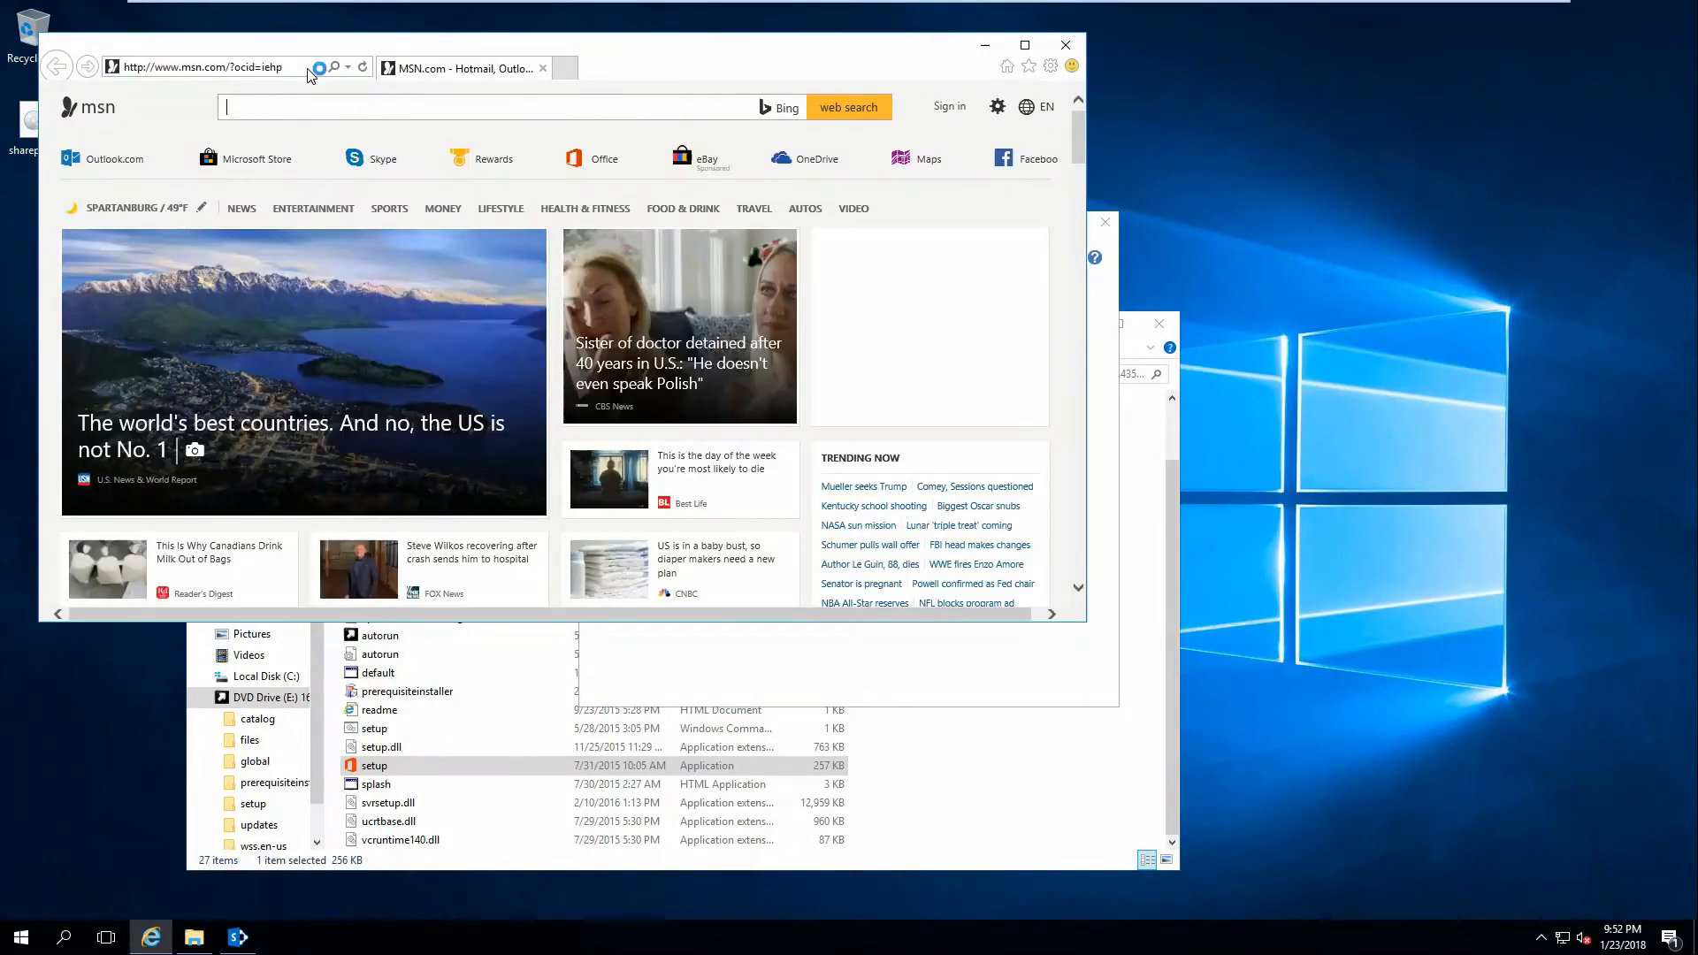
click(310, 72)
text(google.com/)
key(Return)
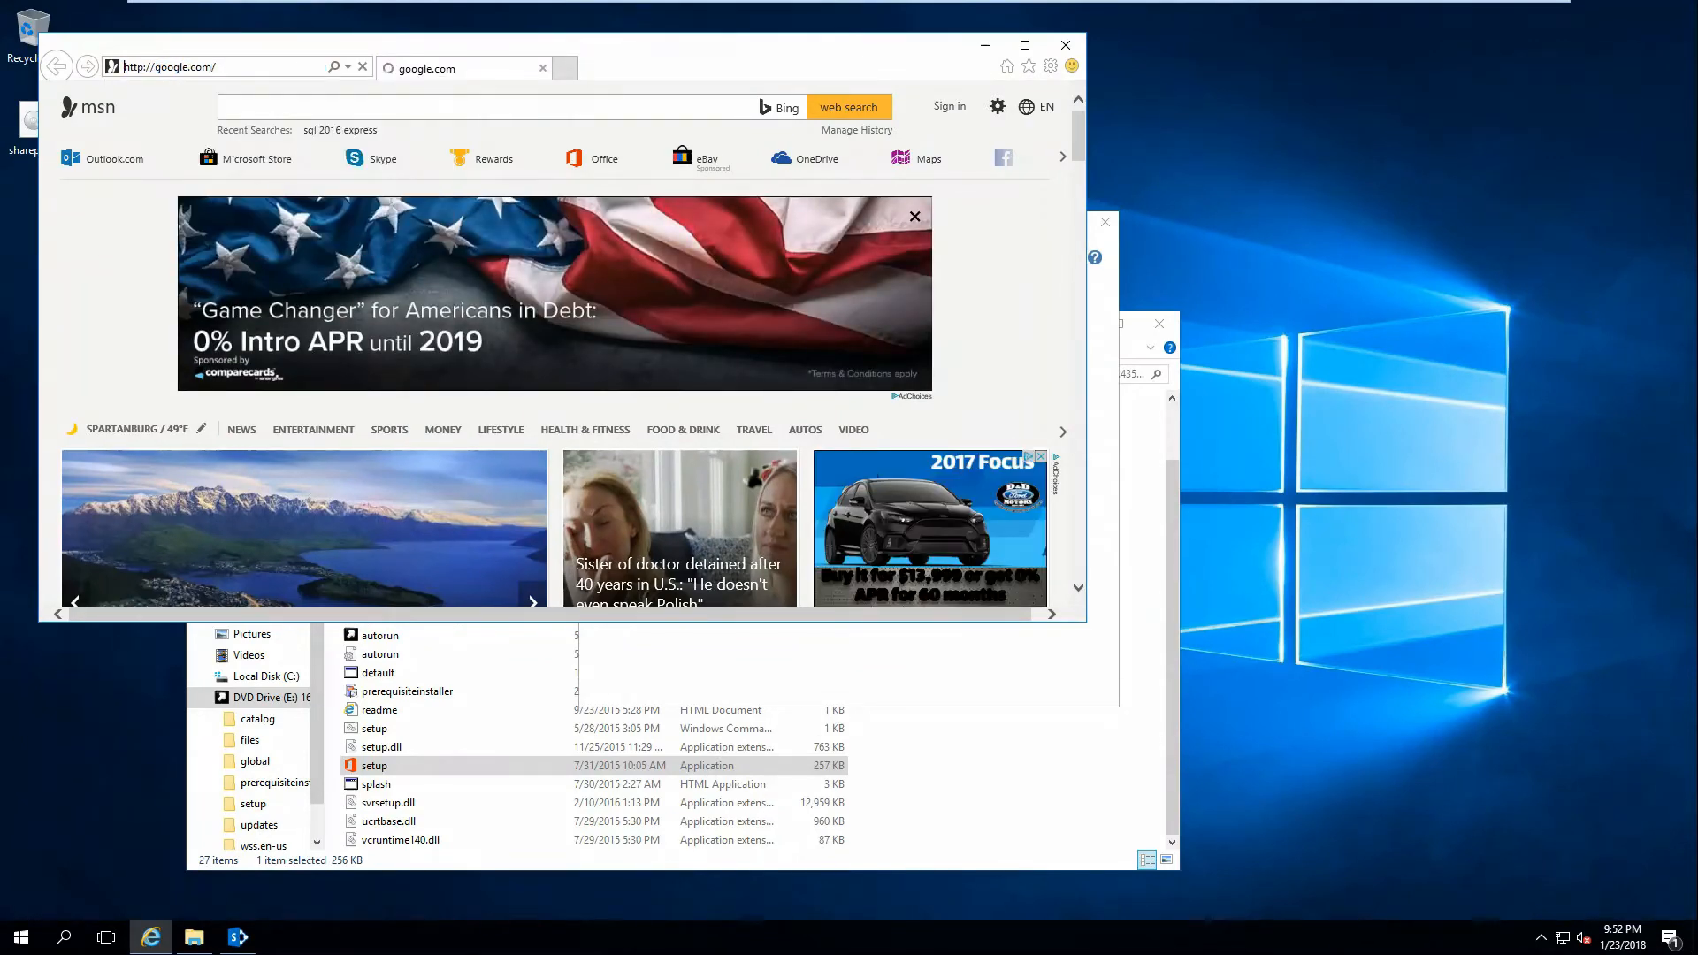
Search 'sharepoint 2016 enterprise trial key' and select the Enterprise trial product key in a result.
text(shar)
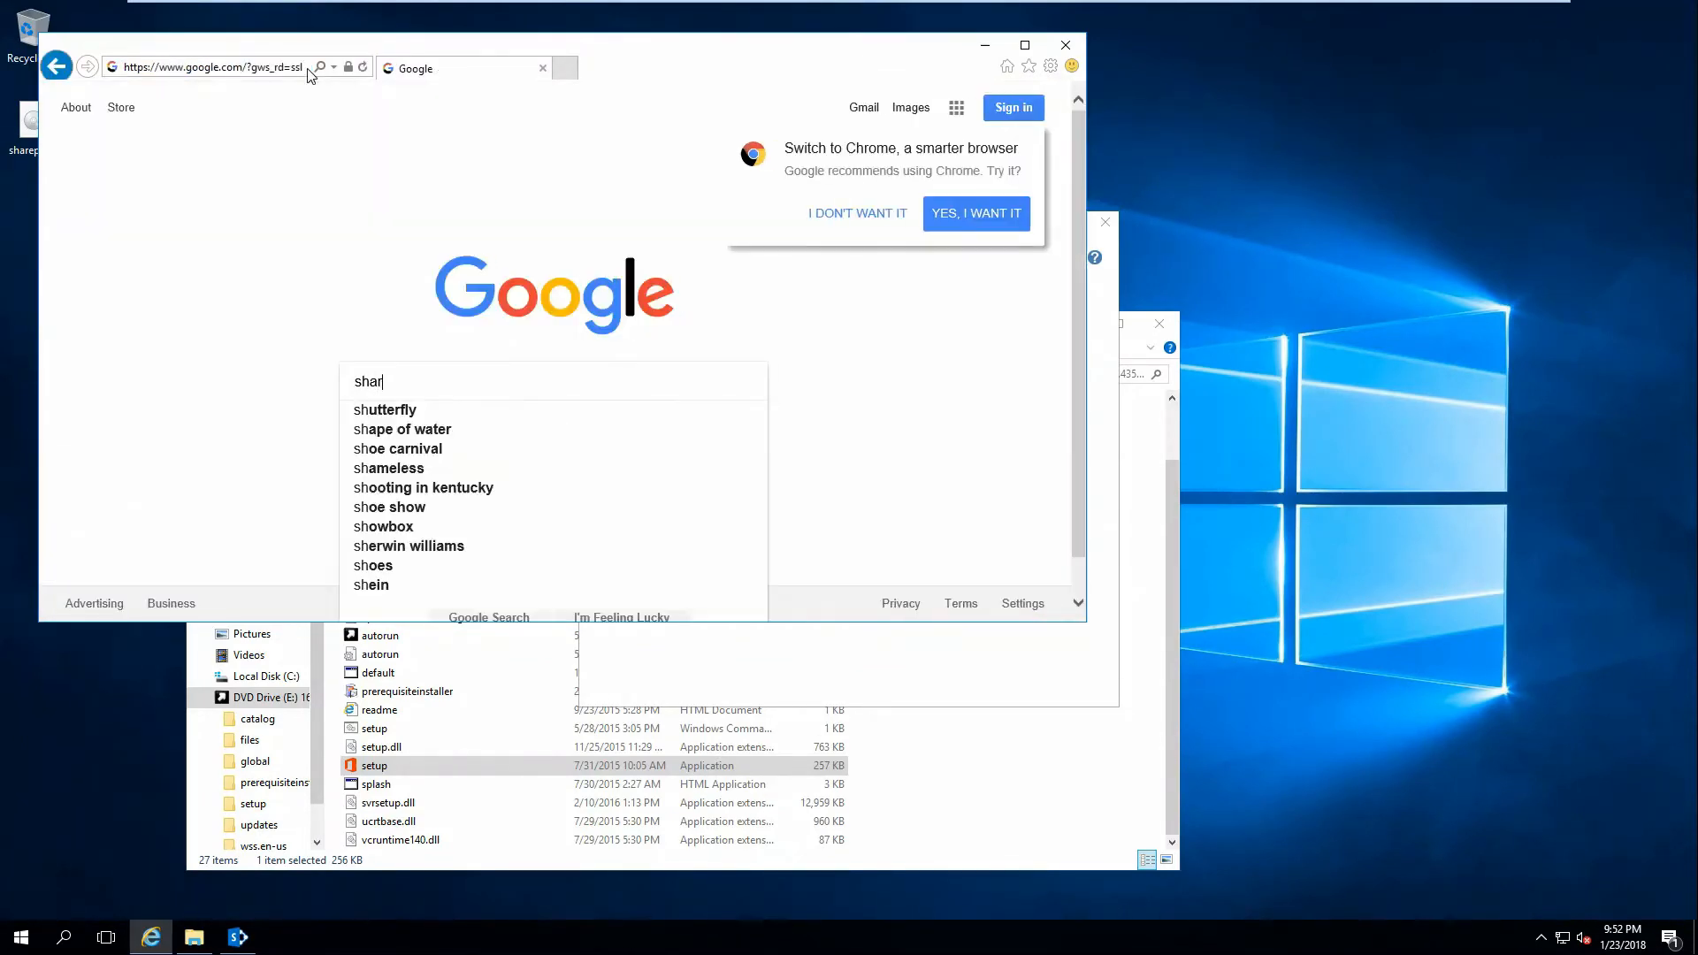
text(epoint 2016 ent)
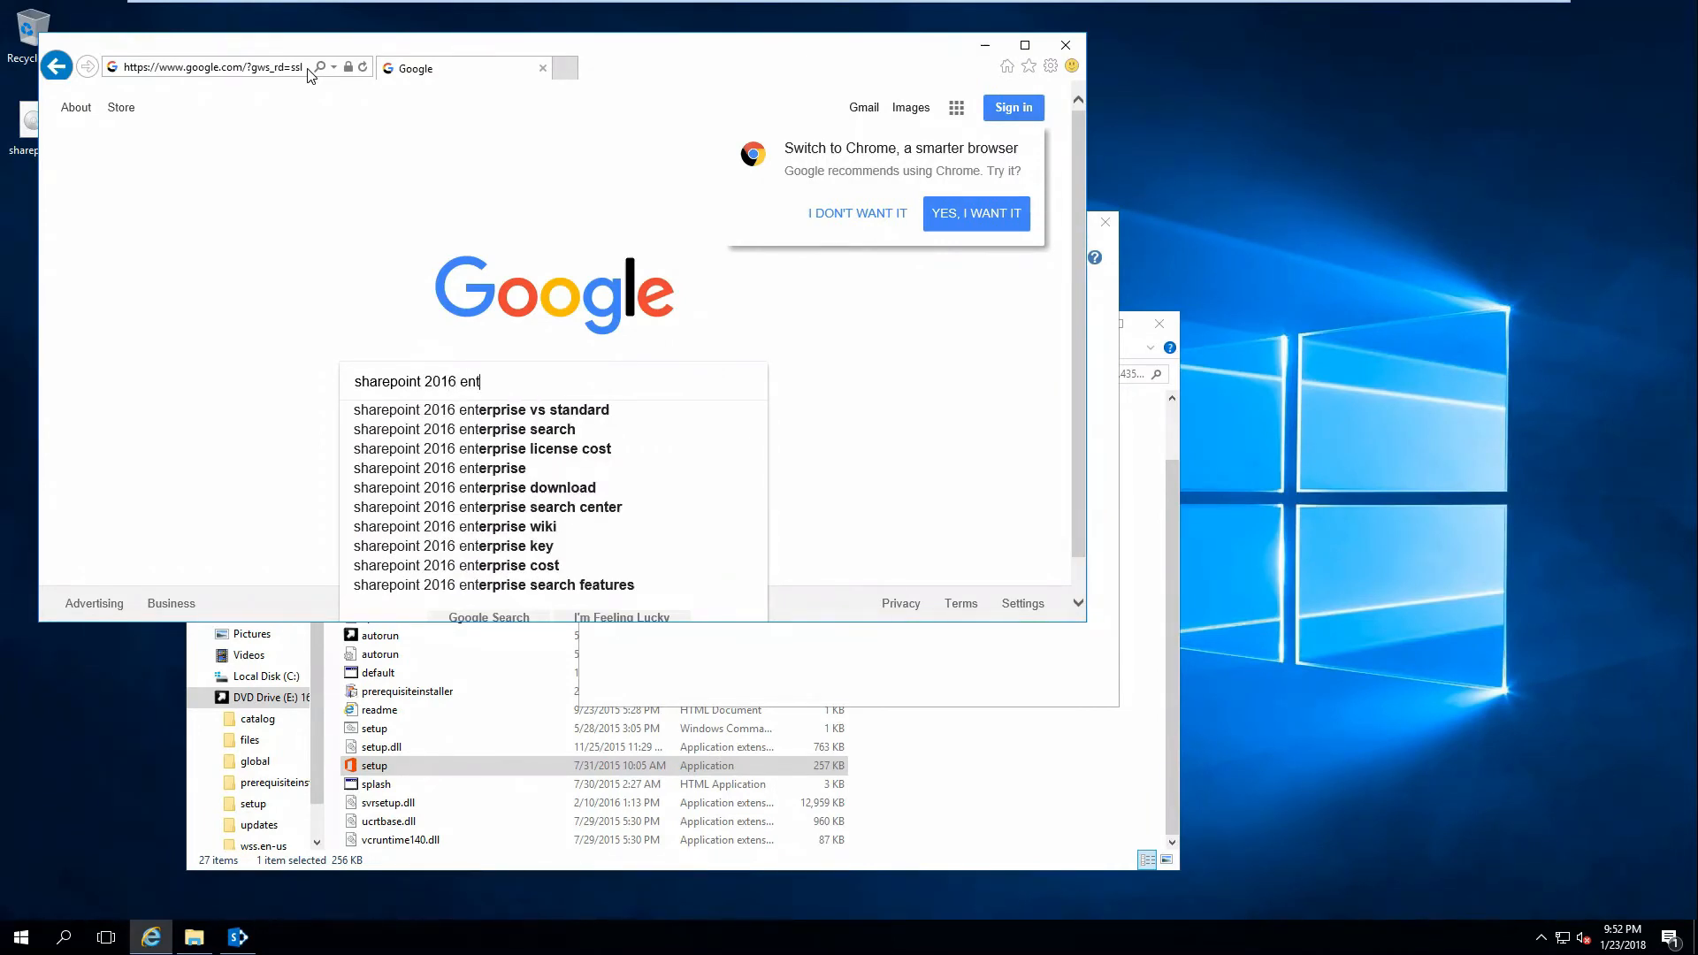
key(Down)
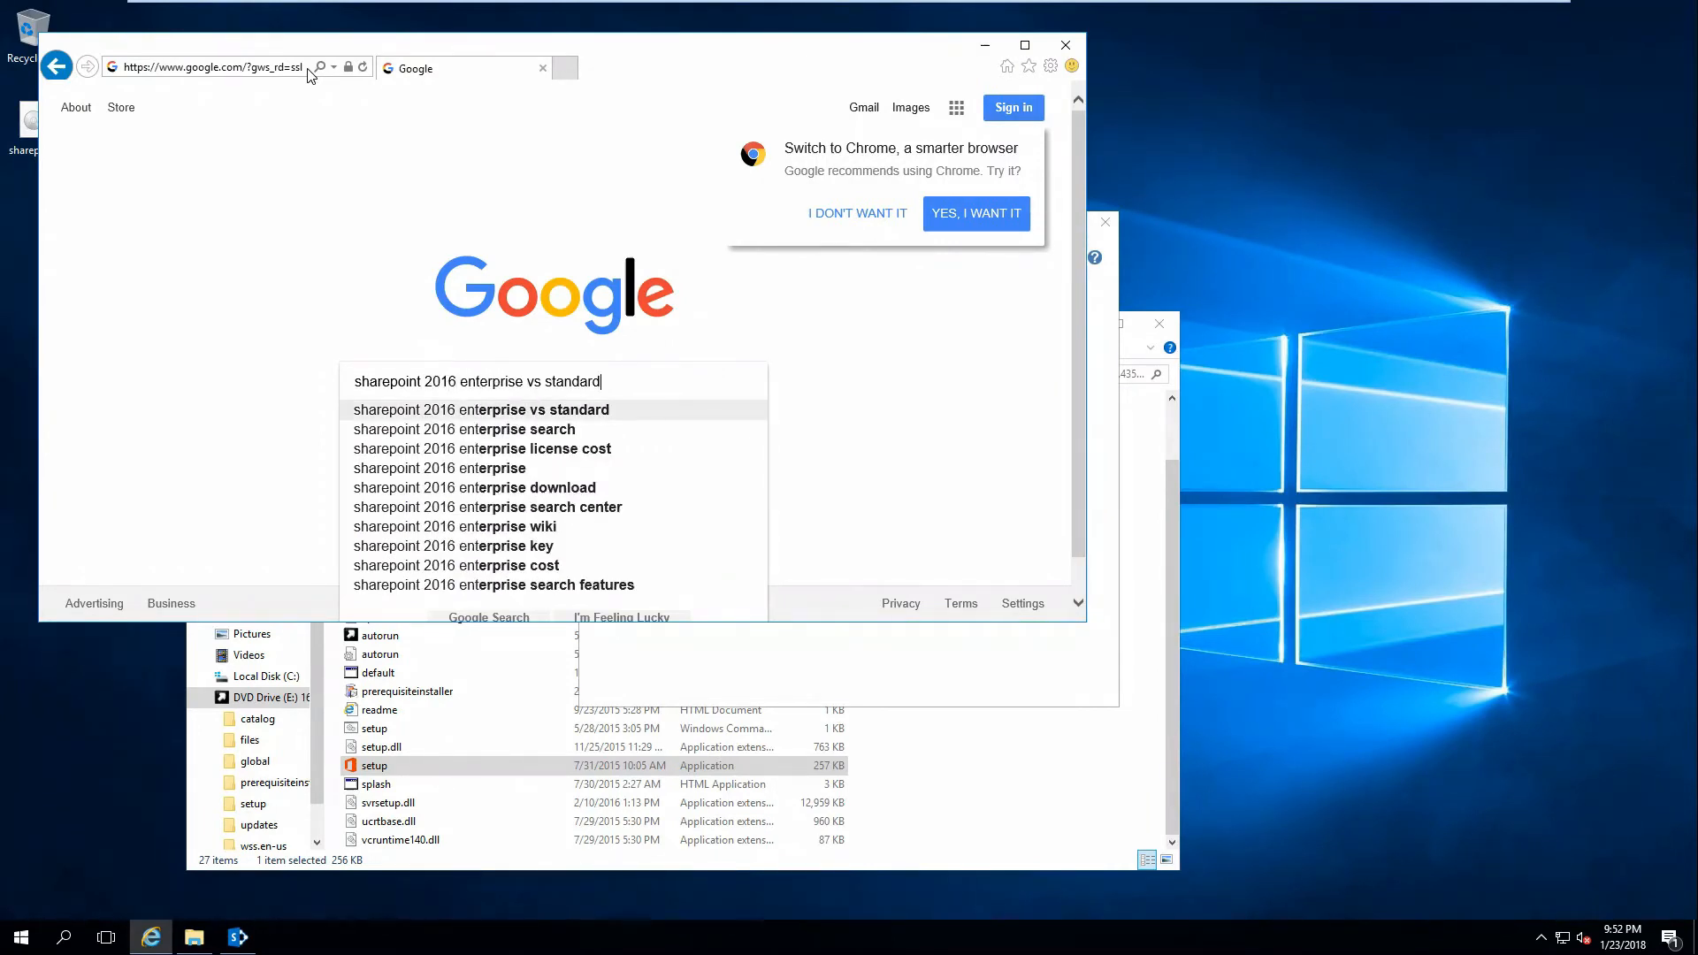
key(Down)
key(BackSpace)
key(BackSpace)
key(BackSpace)
key(BackSpace)
key(BackSpace)
key(BackSpace)
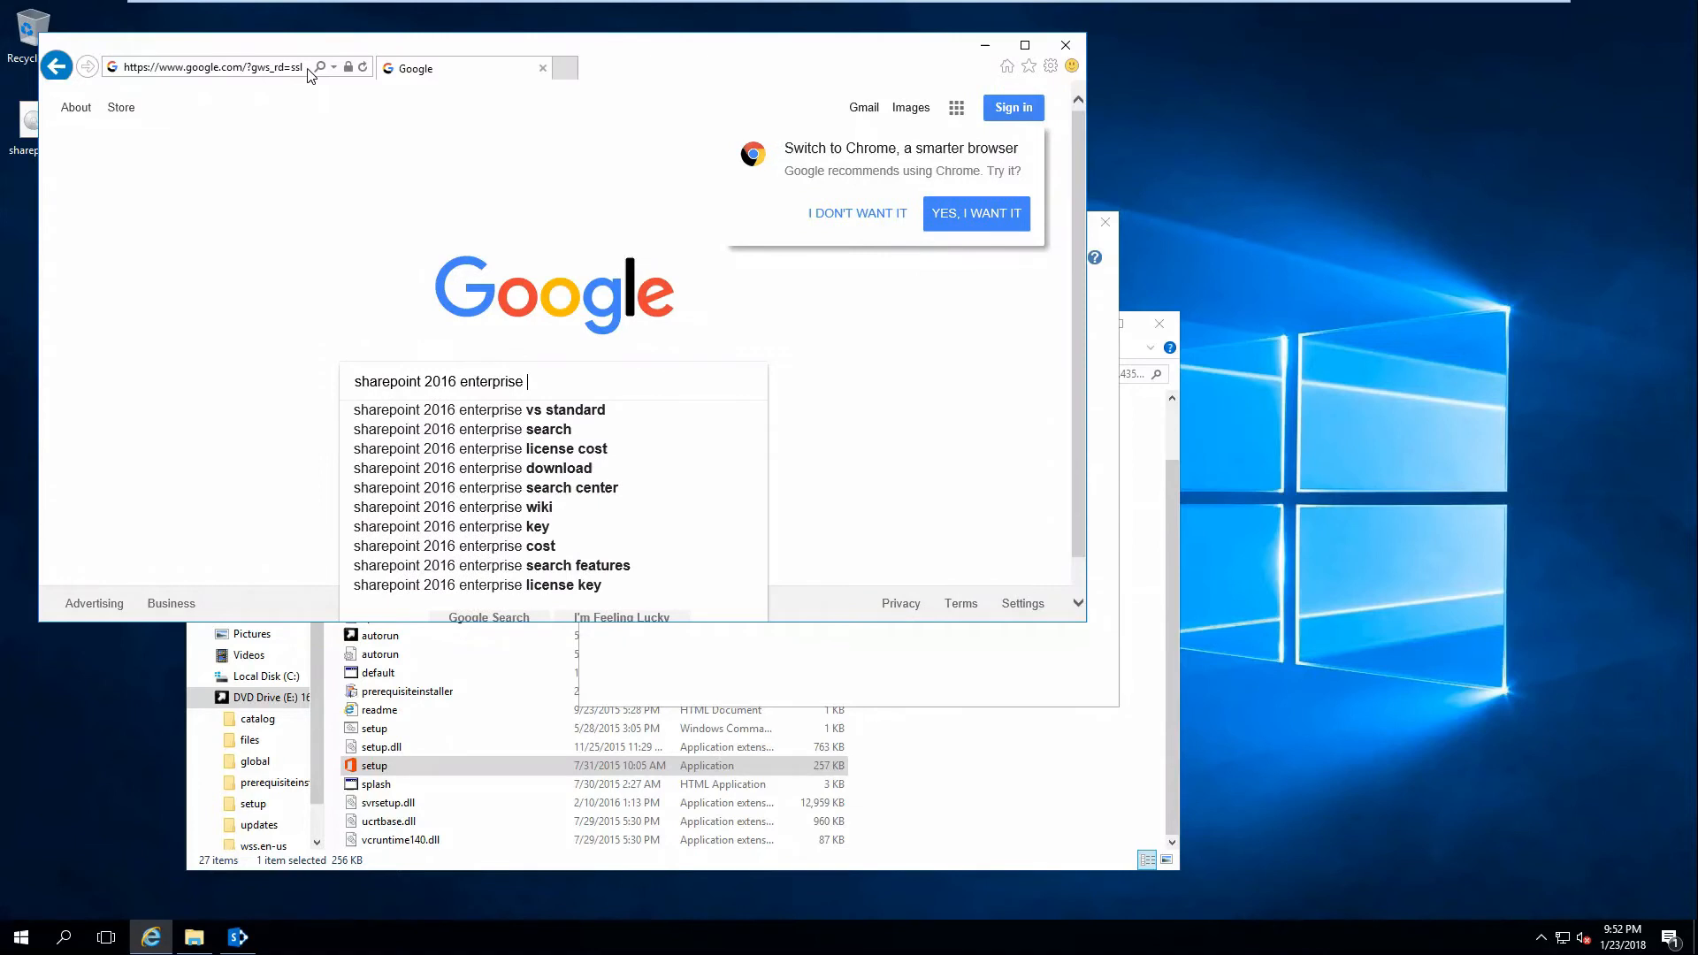
text(trial)
key(Down)
key(Return)
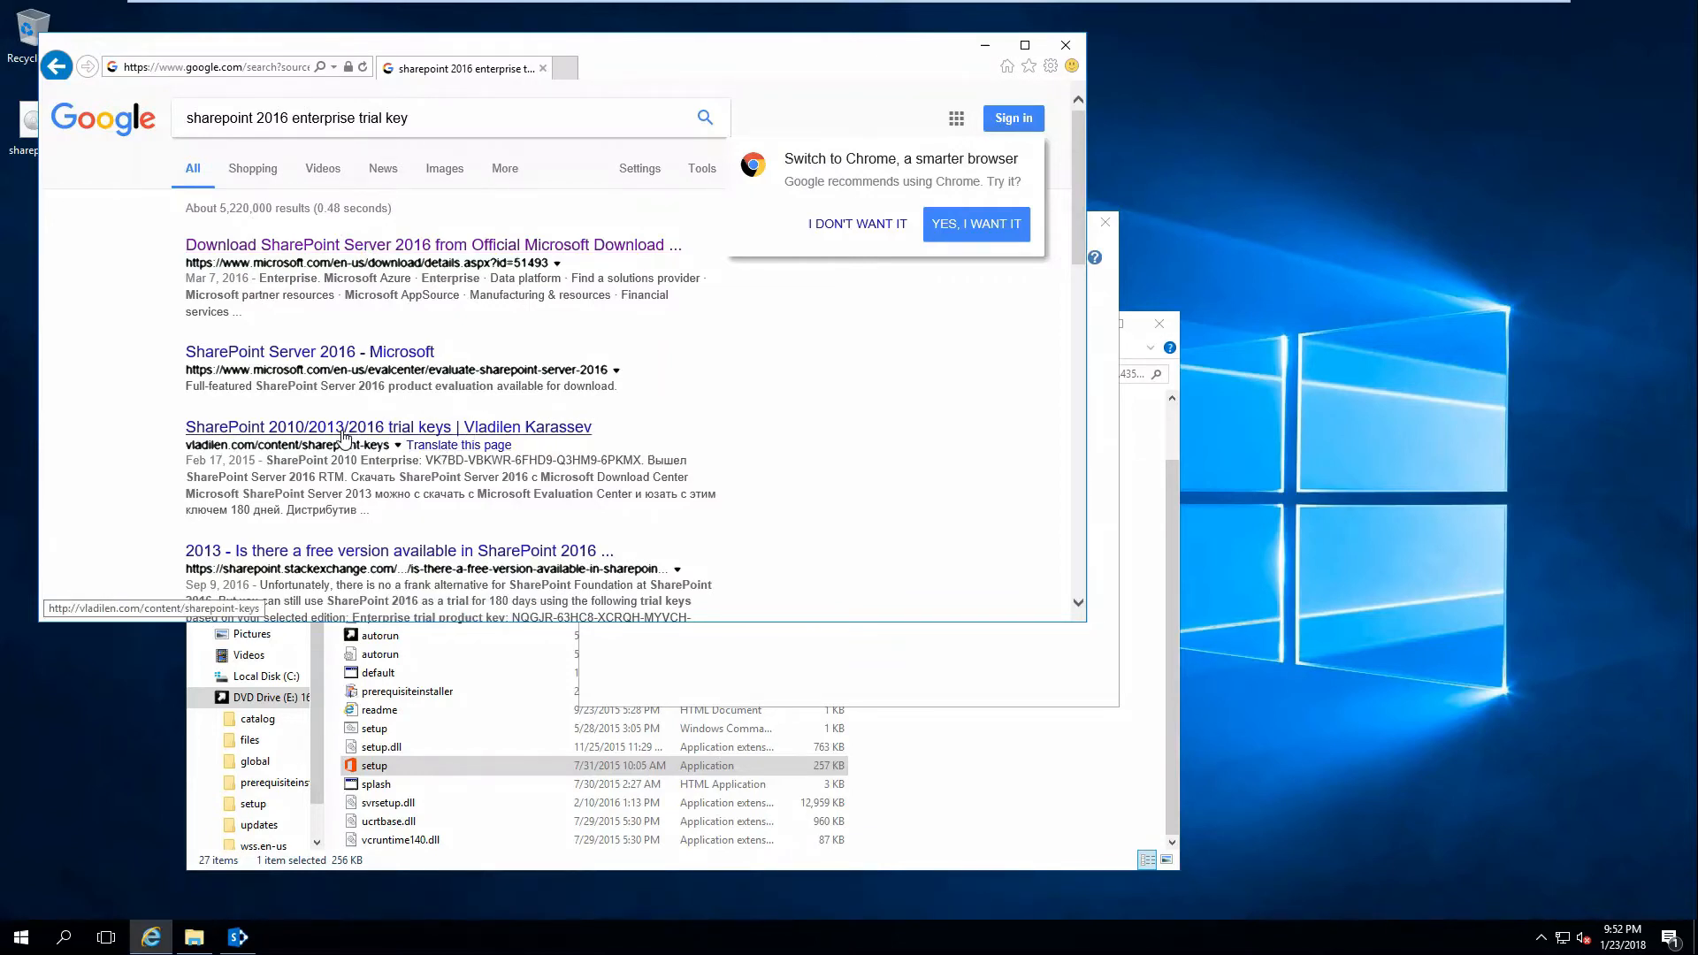
scroll(345, 435, down, 1)
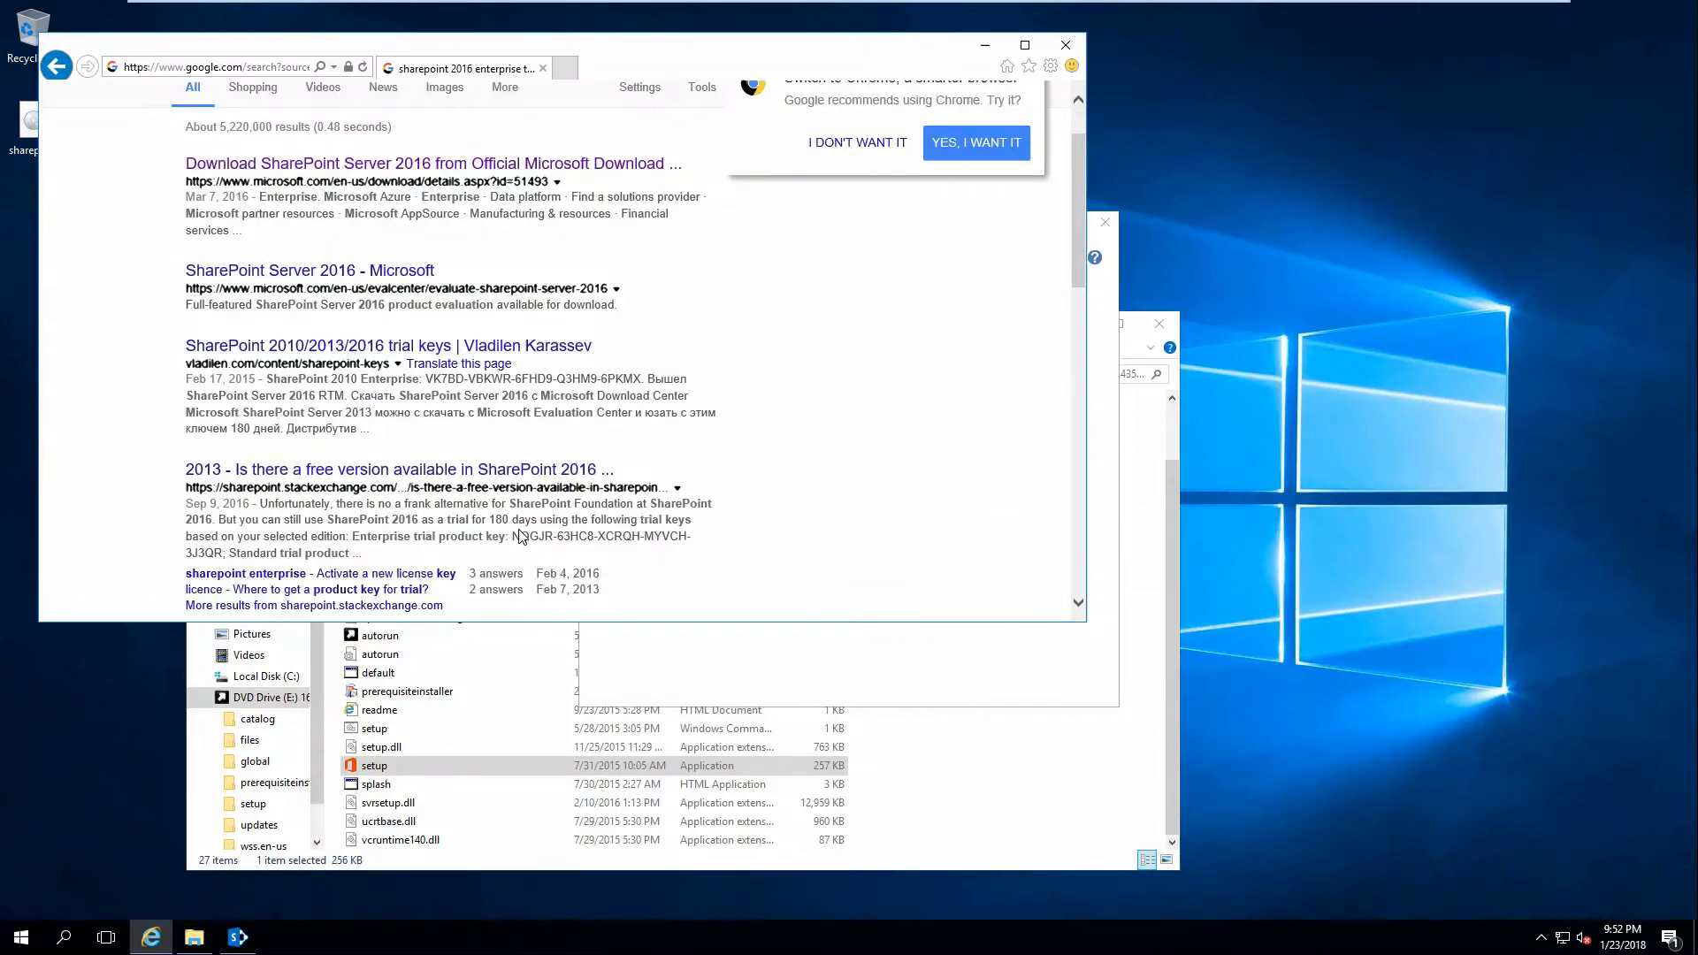
drag(512, 537, 222, 553)
key(ctrl+c)
Paste the trial key, accept the licence, install to default folders, and close Internet Explorer and File Explorer.
click(745, 652)
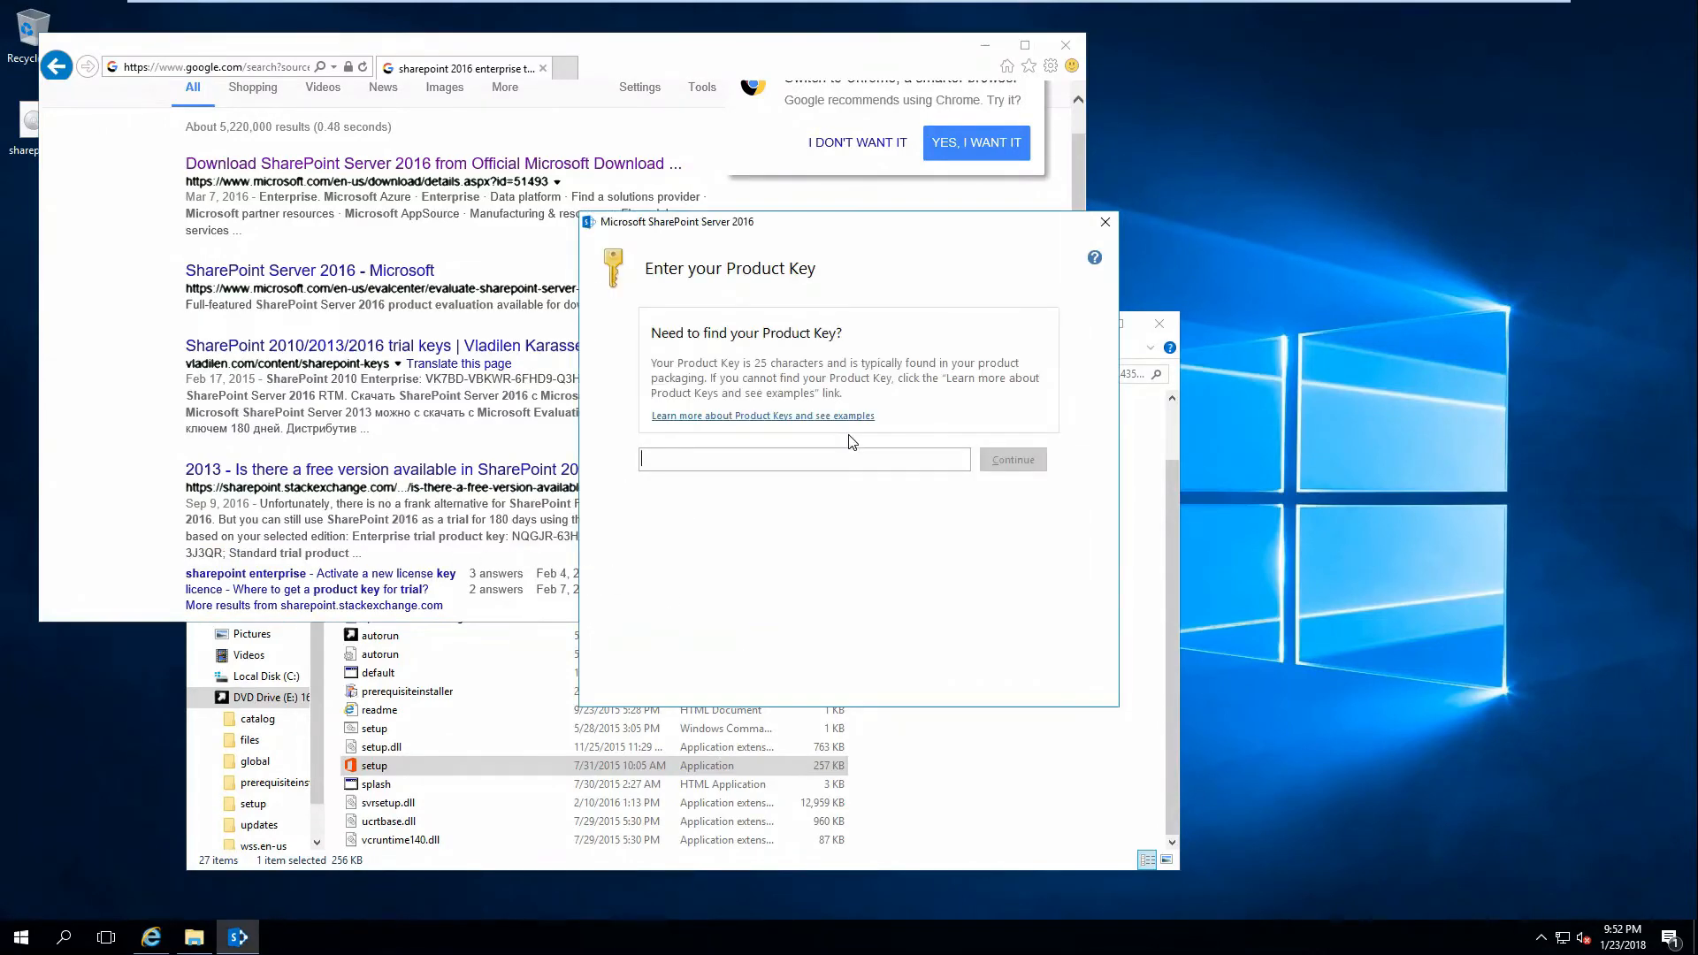
key(ctrl+v)
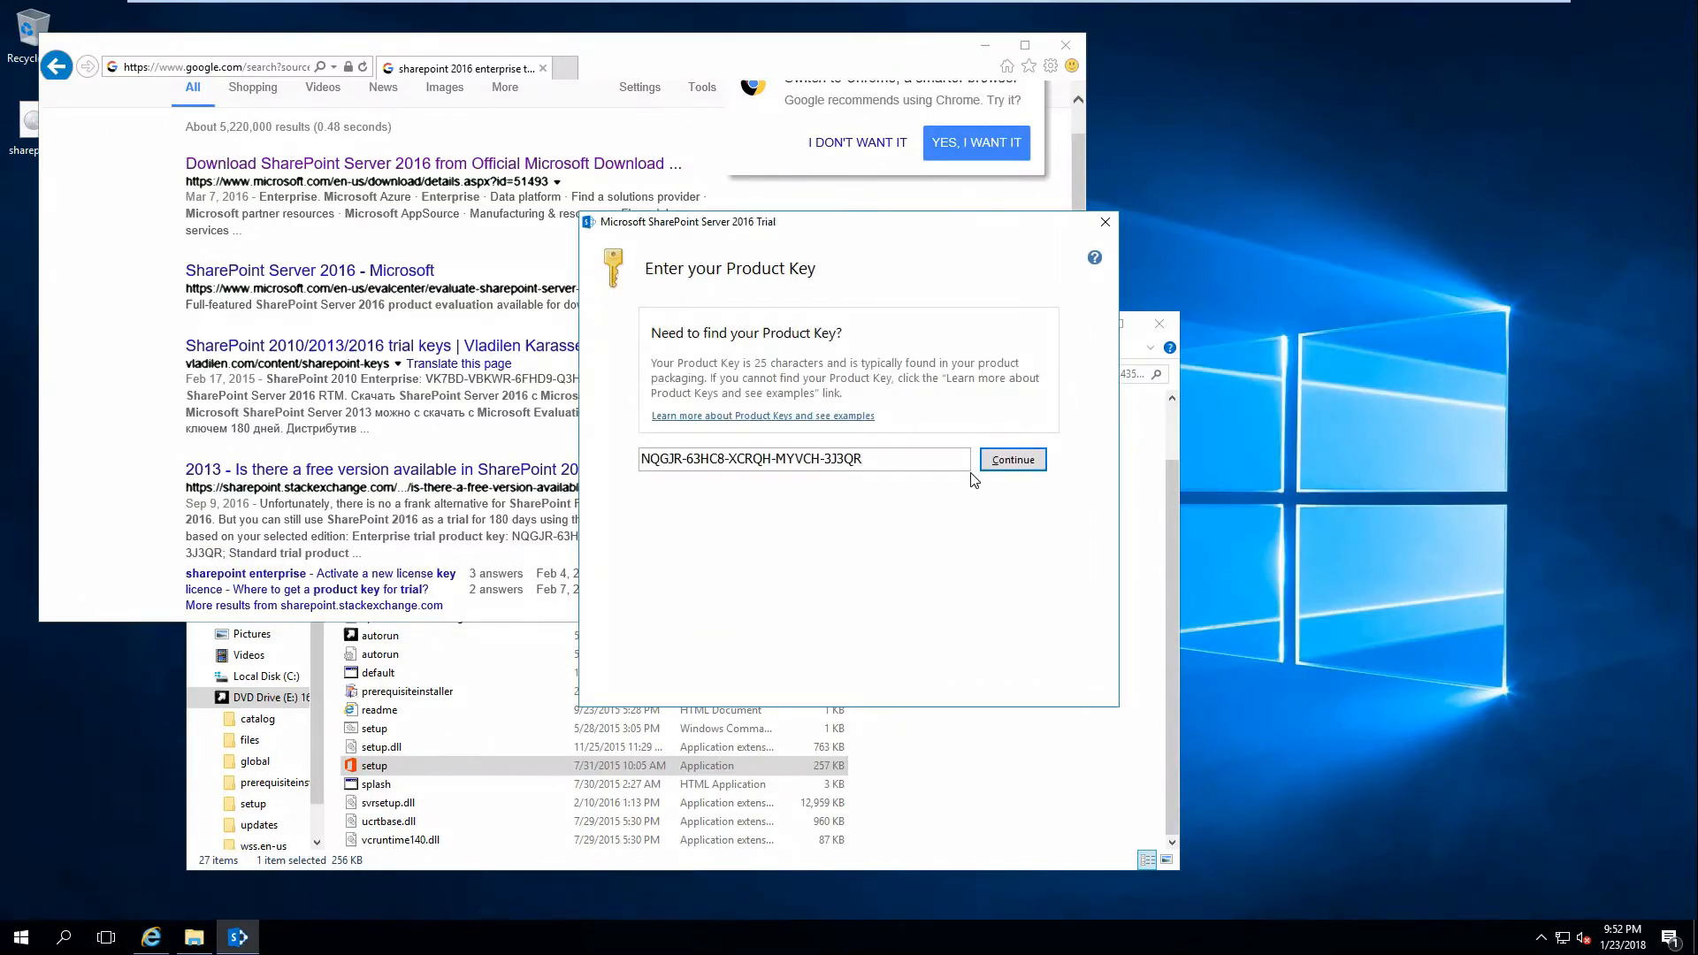
click(1002, 472)
click(801, 666)
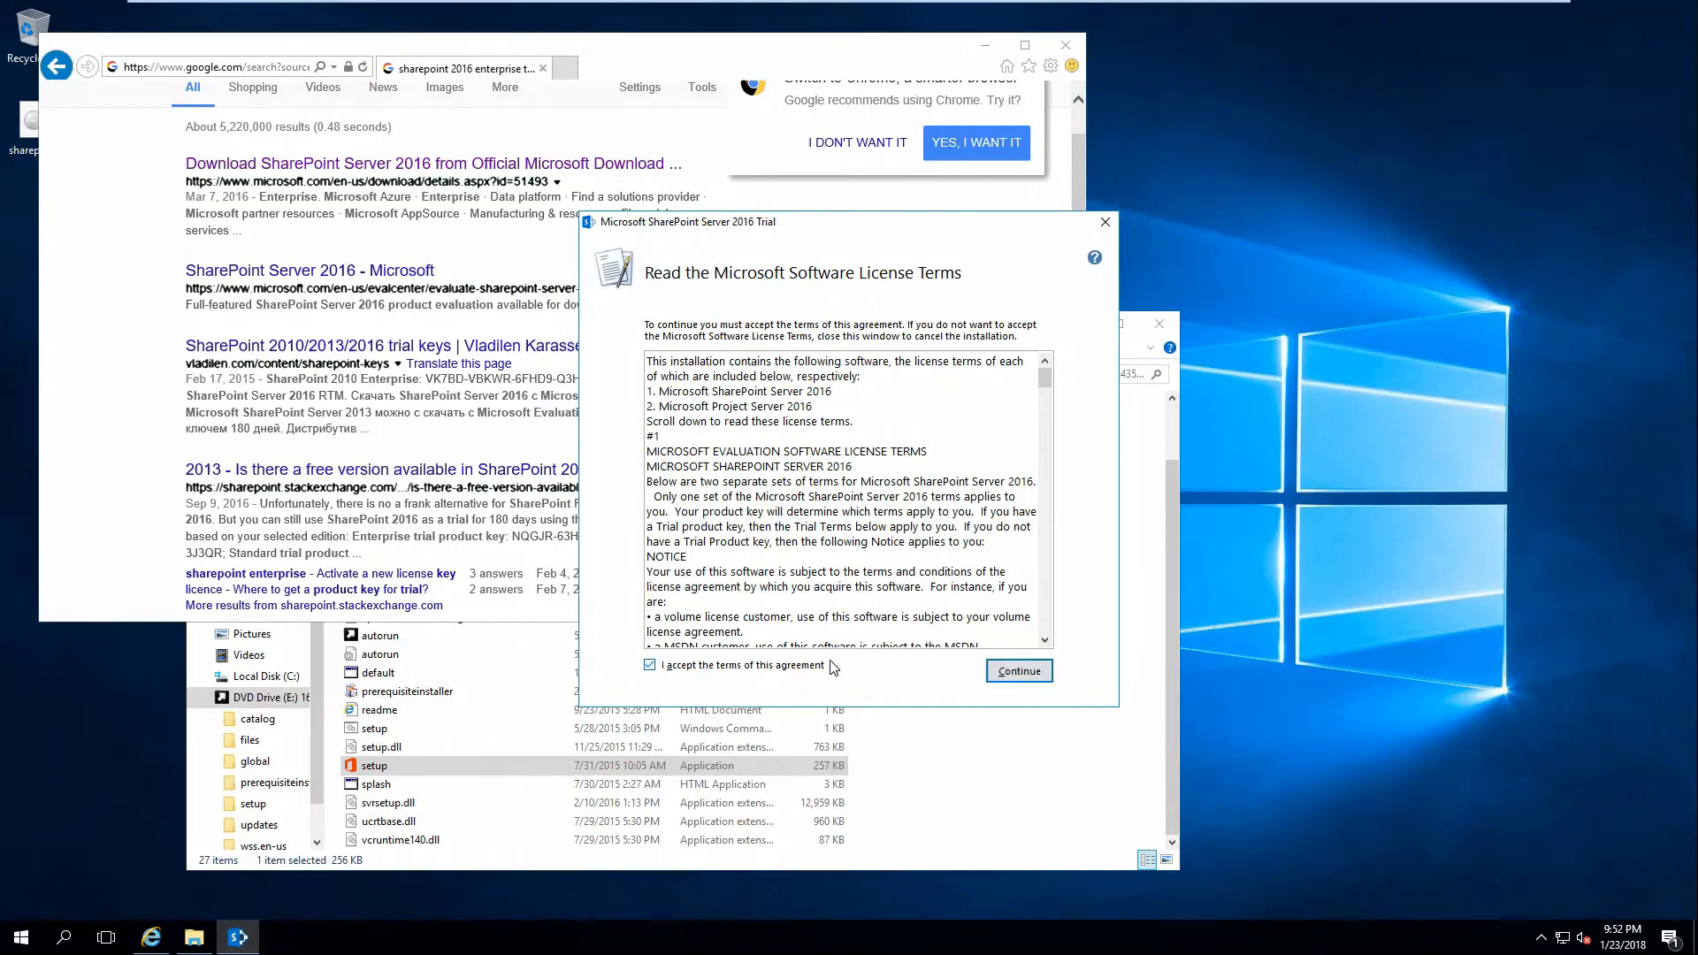
click(1019, 672)
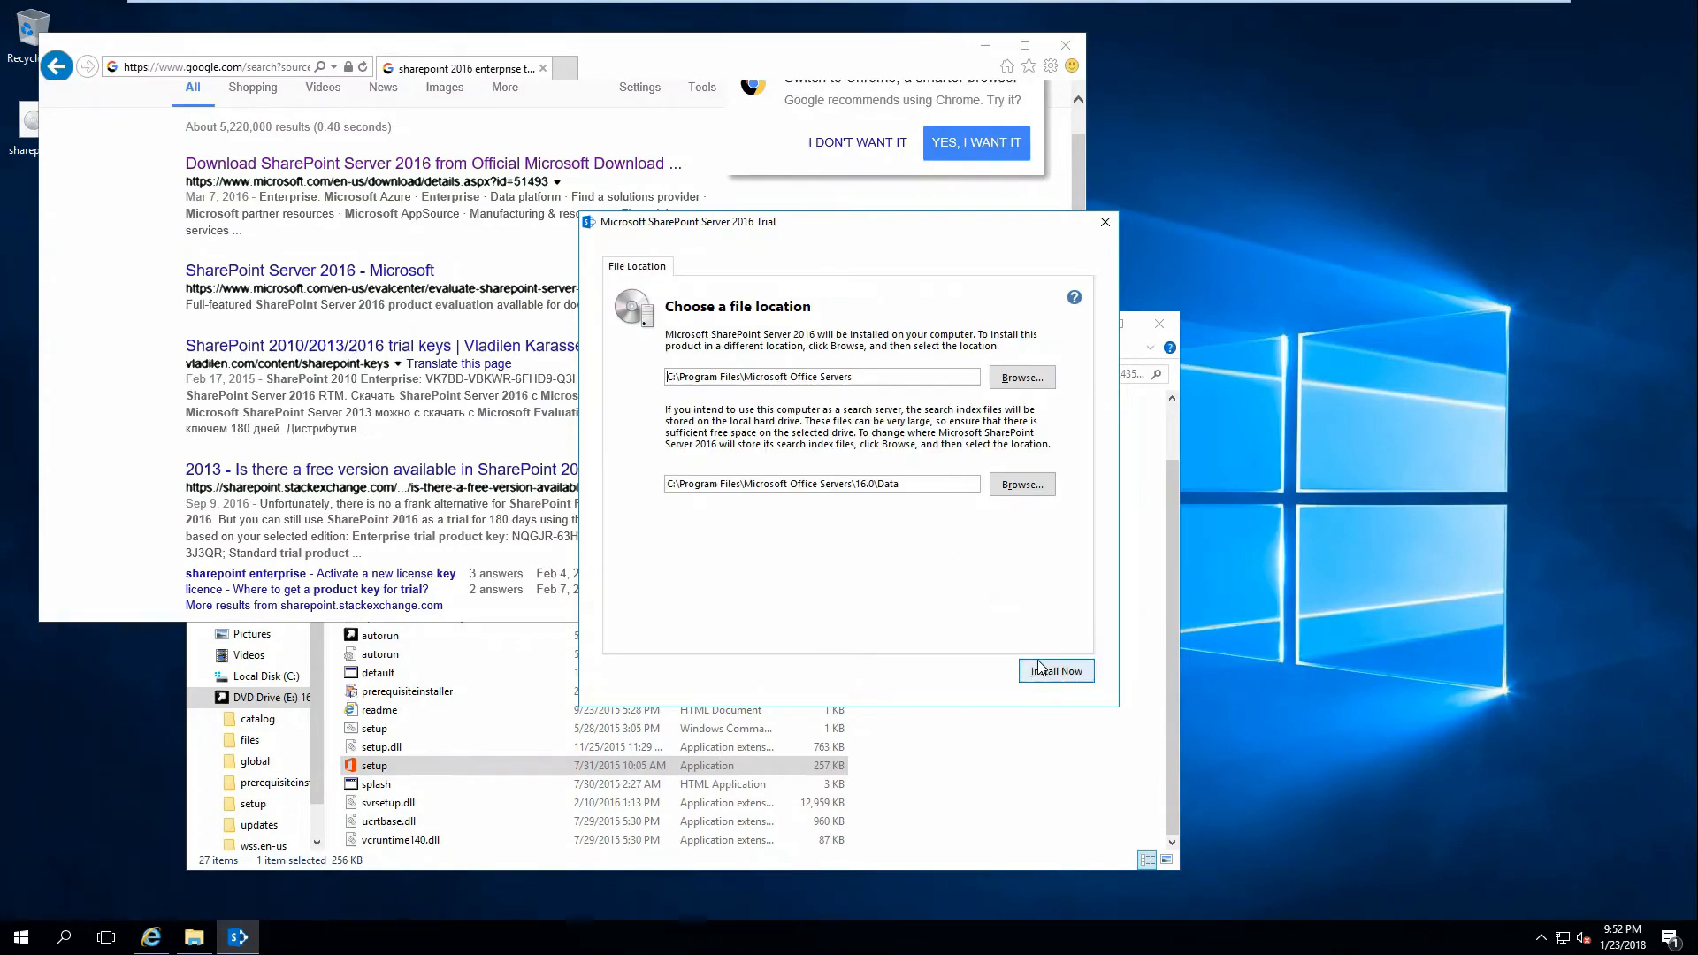
click(1041, 671)
click(985, 46)
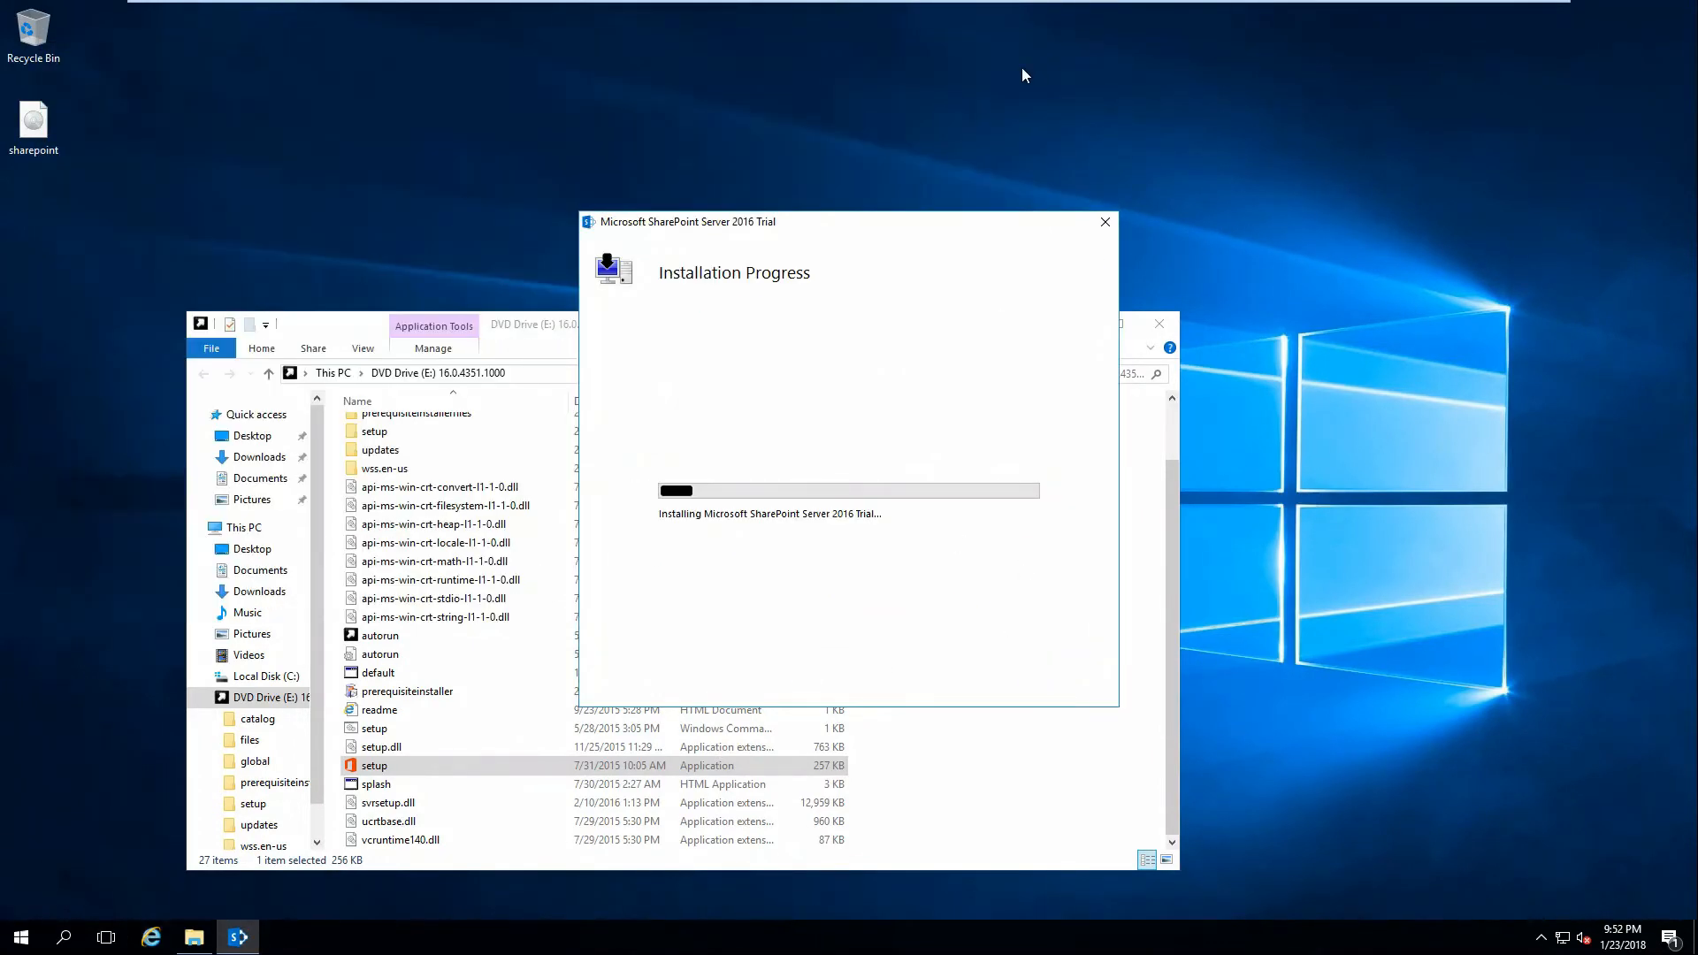
click(1155, 325)
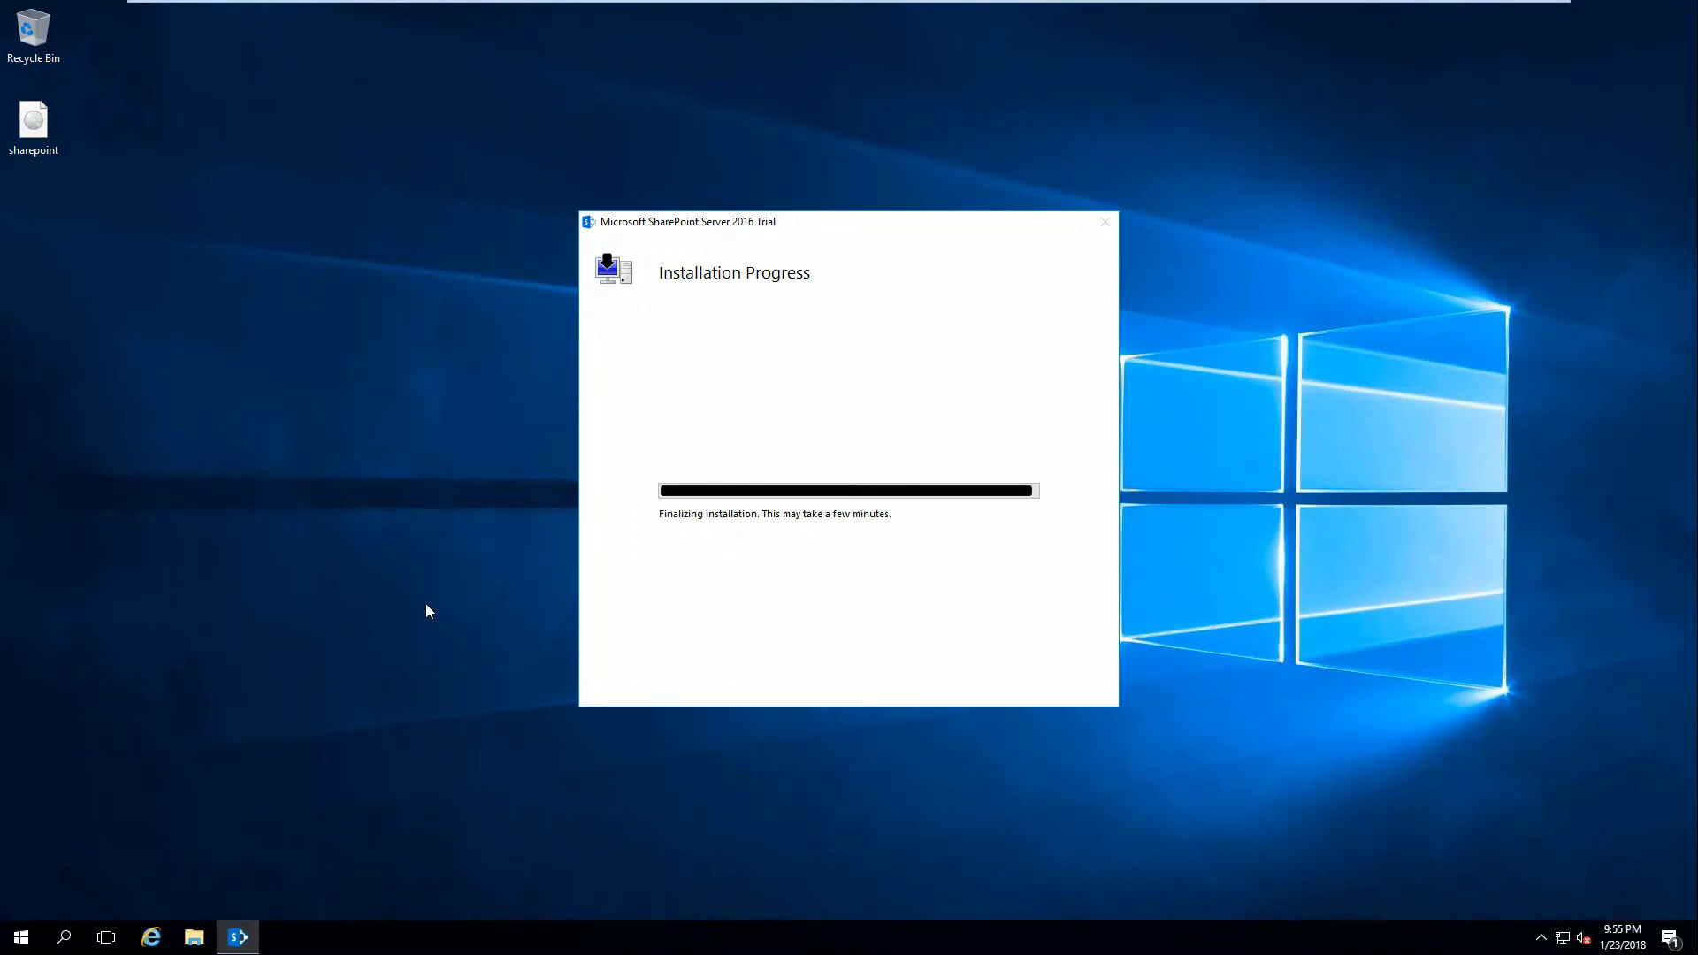
Close the finished SharePoint 2016 installer without running the configuration wizard now.
click(21, 936)
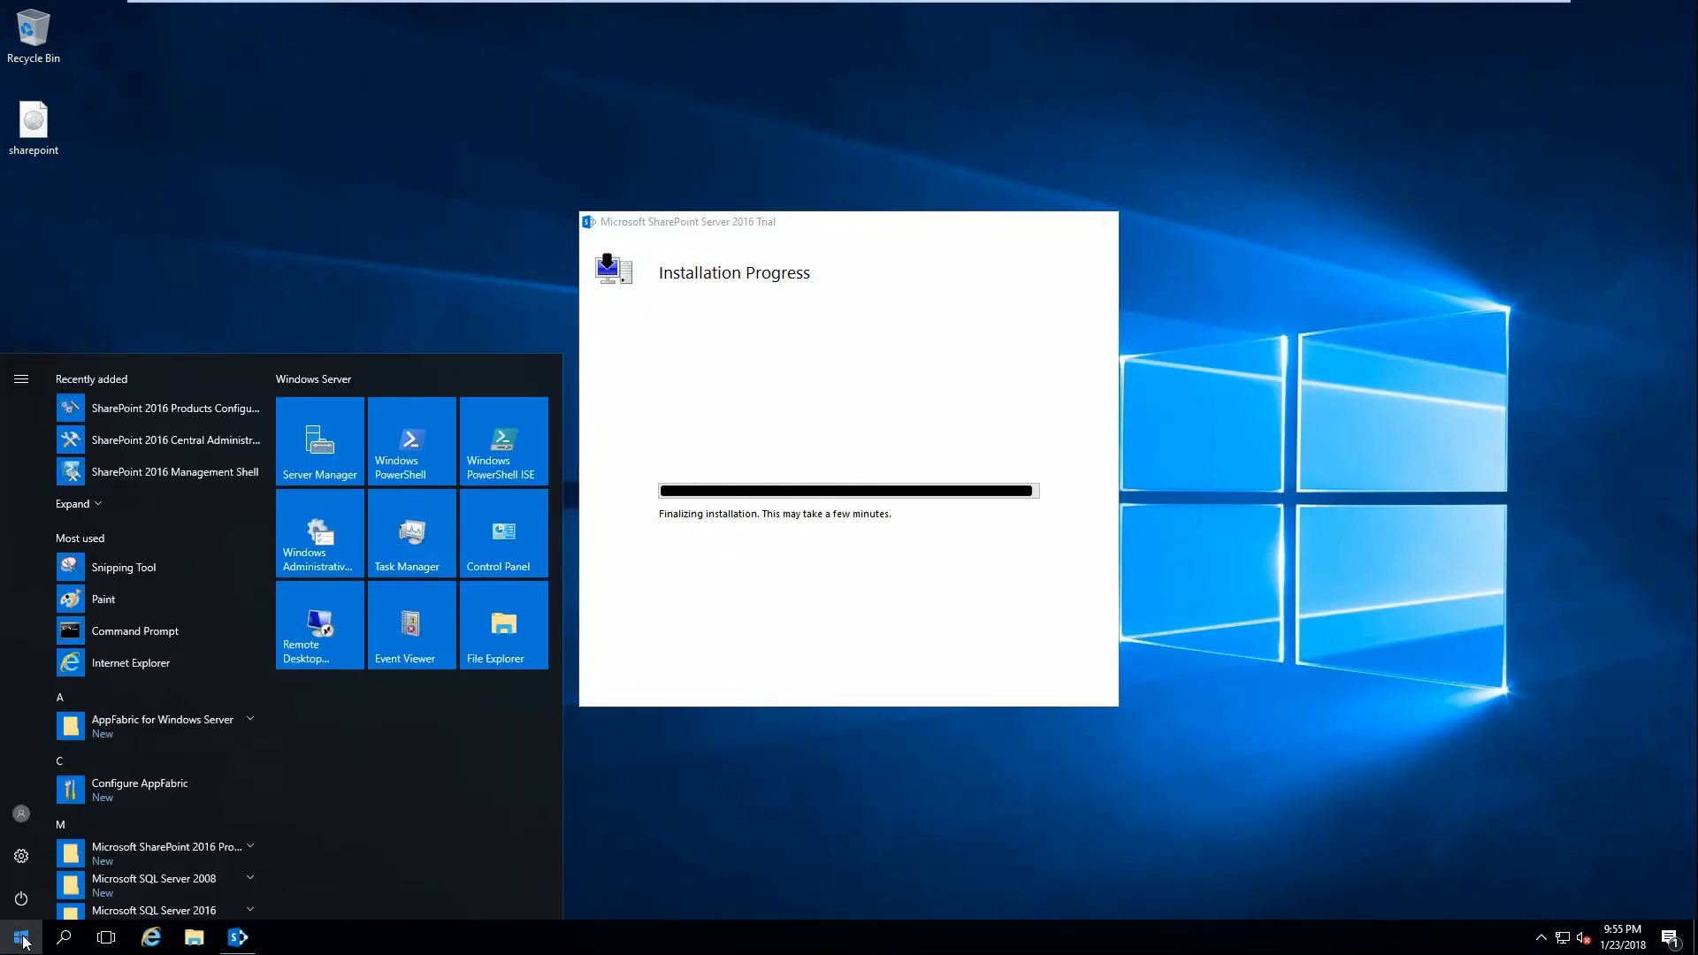
scroll(191, 836, down, 3)
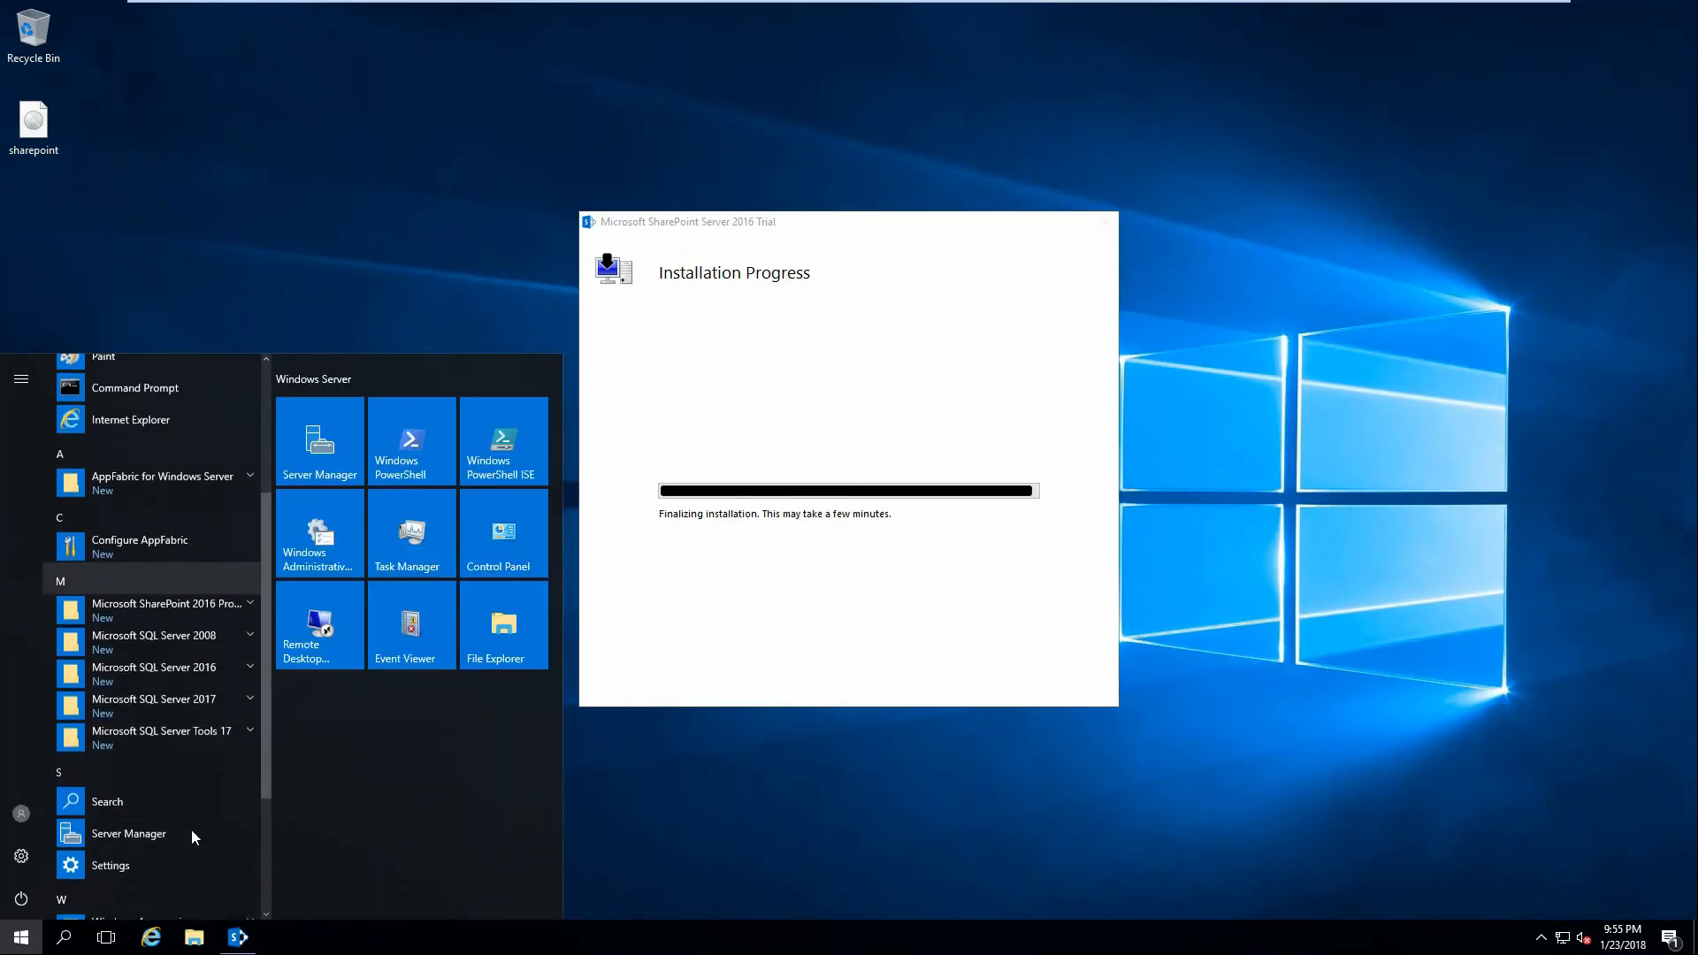
click(209, 605)
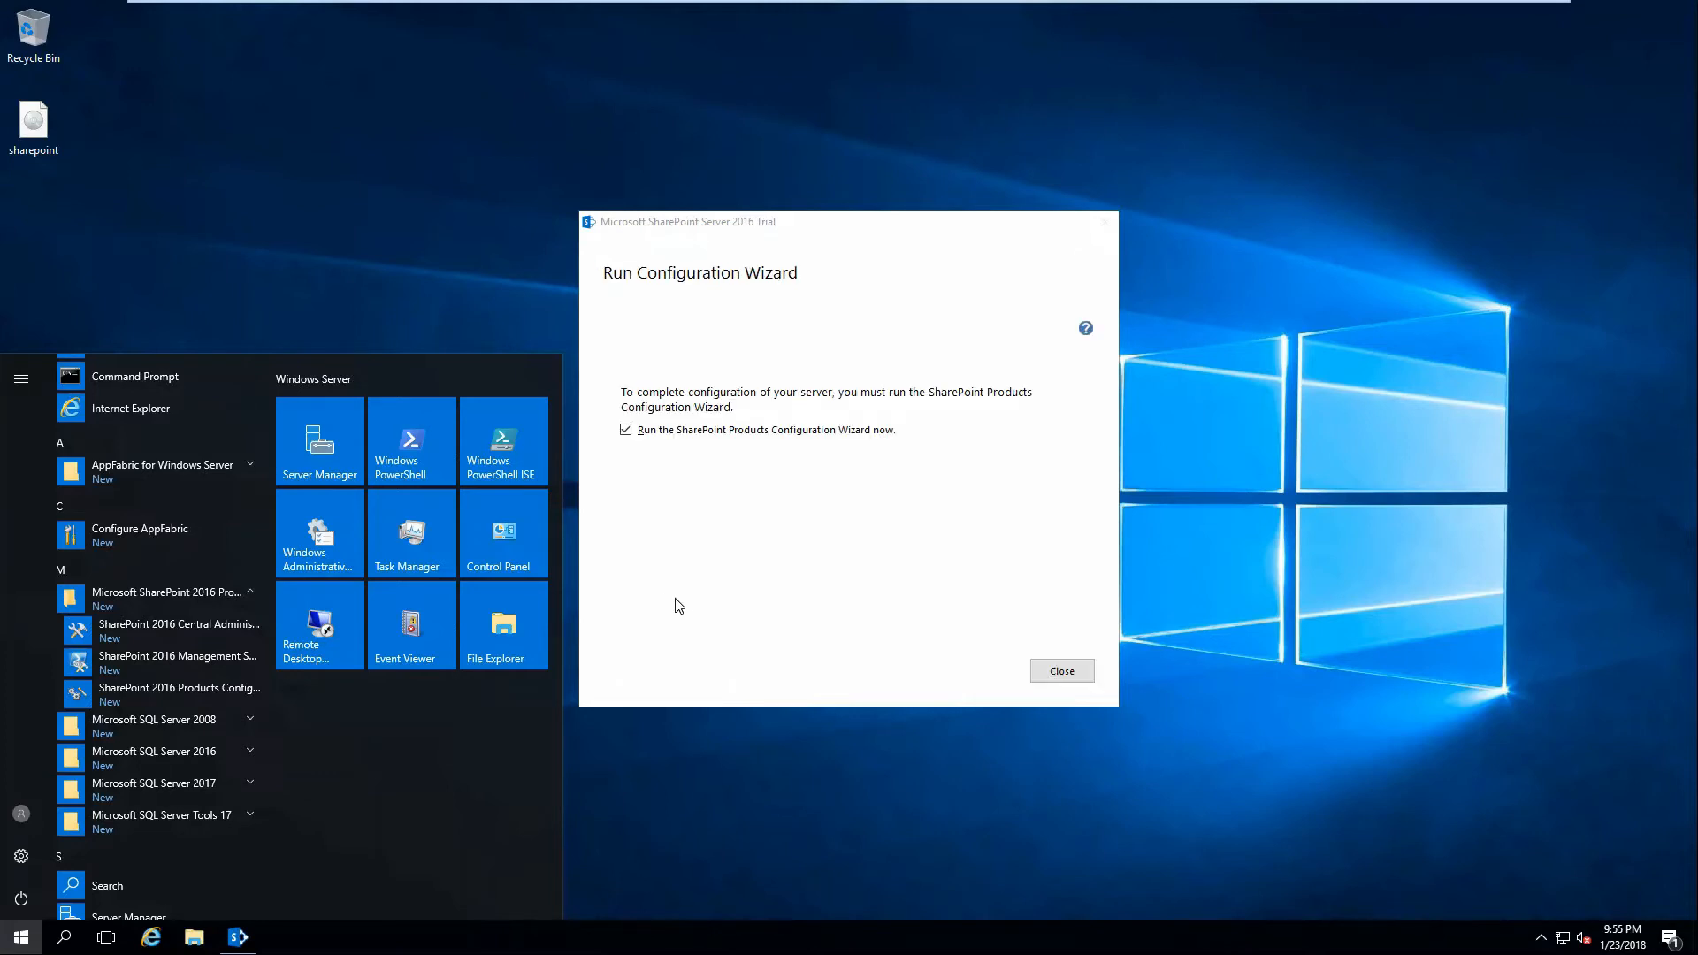
click(708, 527)
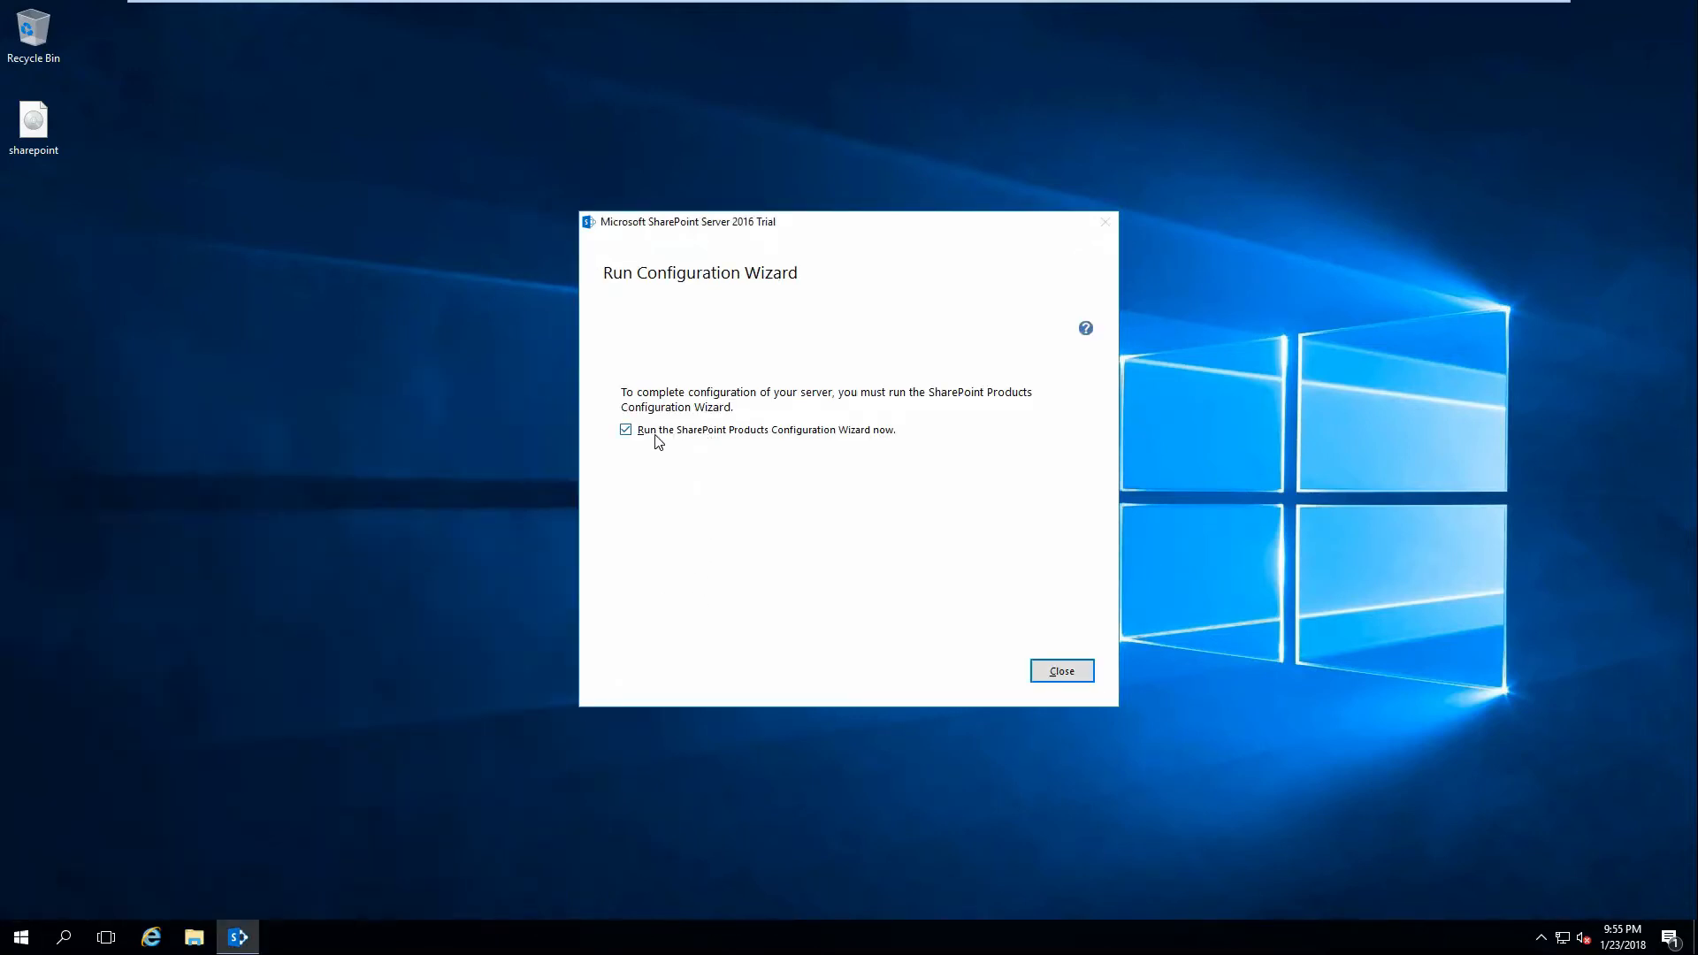
click(810, 434)
click(1062, 672)
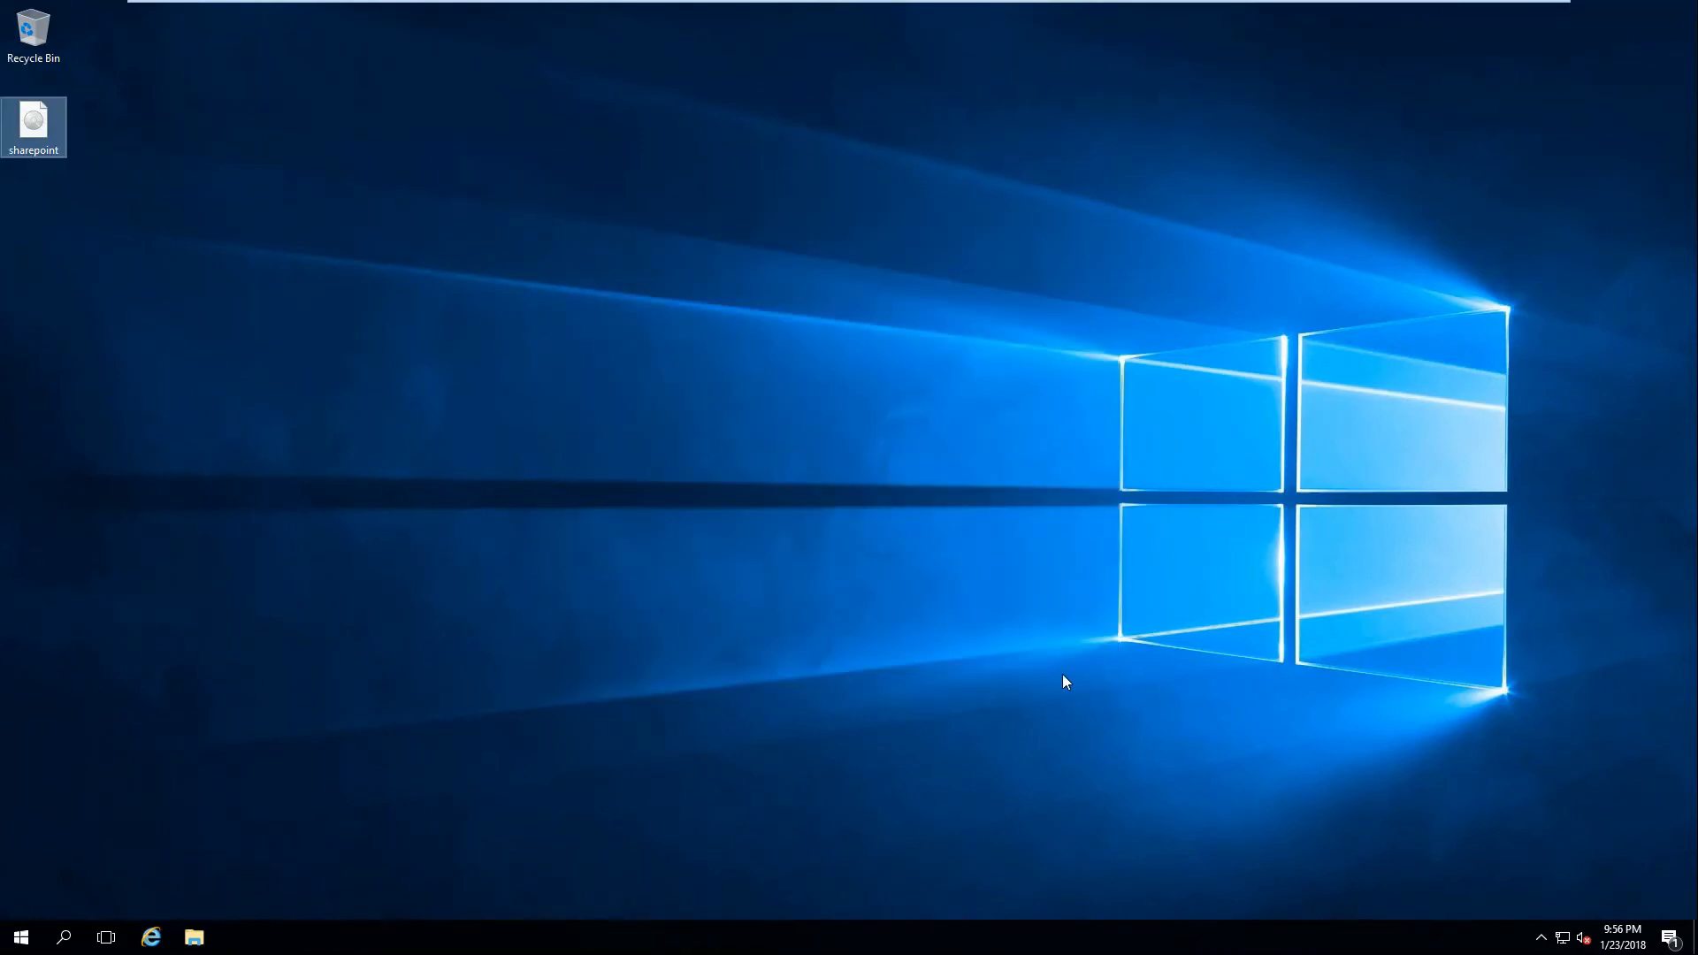
Restart the server with 'Operating System: Recovery (Unplanned)' as the shutdown reason.
click(21, 936)
click(21, 899)
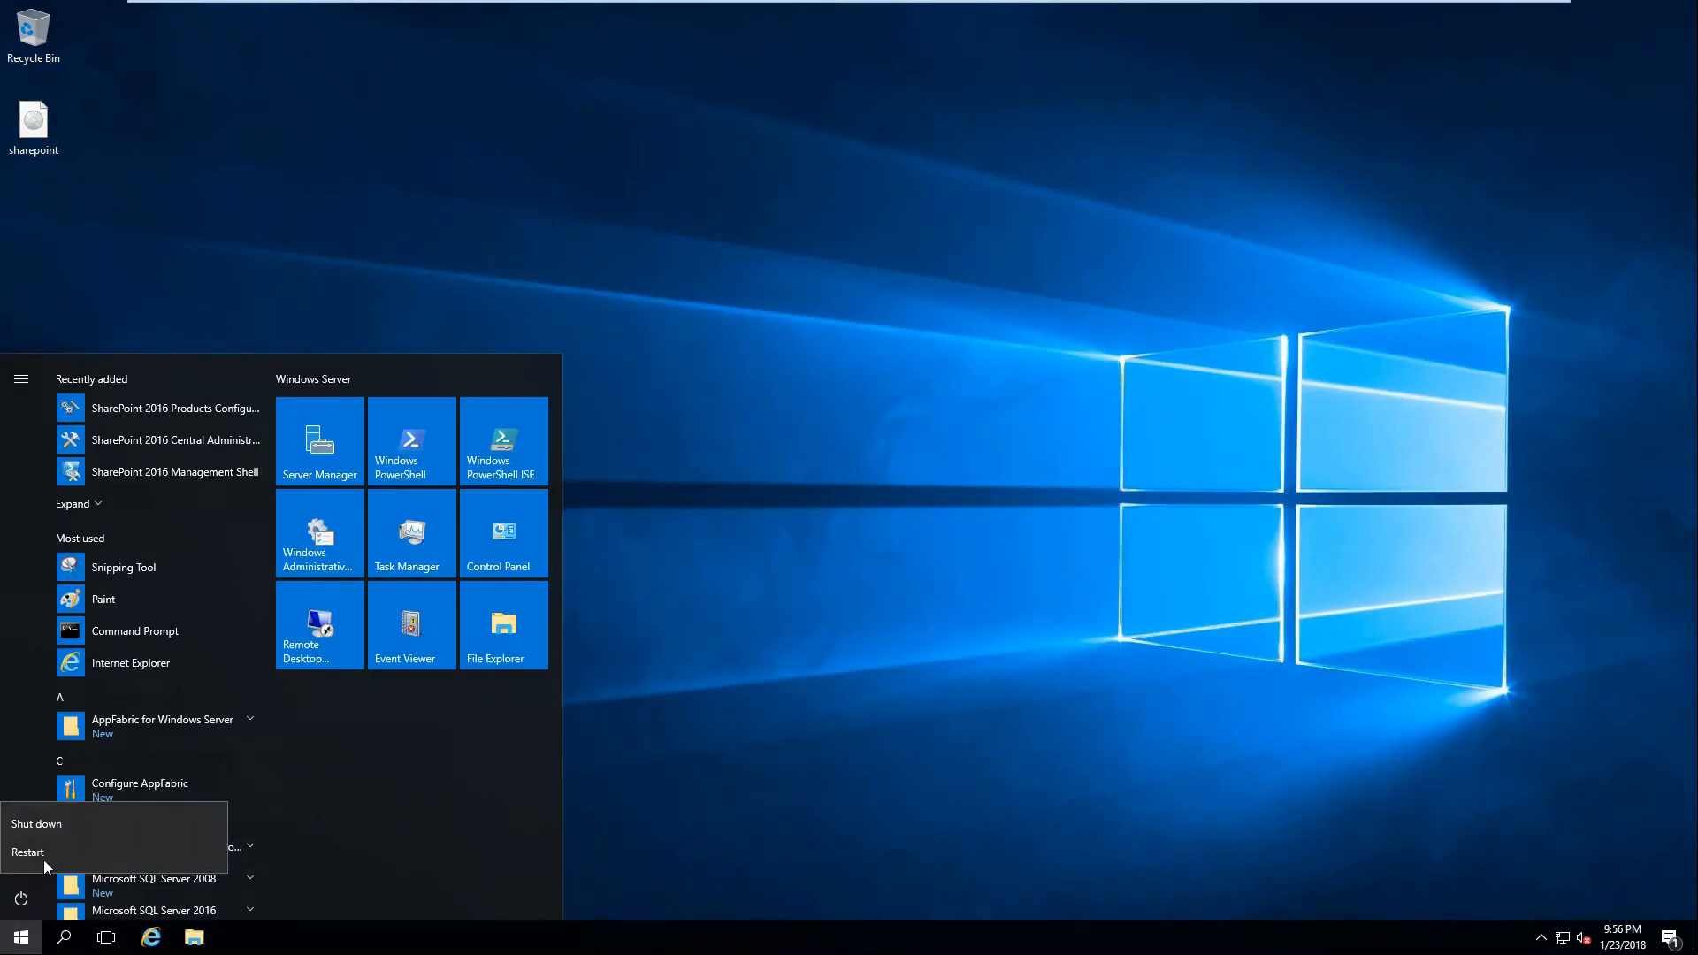
click(44, 854)
click(144, 810)
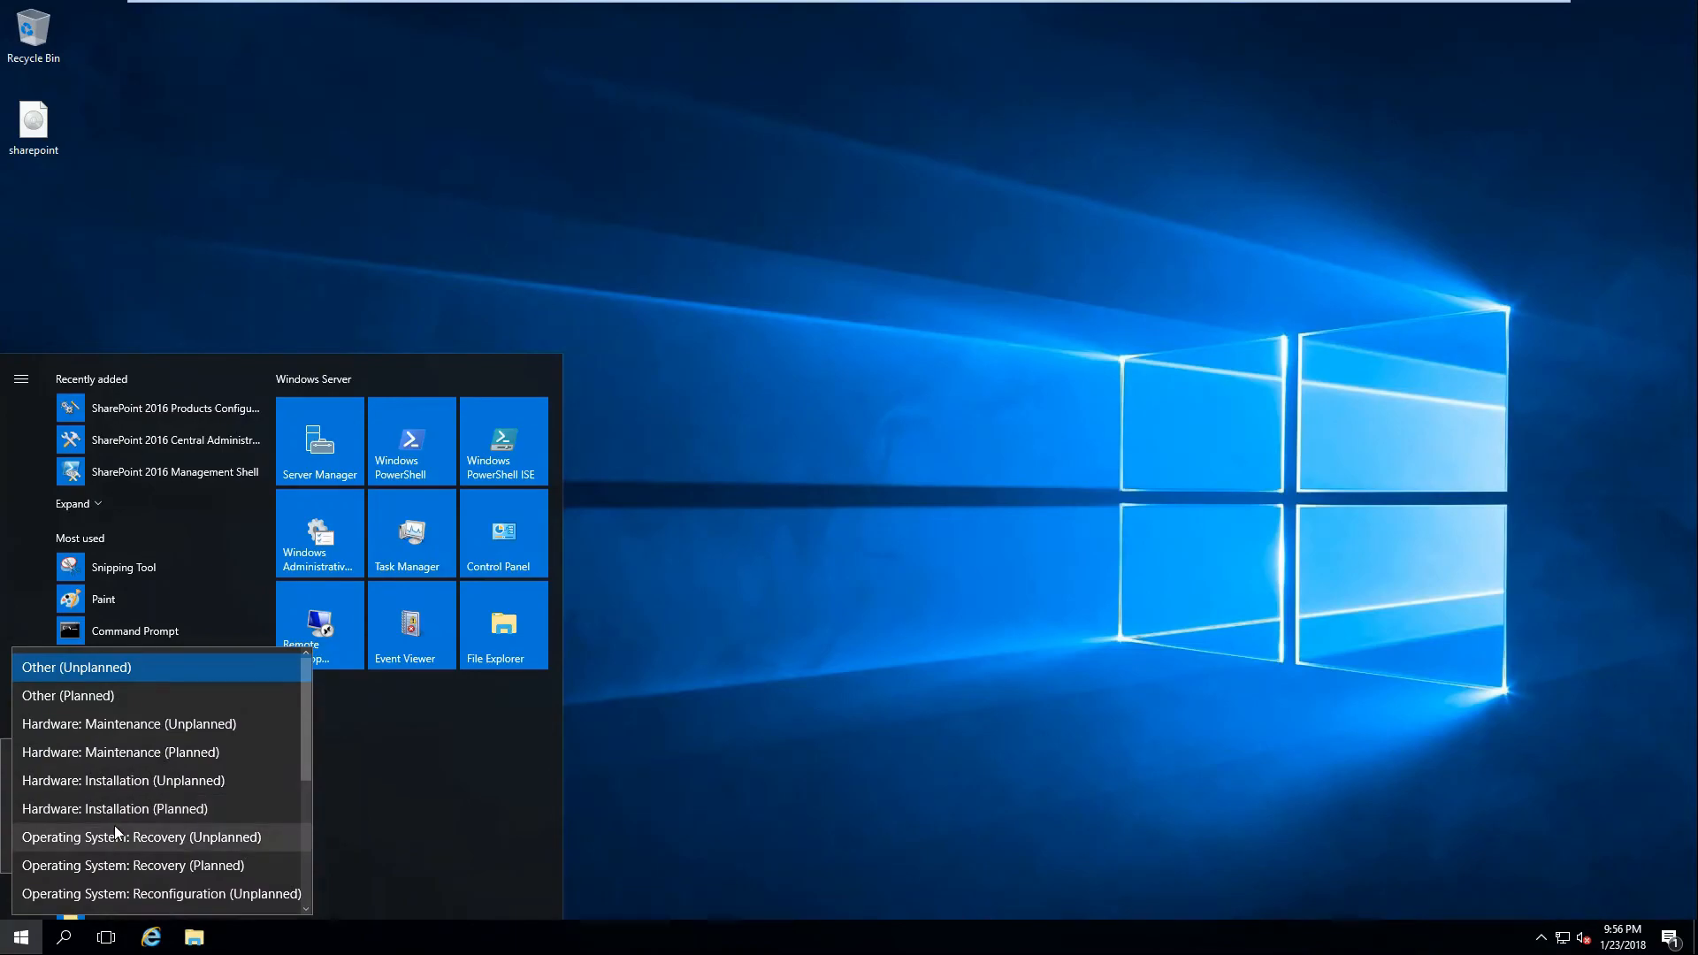
click(115, 832)
click(255, 848)
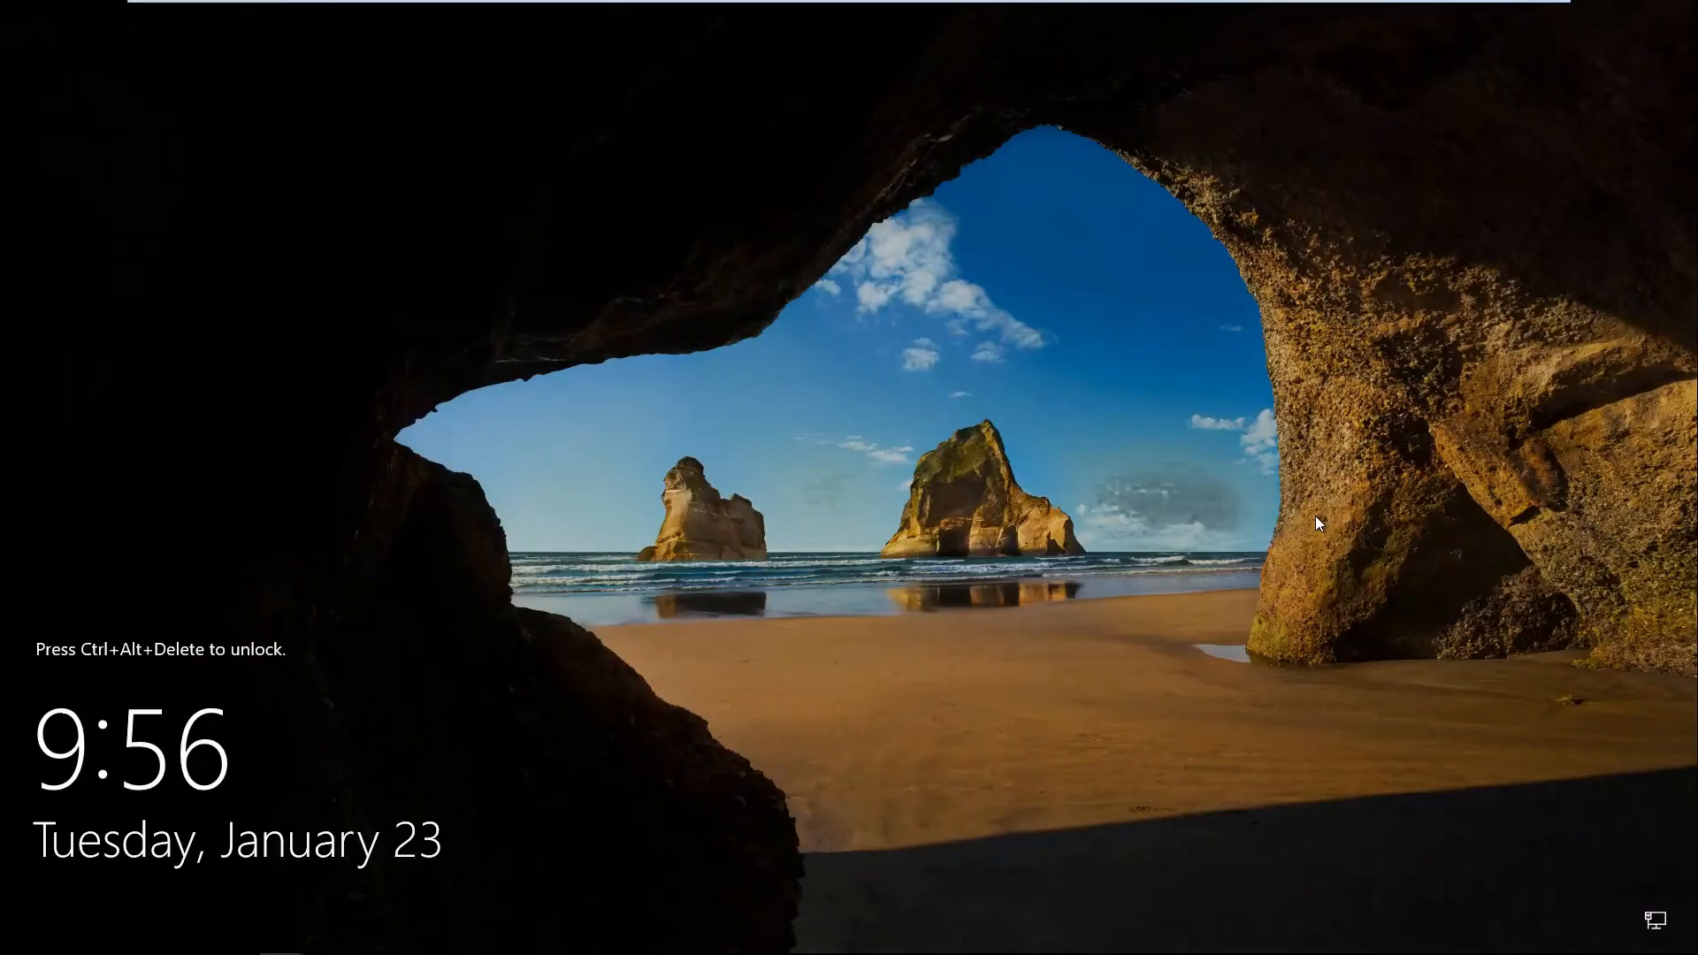
Sign in at the lock screen with Ctrl+Alt+Delete and the administrator password.
key(ctrl+alt+Delete)
text(Pa$$w0rd)
key(Return)
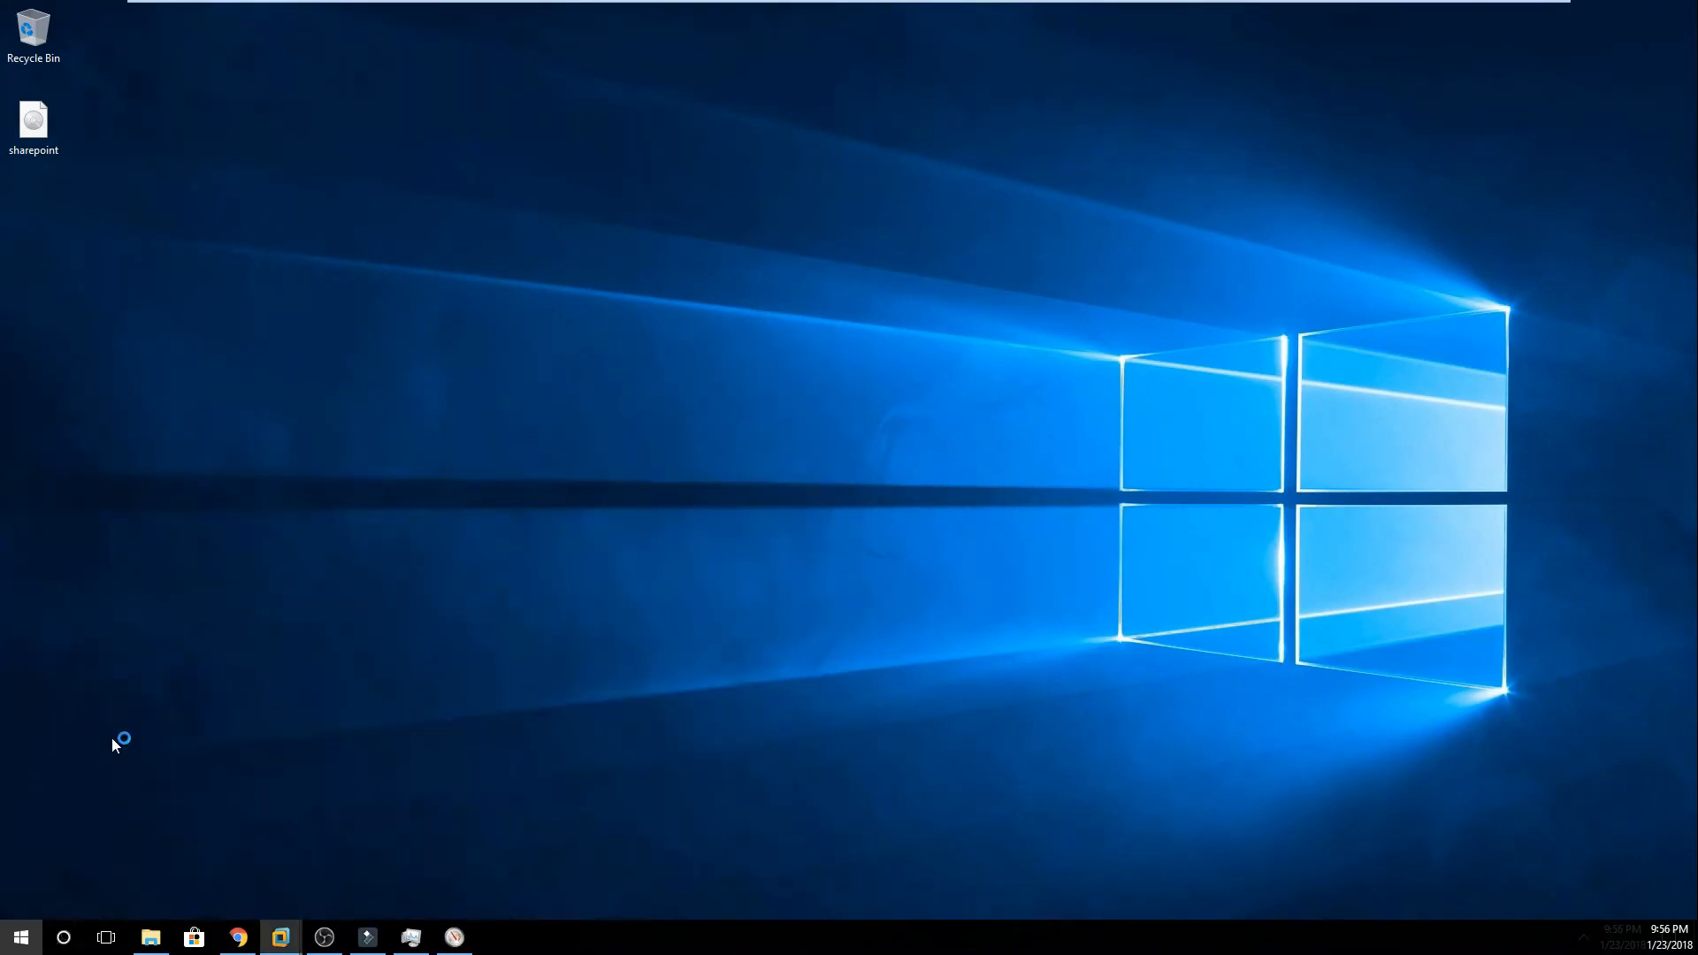
Launch the SharePoint 2016 Products Configuration Wizard, allow service restarts, and choose 'Create a new server farm'.
click(24, 934)
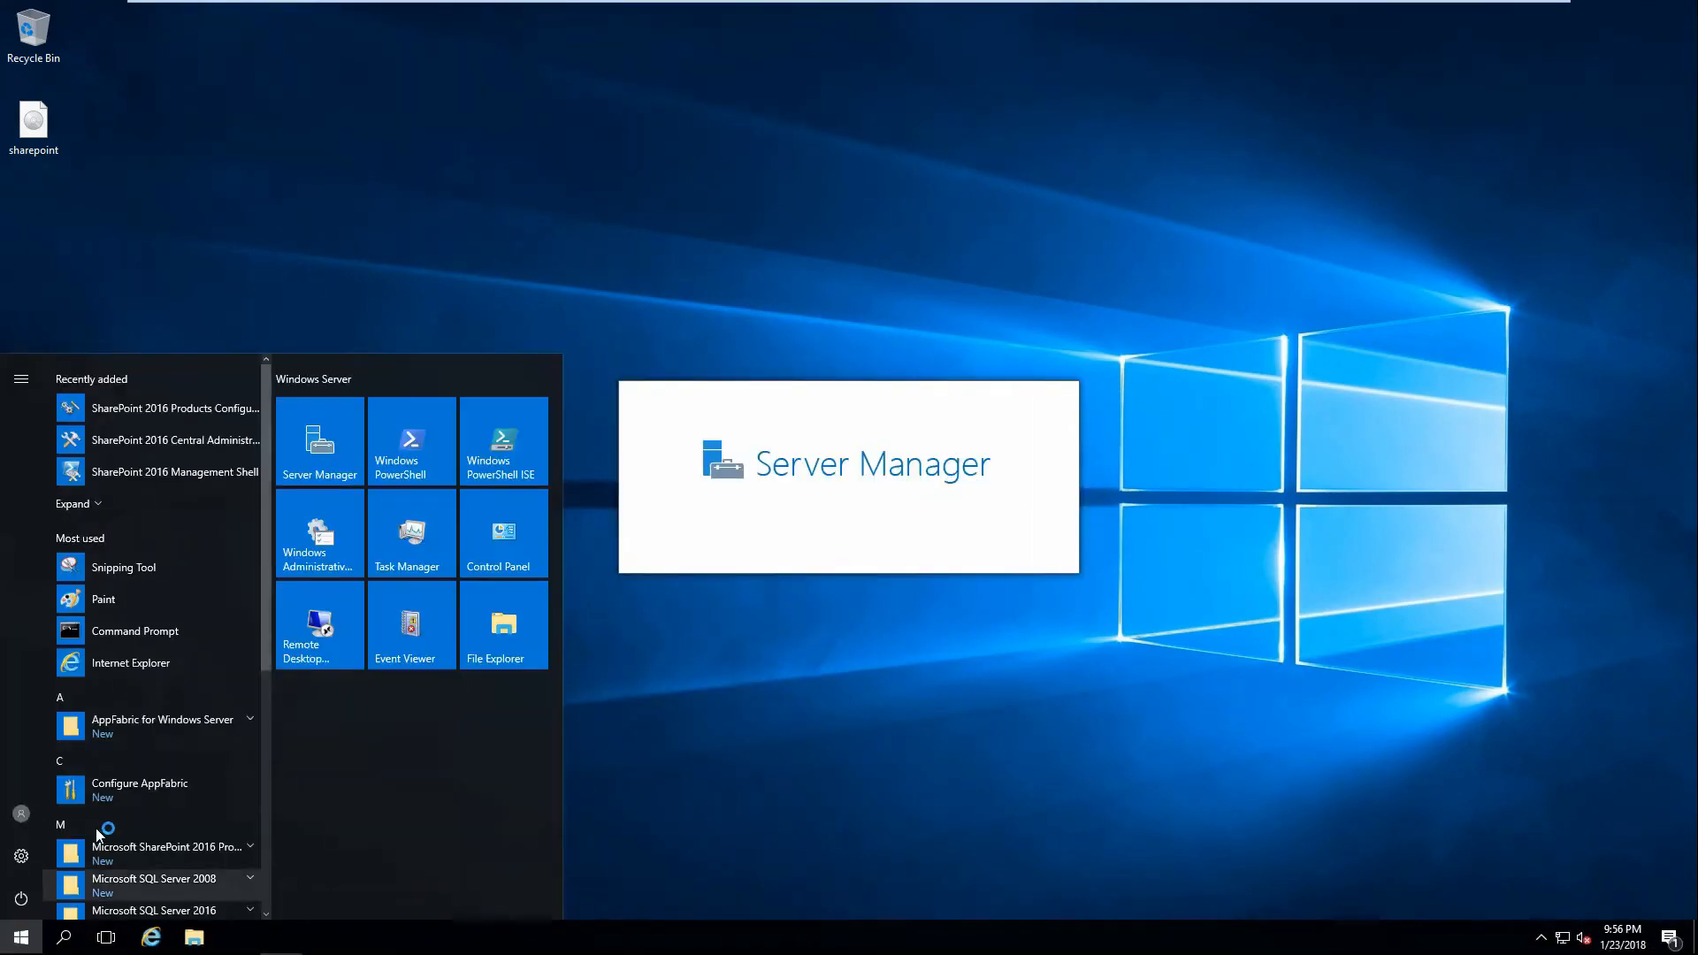
click(156, 846)
scroll(189, 803, down, 1)
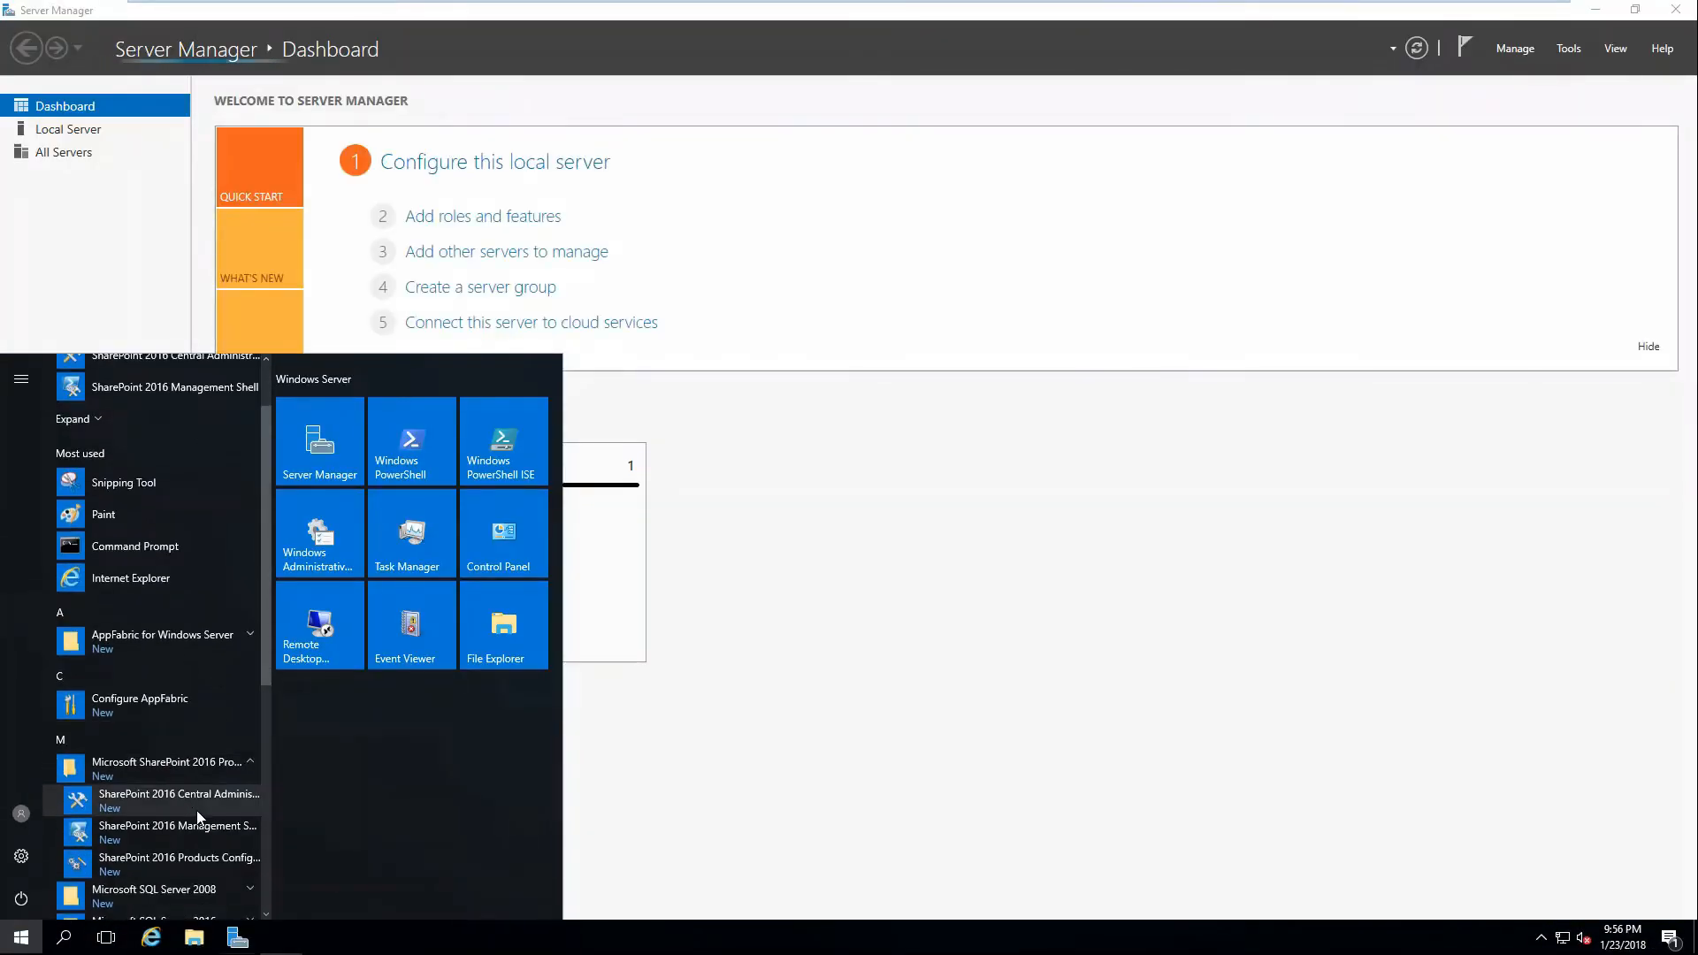
click(184, 861)
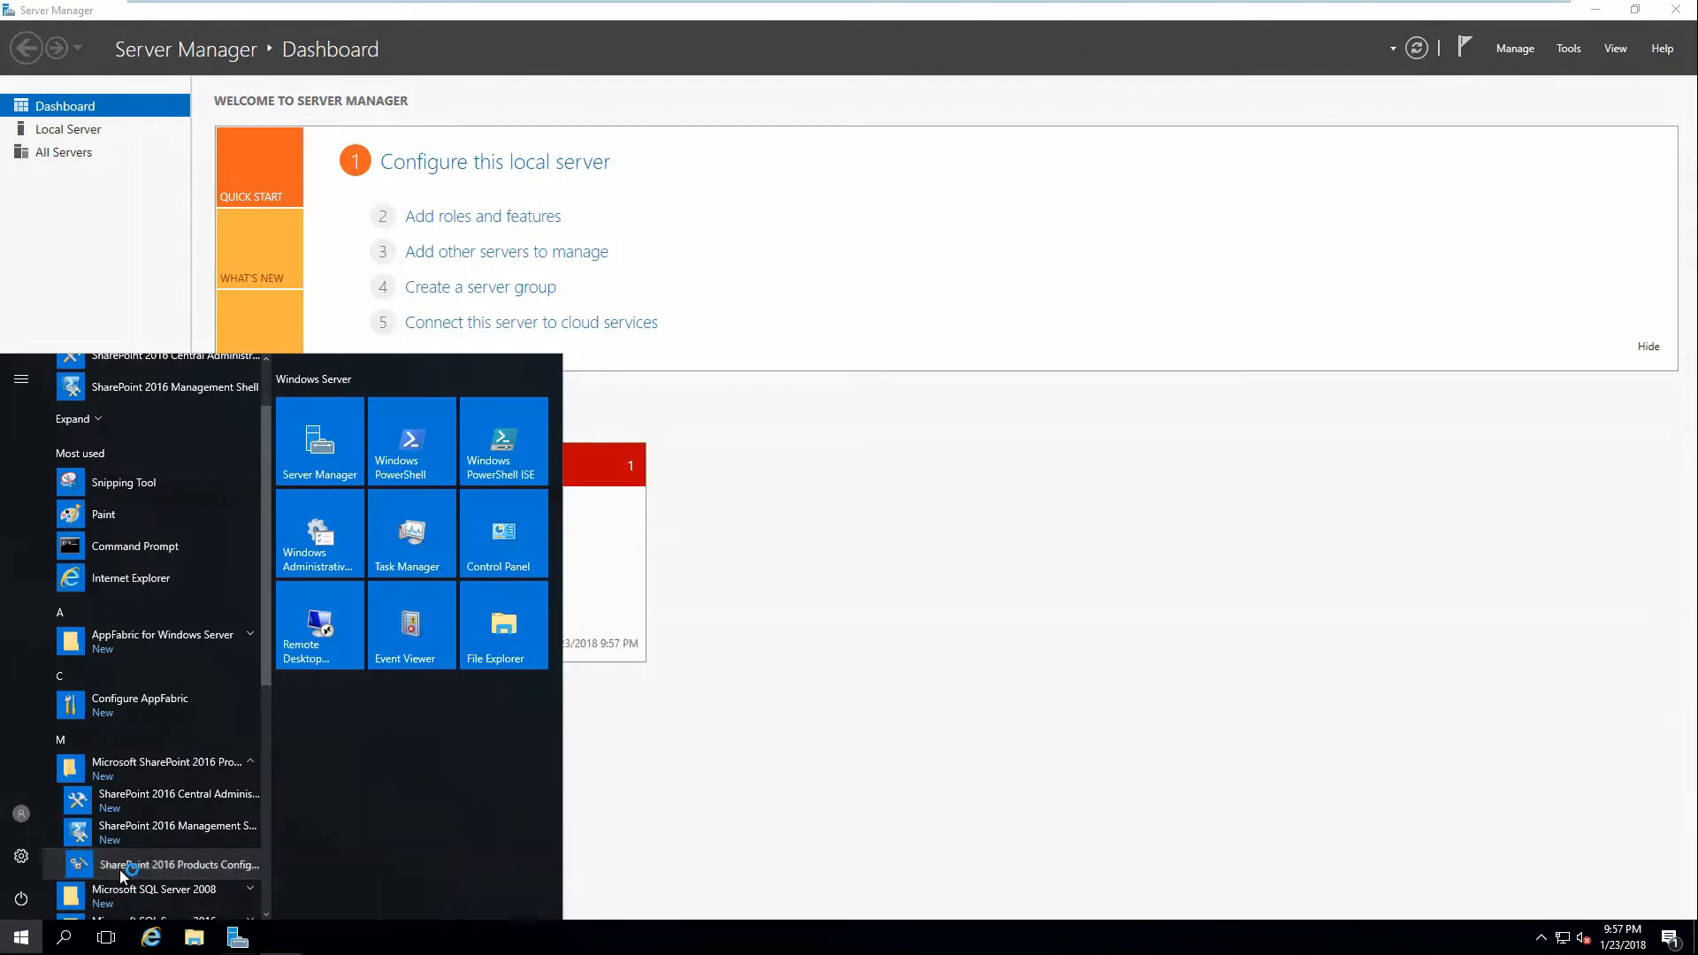
click(1675, 10)
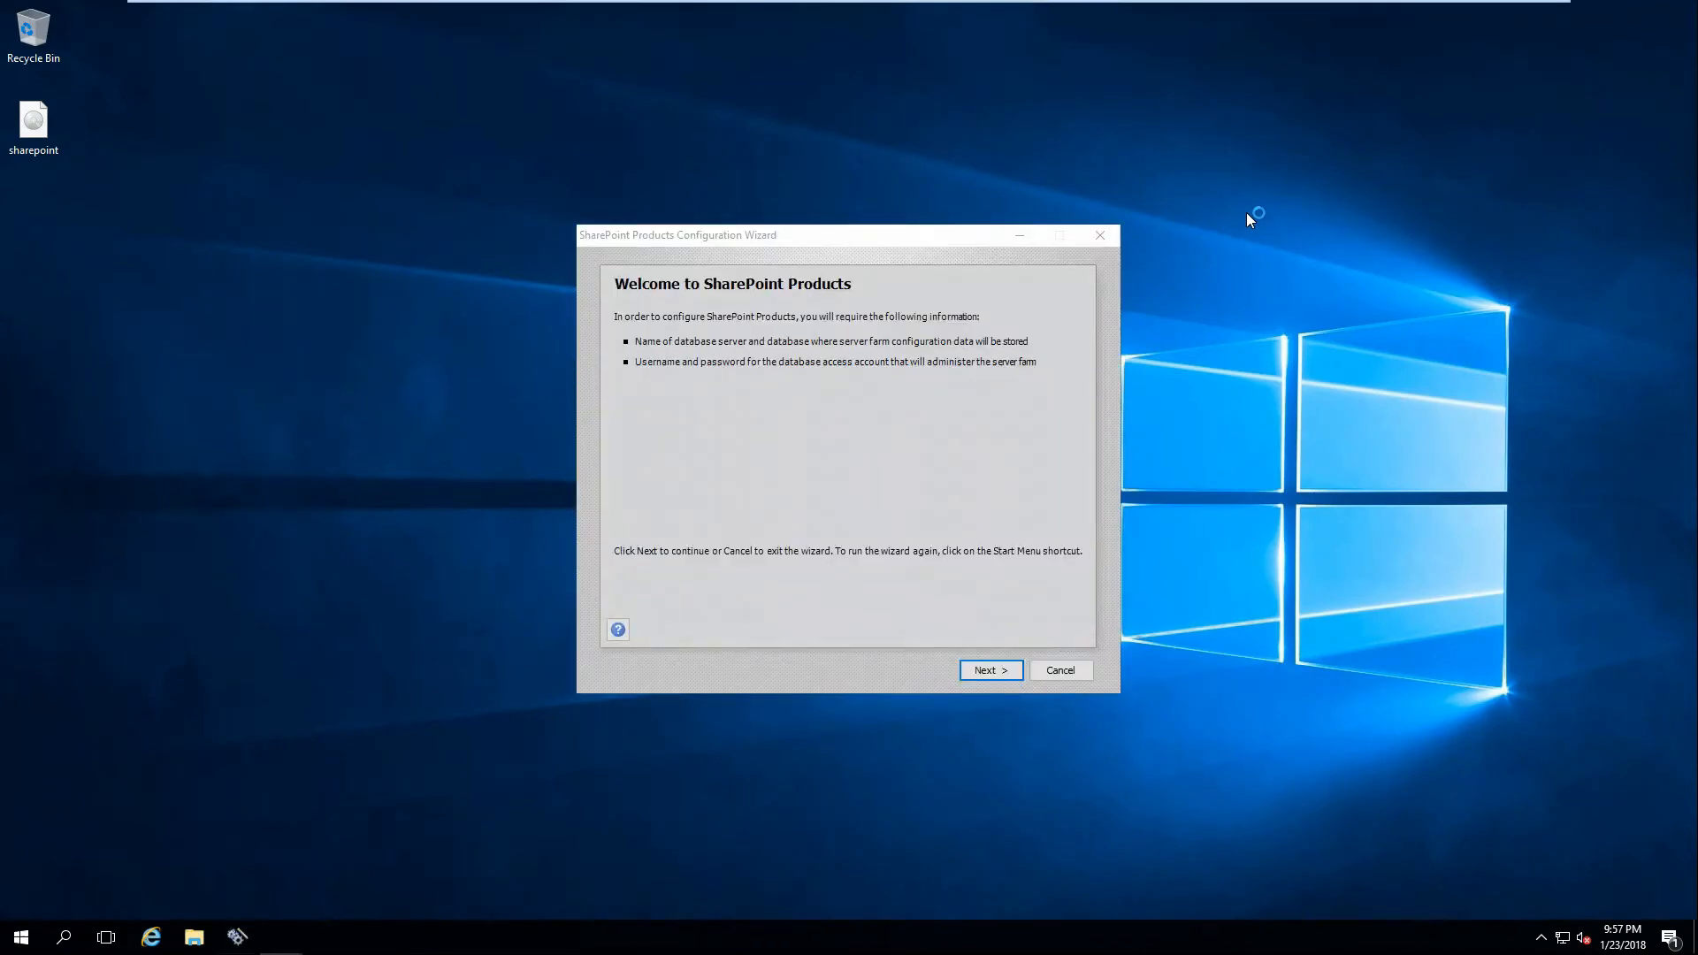
click(1018, 672)
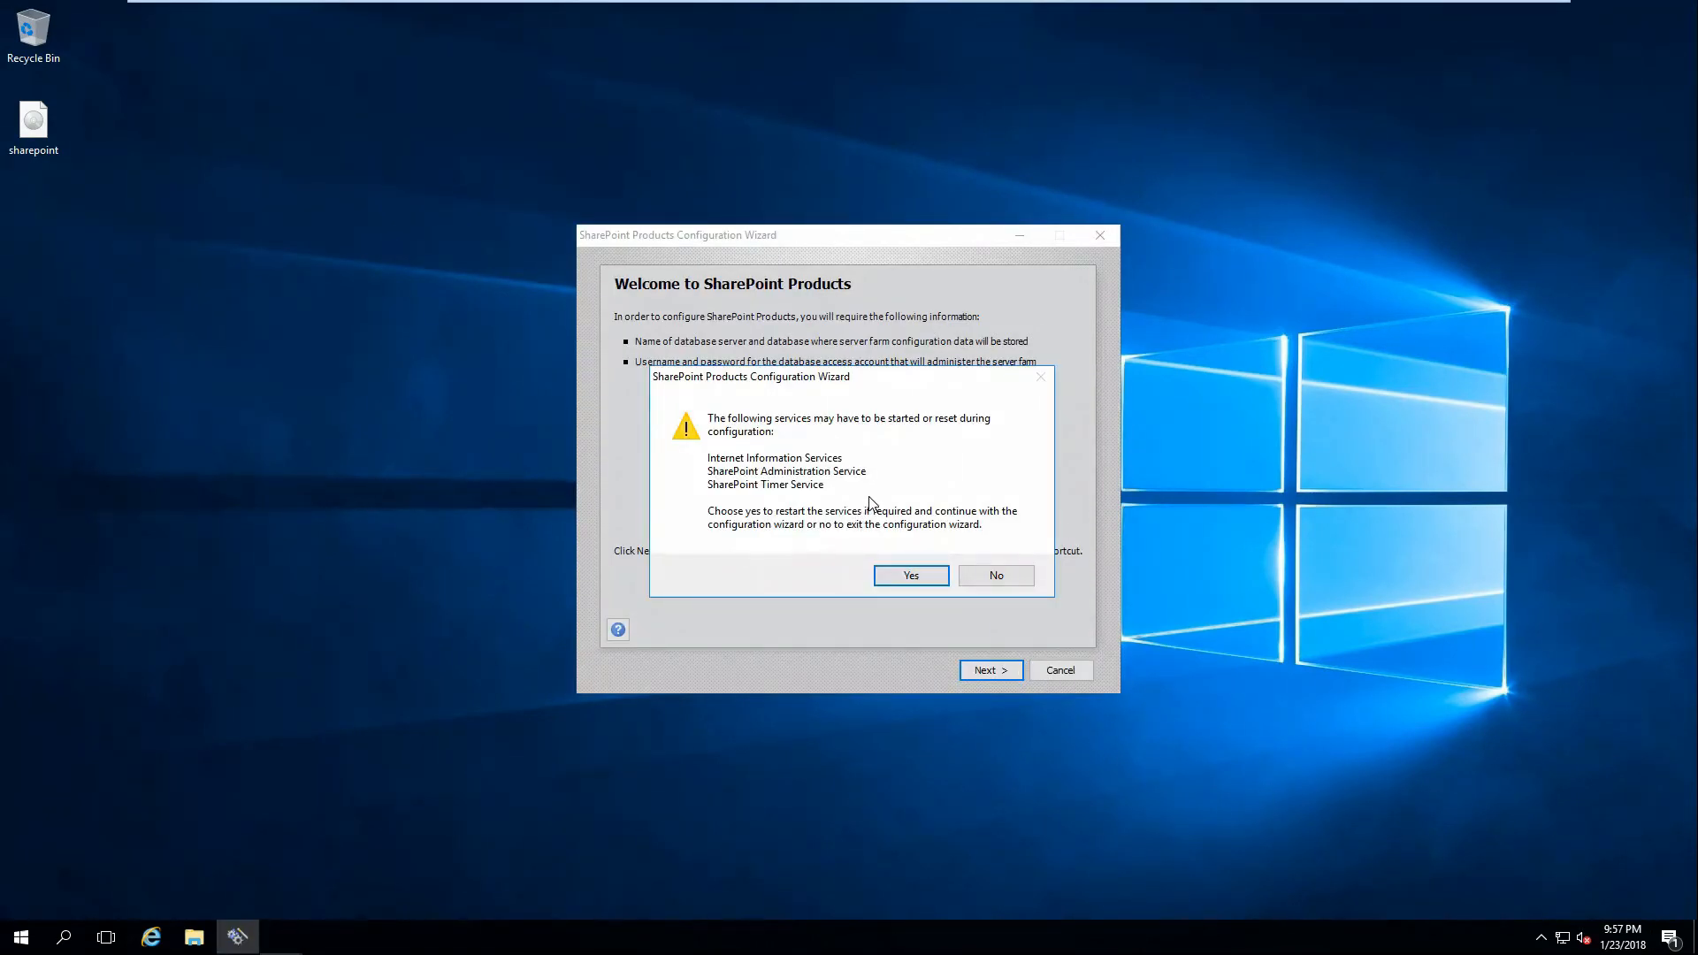
click(911, 576)
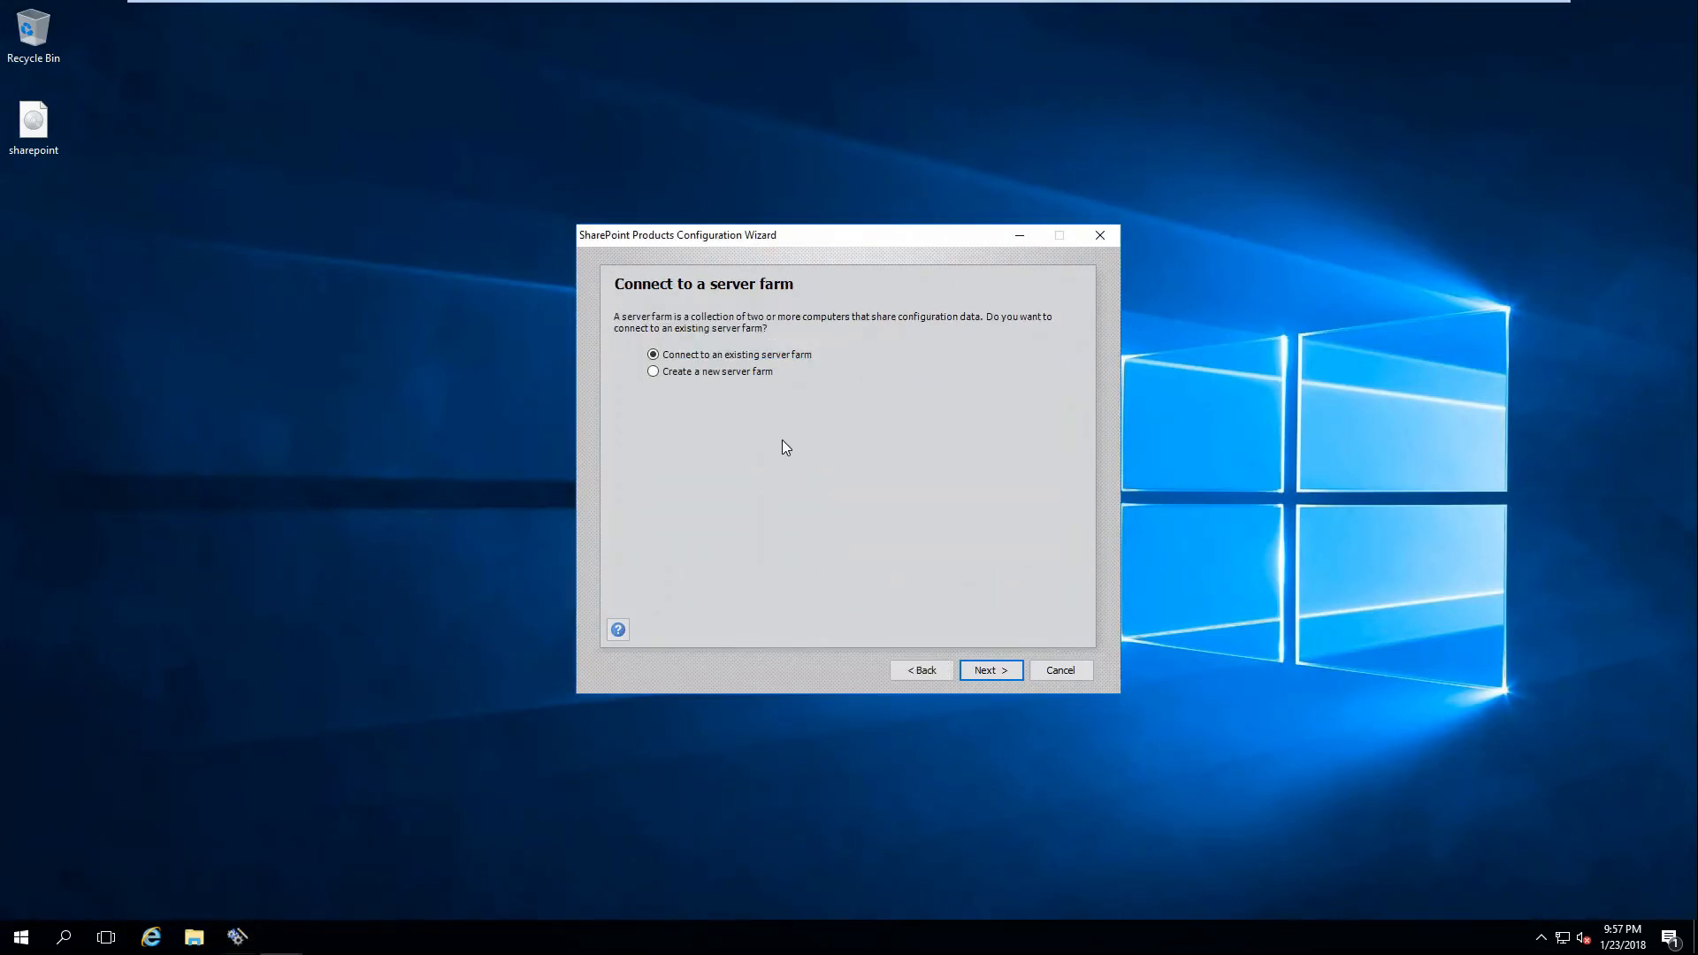
click(742, 375)
click(984, 671)
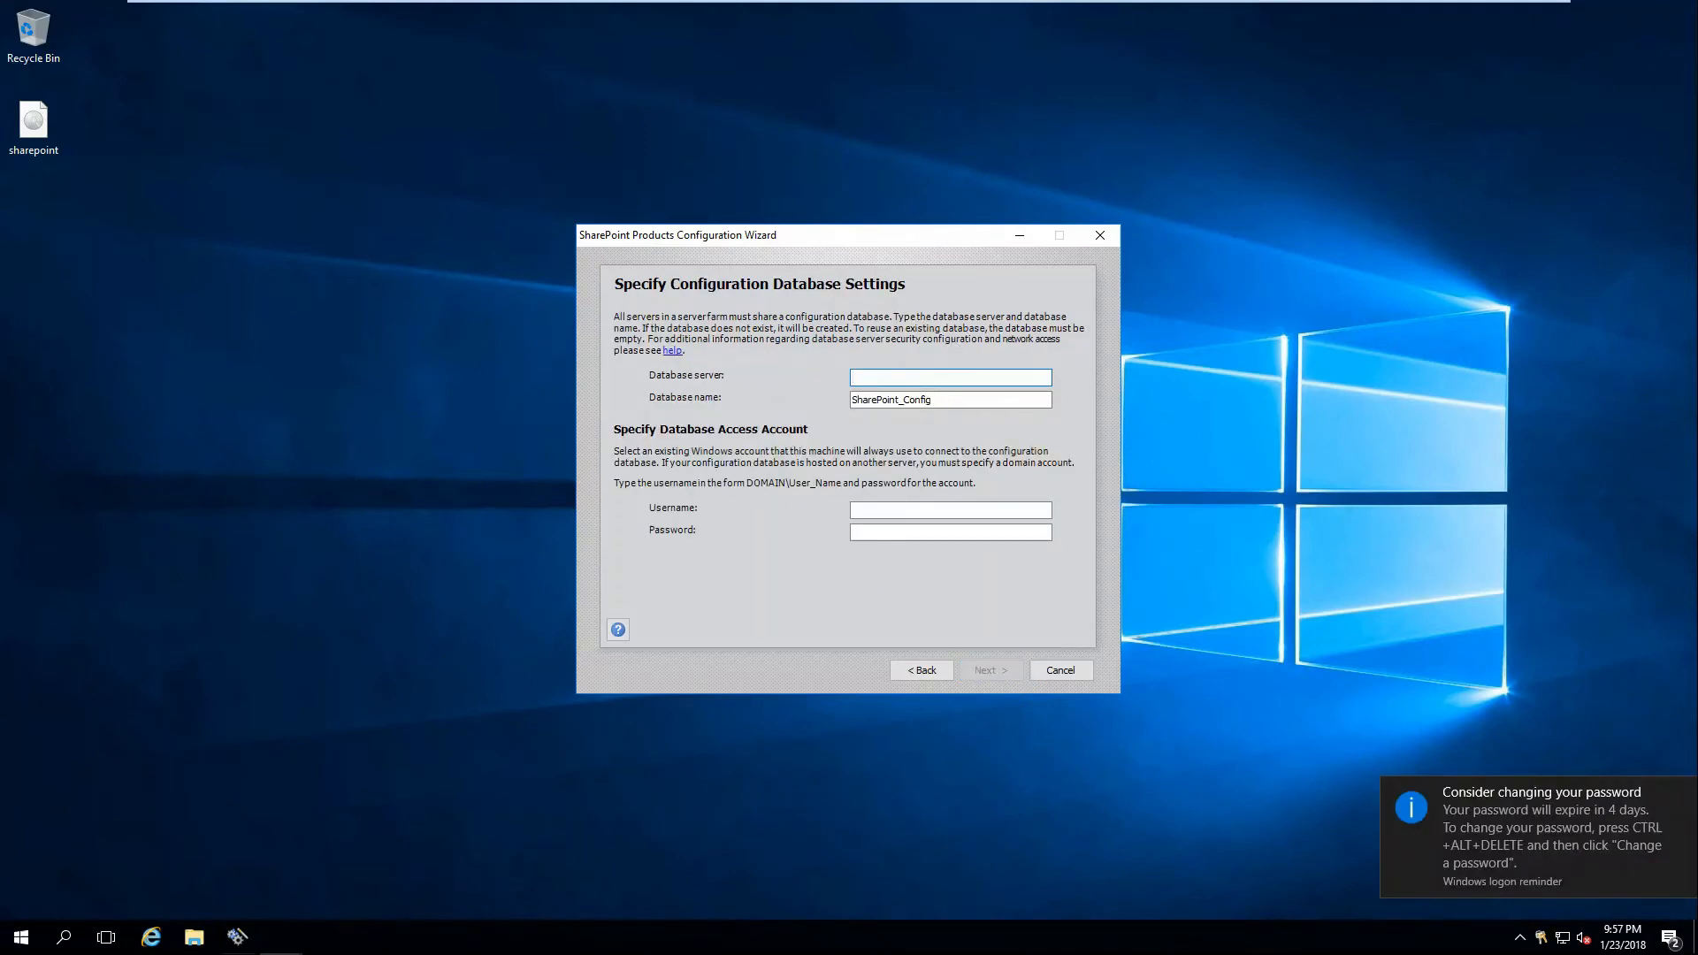
Launch SQL Server Management Studio from the Microsoft SQL Server Tools 17 group.
key(super)
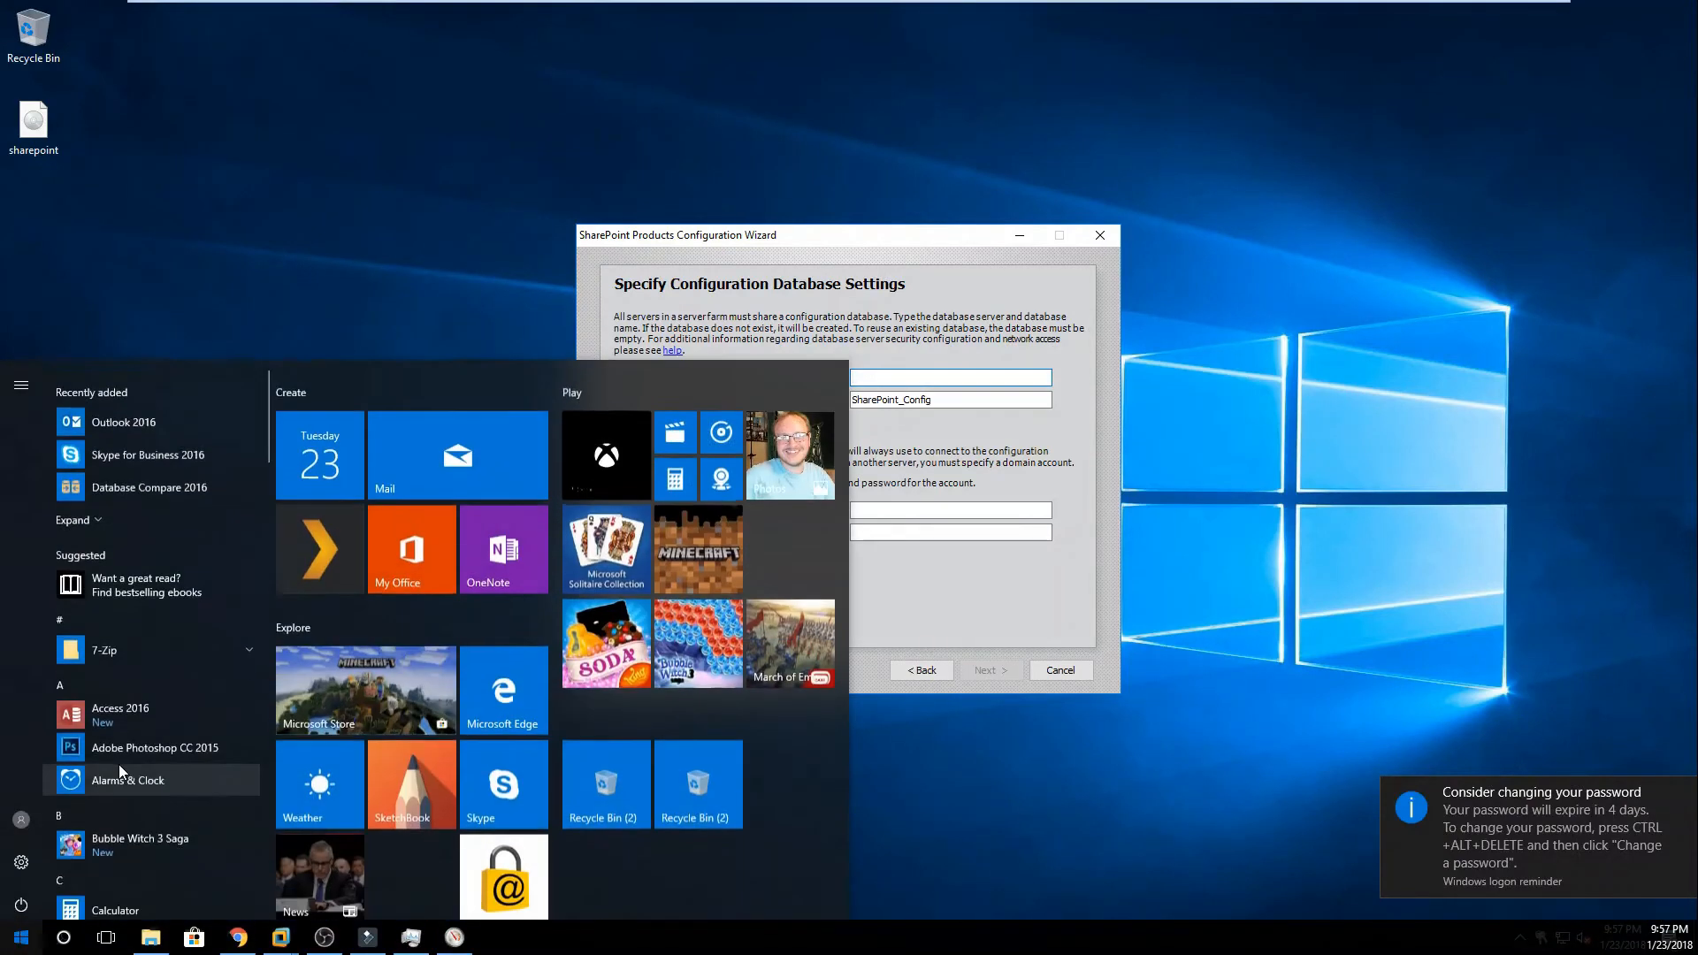
click(958, 783)
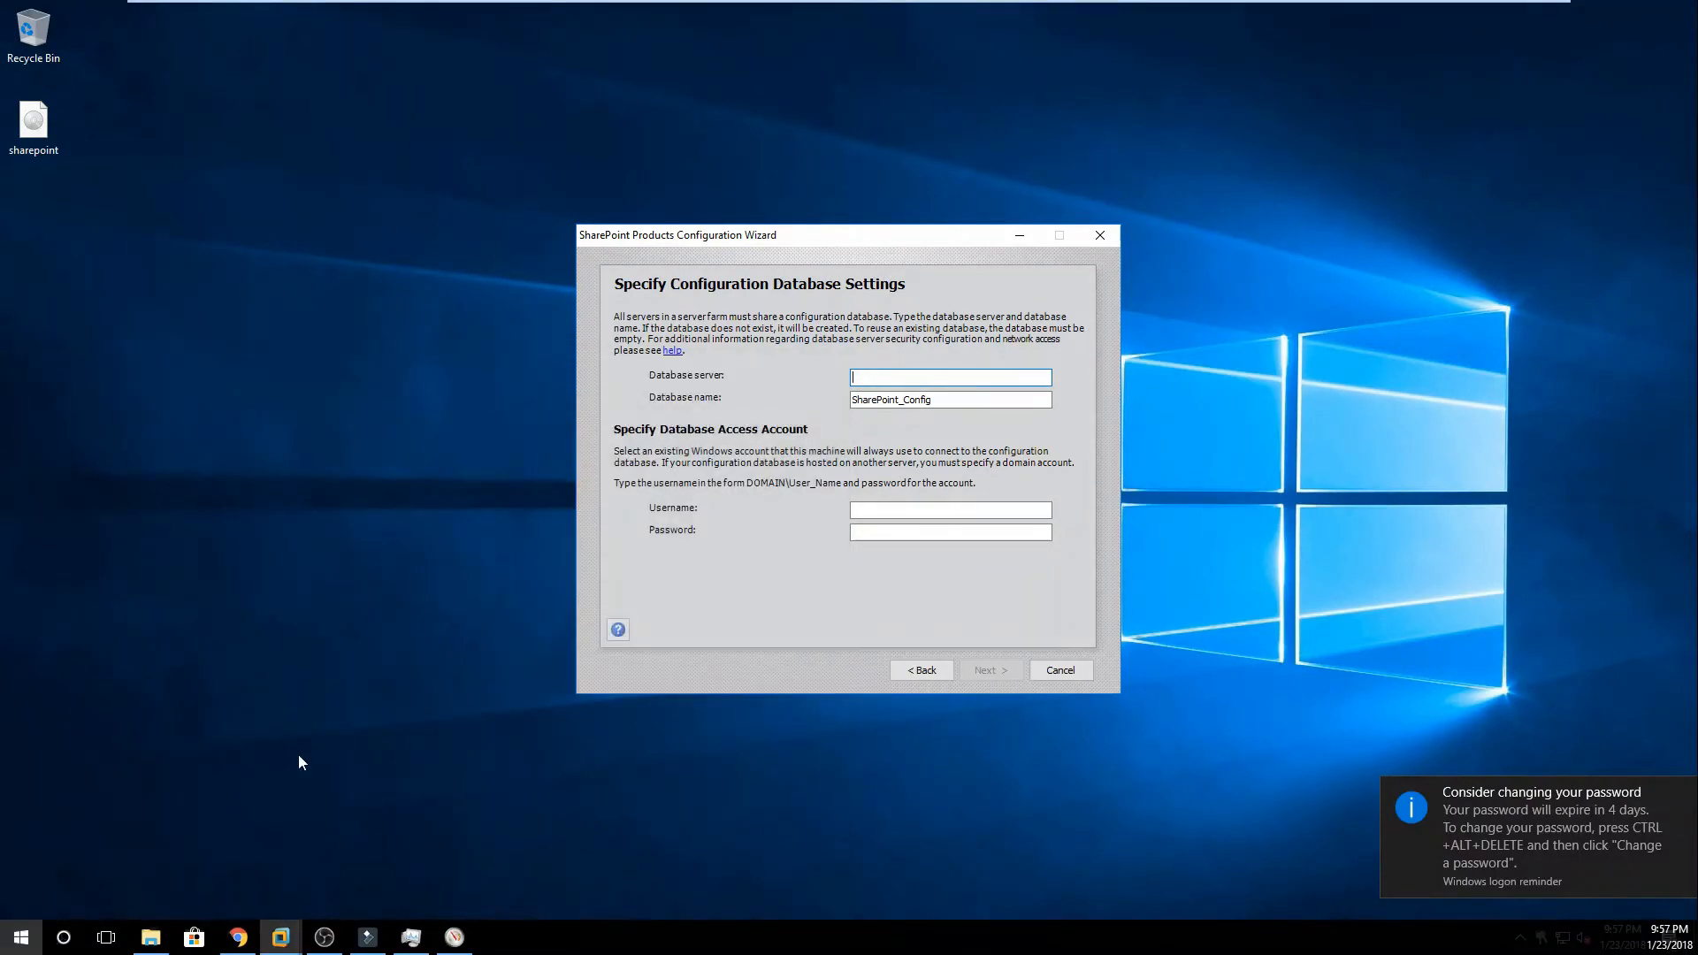
click(32, 932)
scroll(186, 708, down, 3)
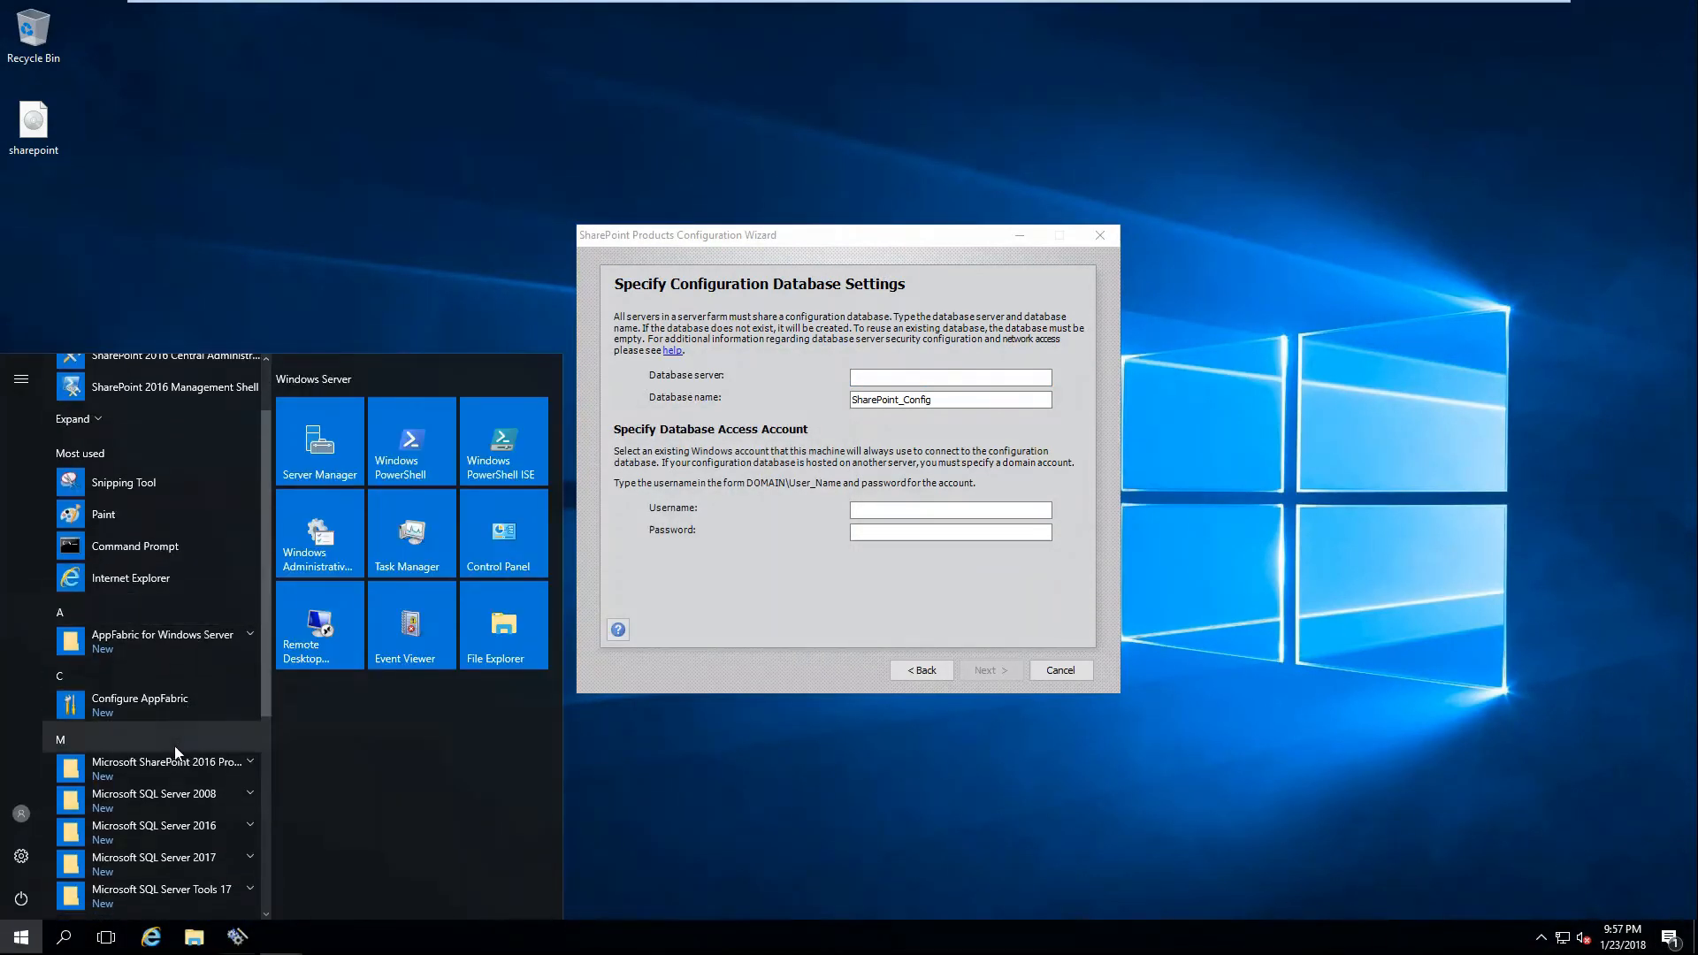
click(176, 803)
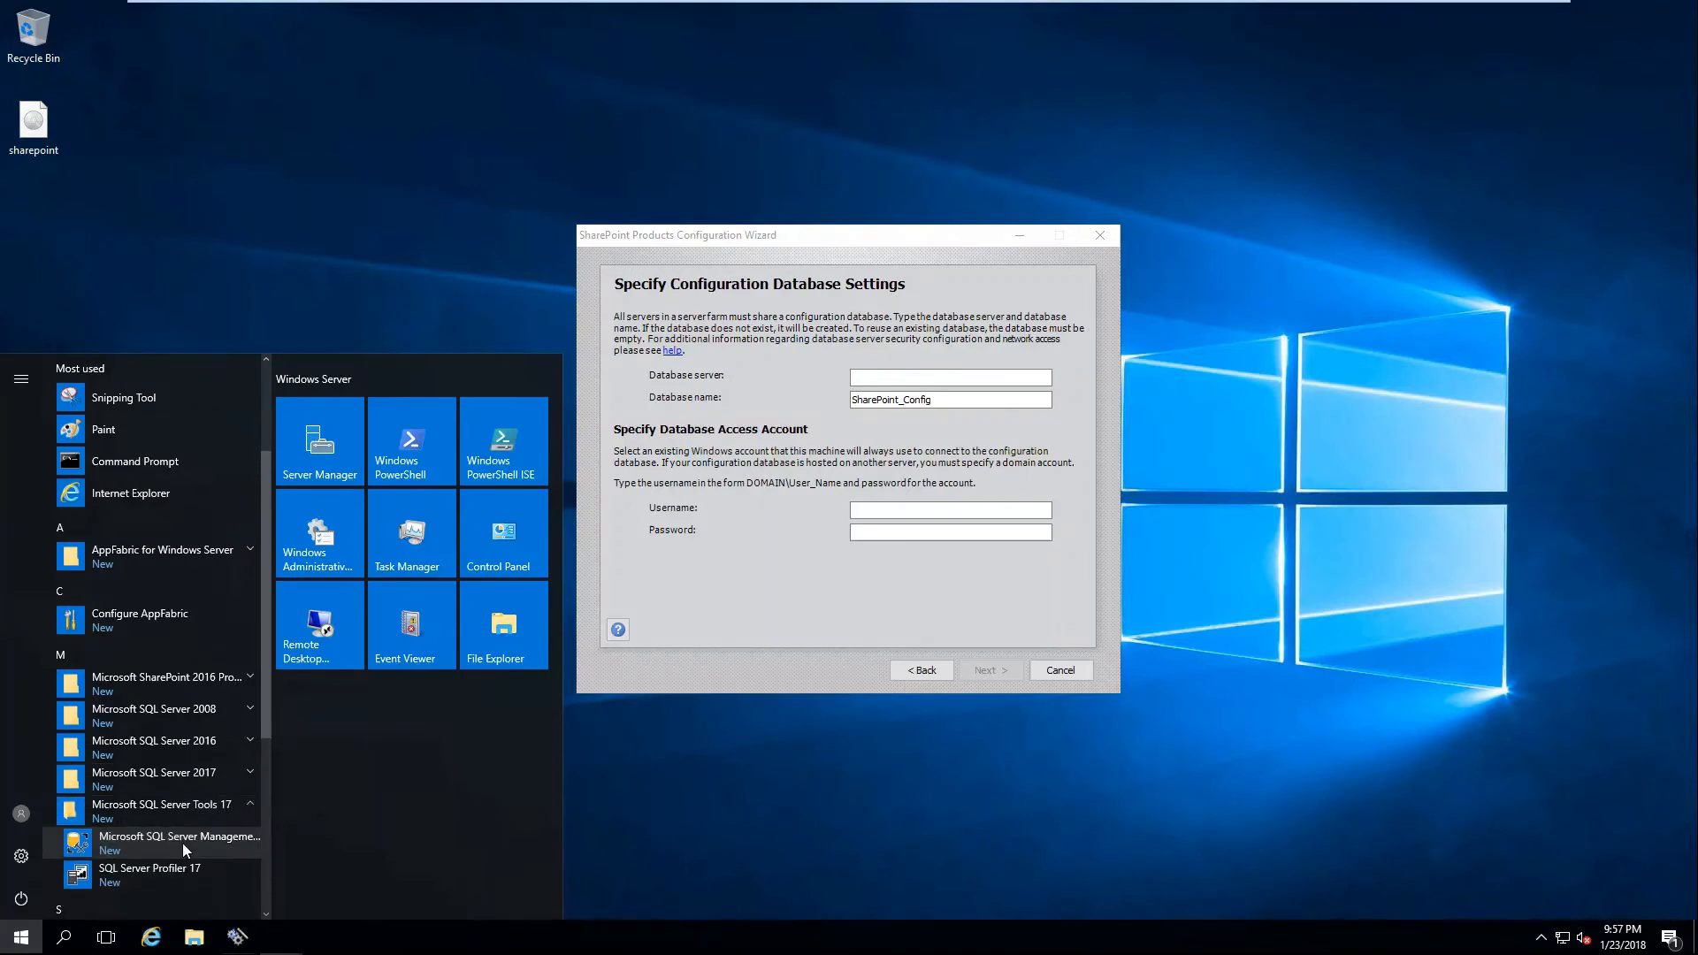
click(182, 842)
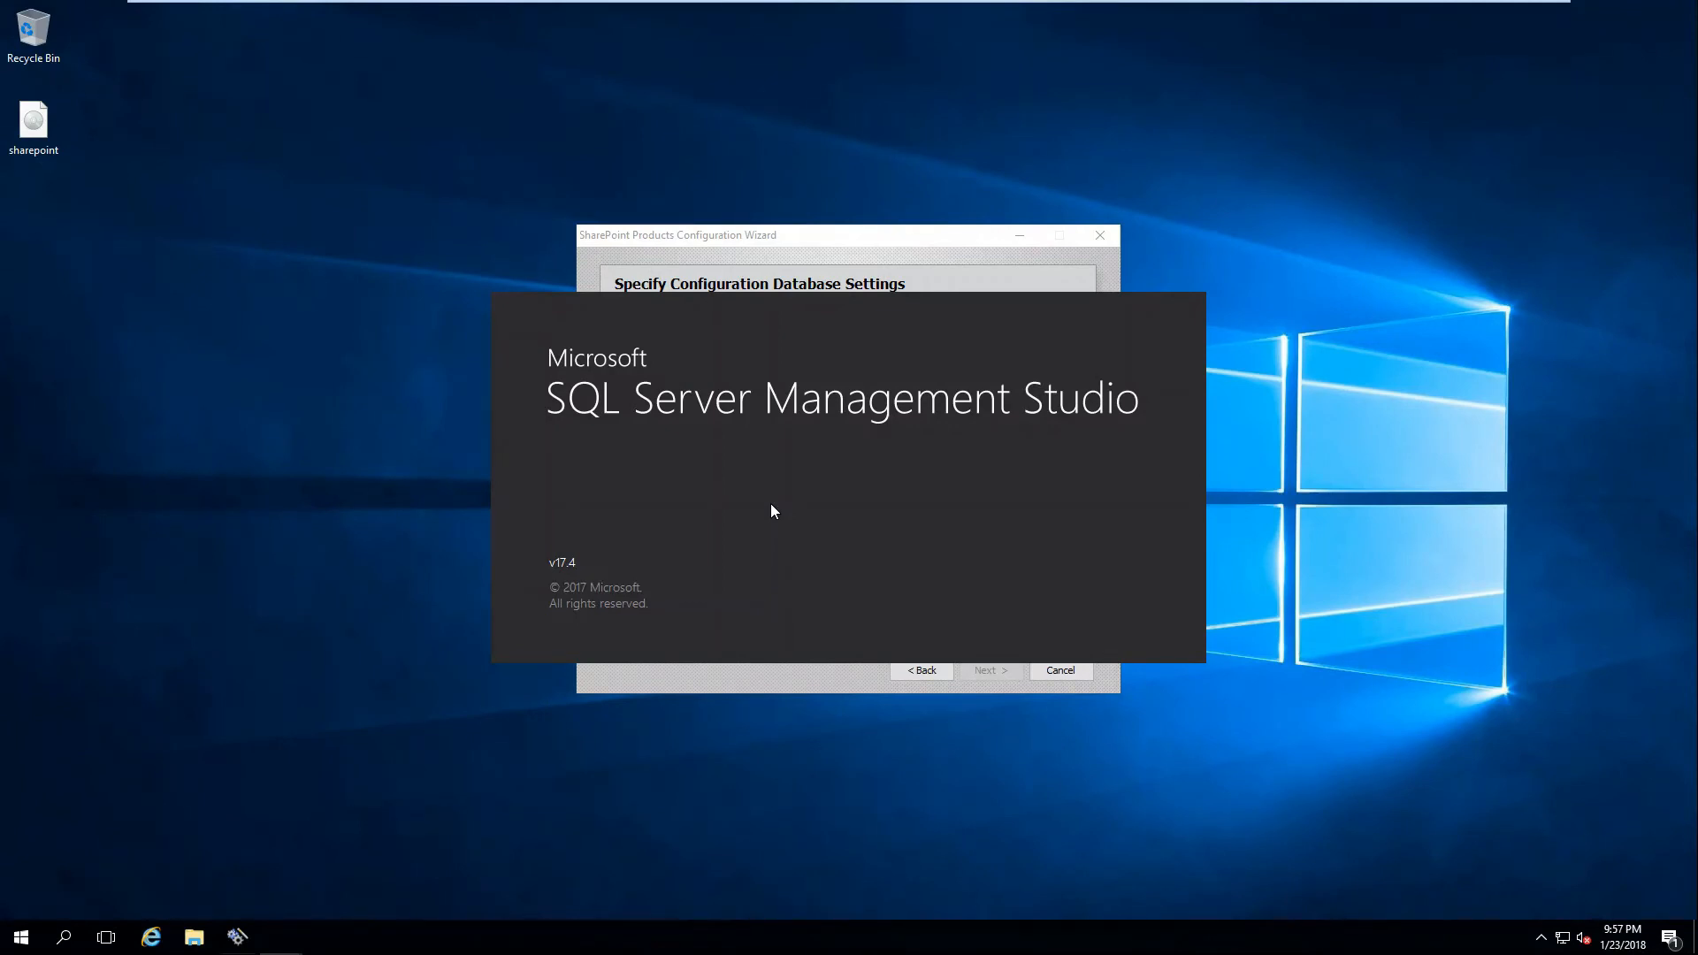
Move the Management Studio loading windows aside and enter sp2016\sqlexpress as the wizard's database server.
drag(806, 308, 423, 530)
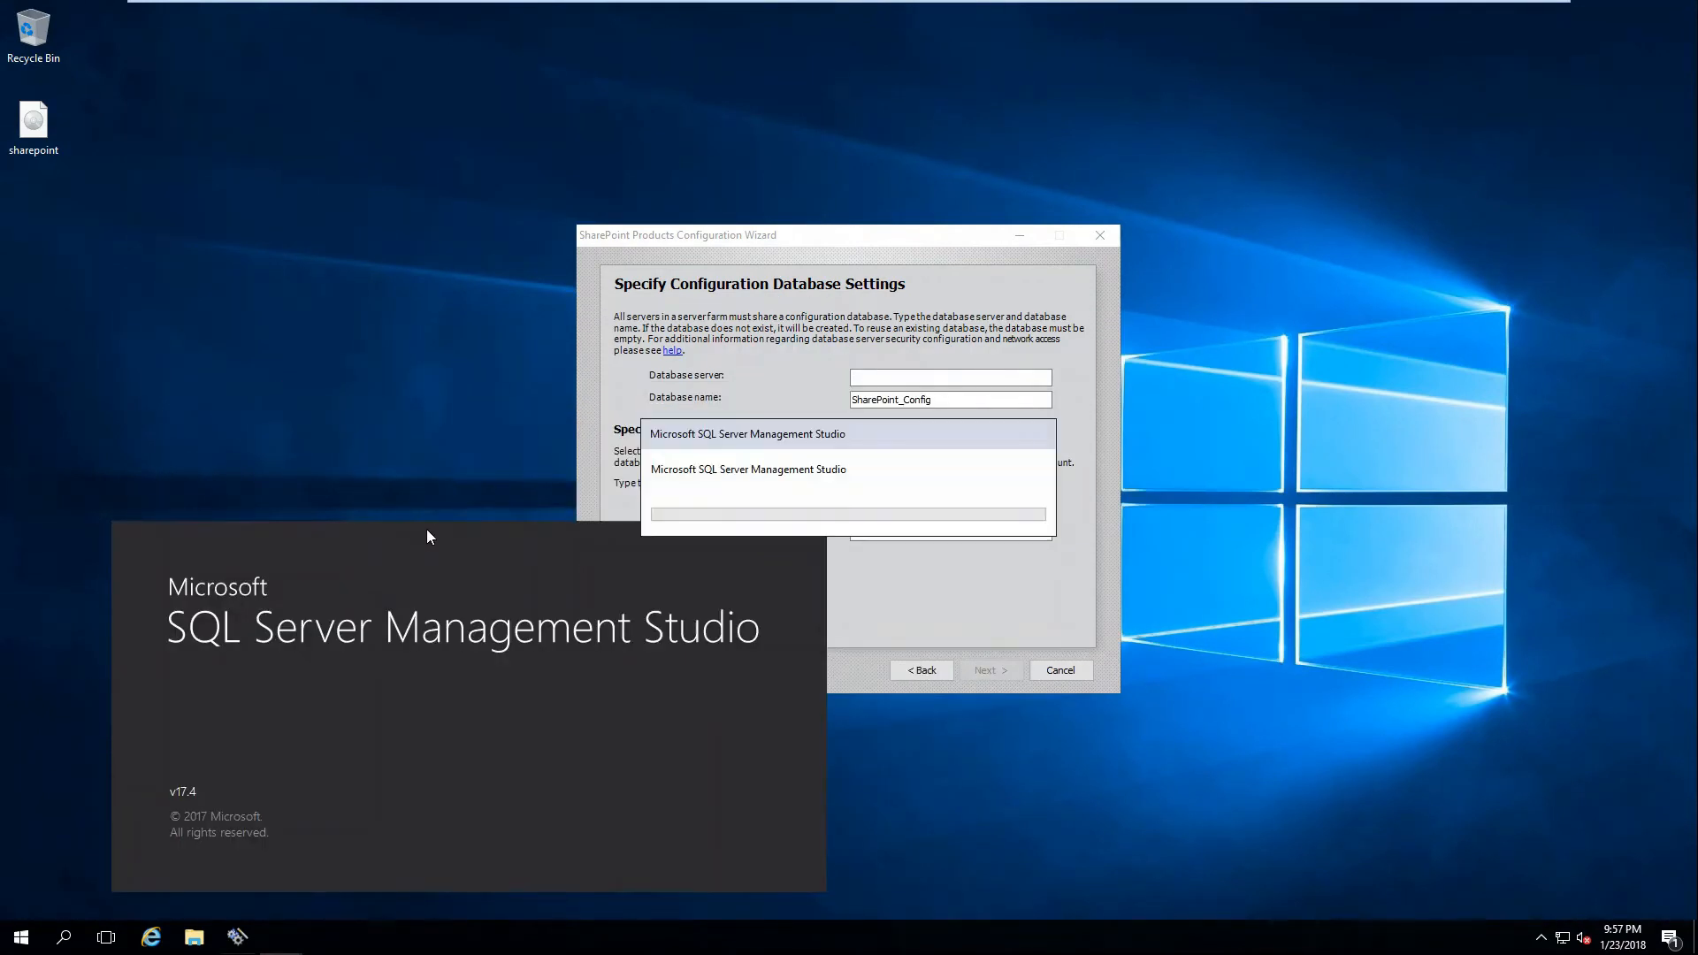
drag(789, 444, 455, 348)
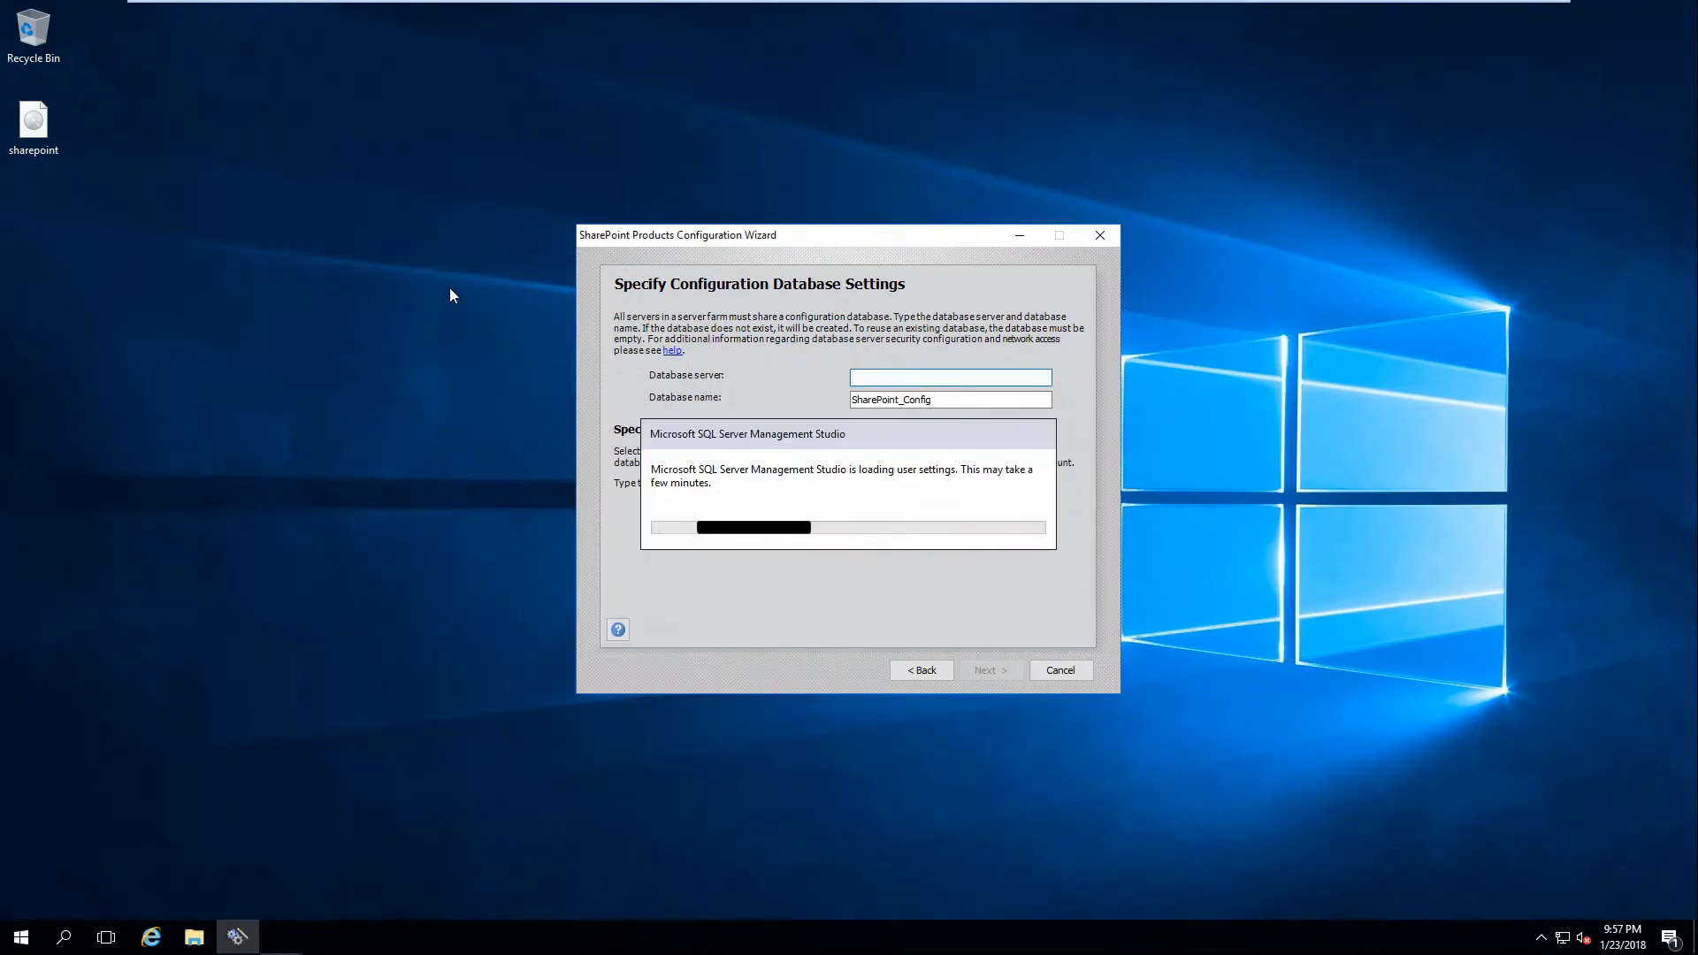
drag(954, 446, 593, 379)
click(950, 378)
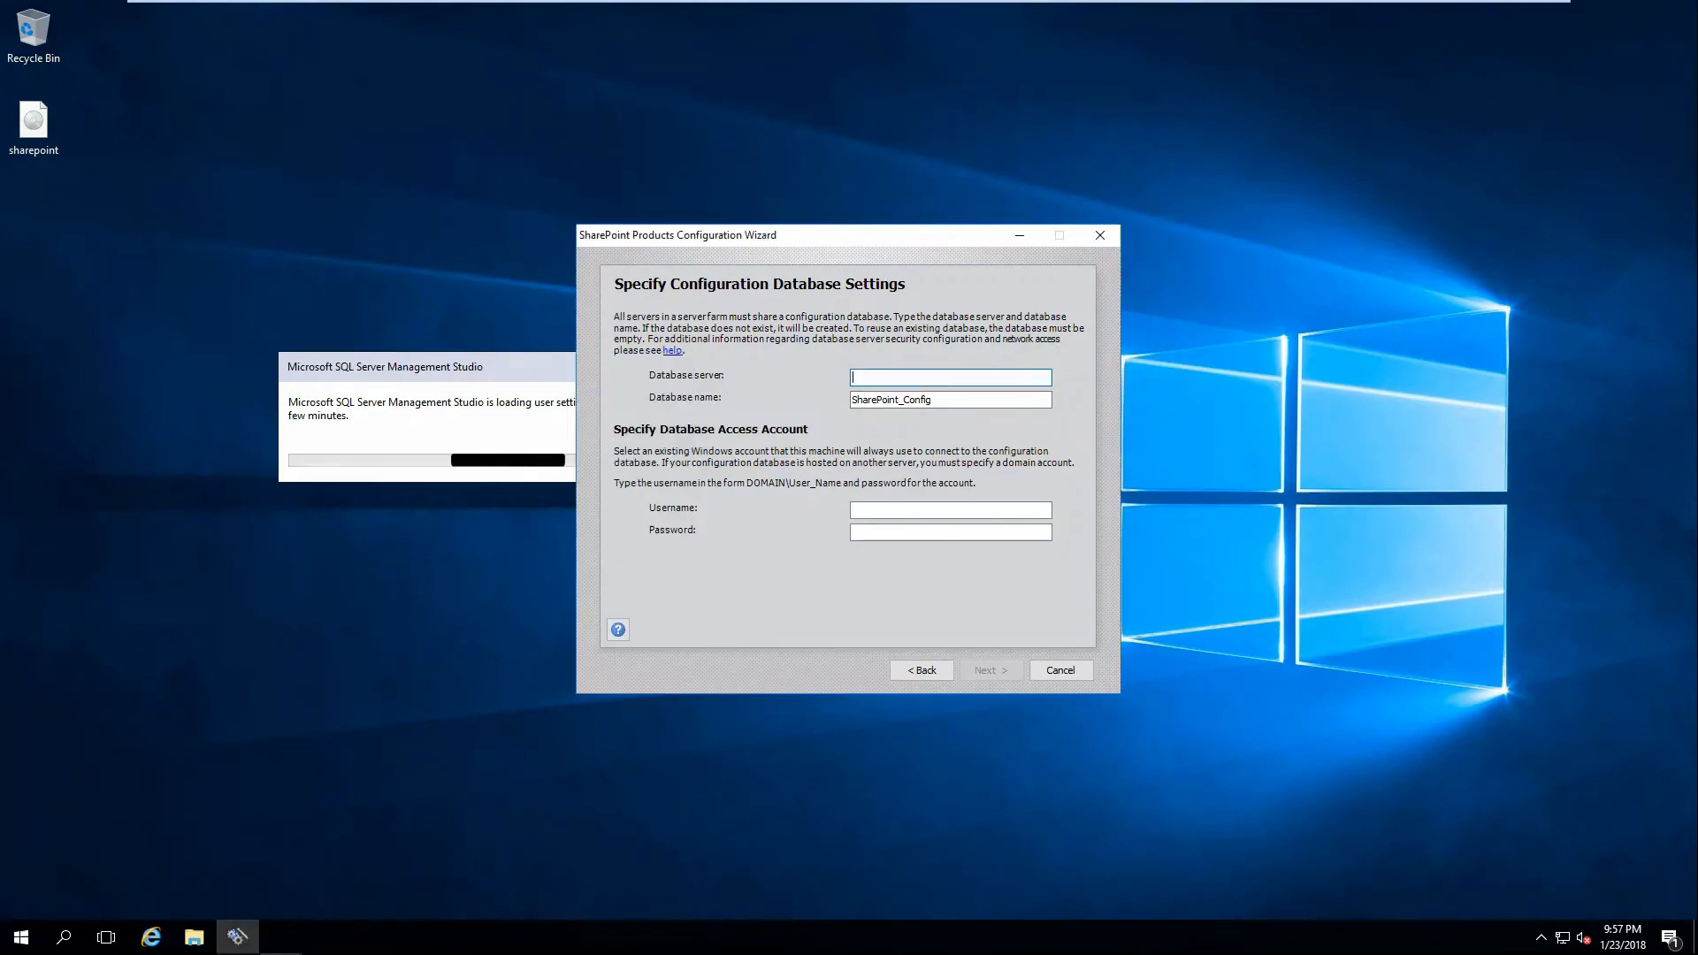
text(sp20)
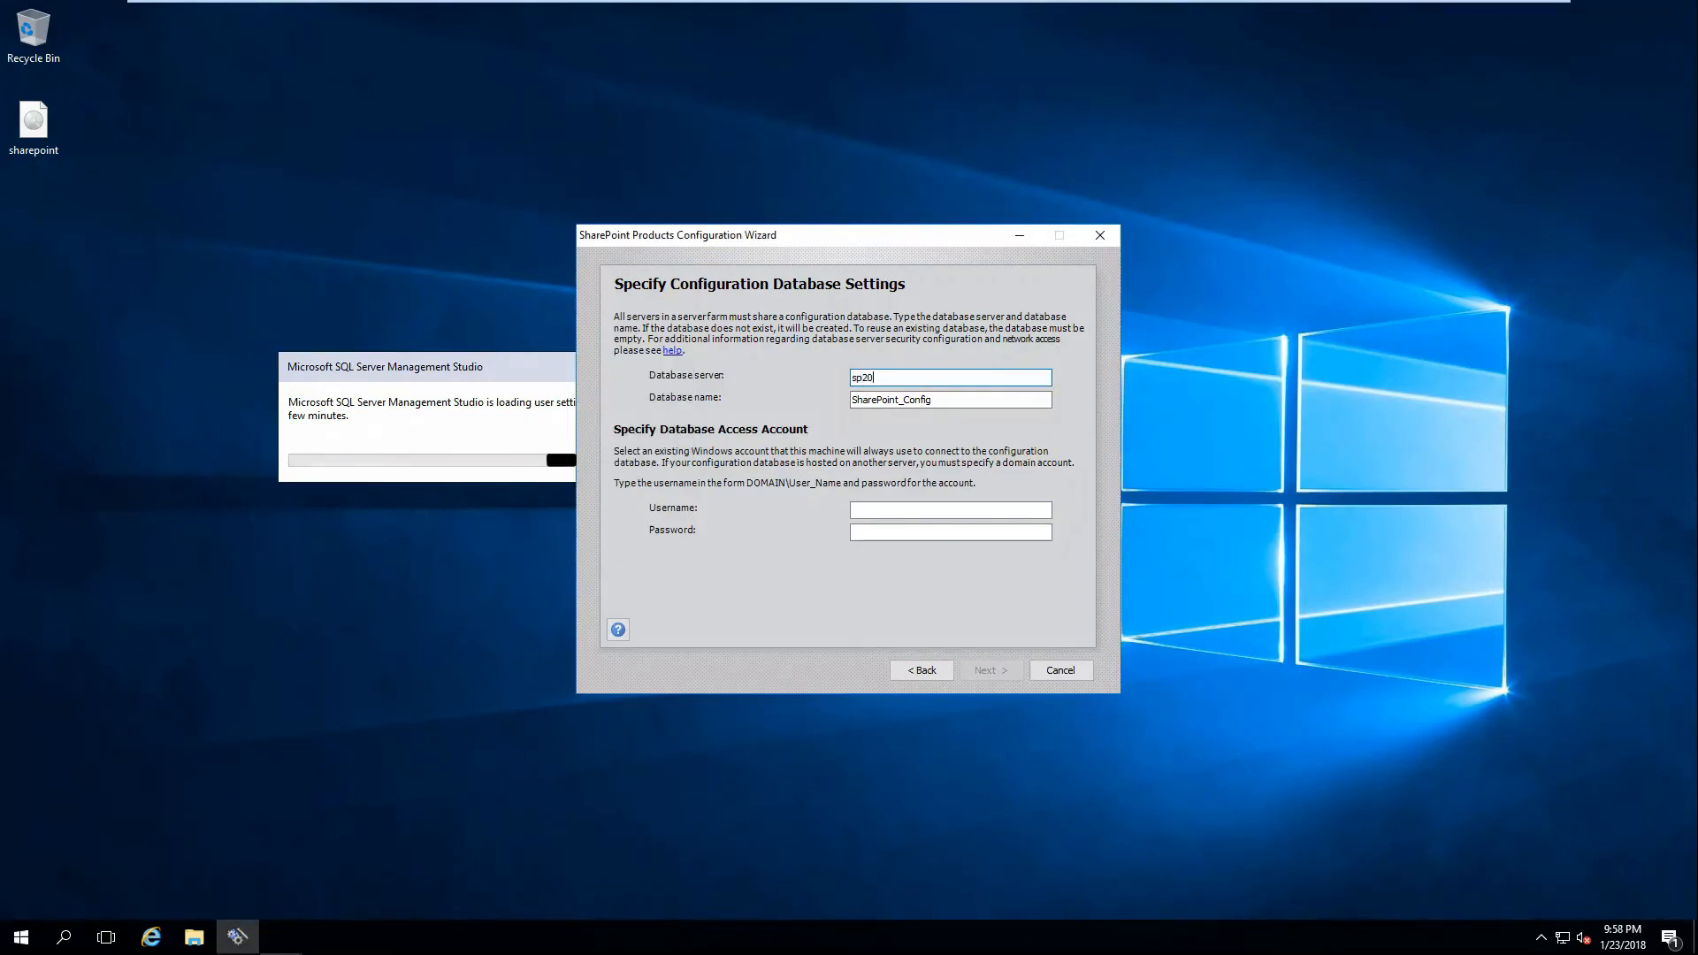
text(16\)
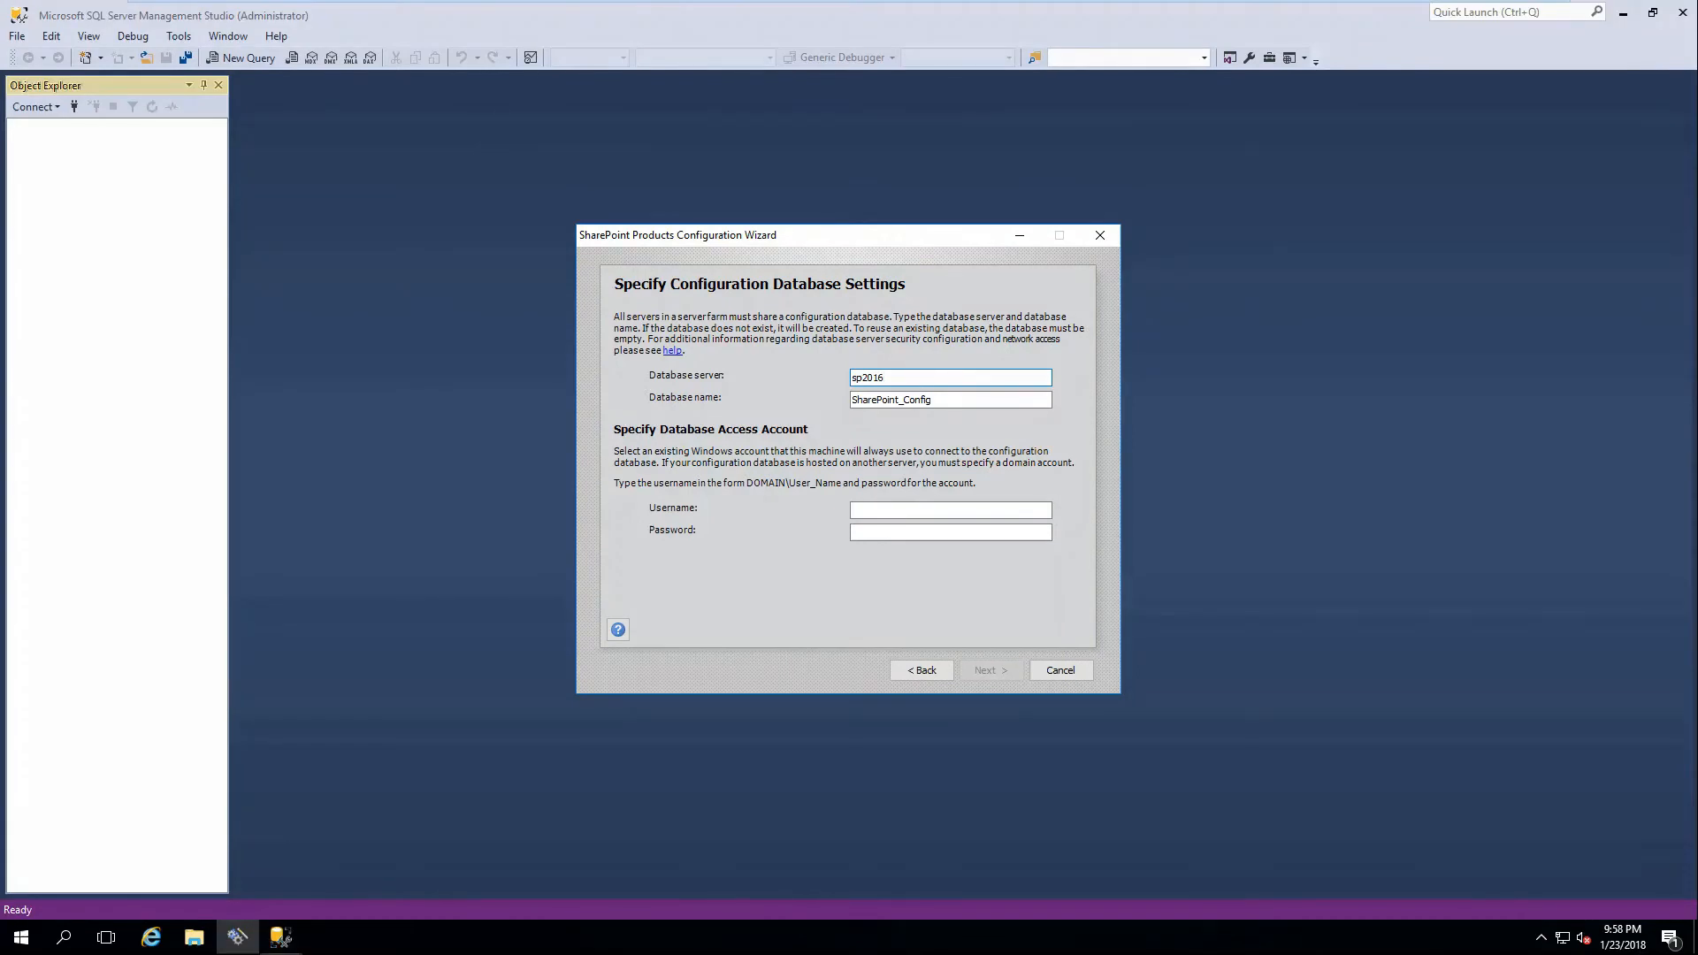
text(sqlexpress)
drag(964, 242, 1480, 229)
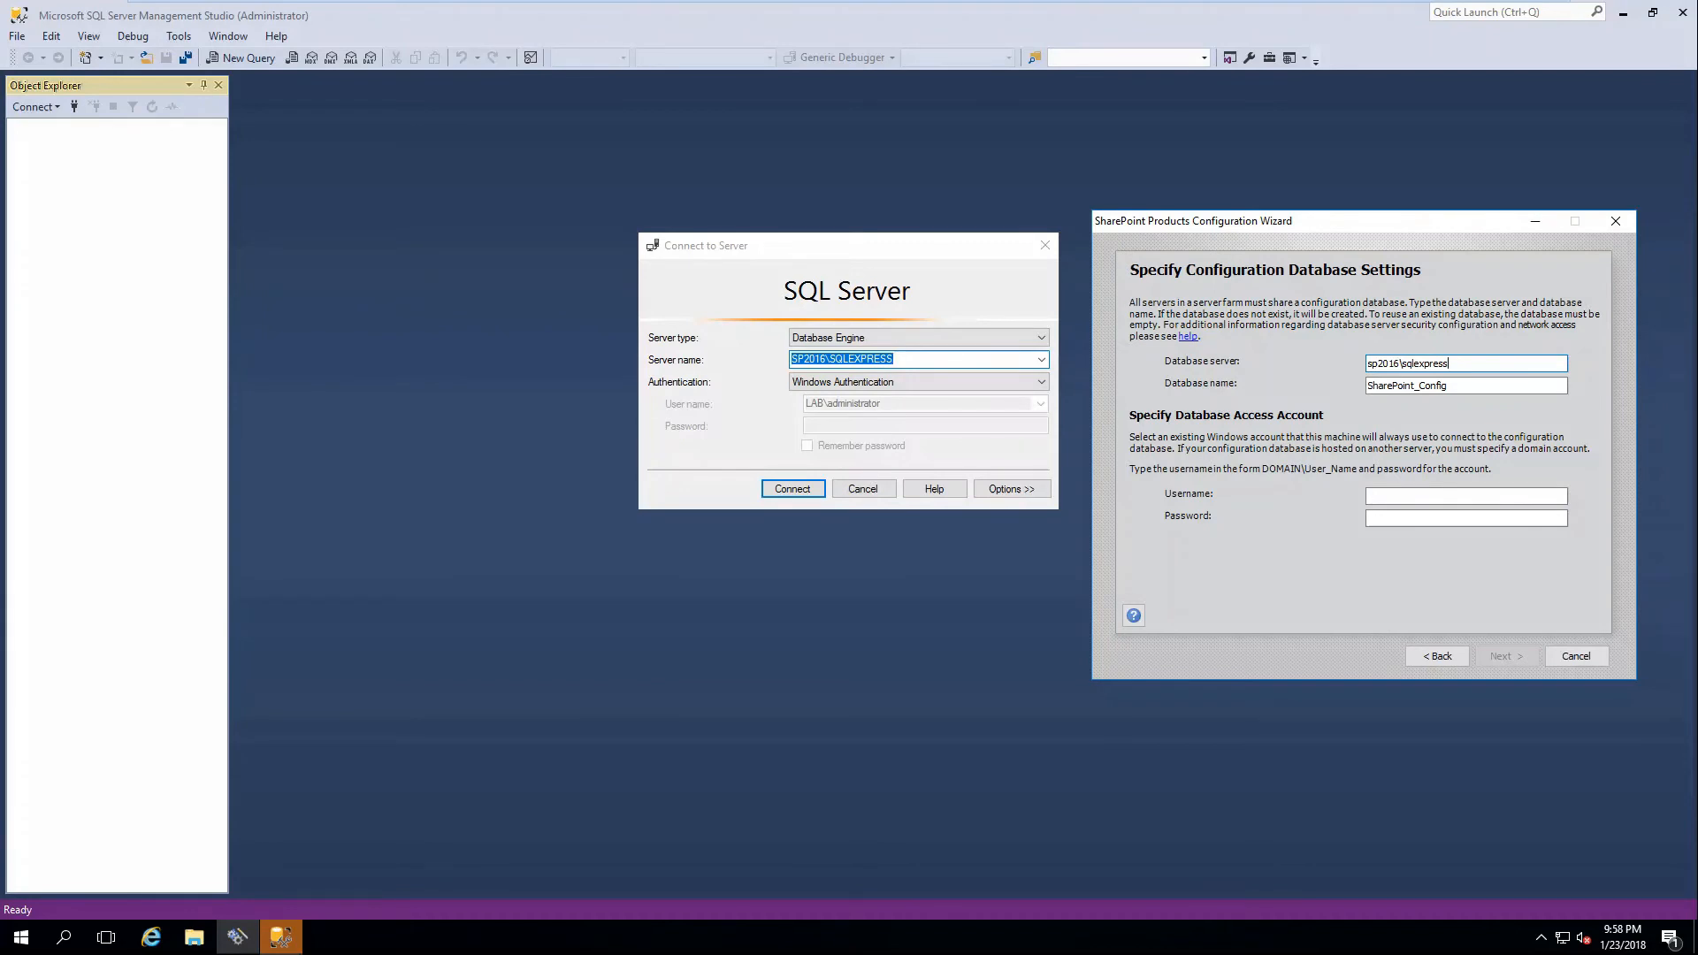
Enter administrator and its password as the database access account, correcting the rejected 'ets' domain to 'lab'.
click(1469, 384)
click(1426, 496)
text(ets\administrator)
key(Tab)
text(*********)
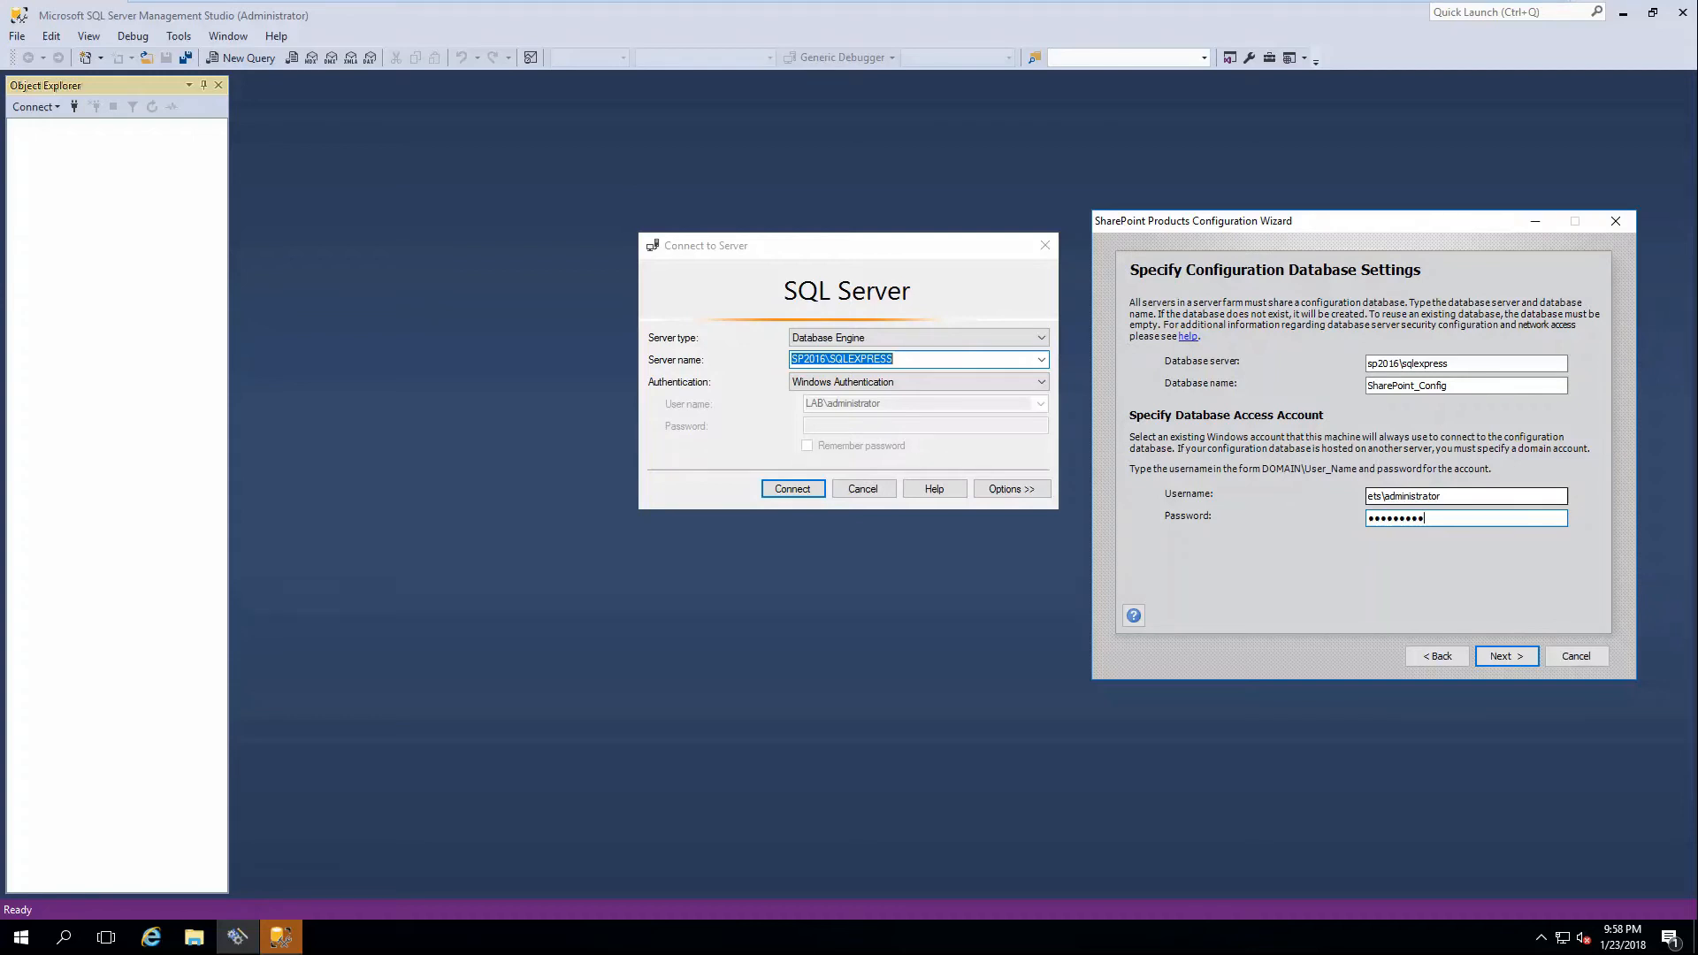
key(Return)
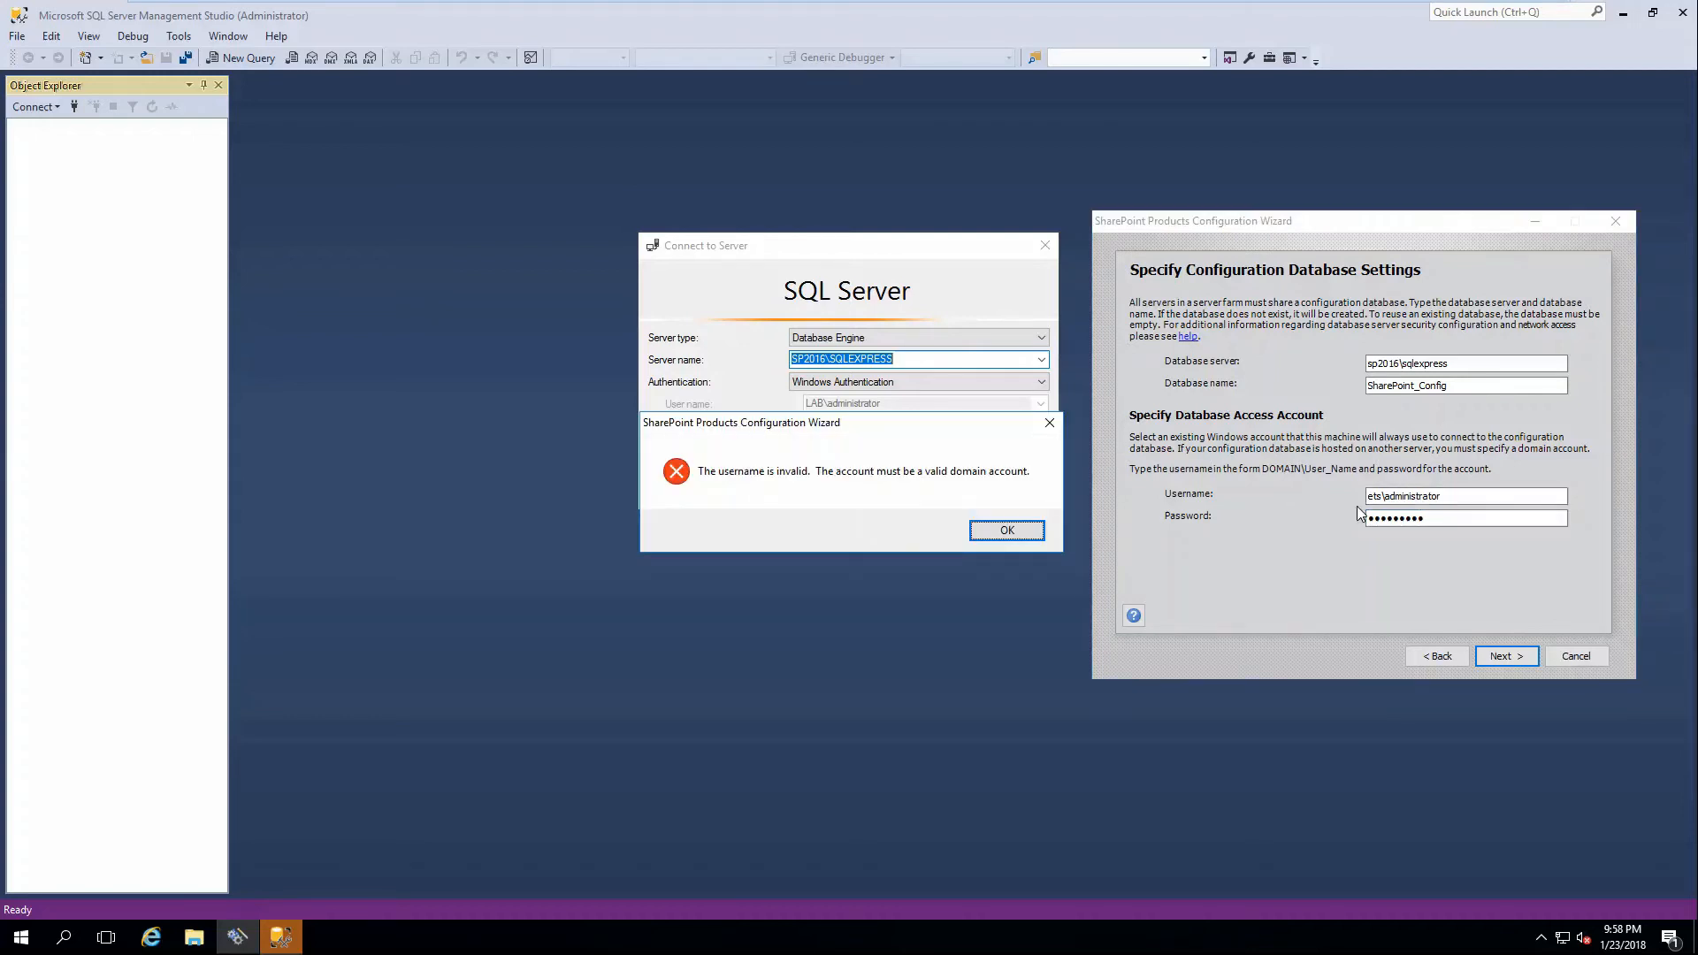
click(1007, 531)
drag(1383, 496, 1367, 496)
text(lab)
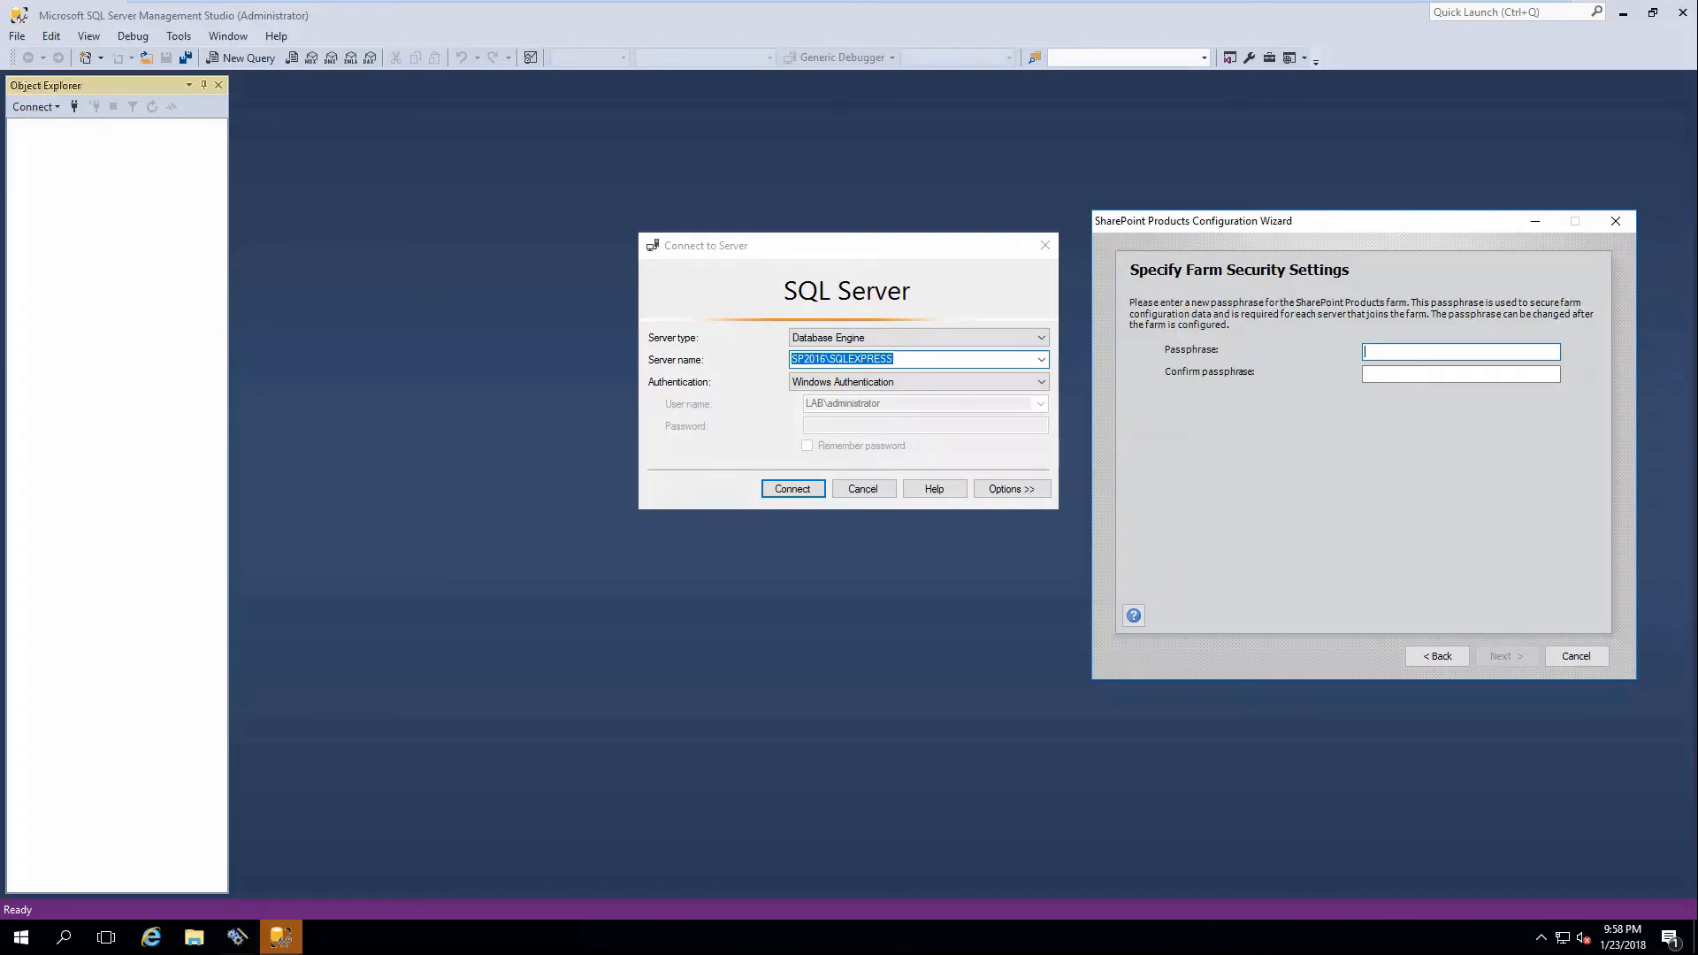
Enter the farm passphrase in both boxes, then pick Front-end instead of Single-Server Farm.
text(Pa$$w0rd)
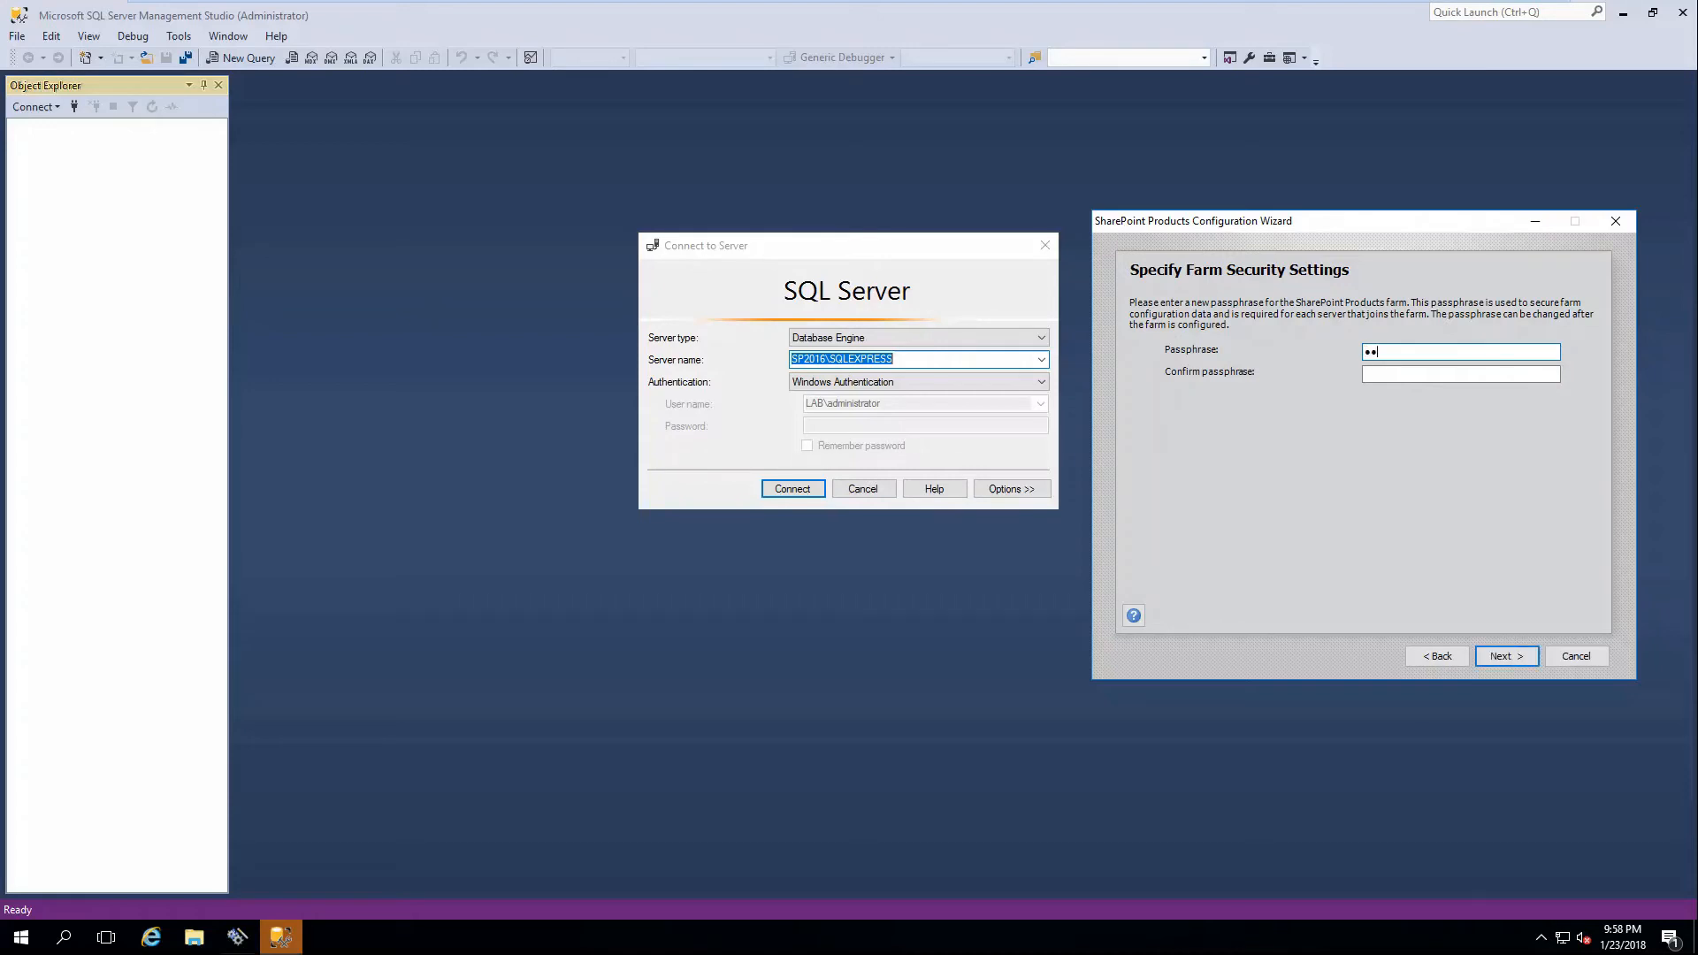
key(Tab)
text(Pa$$w0rd)
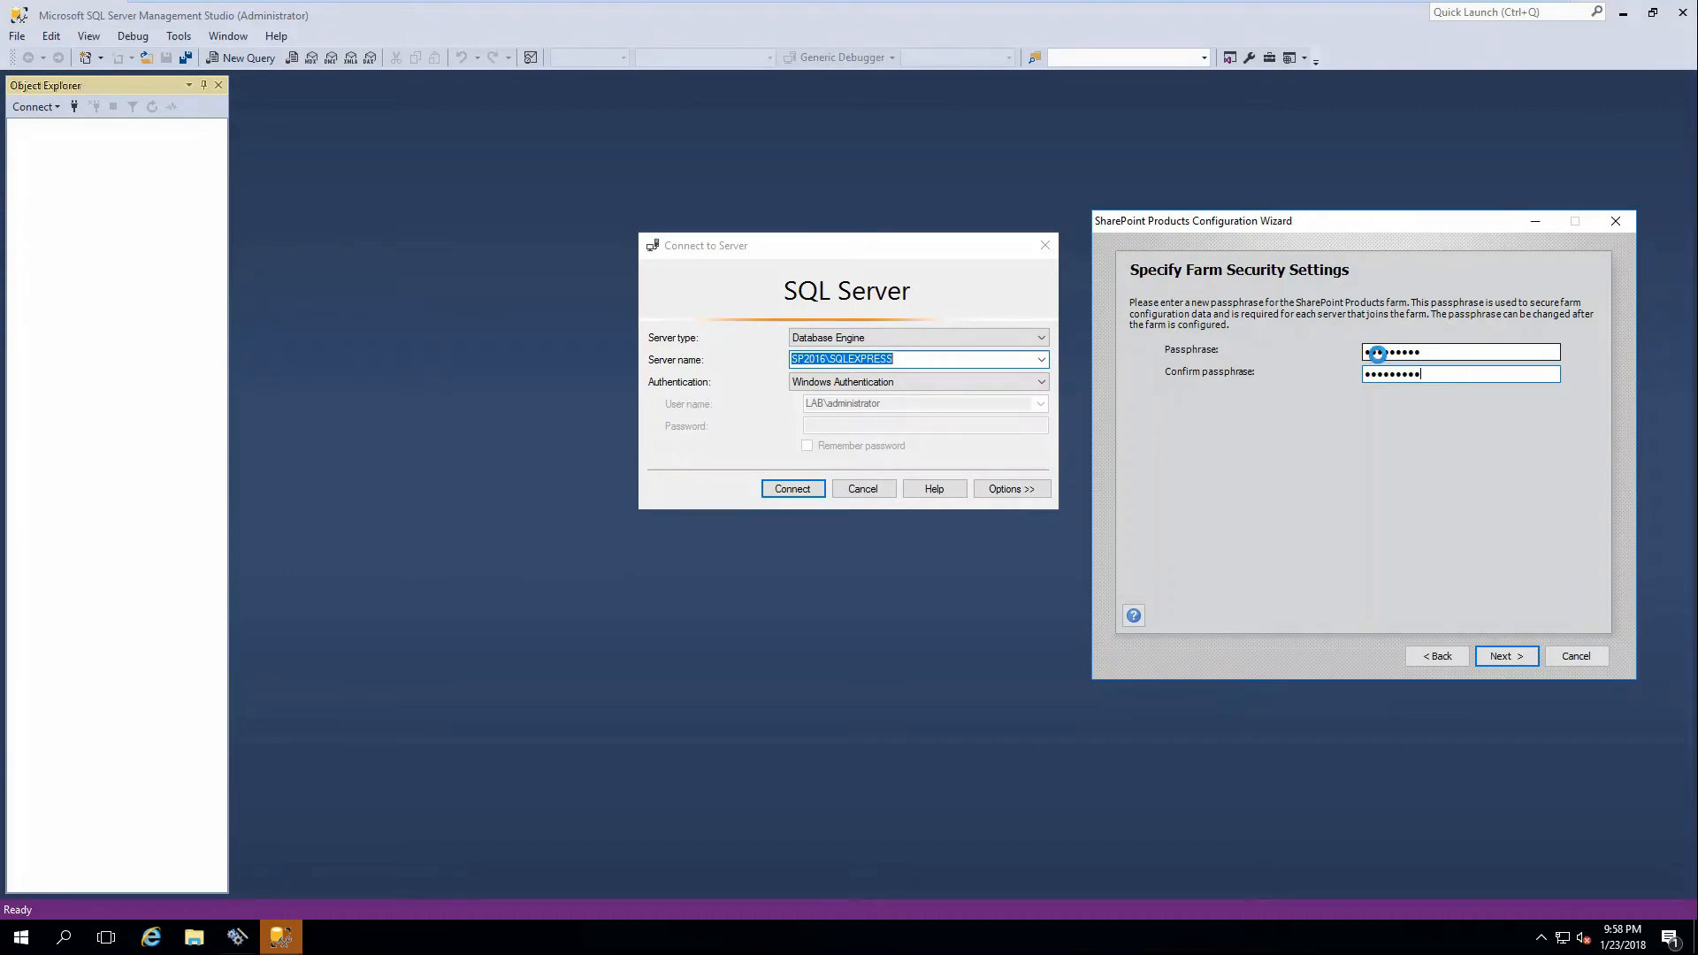
key(Return)
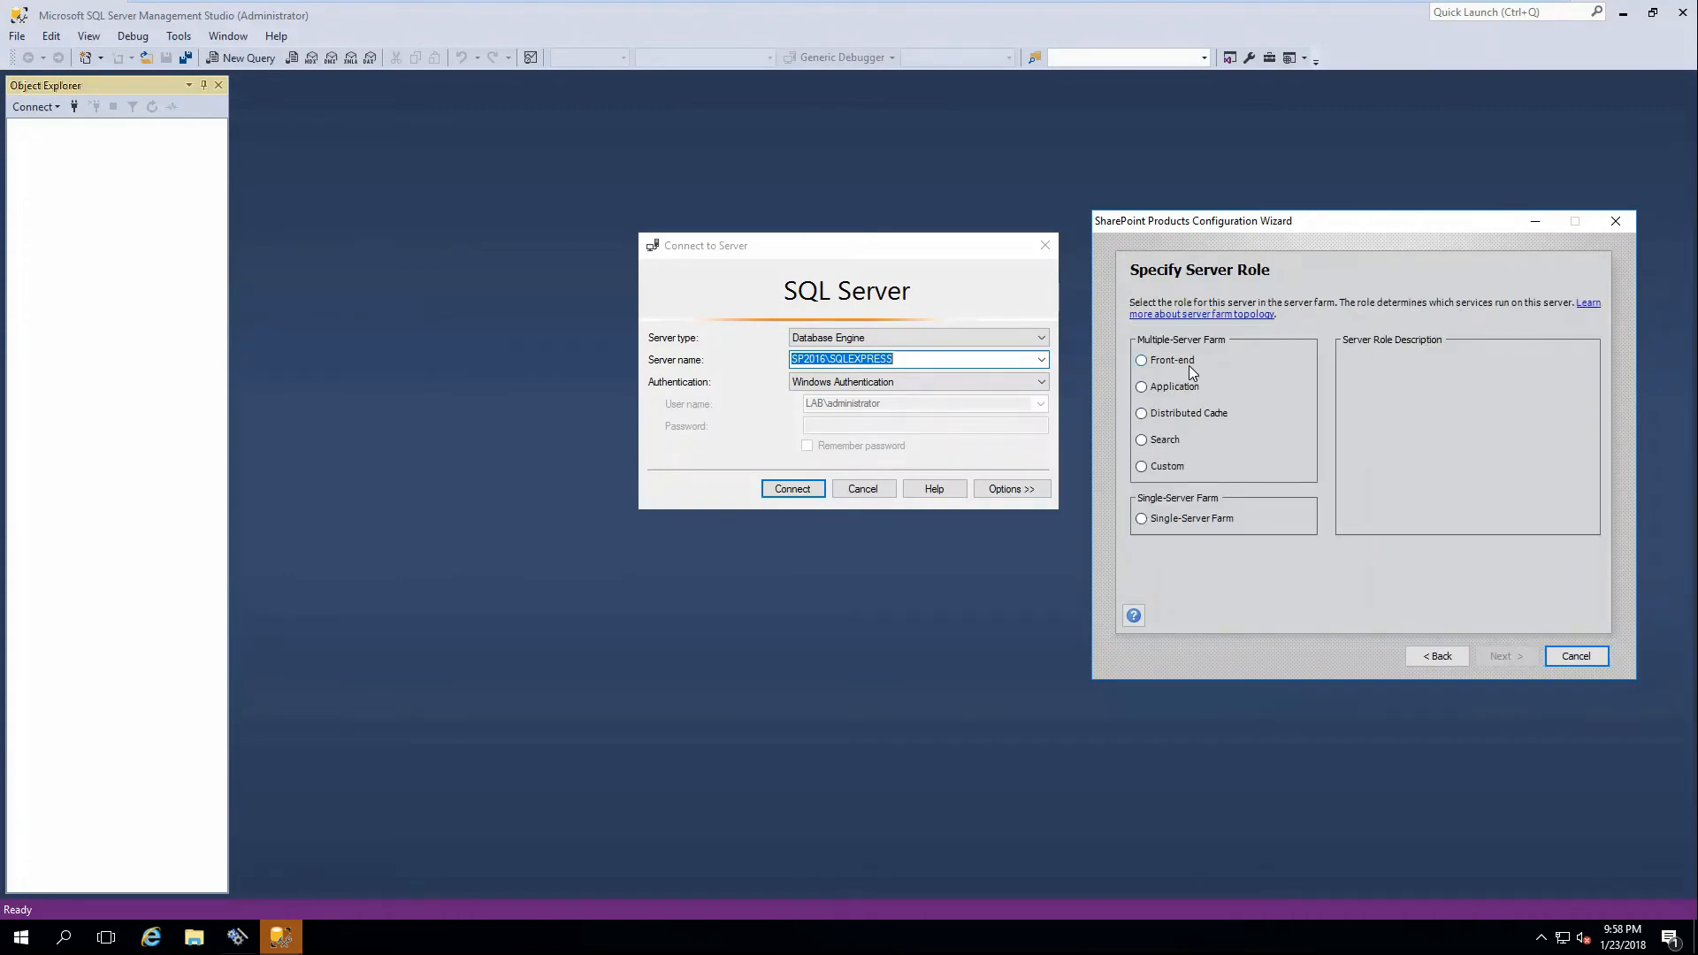
click(1165, 525)
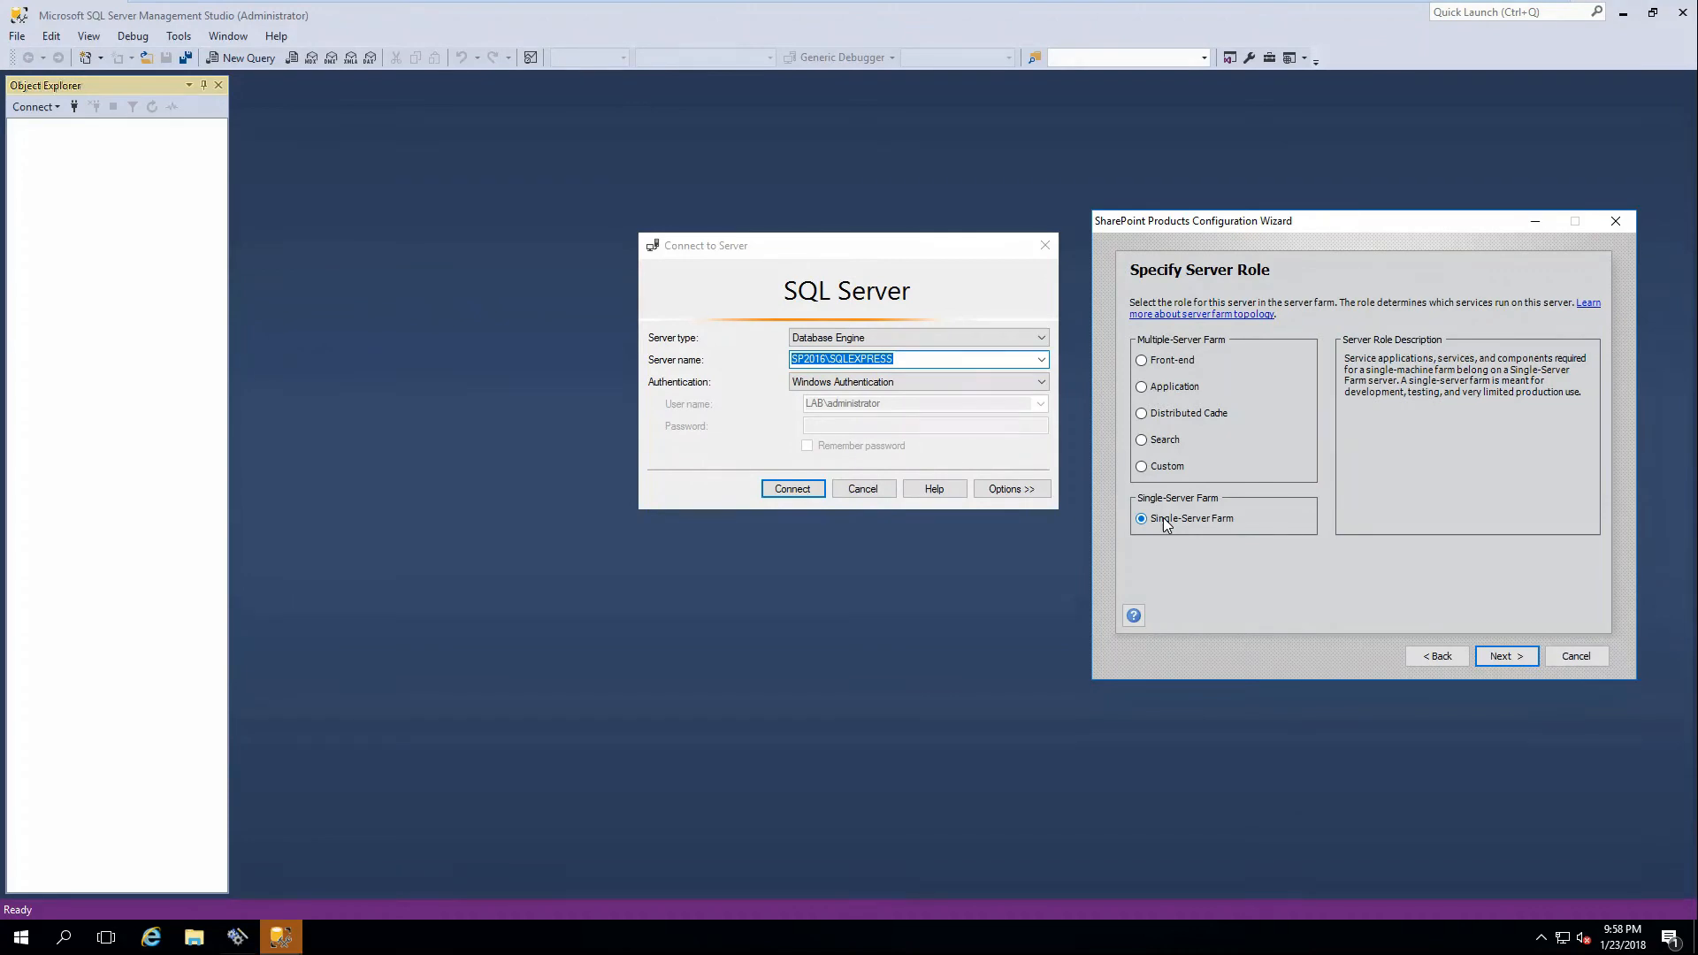
click(1157, 368)
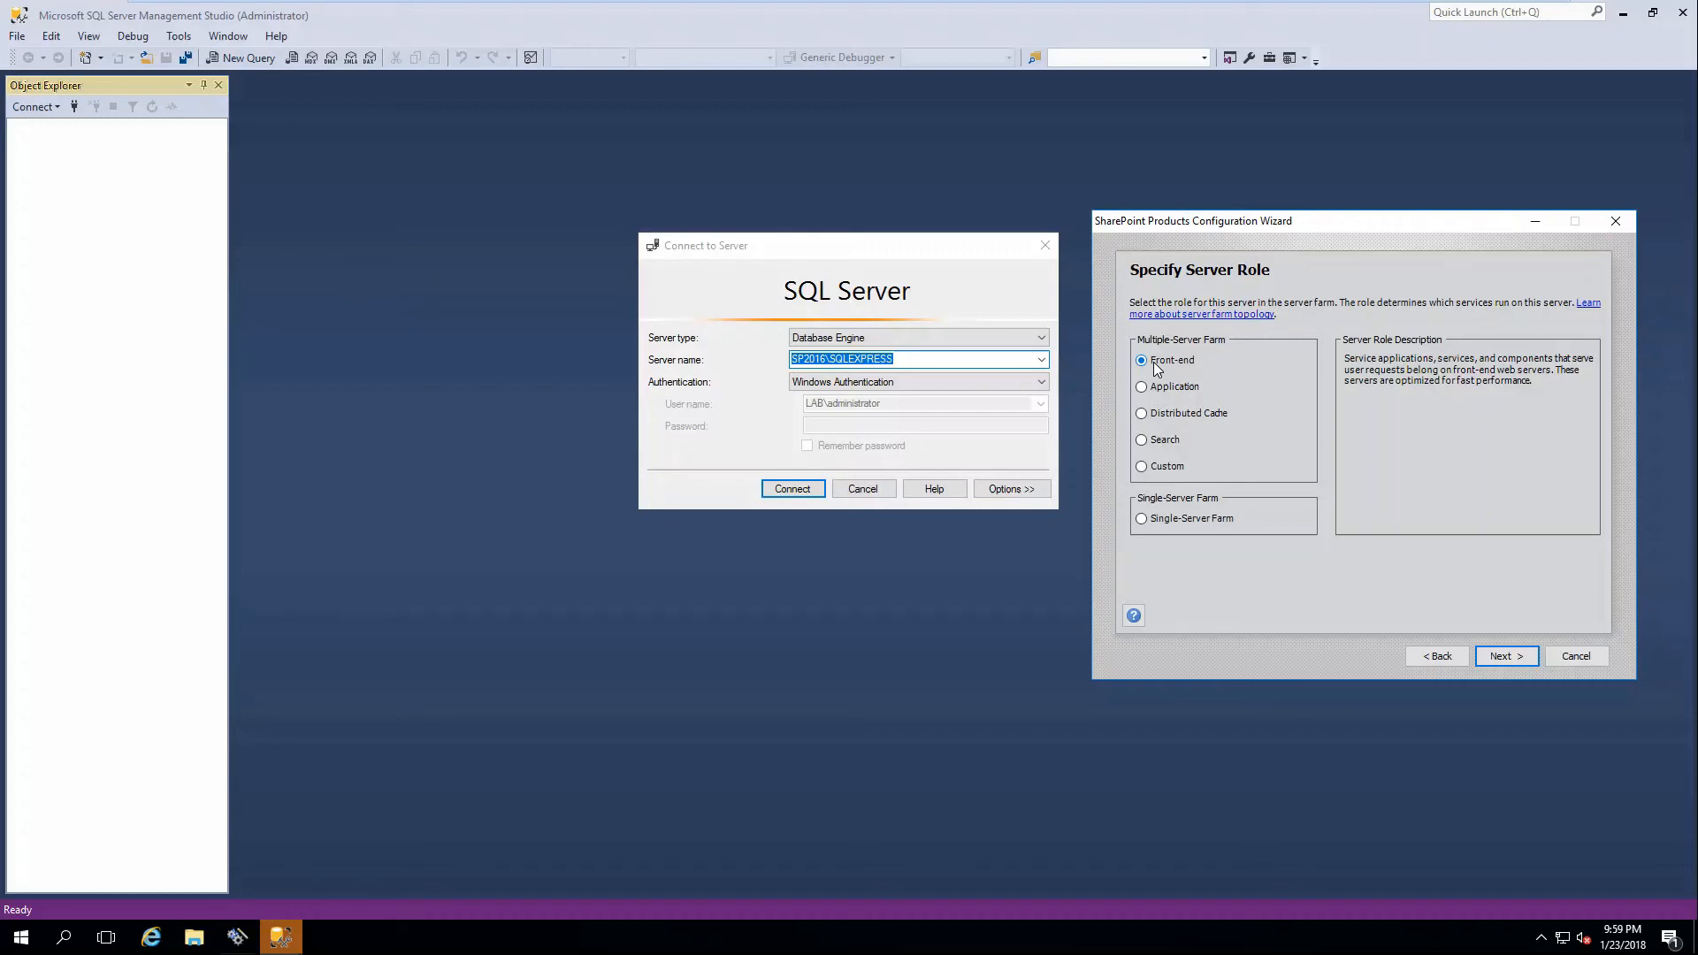
Preview the Application, Distributed Cache, Search and Custom role descriptions, then pick Single-Server Farm and continue.
click(1175, 394)
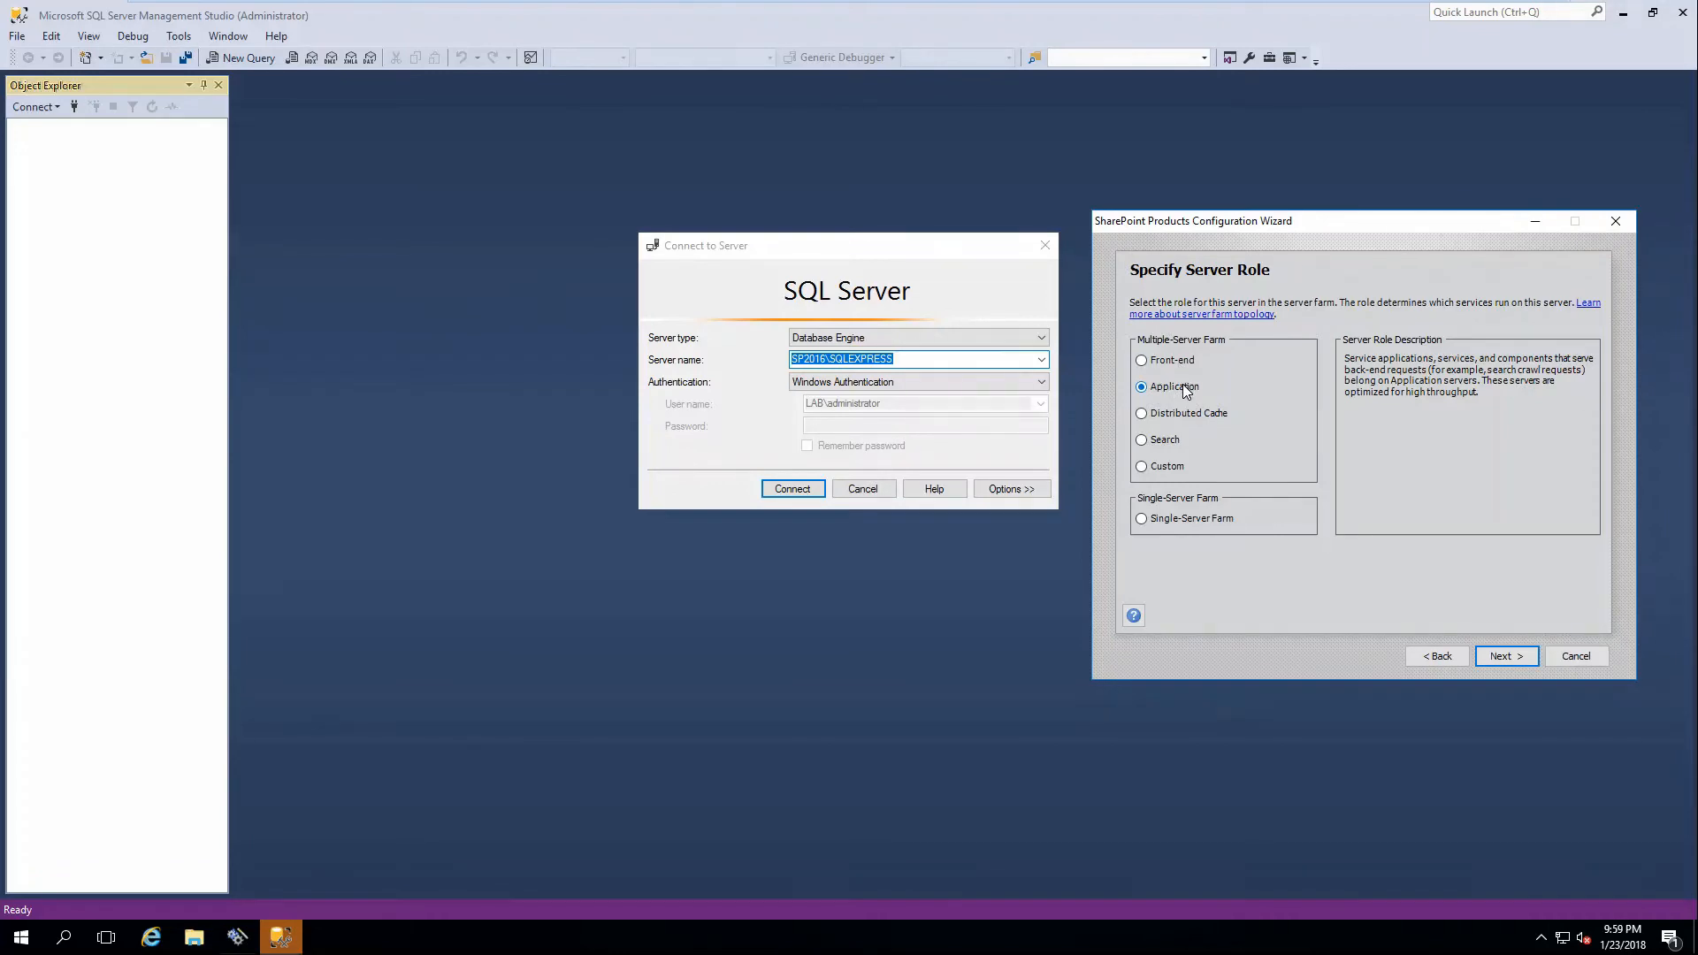
click(1190, 413)
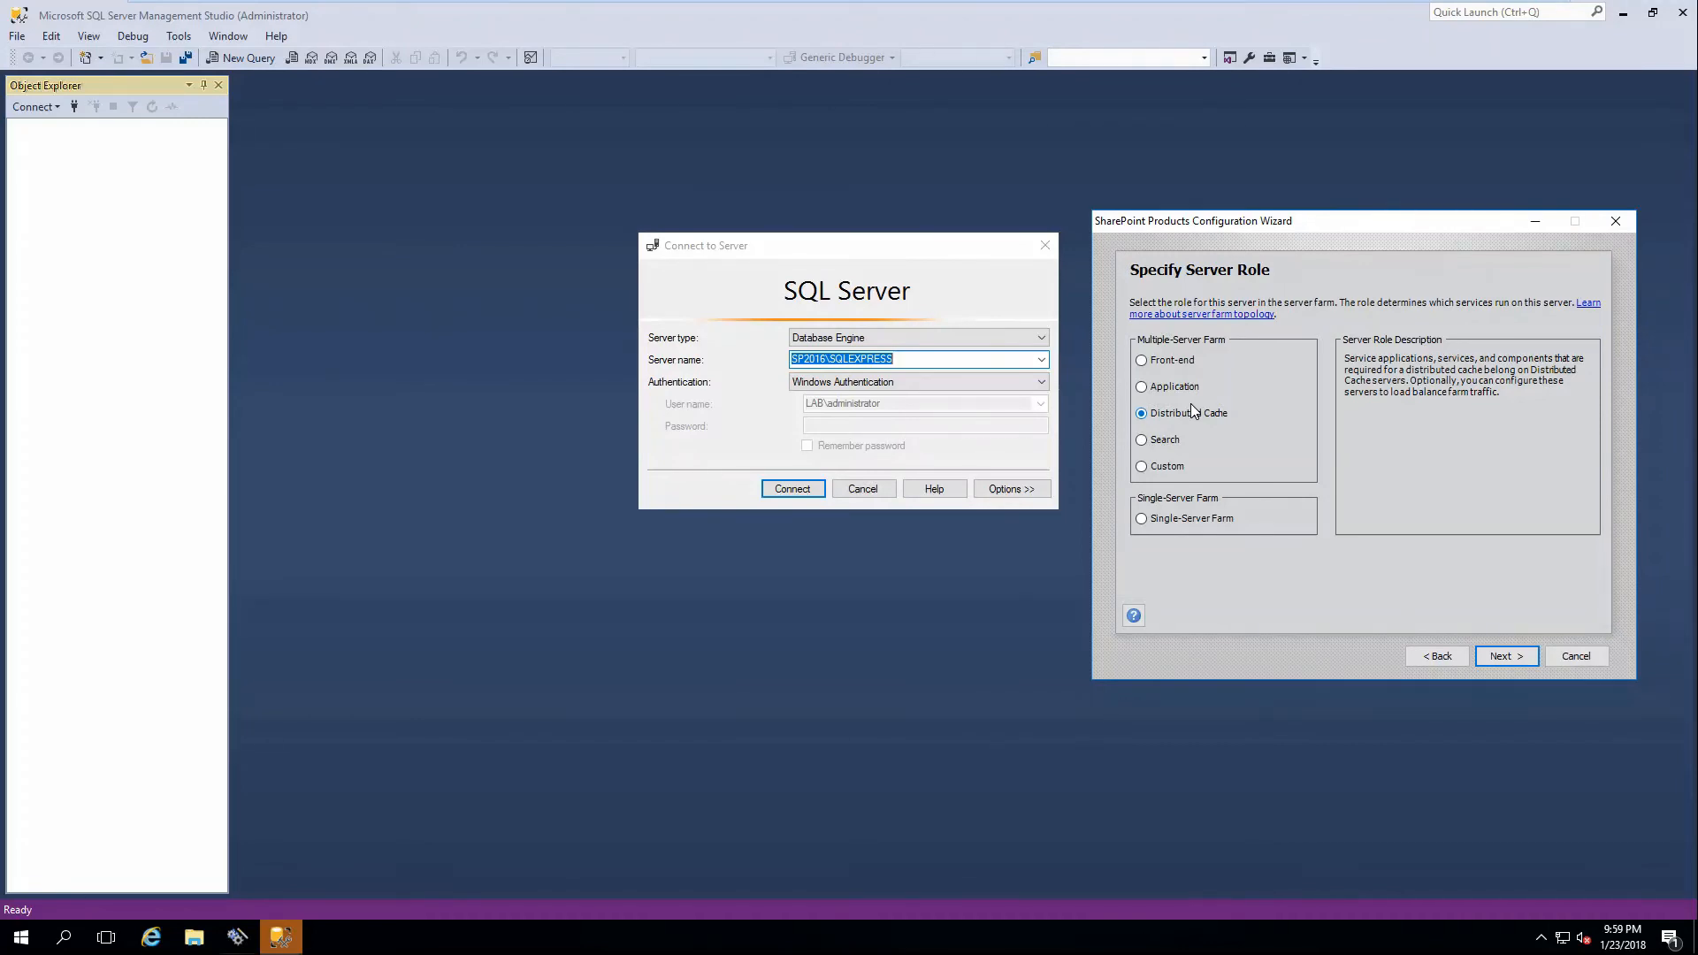
click(1166, 441)
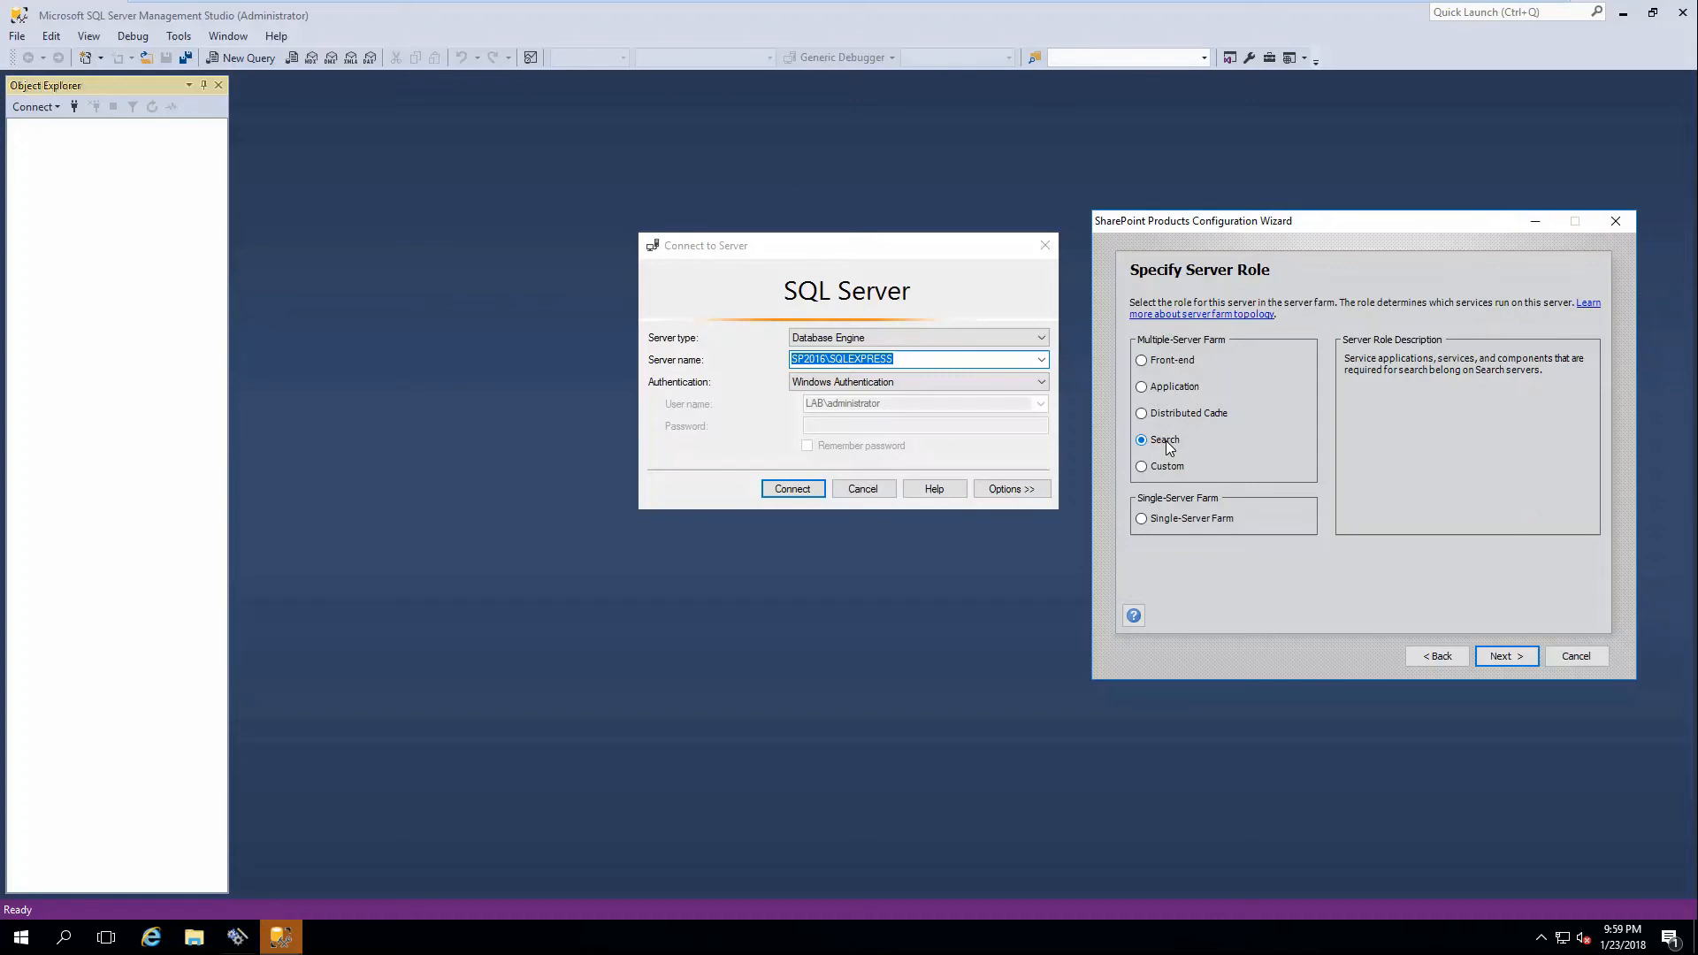
click(1175, 468)
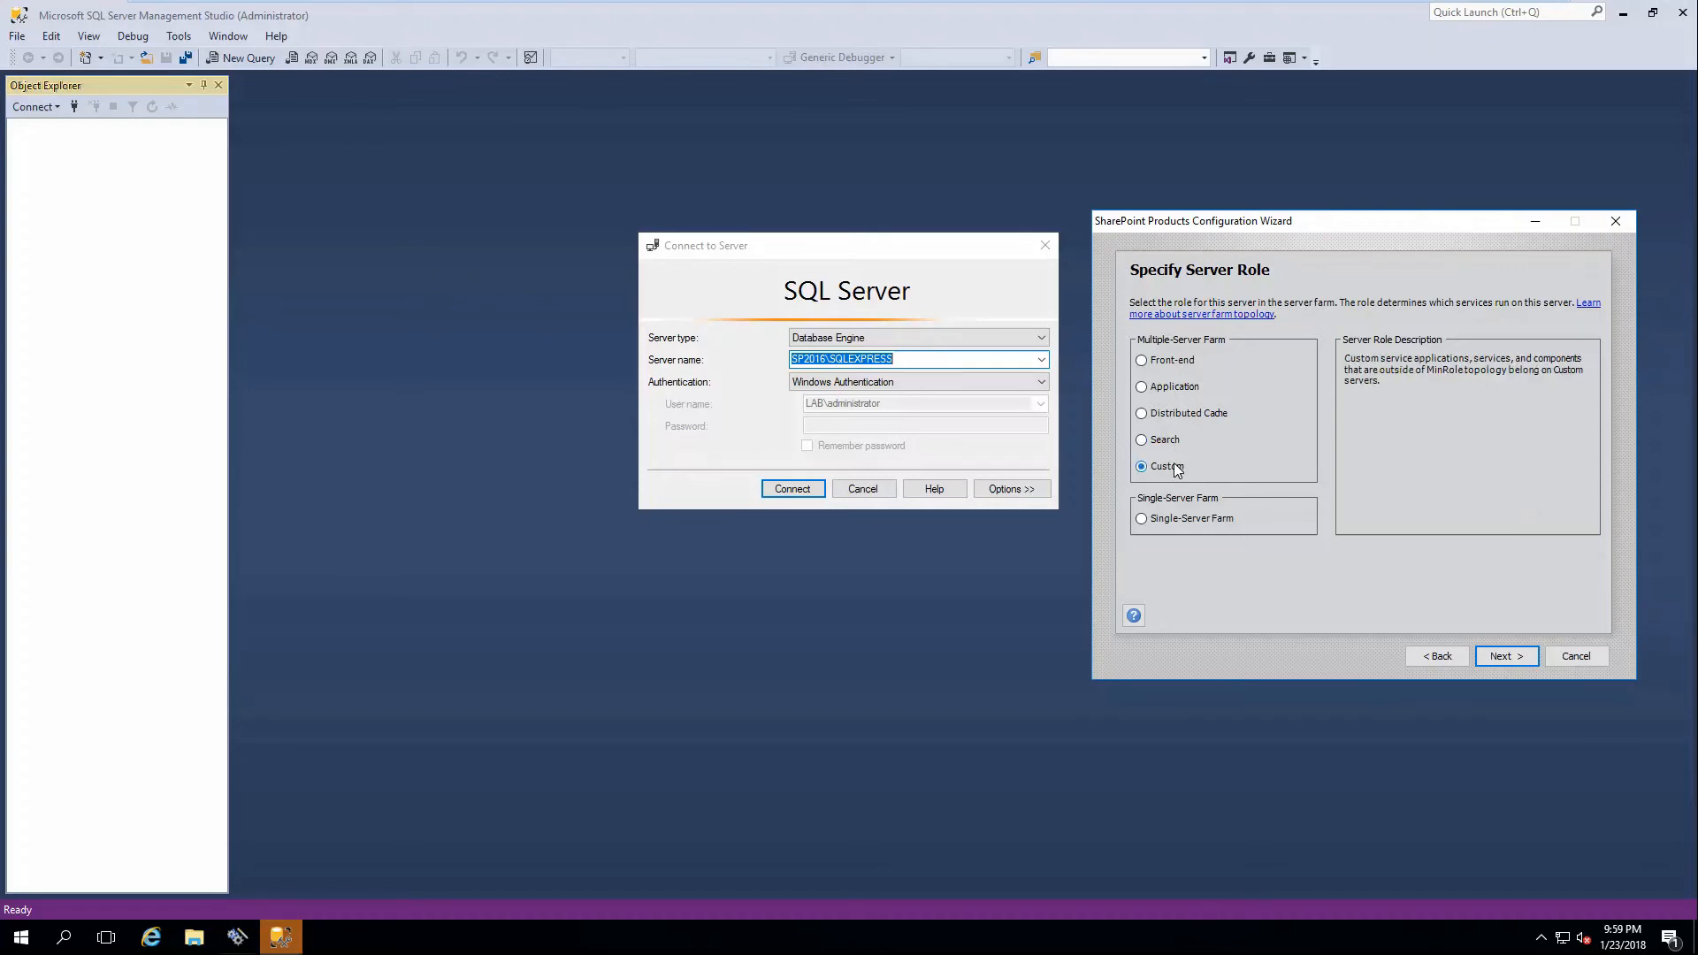
click(1175, 520)
click(1500, 663)
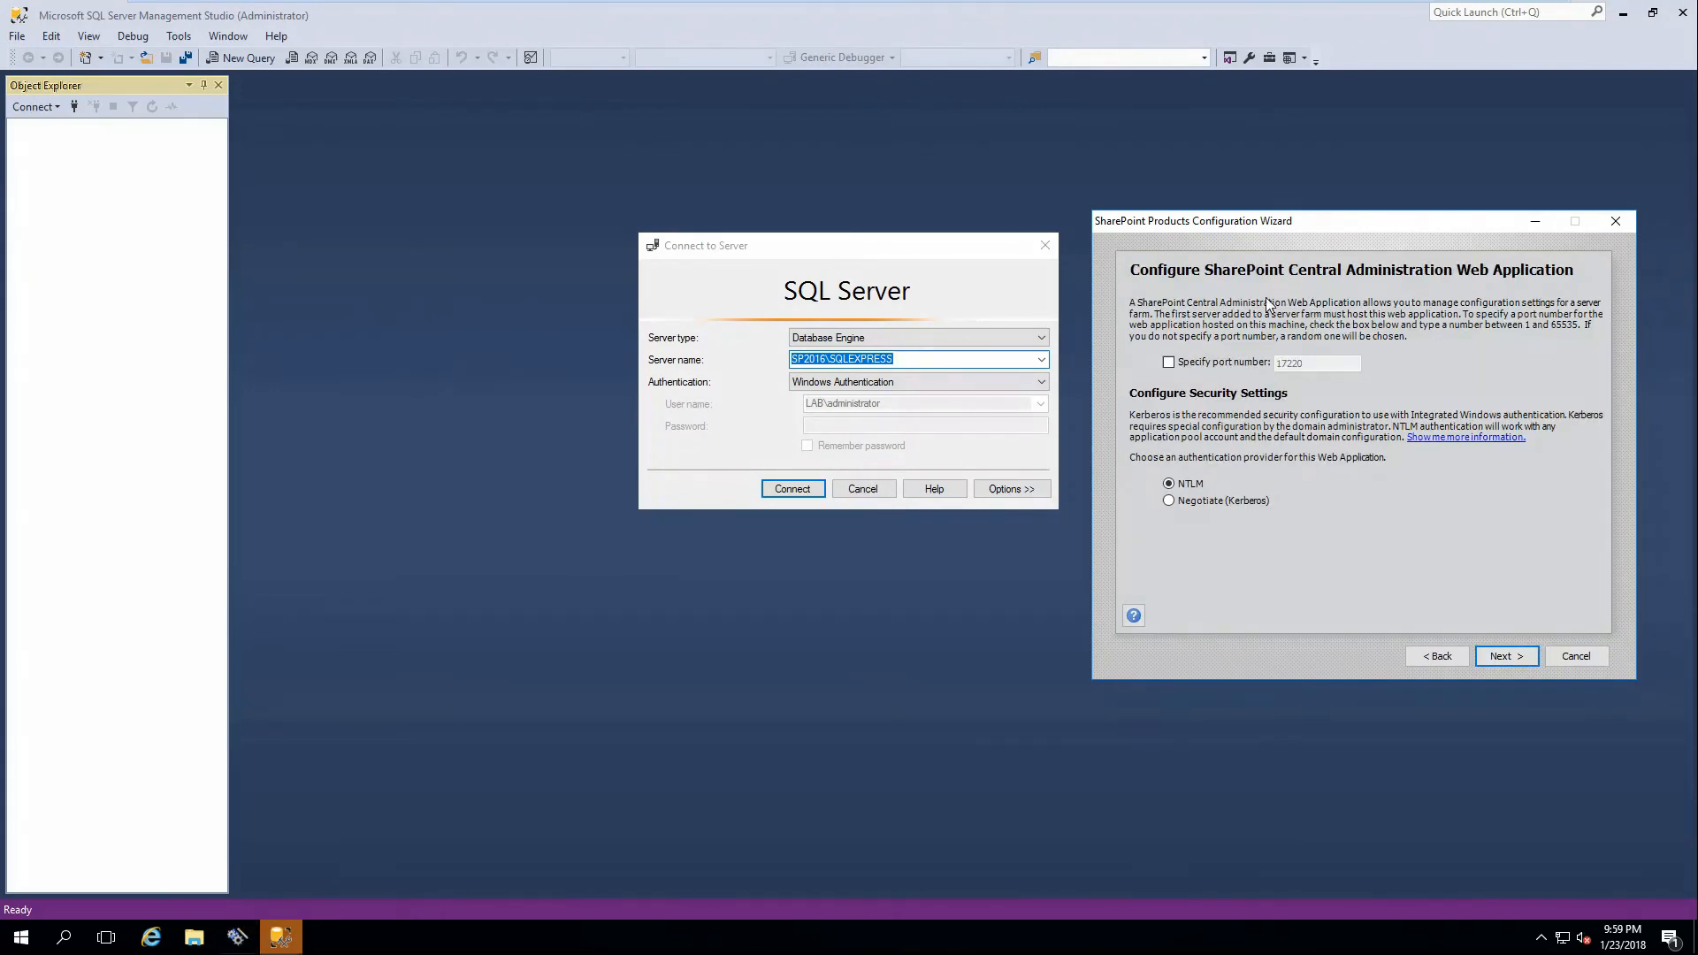
Enable a specific Central Administration port and set it to 9999, correcting the out-of-range 99999.
click(1211, 362)
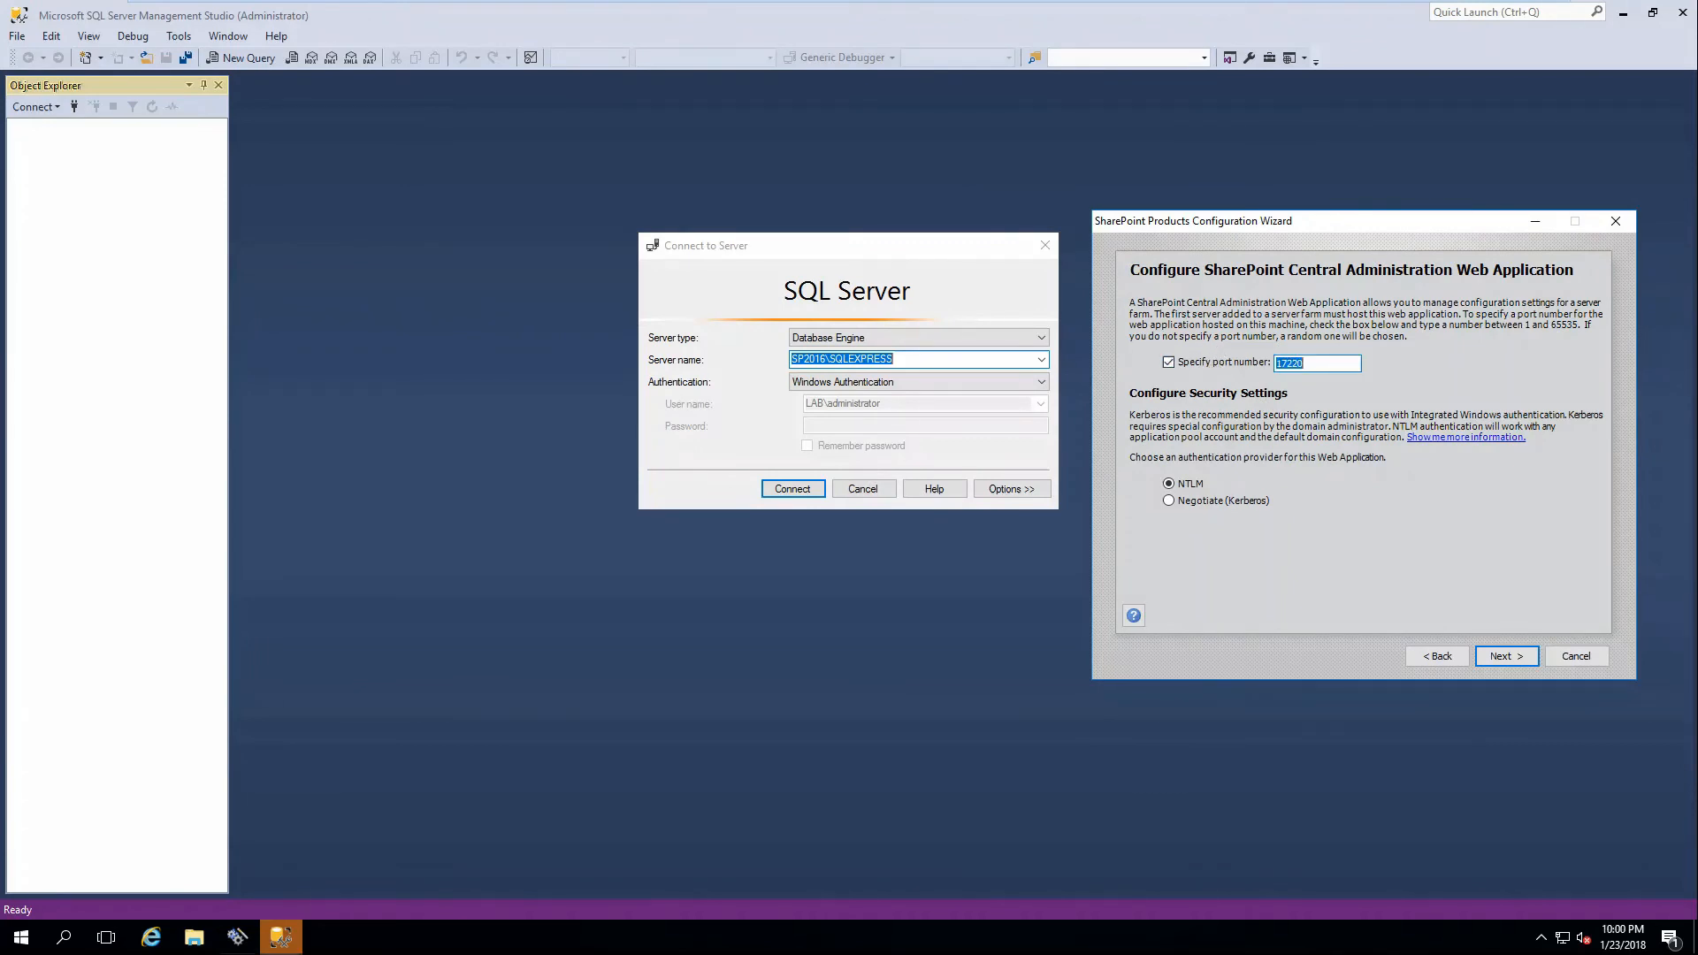
text(99)
click(1494, 656)
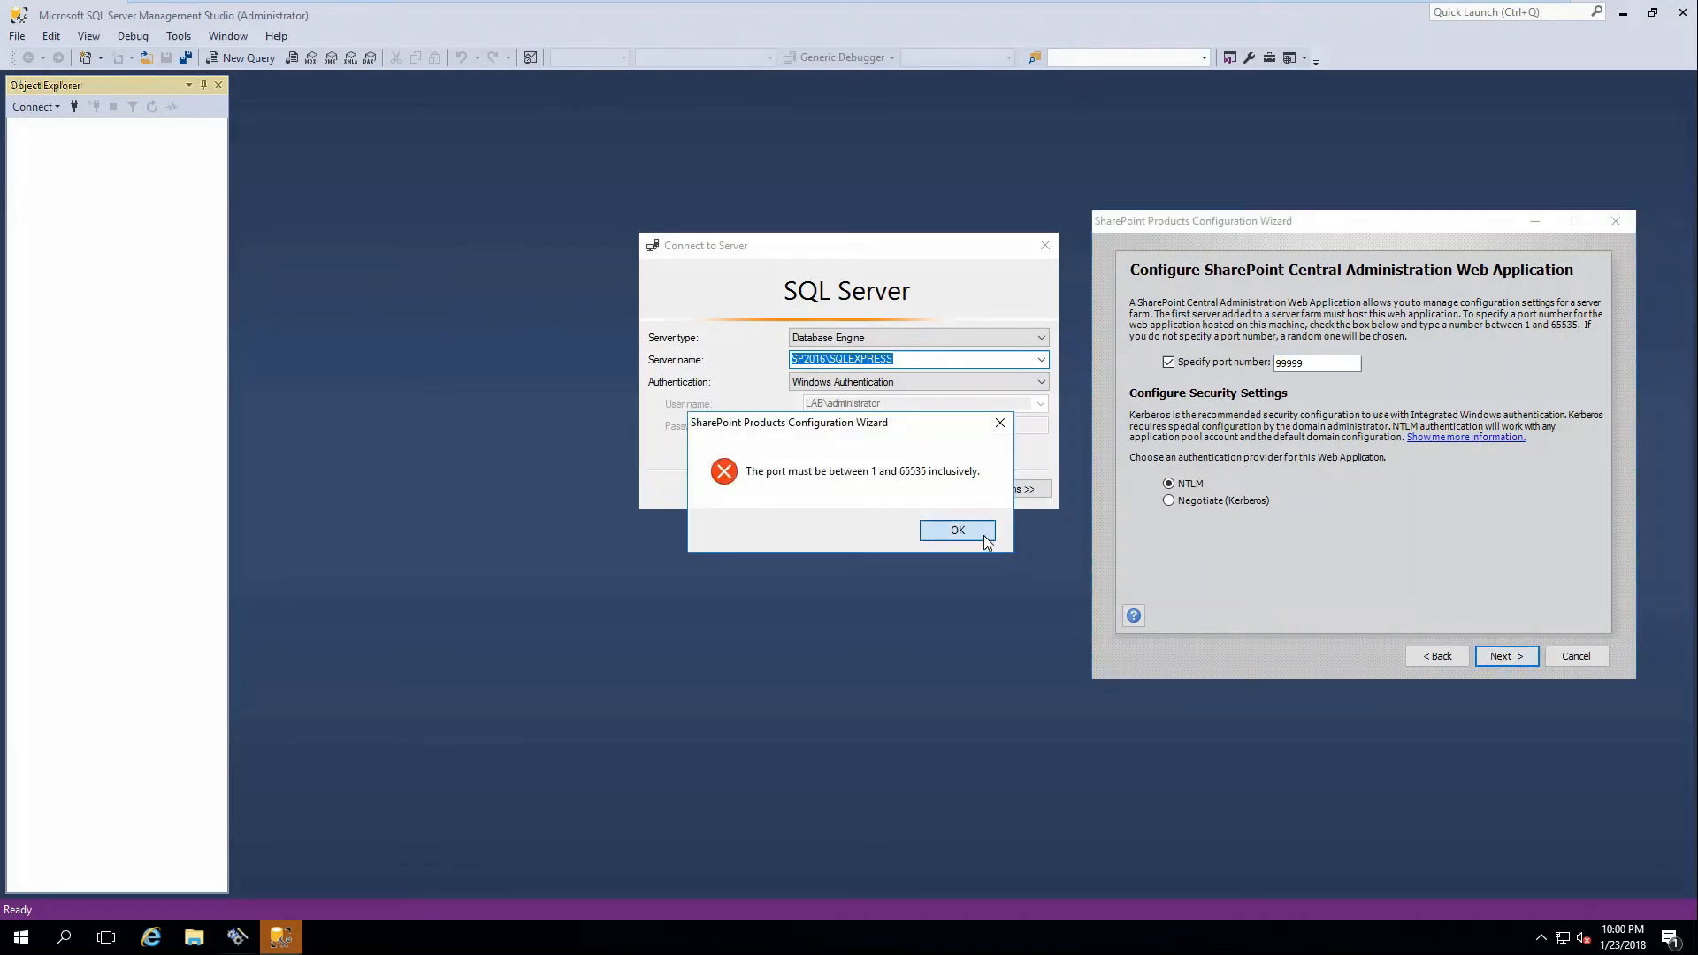
click(973, 529)
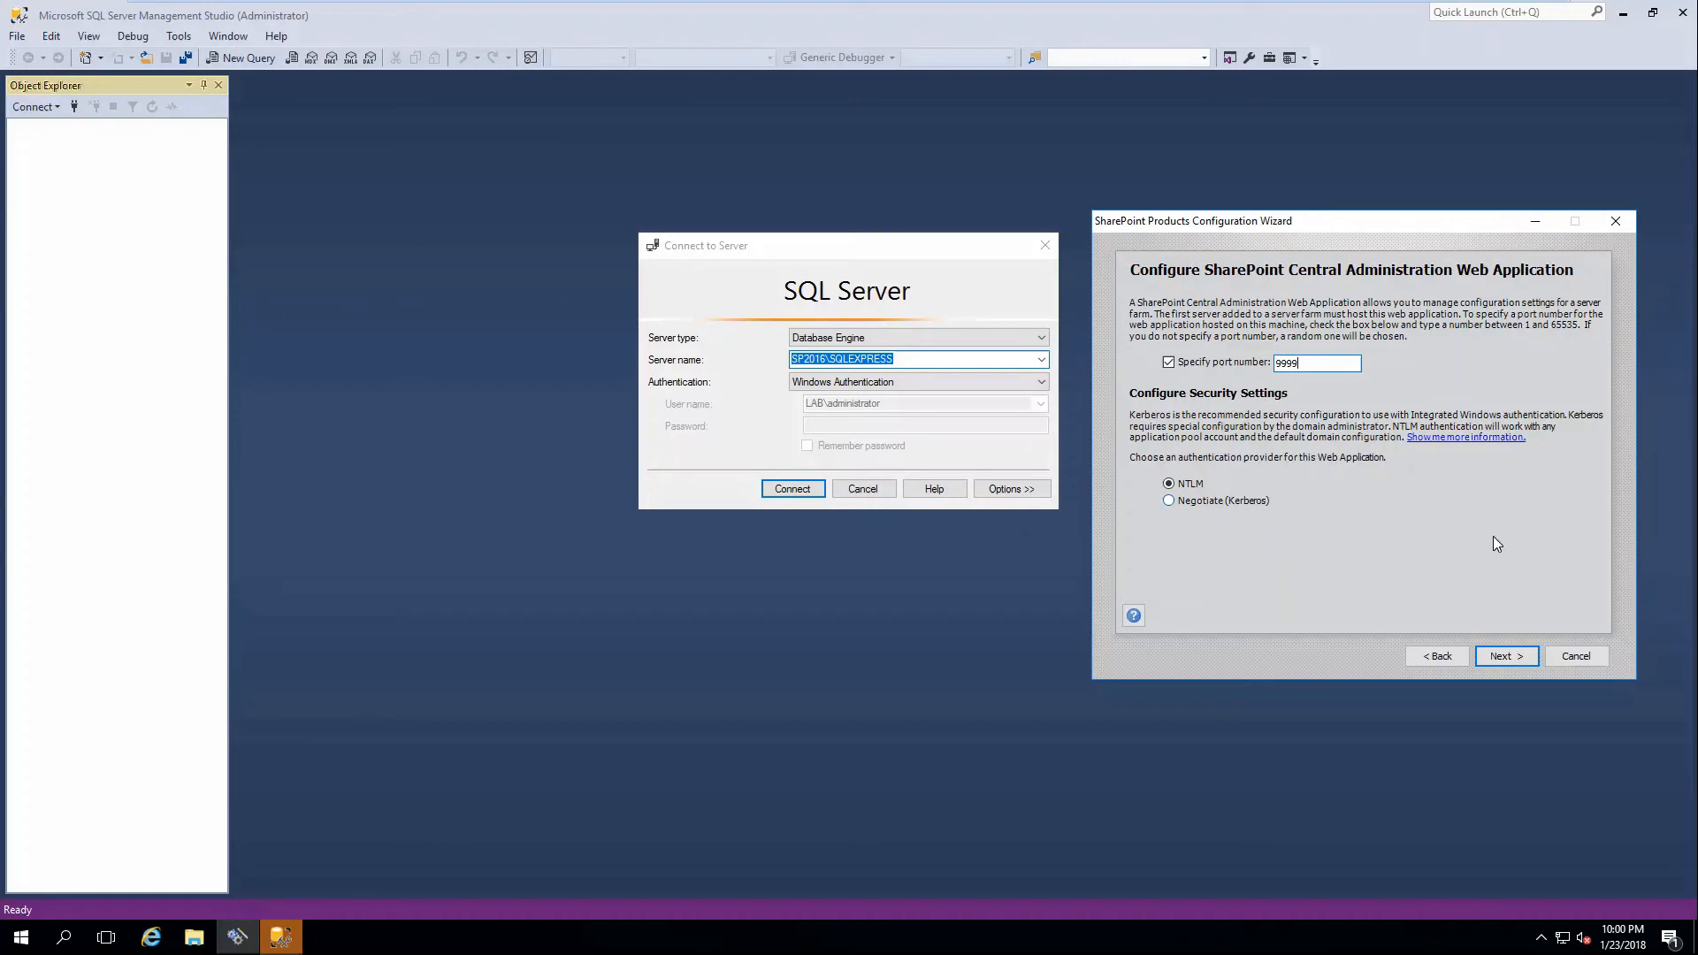
key(BackSpace)
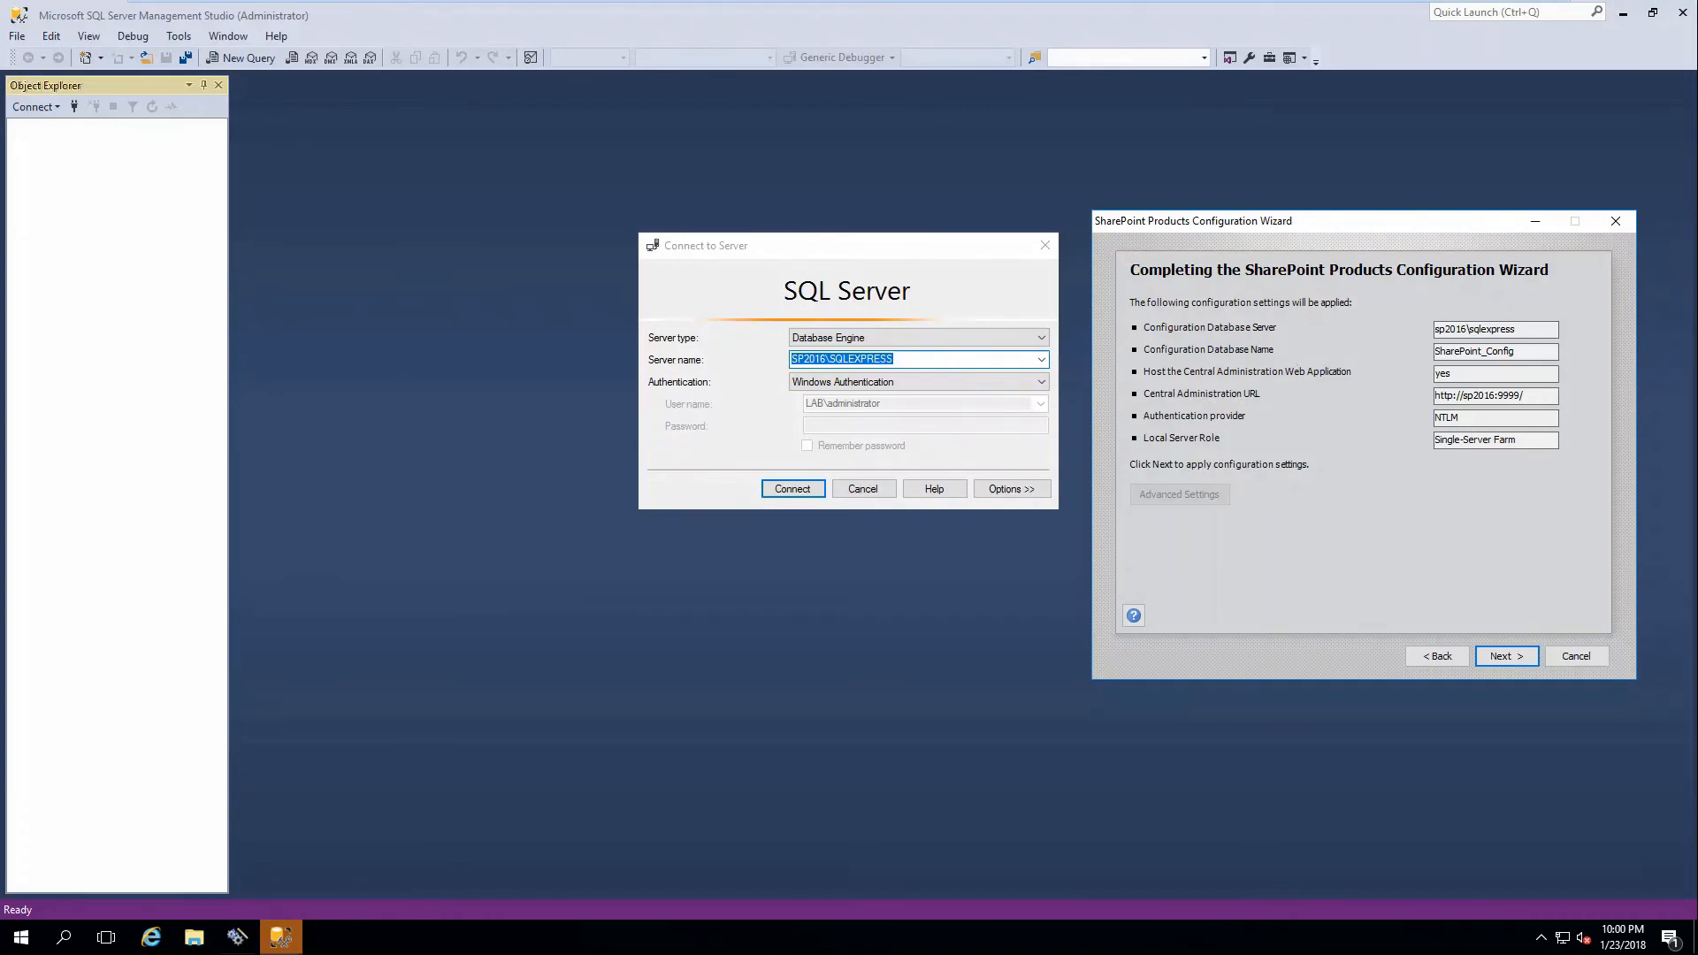
Start the configuration from the summary page and connect Management Studio to SP2016\SQLEXPRESS.
click(1497, 658)
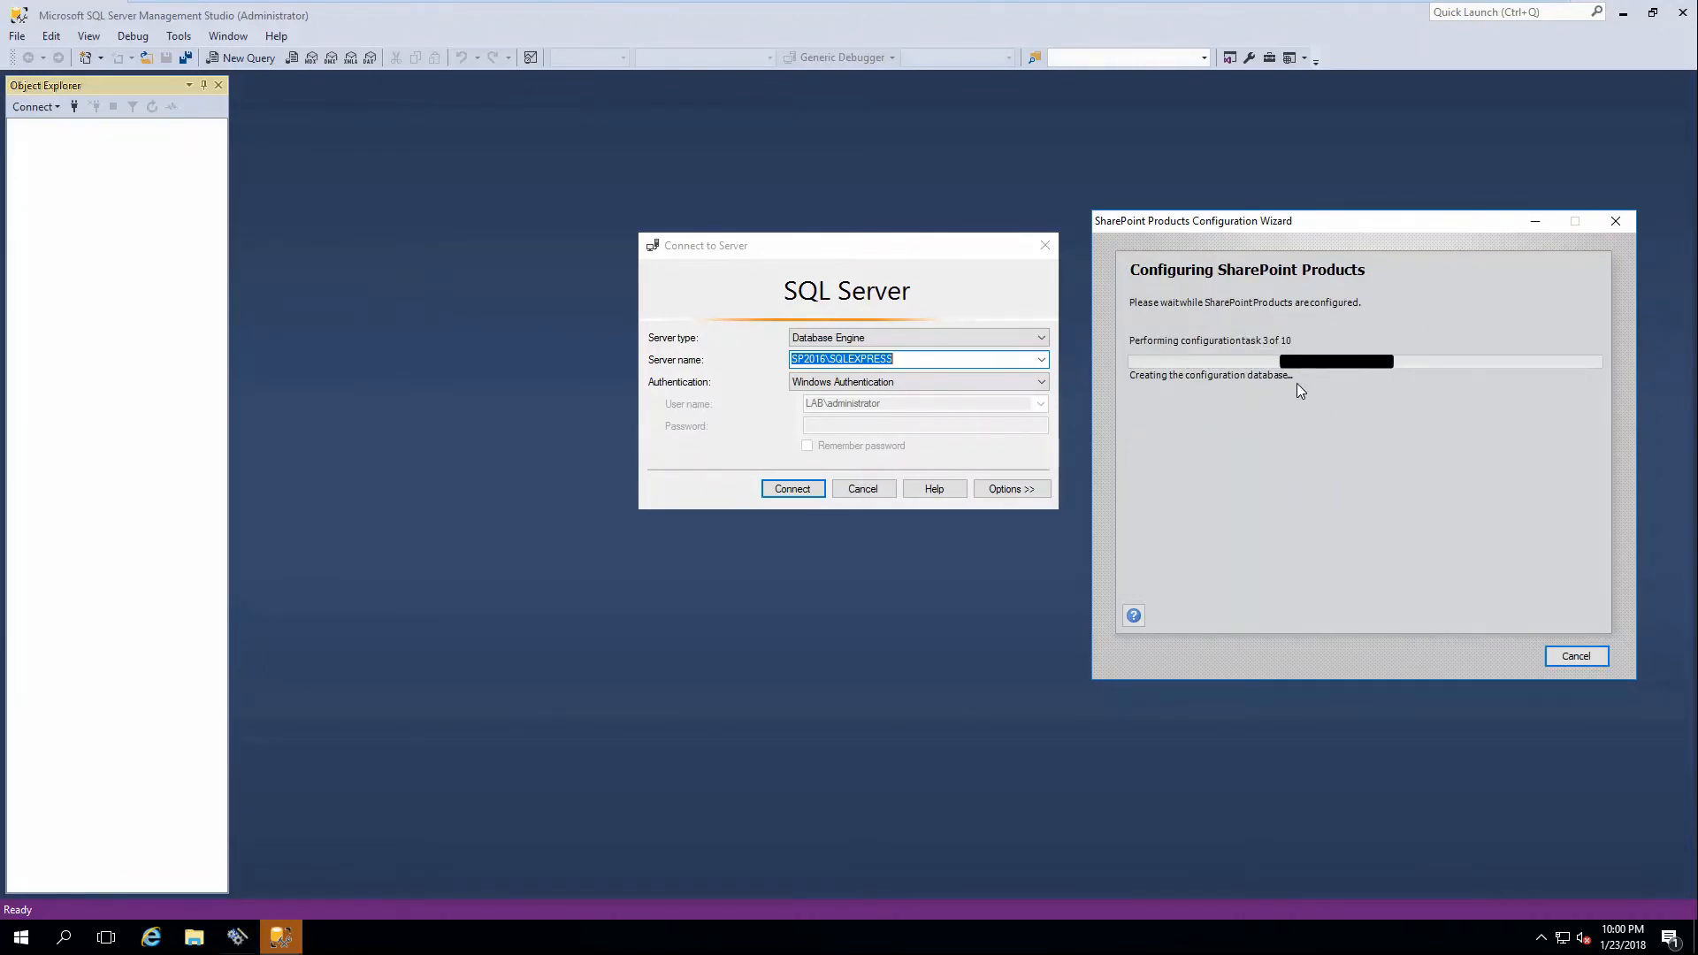
click(802, 490)
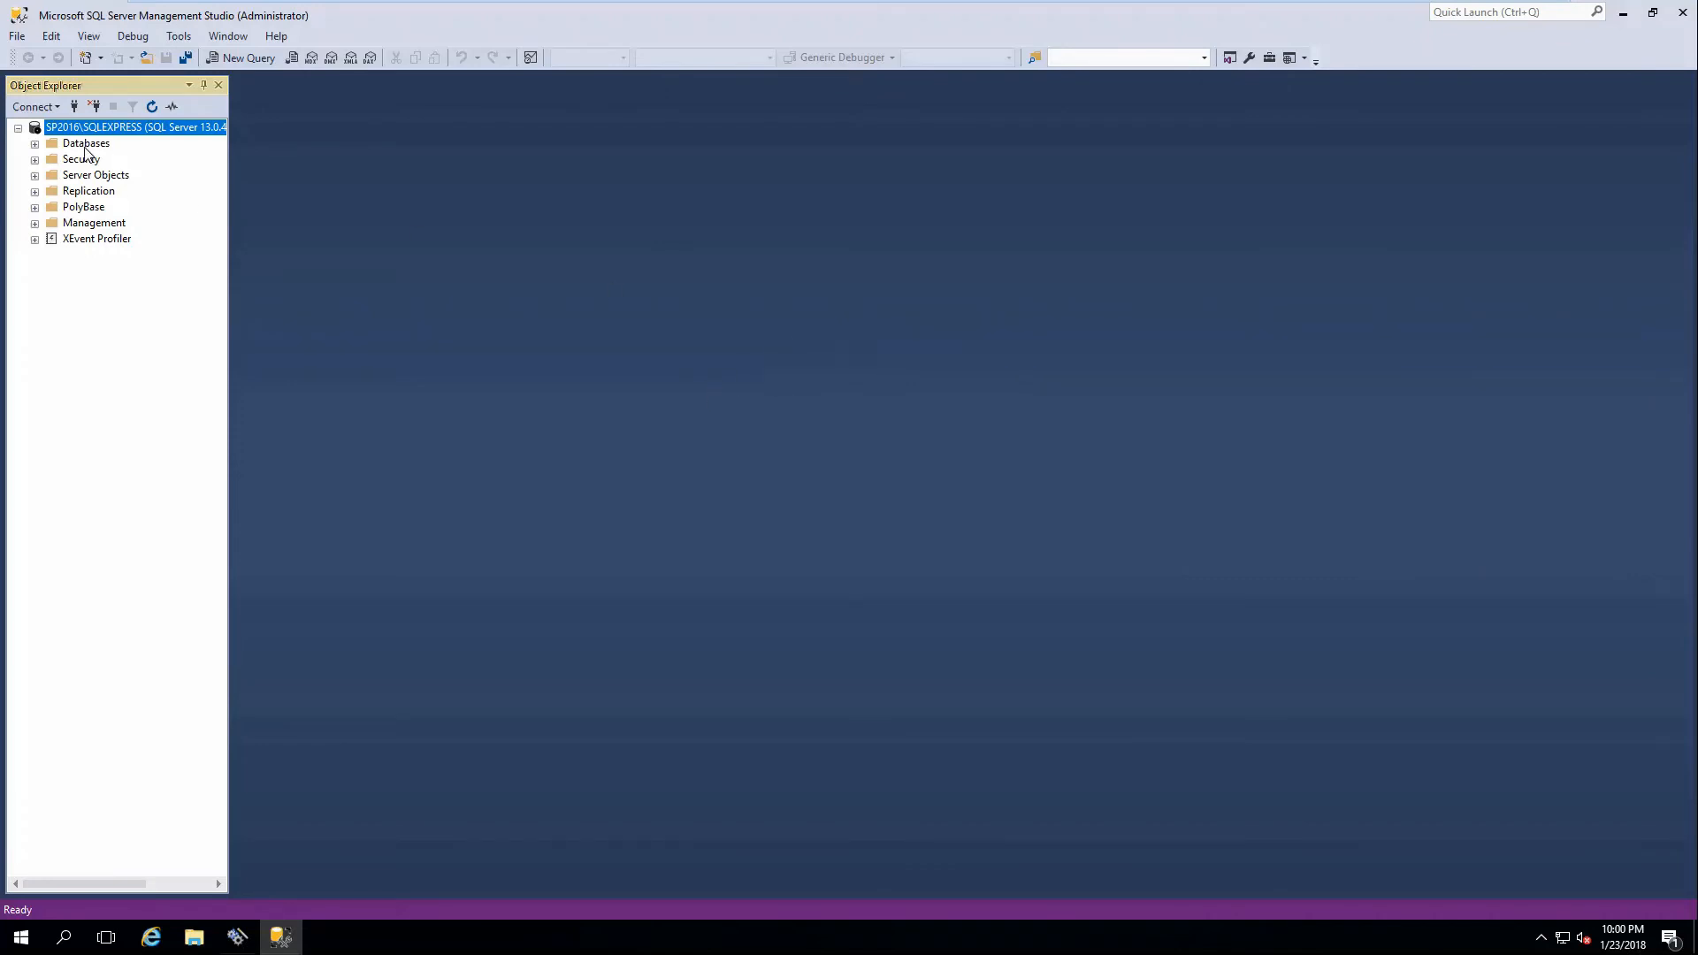
Expand the server's Databases list, check the wizard's progress, and refresh the server's object tree.
double_click(86, 145)
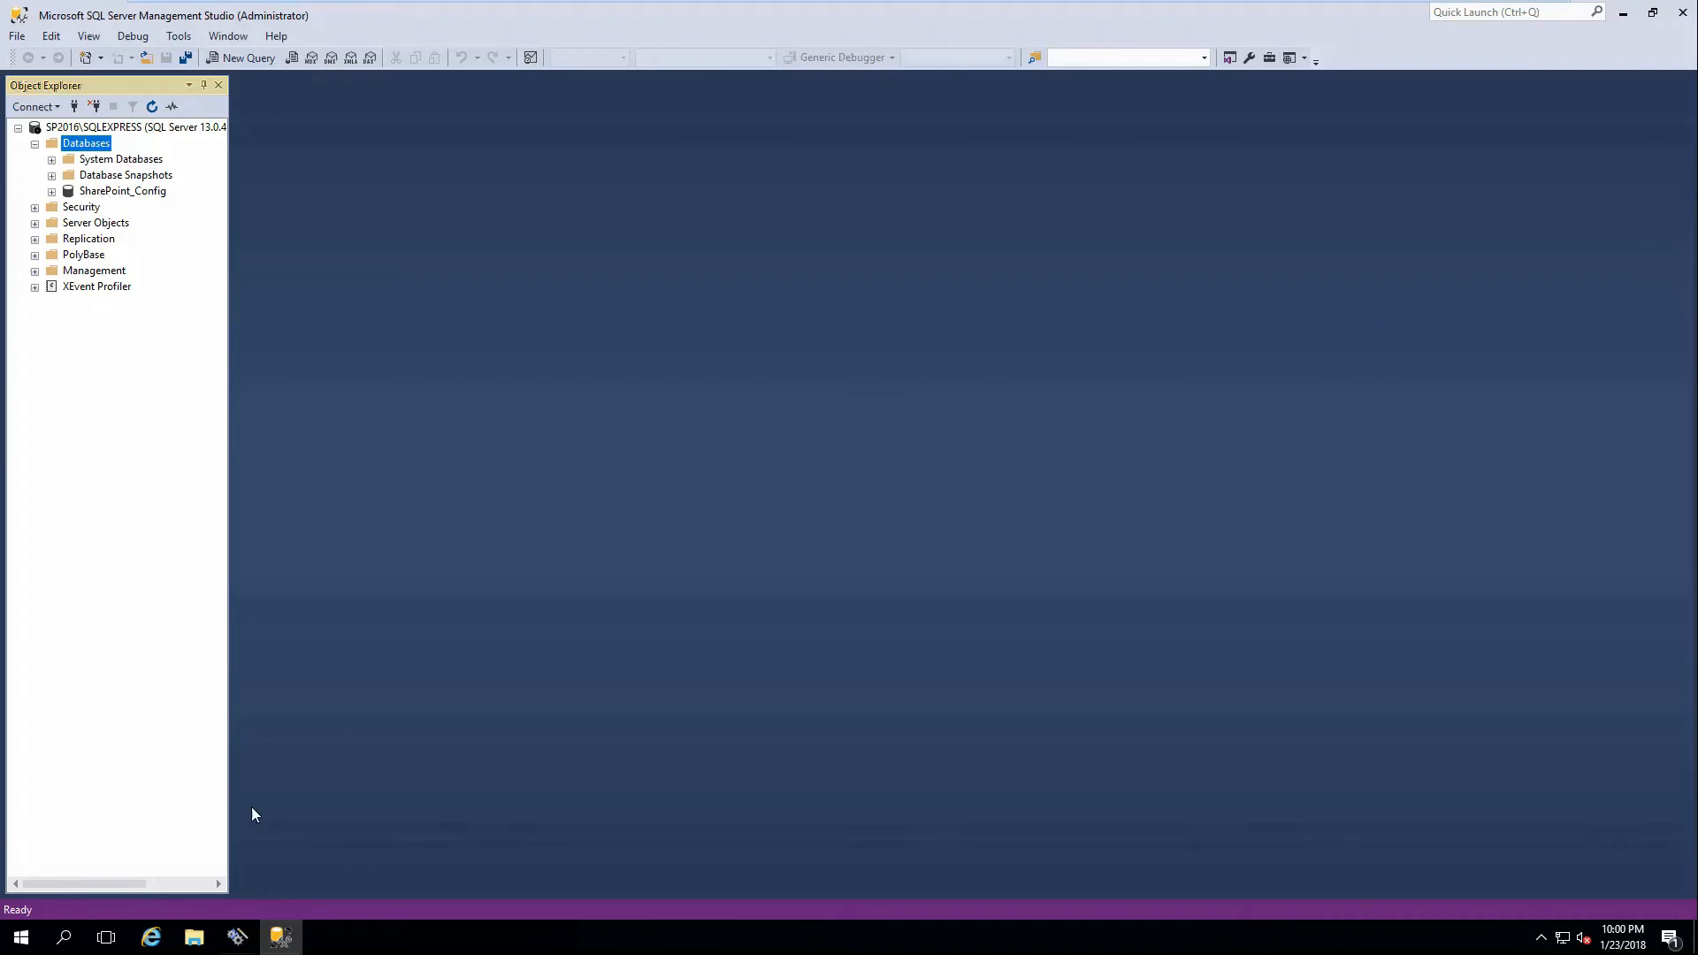
click(237, 938)
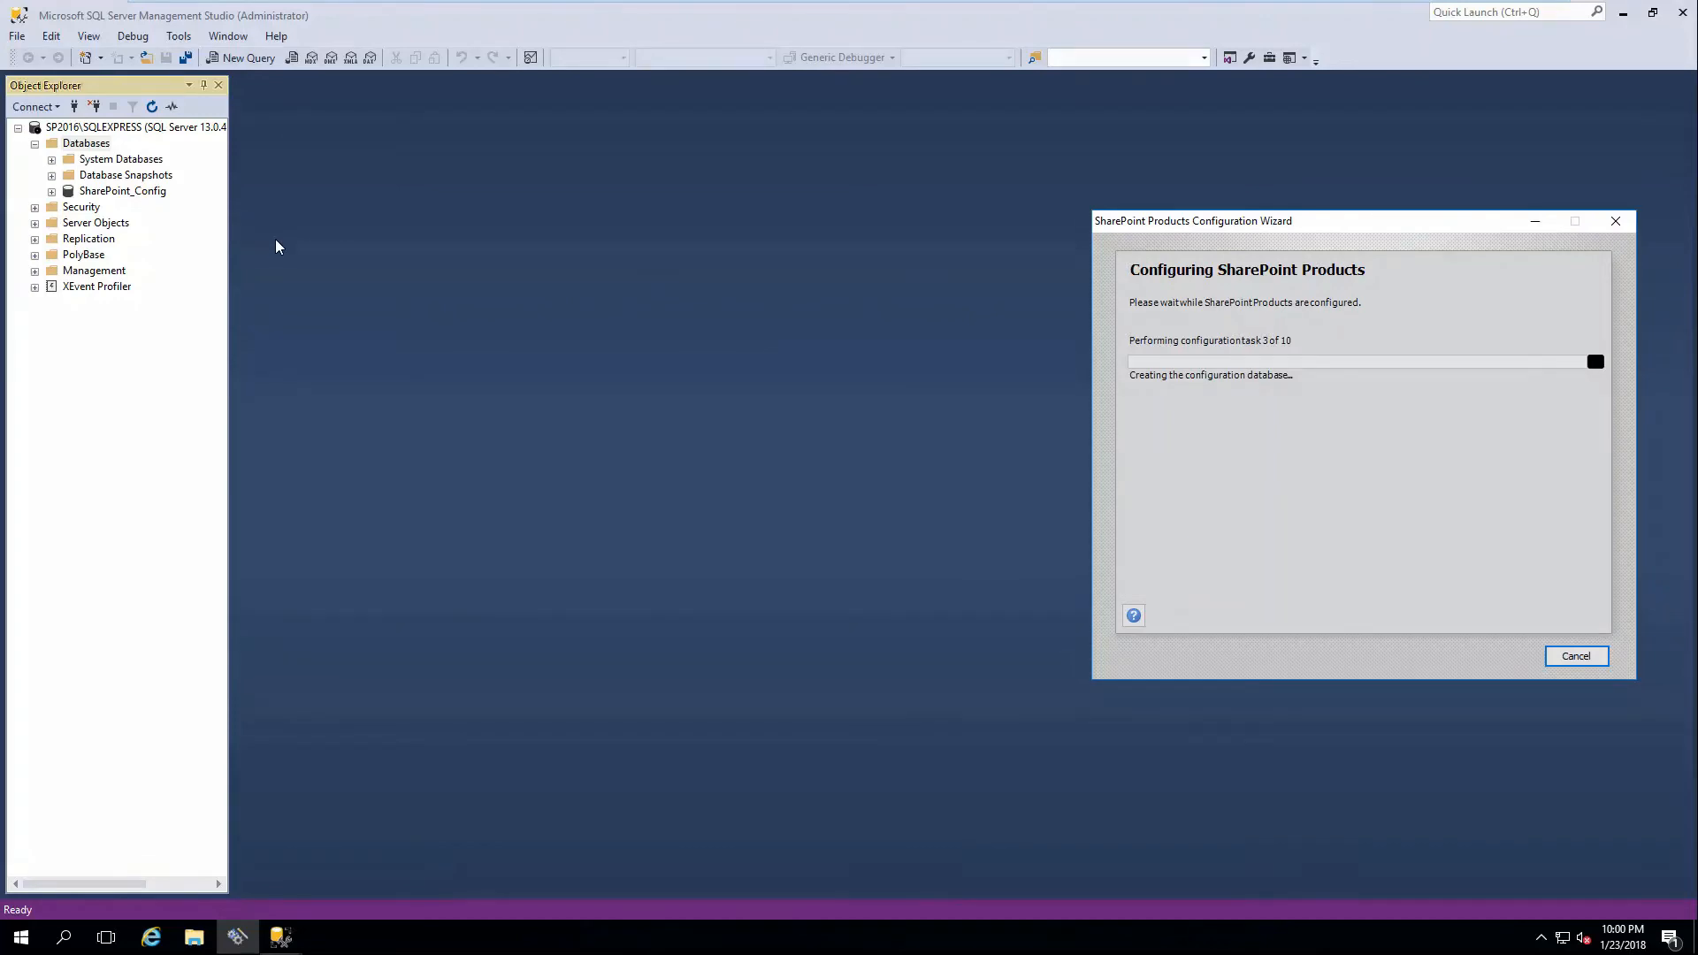
click(149, 379)
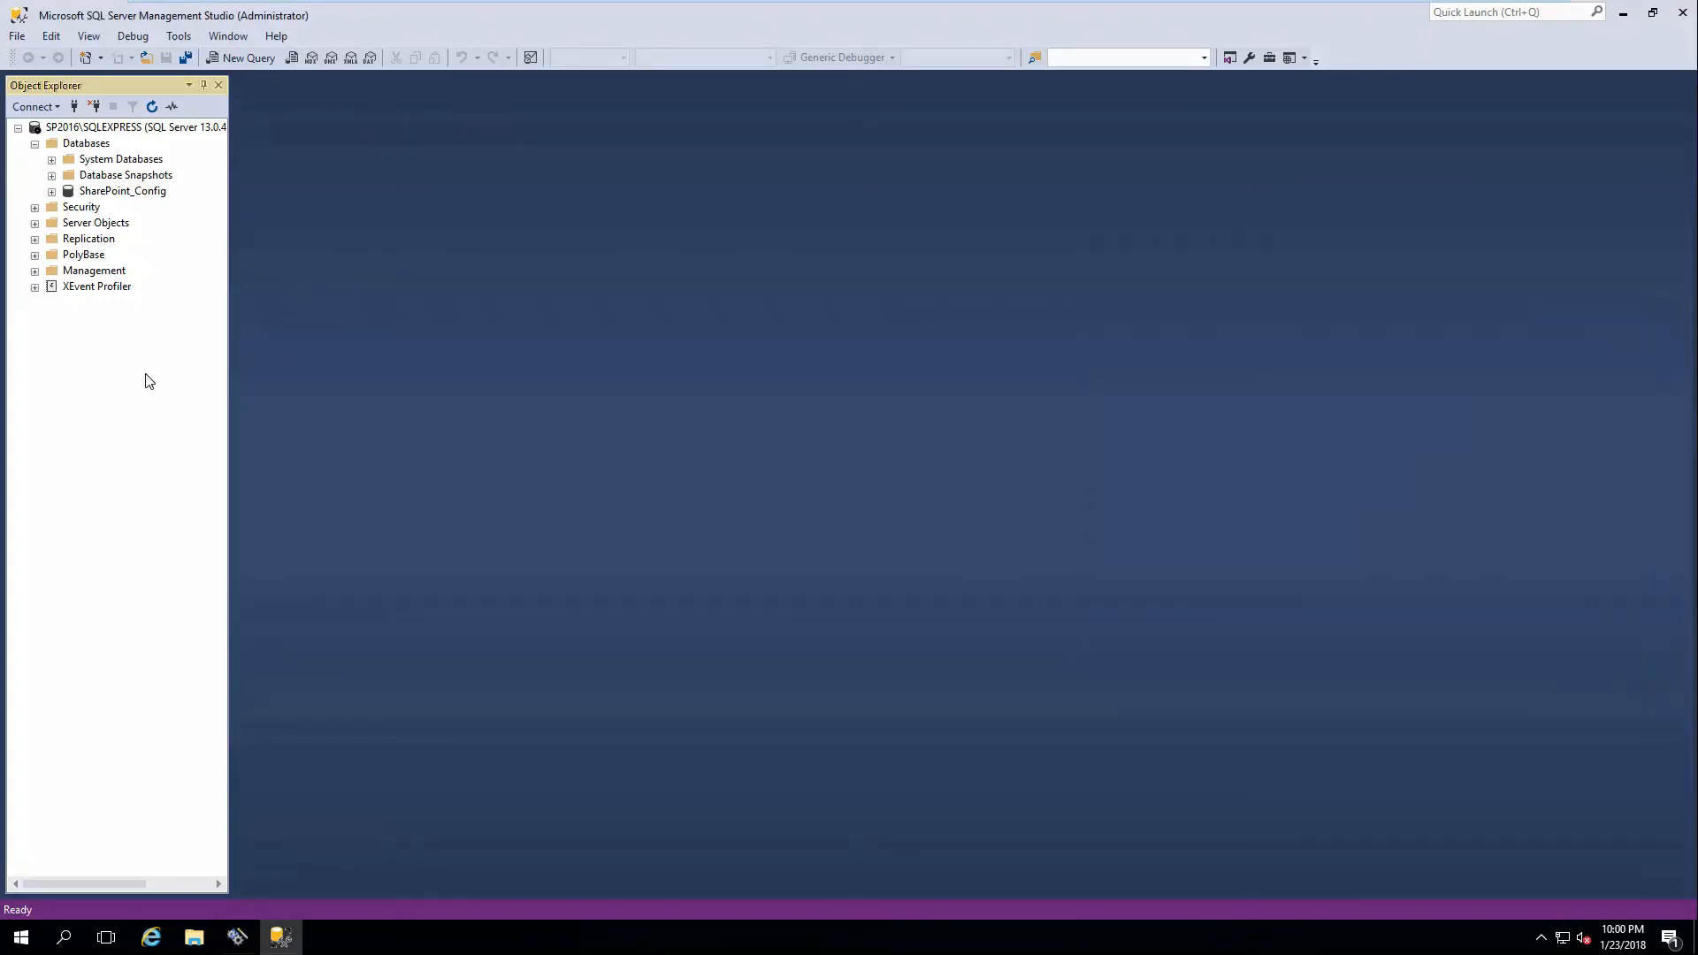
click(62, 130)
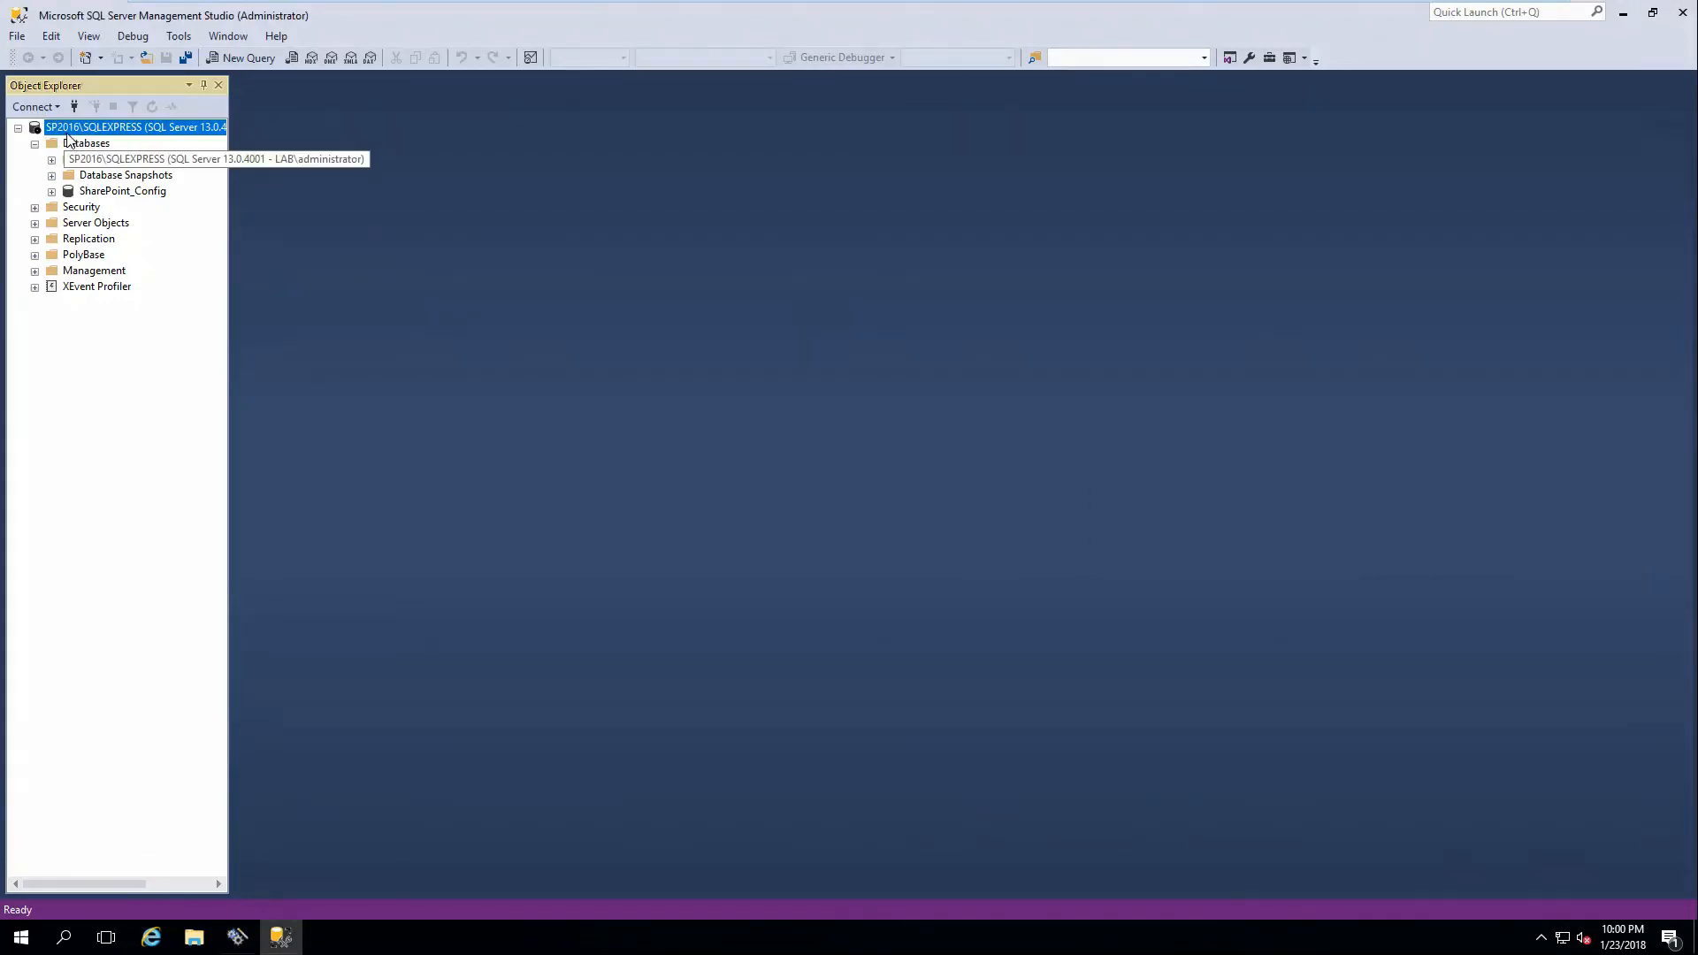
right_click(63, 130)
click(130, 454)
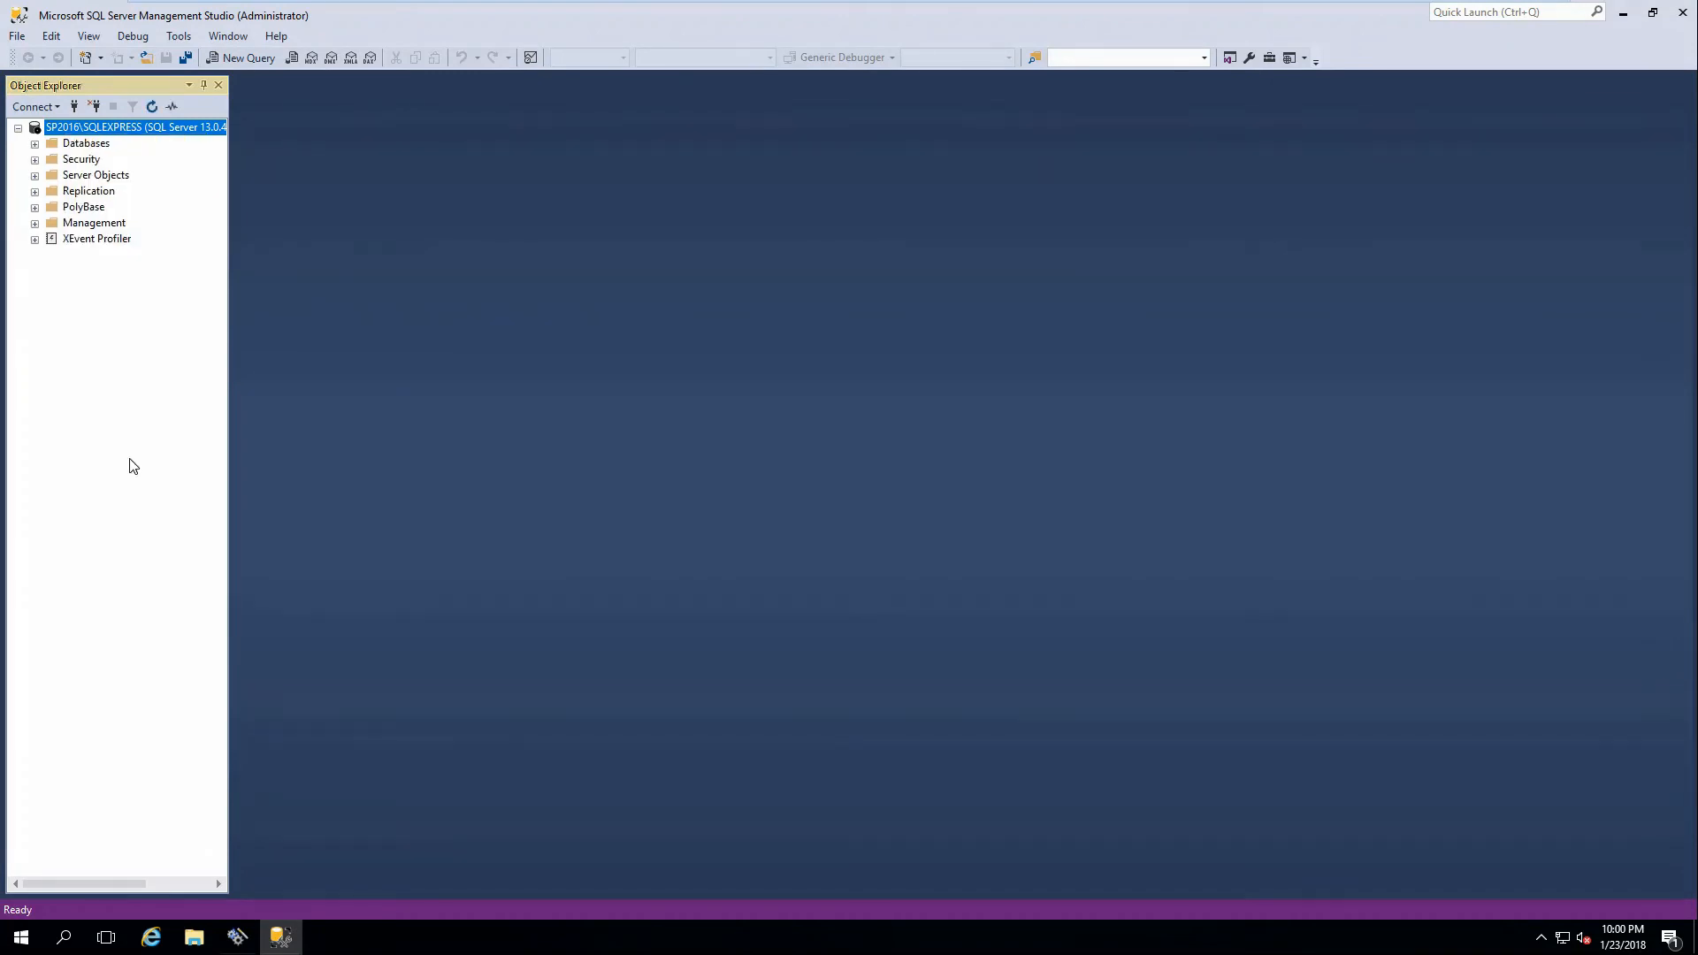
click(34, 144)
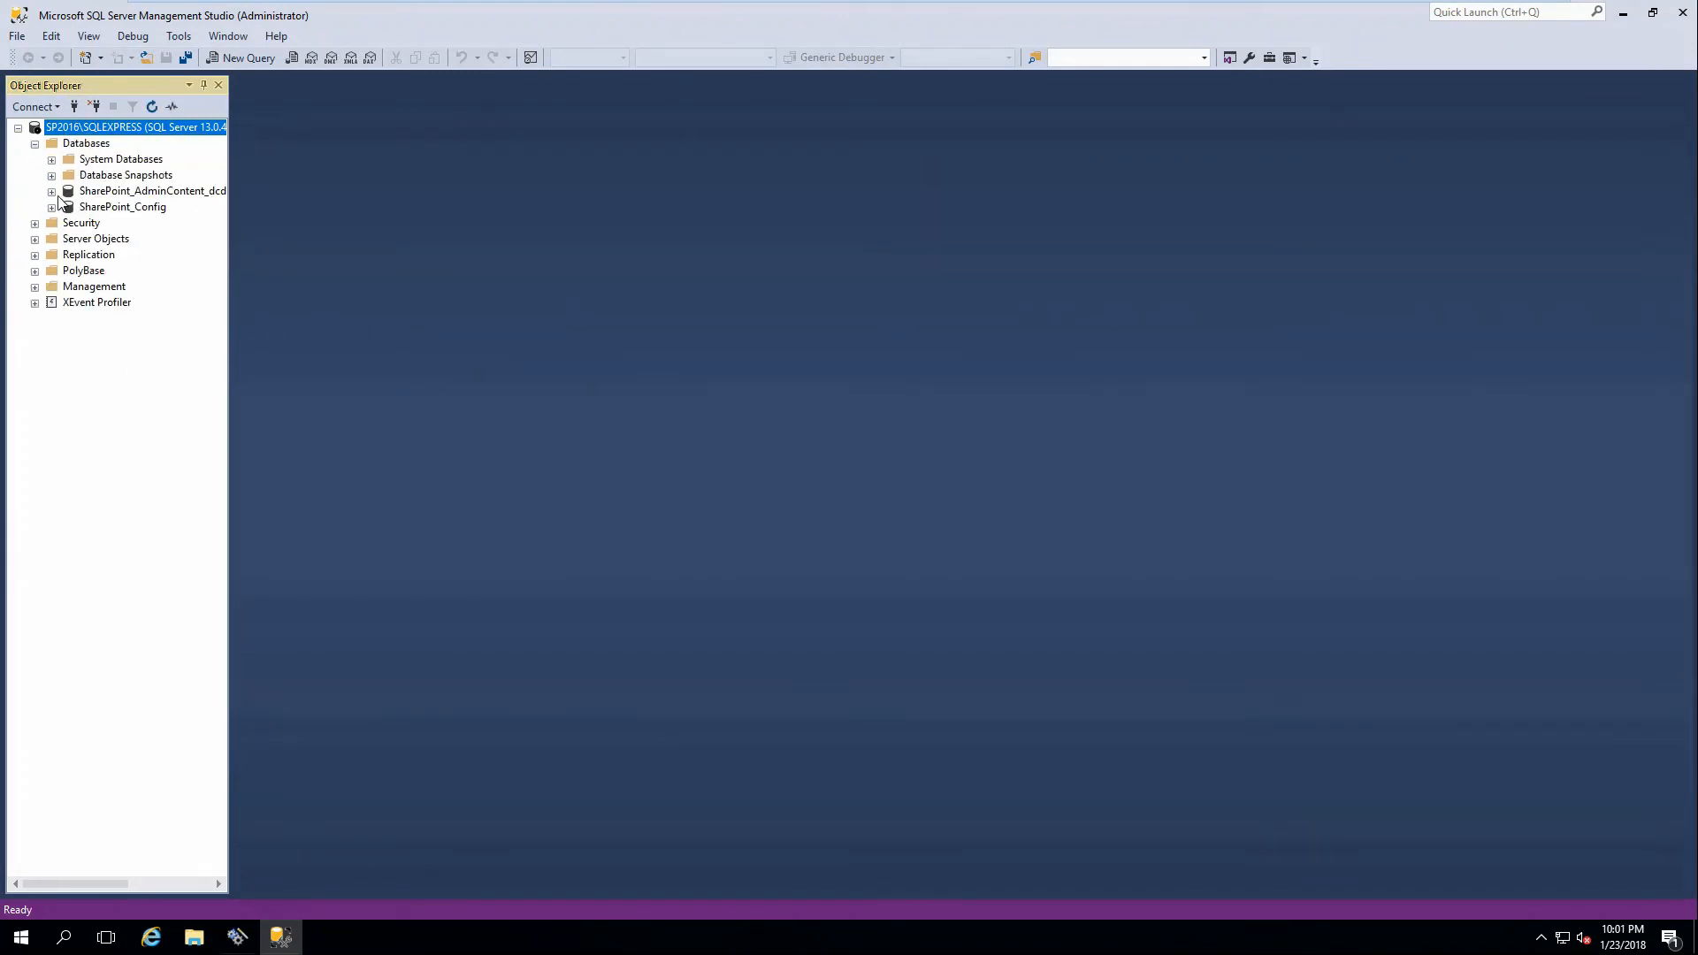
mouse_move(237, 945)
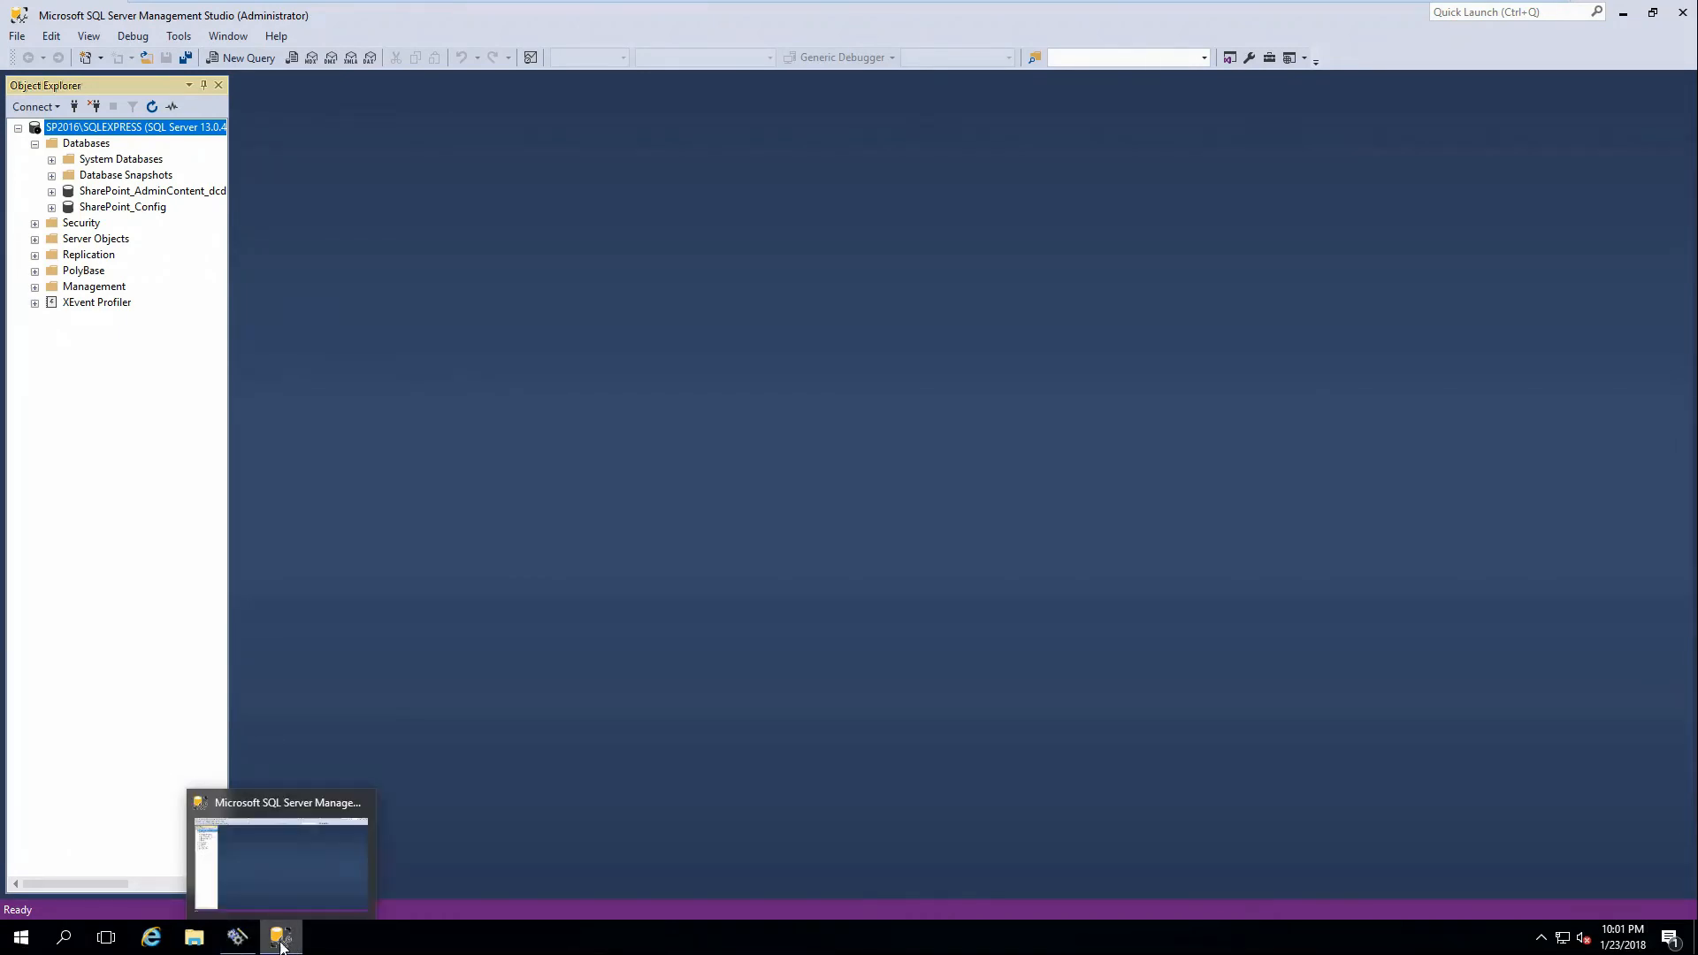
click(279, 938)
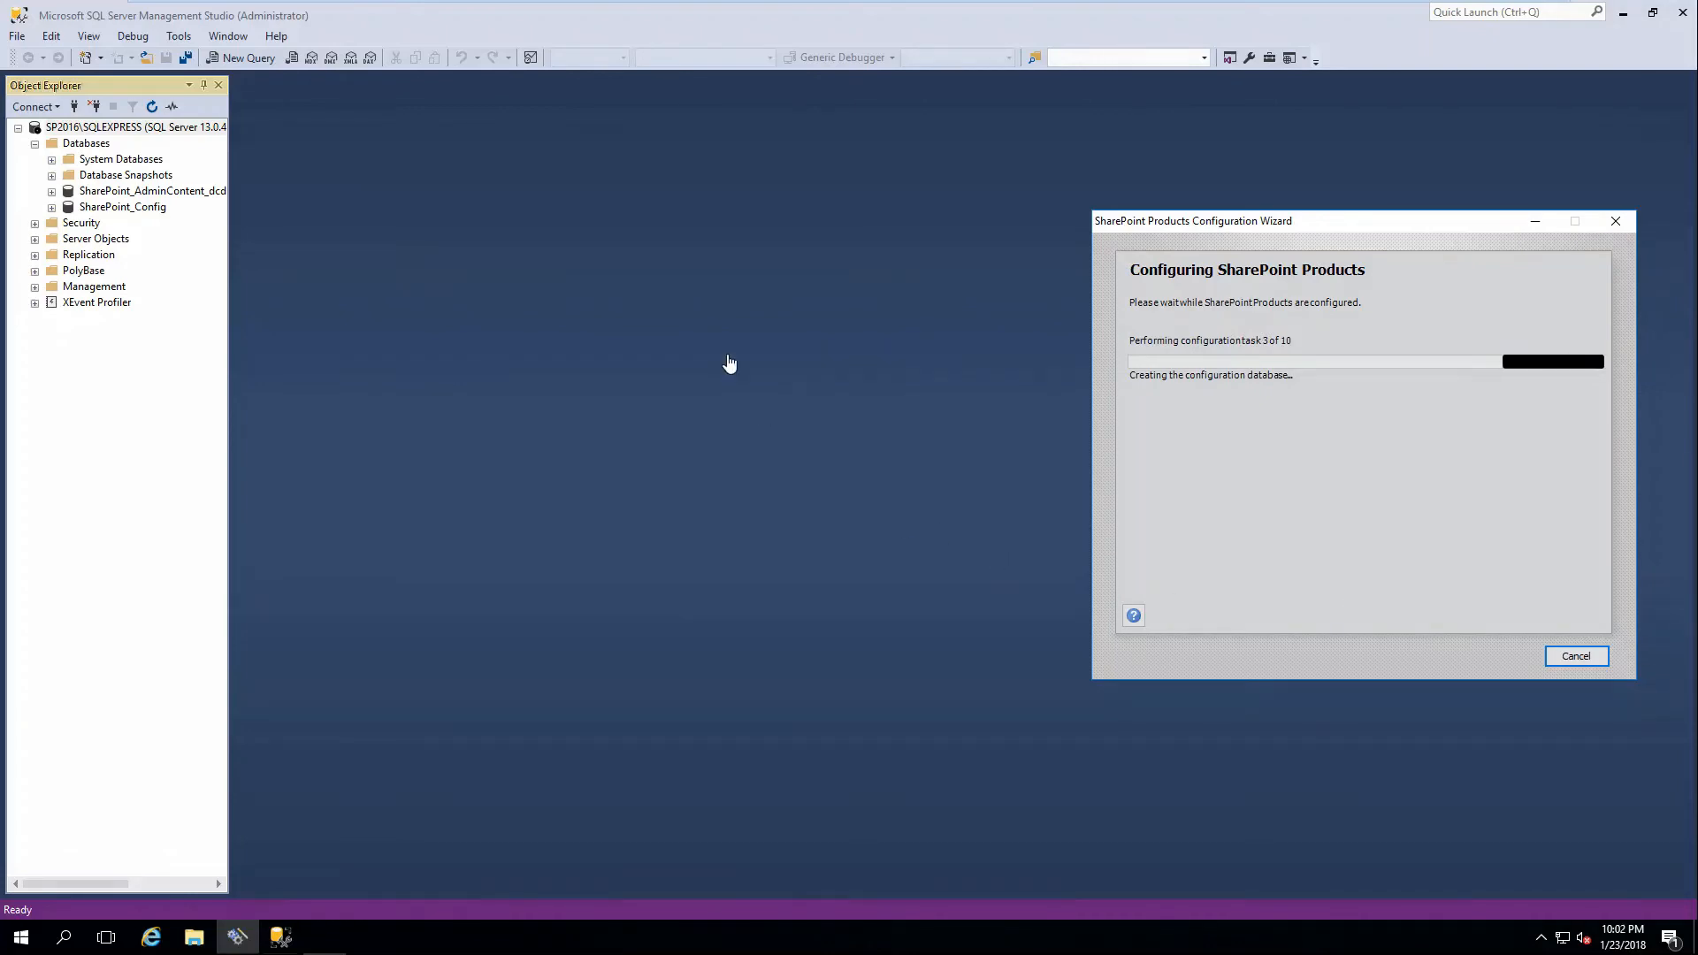
Refresh the Databases list repeatedly, checking the wizard between refreshes, until SharePoint_AdminContent appears.
right_click(76, 146)
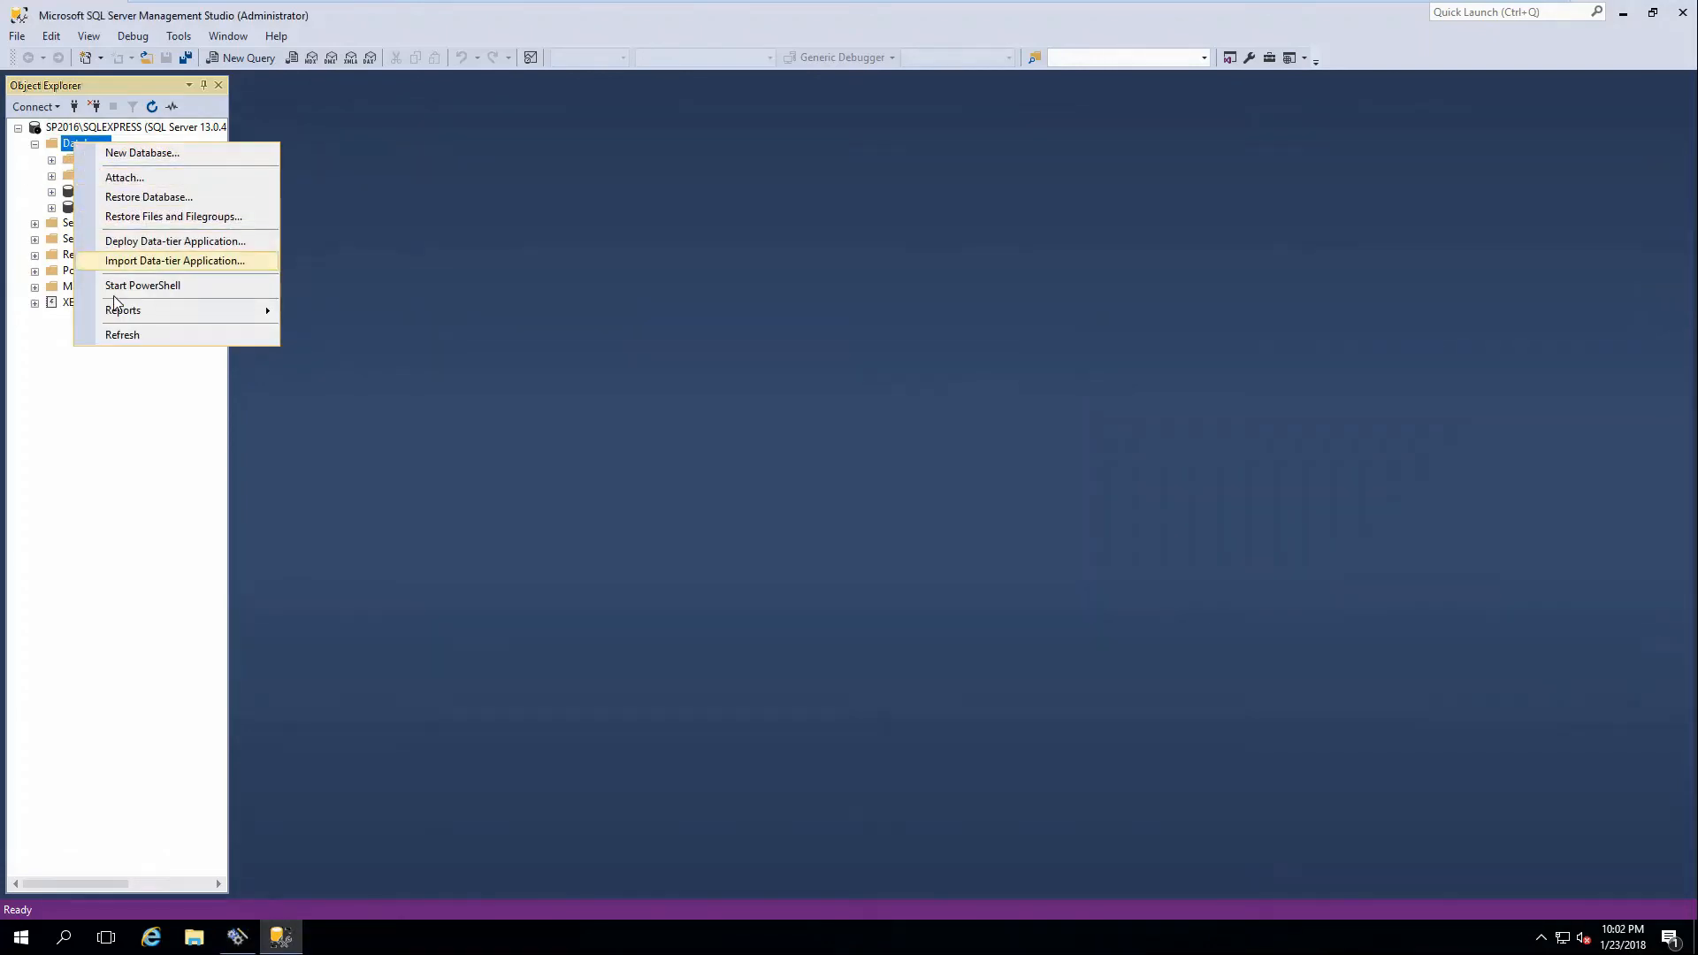
click(111, 334)
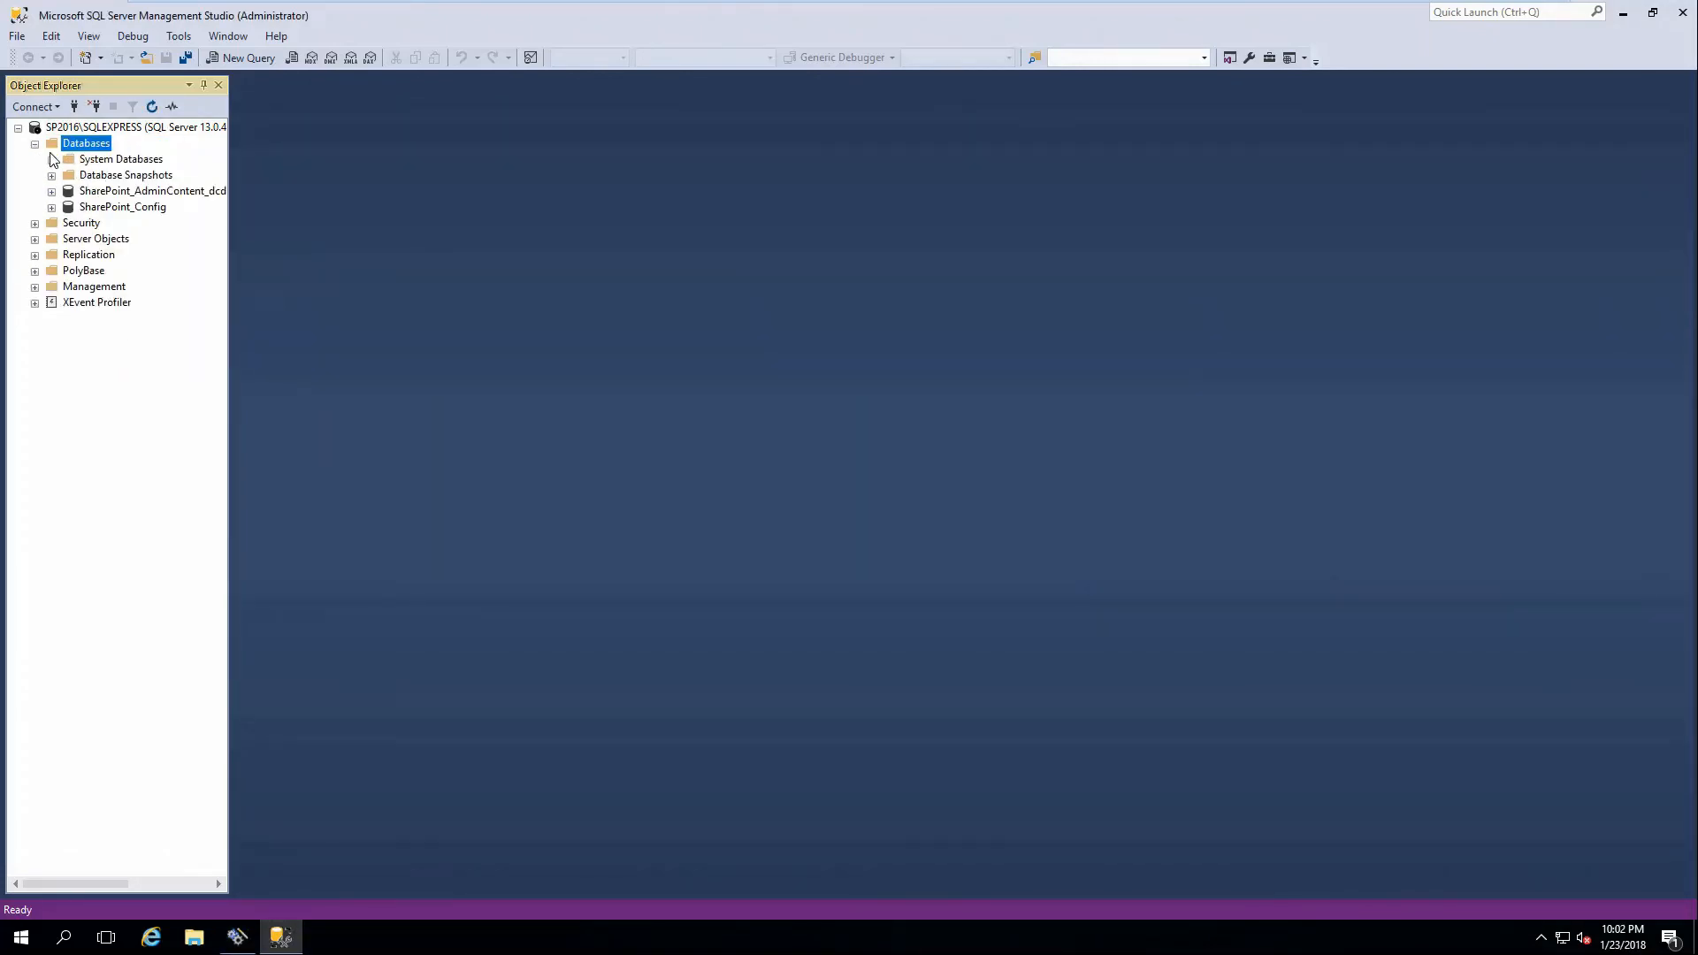
click(237, 937)
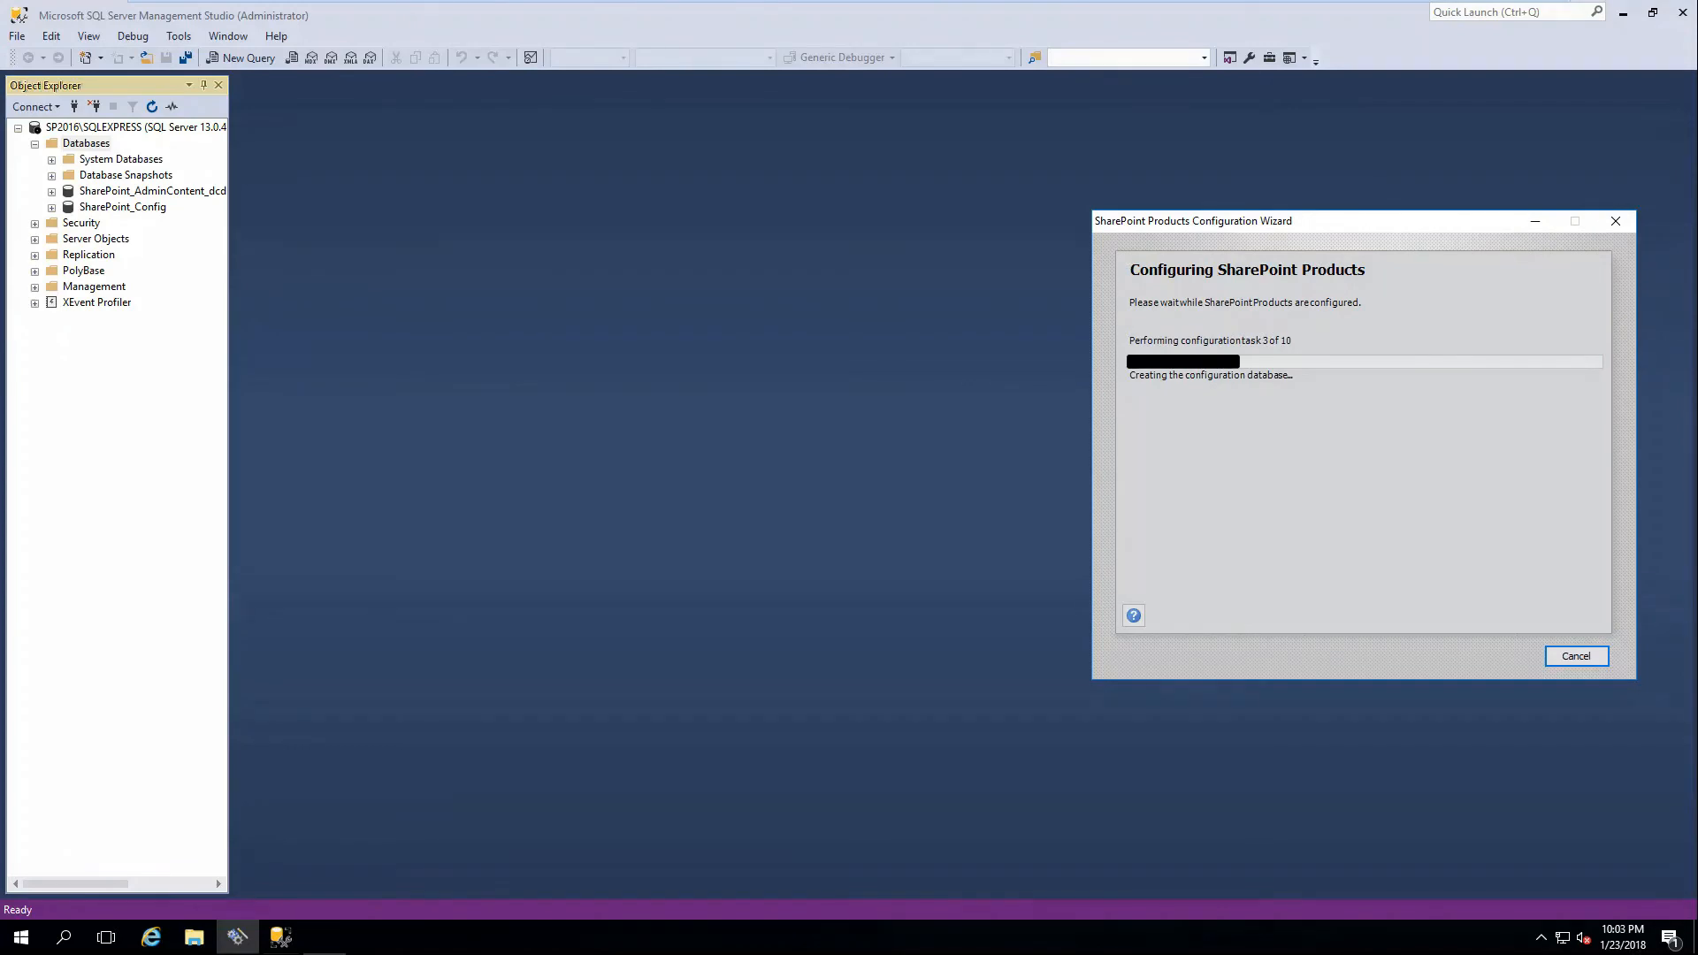
click(84, 143)
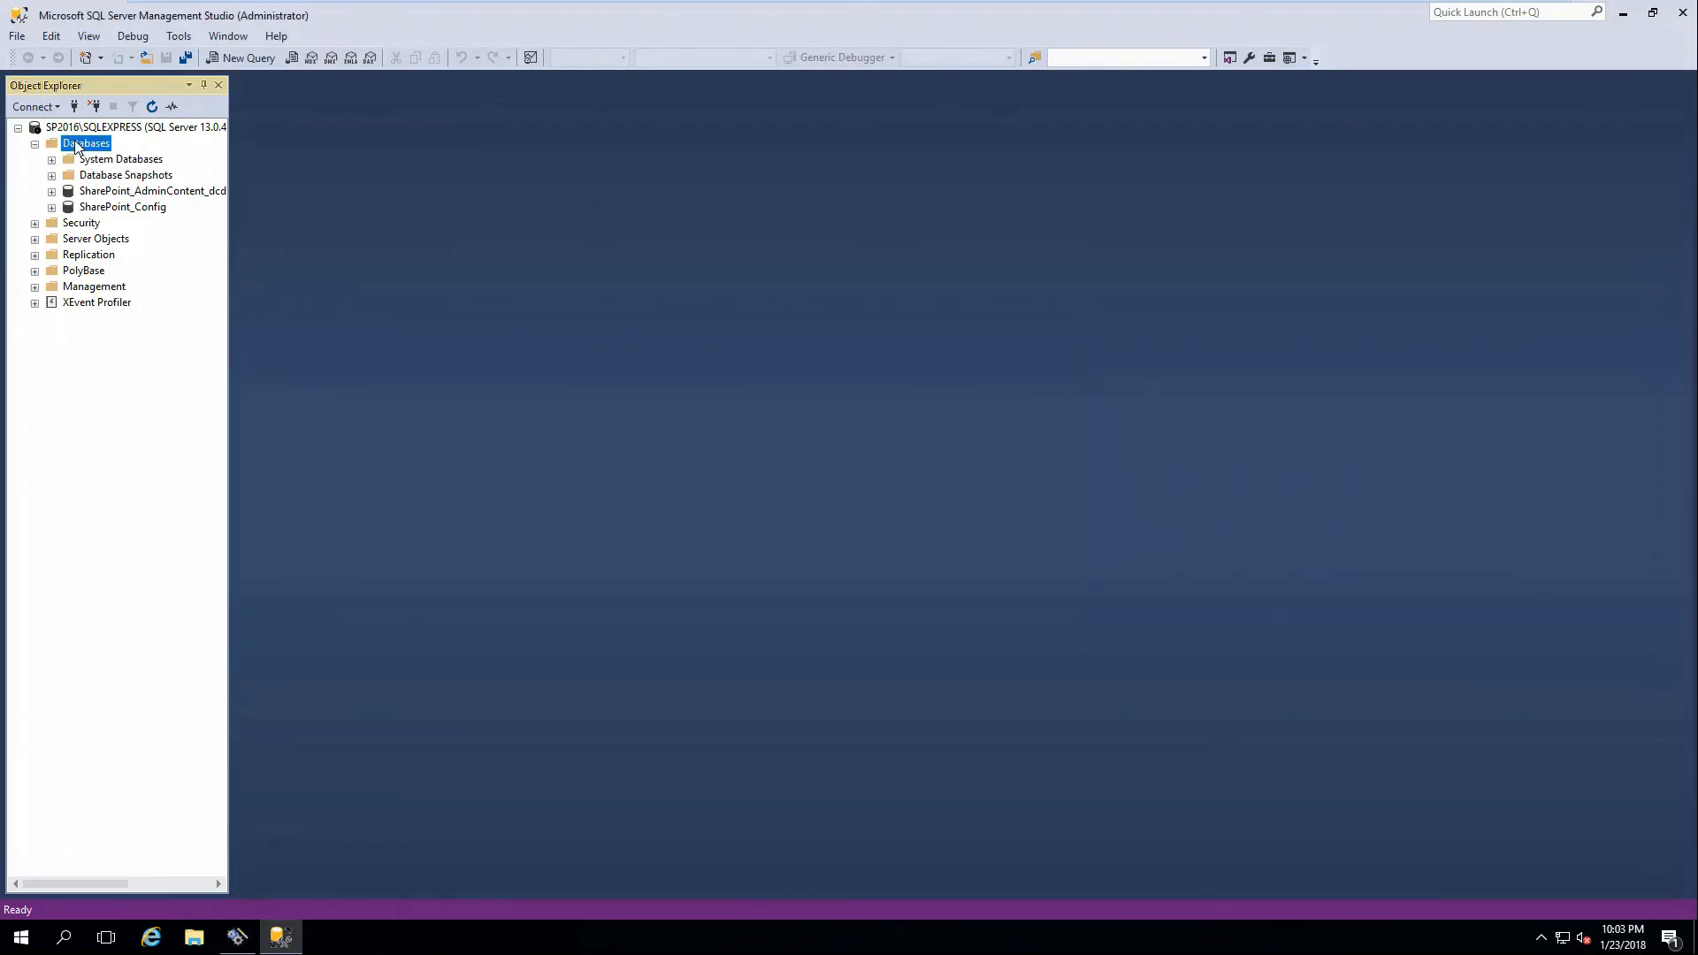
right_click(84, 143)
click(122, 334)
click(237, 938)
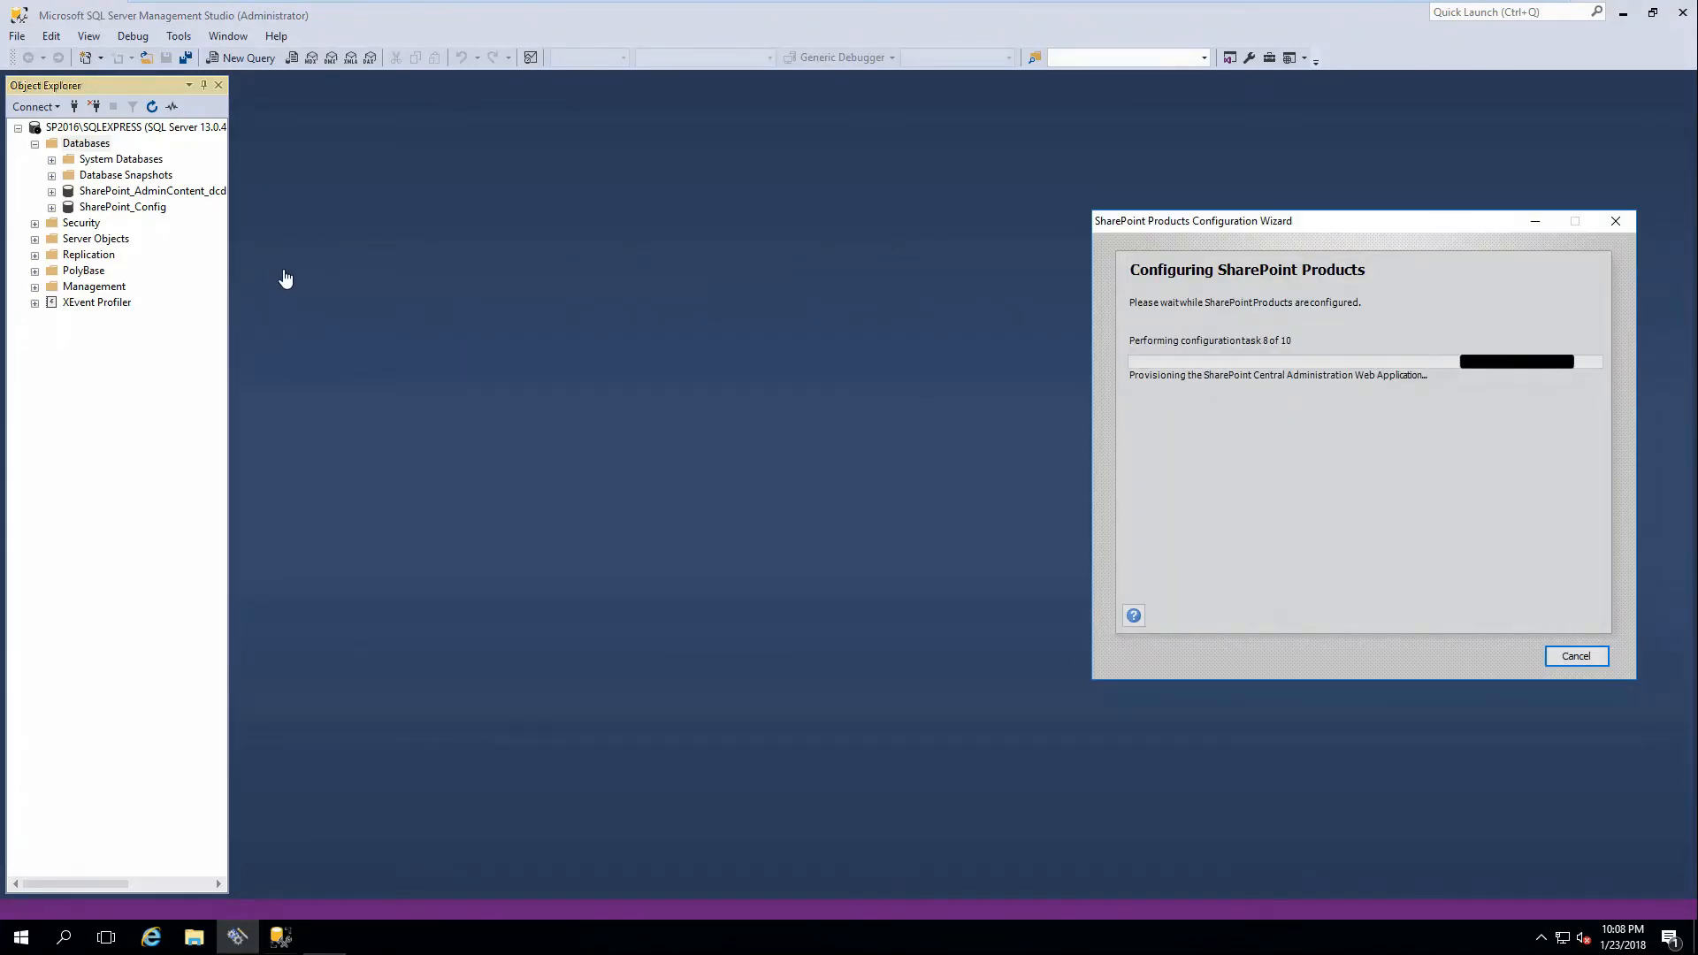
right_click(75, 147)
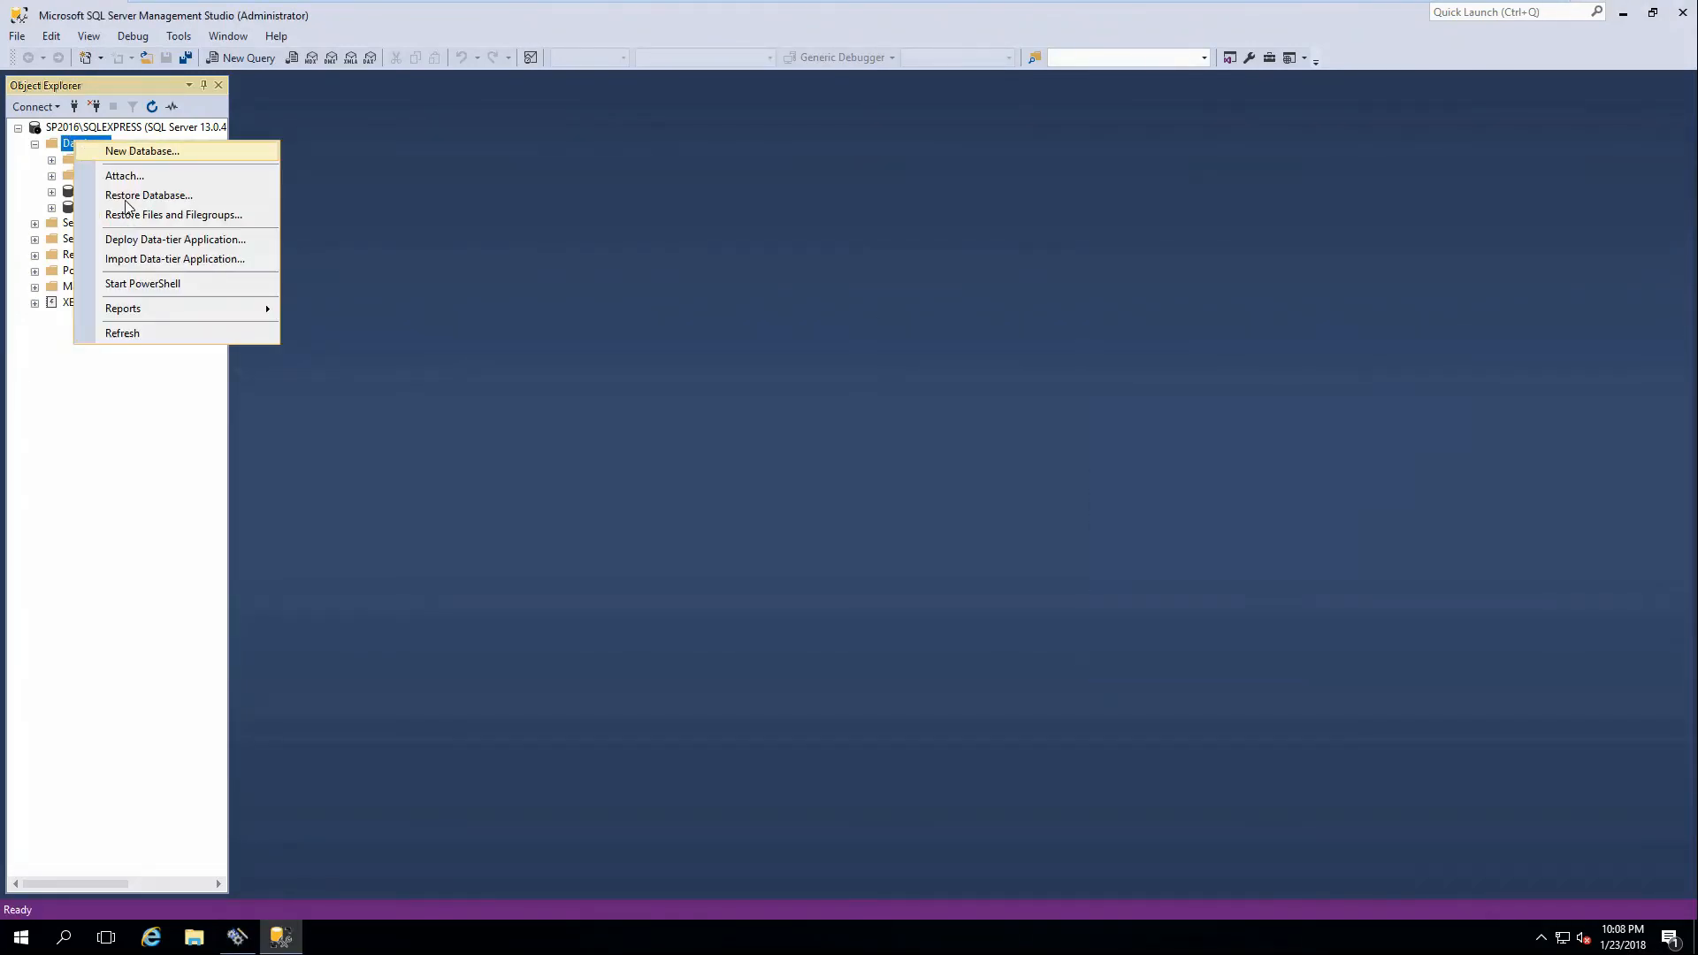
click(133, 331)
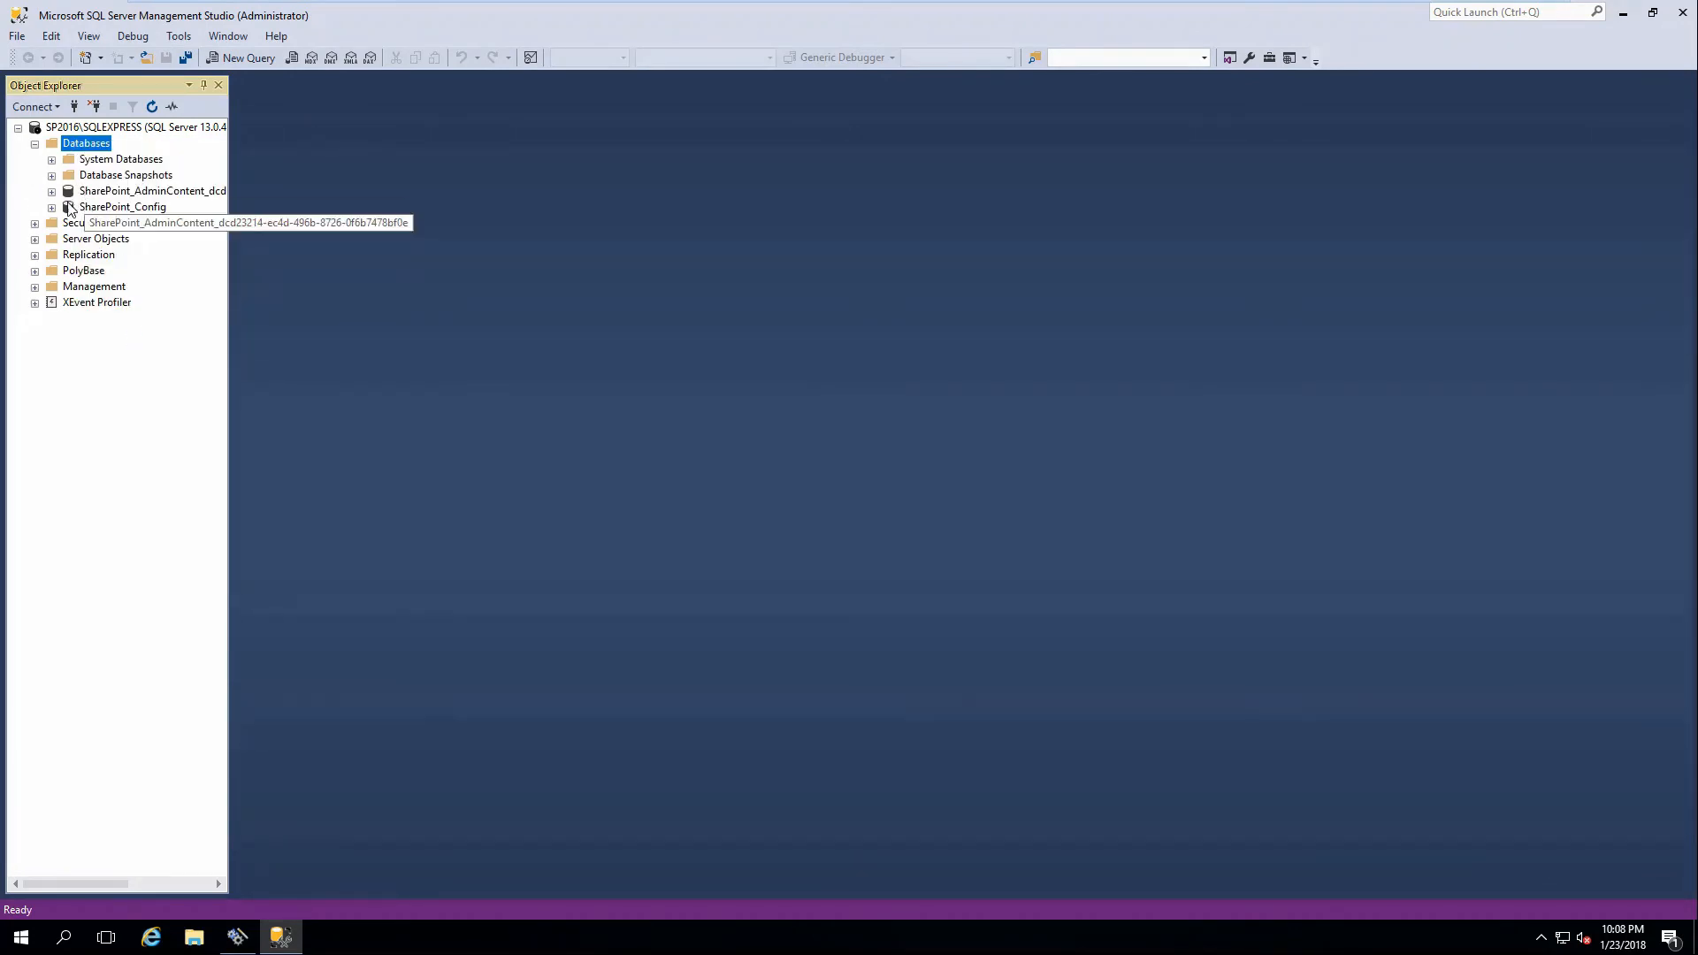
click(237, 940)
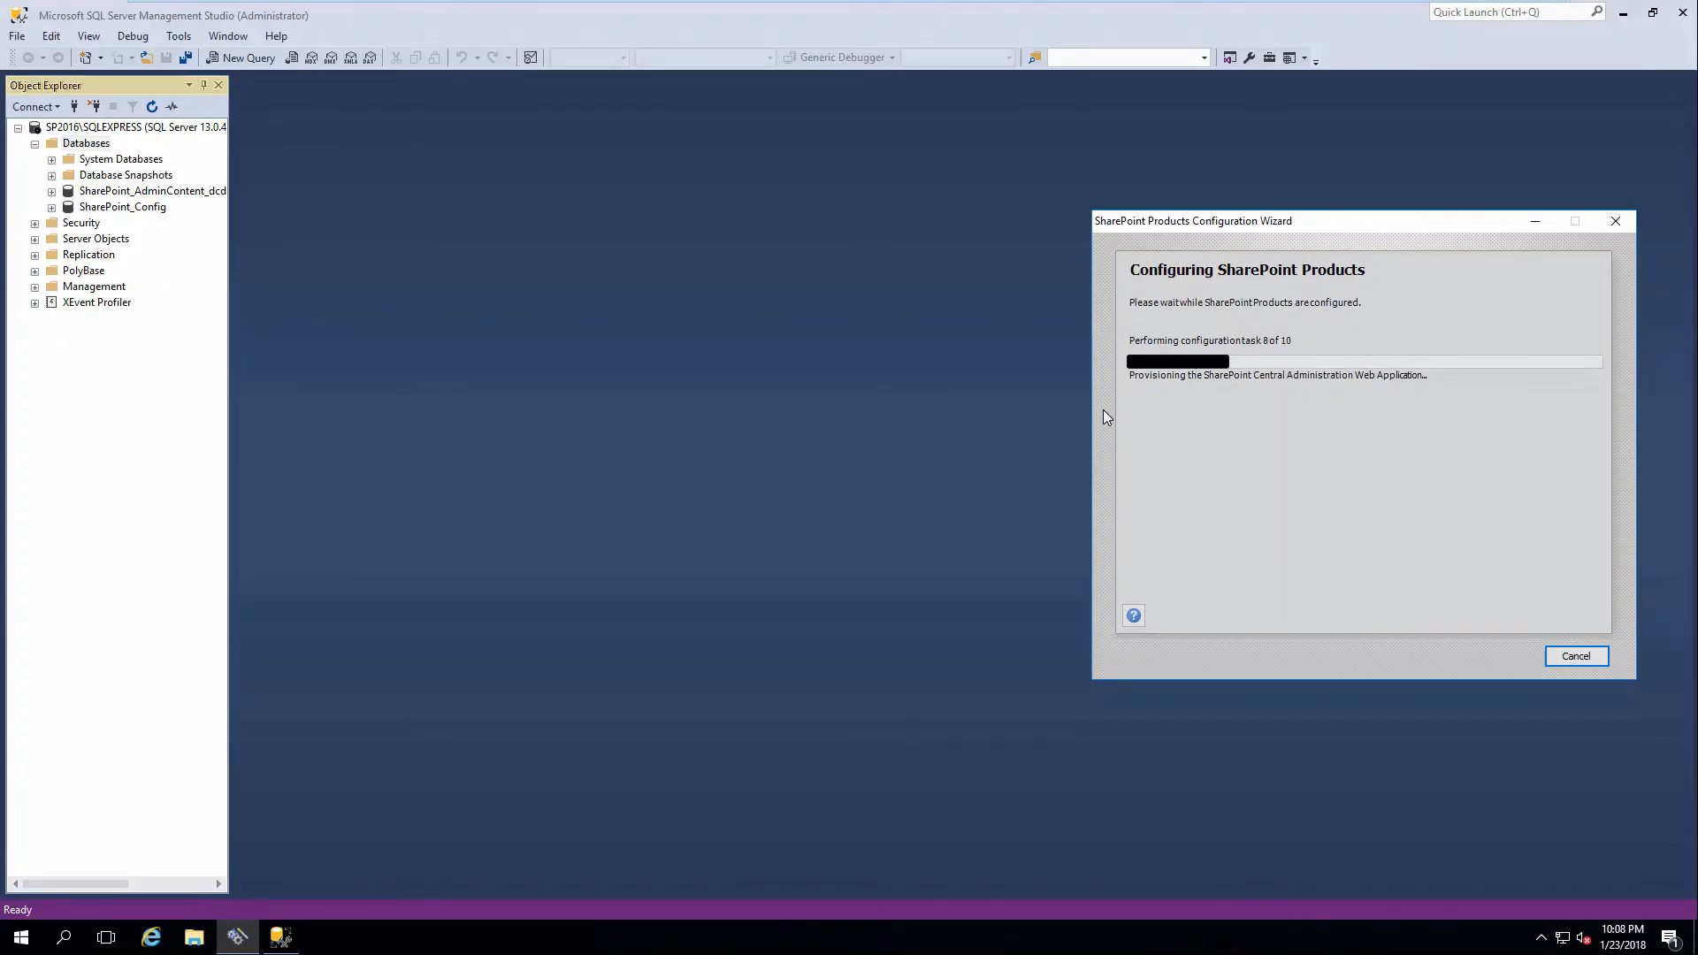
Open the SharePoint_Config database properties and close them again.
right_click(144, 211)
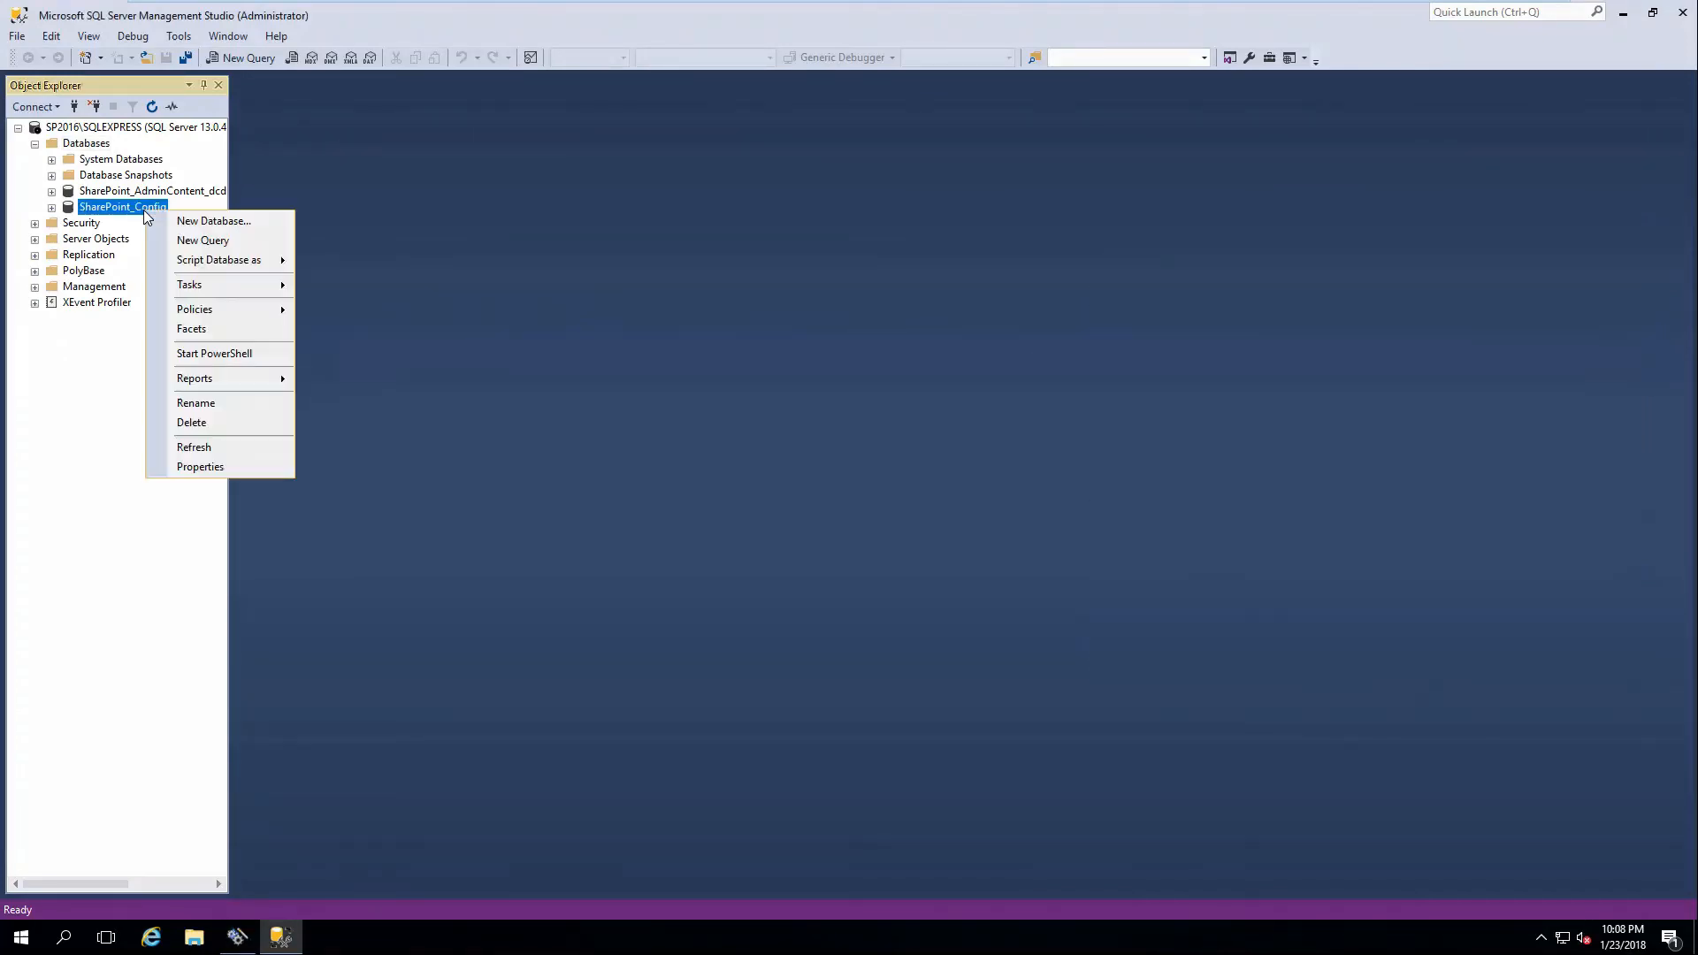
click(245, 469)
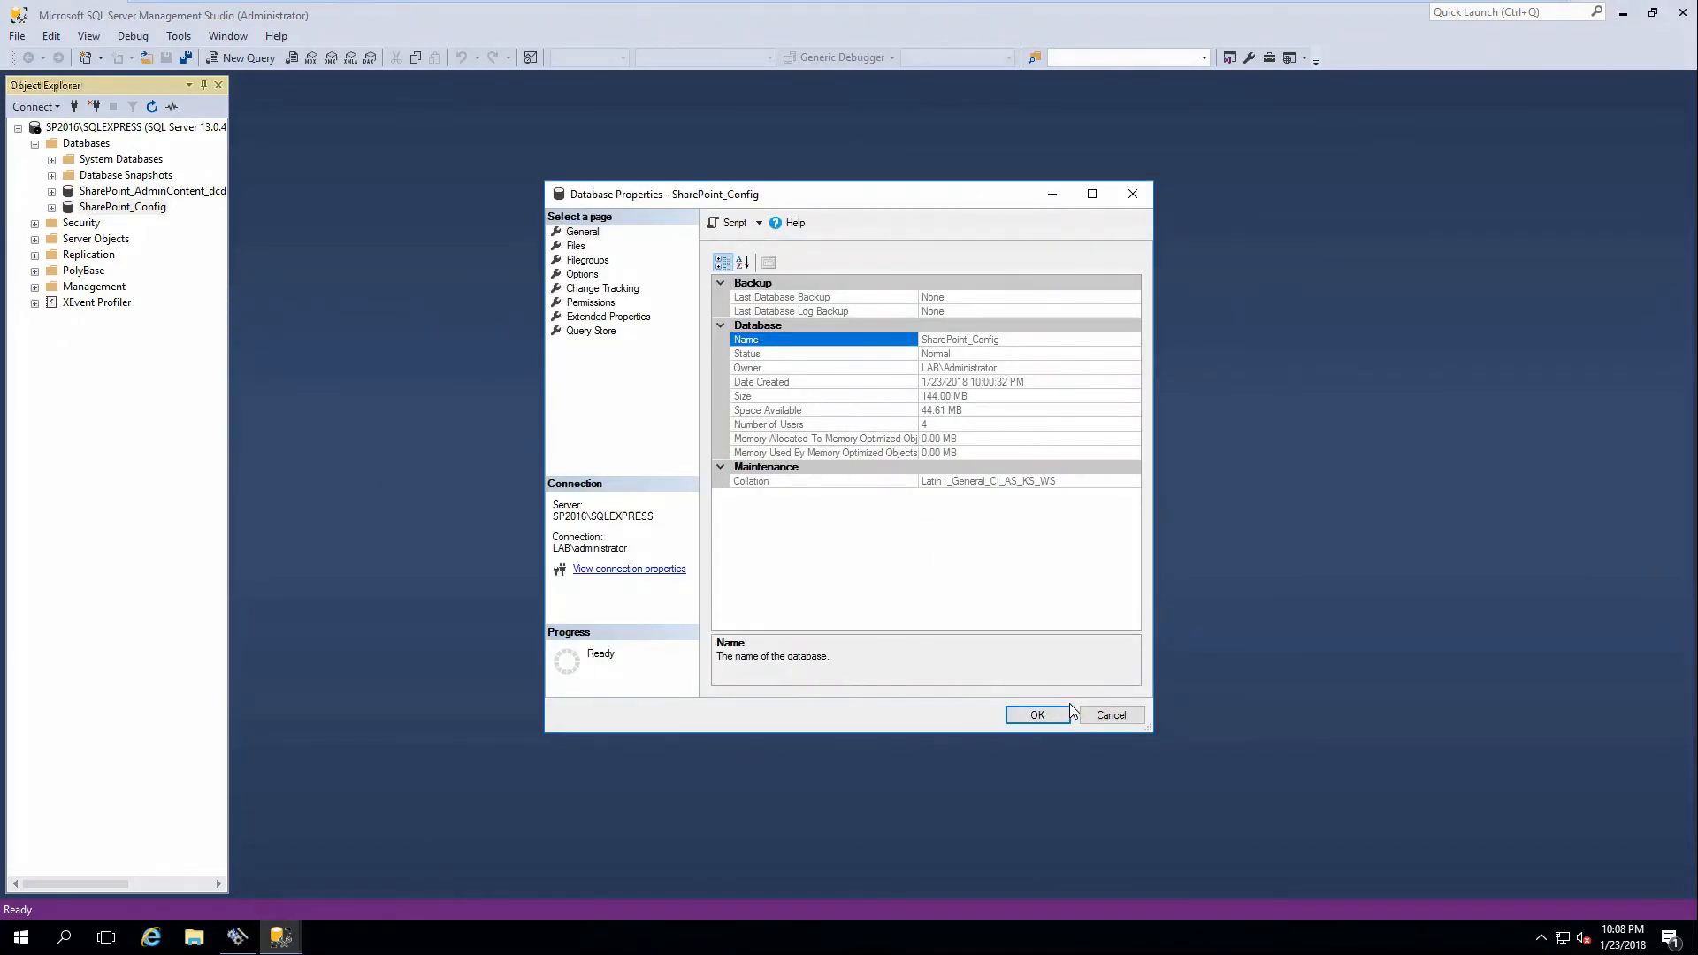
click(1042, 716)
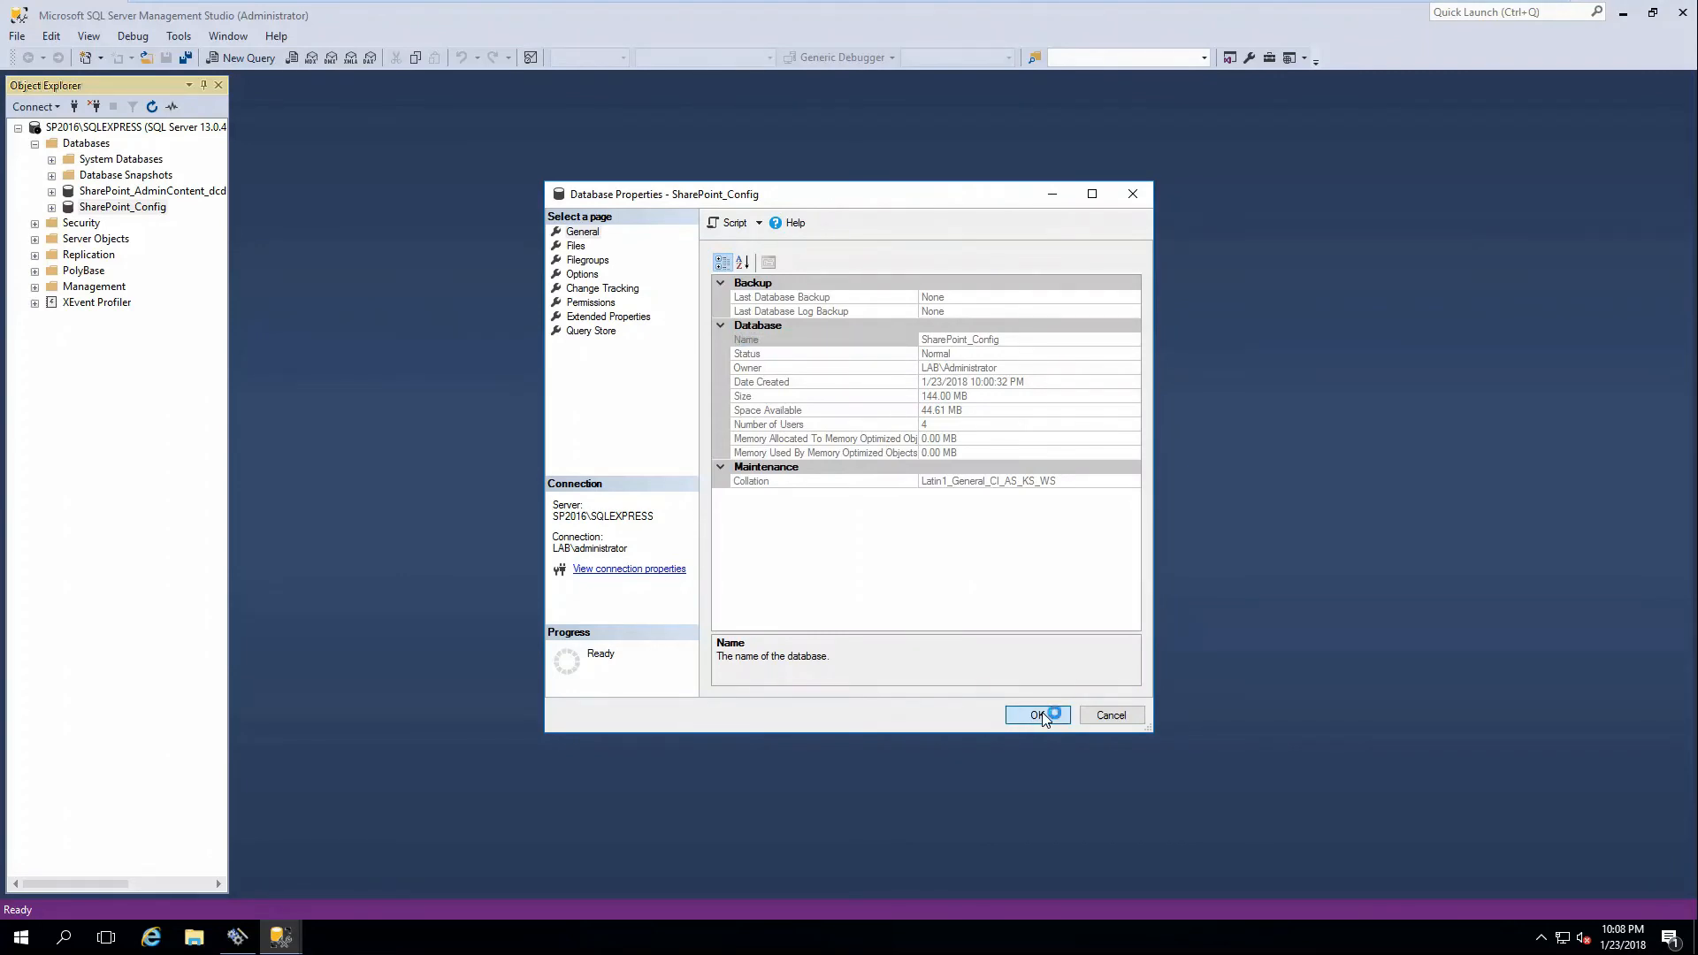
Browse SharePoint_Config's Tasks > Shrink menu, dismiss it, and bring the configuration wizard forward.
right_click(116, 207)
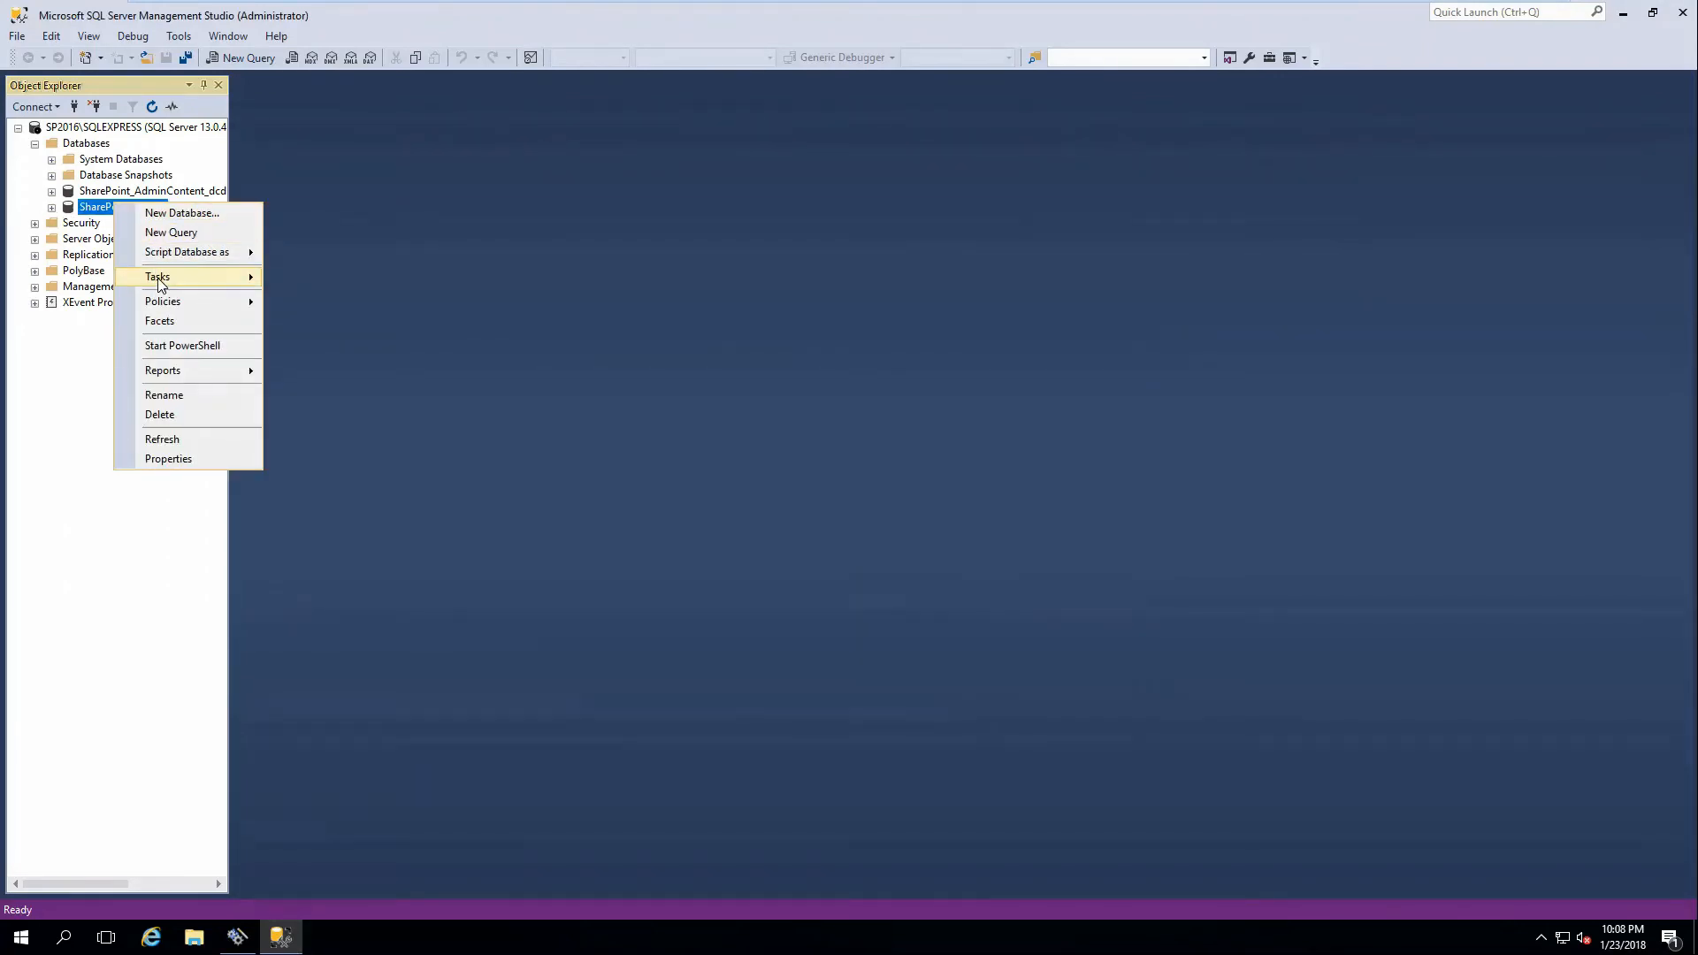
mouse_move(160, 282)
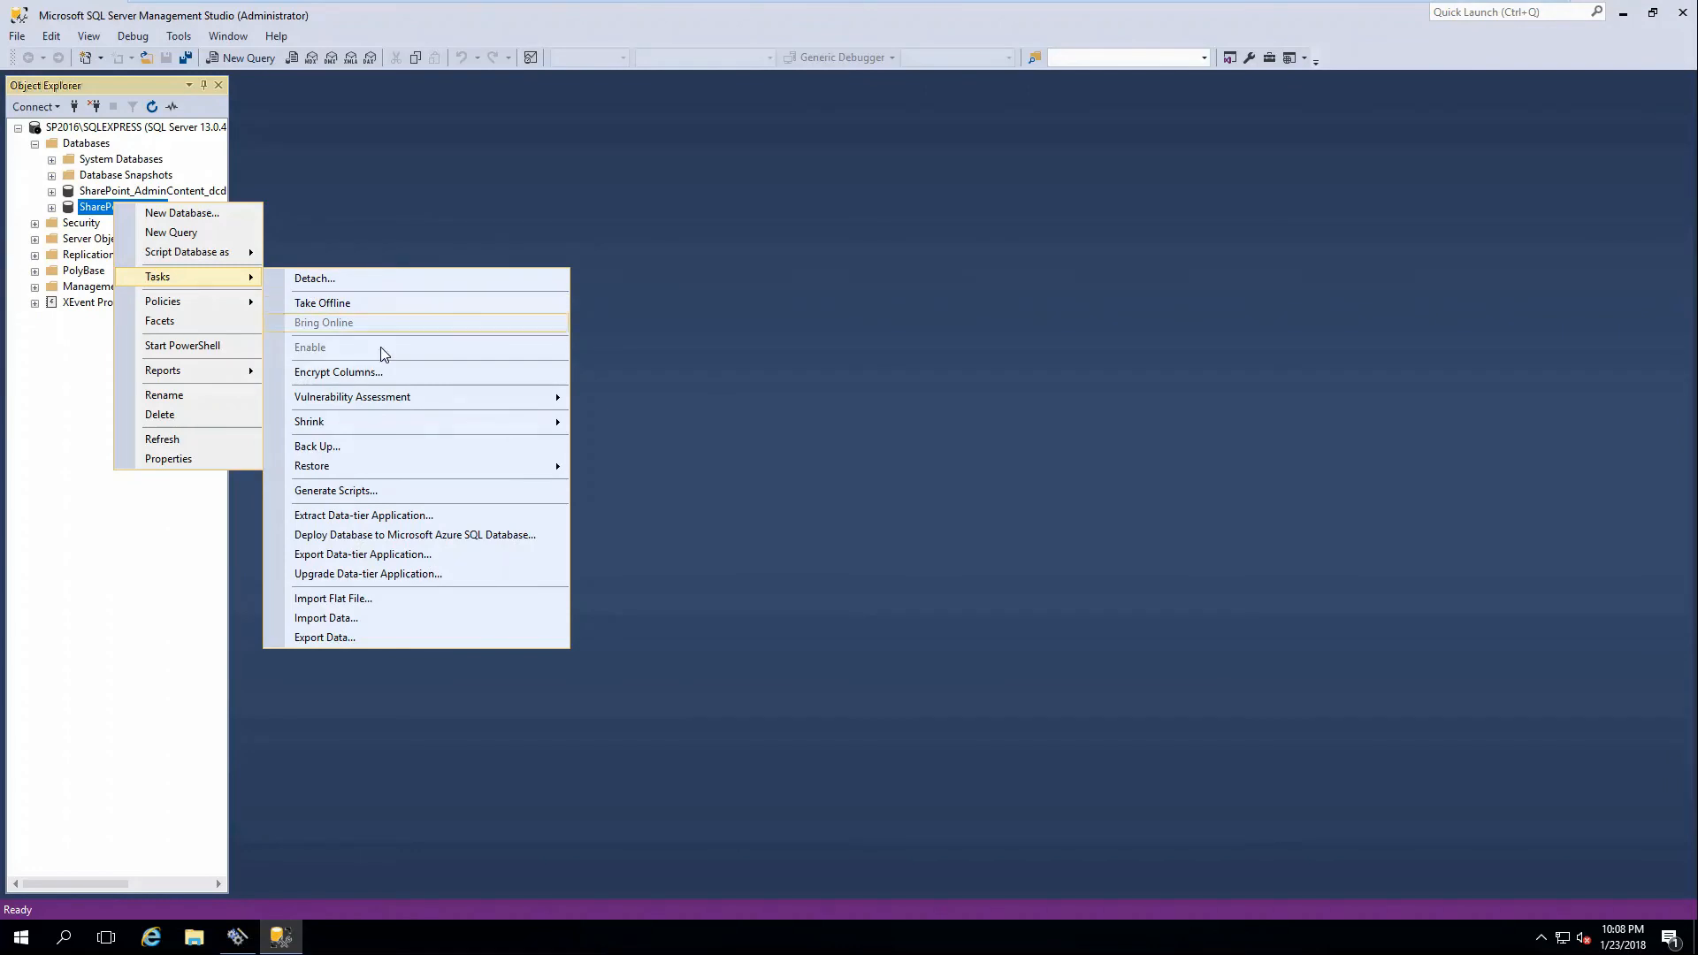
mouse_move(403, 425)
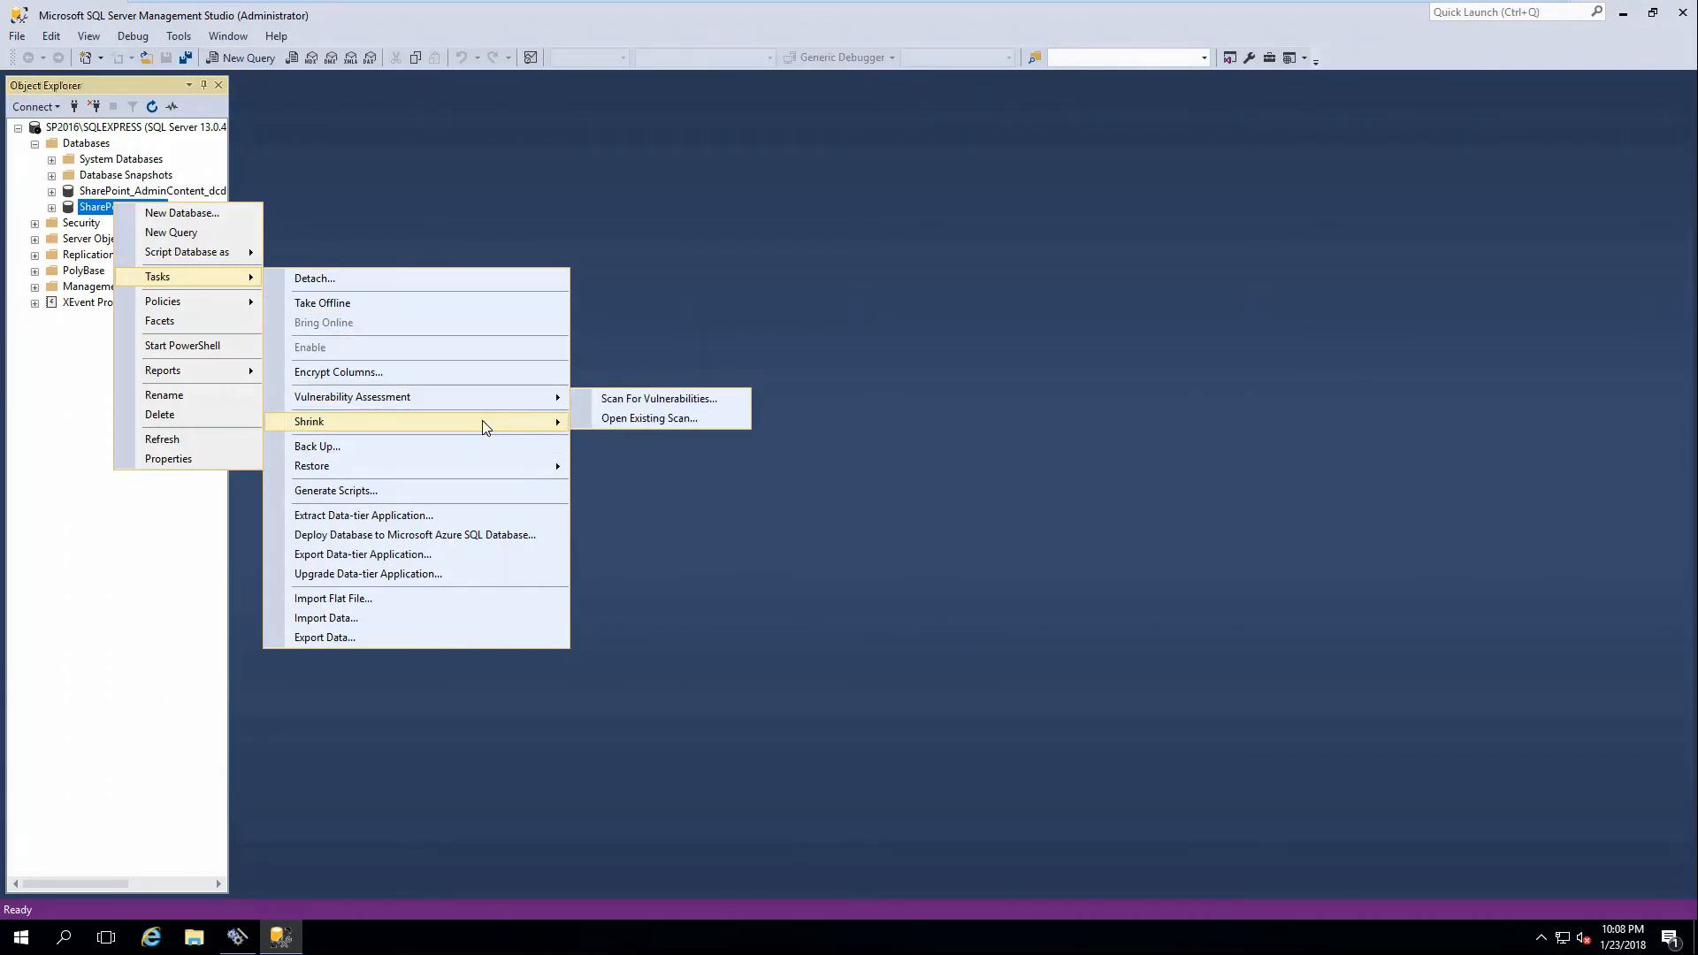
mouse_move(482, 423)
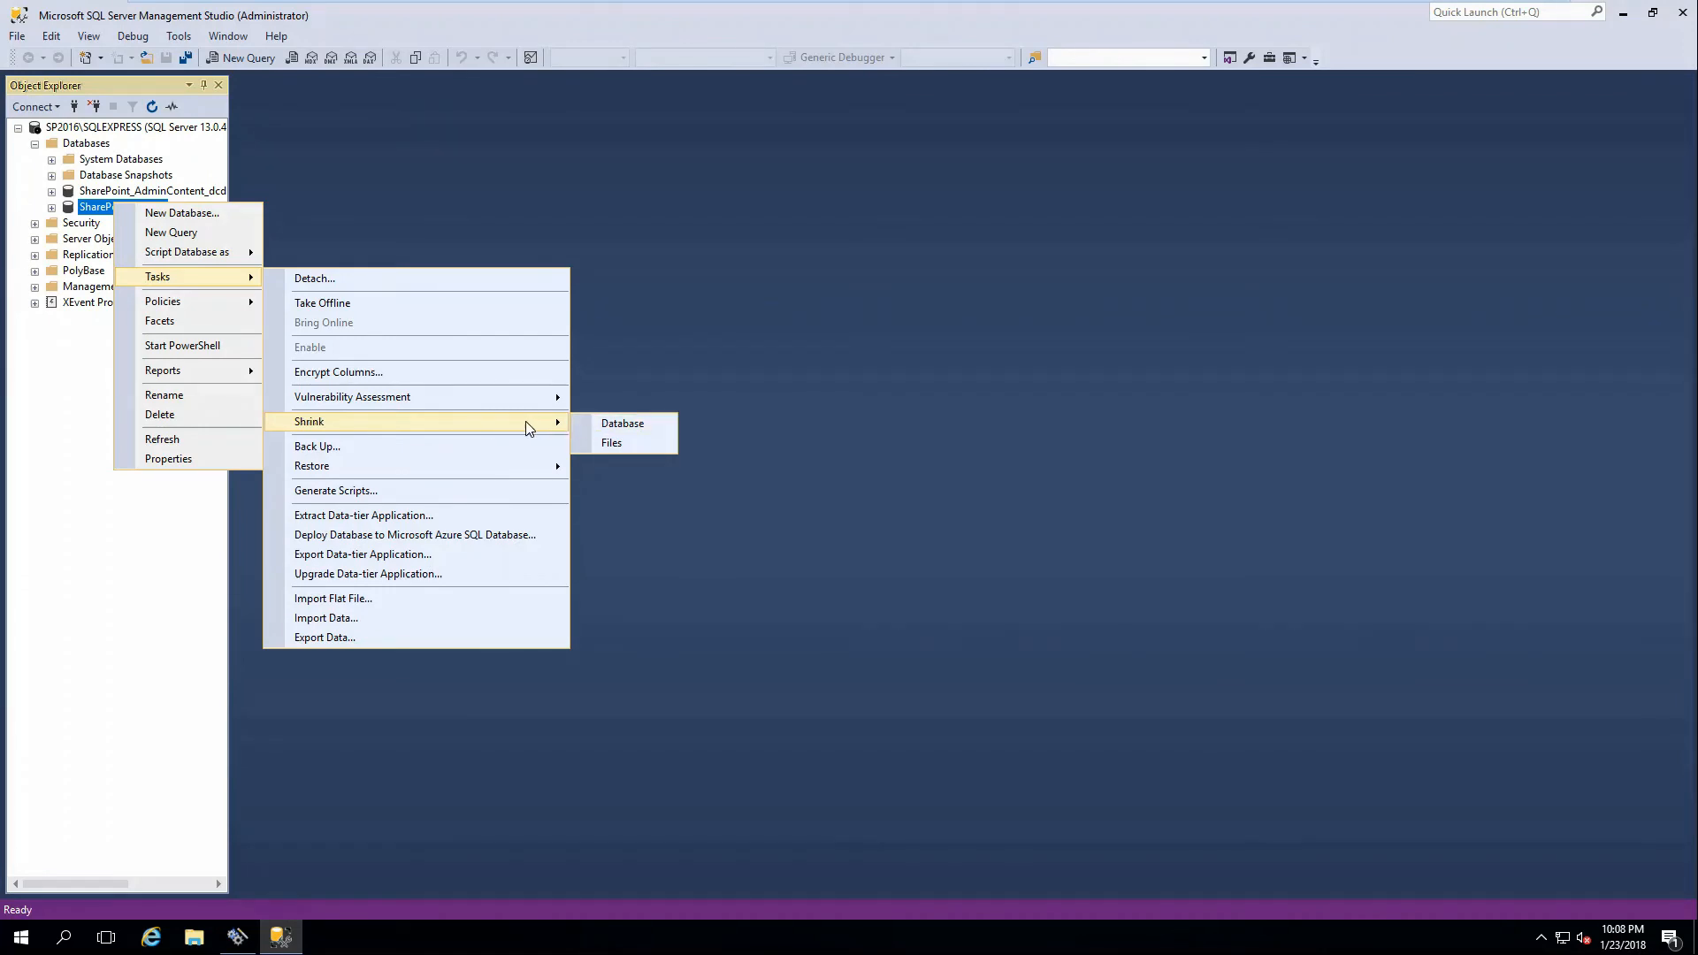
click(690, 395)
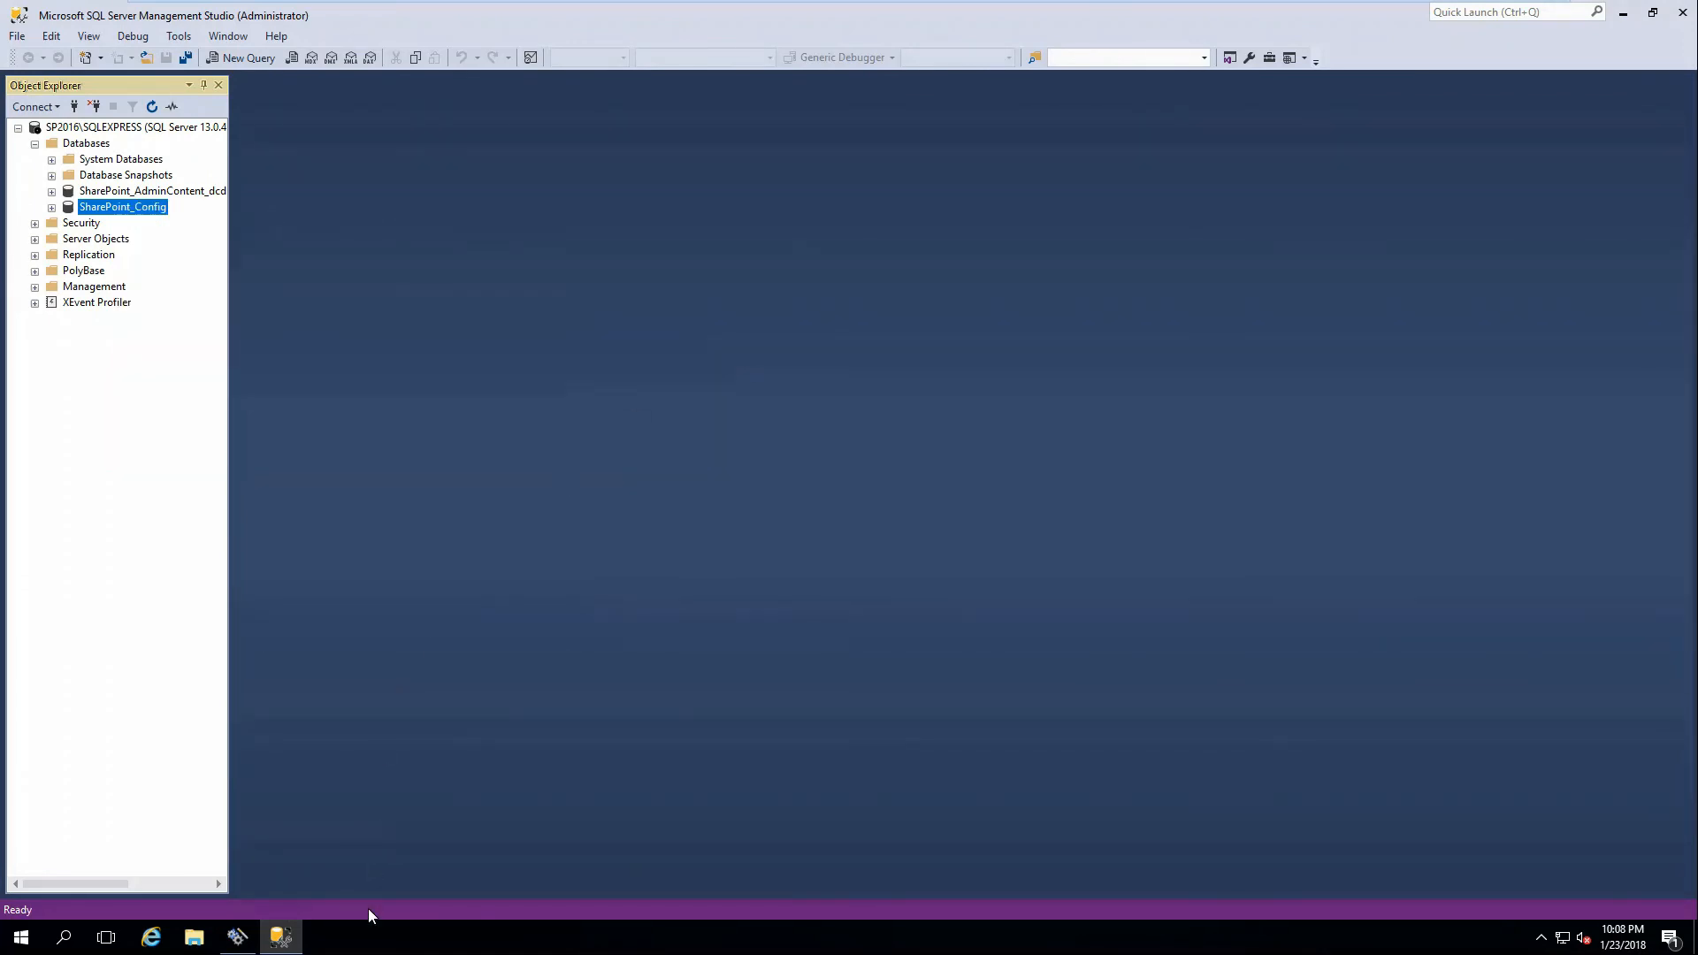
click(237, 937)
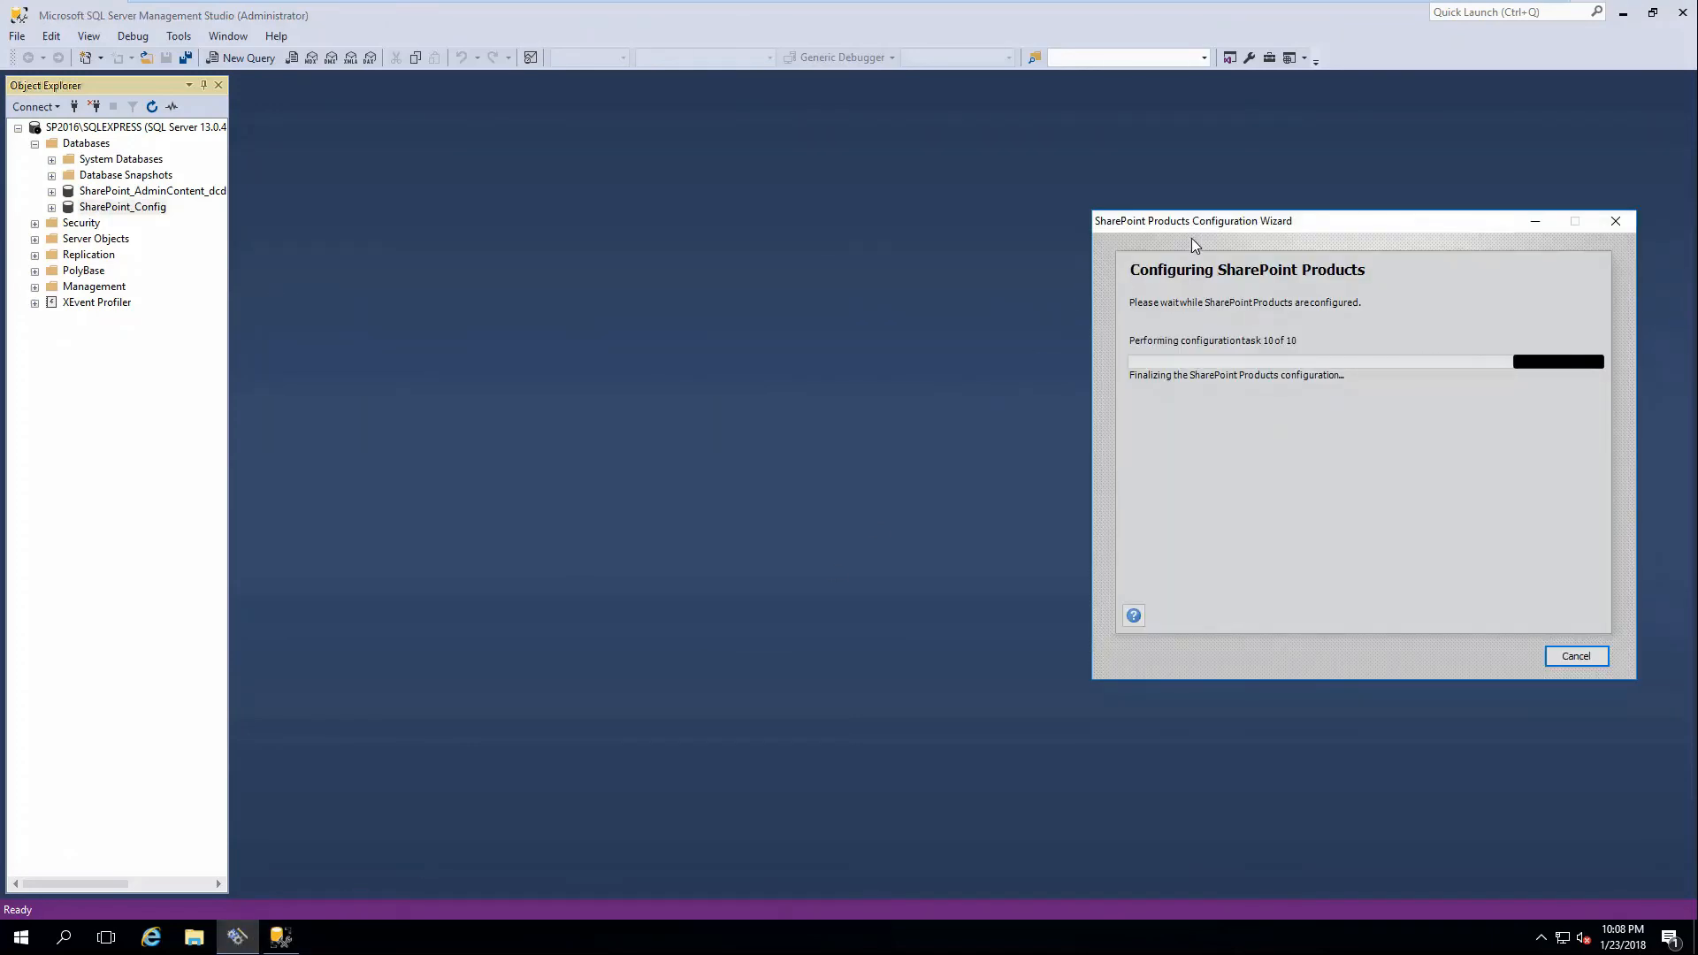
Move the wizard aside and finish it after Configuration Successful, launching Central Administration.
drag(1190, 232, 1038, 302)
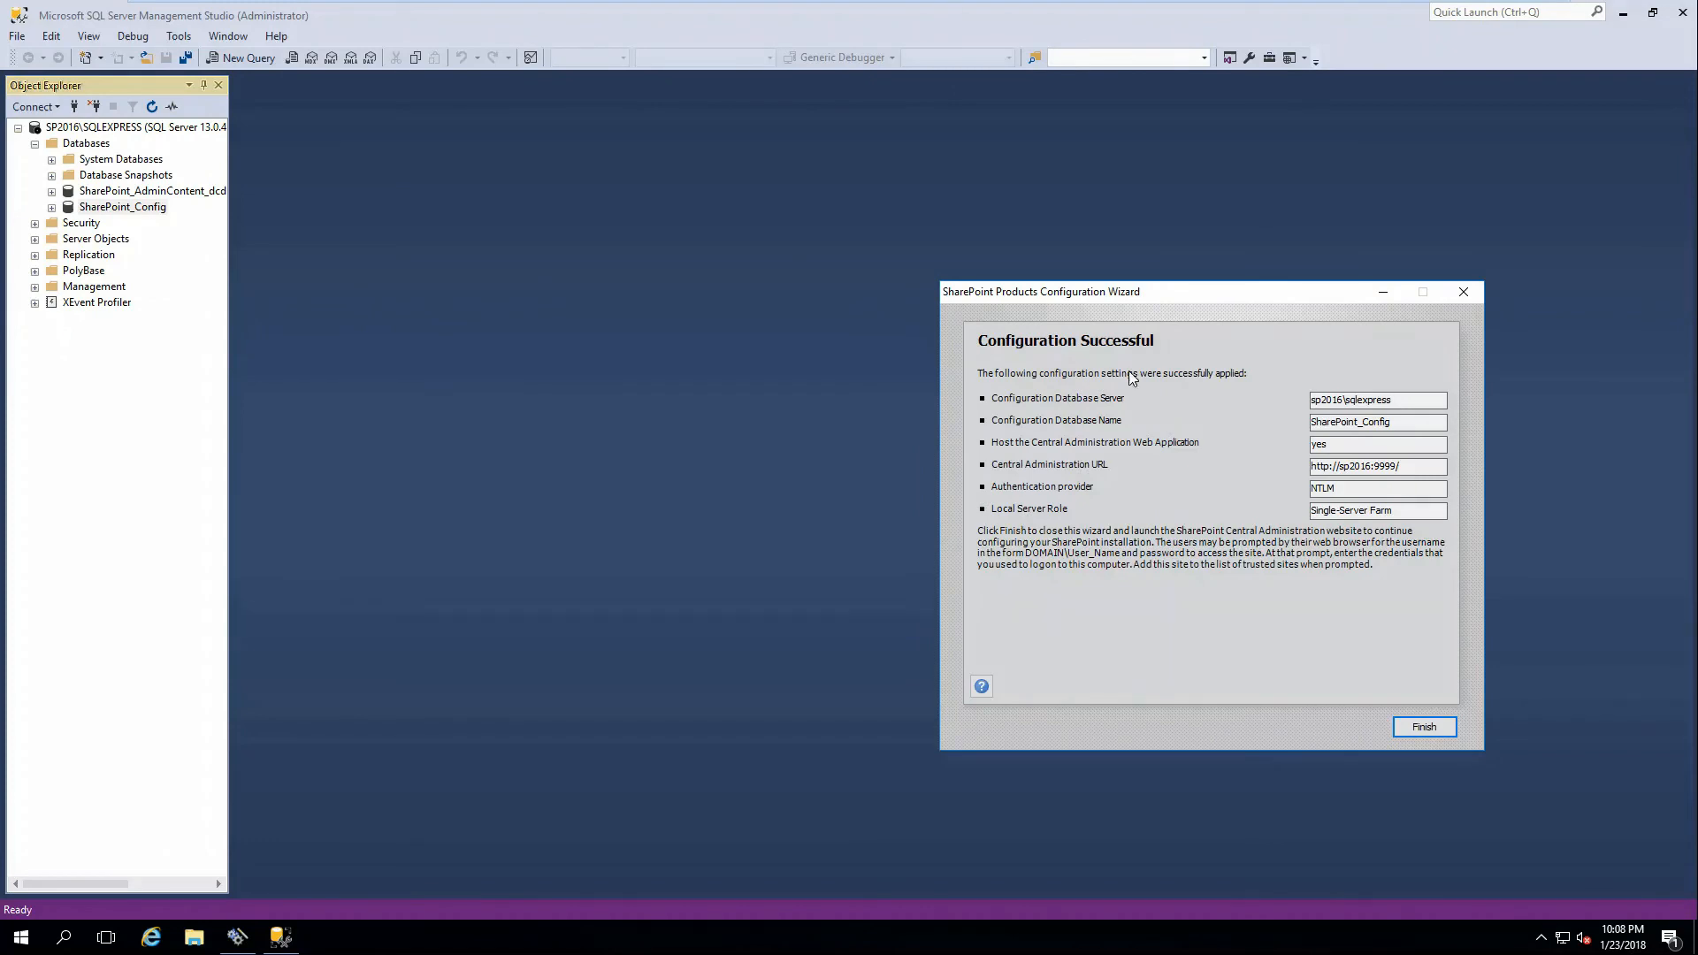
click(1424, 728)
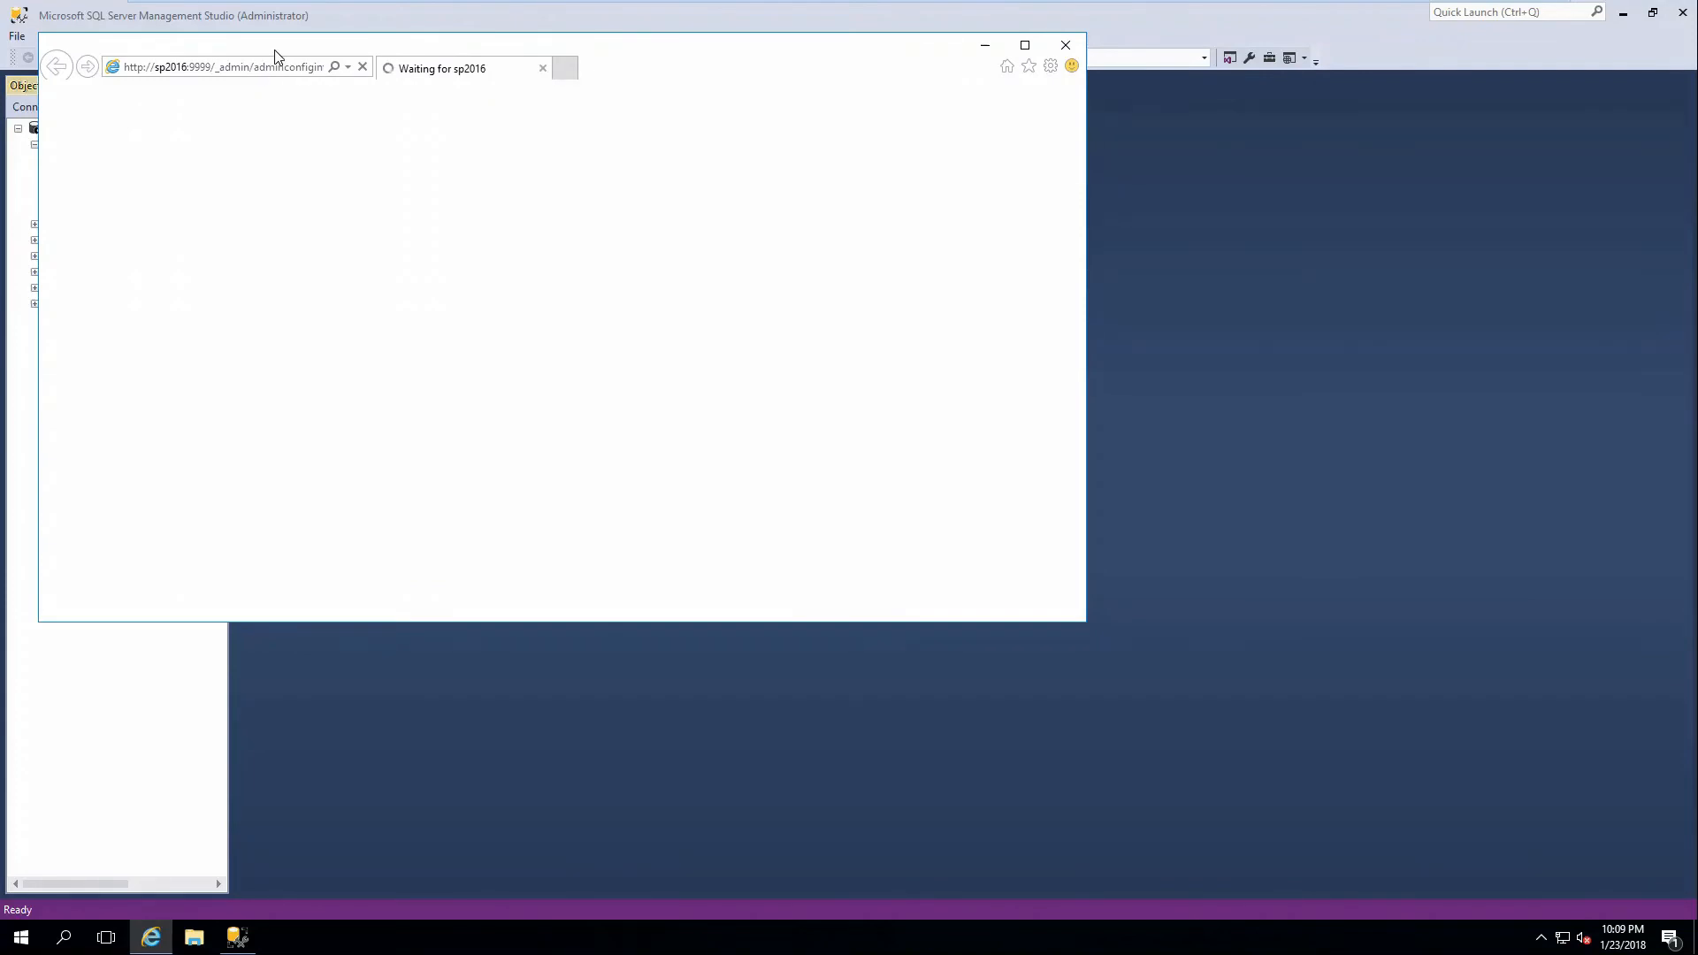
drag(275, 52, 630, 144)
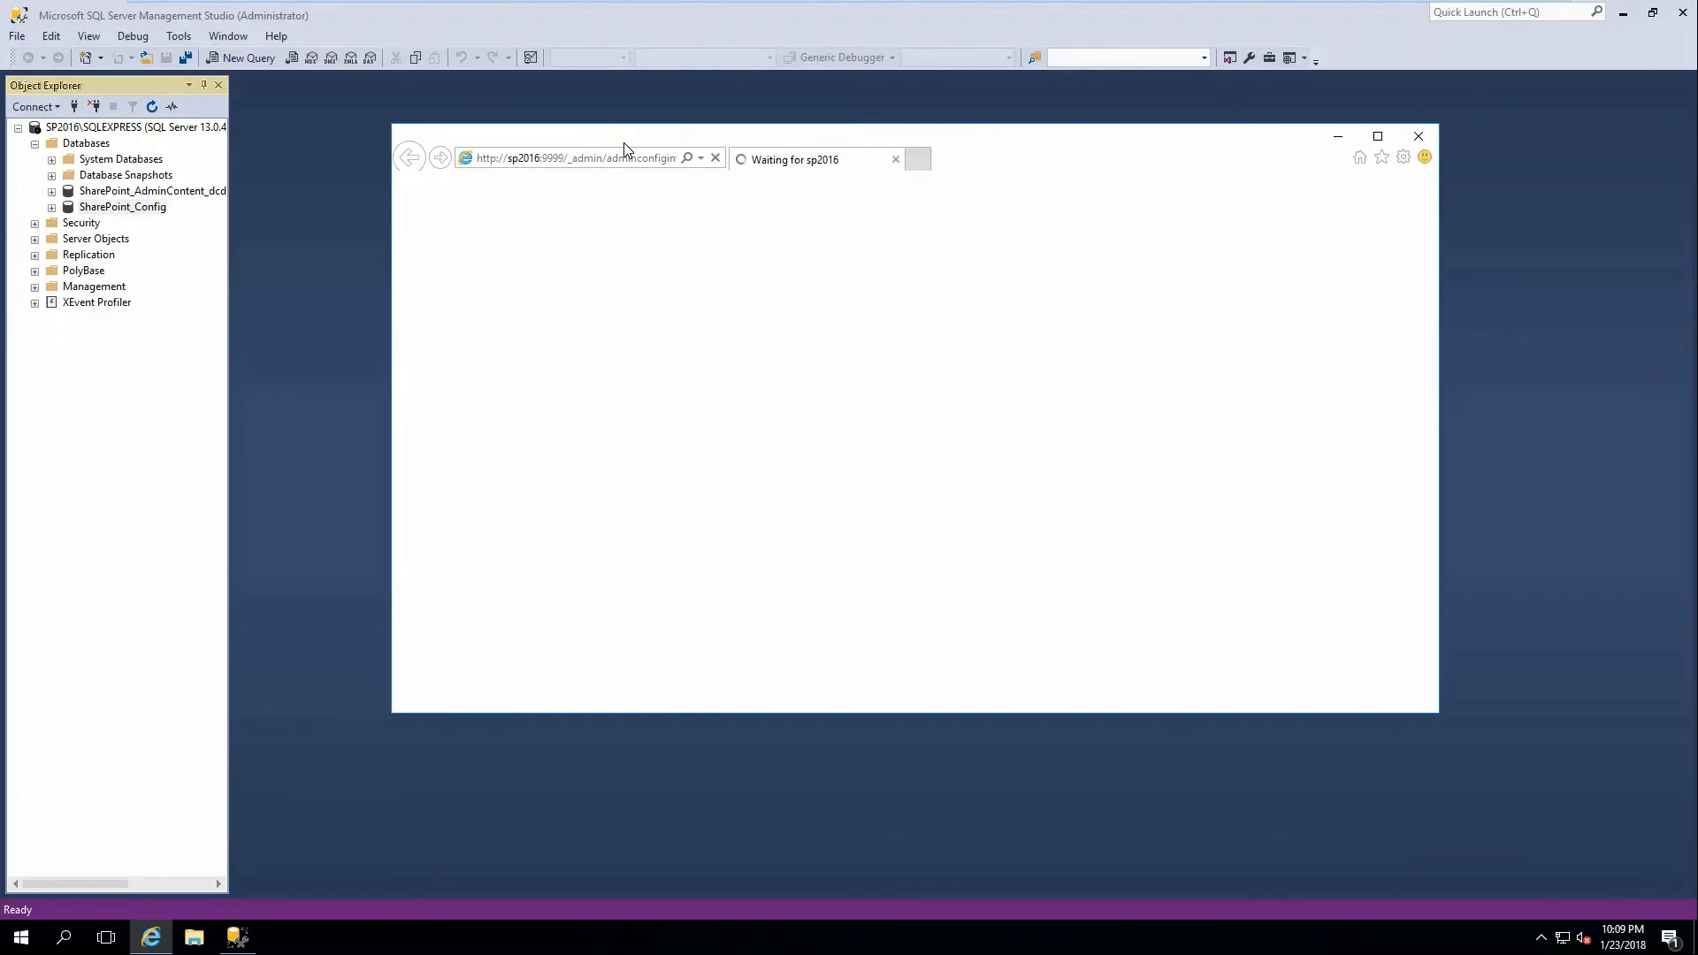
Launch Task Manager, decline the improvement program, cancel the farm configuration wizard, and maximize the browser.
right_click(315, 942)
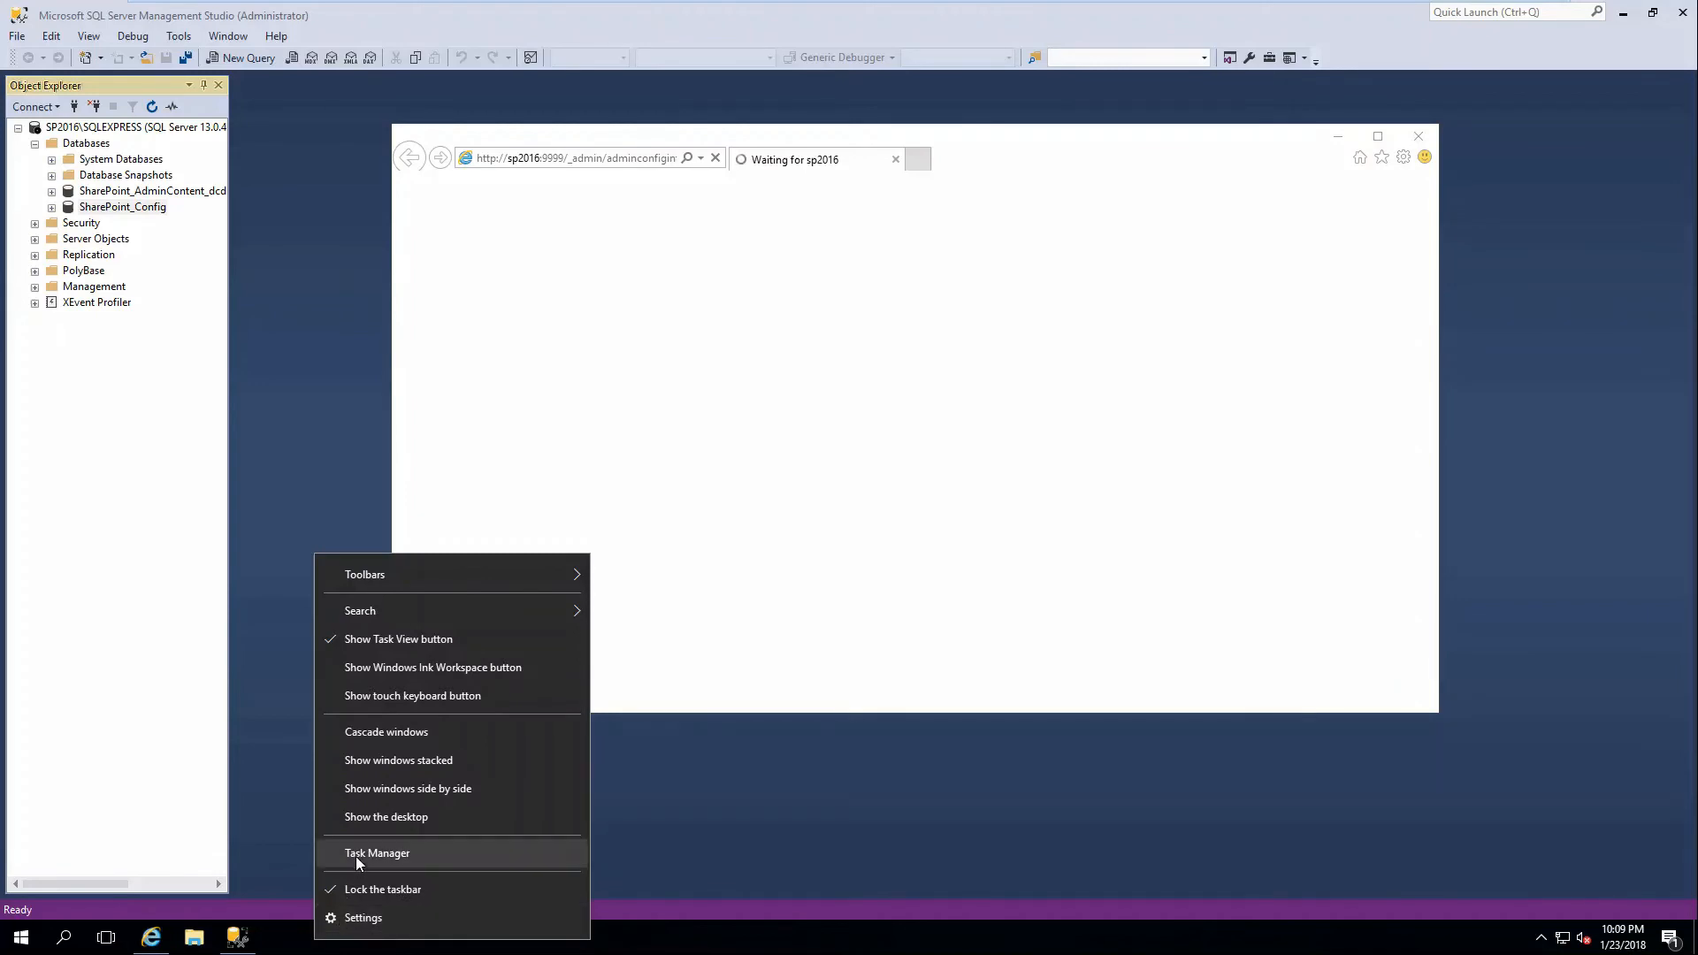
click(356, 856)
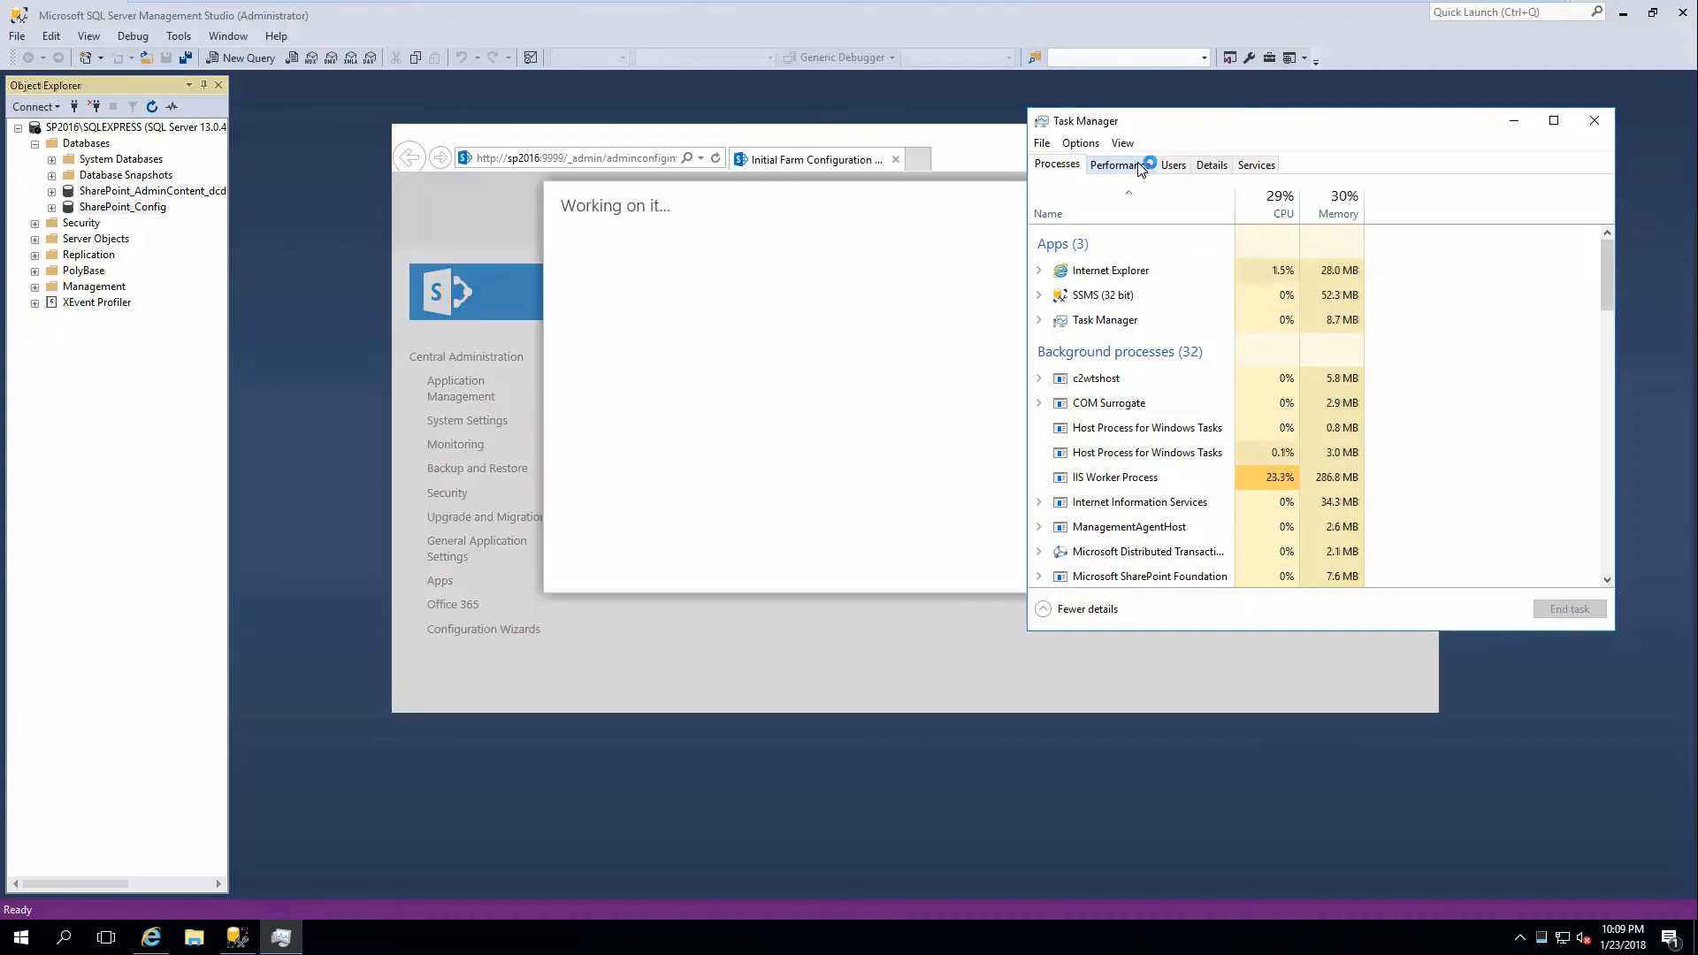
click(847, 148)
click(849, 307)
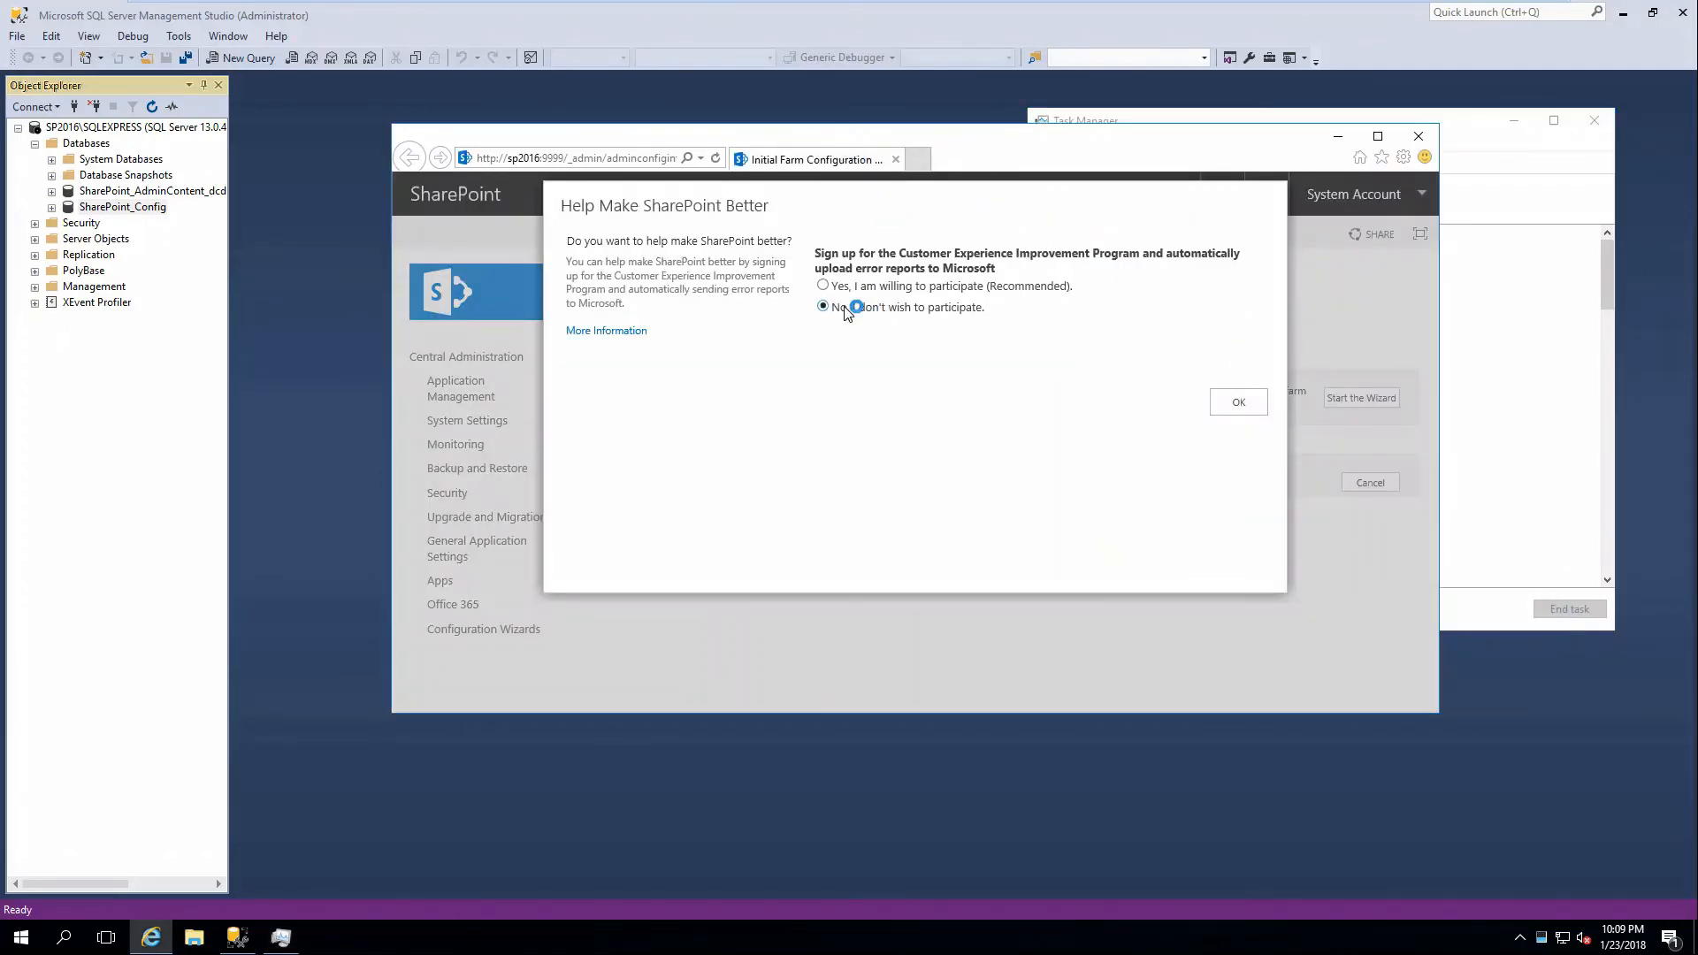
click(1238, 403)
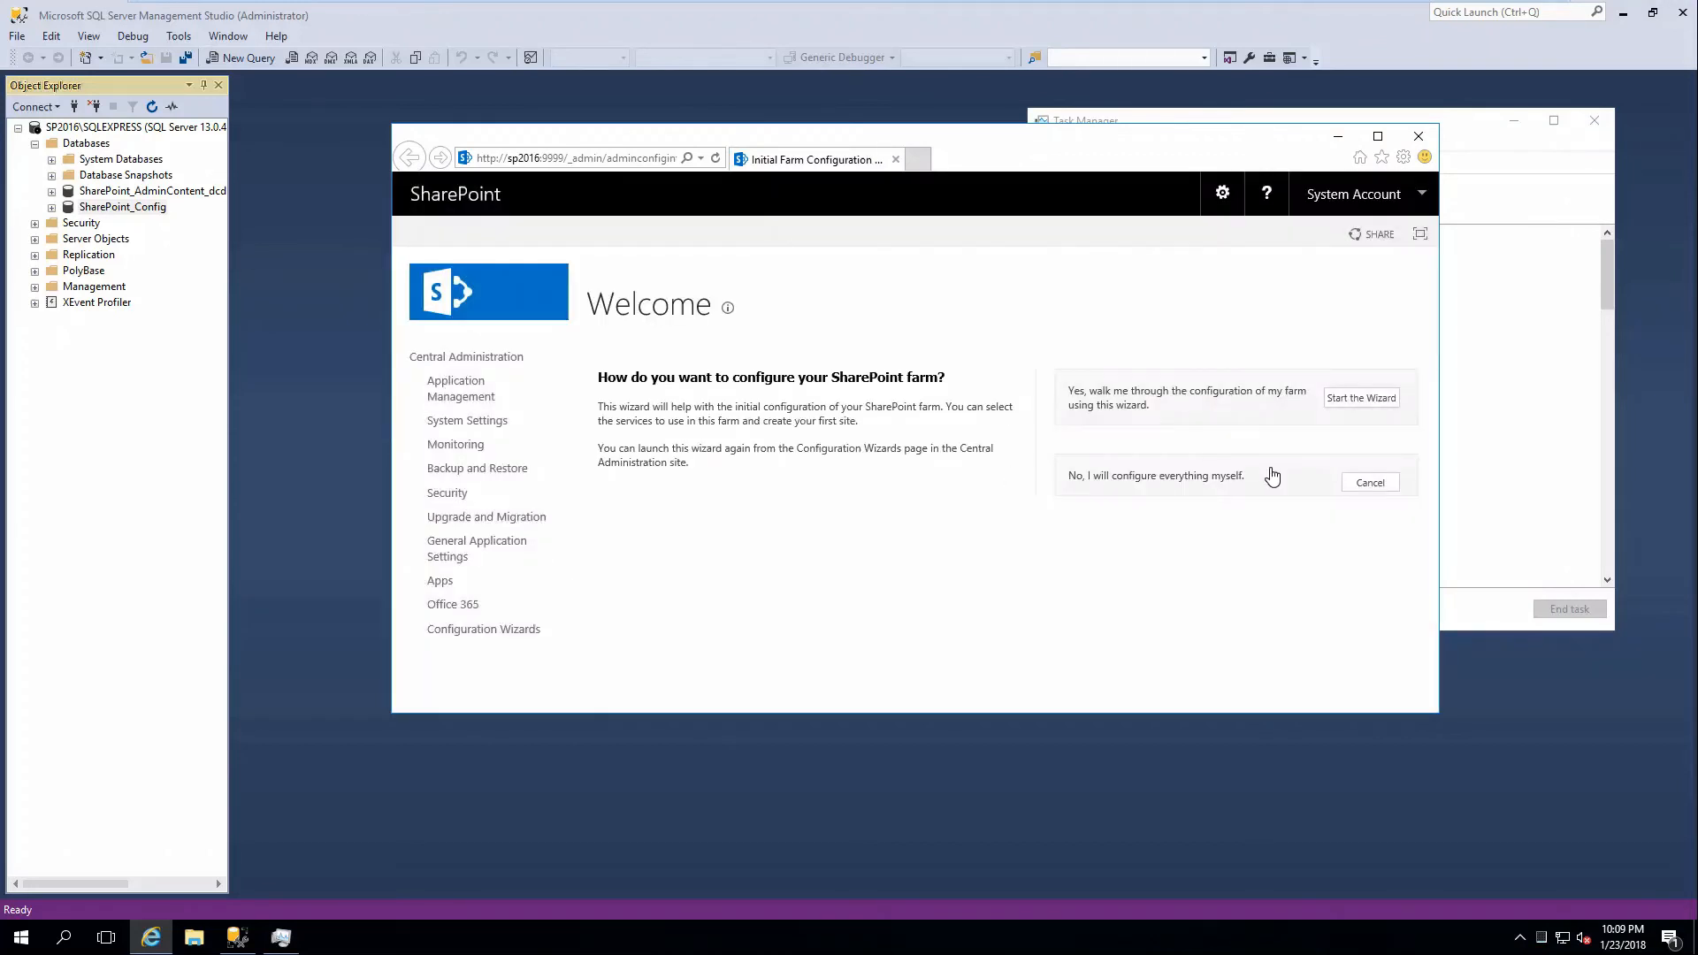
click(1368, 486)
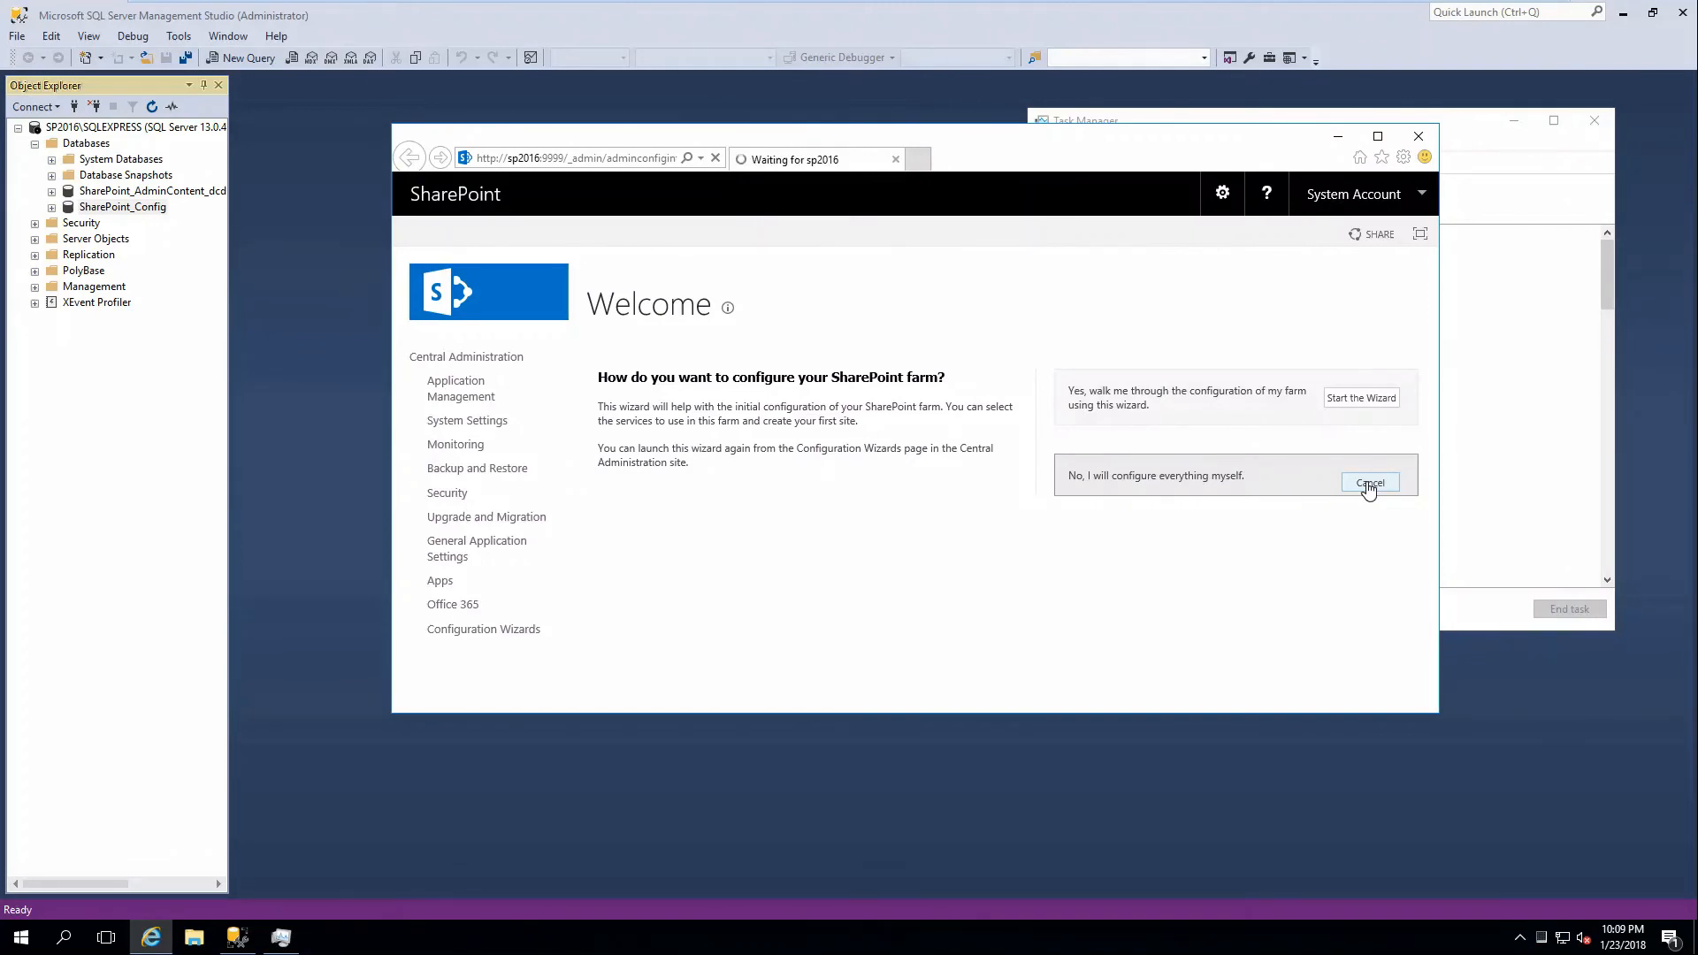
click(1378, 135)
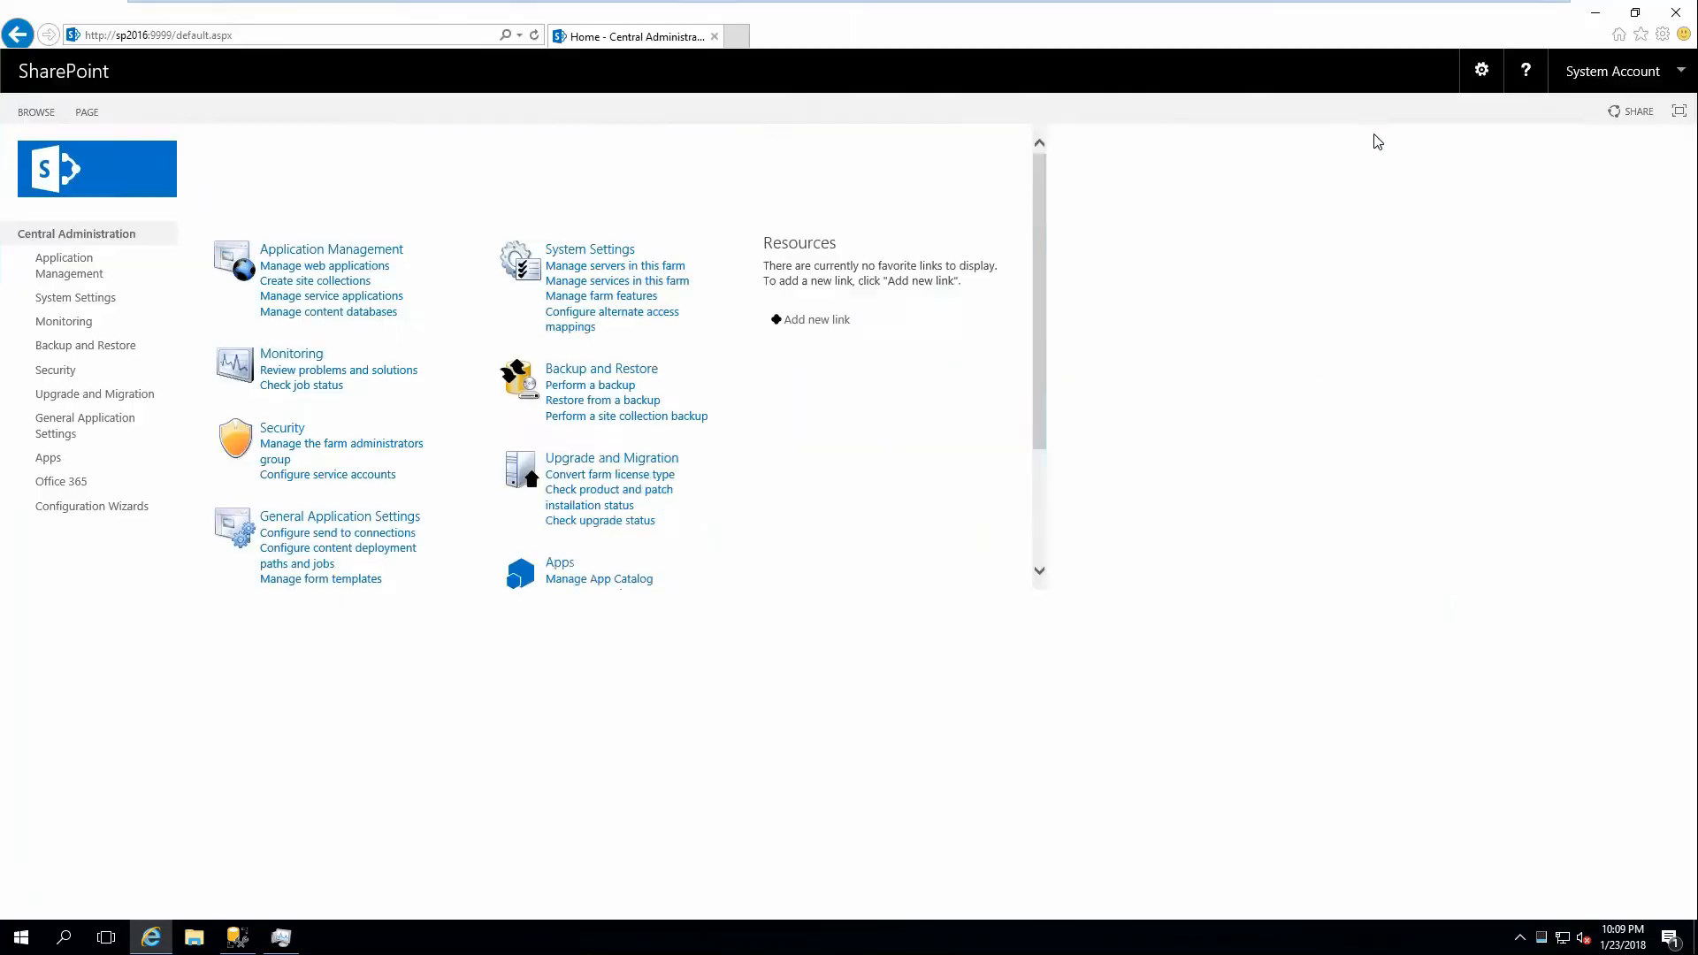
Start a new web application from Manage web applications and scroll down its form.
click(273, 268)
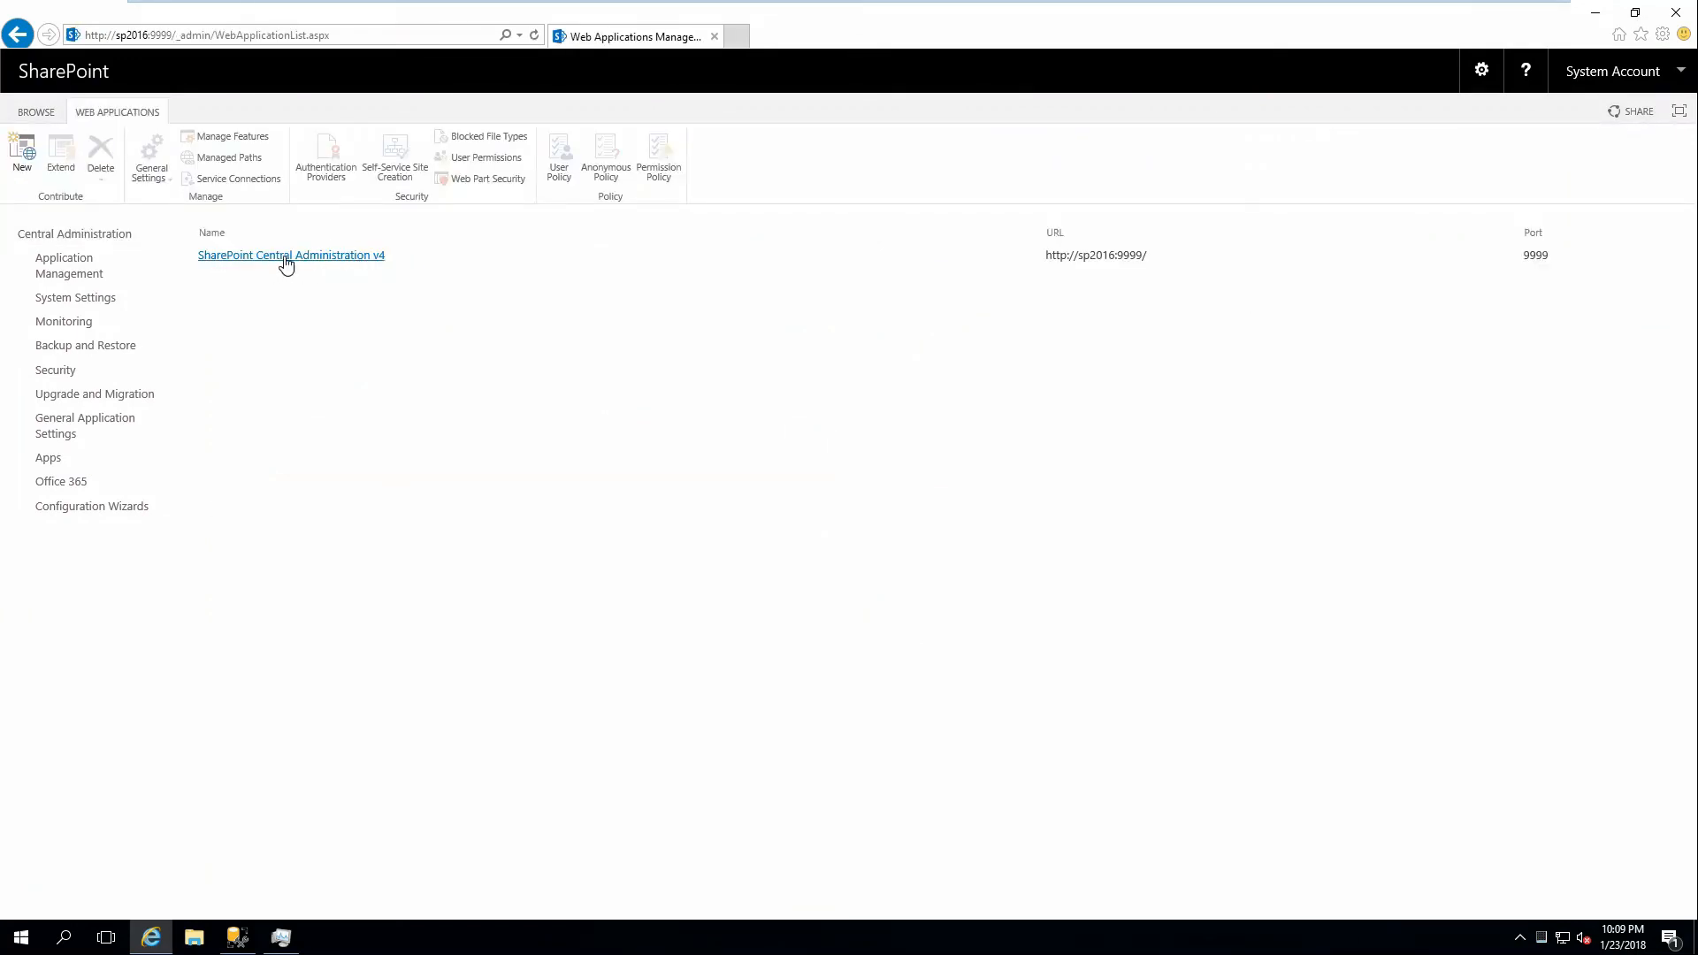
click(24, 159)
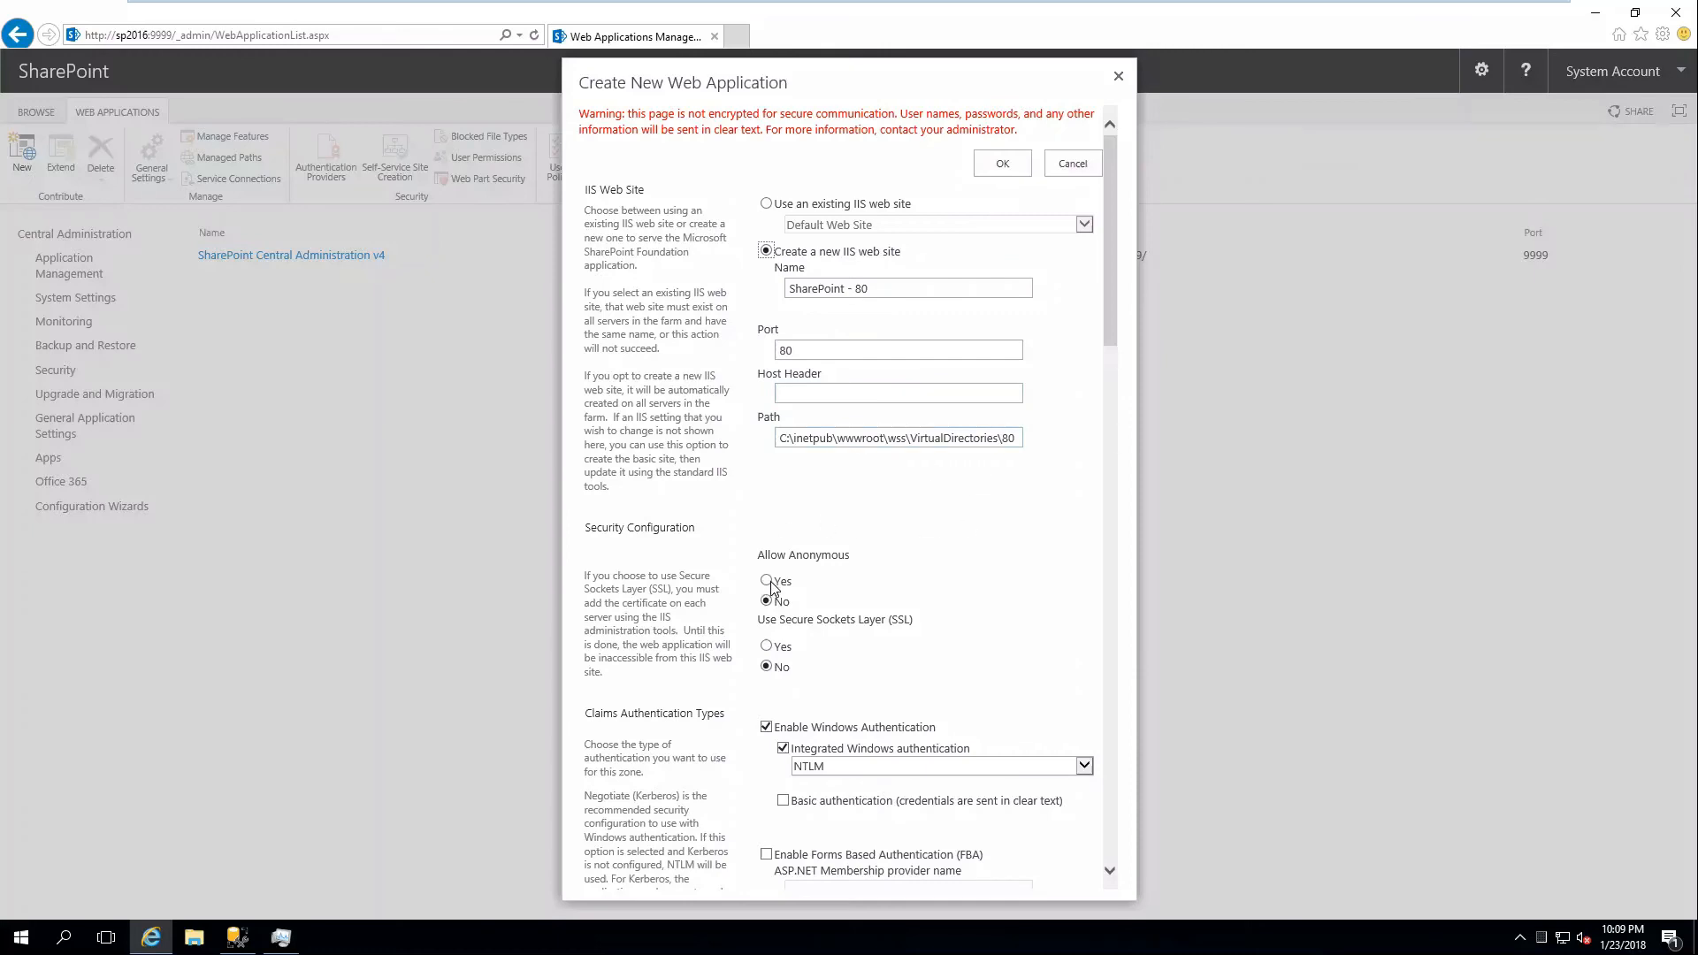
scroll(740, 594, down, 4)
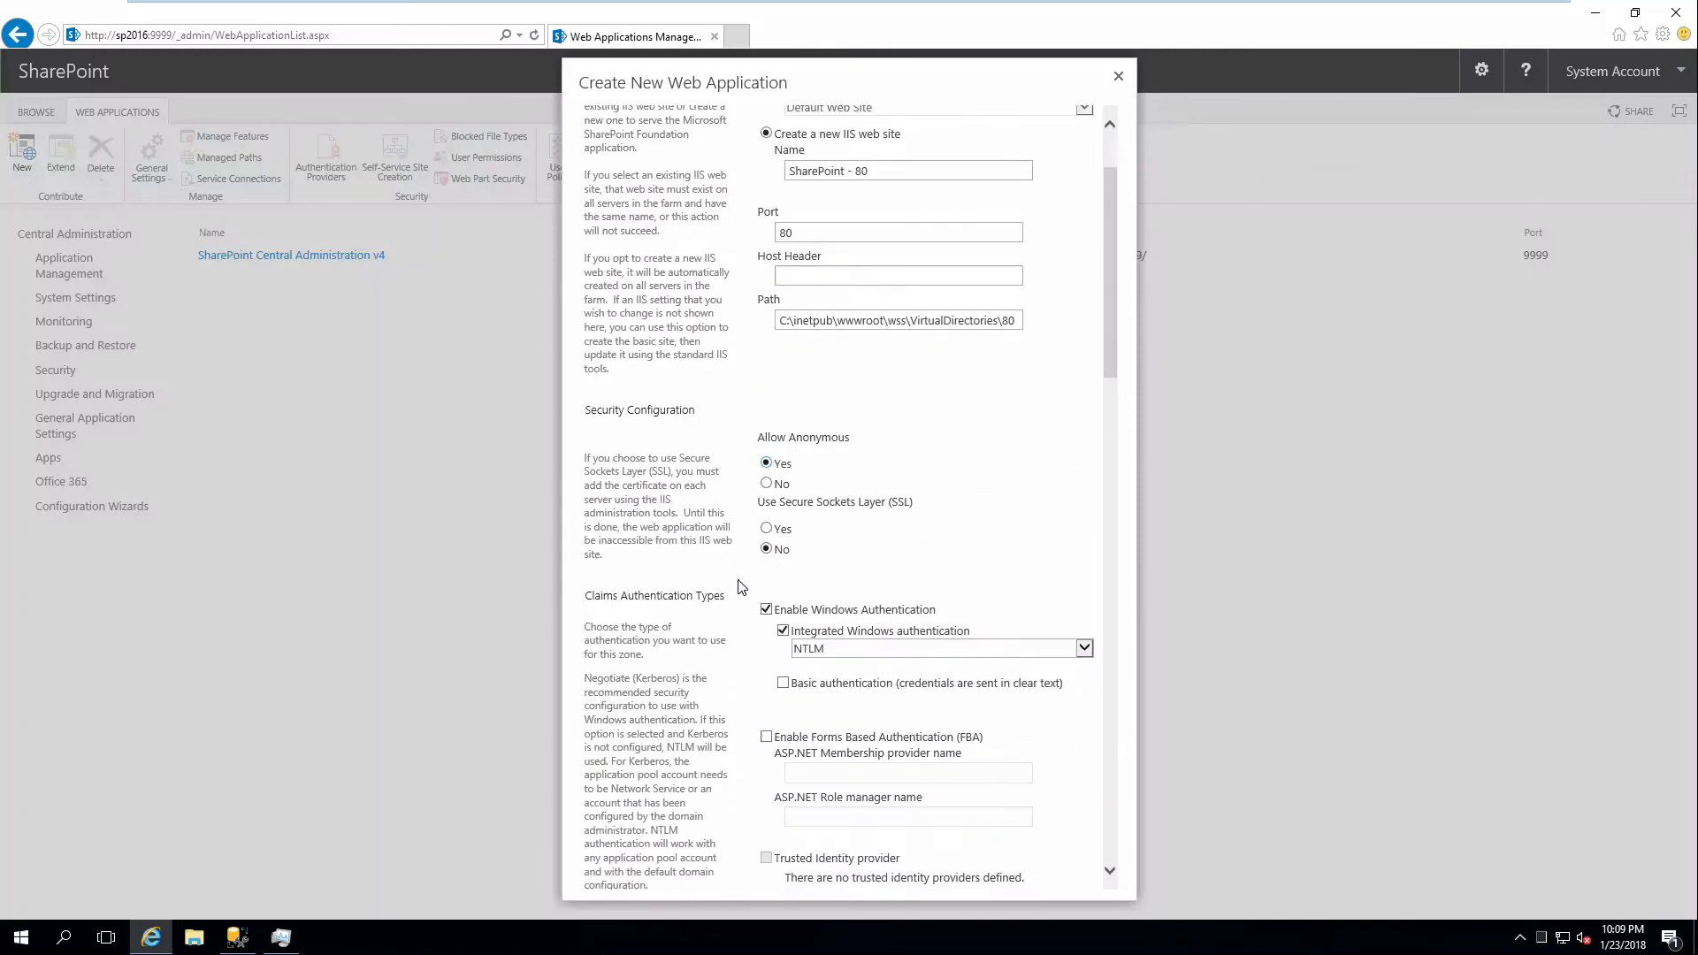
scroll(741, 528, down, 6)
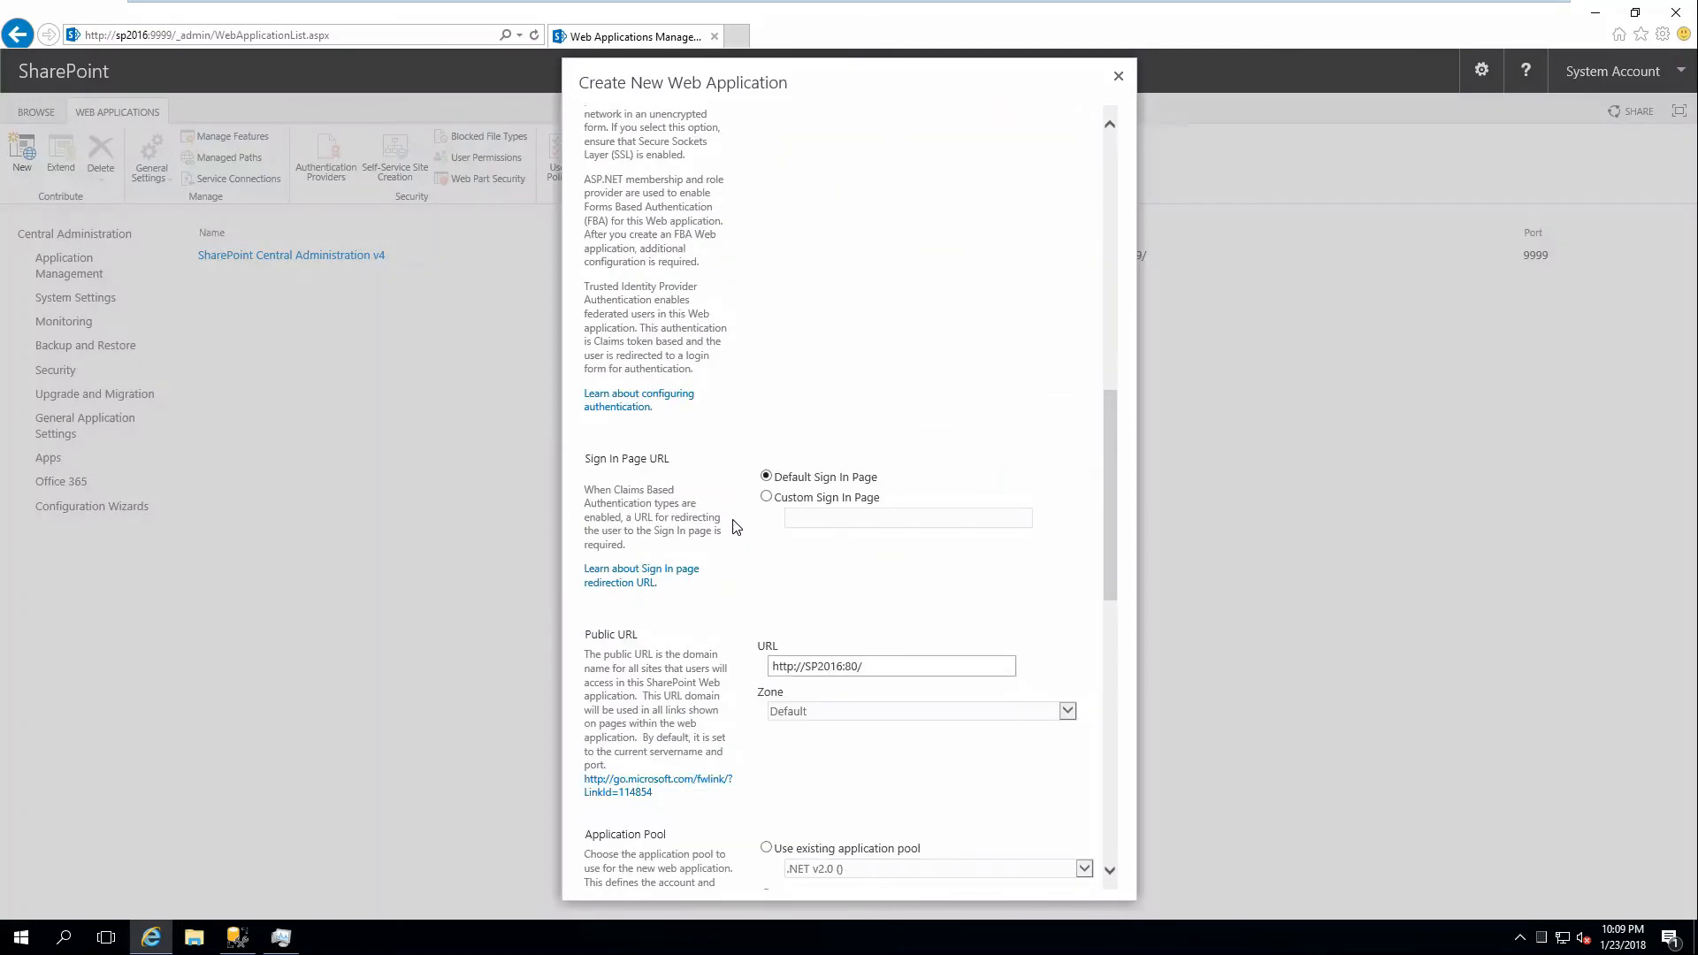
scroll(760, 517, down, 5)
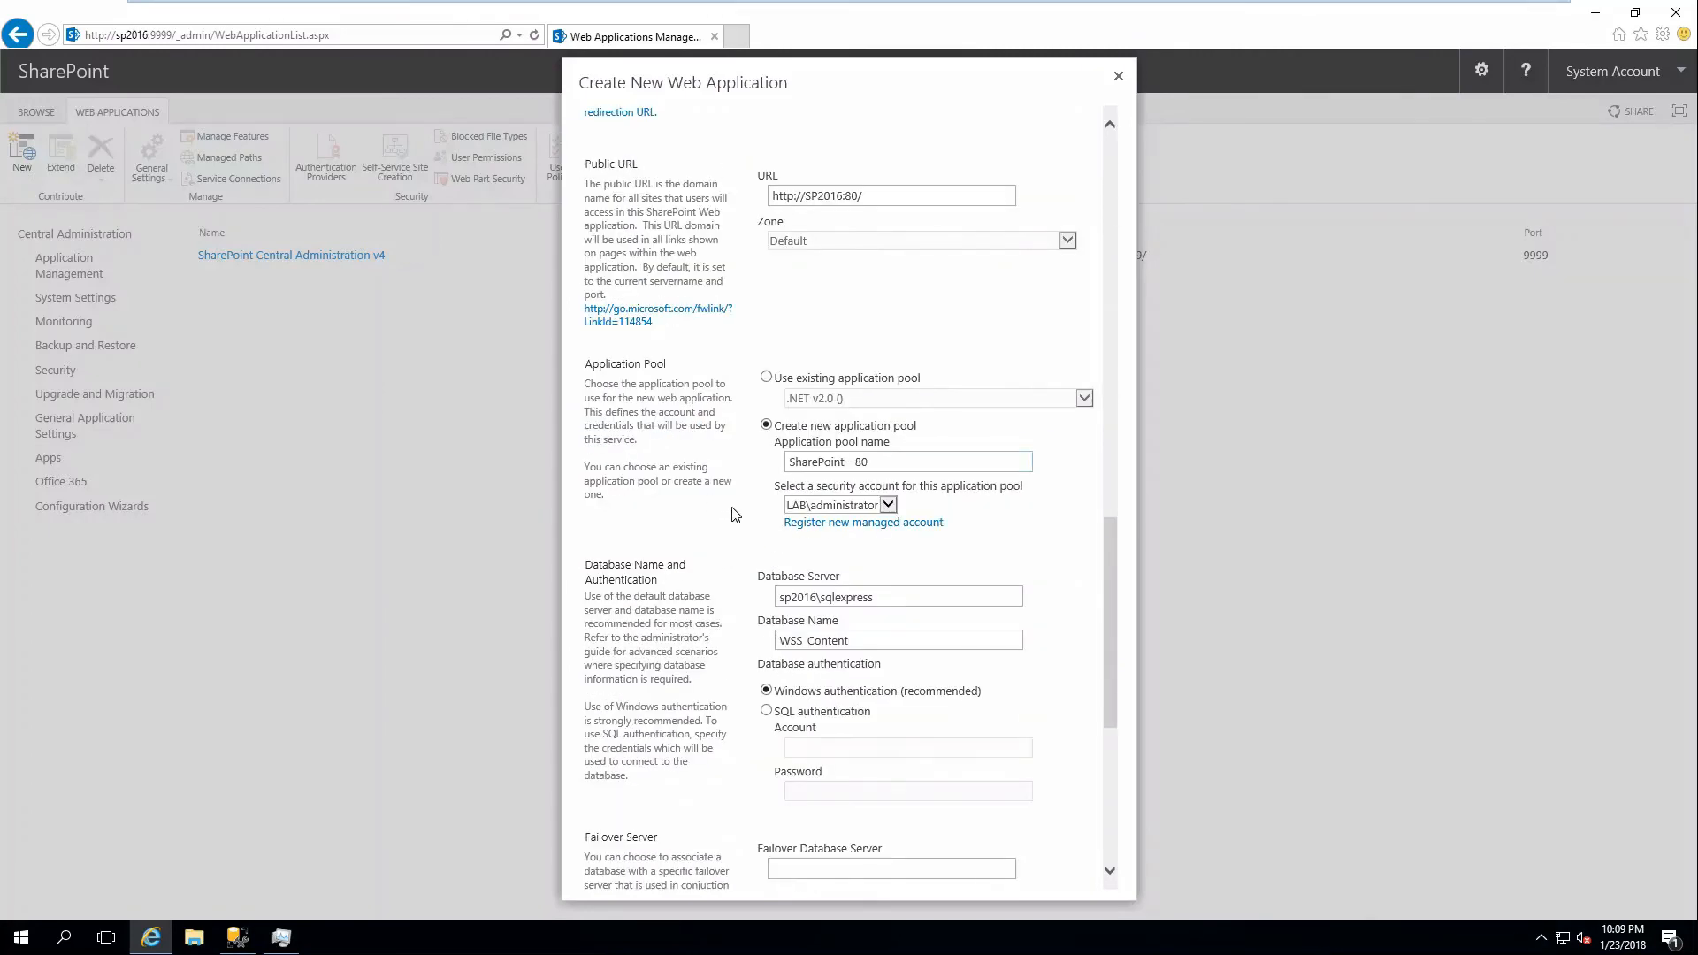
scroll(734, 515, down, 1)
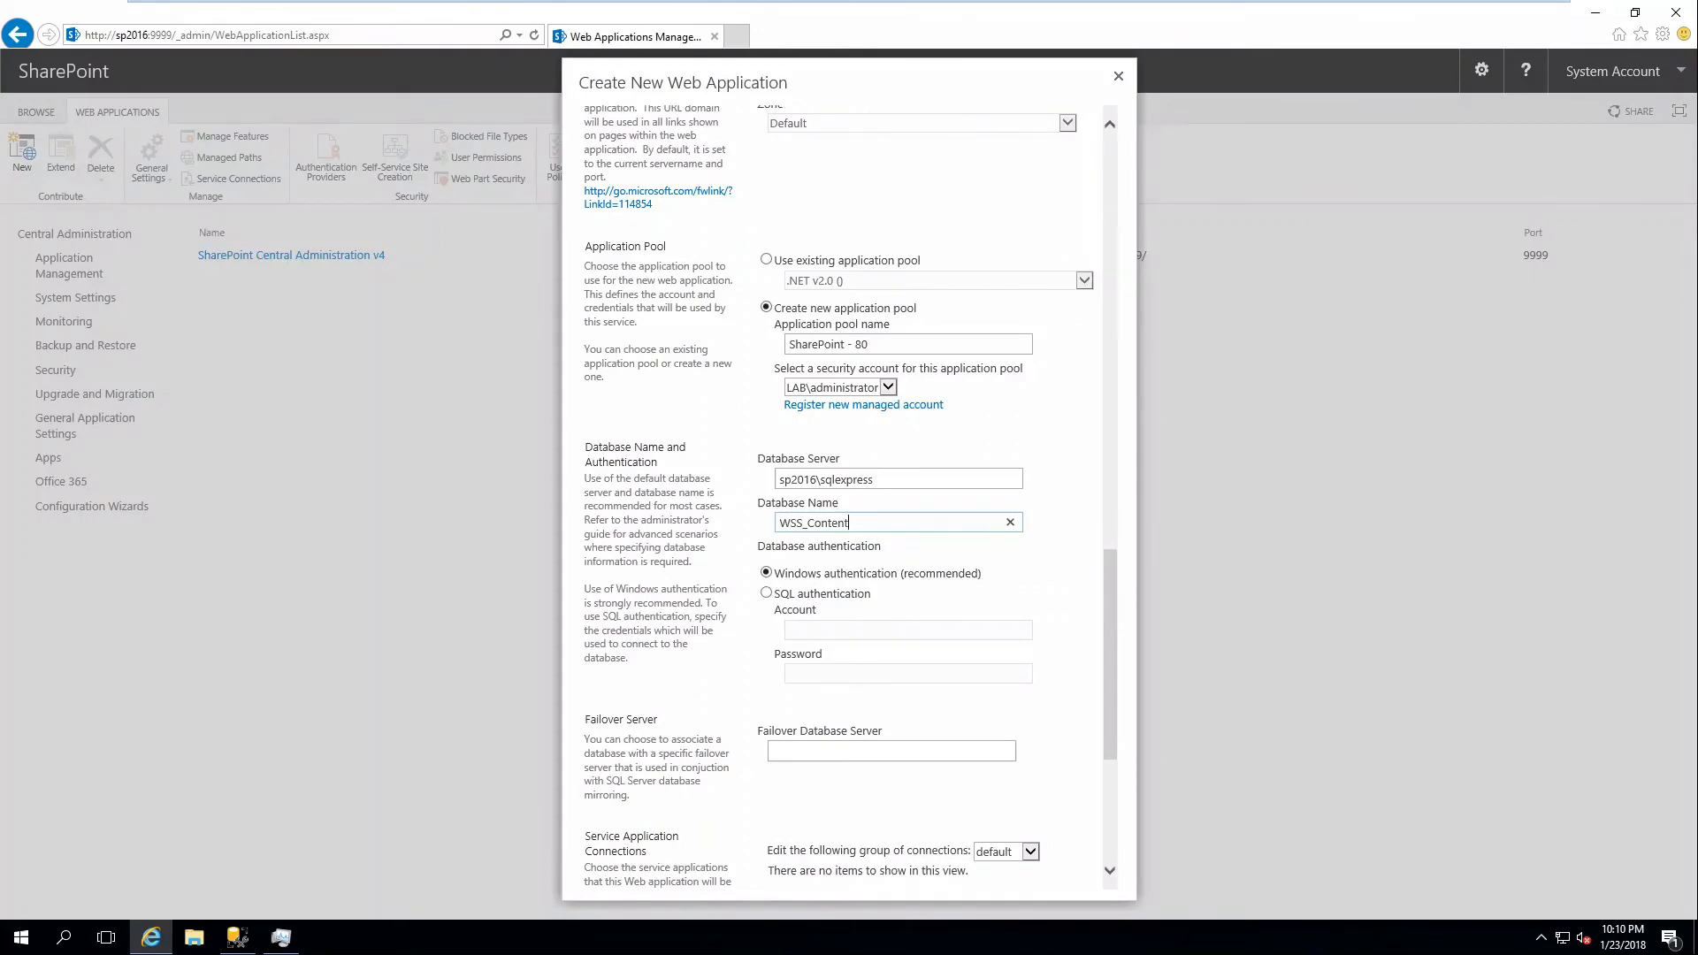
Set the content database name to WSS_Content_Intranet.
click(856, 523)
text(tranet)
scroll(880, 420, up, 10)
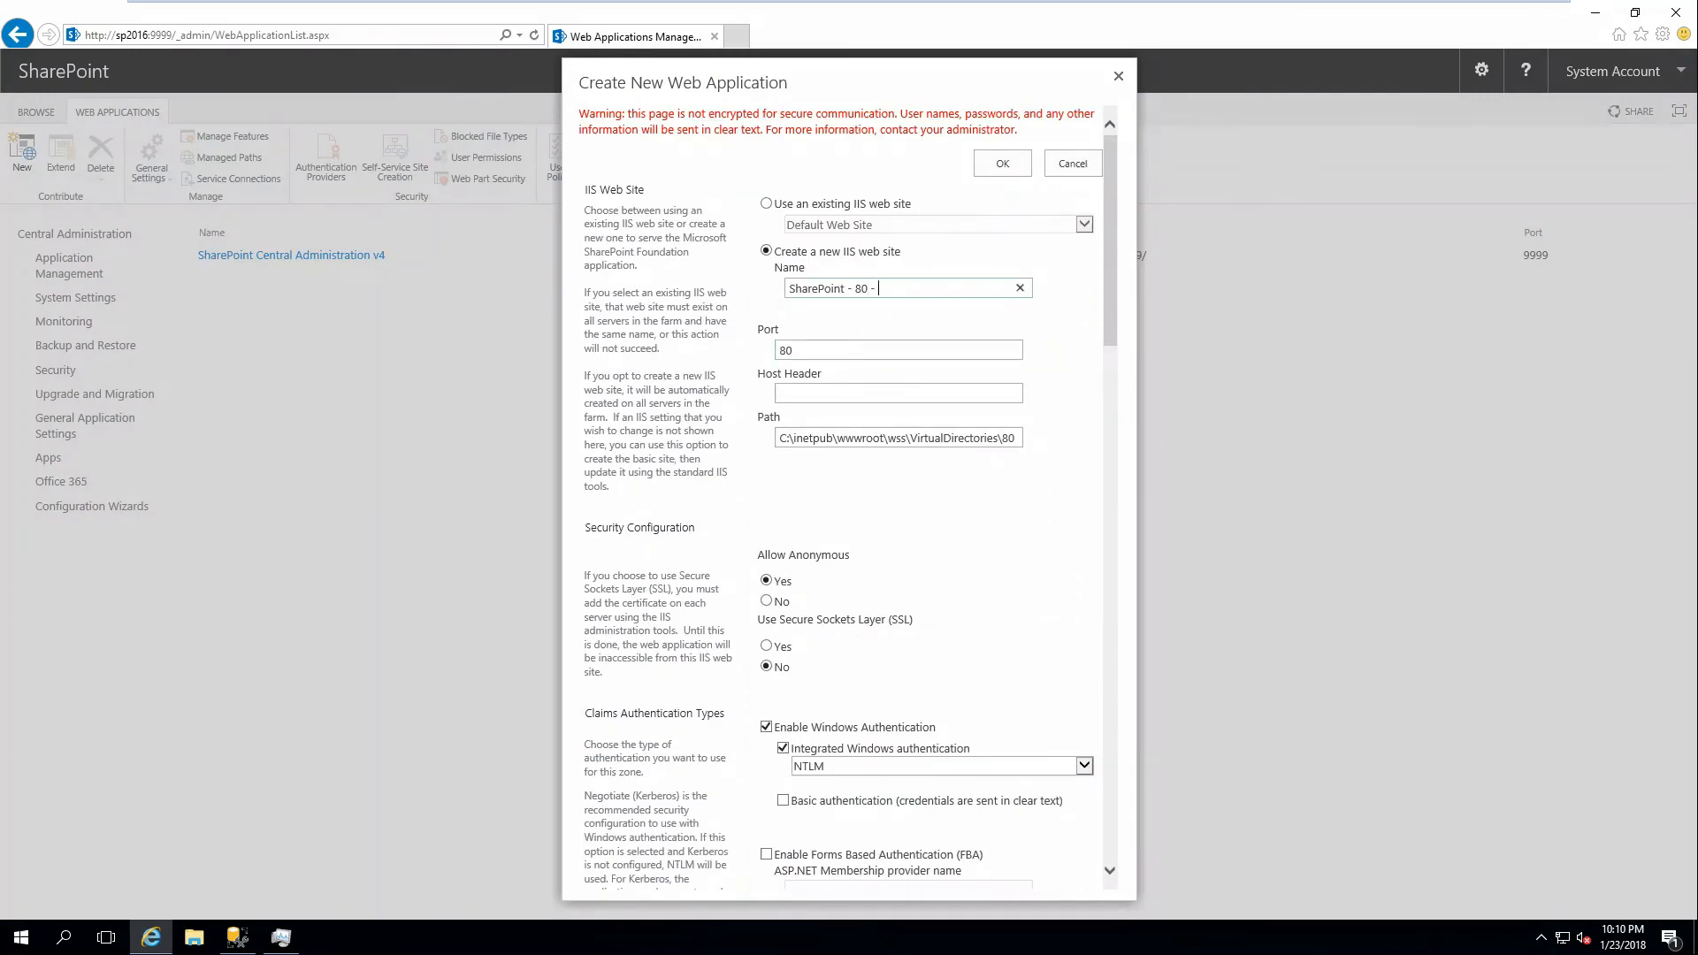
scroll(914, 337, down, 10)
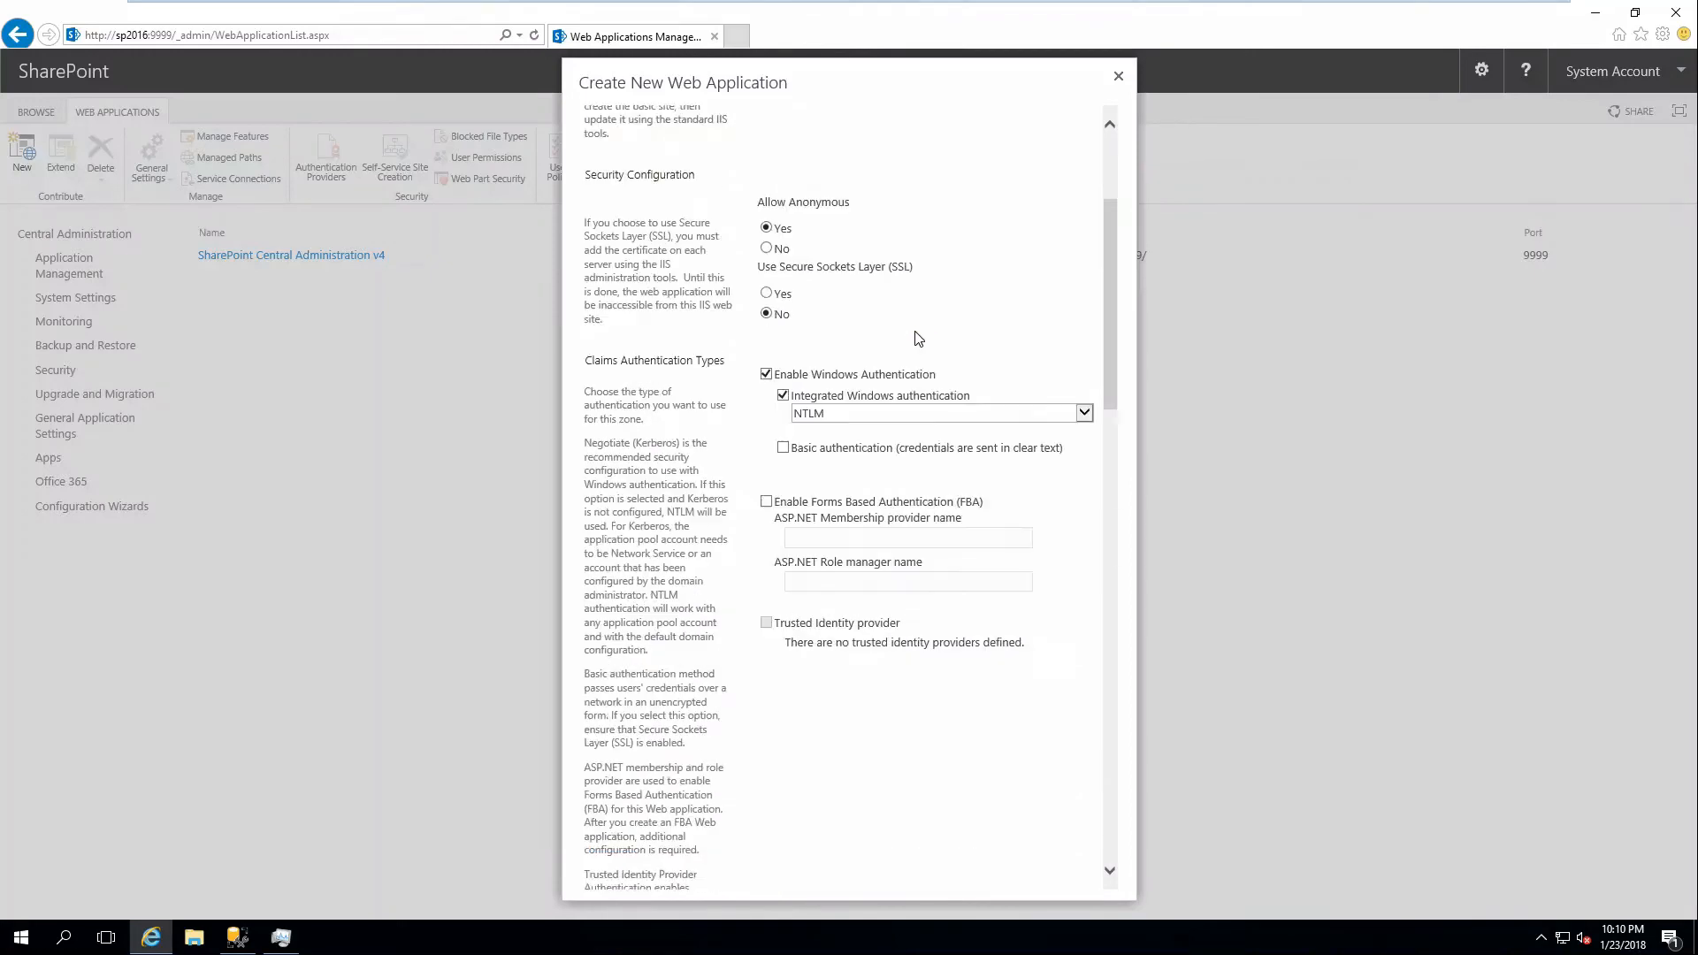
scroll(941, 386, down, 3)
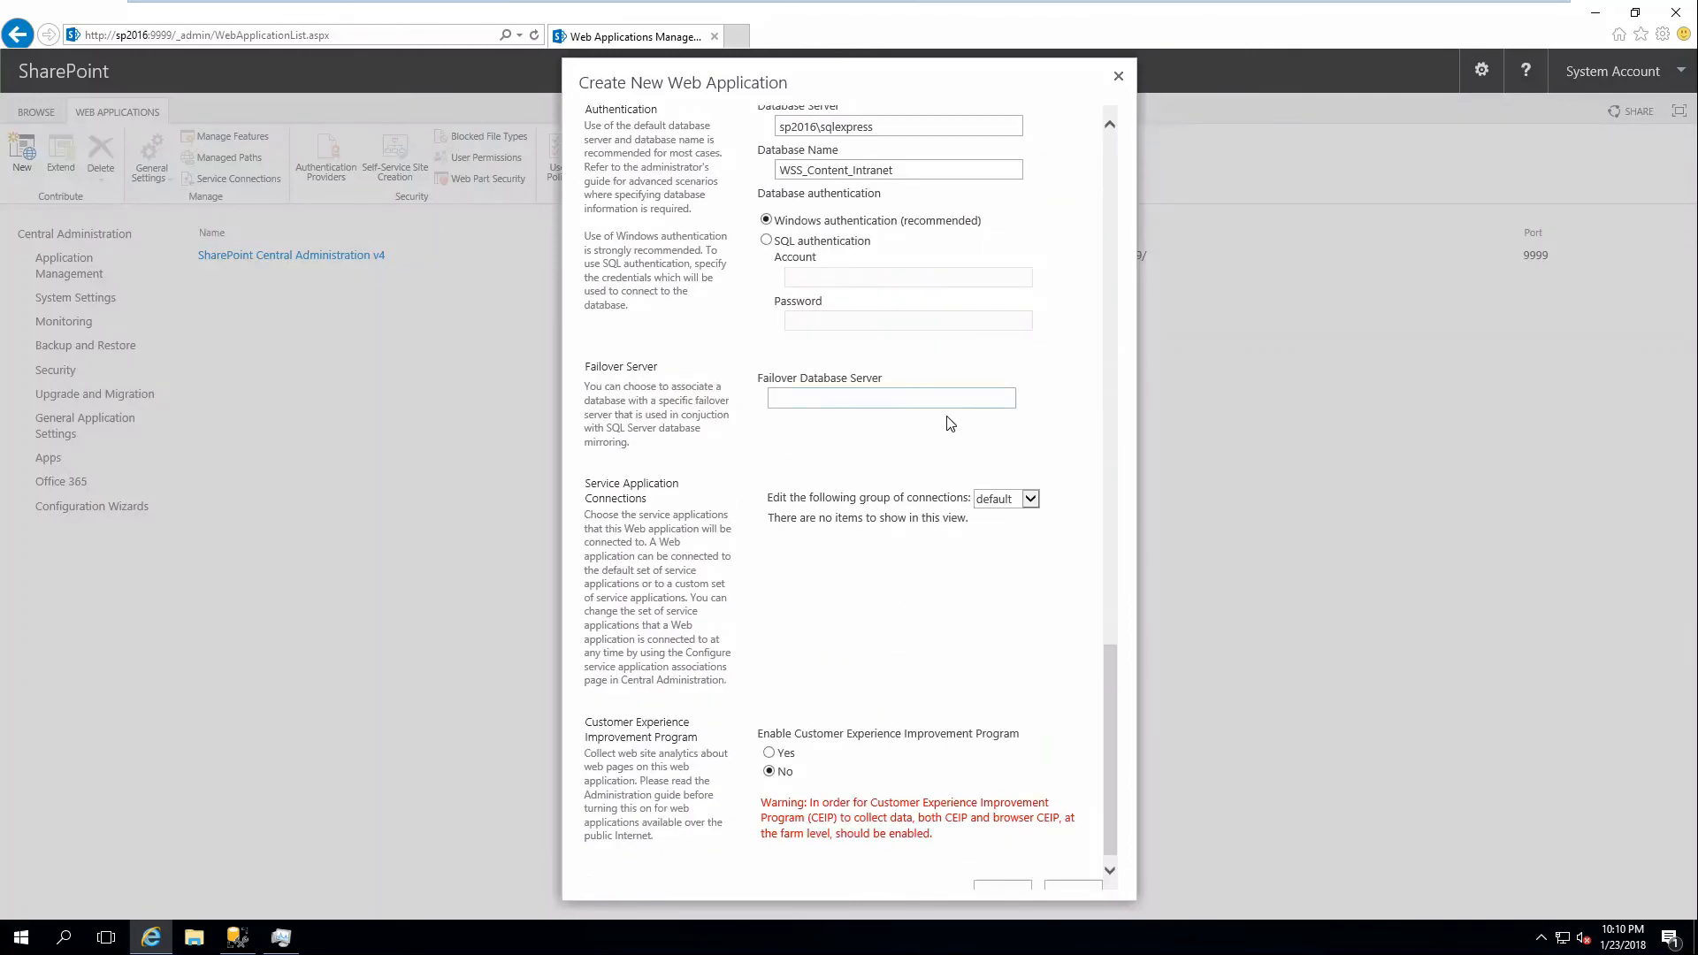
click(1002, 874)
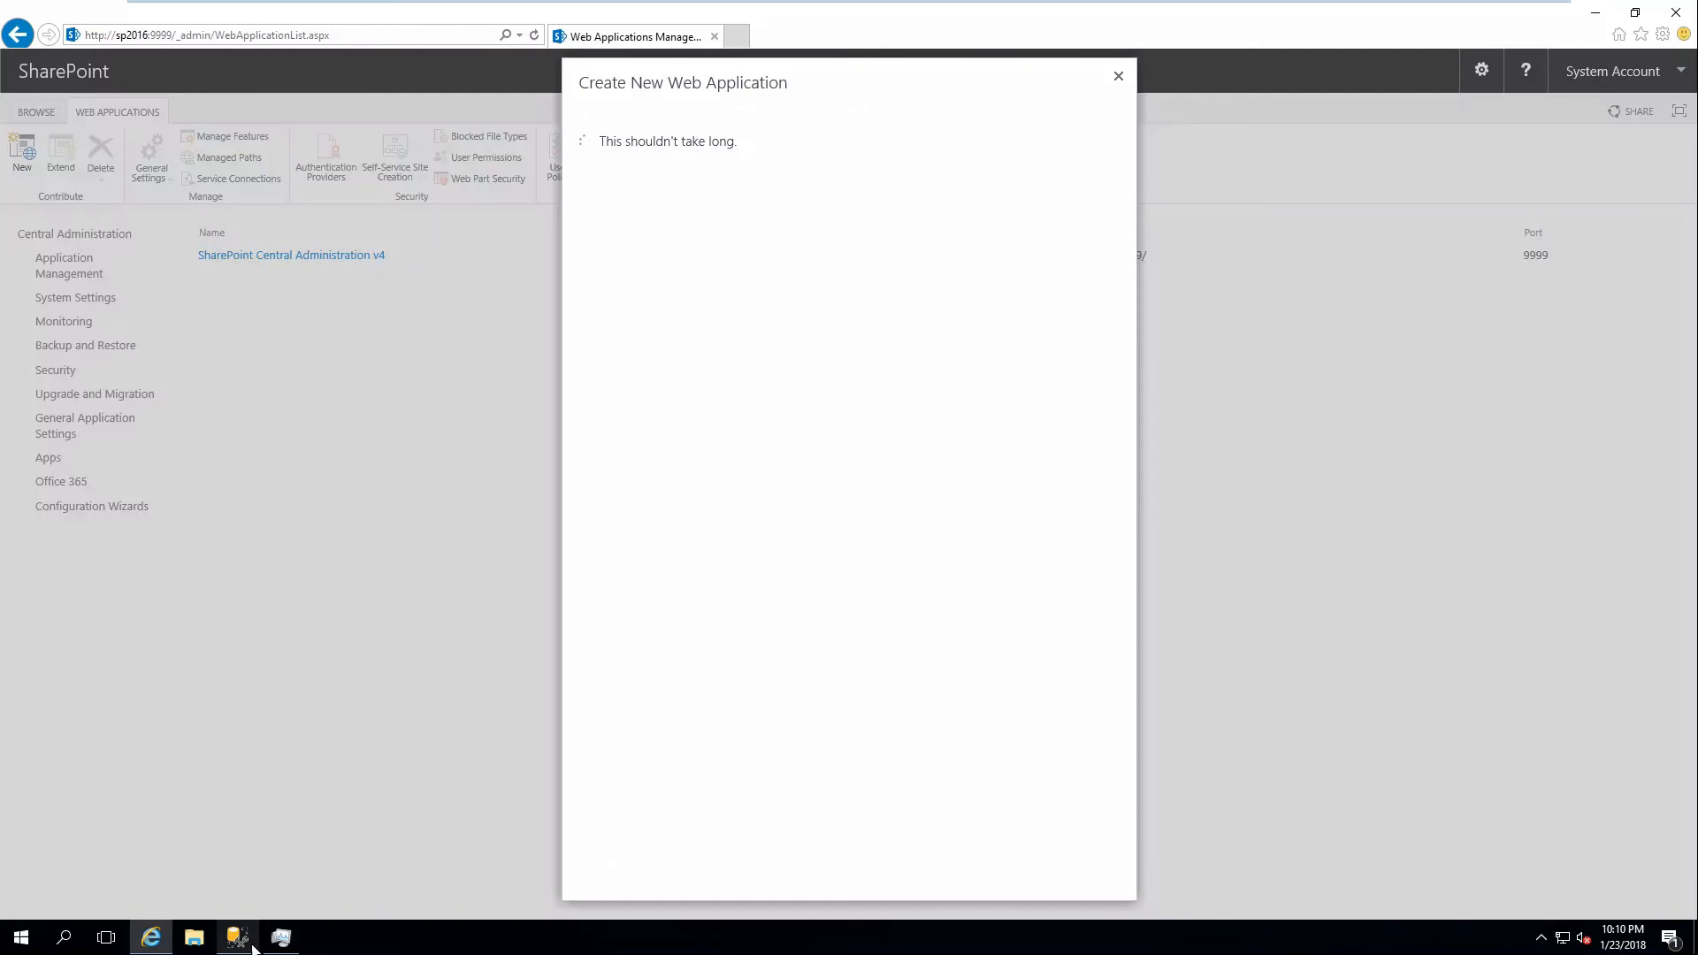
mouse_move(253, 948)
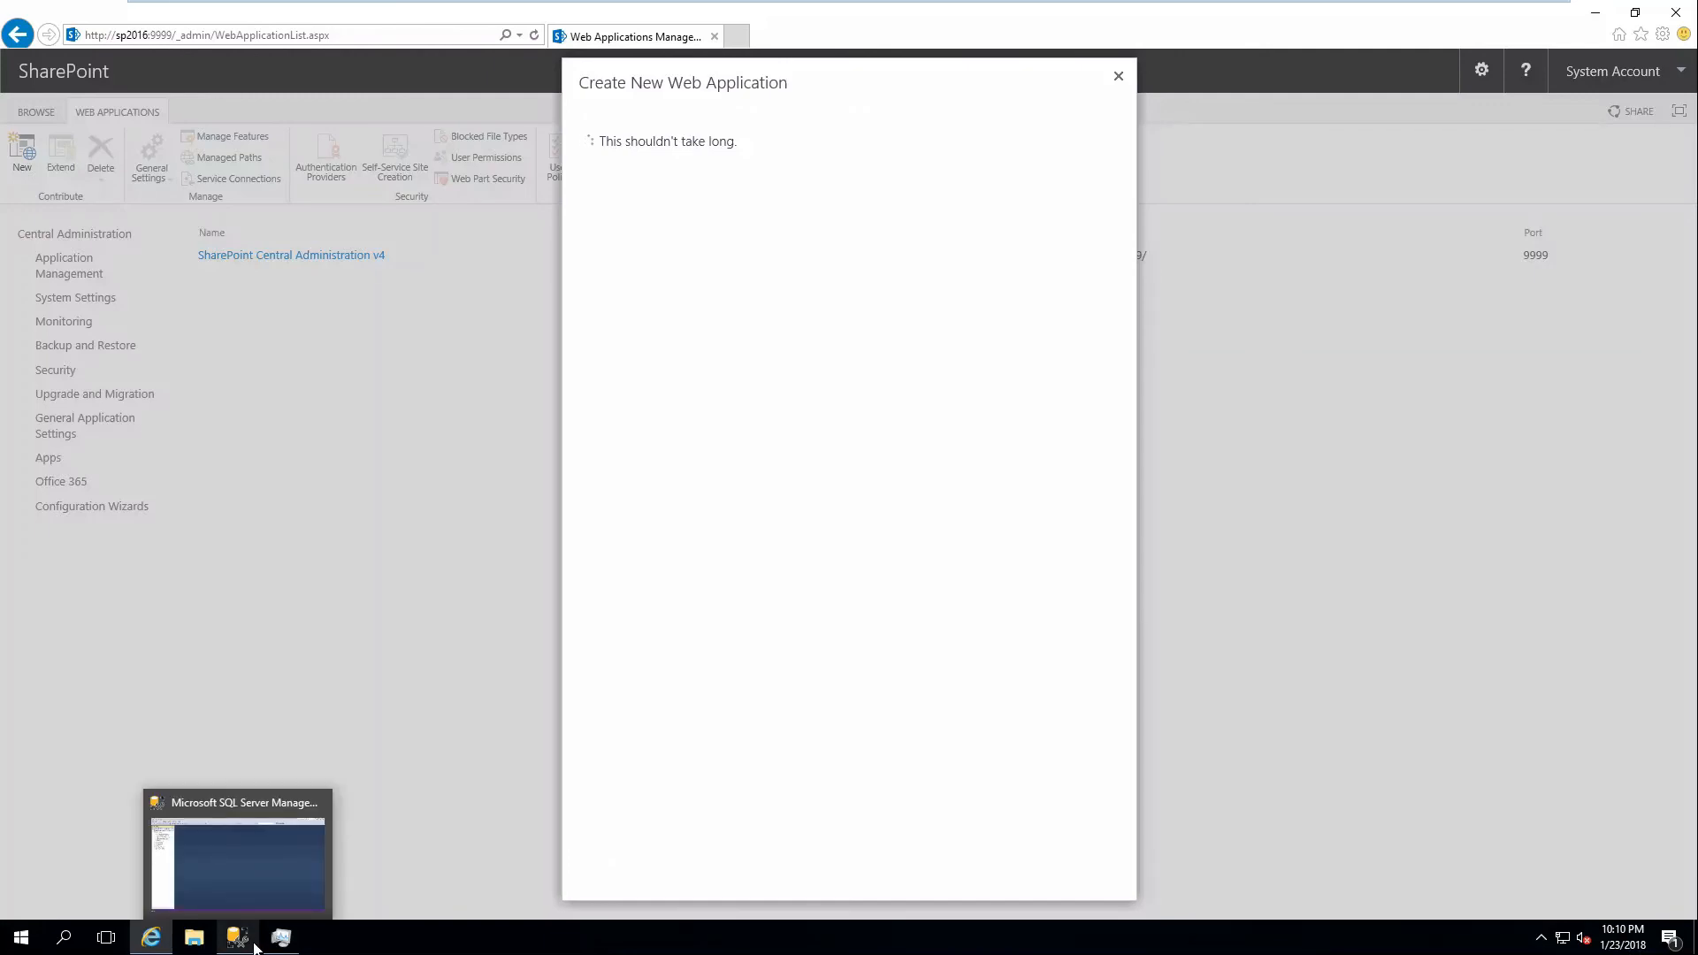
click(27, 941)
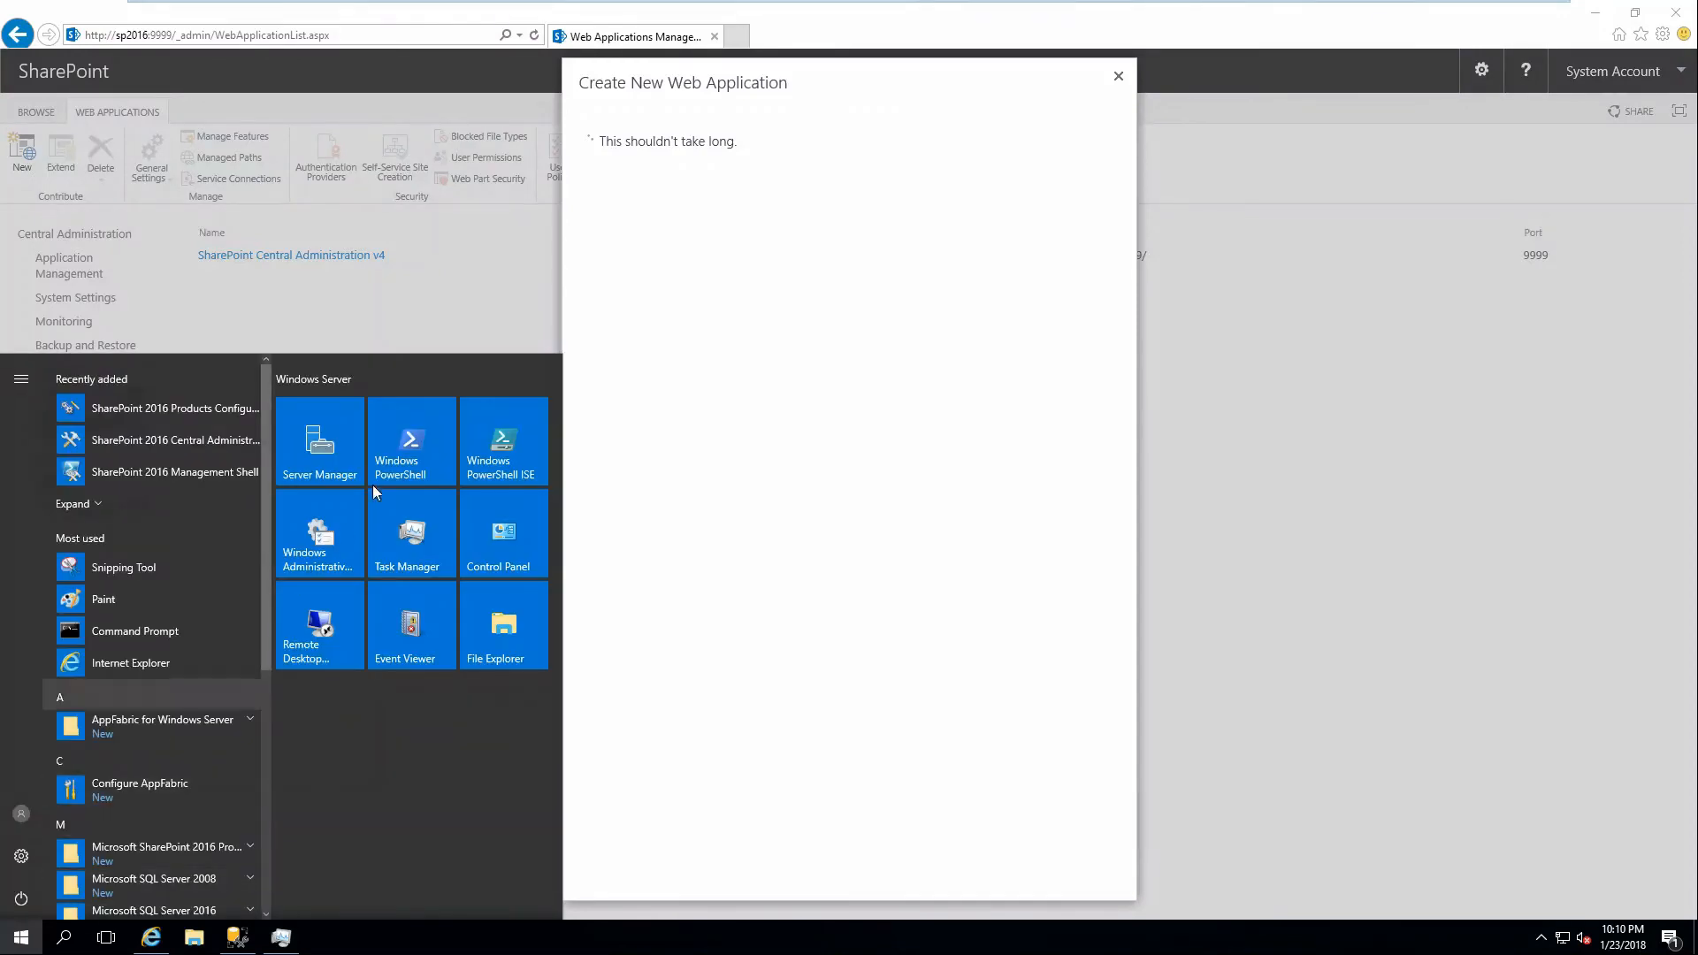
click(319, 442)
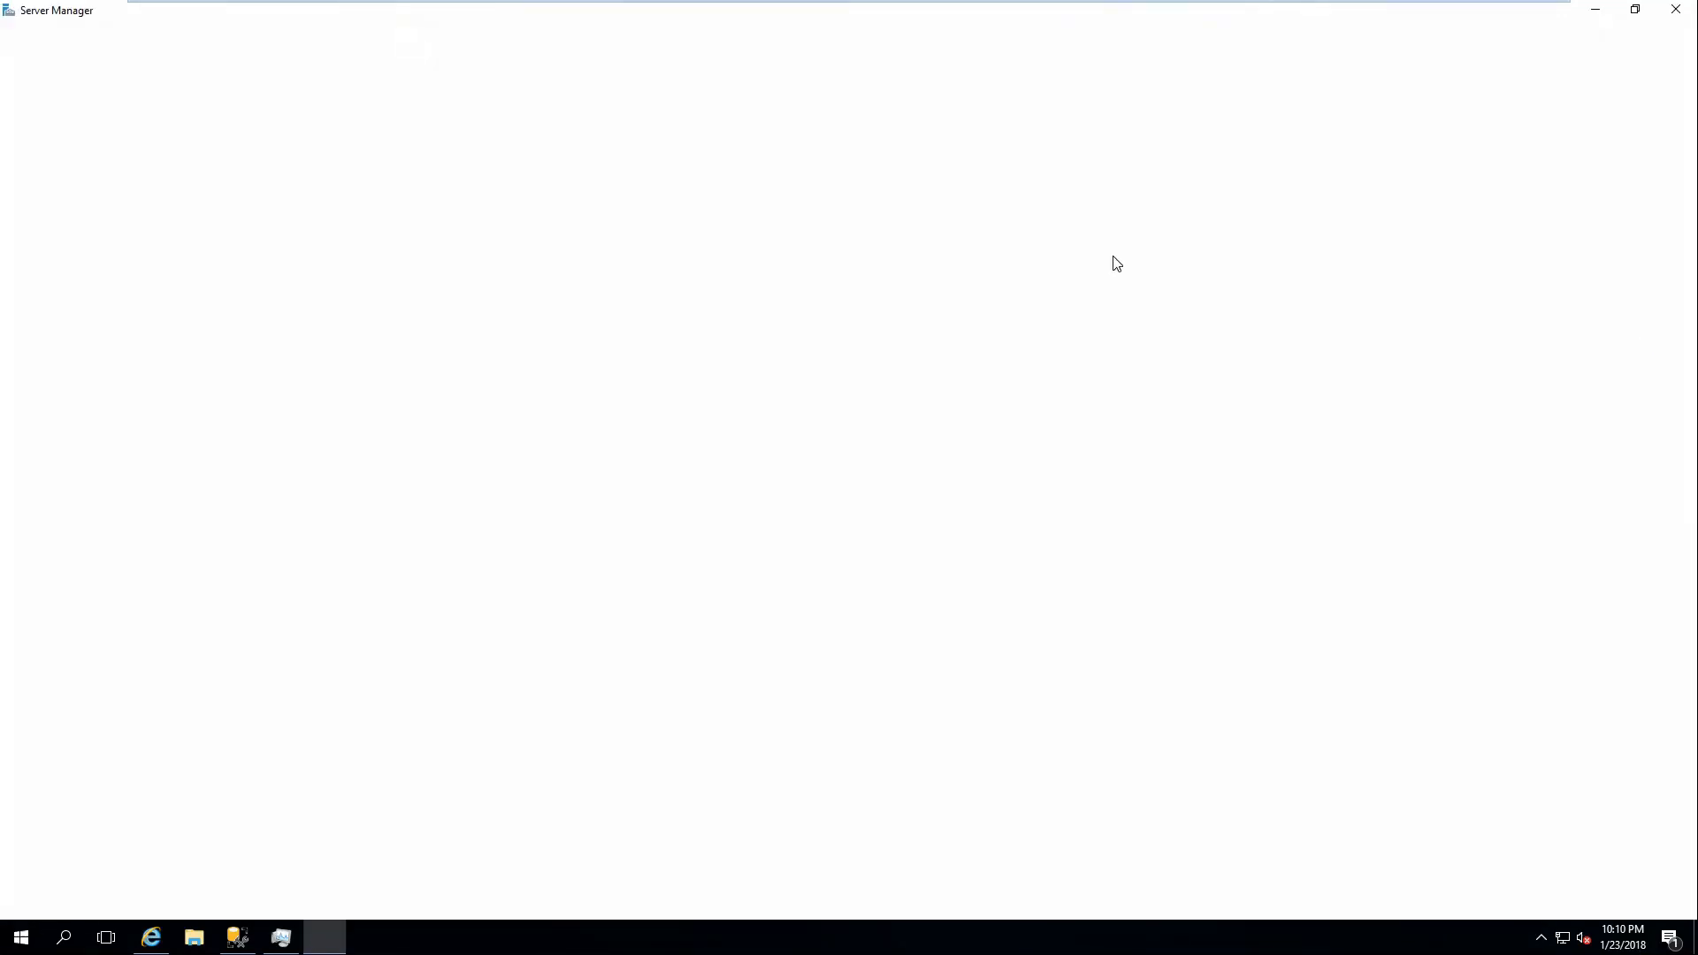
click(1570, 49)
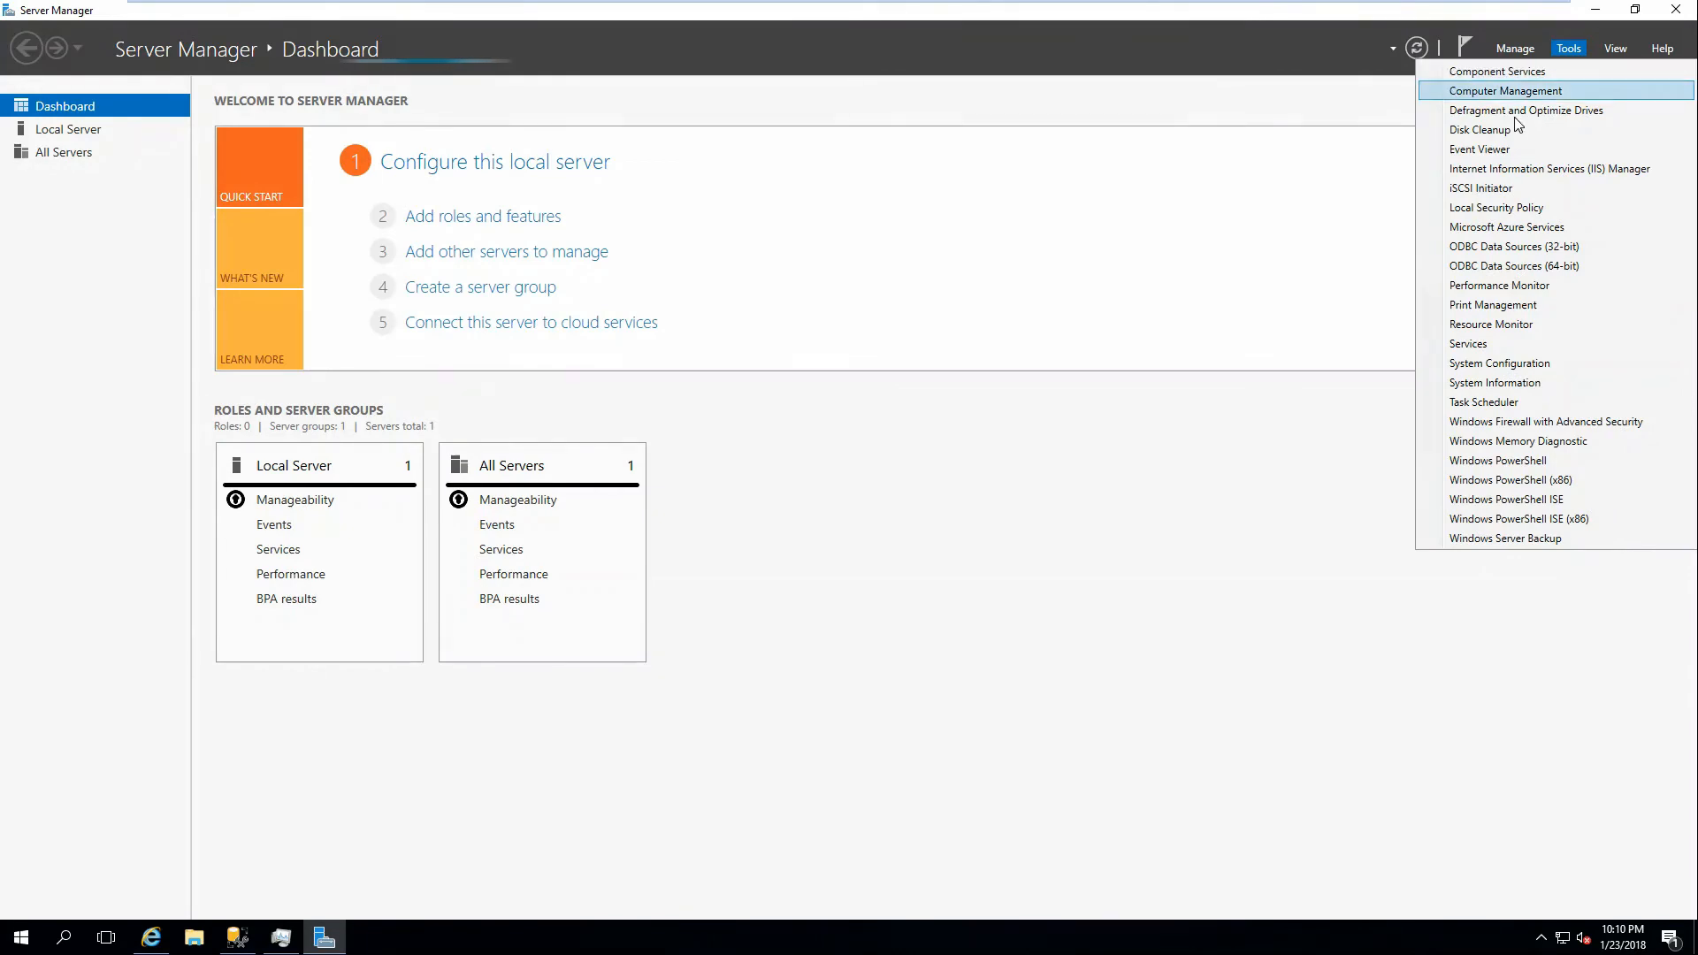
click(1516, 171)
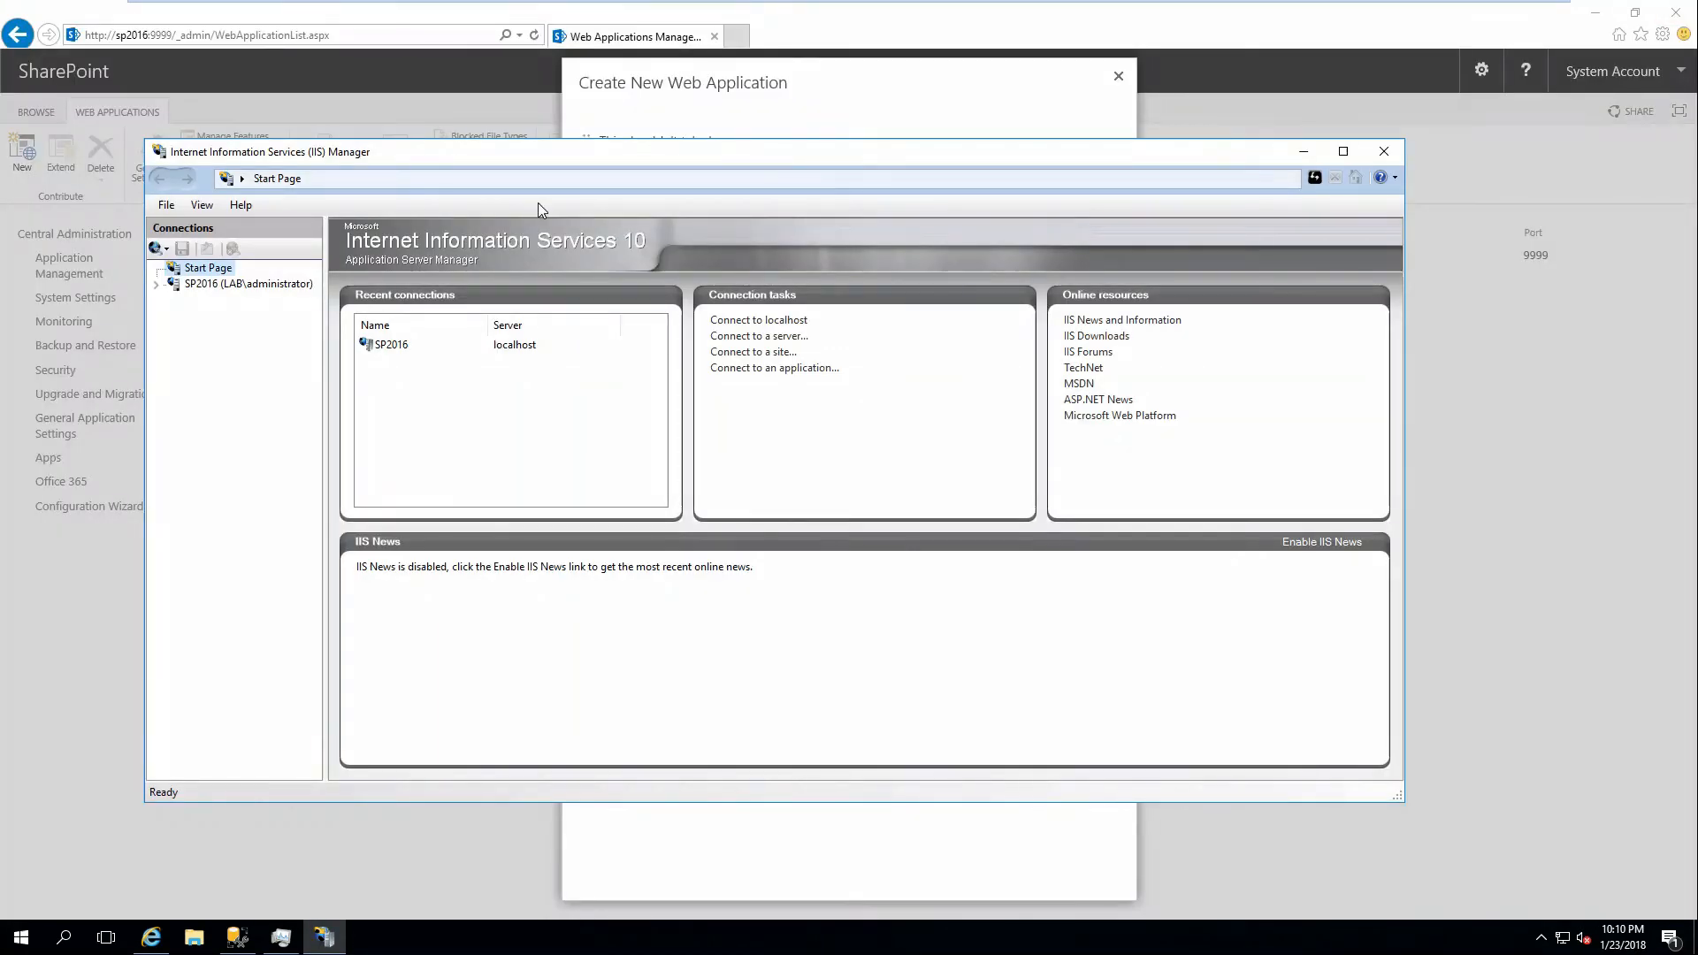
click(185, 284)
click(174, 315)
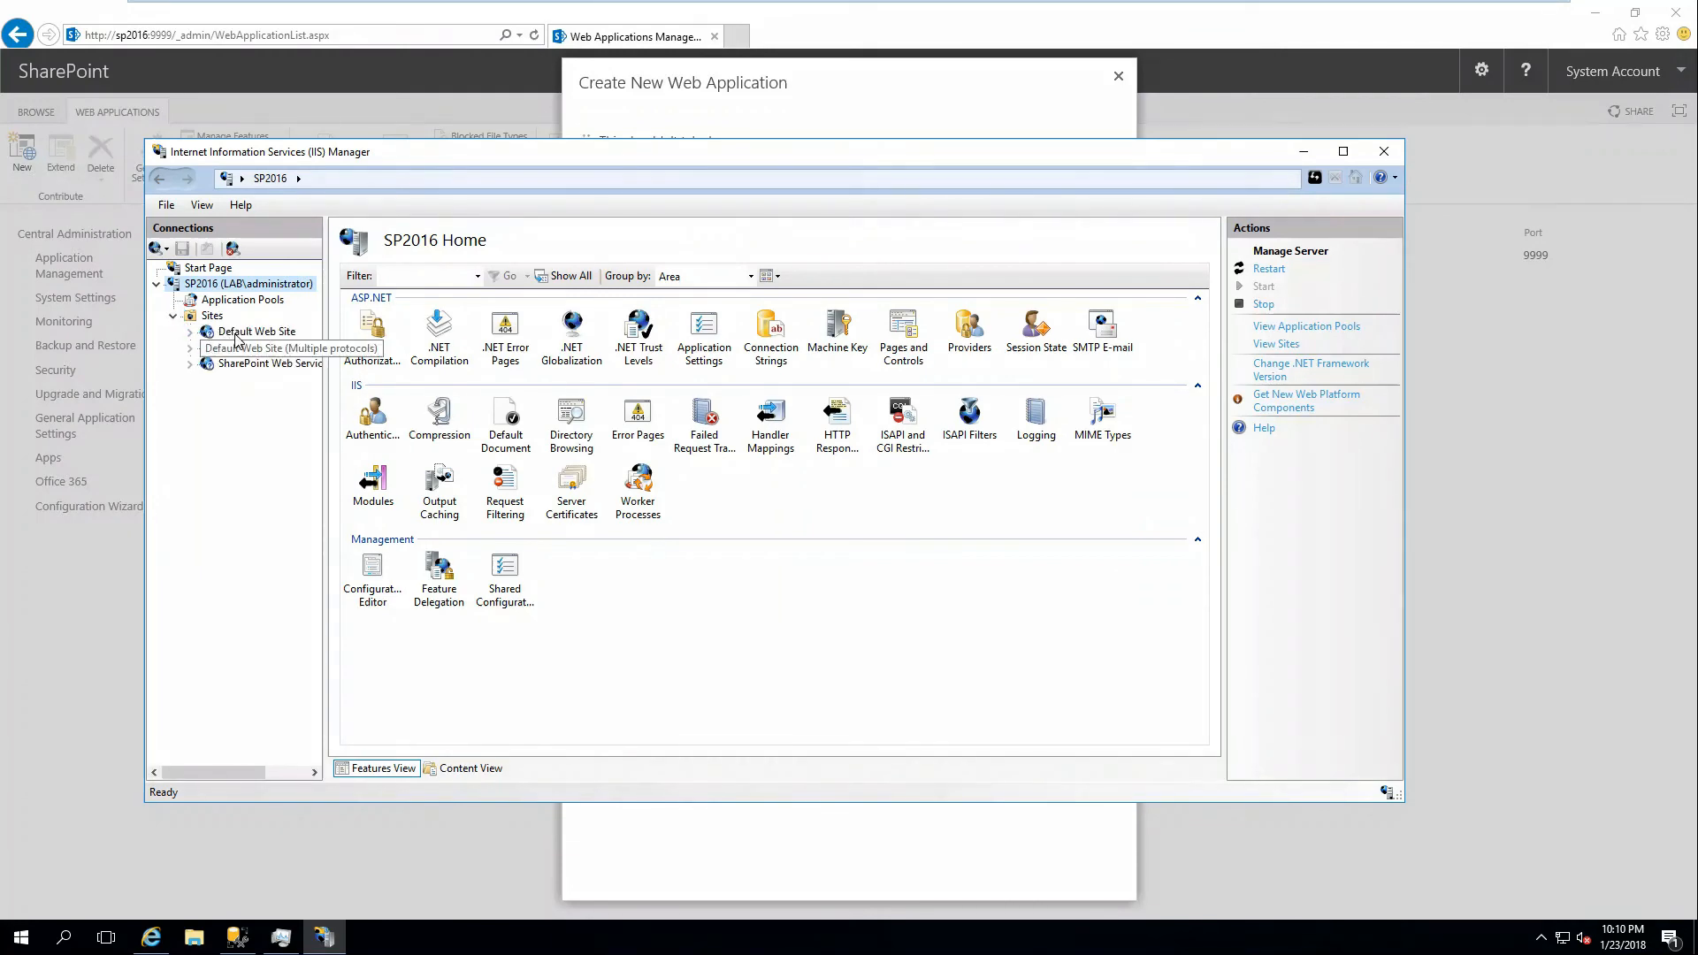
click(210, 316)
drag(370, 166, 1107, 212)
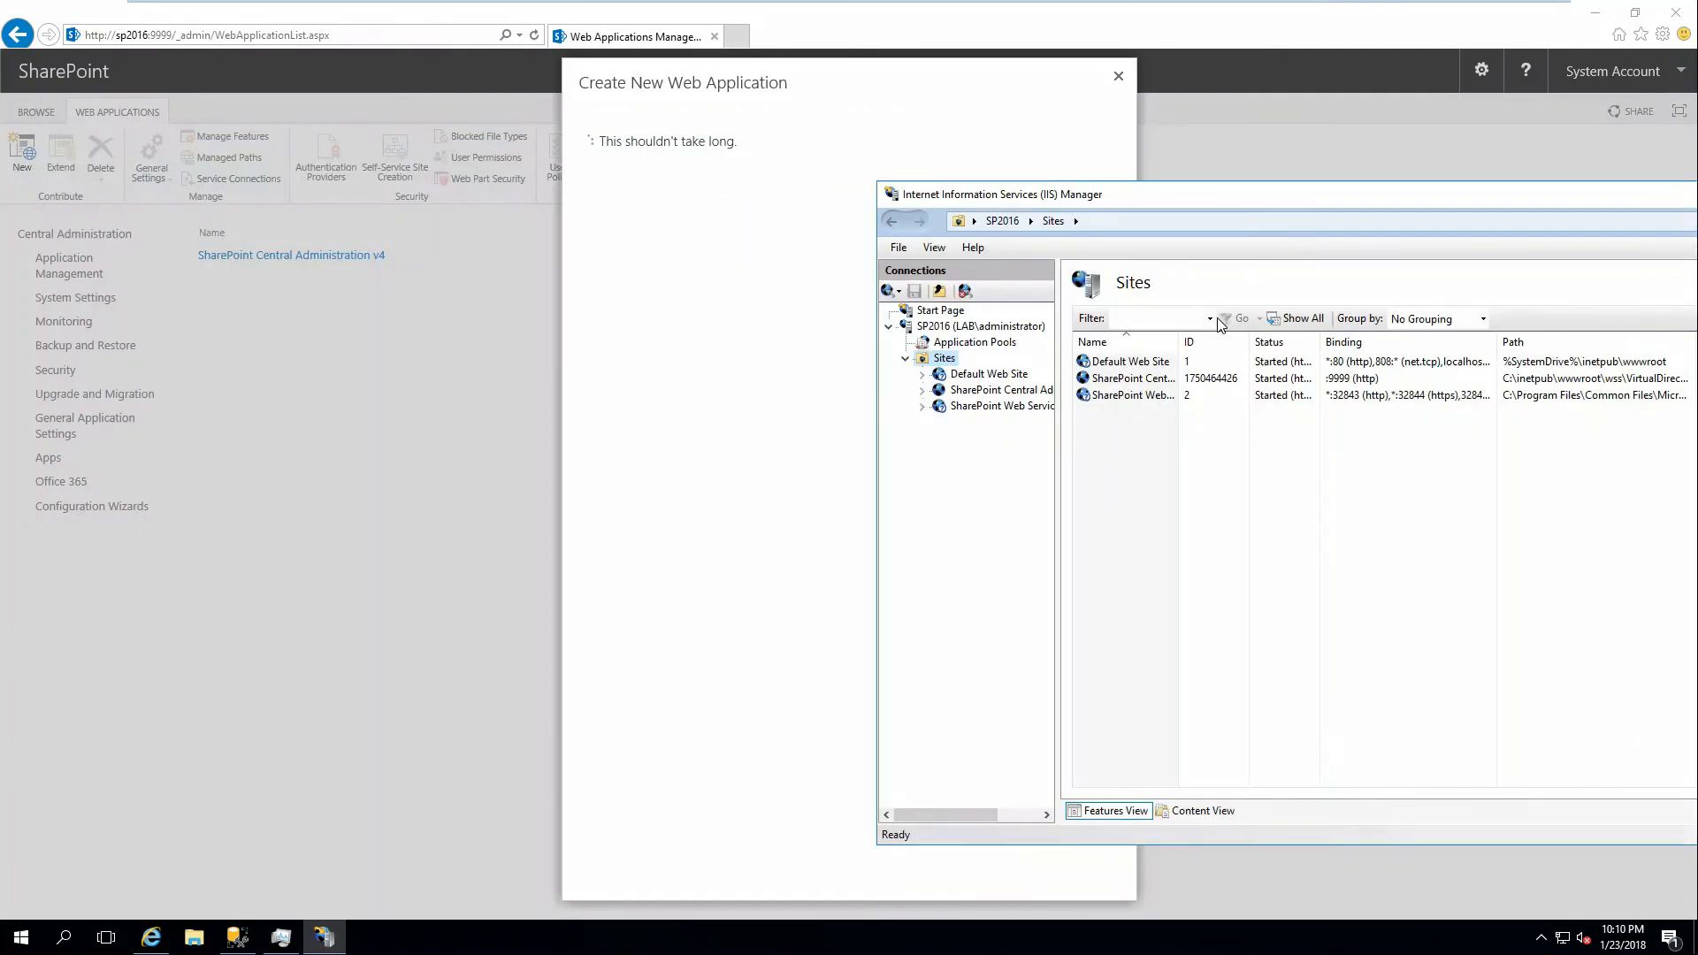
click(1267, 379)
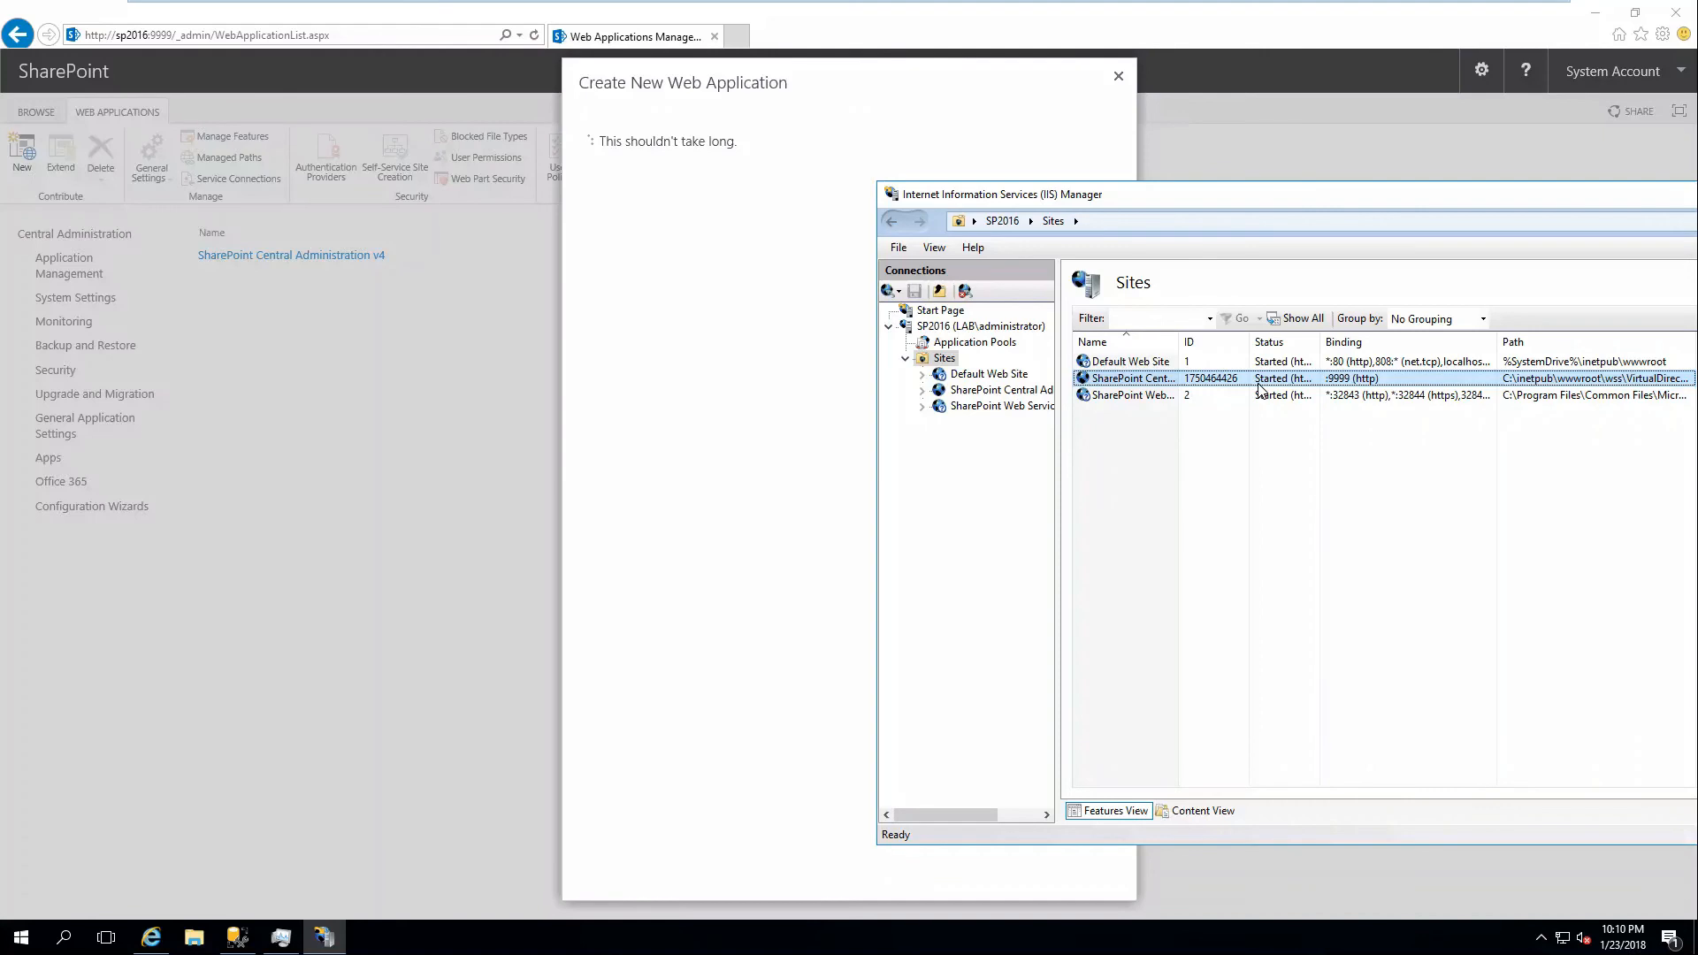
click(942, 345)
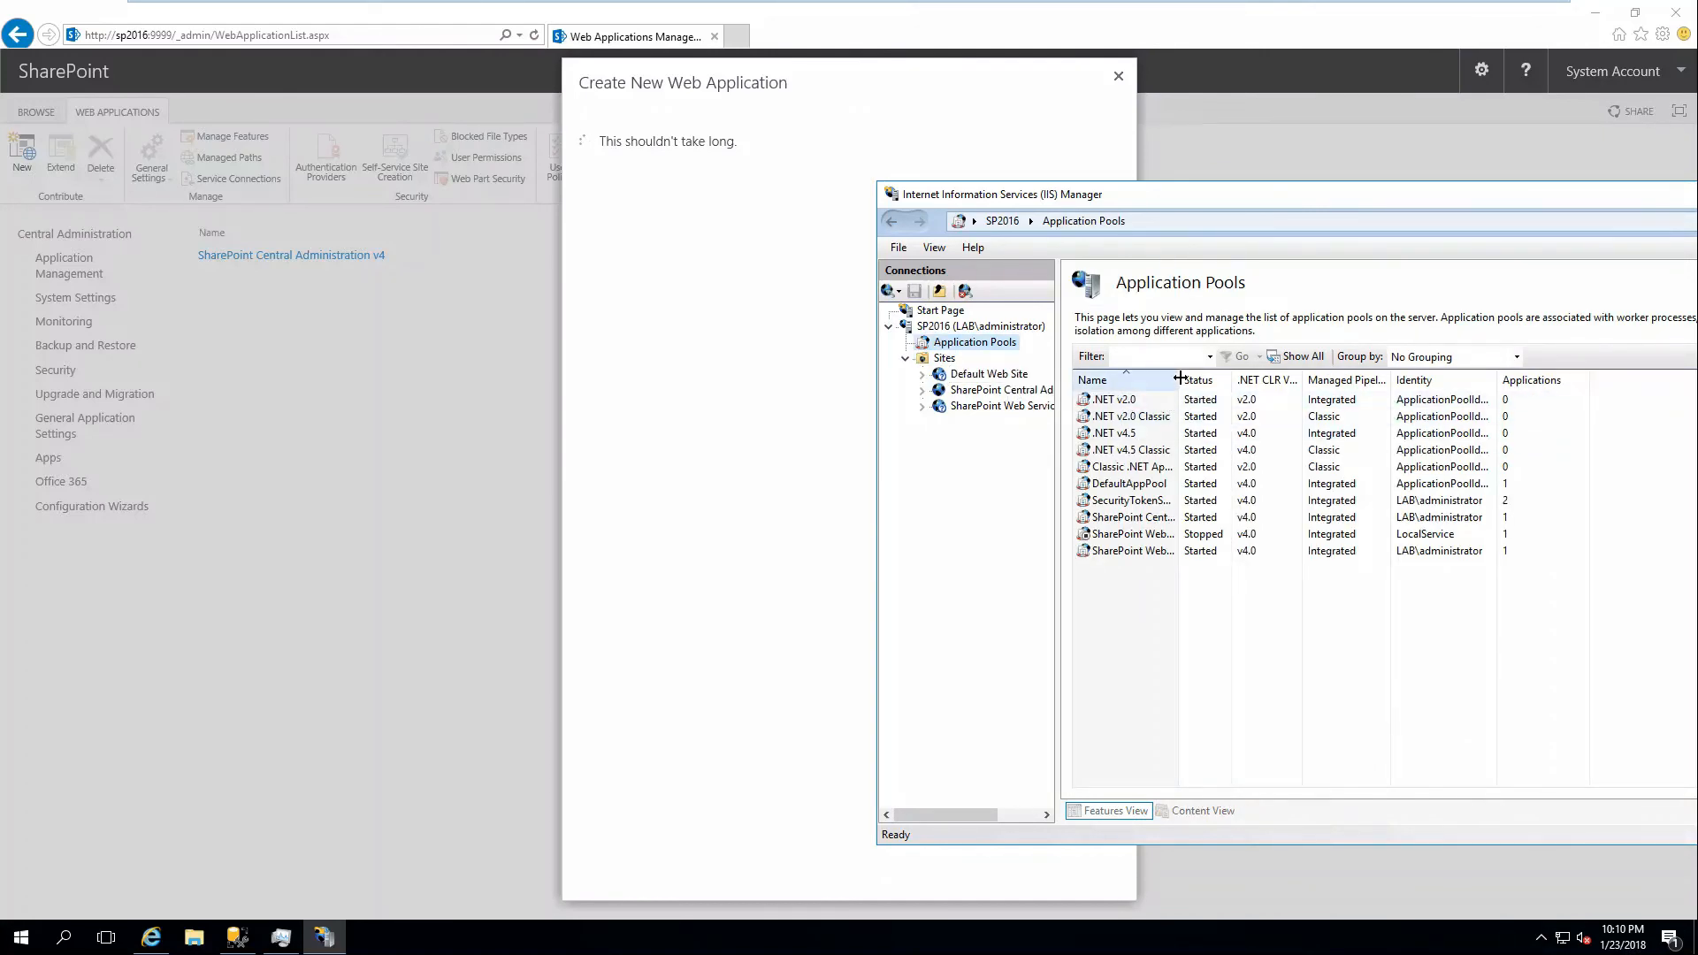
click(1165, 523)
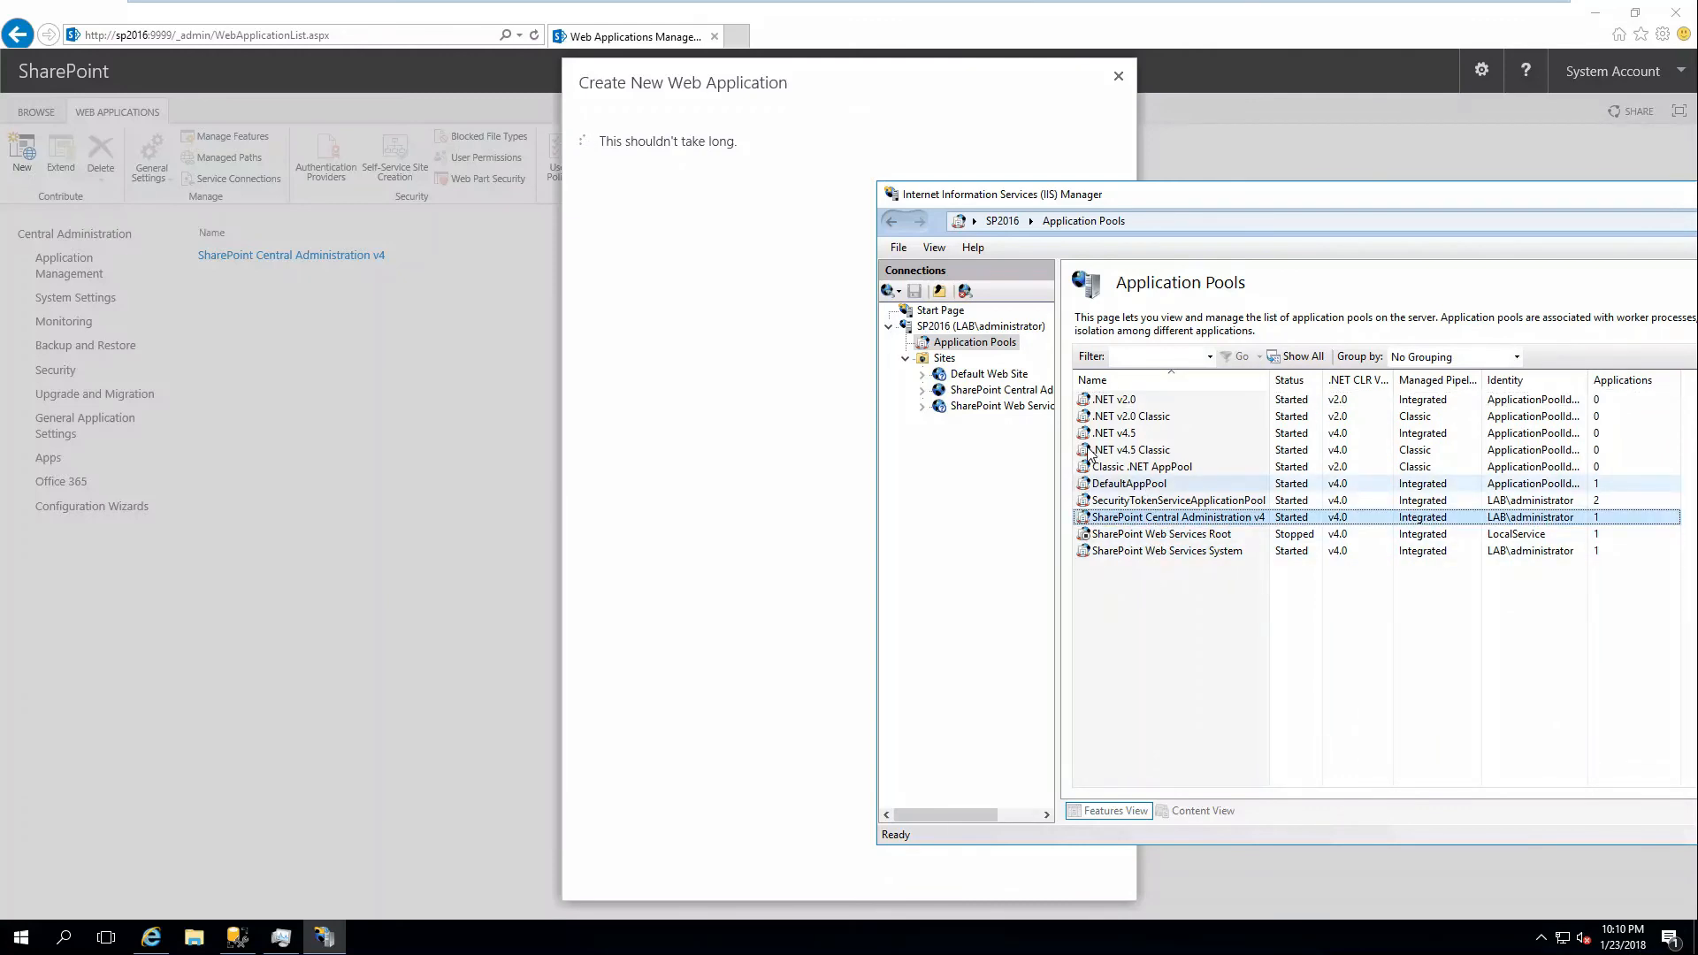
click(935, 358)
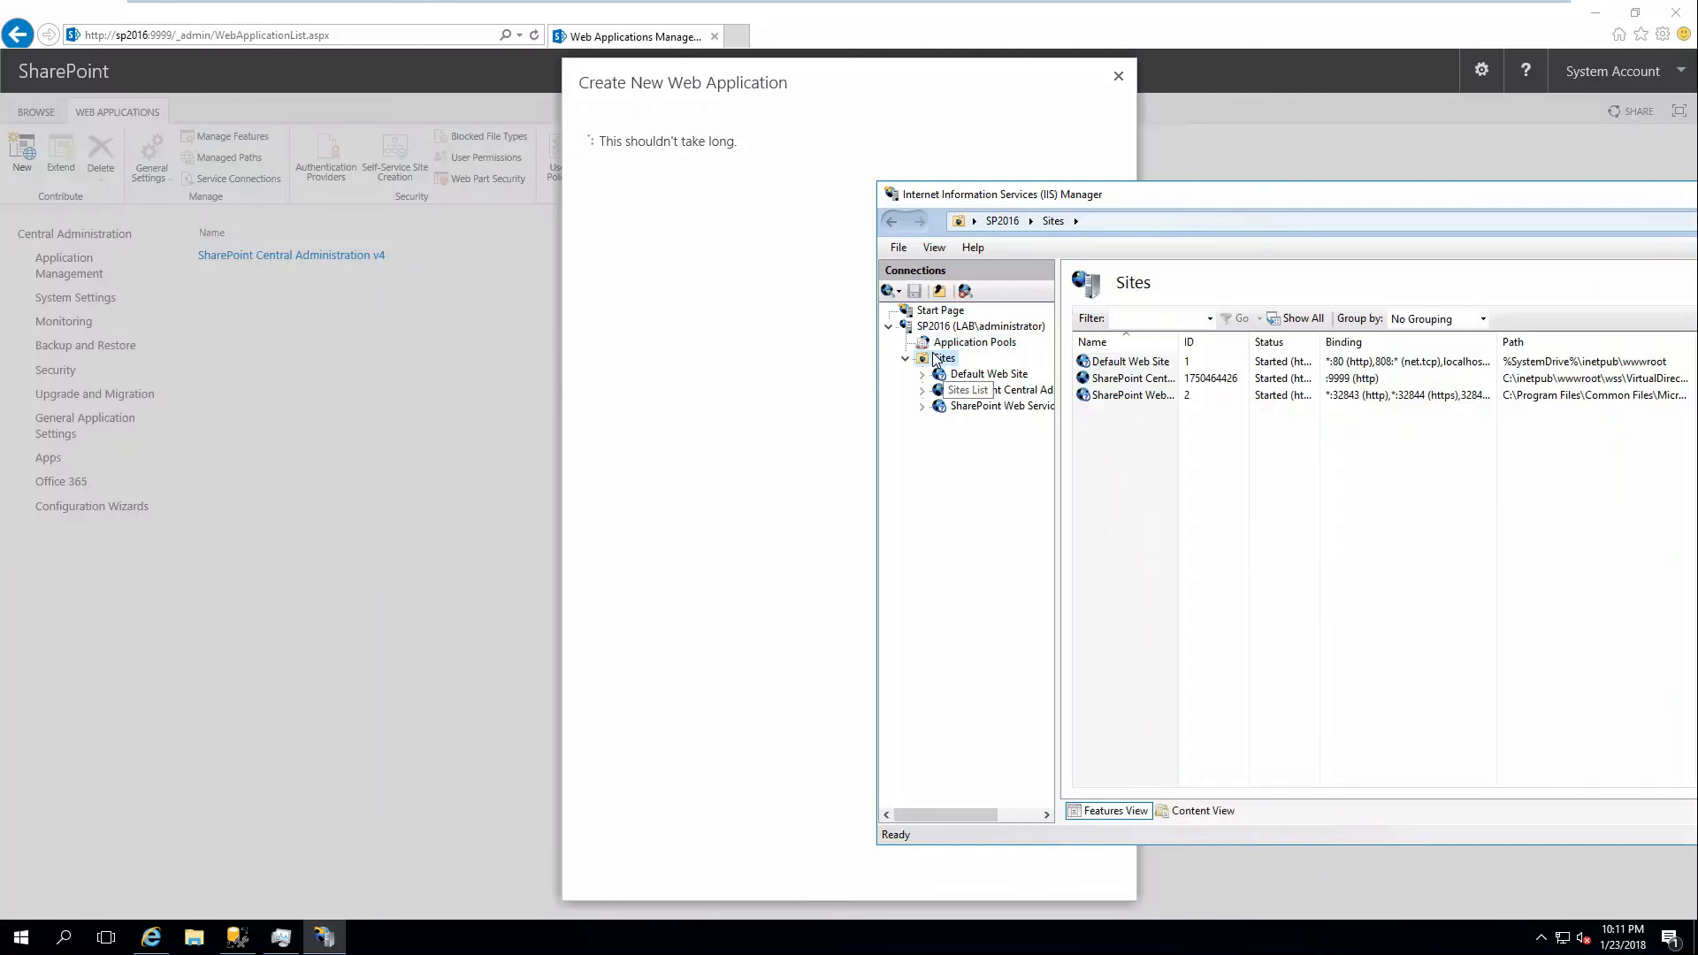
right_click(988, 456)
click(1023, 485)
right_click(1187, 470)
click(712, 381)
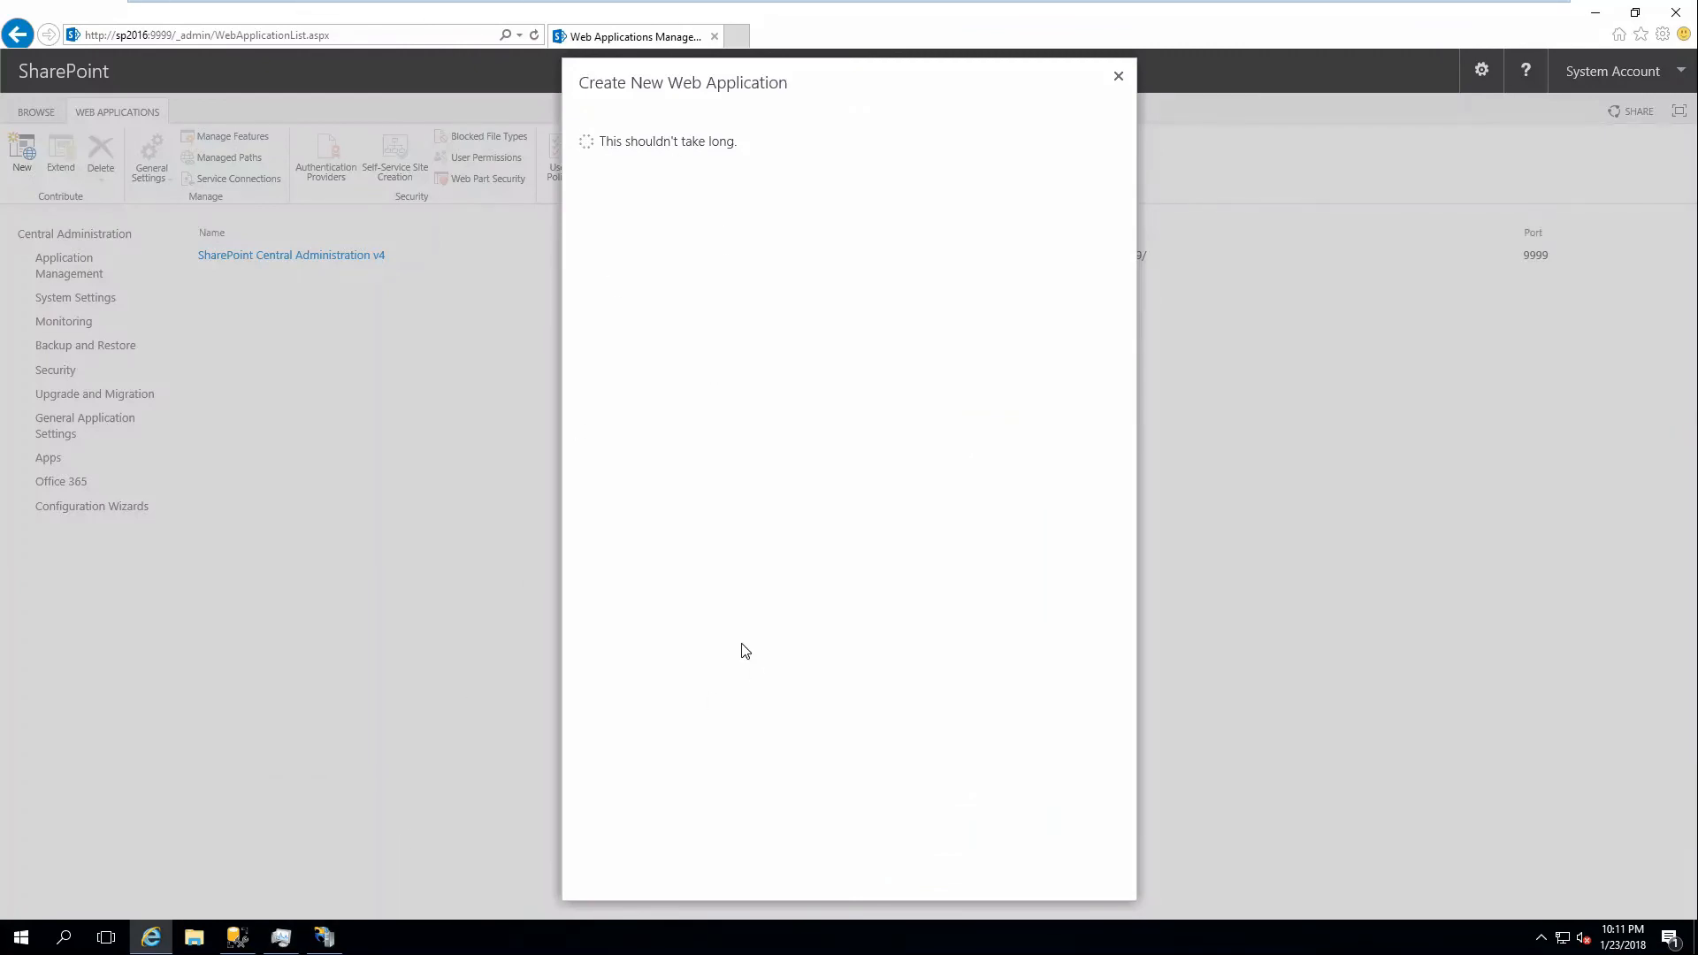
Wait for the web application to be created, then scroll down the Intranet site collection form.
mouse_move(234, 947)
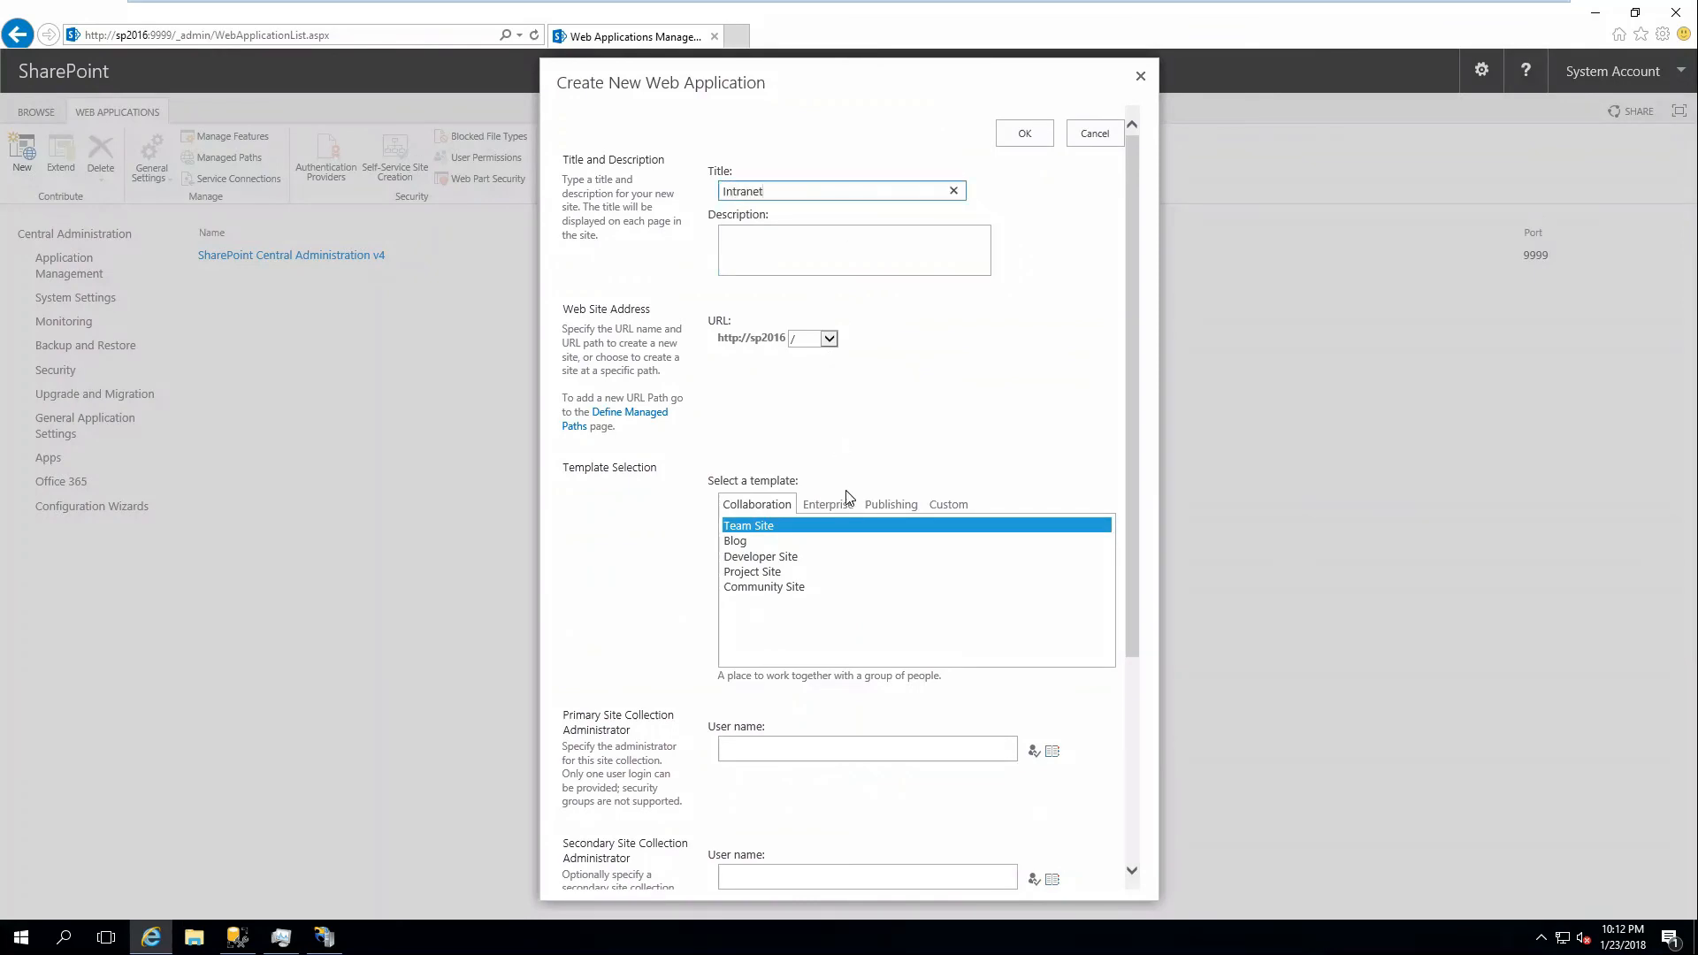
scroll(854, 490, down, 1)
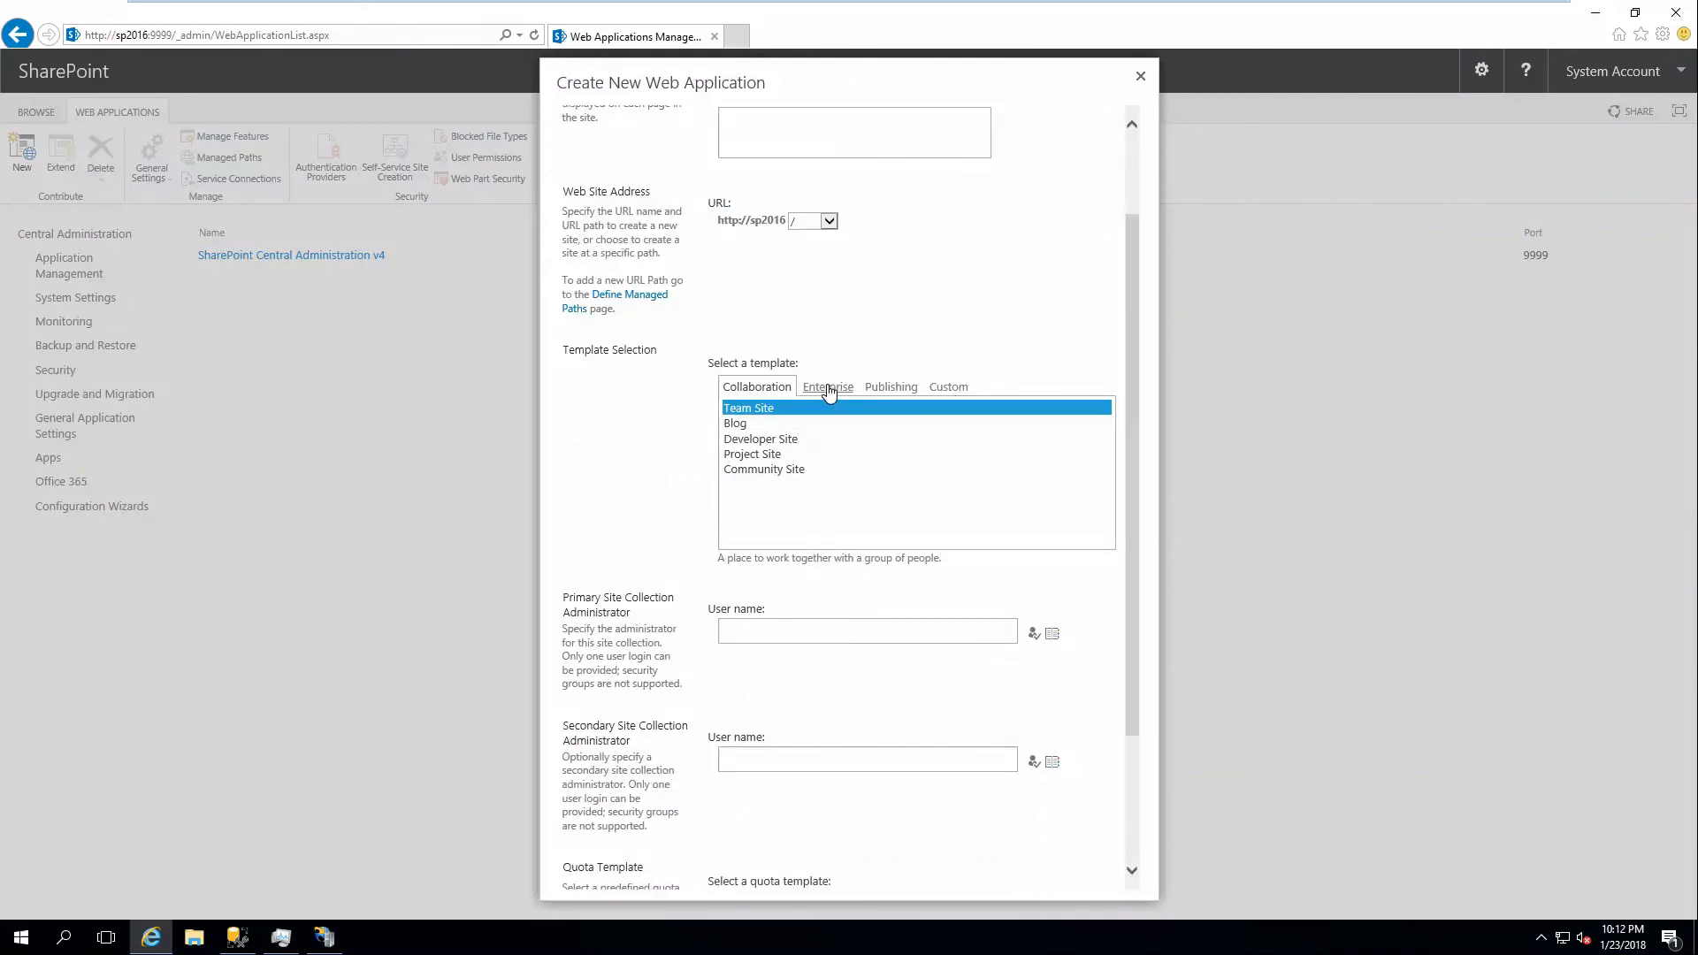
Browse the Enterprise, Publishing and Custom template tabs, then select Collaboration > Team Site.
click(849, 395)
click(772, 386)
click(836, 389)
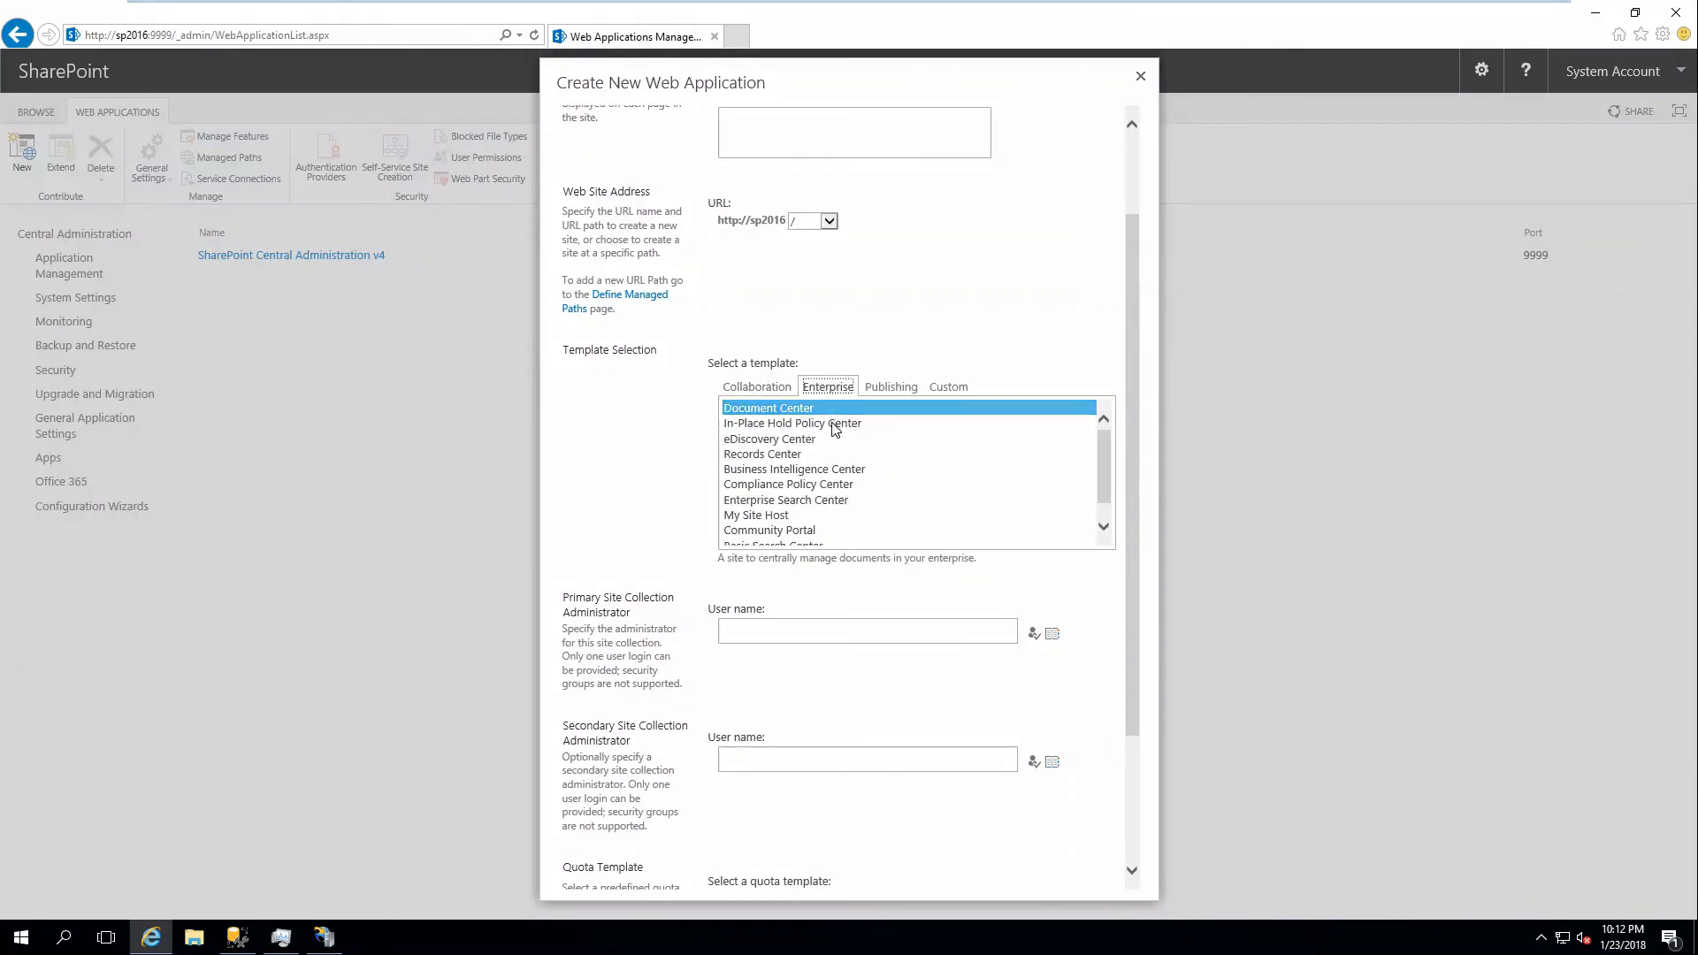
scroll(911, 469, down, 2)
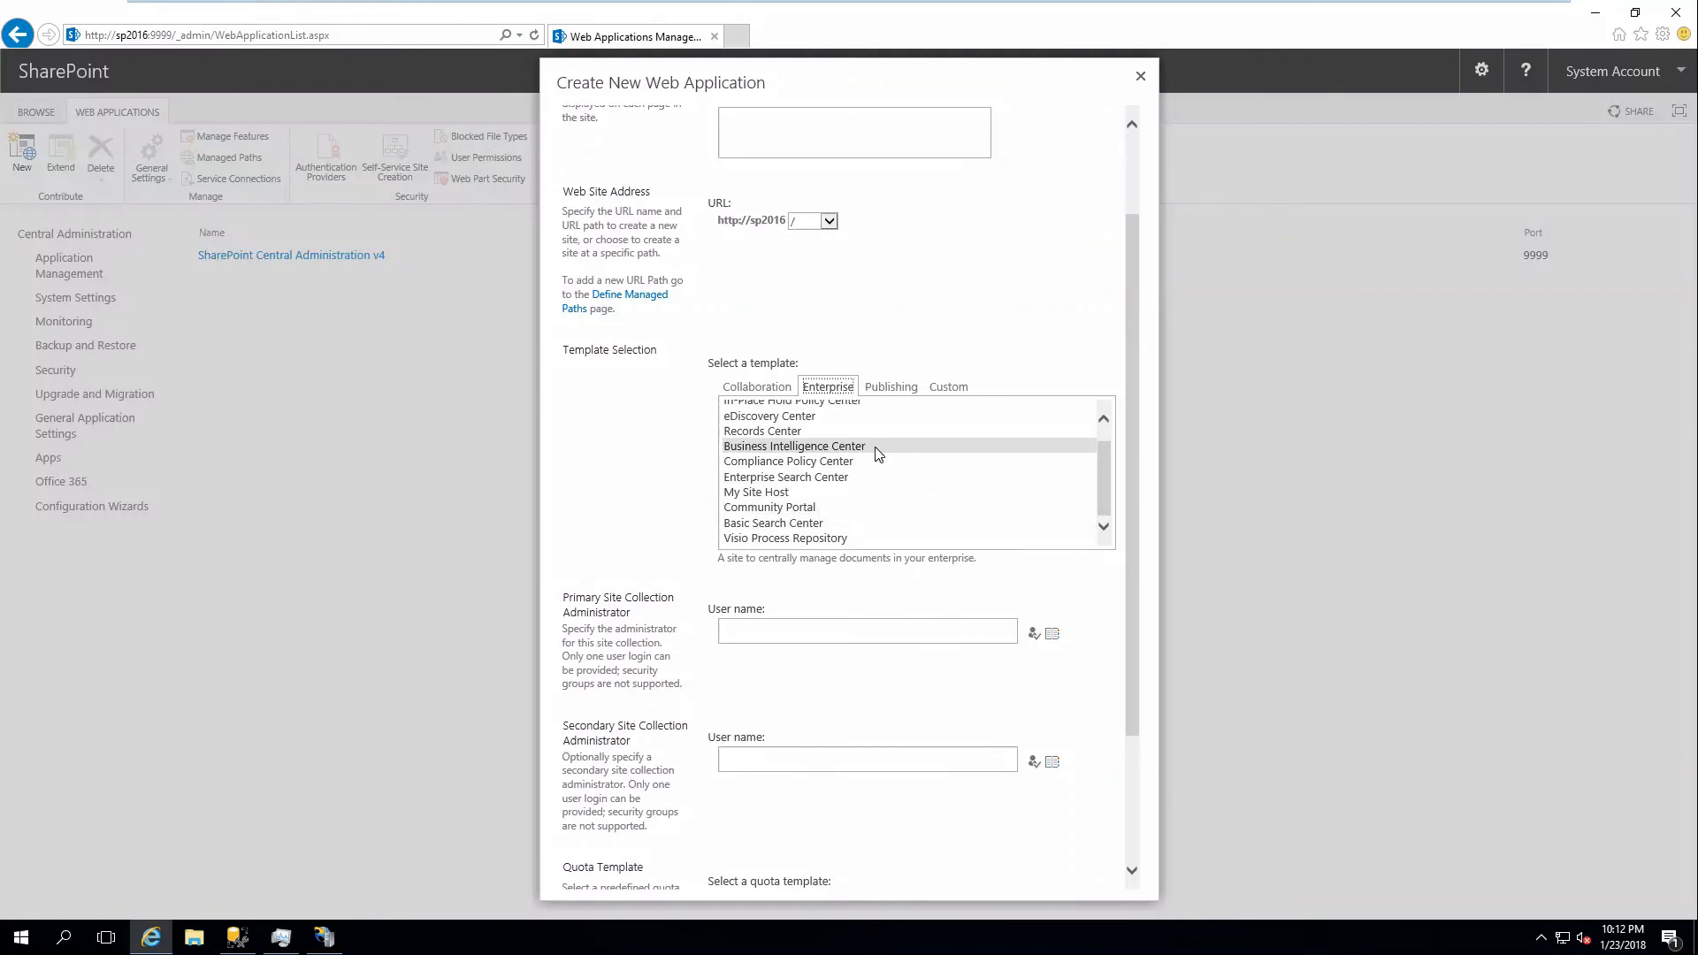
scroll(878, 453, up, 2)
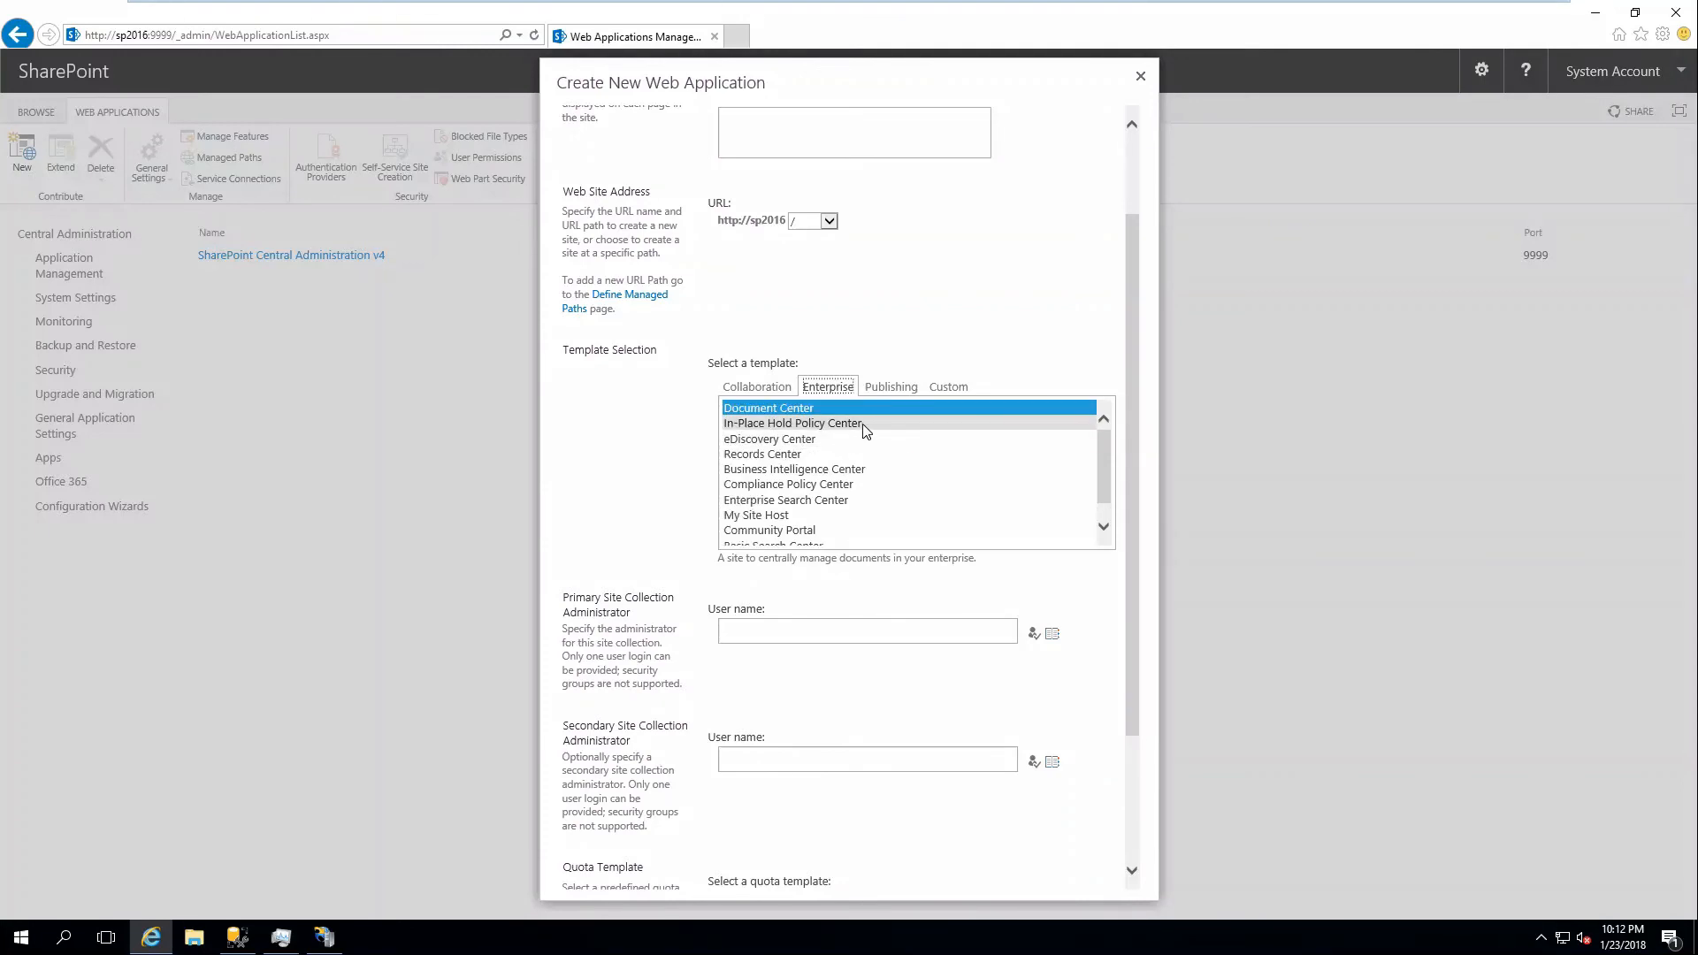
click(889, 387)
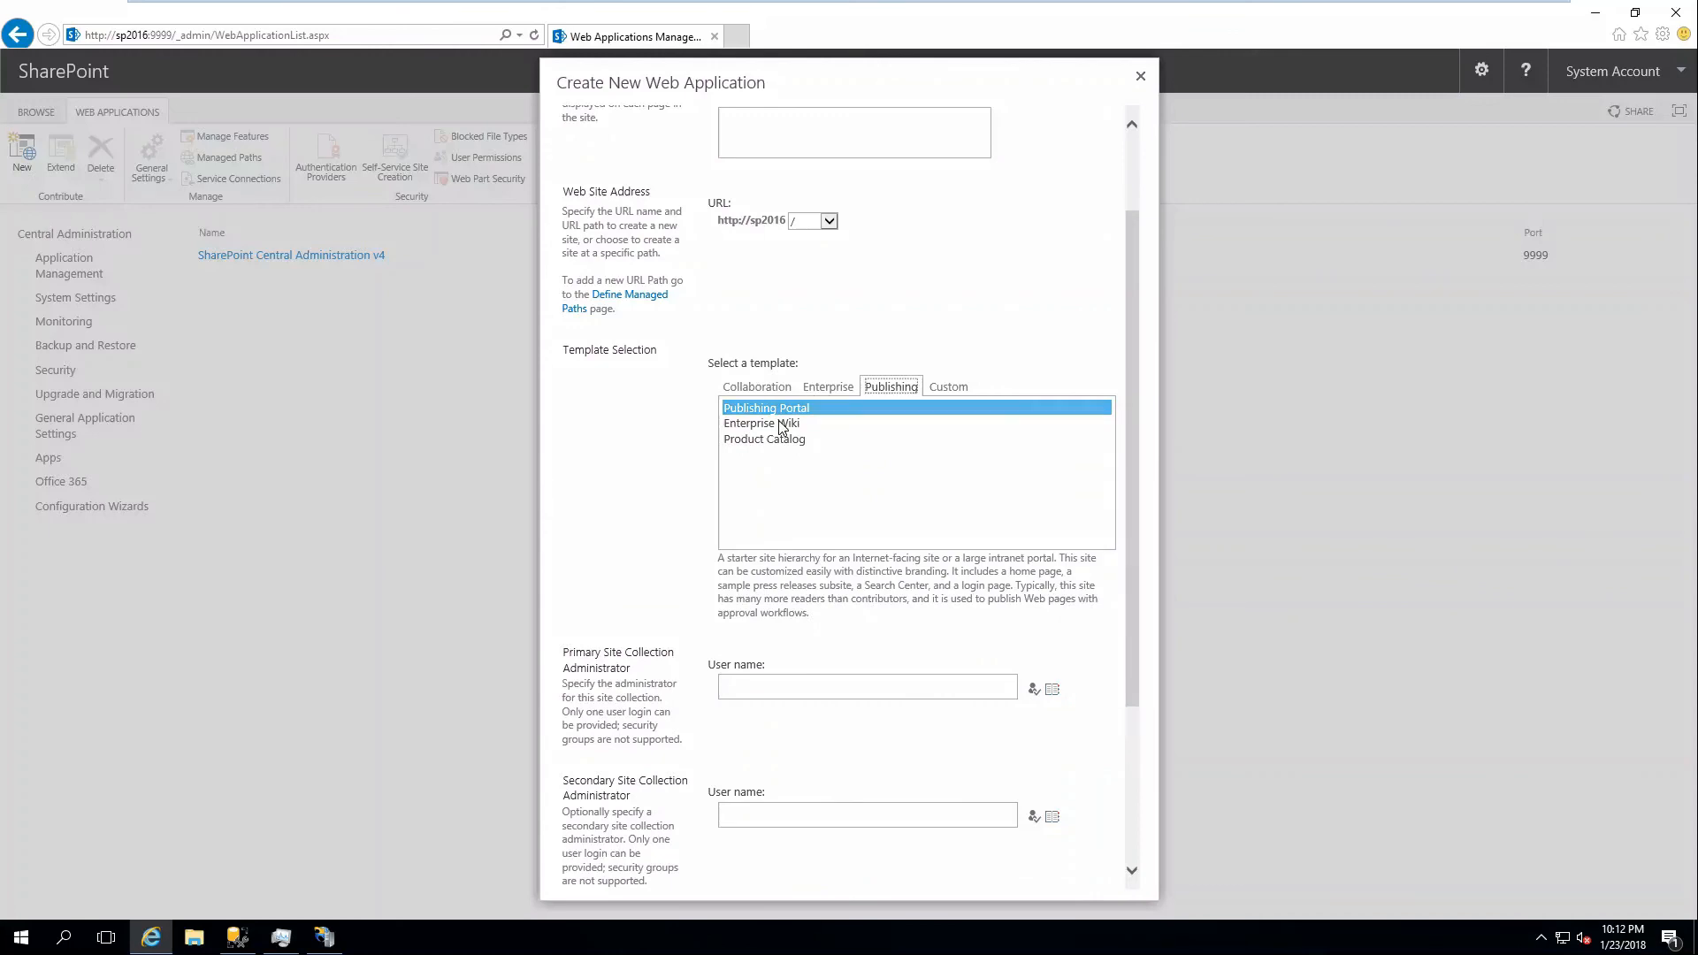
click(951, 387)
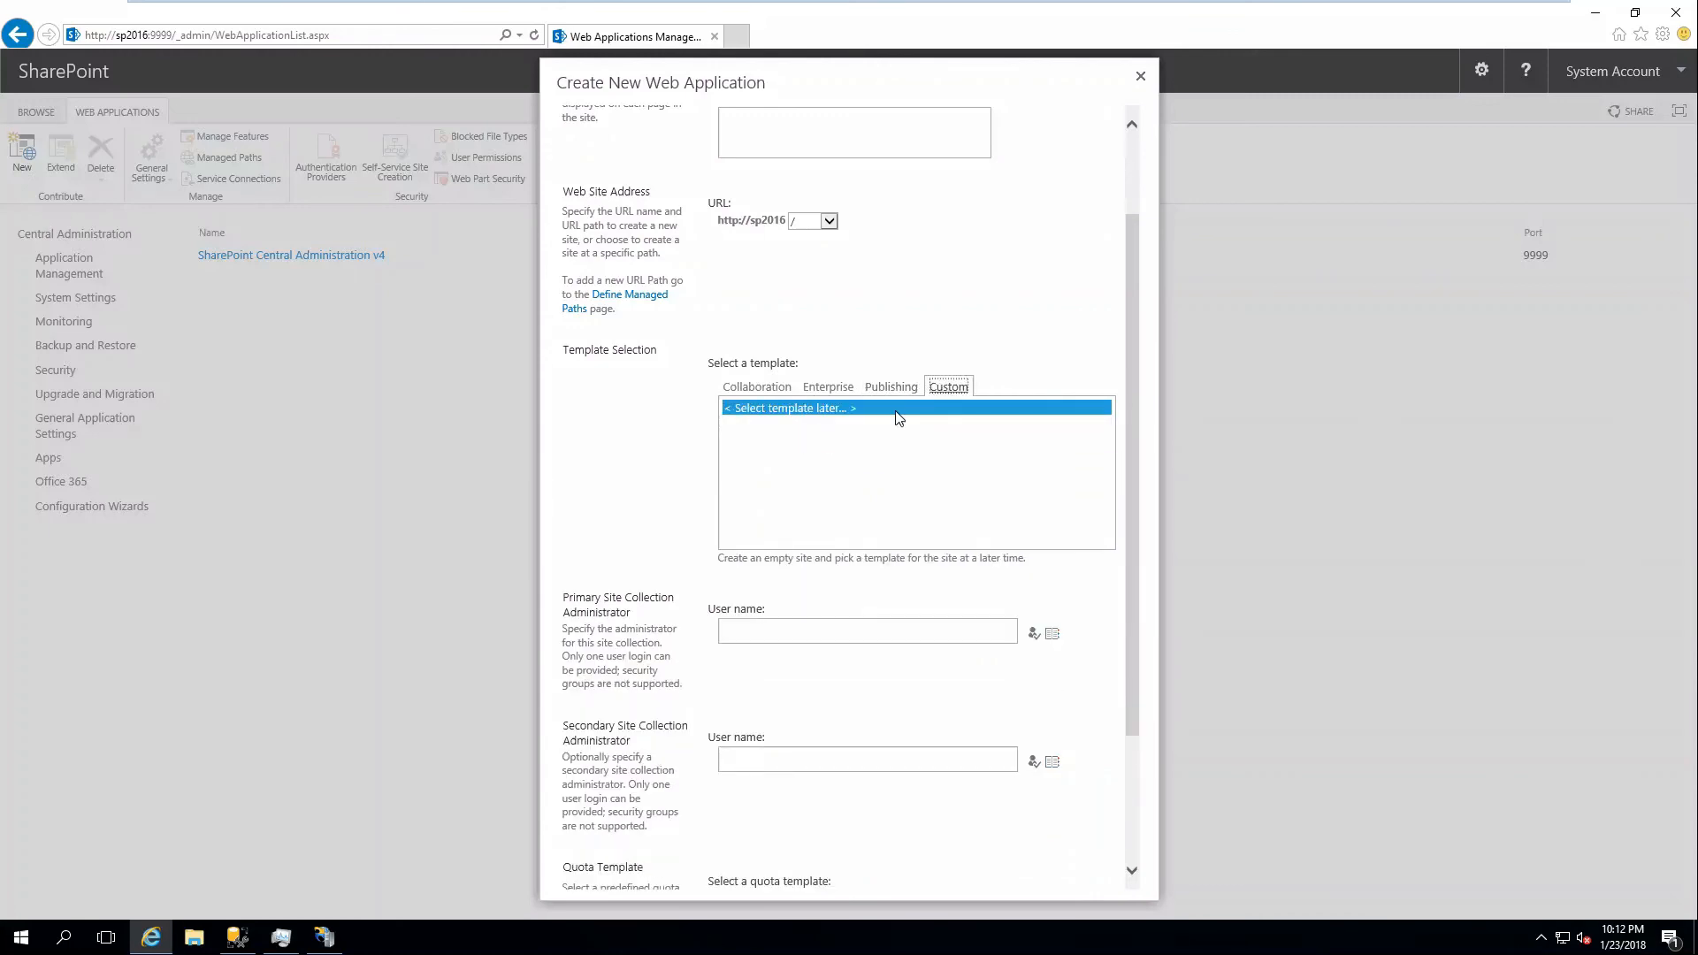
click(746, 394)
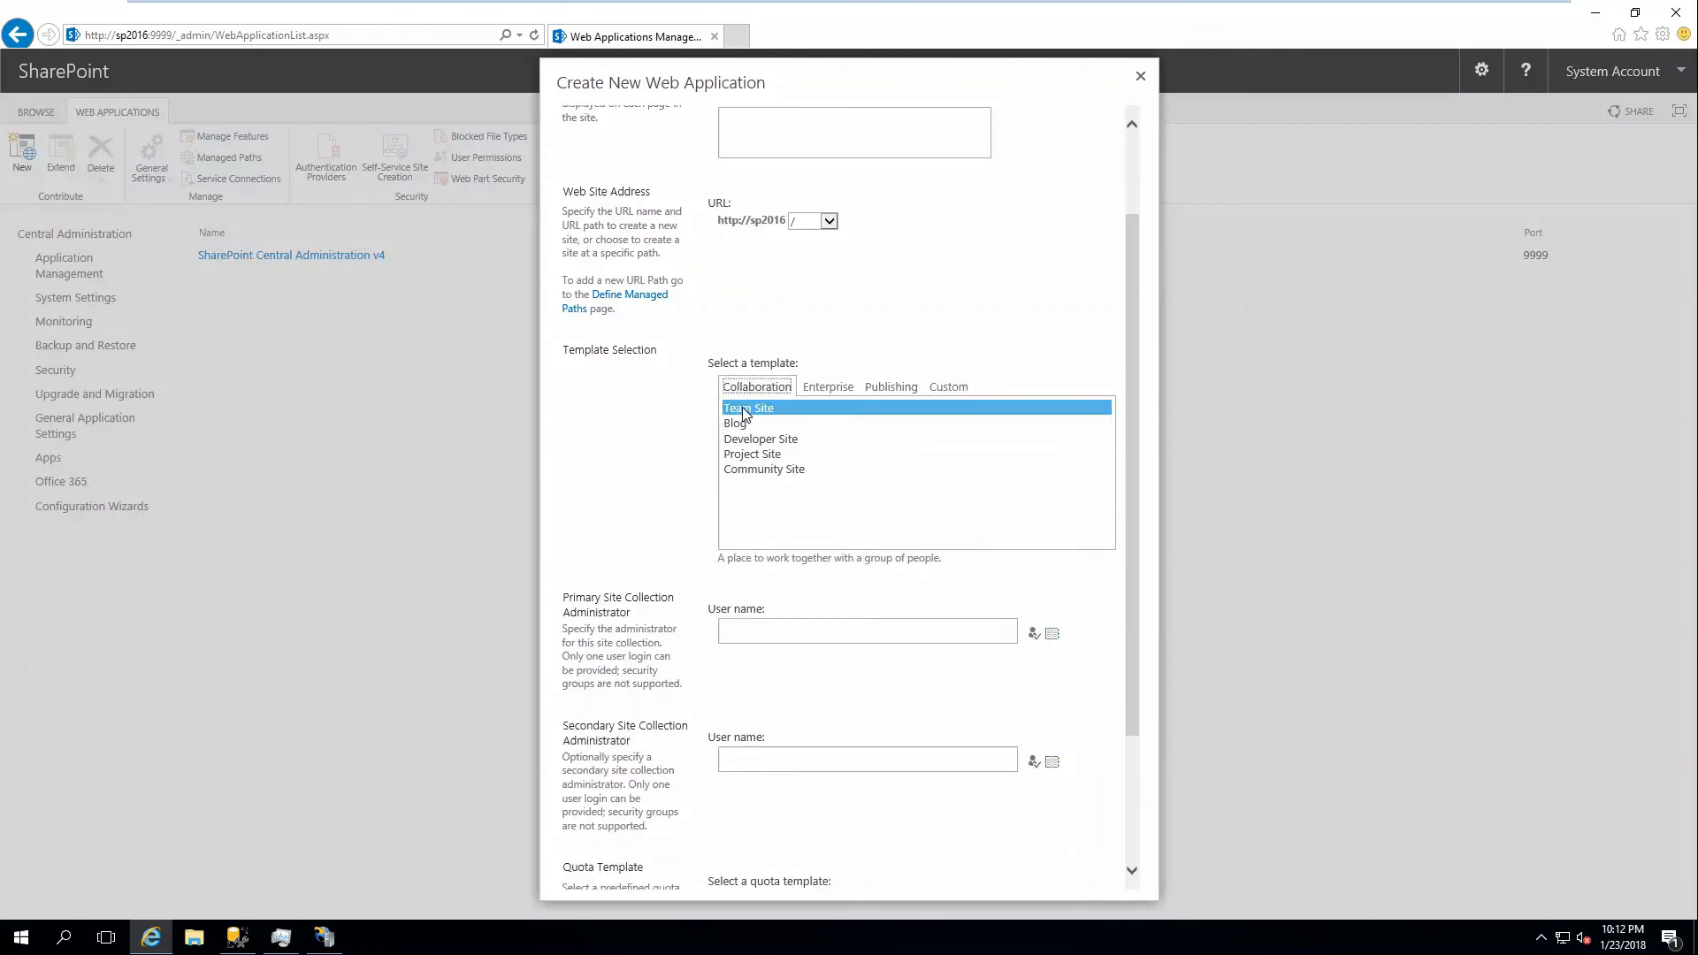
Enter lab\administrator as primary and lab\admin as secondary administrator, resolve both, and create the site collection.
click(867, 632)
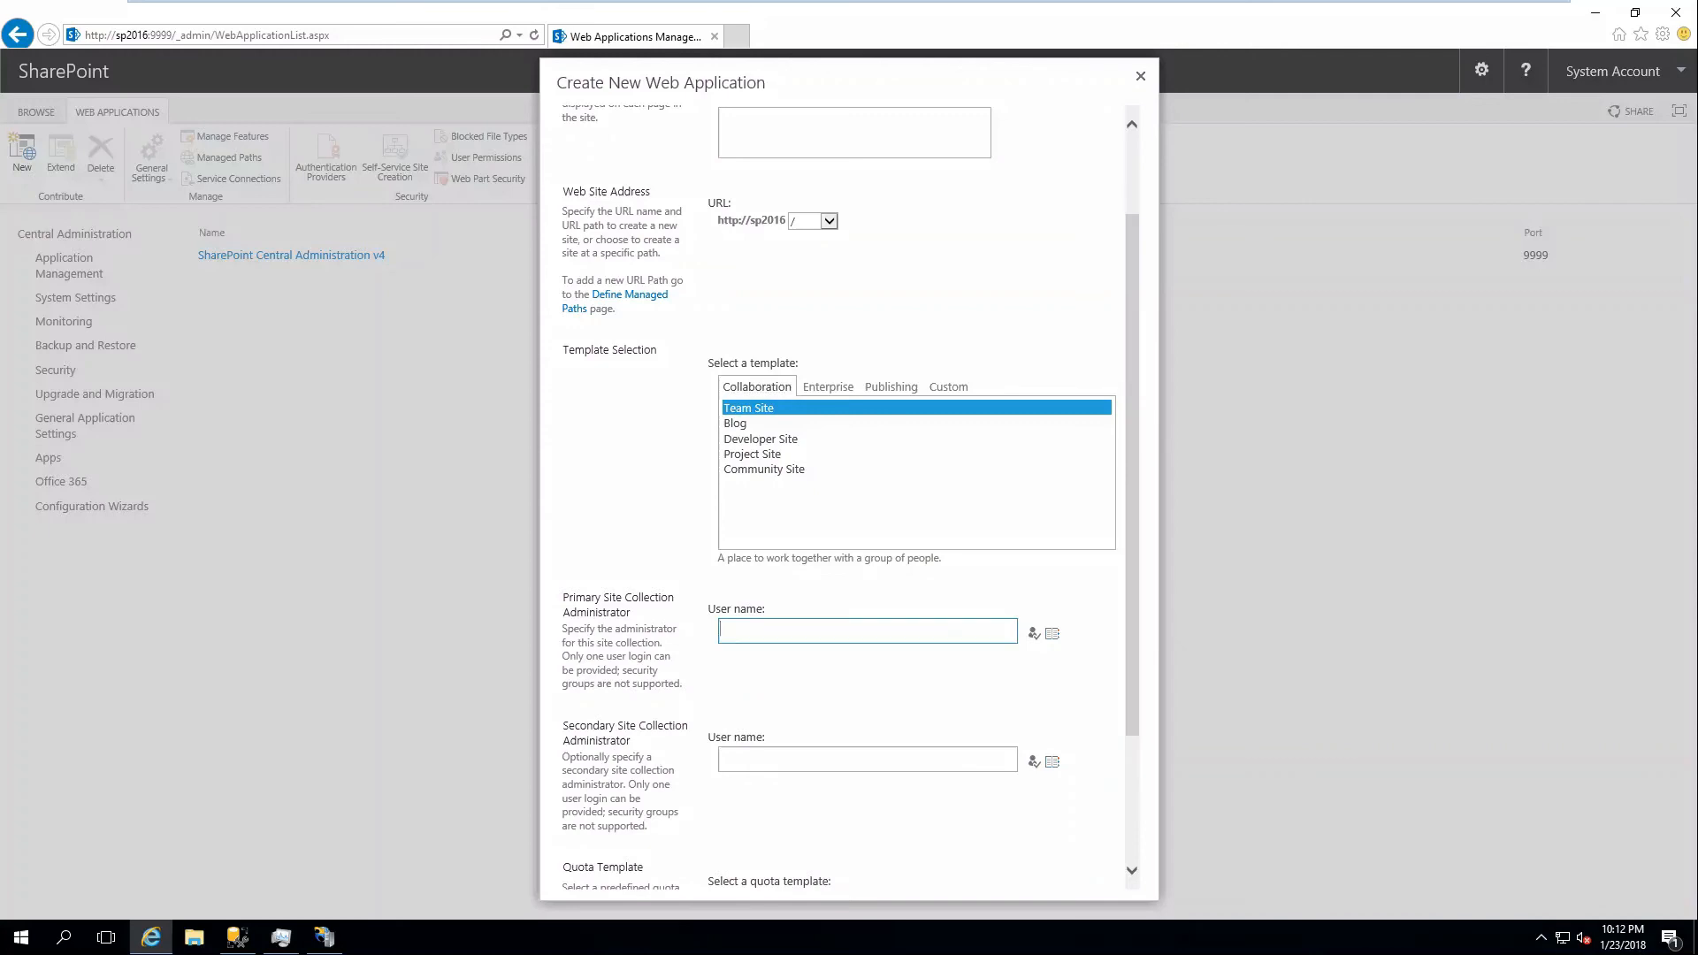
text(lab\administrator)
key(Tab)
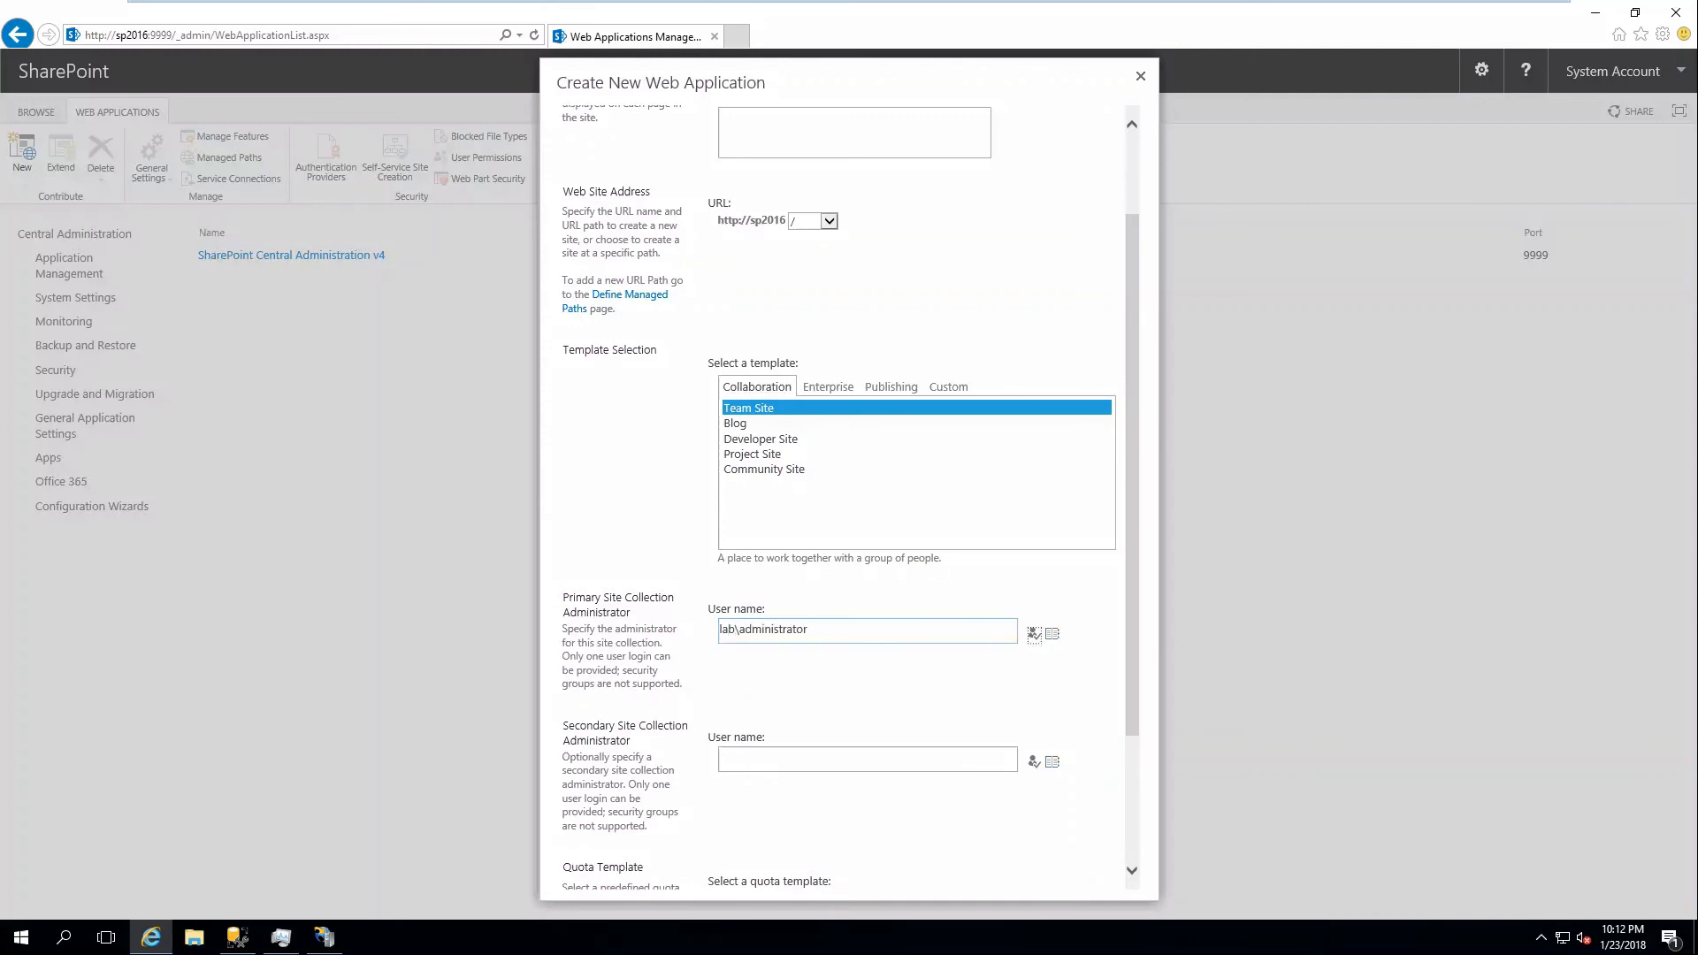
key(Tab)
key(Tab)
text(la)
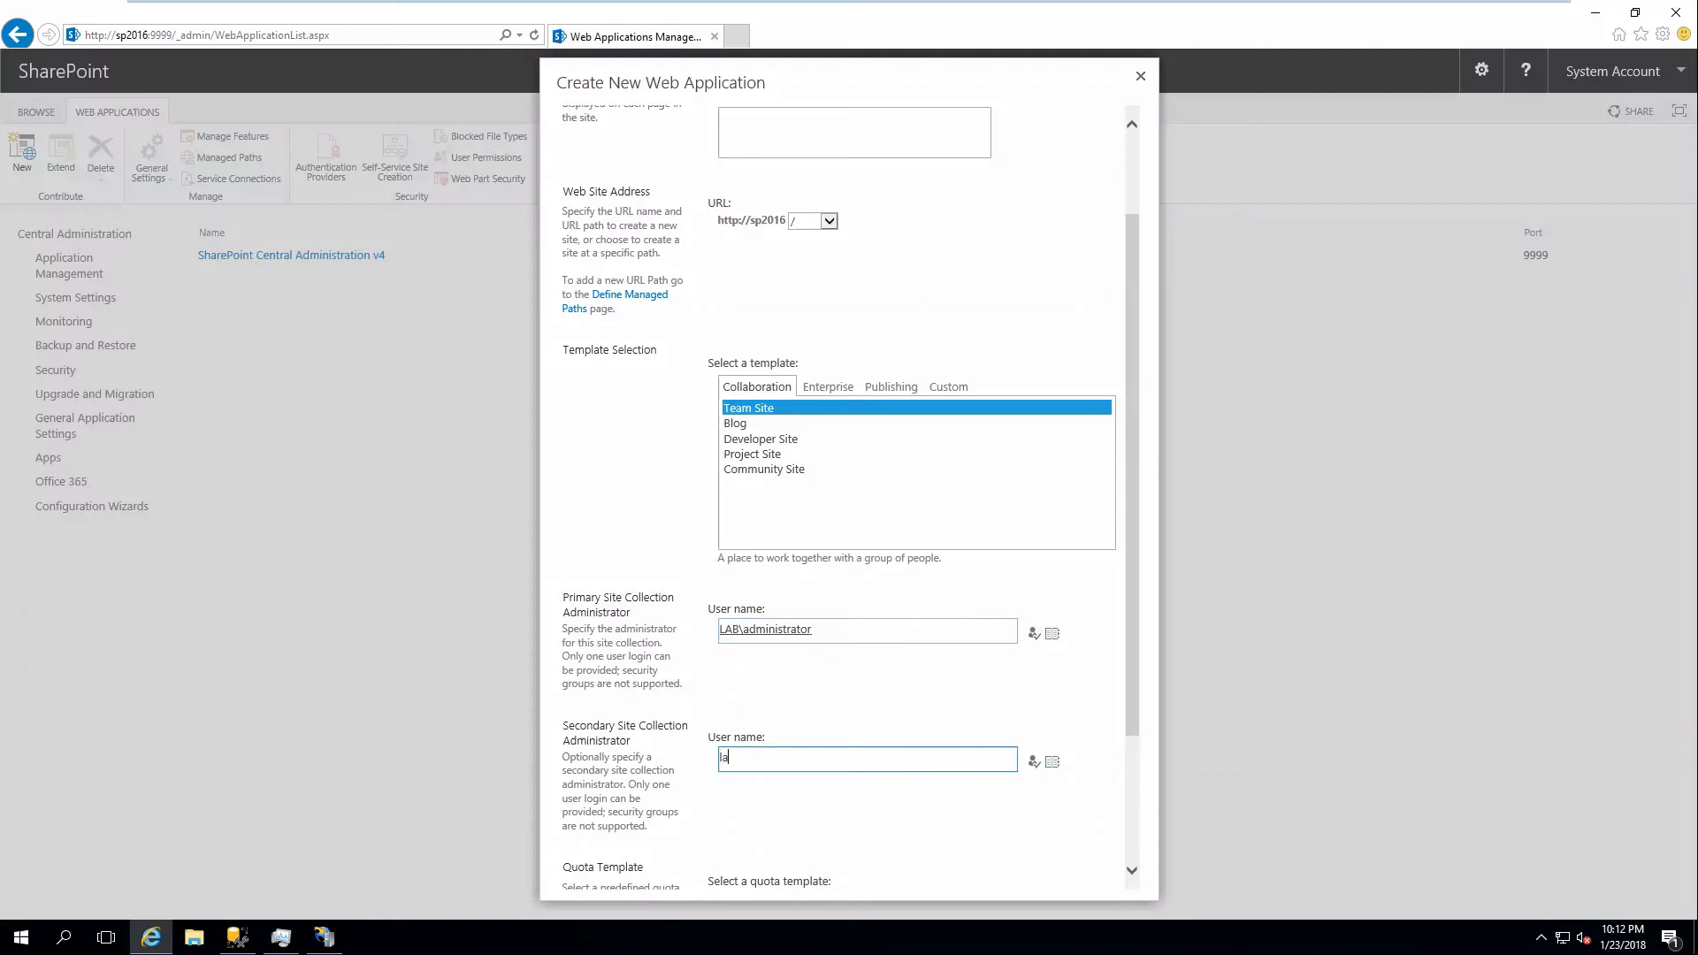
text(b\admin)
key(Tab)
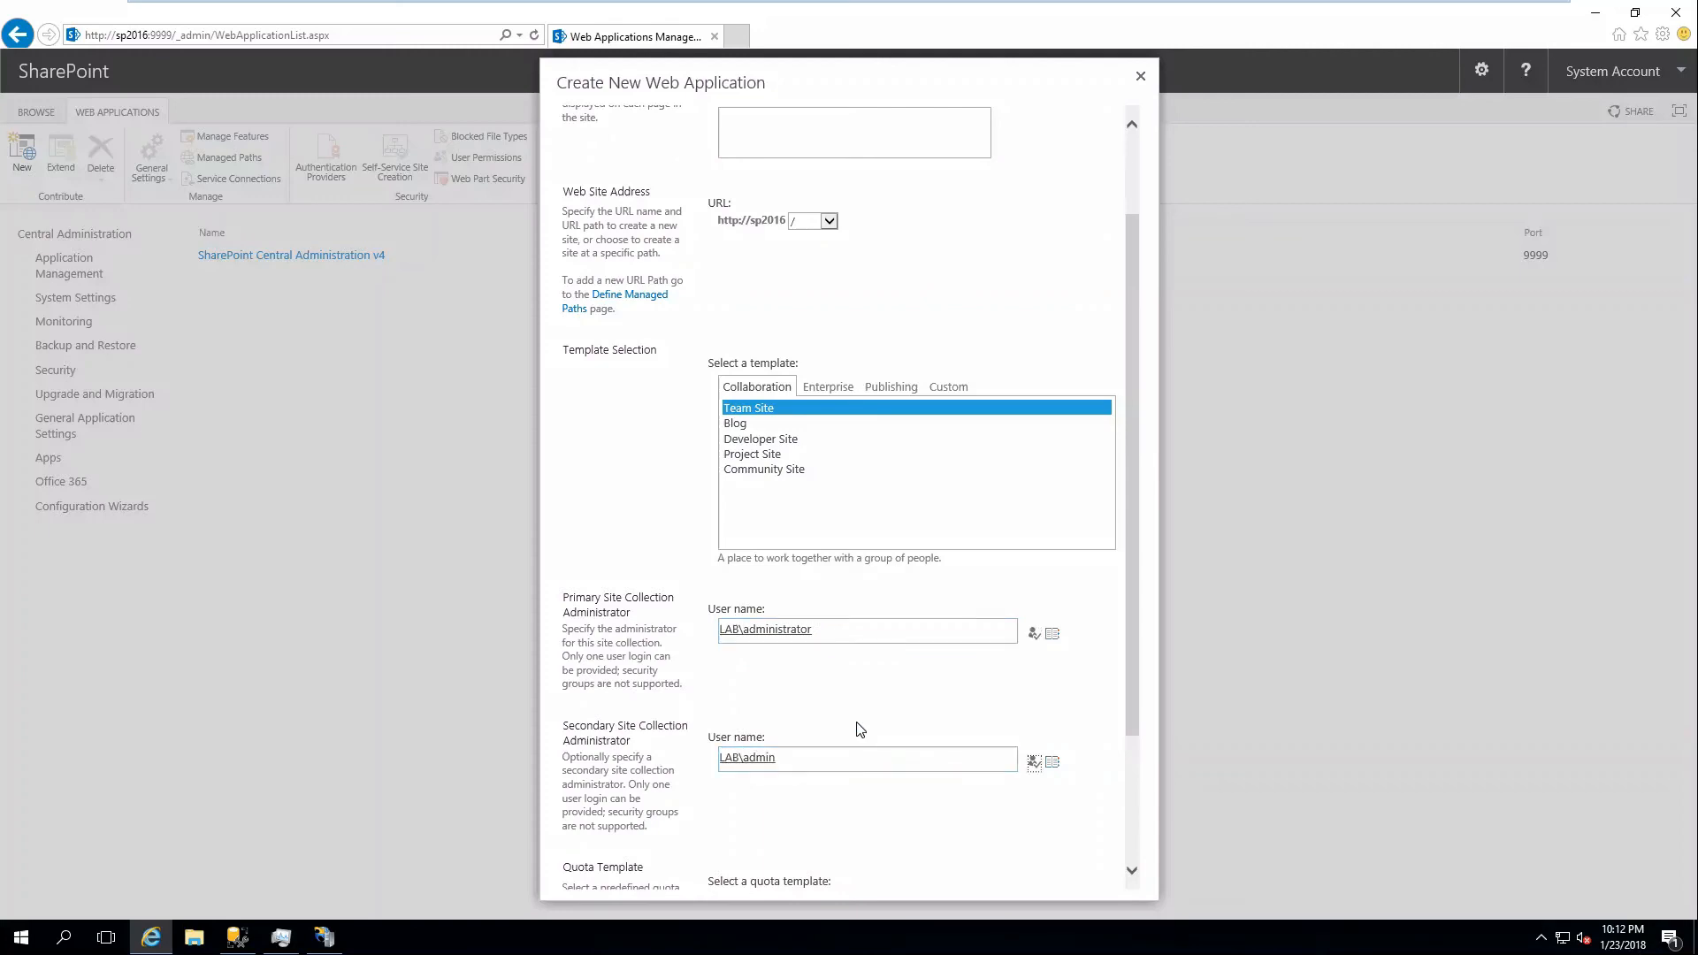
scroll(856, 732, down, 2)
click(1018, 875)
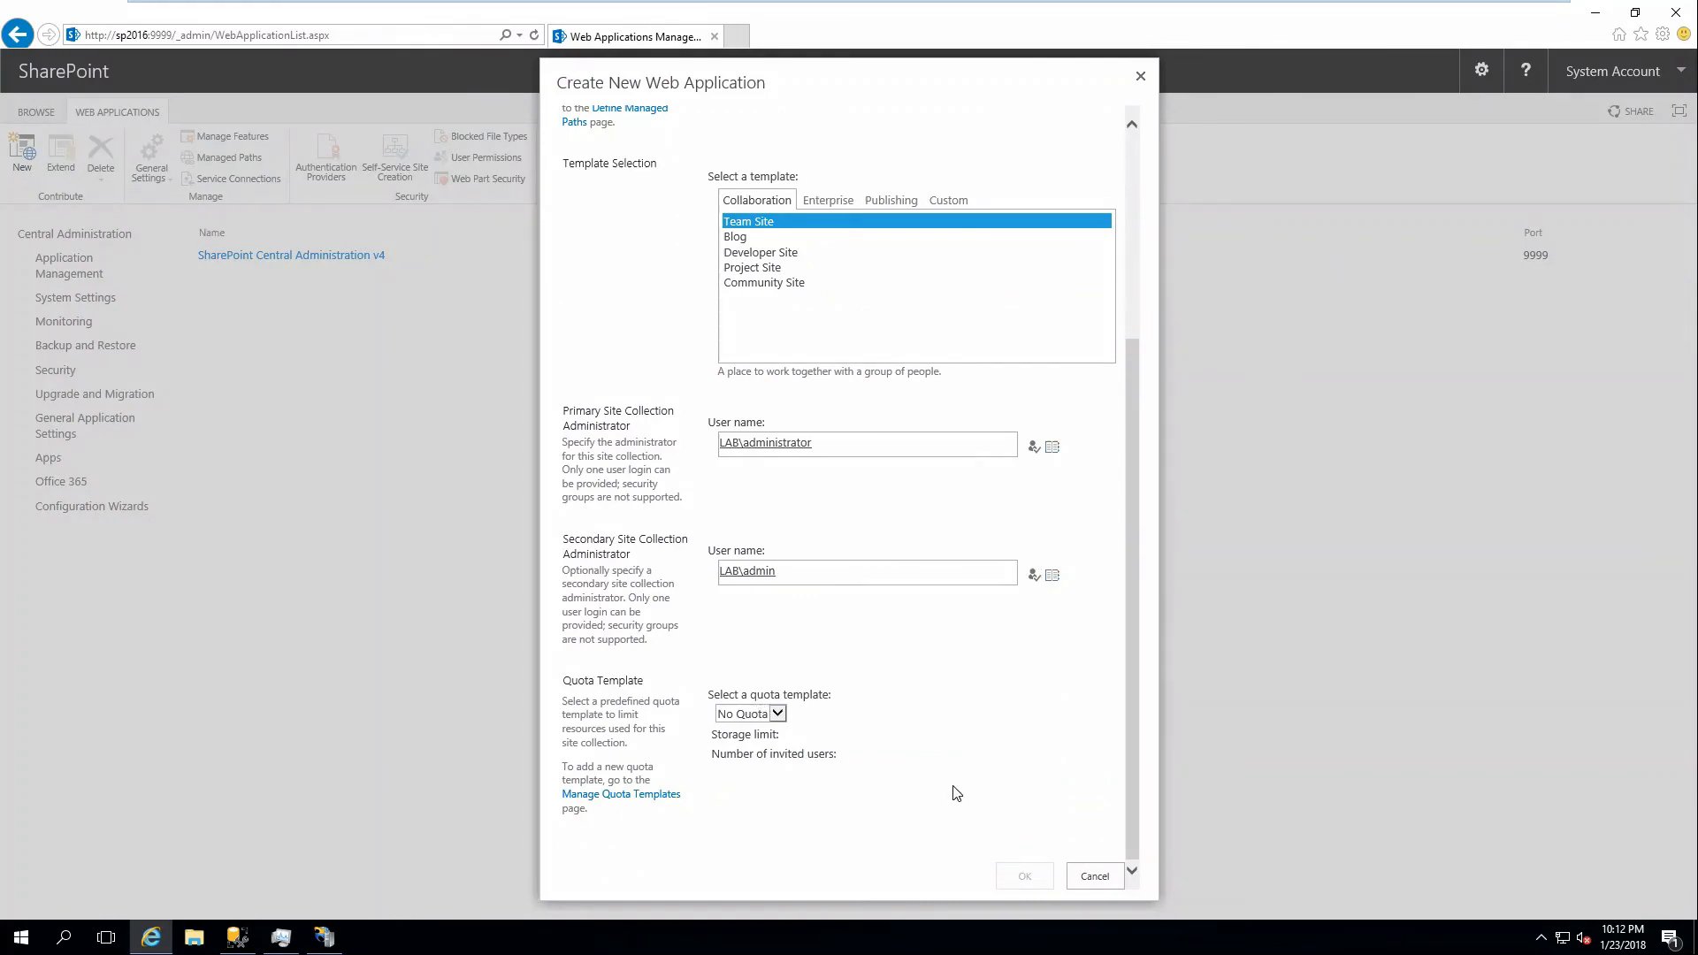
Refresh IIS Sites to reveal SharePoint - 80 - Intranet, then inspect its new application pool.
click(323, 937)
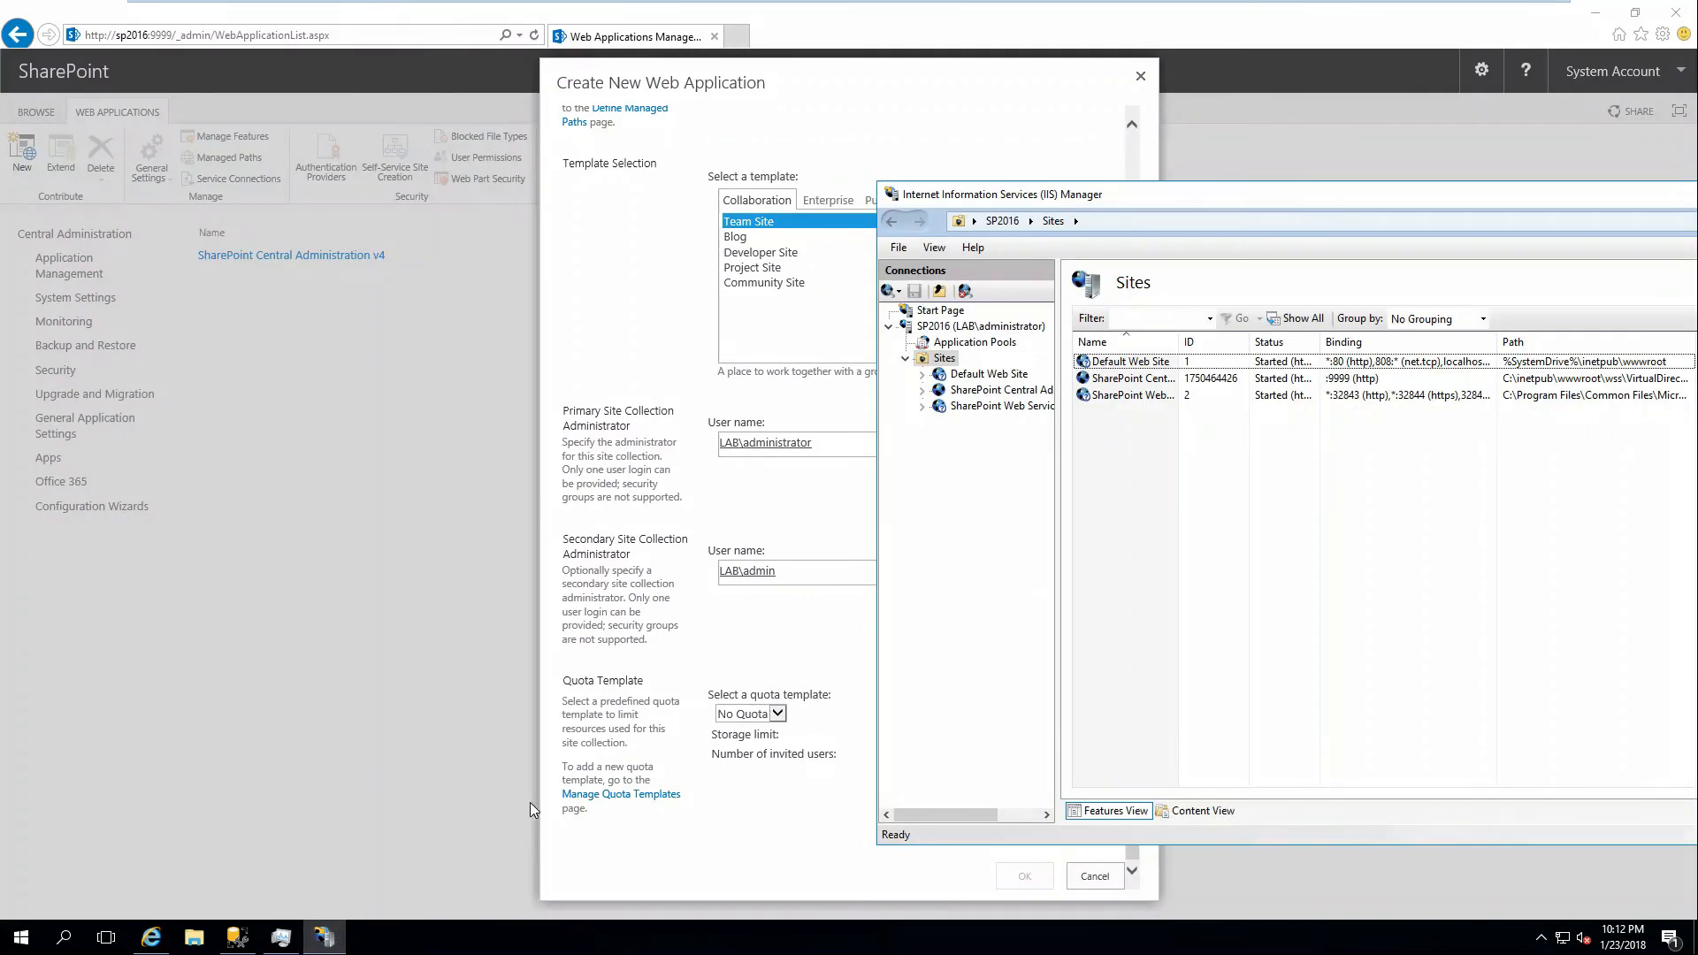
right_click(976, 457)
click(1022, 485)
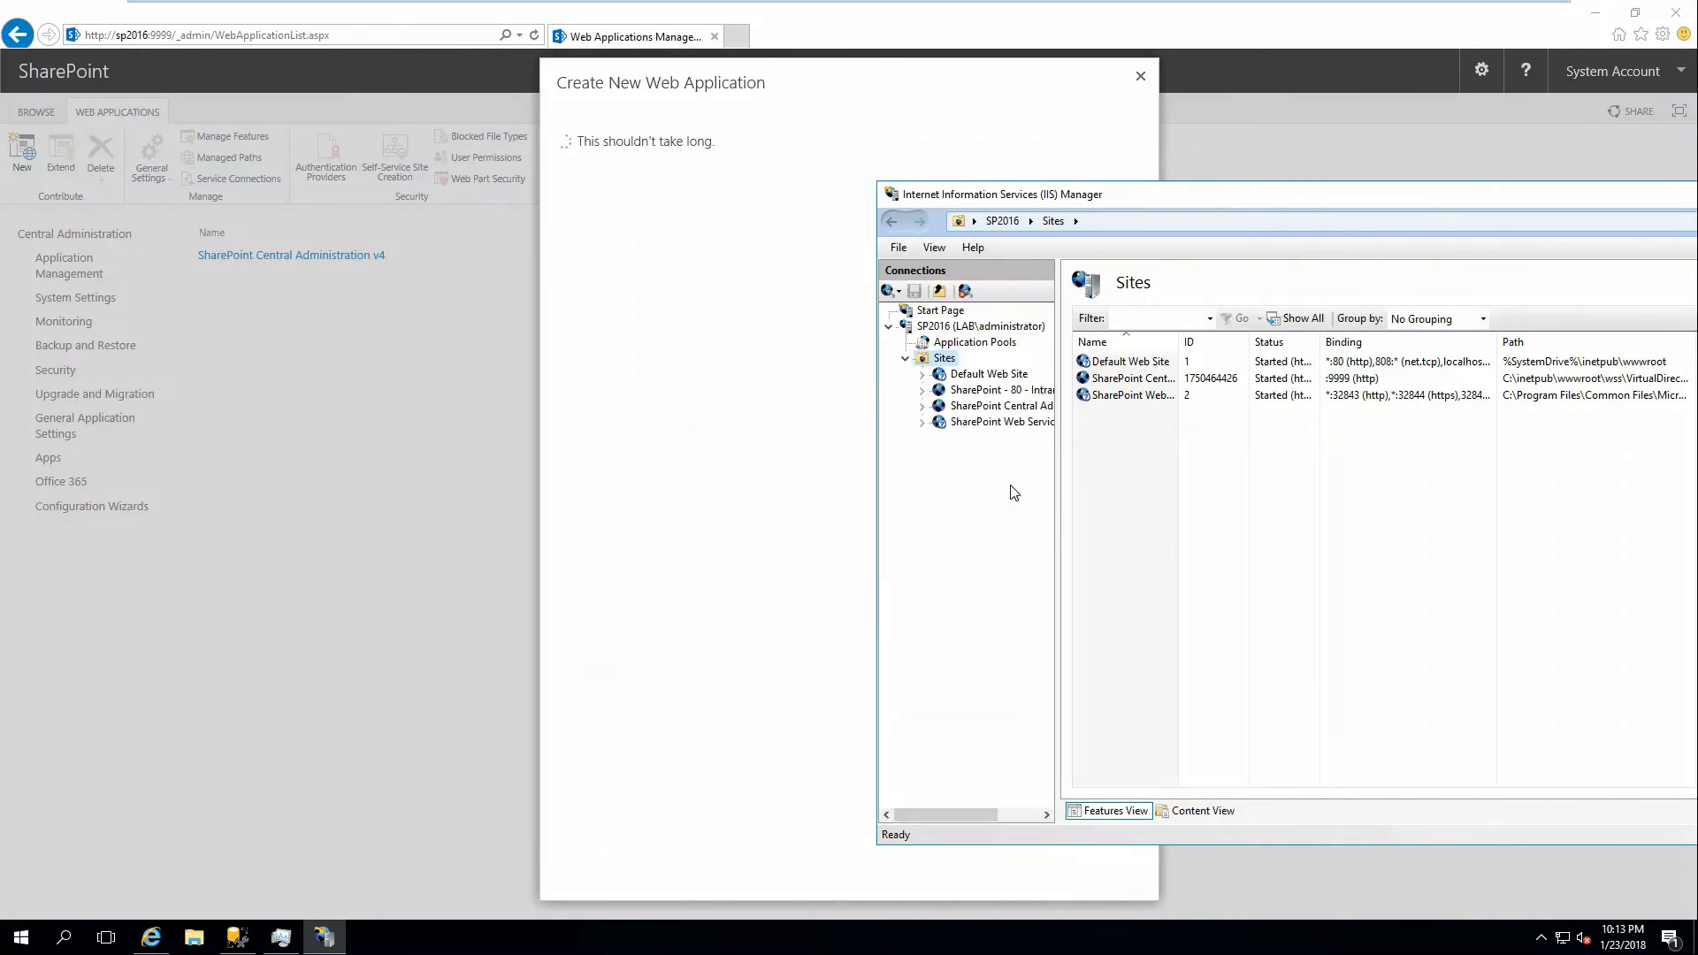
click(1004, 392)
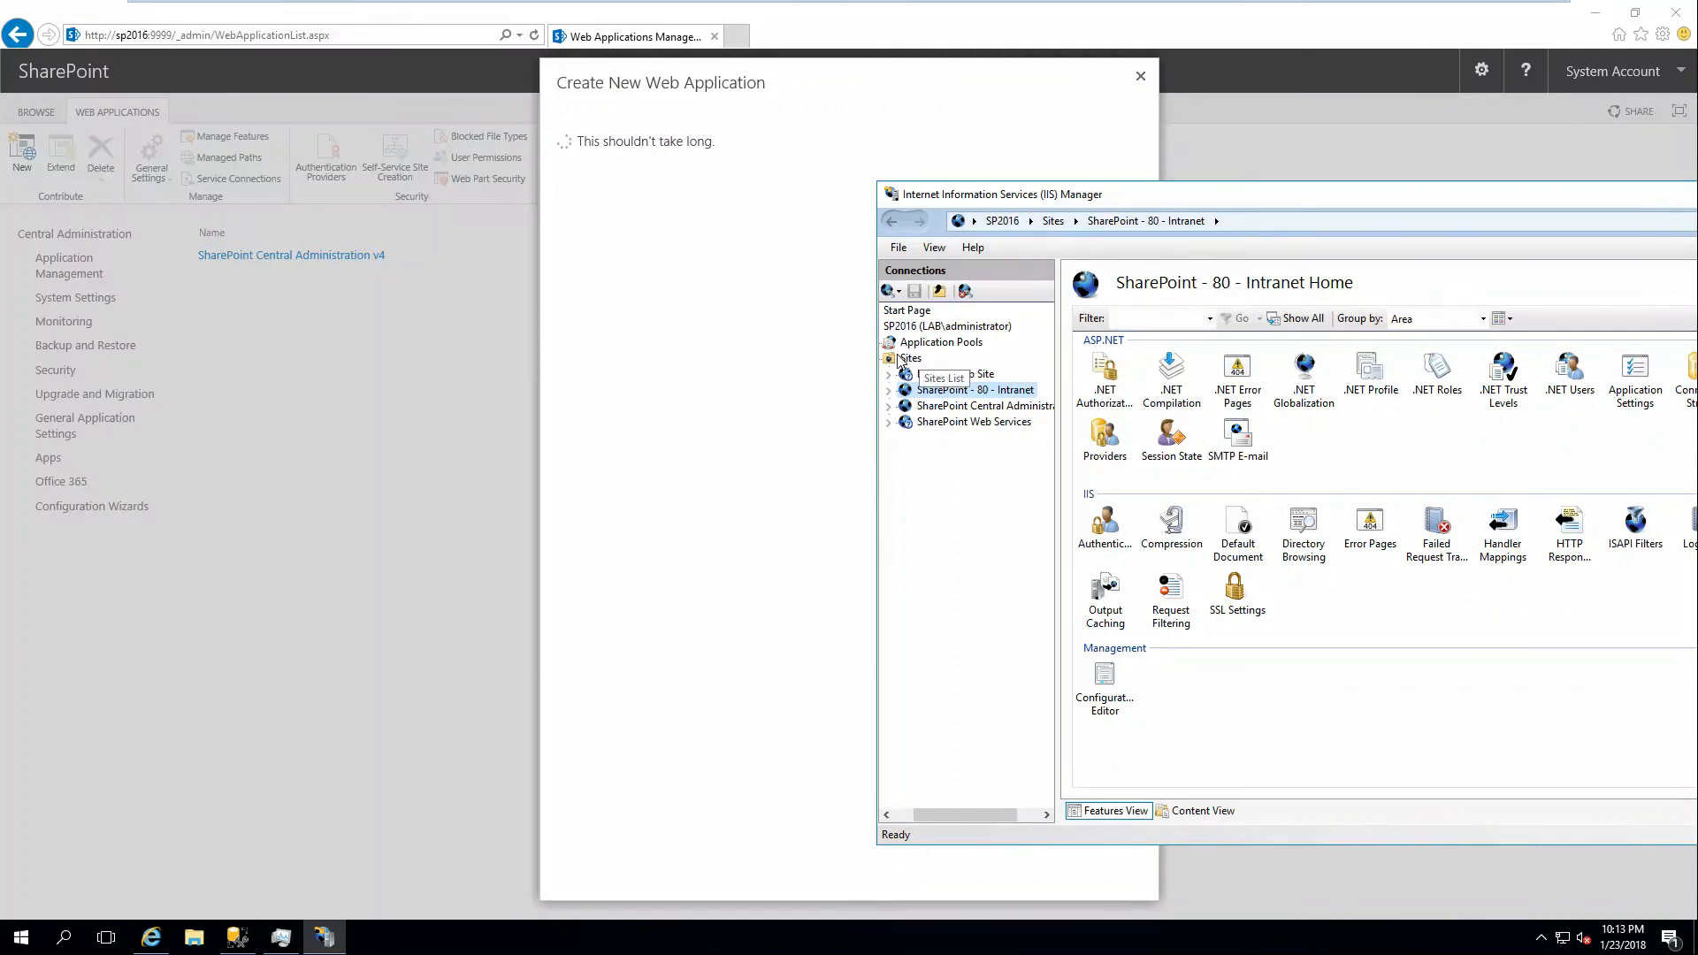
click(941, 343)
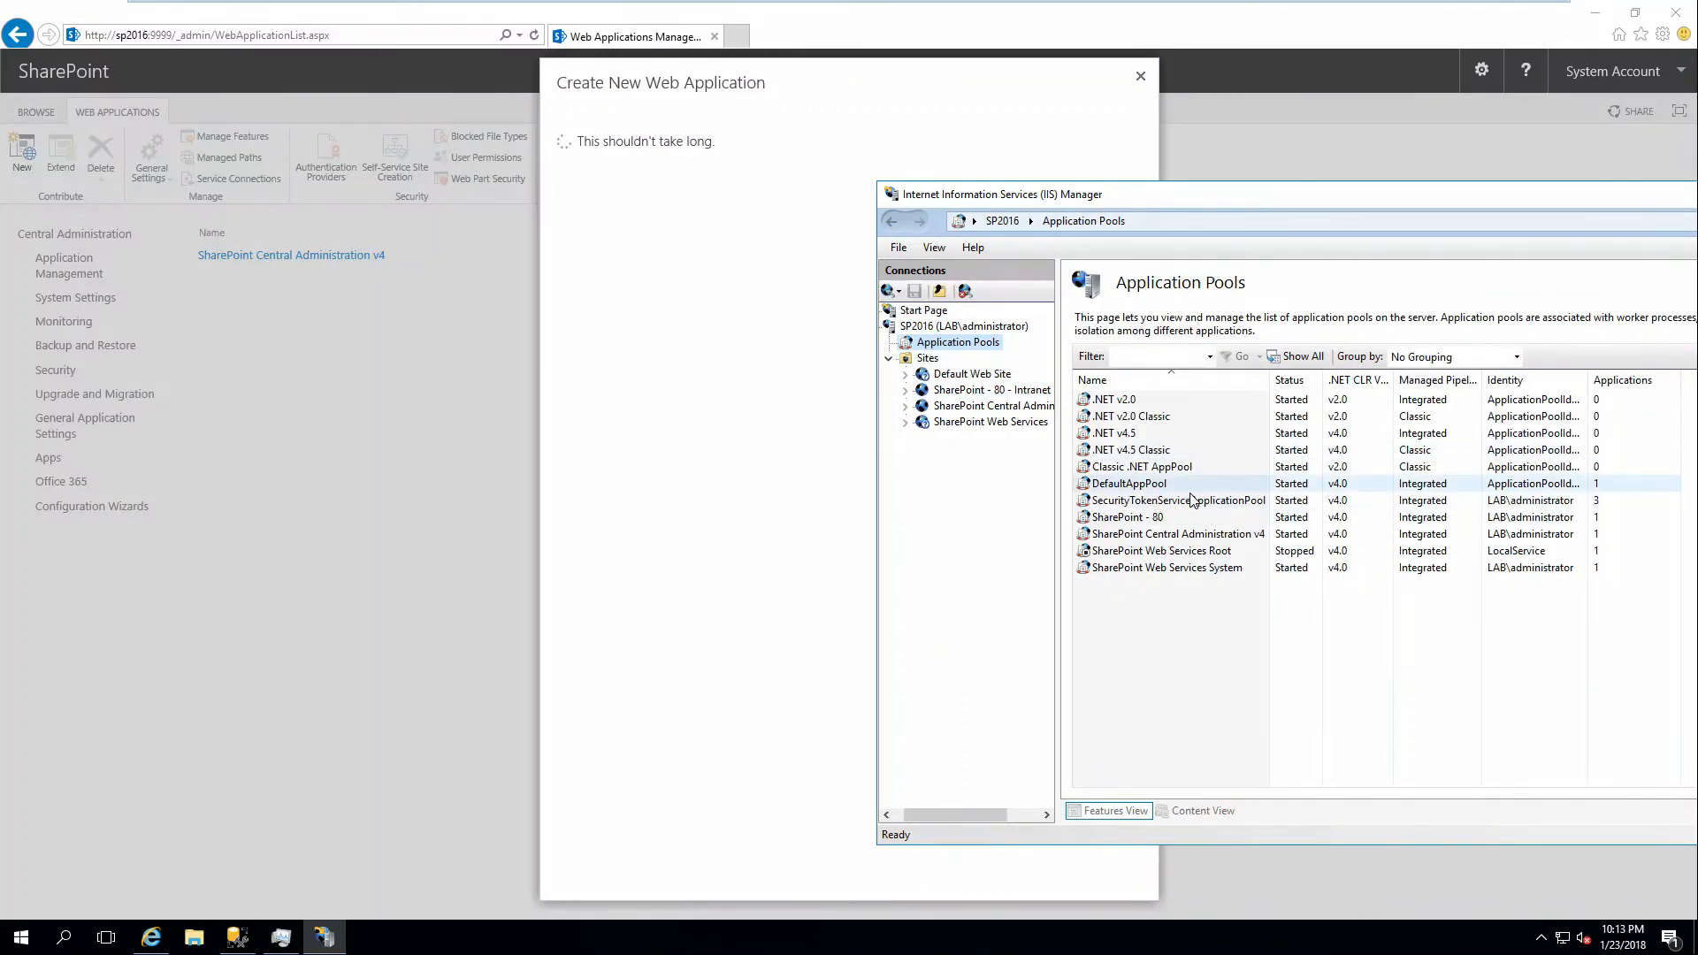
click(1151, 522)
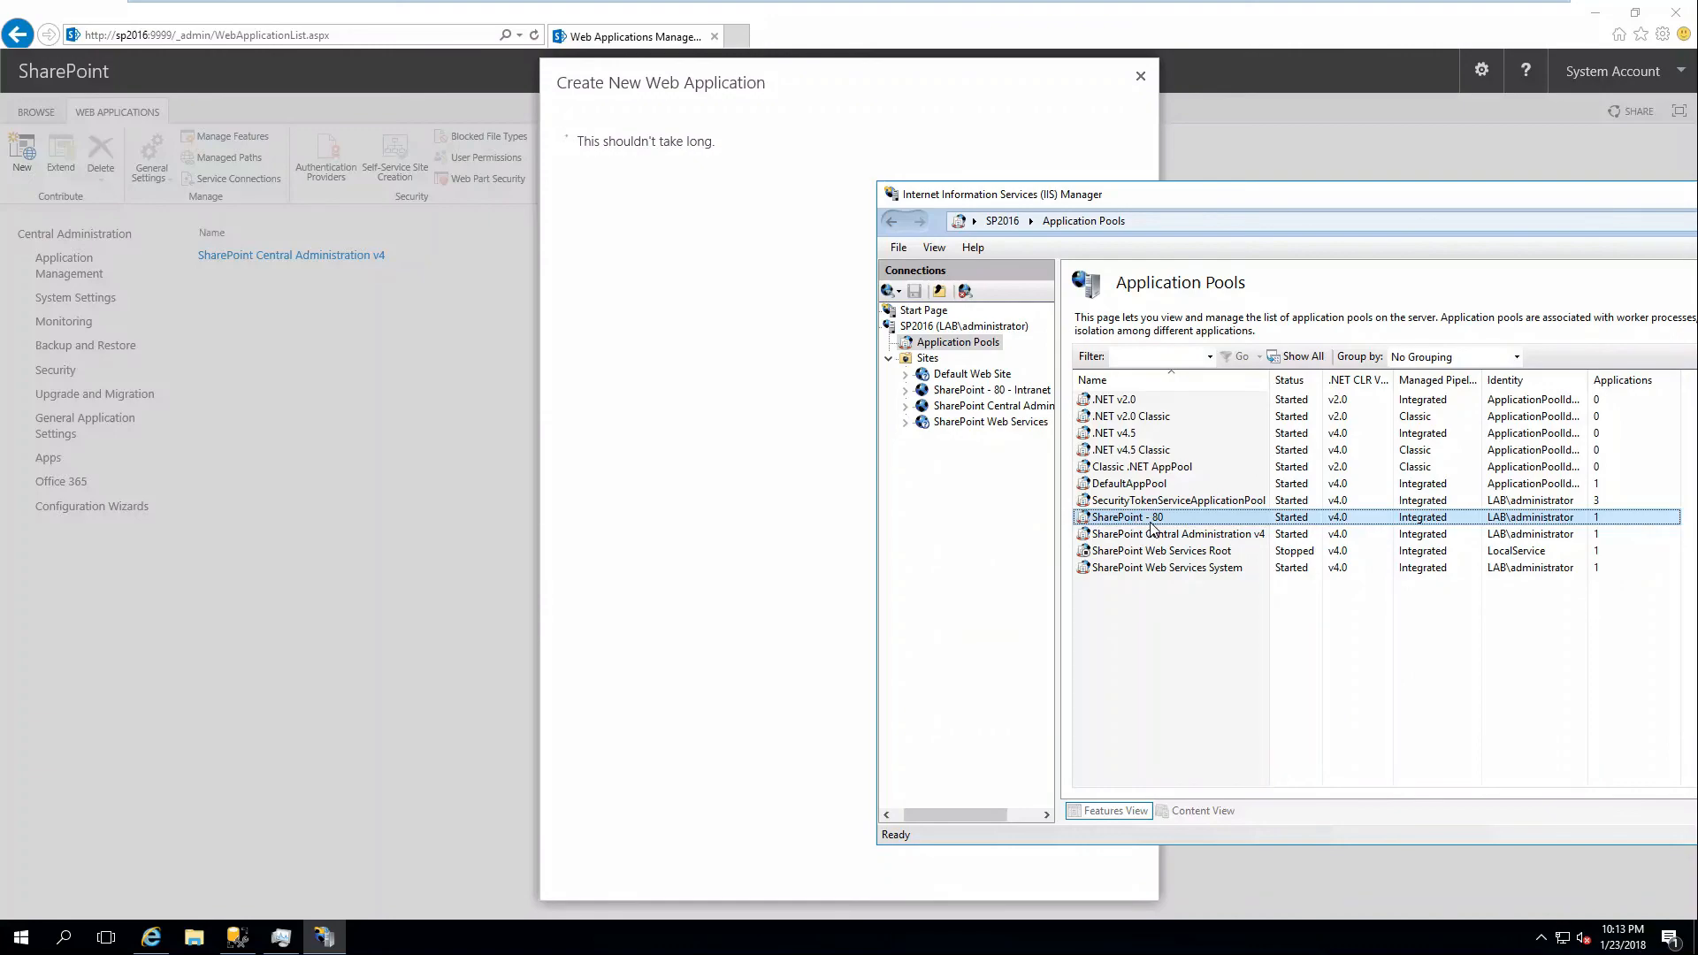
click(237, 938)
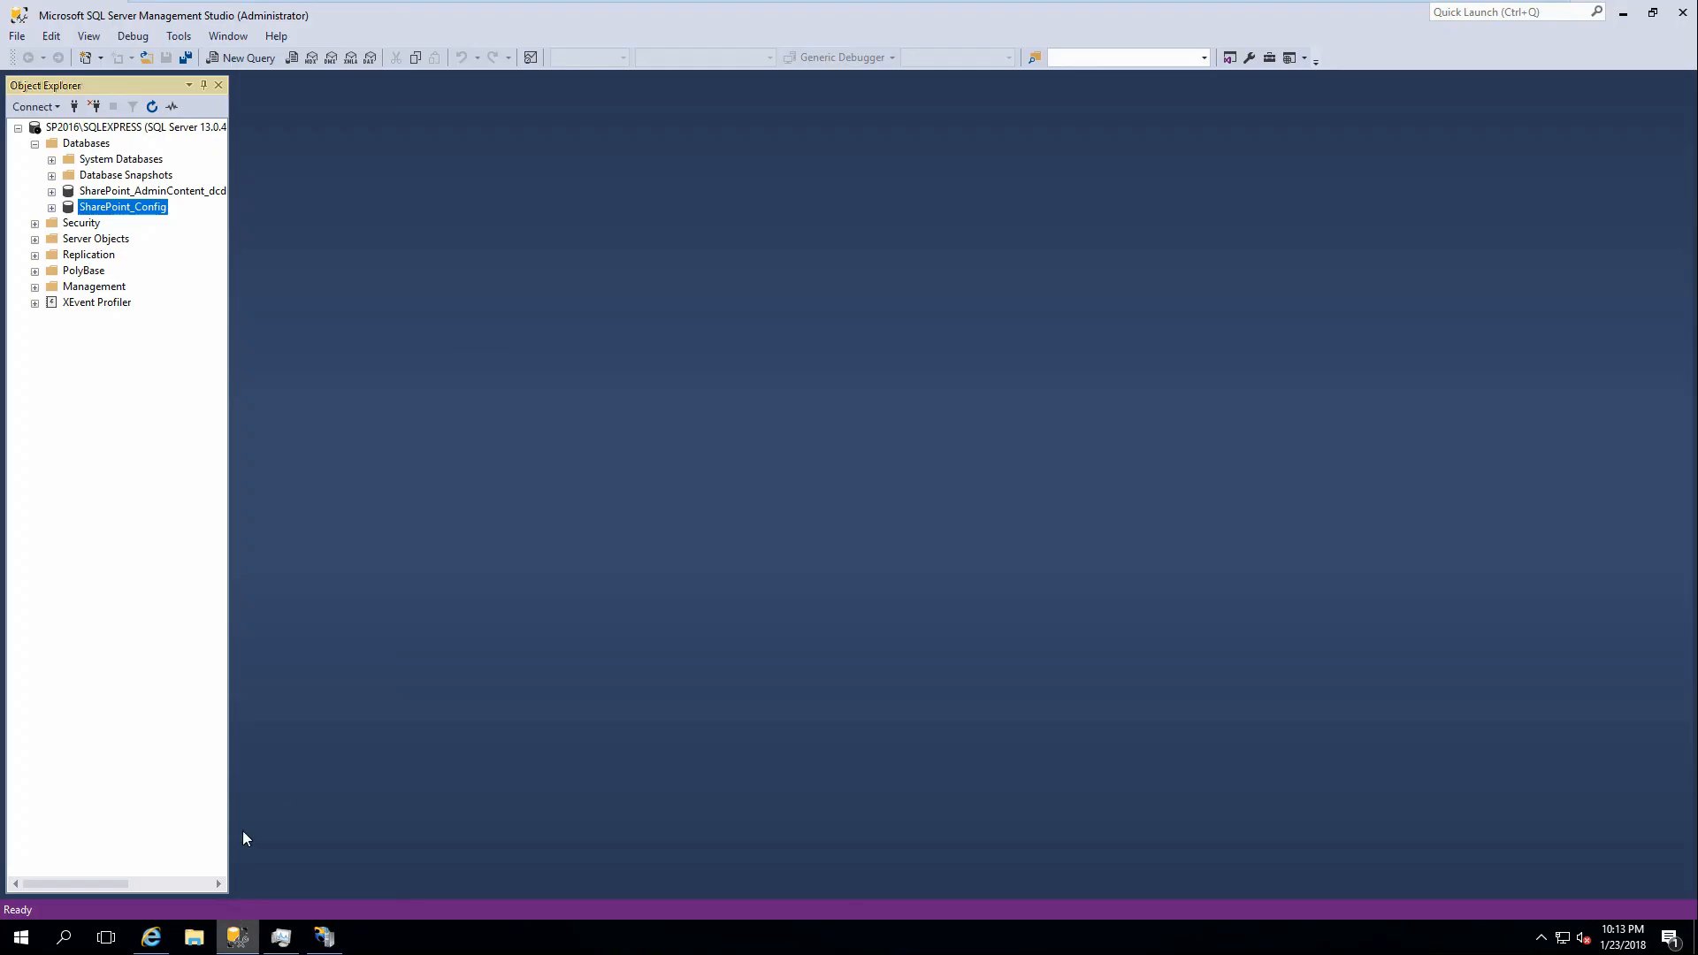
Refresh the Databases folder and the server tree, then expand Databases to find the new content database.
right_click(86, 144)
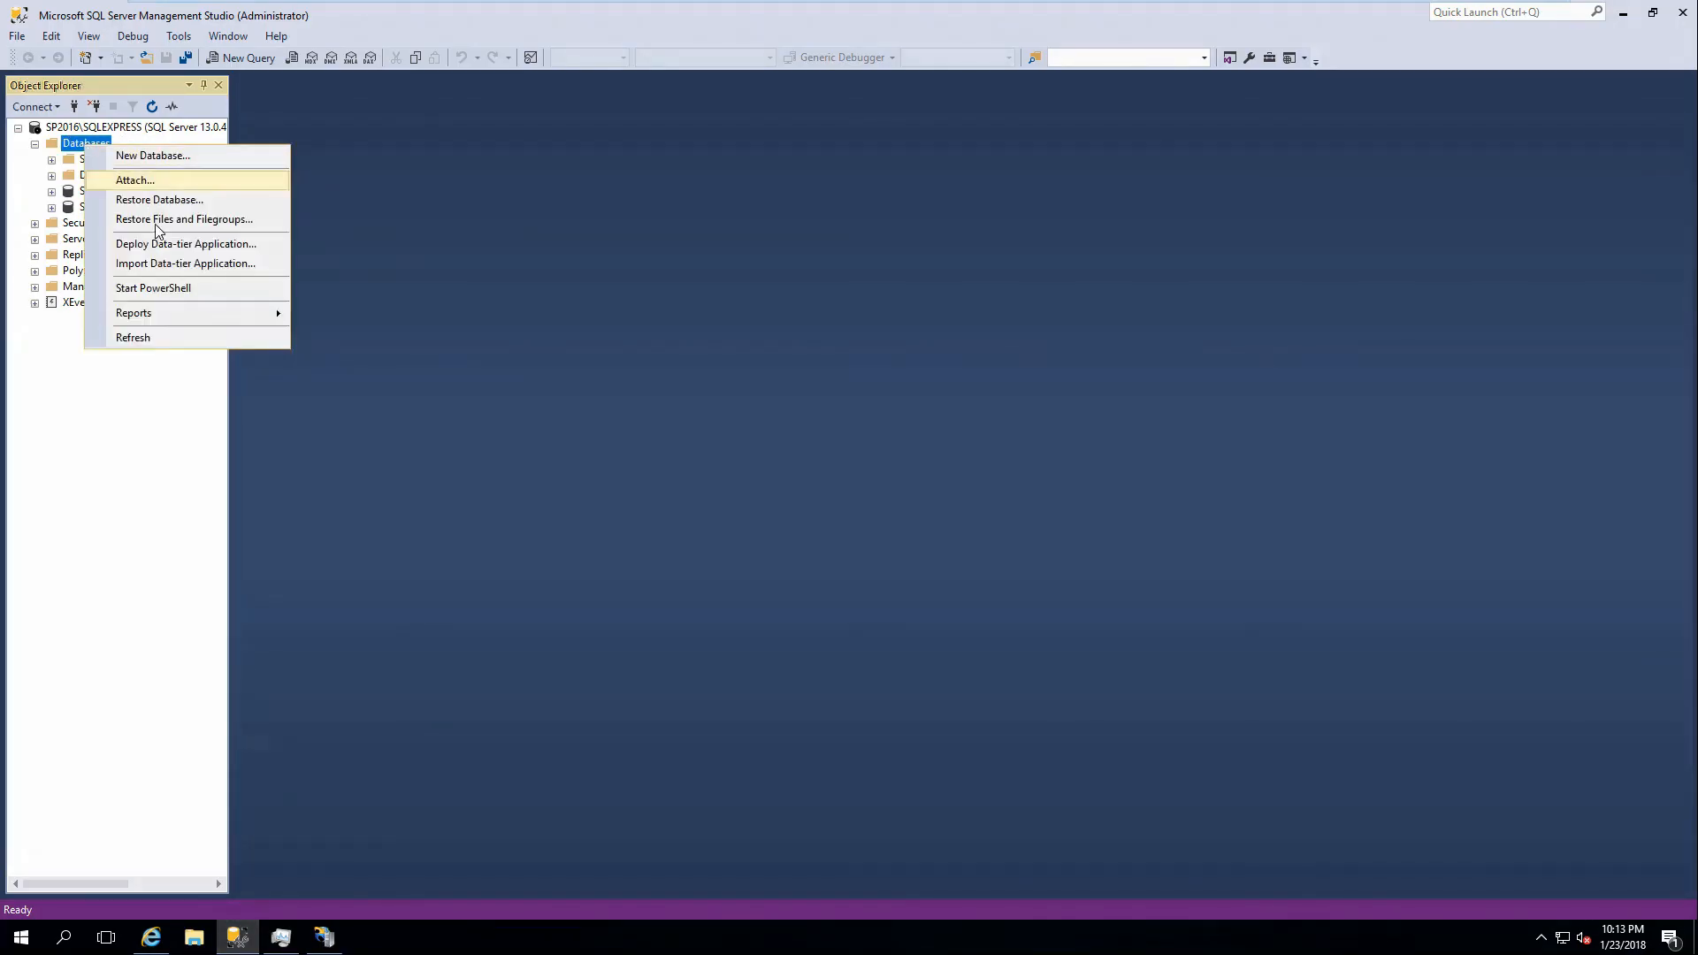
click(171, 336)
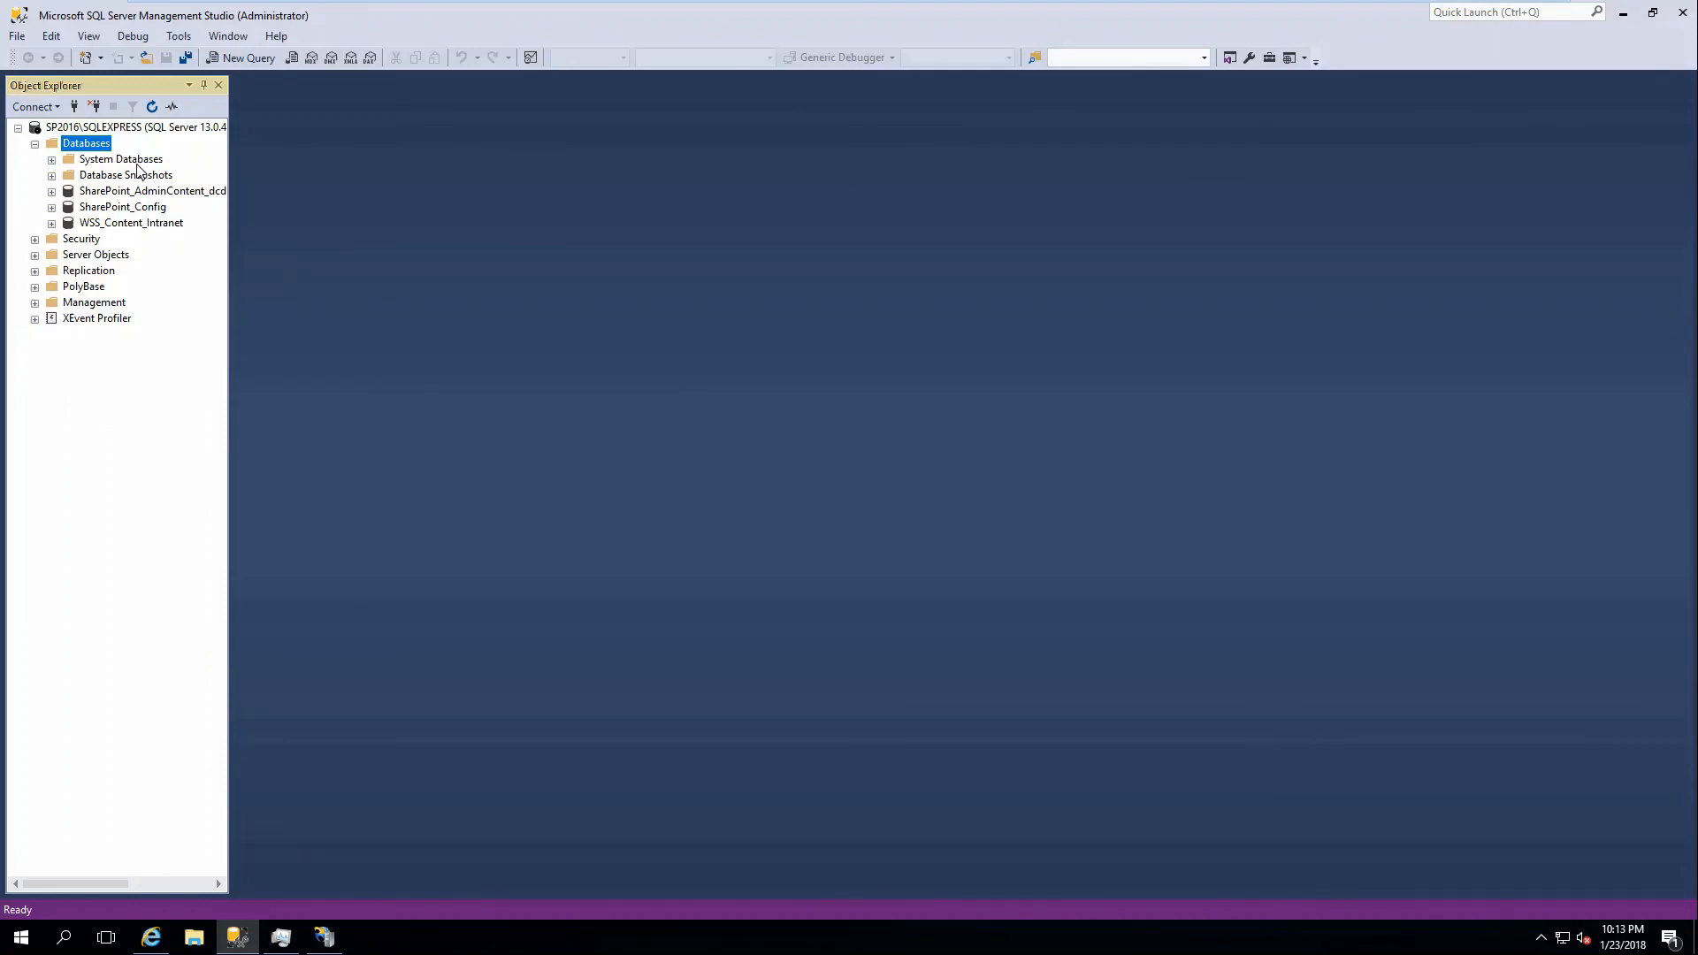
right_click(63, 133)
click(106, 442)
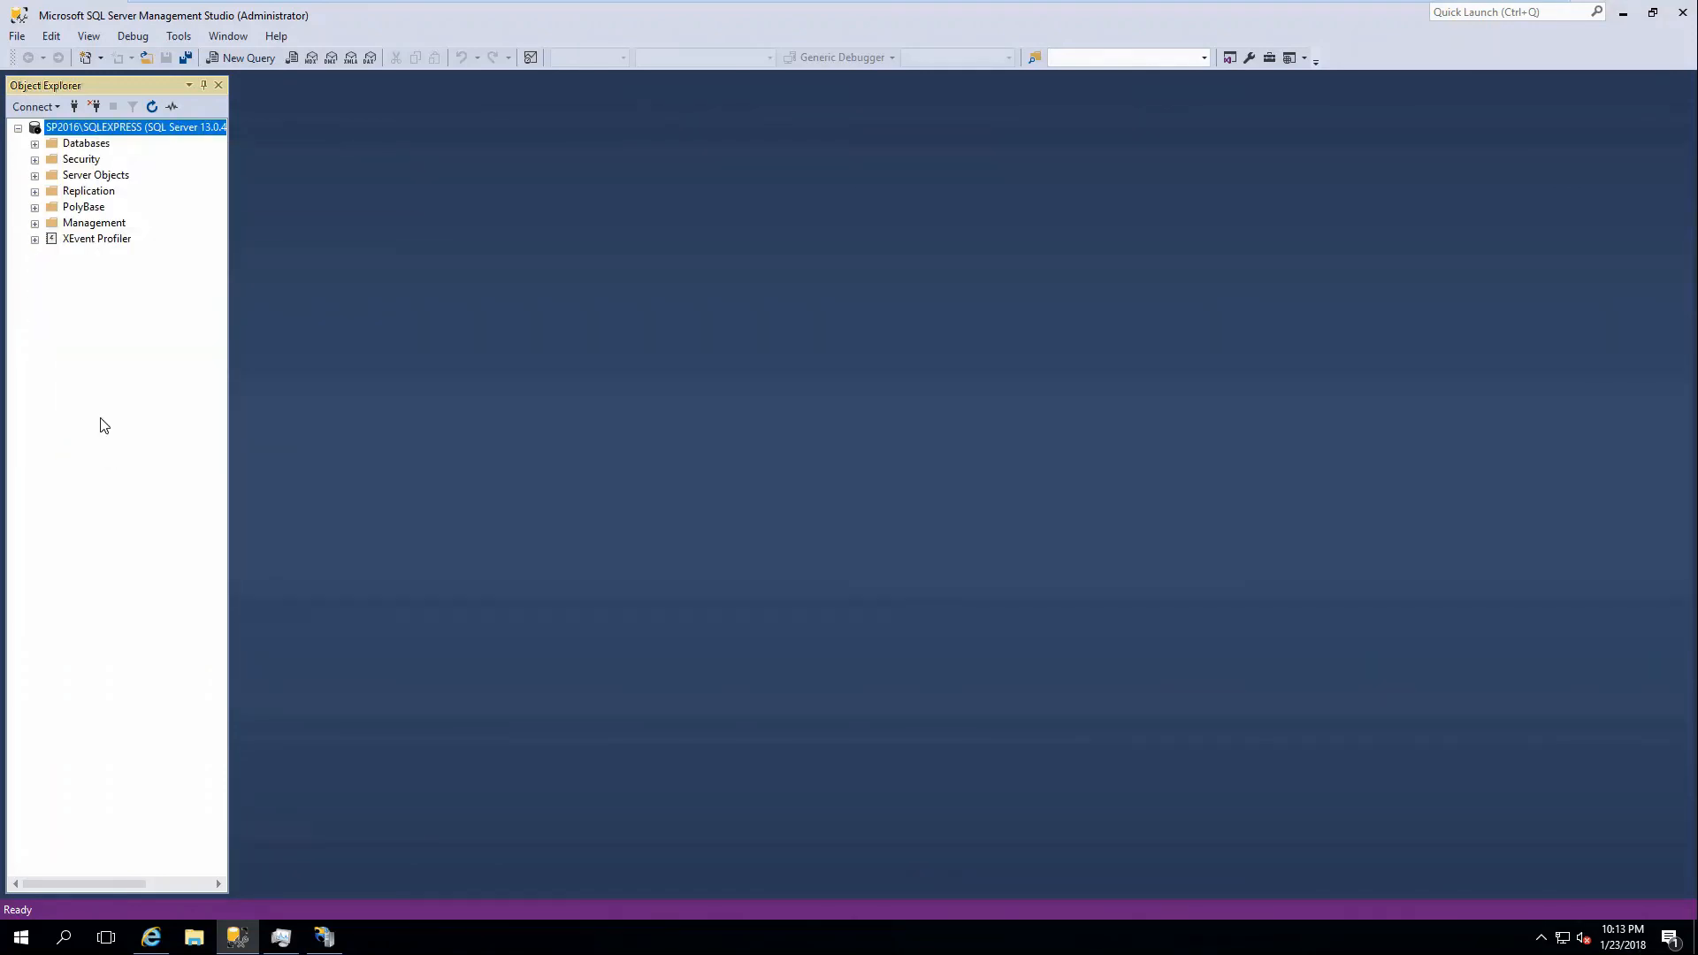
click(34, 143)
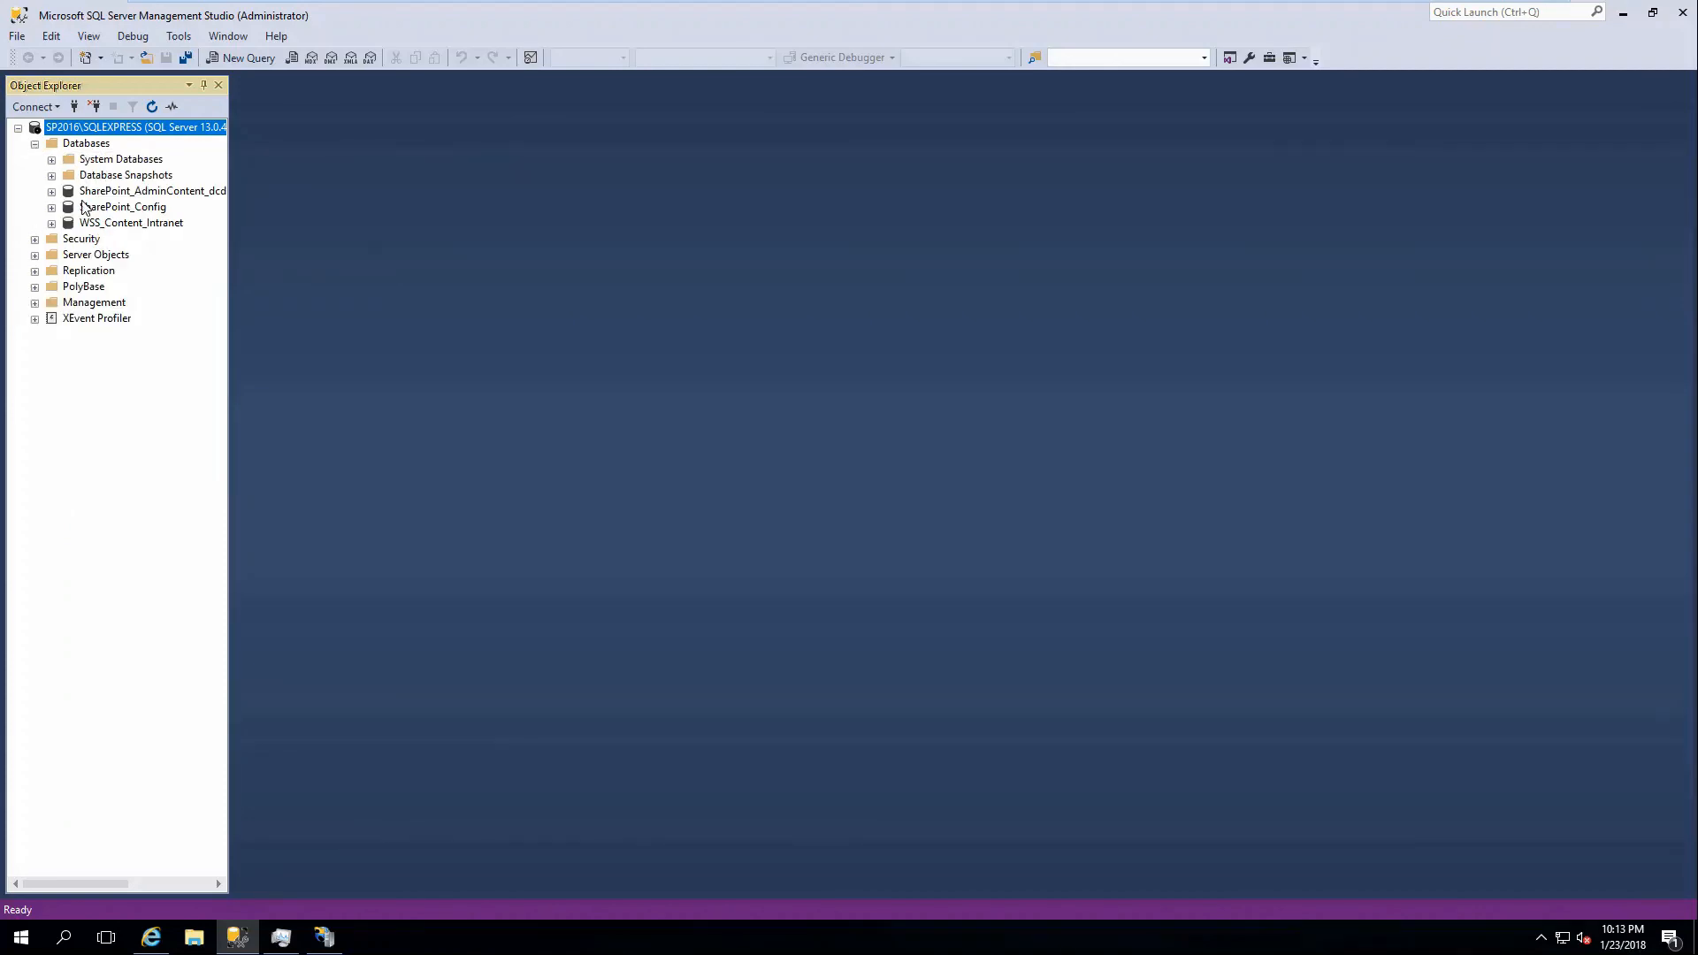
Review WSS_Content_Intranet's properties without changes, then return to the browser's site-created confirmation.
click(116, 227)
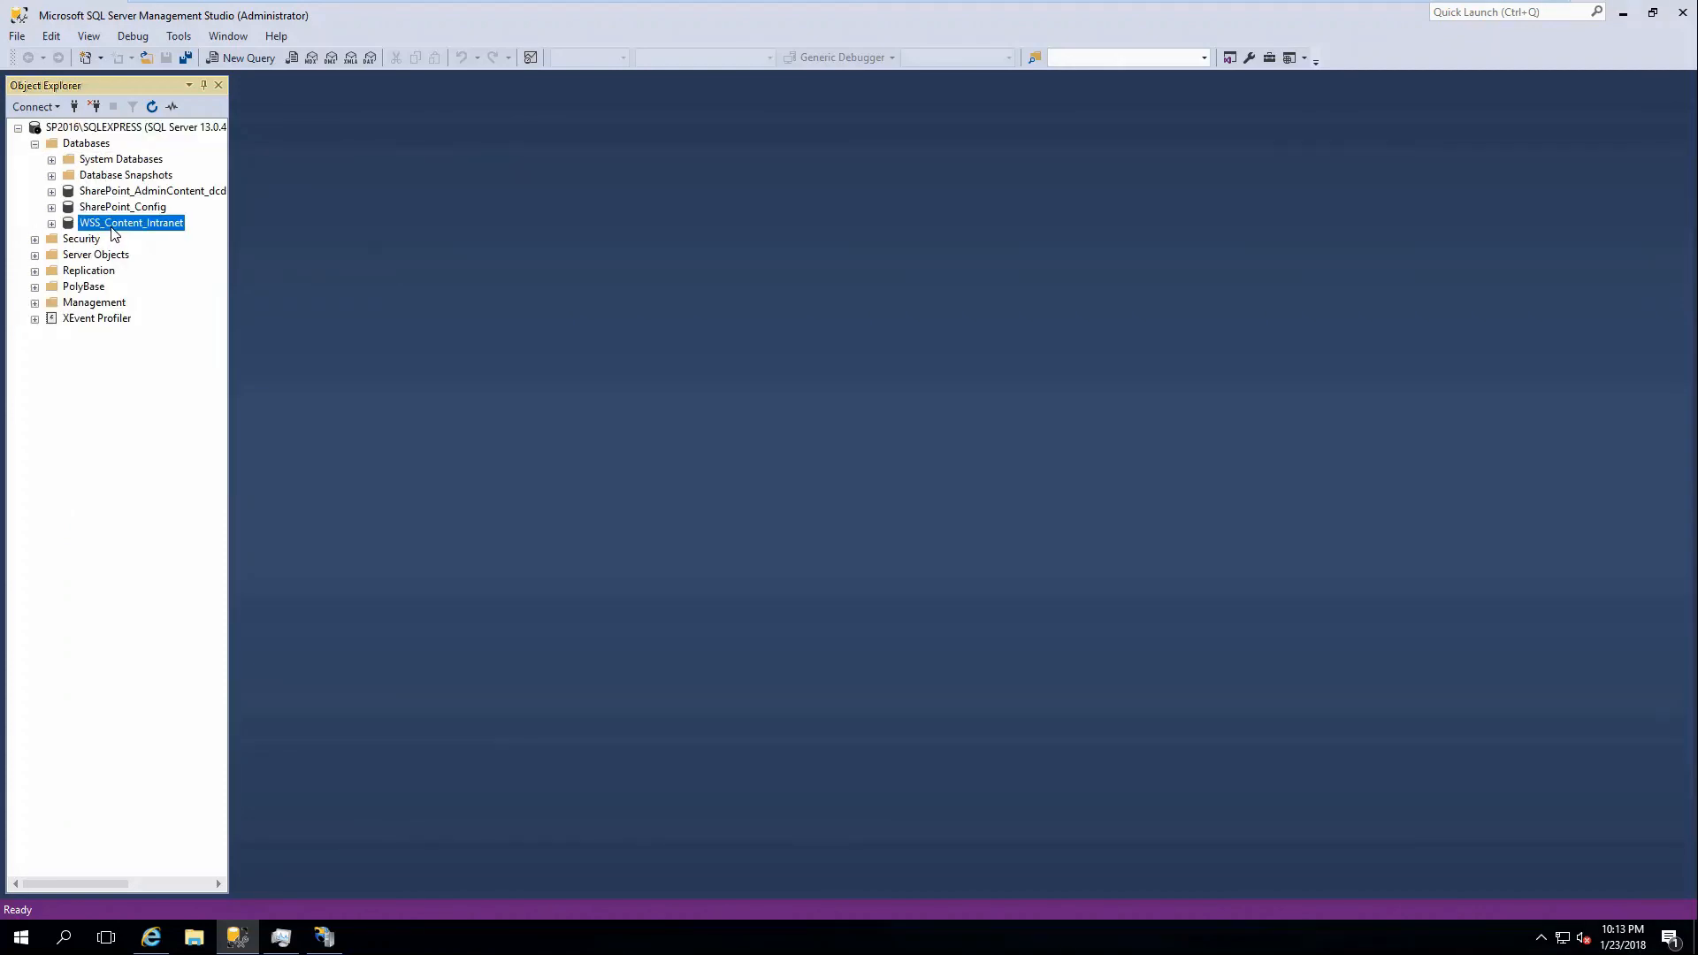
right_click(118, 230)
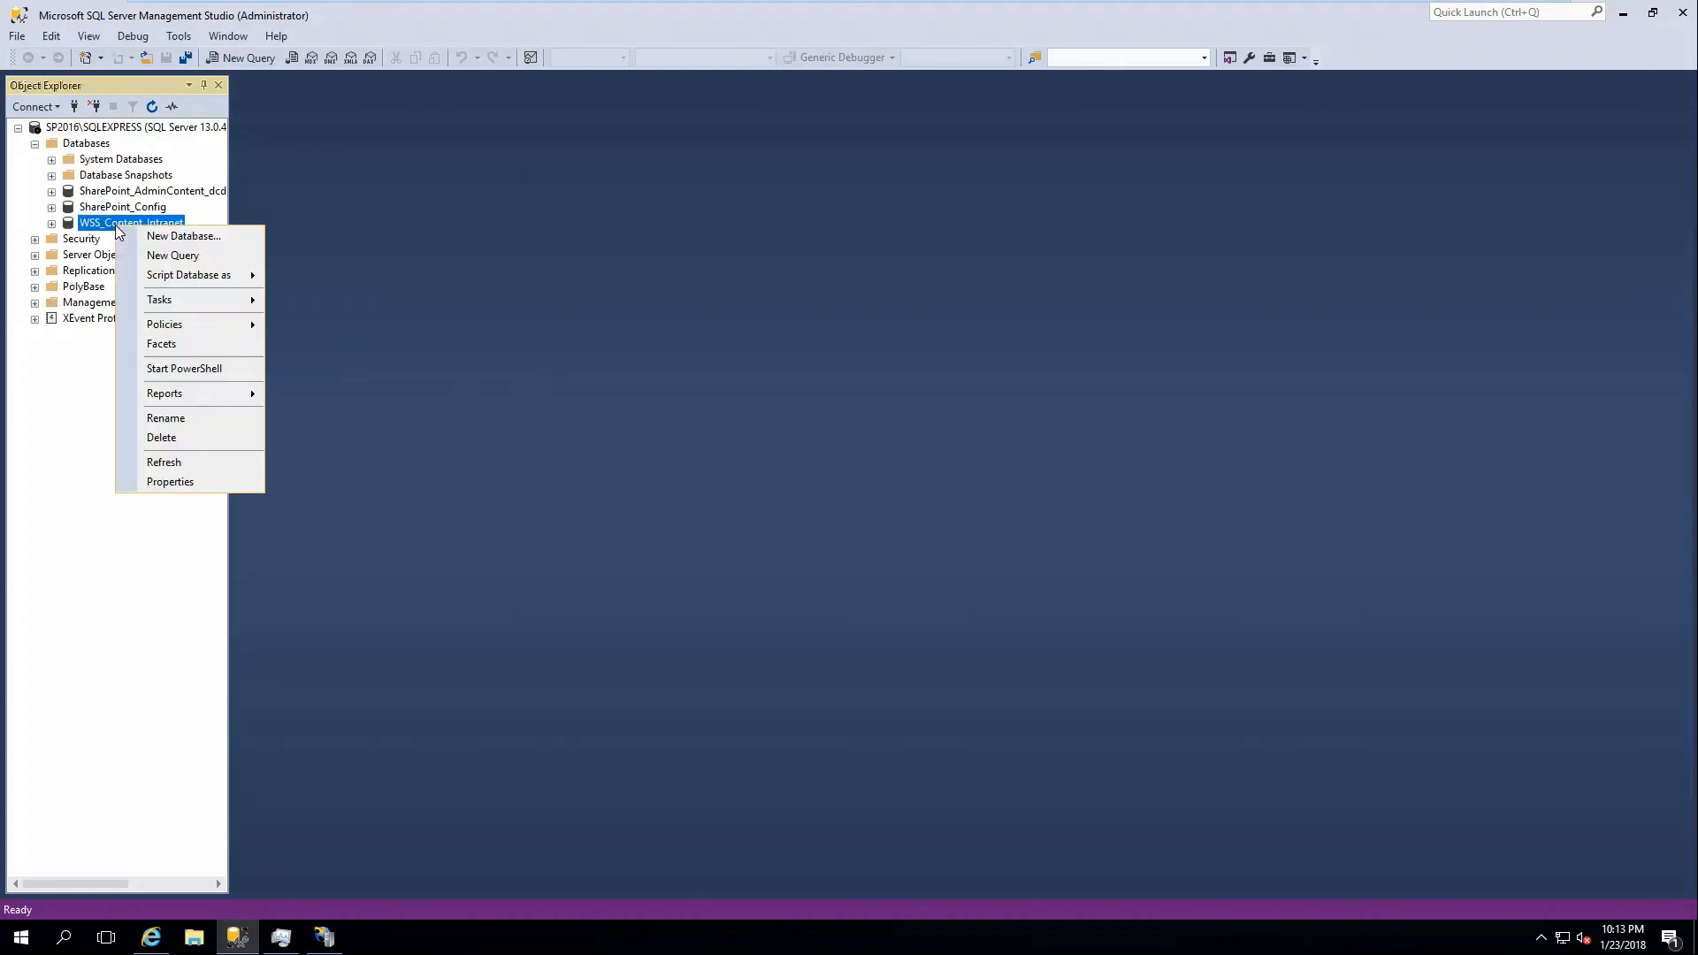
click(197, 483)
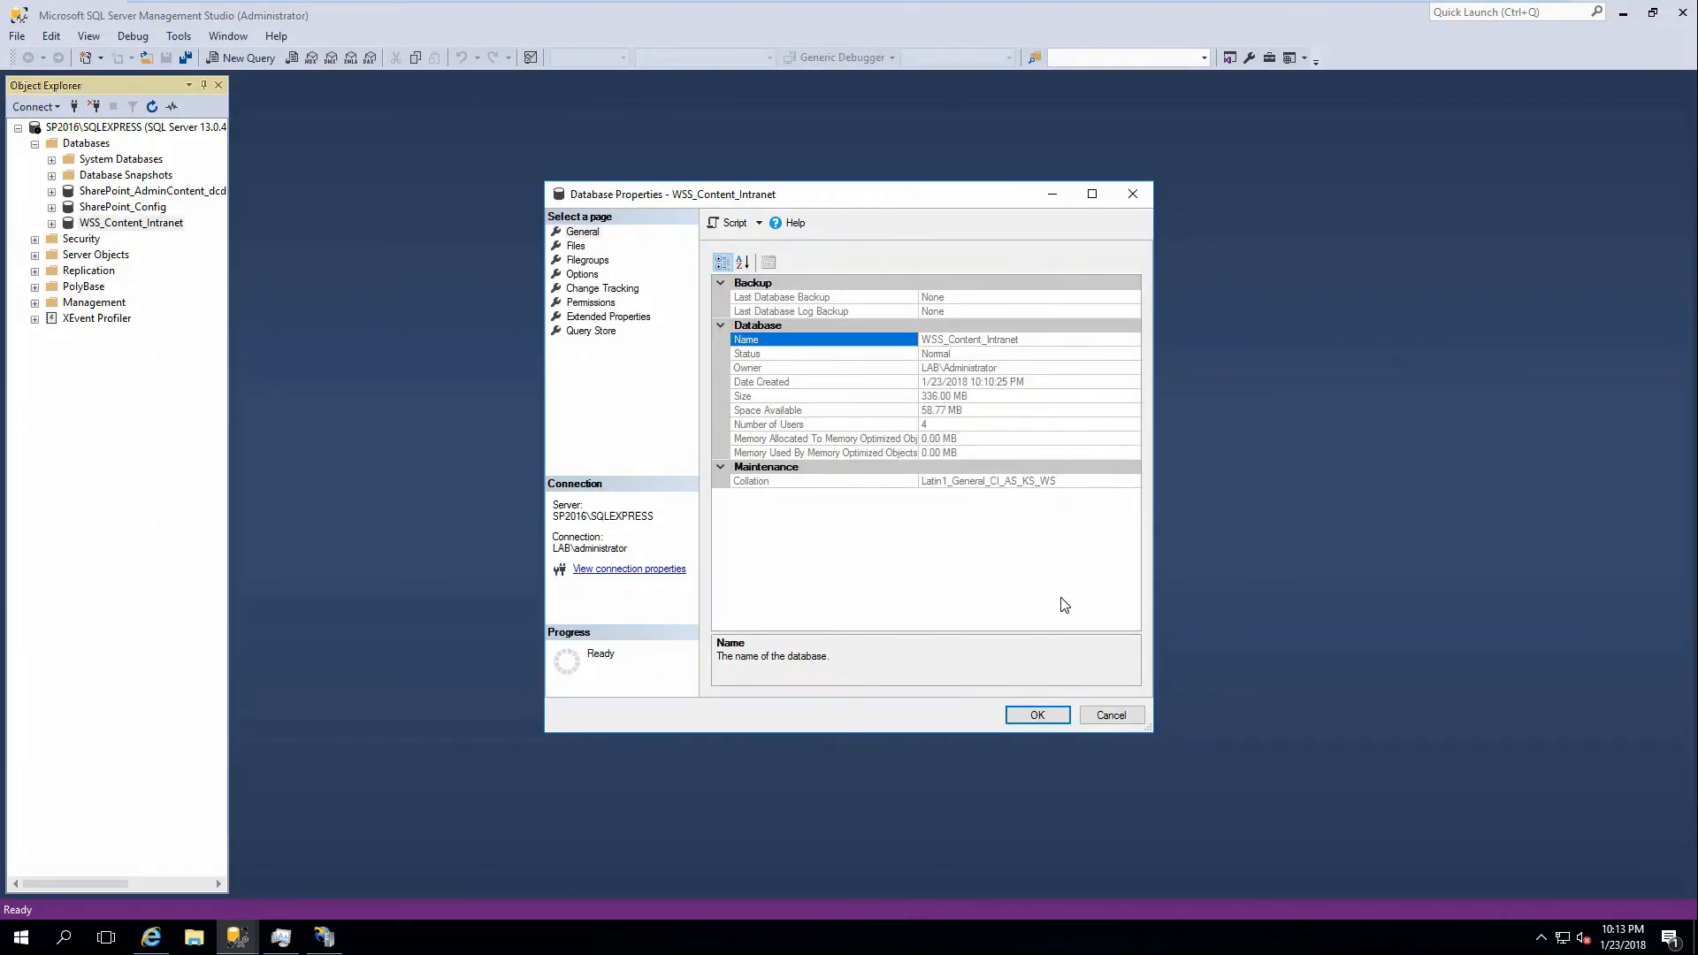
click(1111, 715)
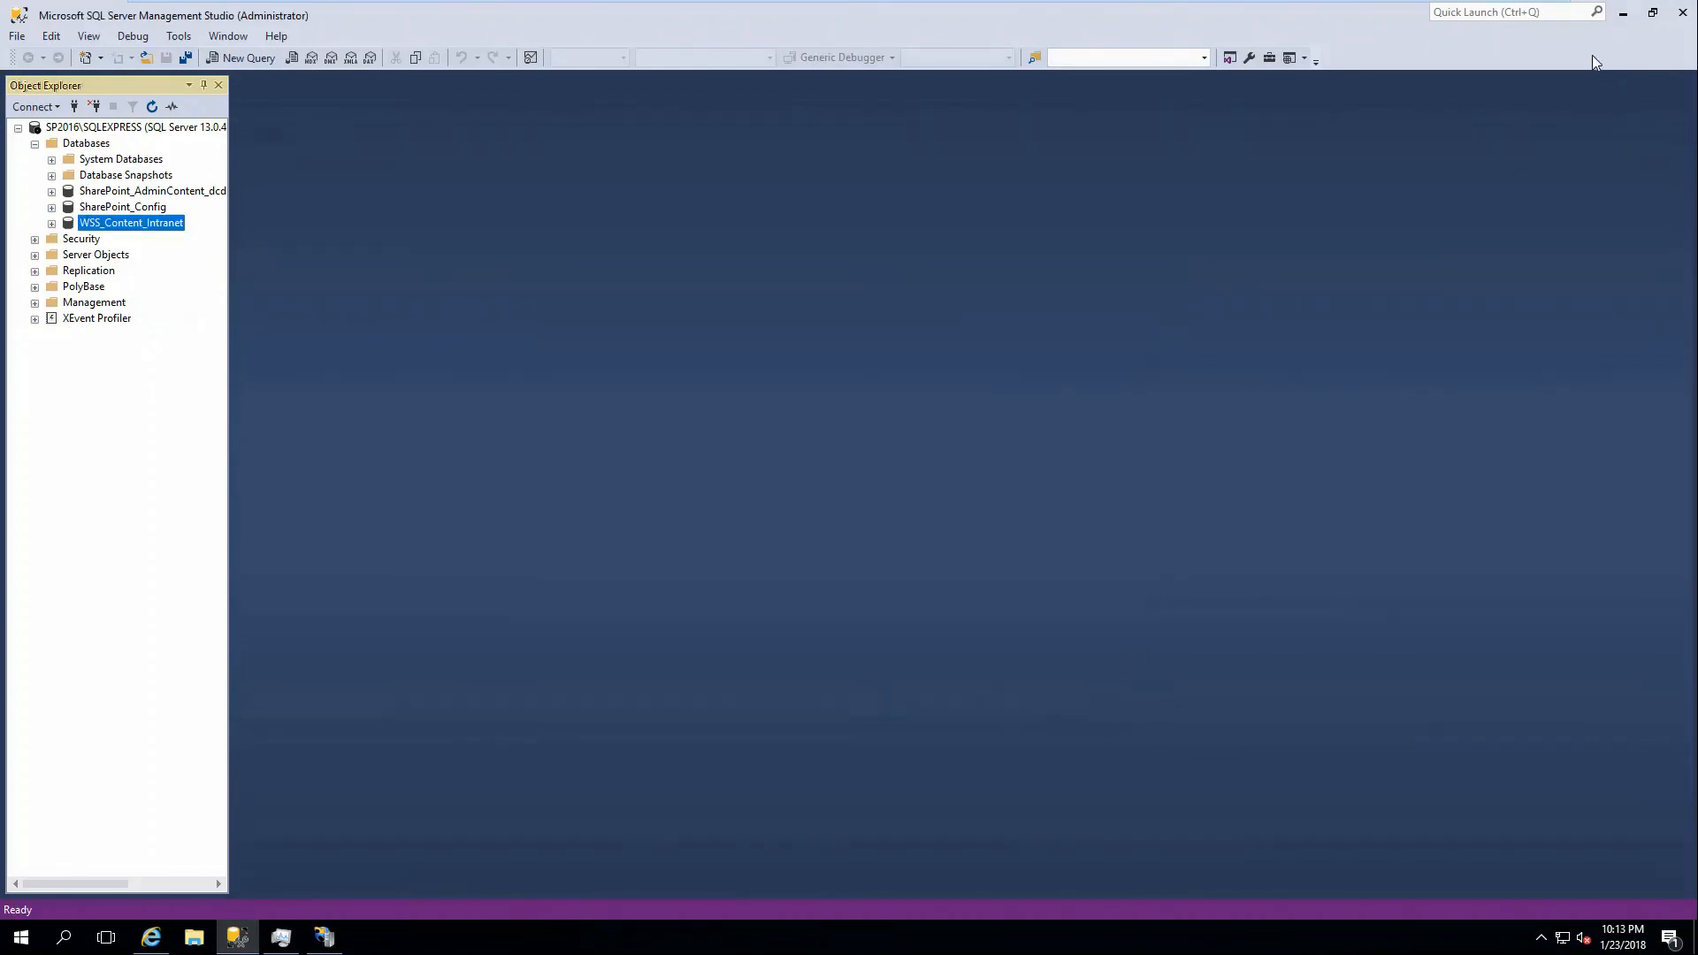
click(1625, 14)
click(730, 394)
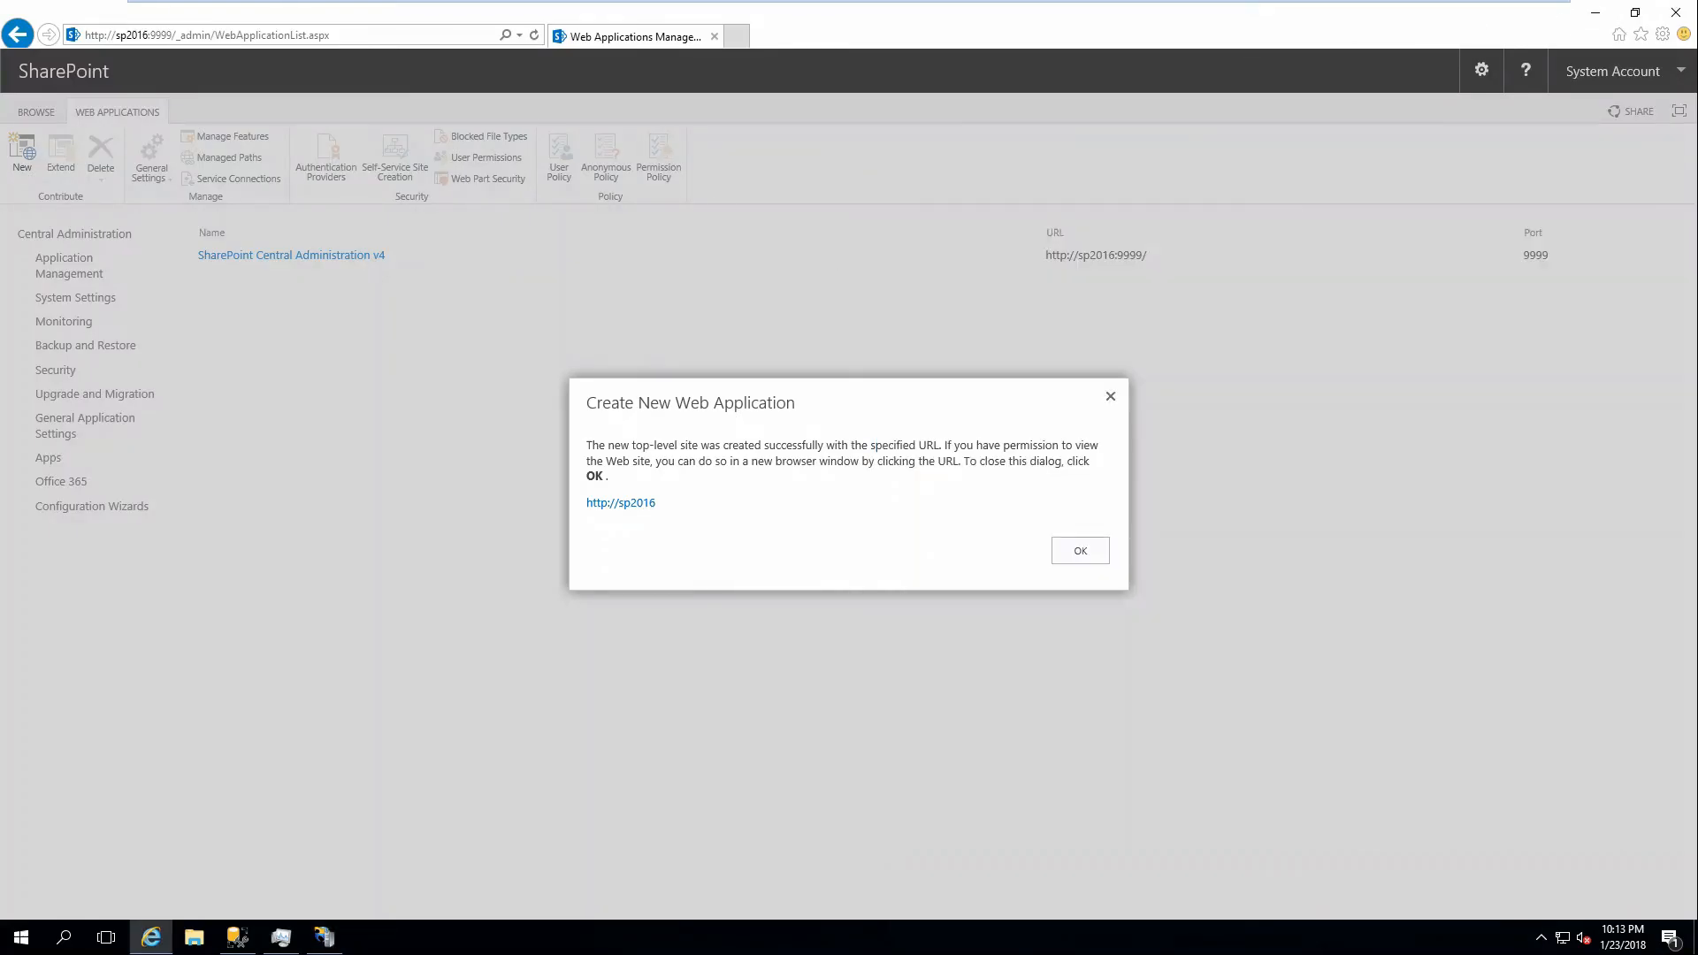
click(632, 504)
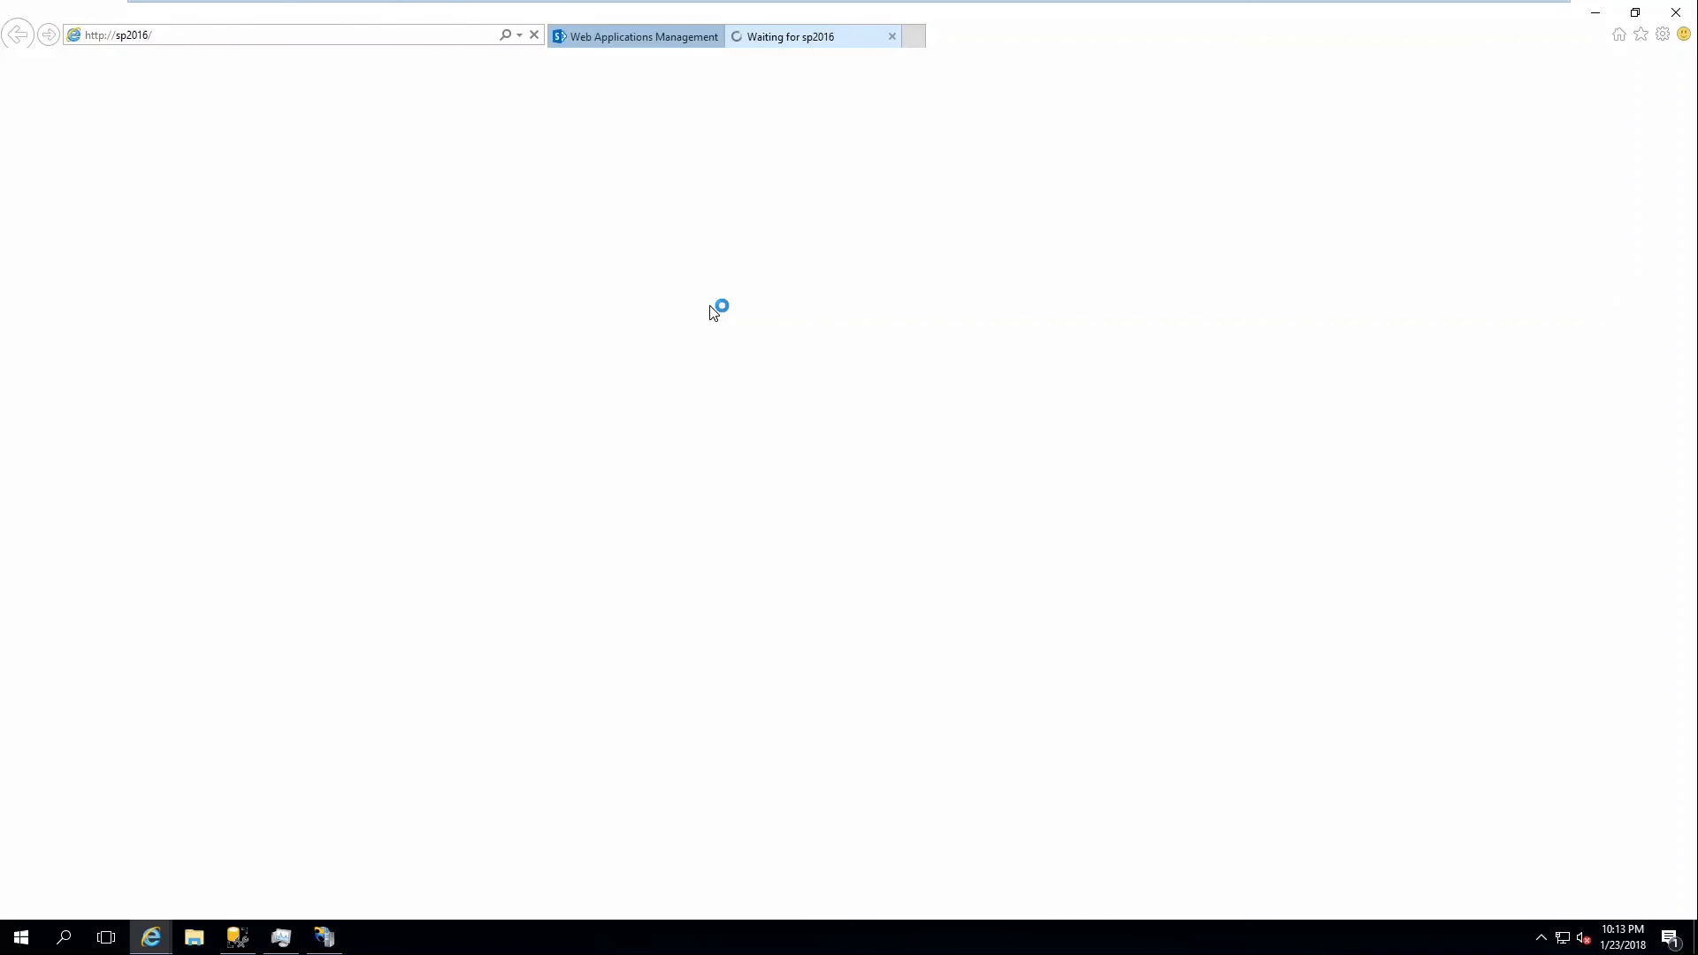
click(281, 936)
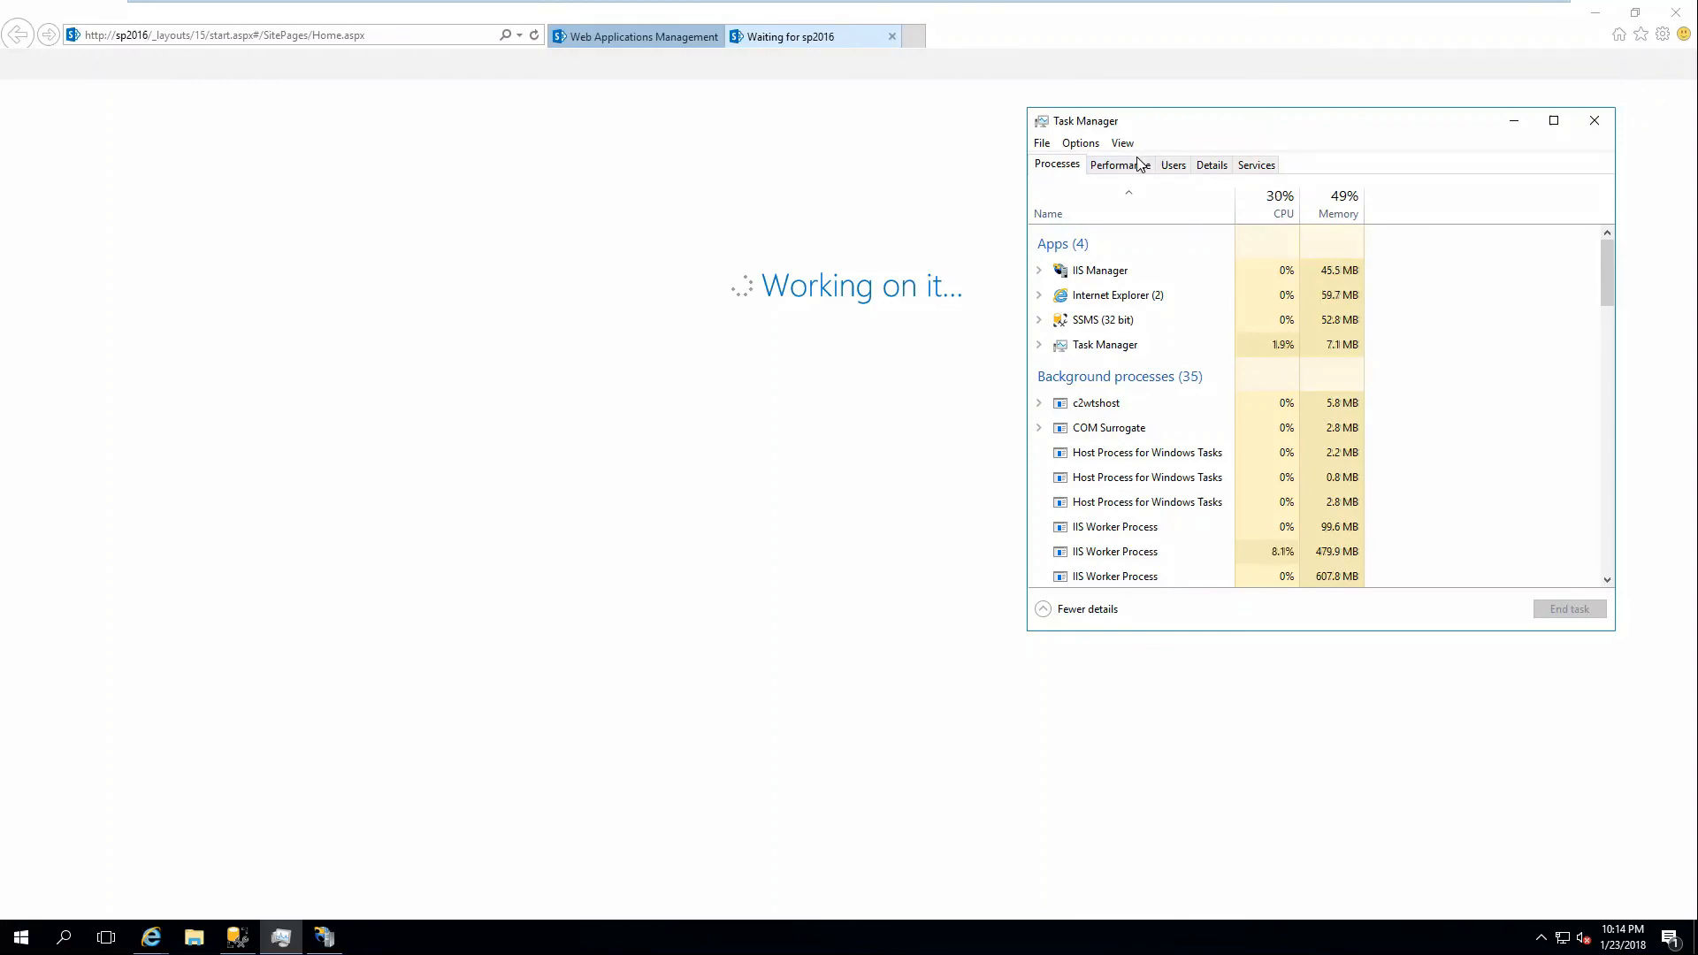
List processes in Task Manager's Details view sorted by memory with sqlservr.exe selected, then open Site Contents.
click(1179, 169)
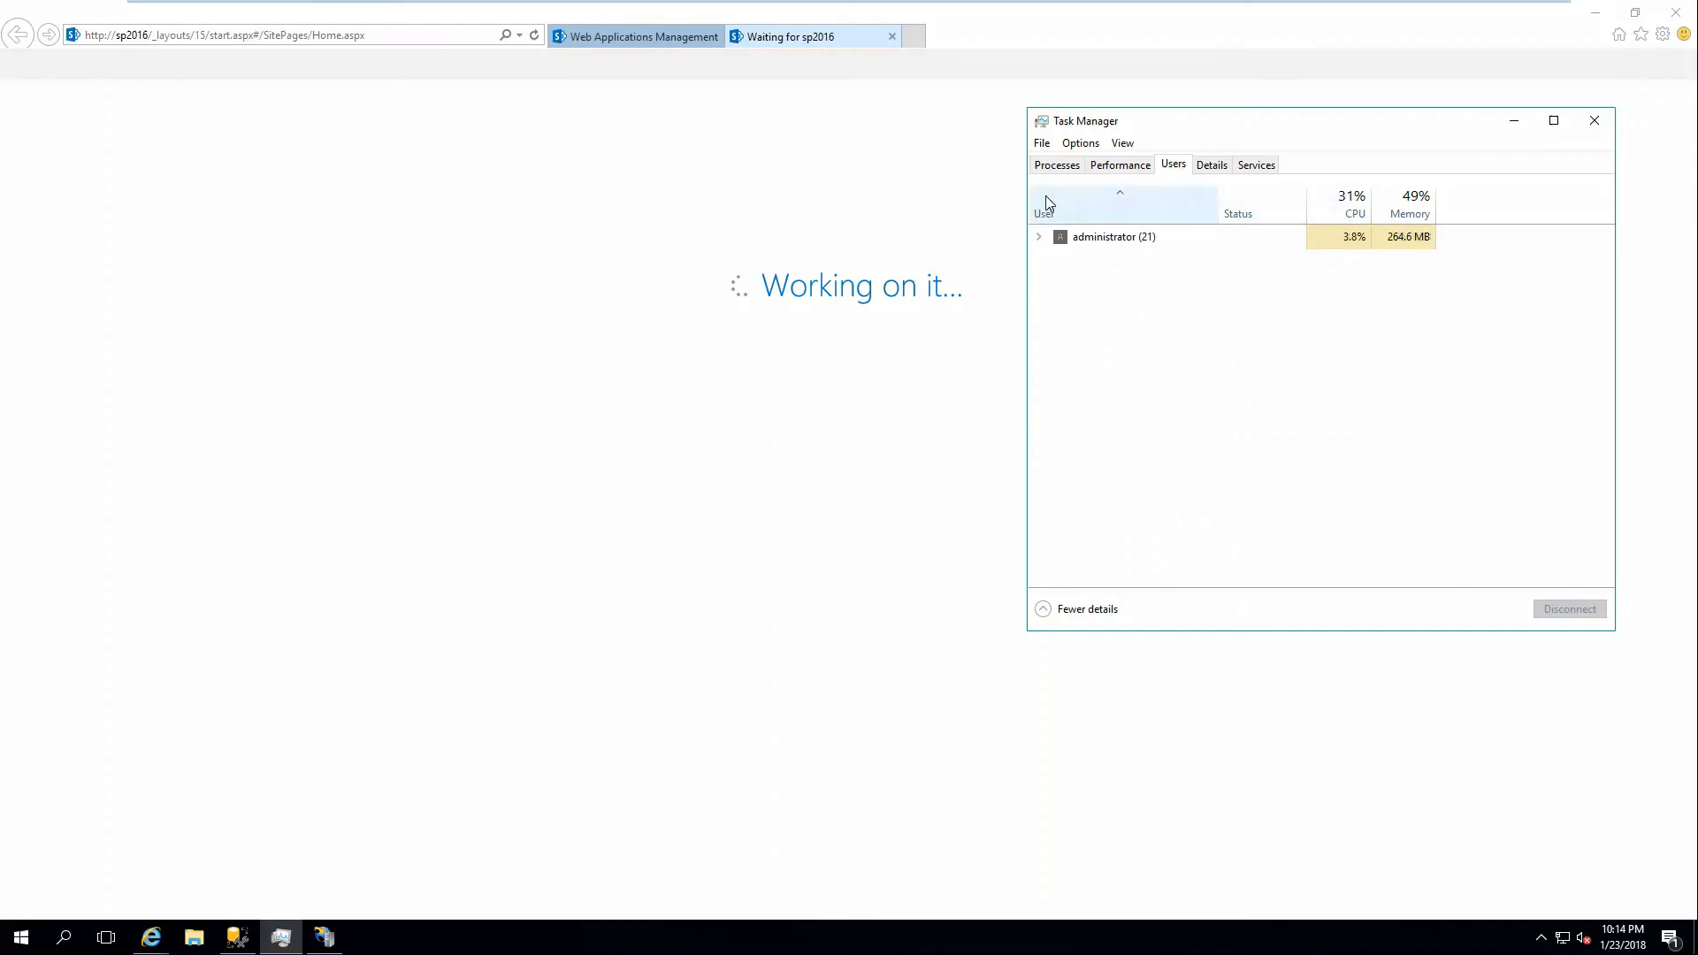
click(1214, 167)
click(1430, 196)
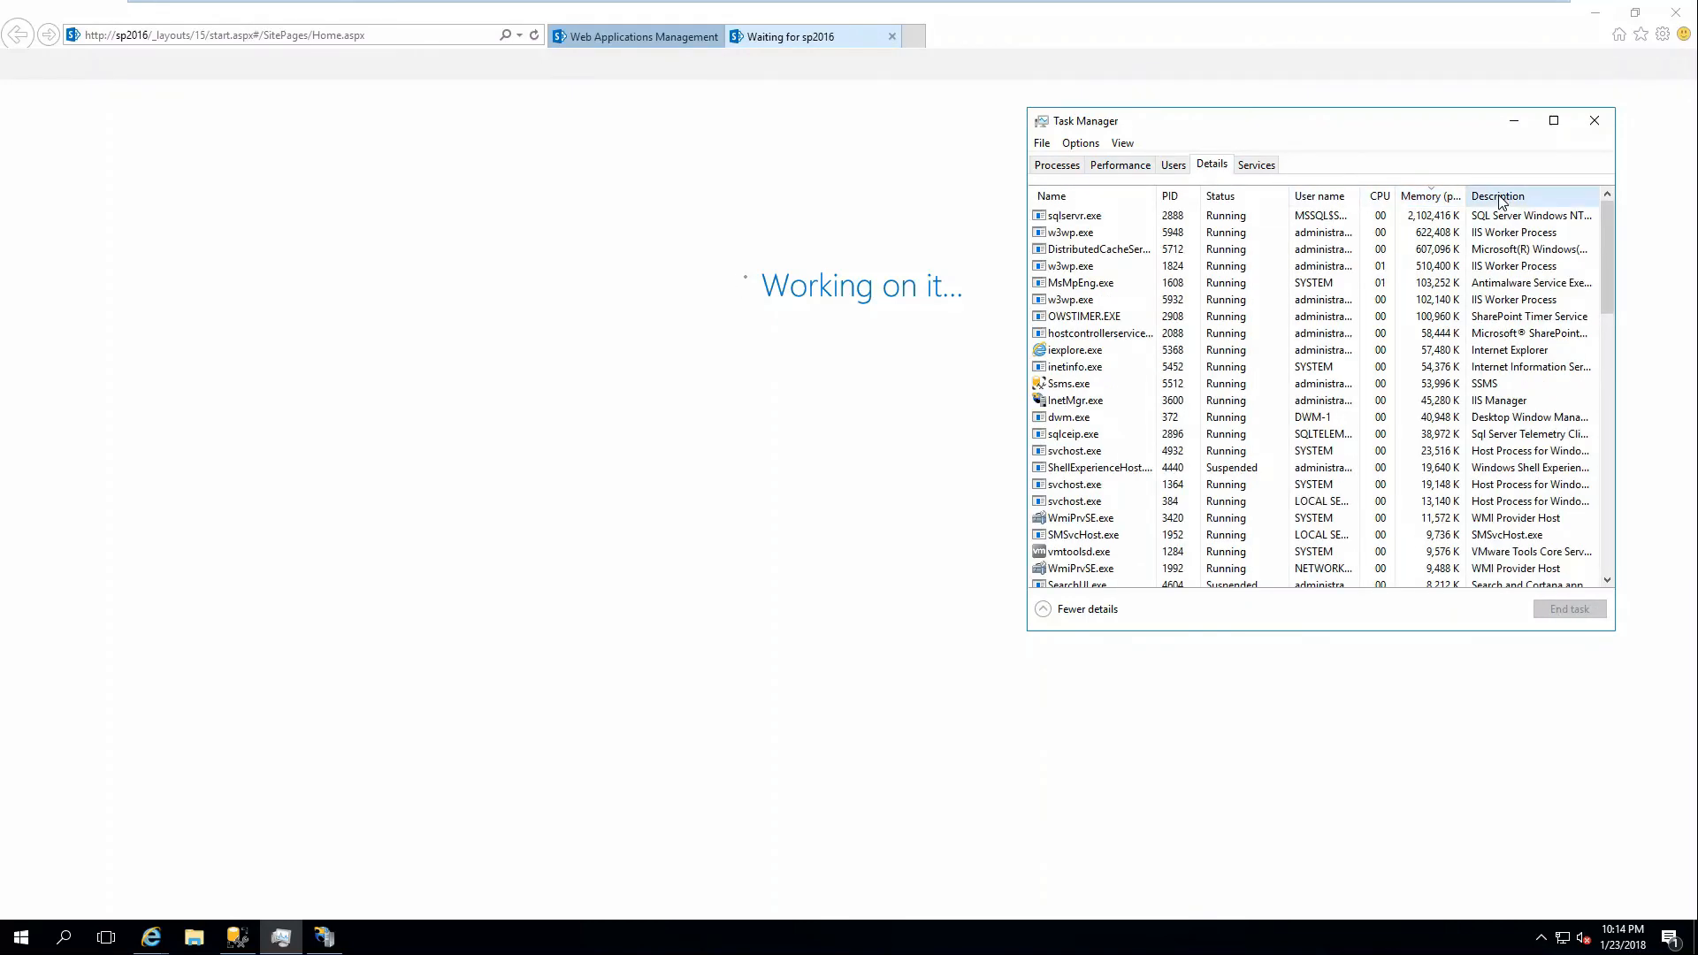
click(1238, 216)
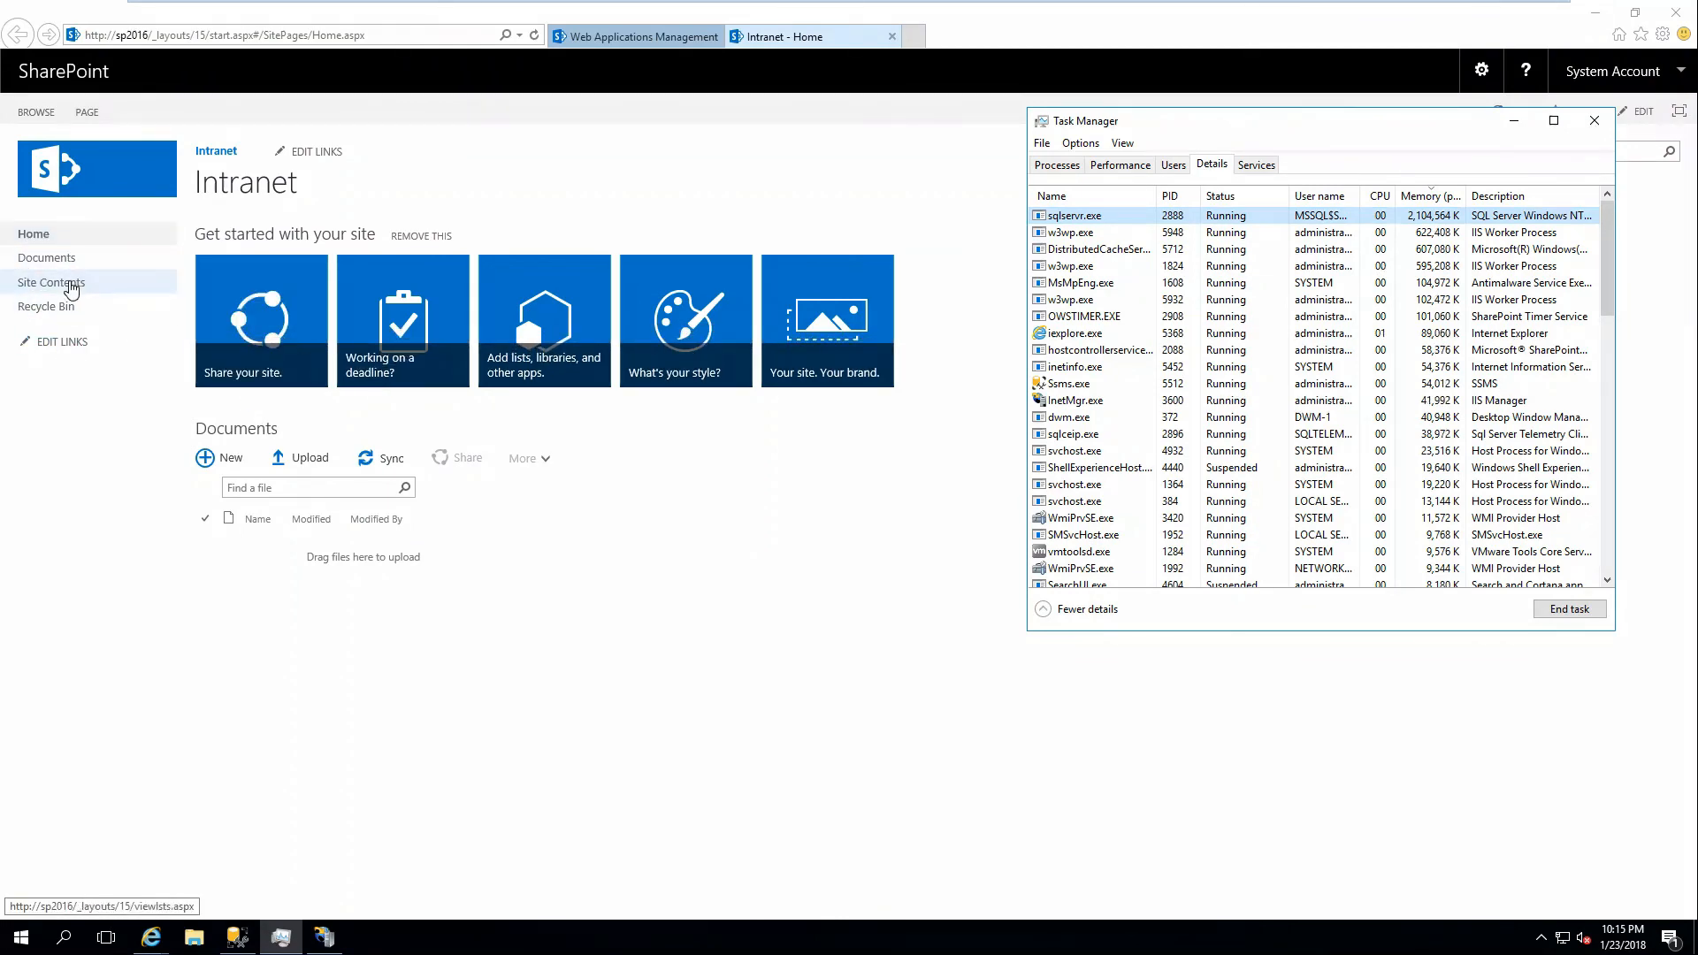
click(73, 283)
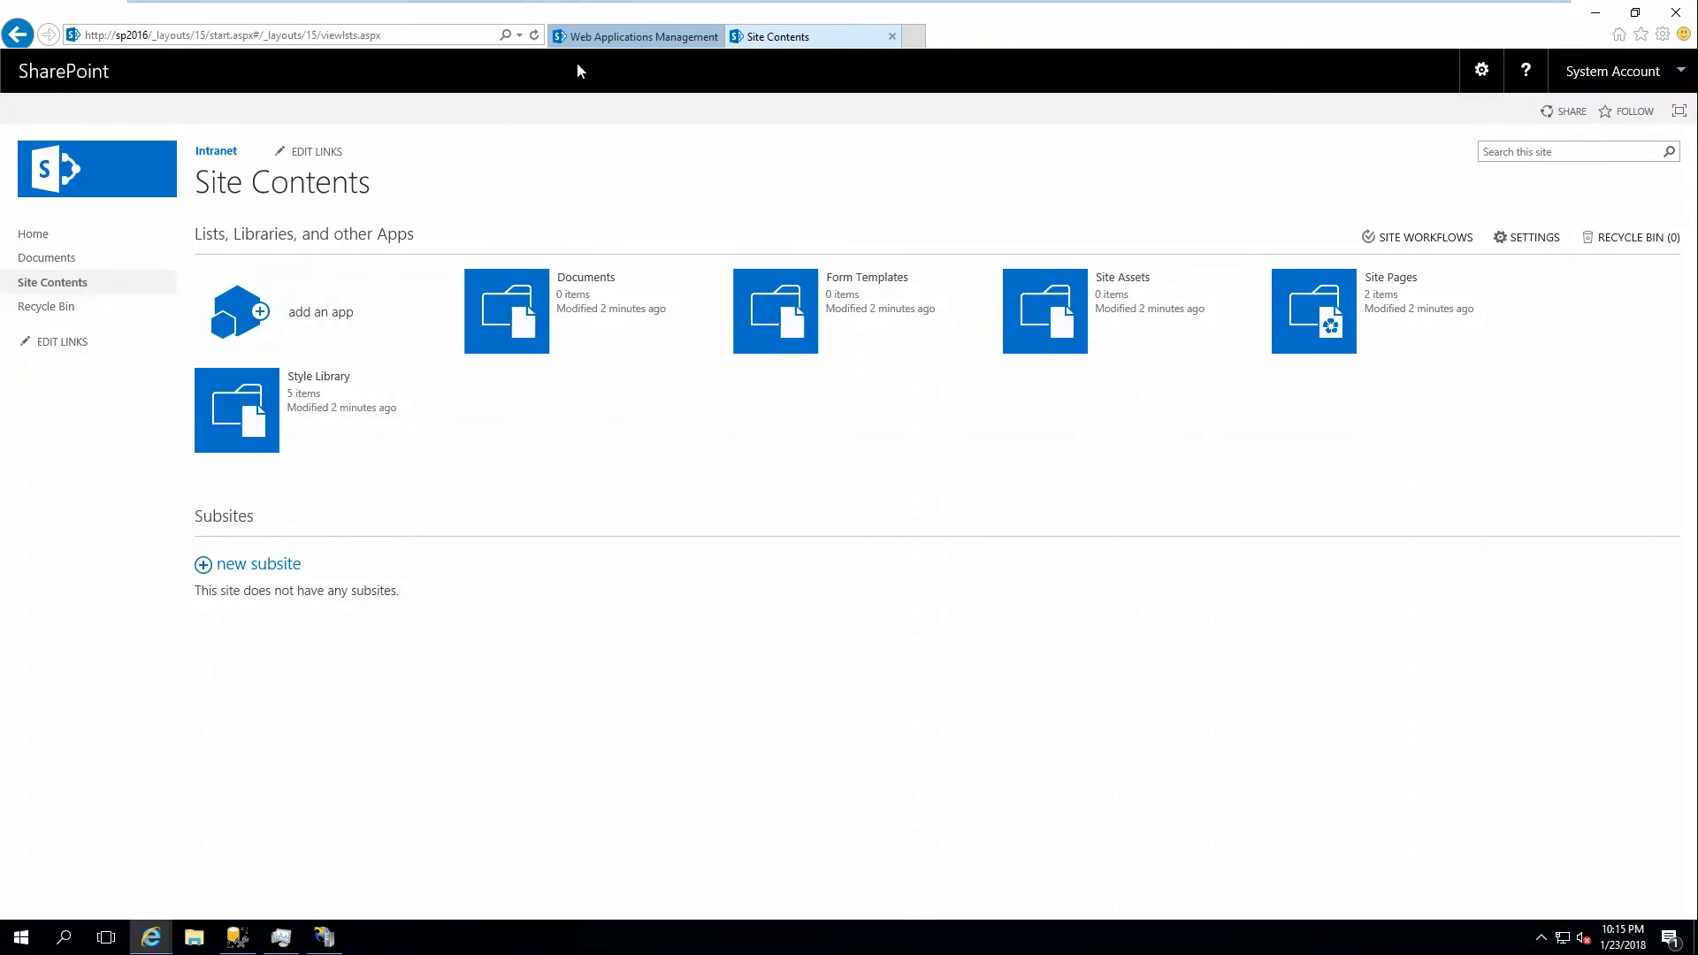
Check the port 80 Intranet web application in Central Administration, then open the Intranet Documents library.
click(591, 40)
click(1056, 551)
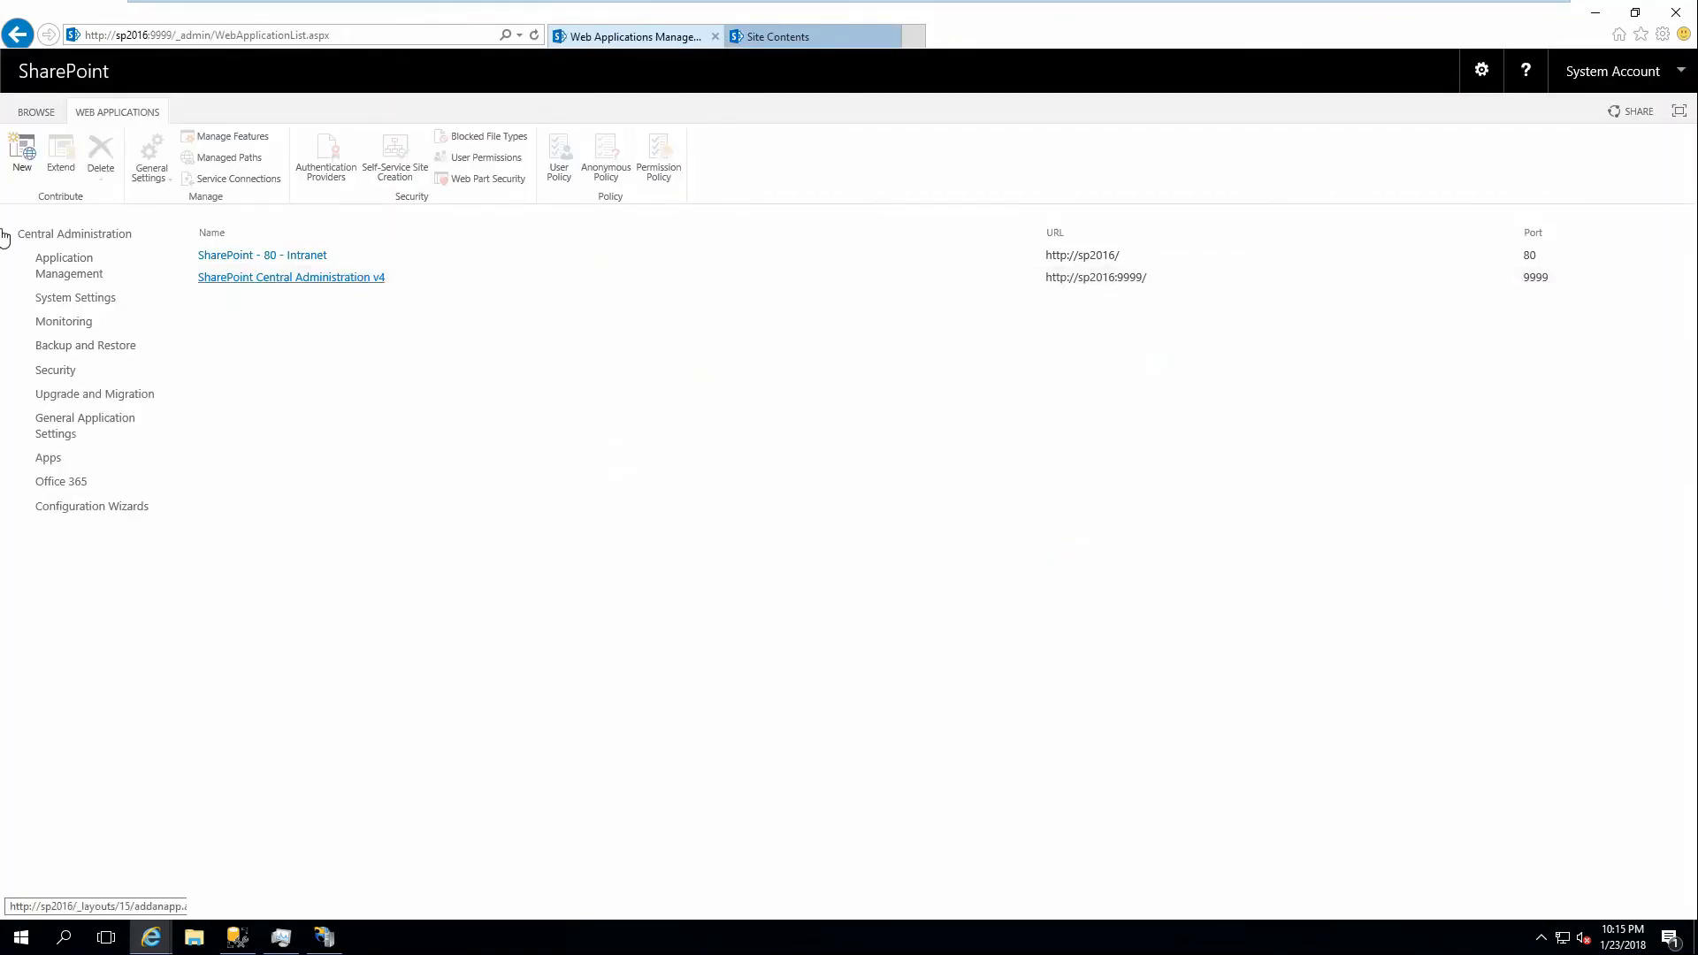
click(39, 237)
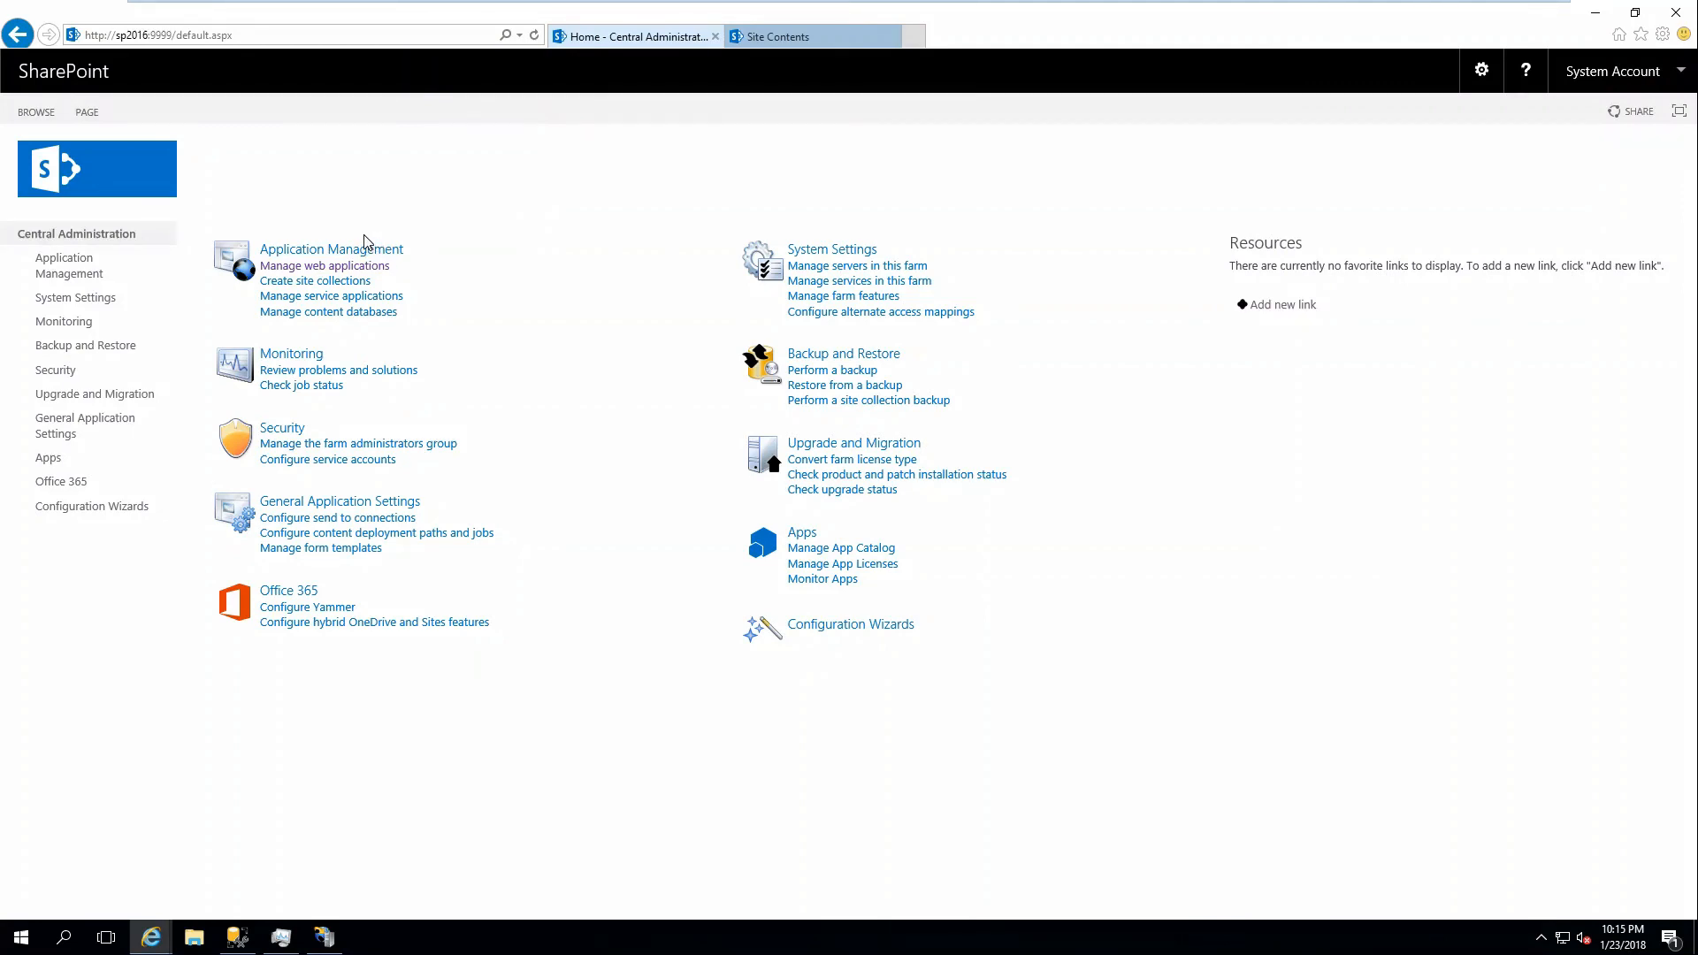
click(787, 40)
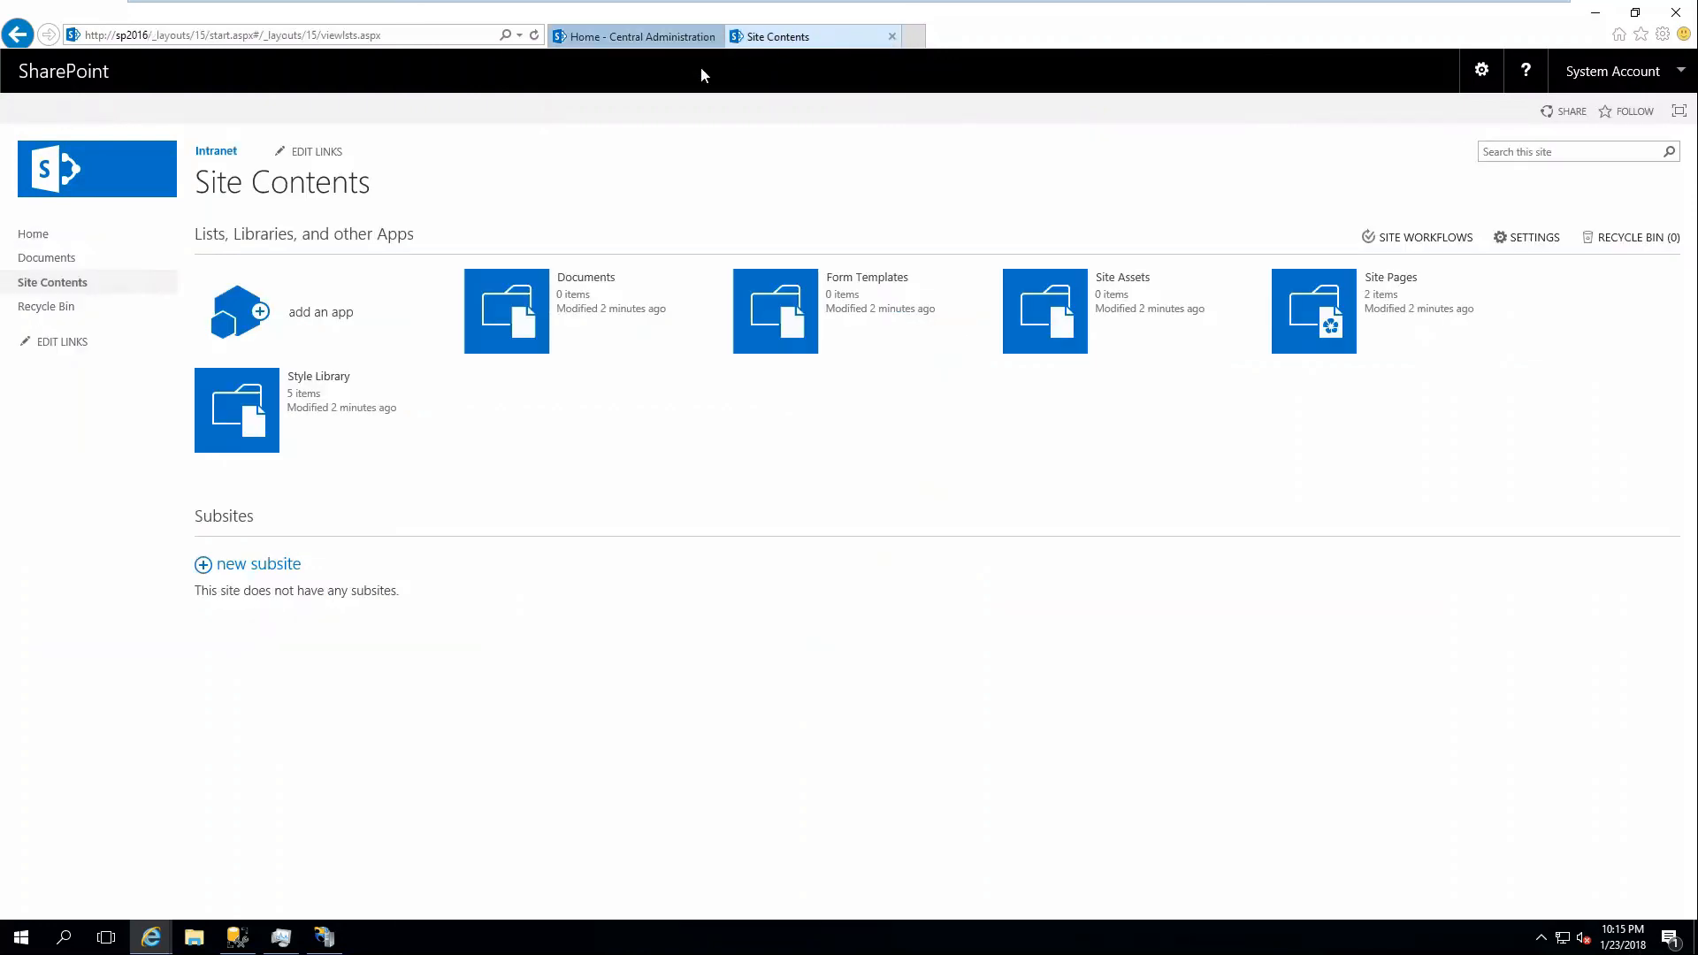
click(585, 278)
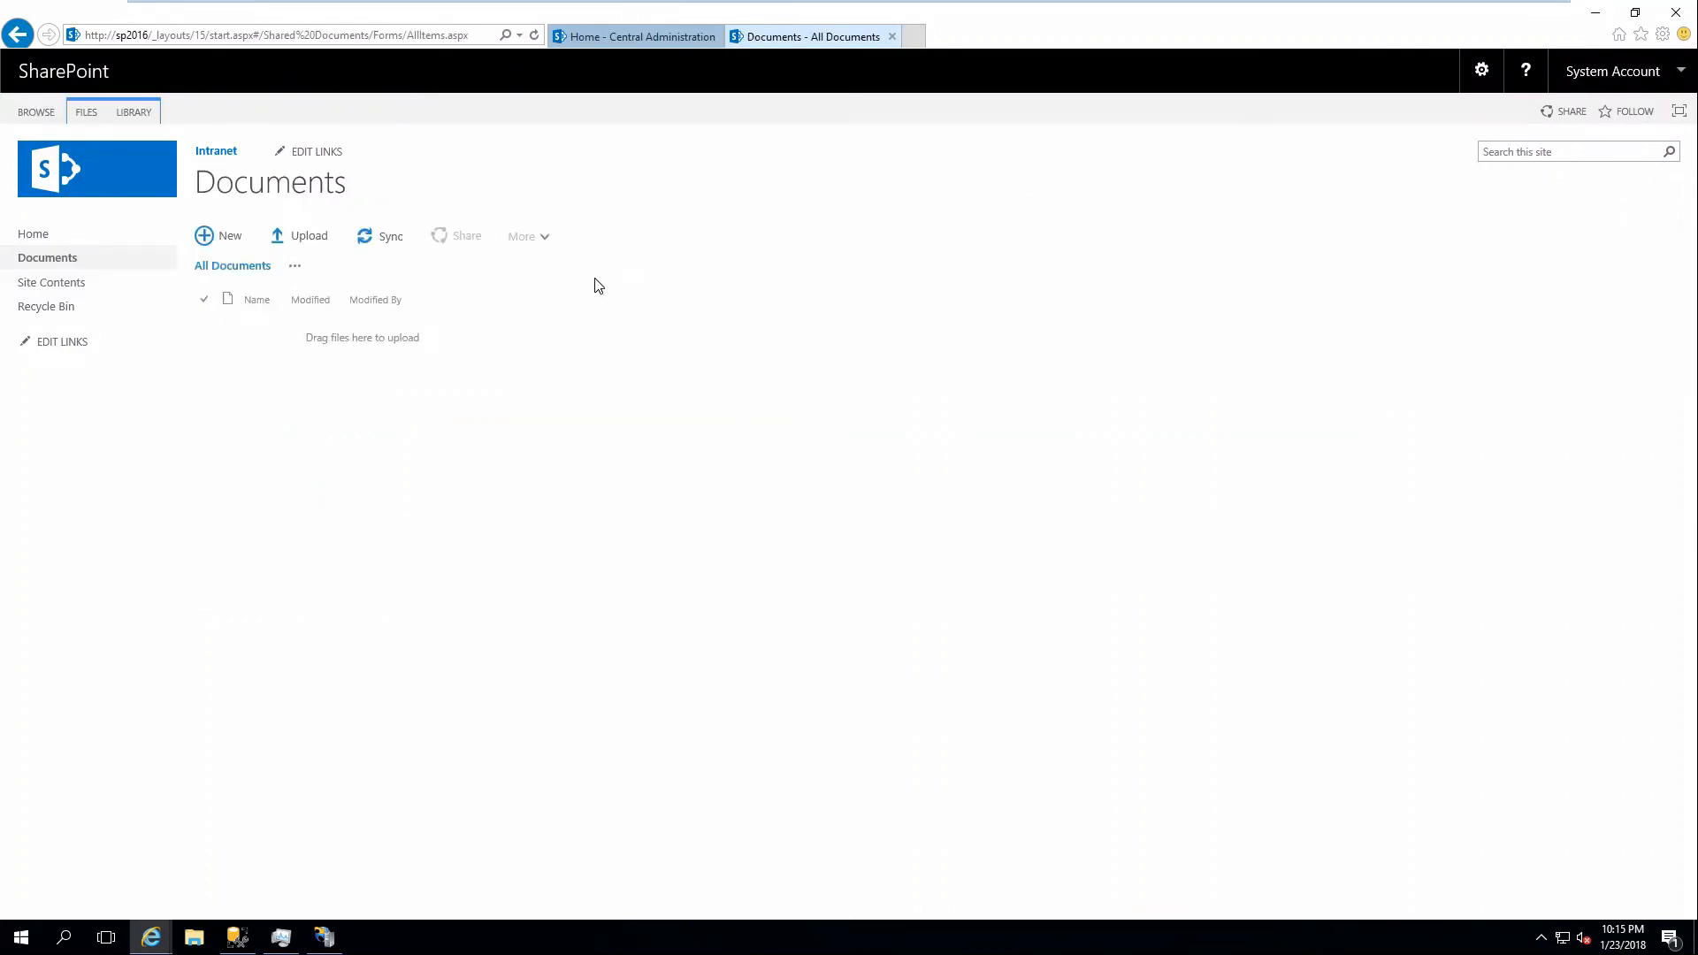
Open Notepad and fill it with repeated 'test page' text by copying and pasting.
click(216, 240)
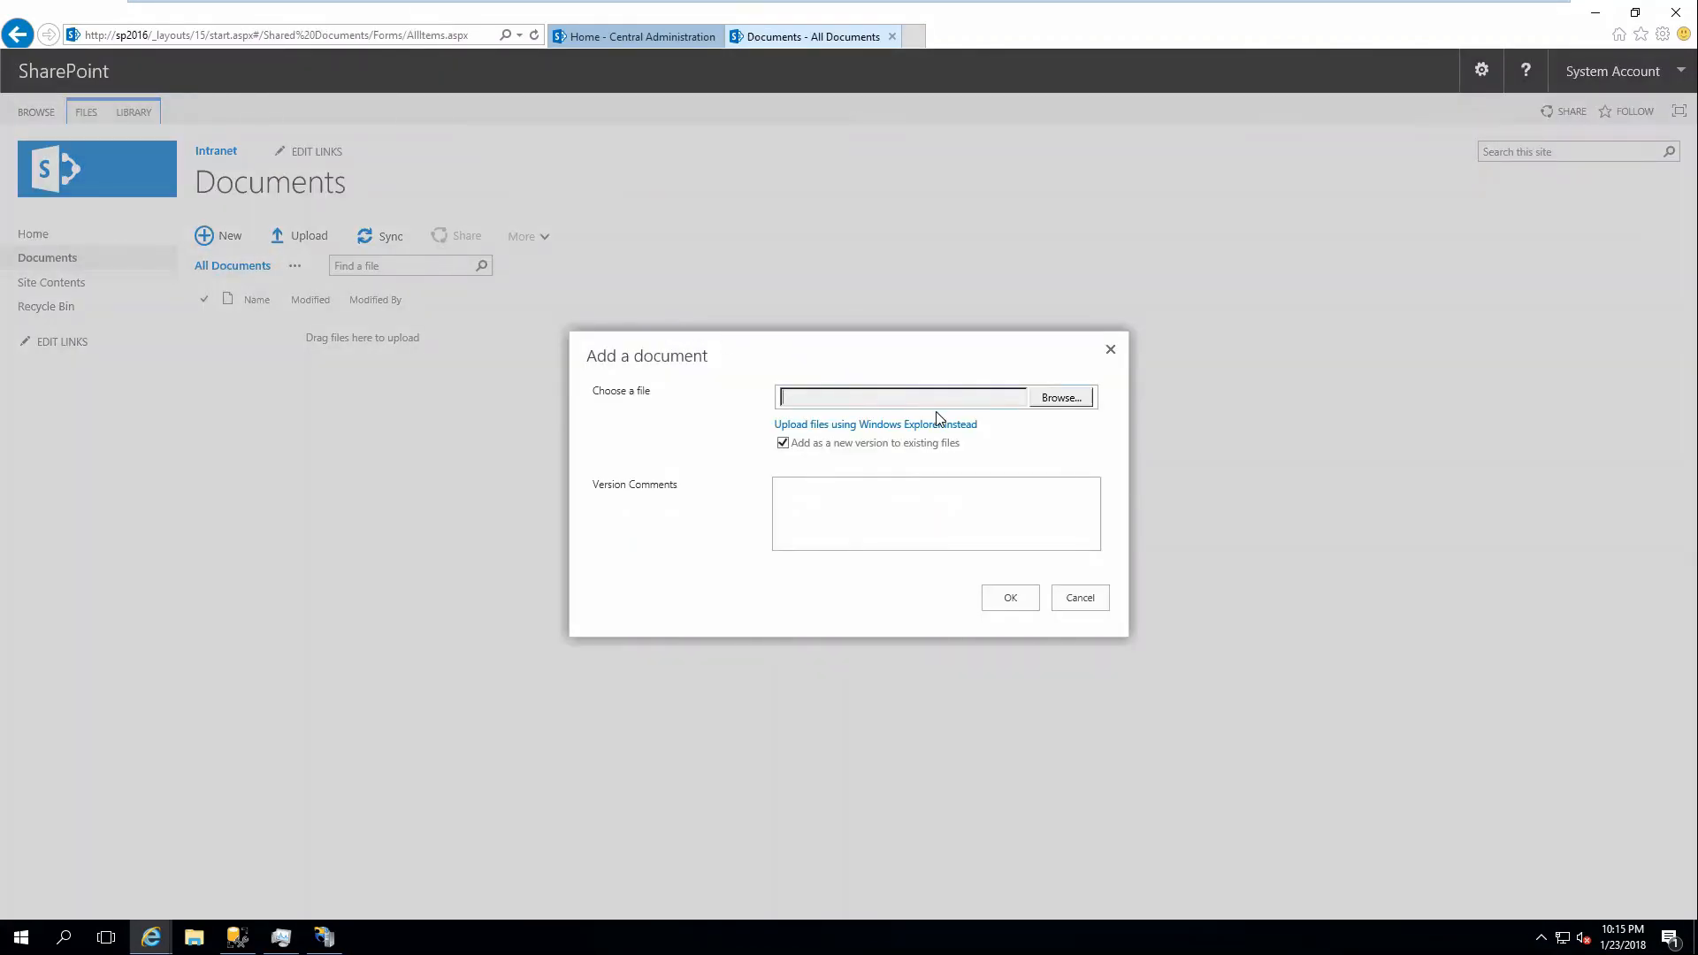
click(1078, 598)
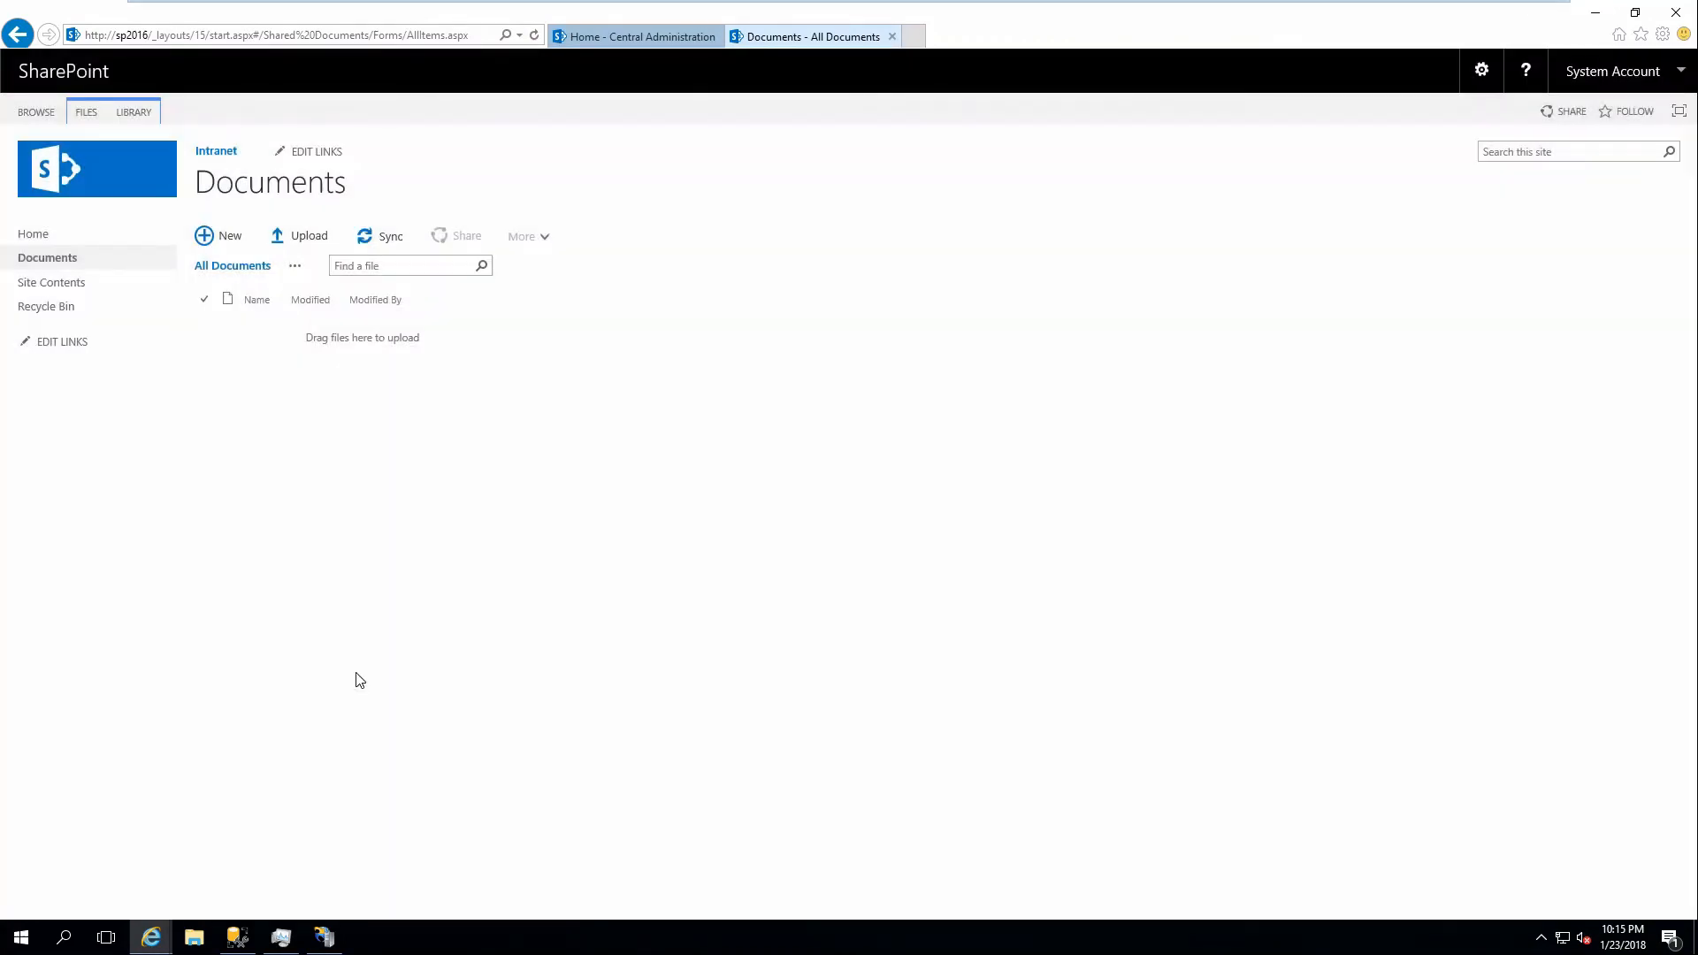
click(15, 941)
text(notepad)
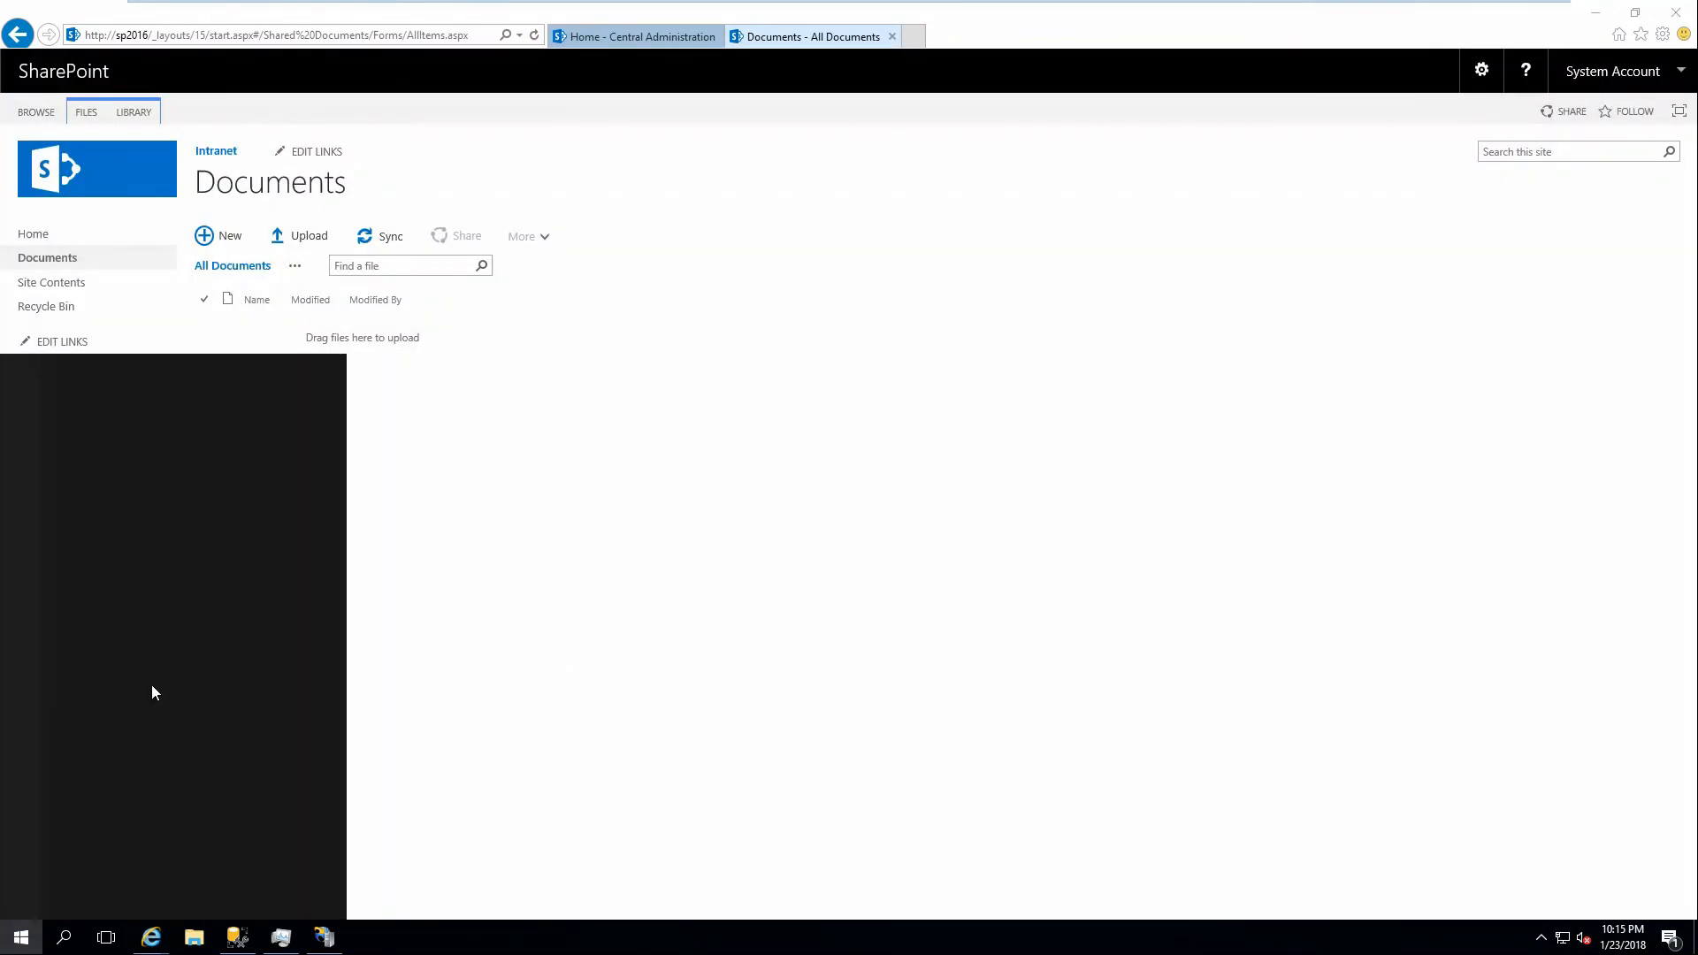
key(Return)
text(test page)
key(ctrl+a)
key(ctrl+c)
key(ctrl+v)
key(ctrl+v)
key(ctrl+v)
key(ctrl+v)
key(ctrl+v)
key(ctrl+v)
key(ctrl+v)
key(ctrl+v)
key(ctrl+a)
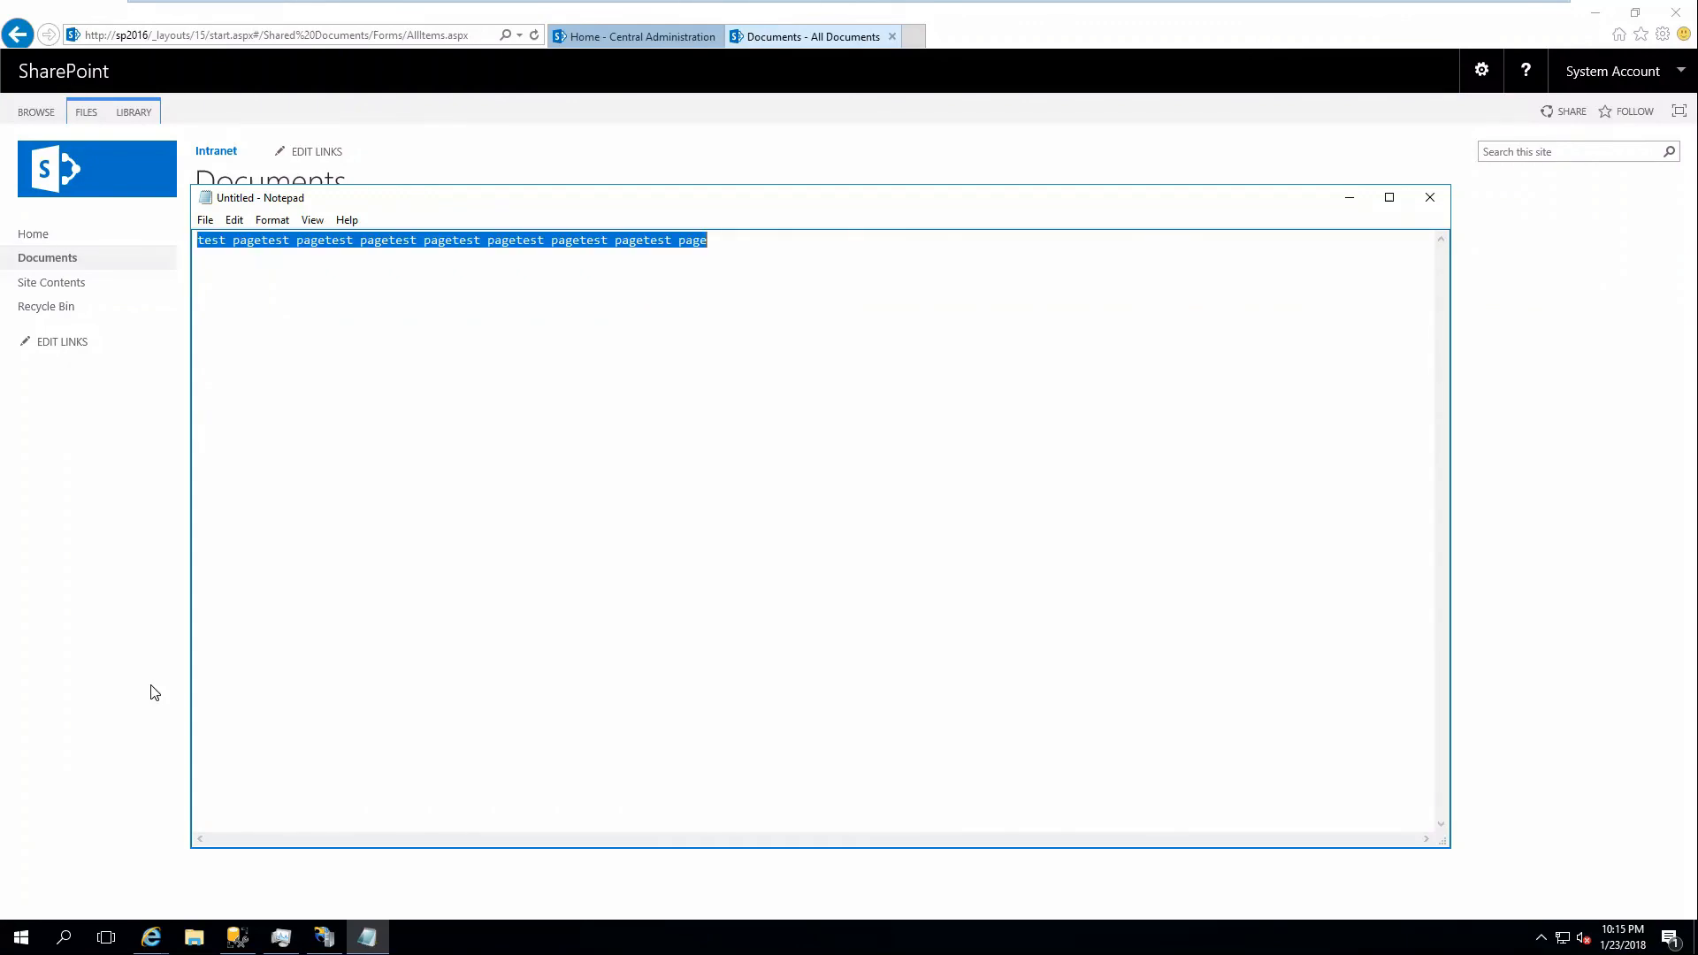
key(ctrl+c)
key(ctrl+v)
key(ctrl+v)
key(ctrl+v)
key(ctrl+v)
key(ctrl+v)
key(ctrl+v)
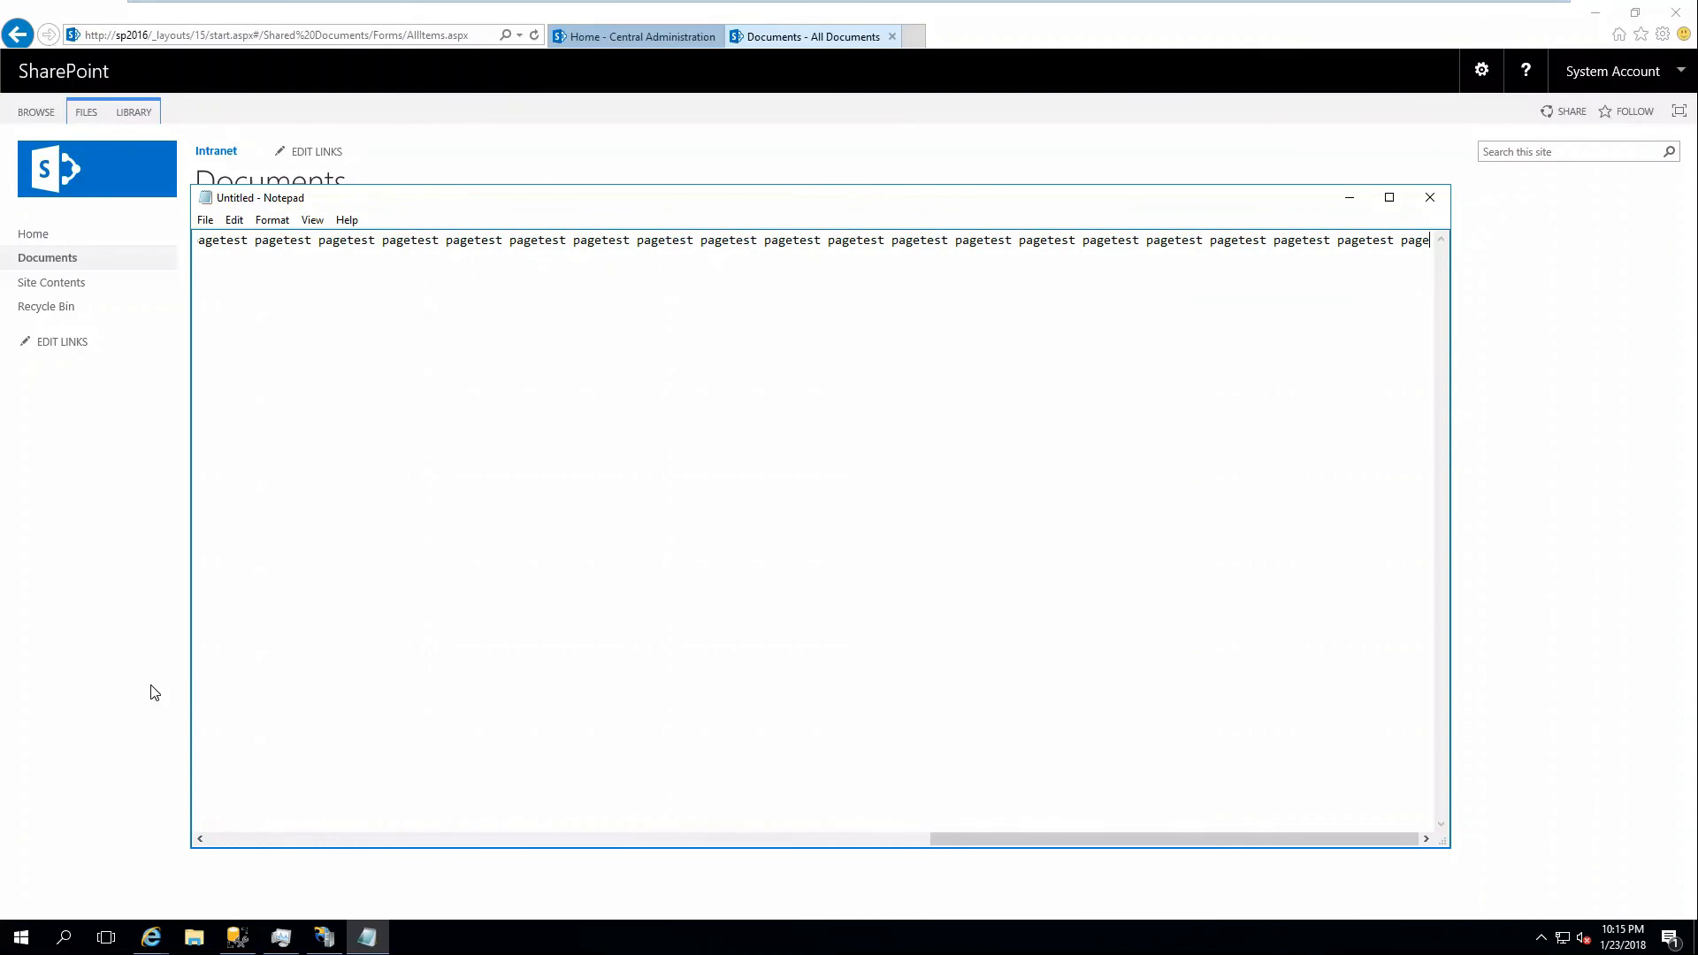
Save the text as 'test' on the Desktop, close Notepad, and start adding a document.
key(ctrl+s)
click(238, 324)
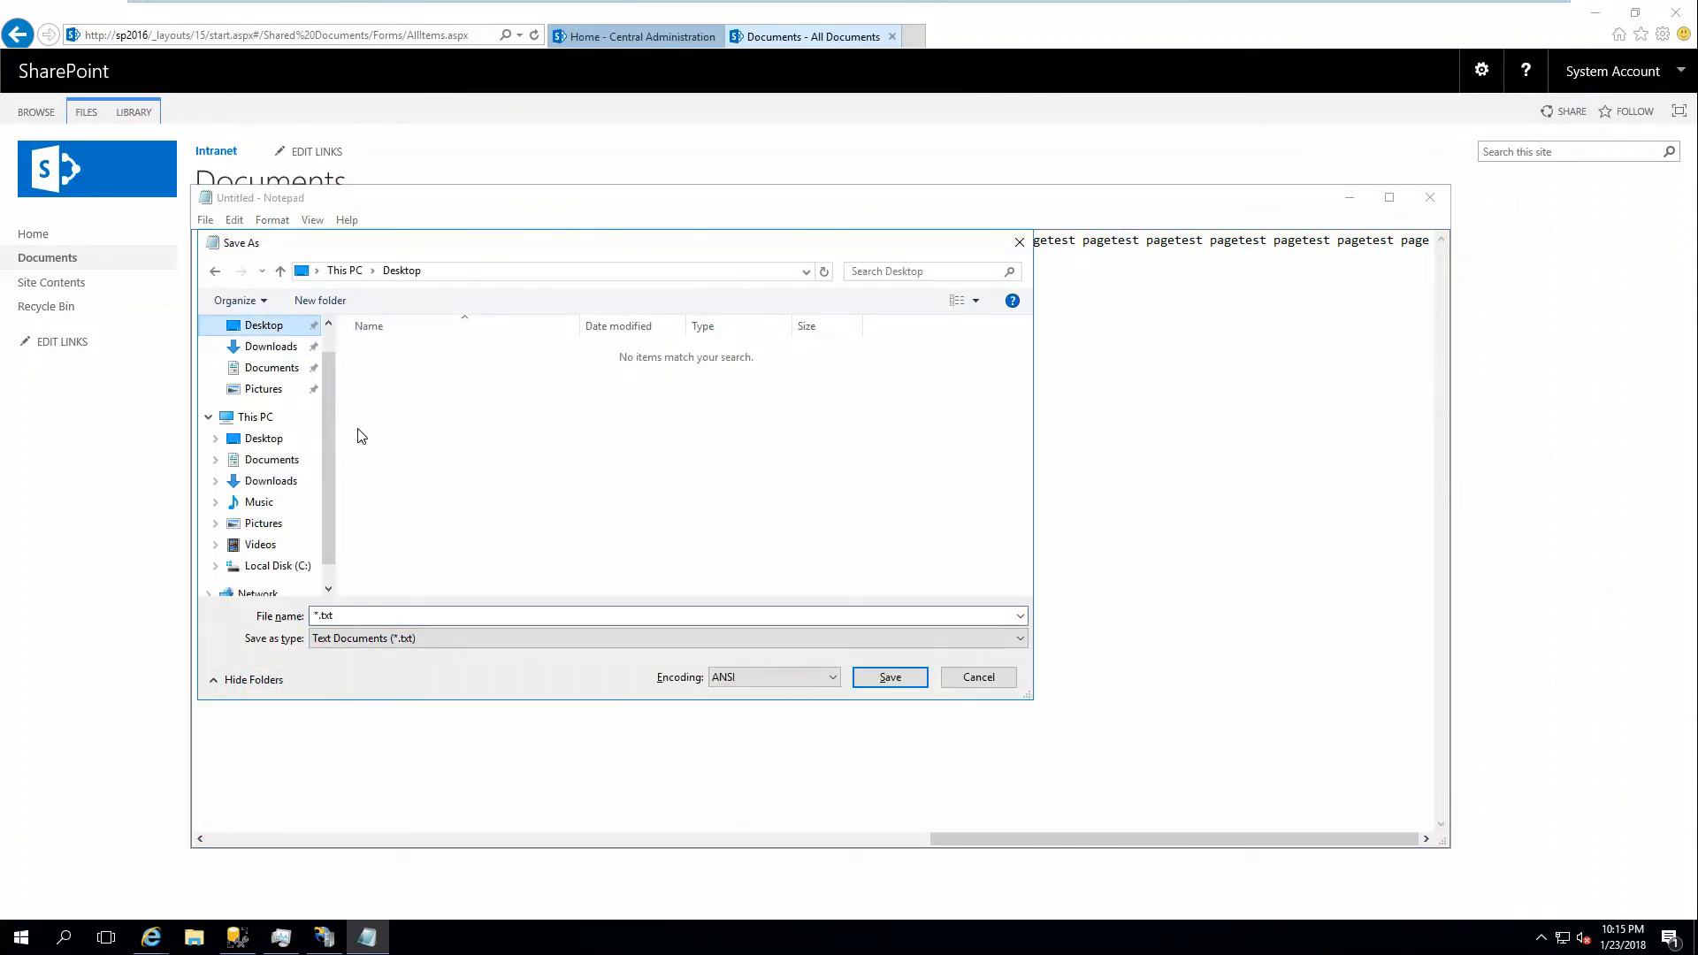
click(450, 614)
text(test)
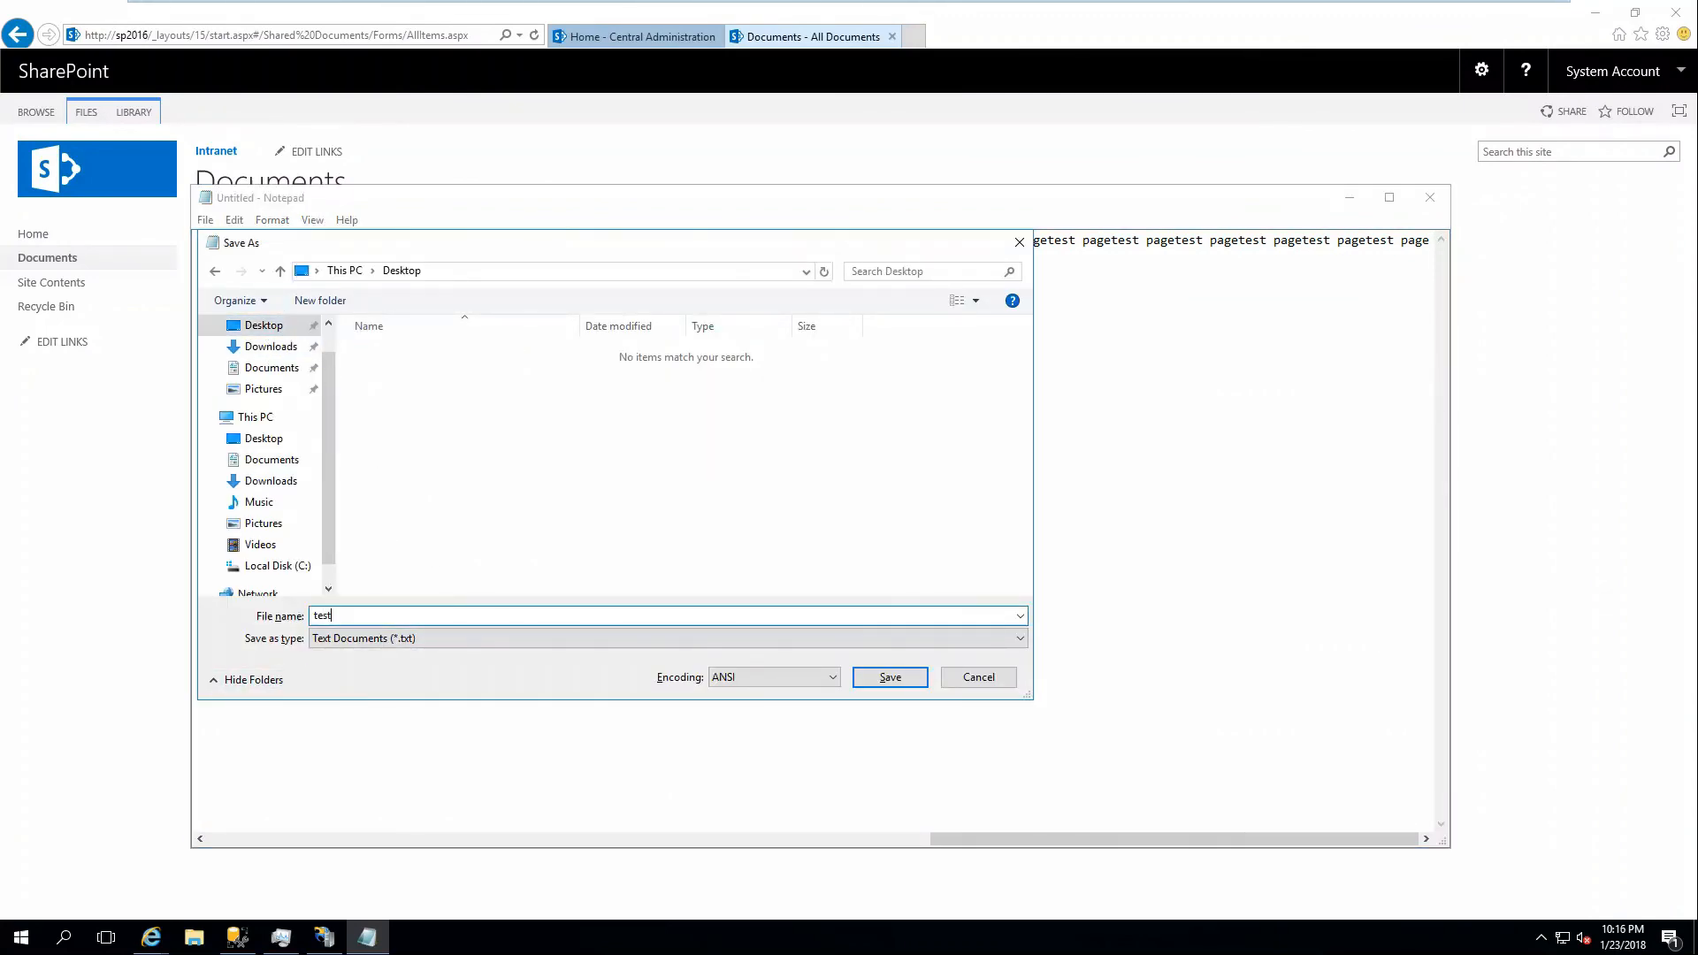
key(Return)
click(1427, 203)
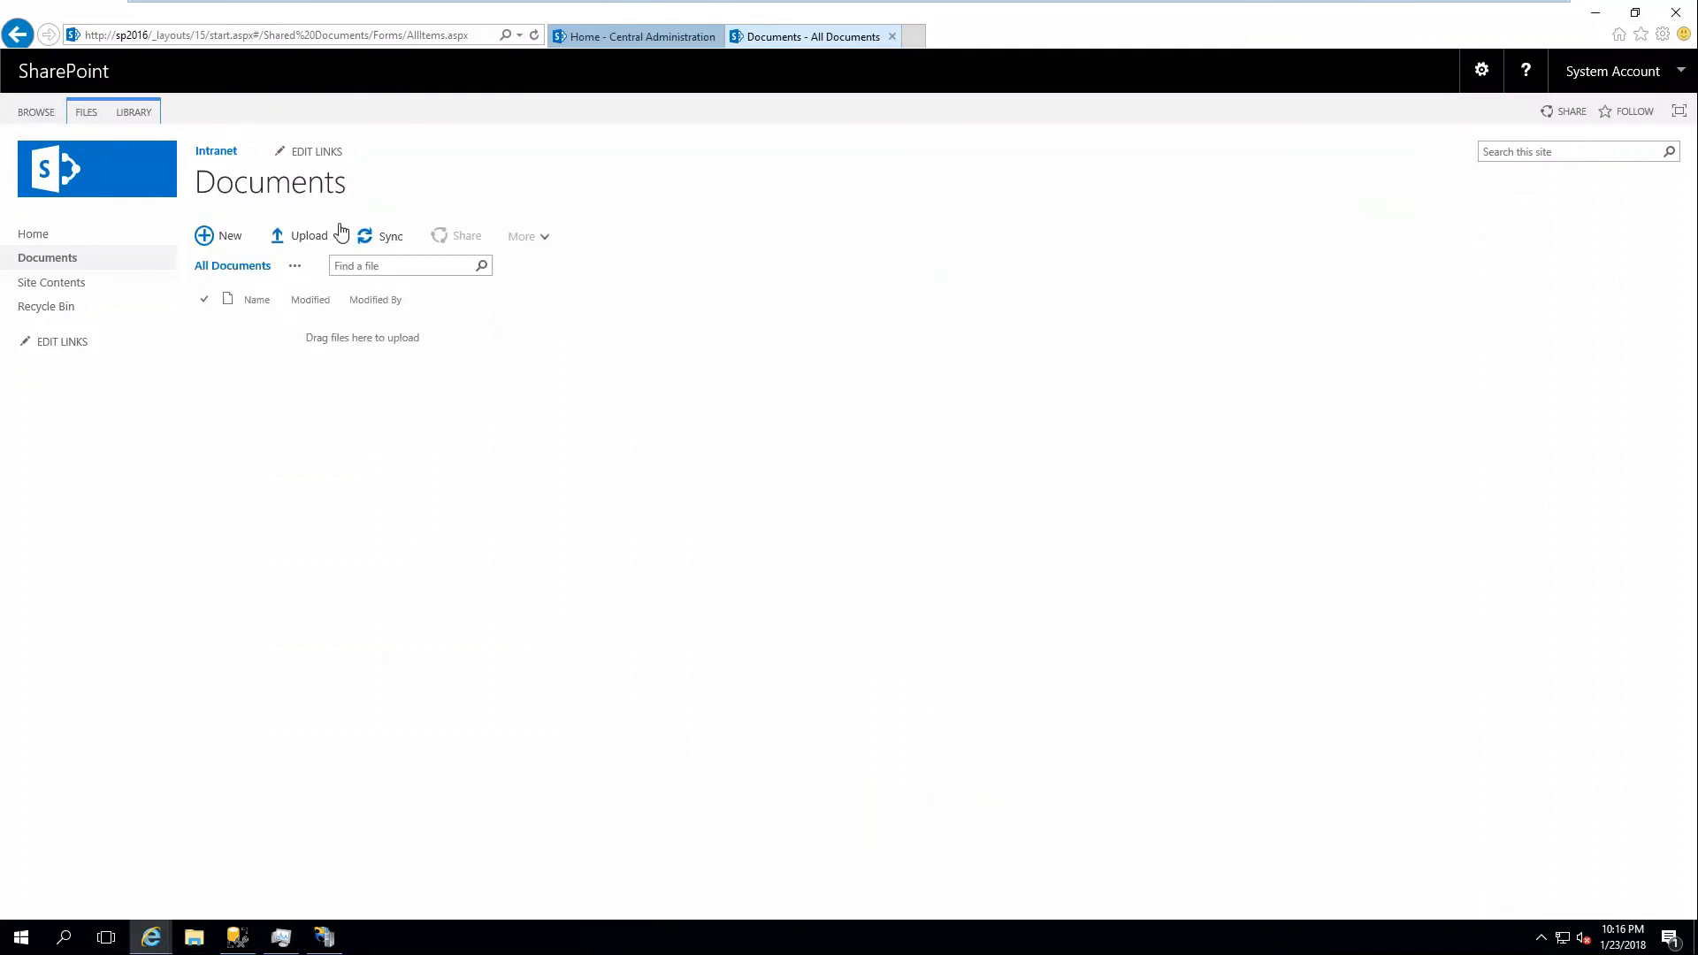
click(213, 234)
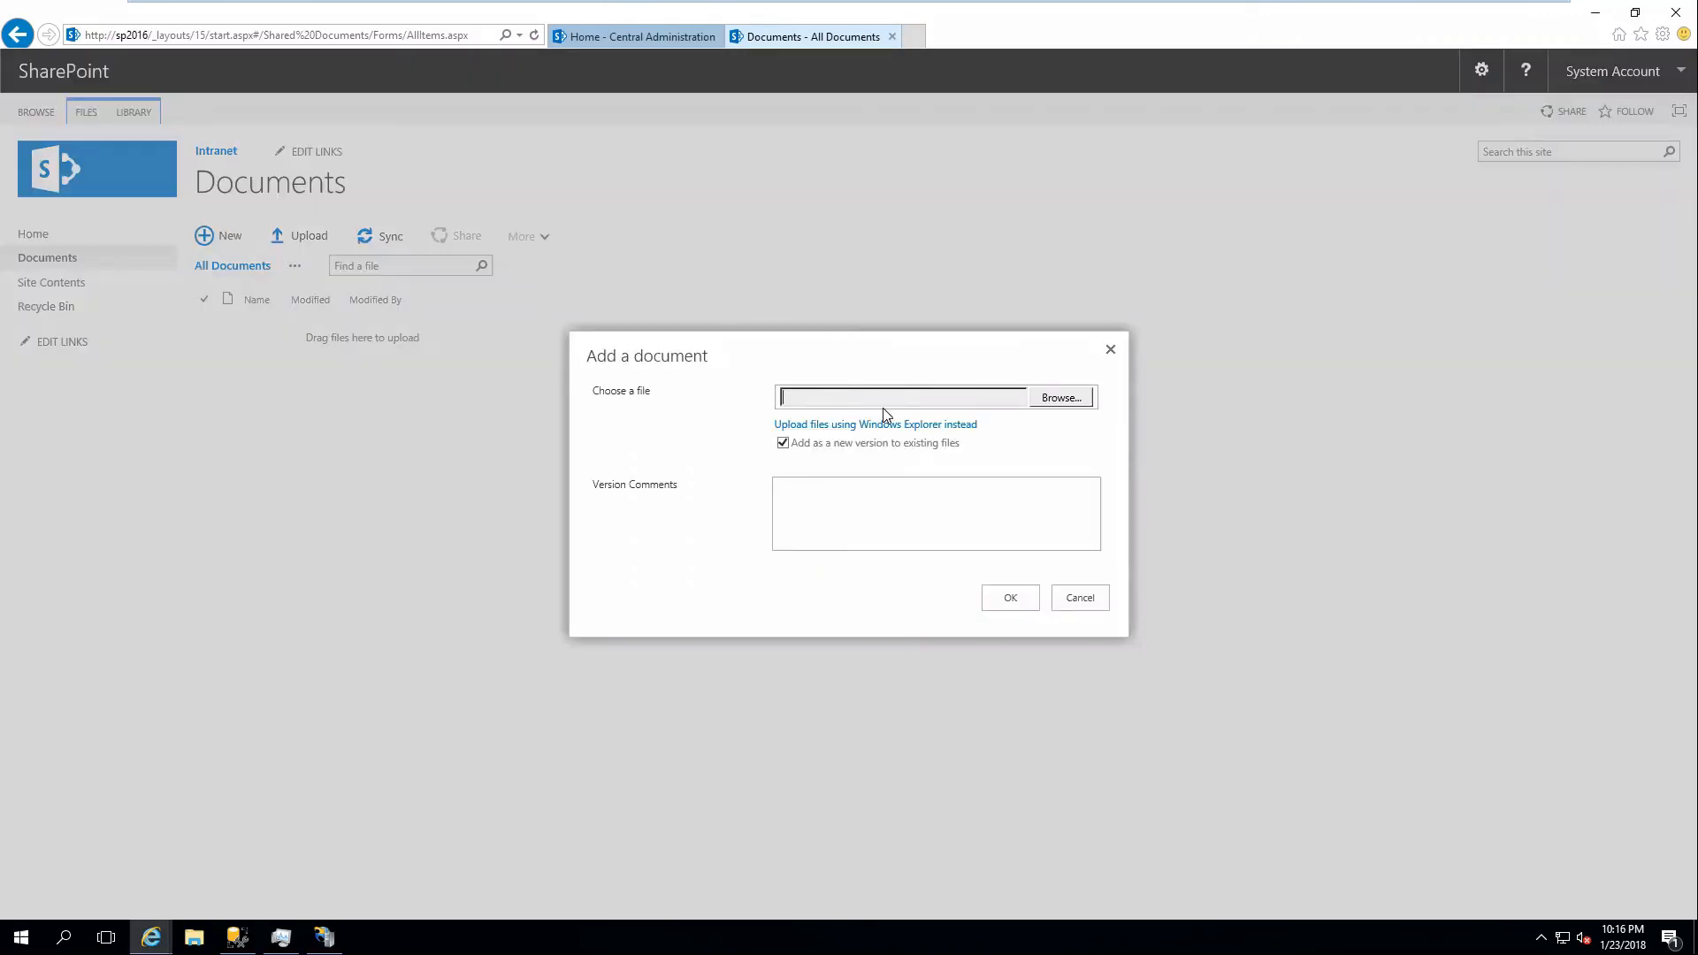
Upload test.txt from the Desktop to Documents, open it to check its text, then go back.
click(1049, 404)
click(276, 143)
click(699, 448)
click(1010, 601)
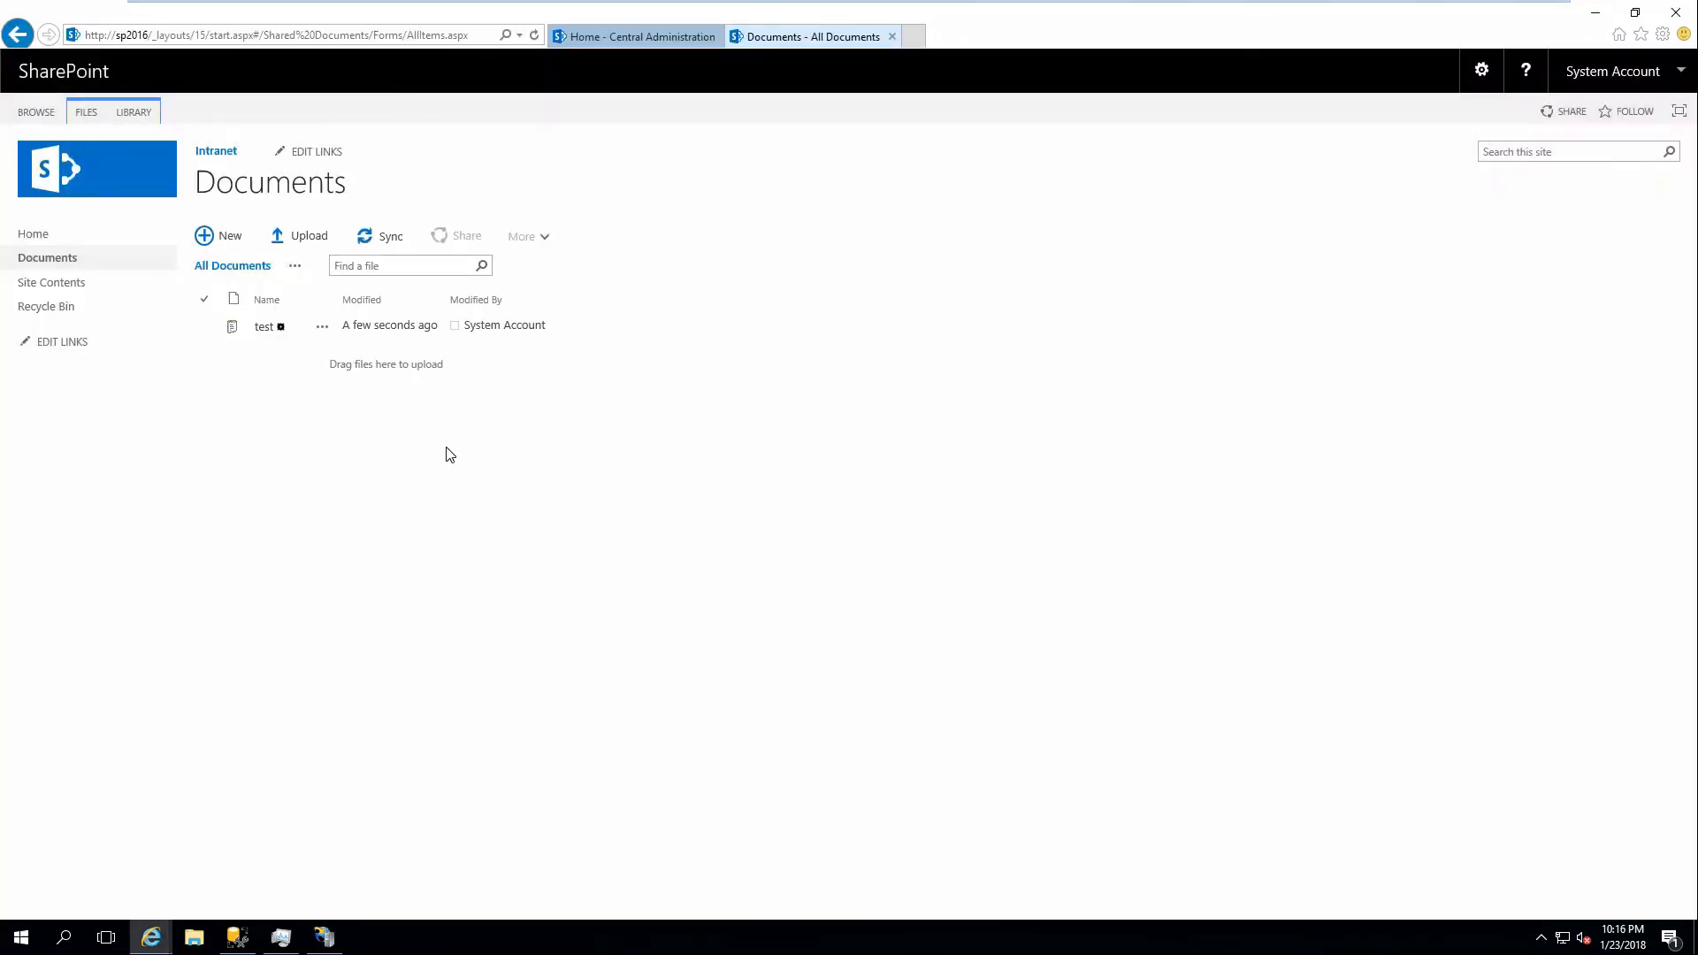
click(265, 327)
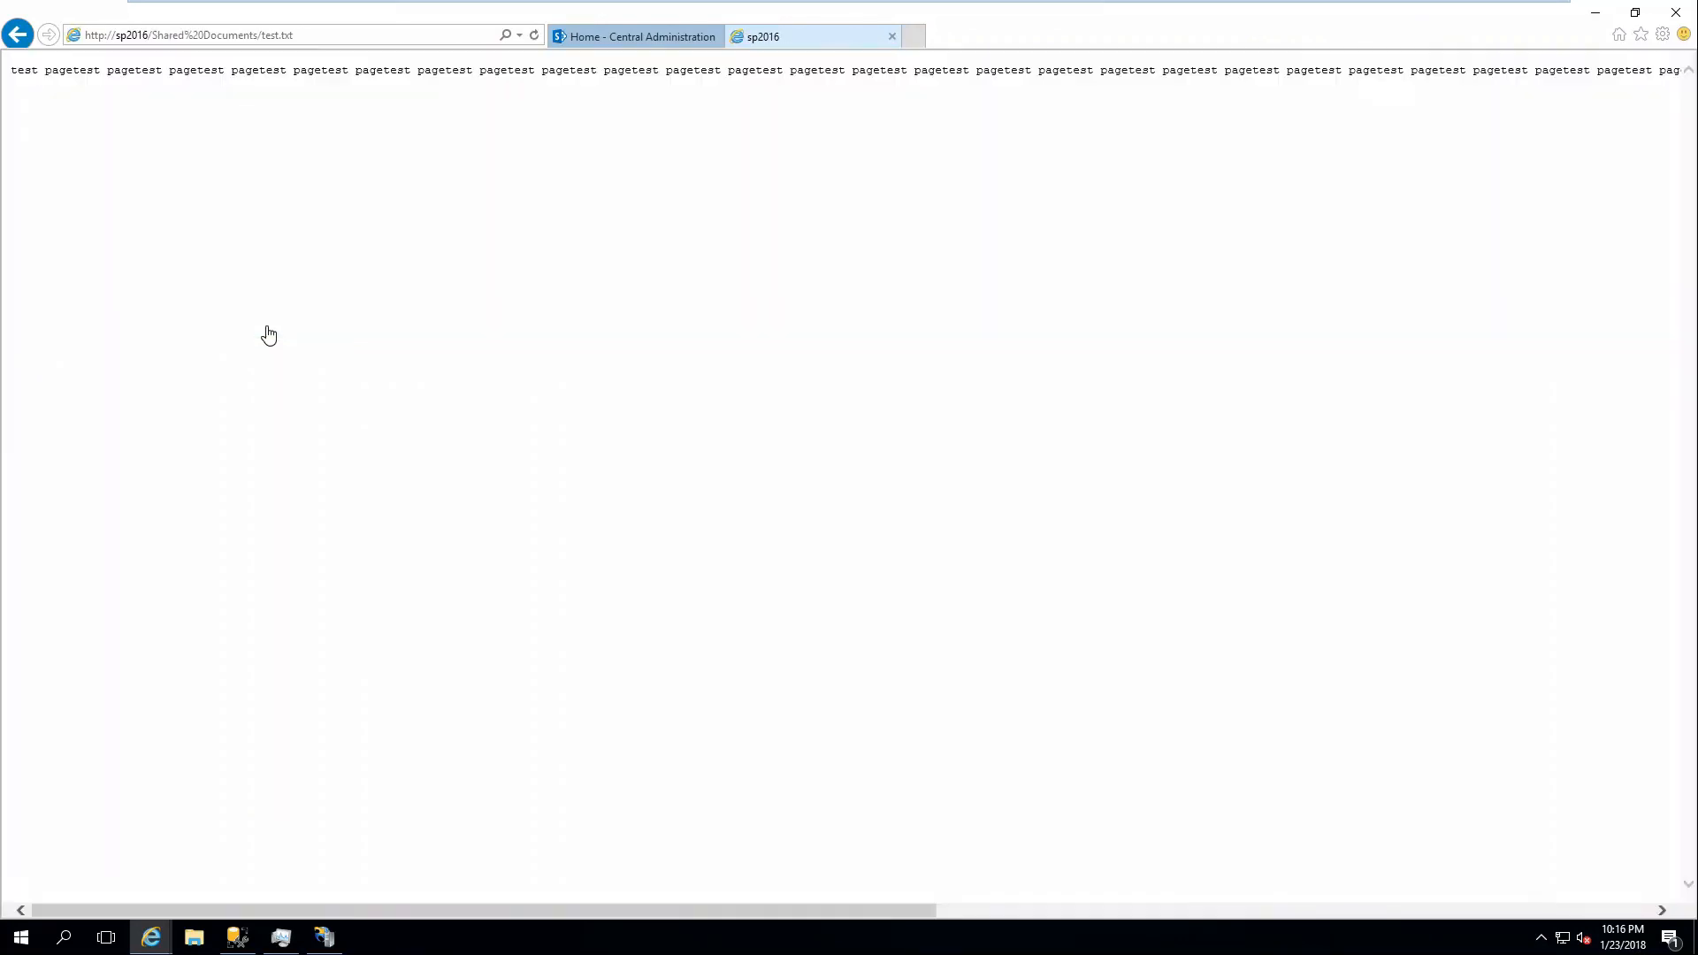
click(344, 42)
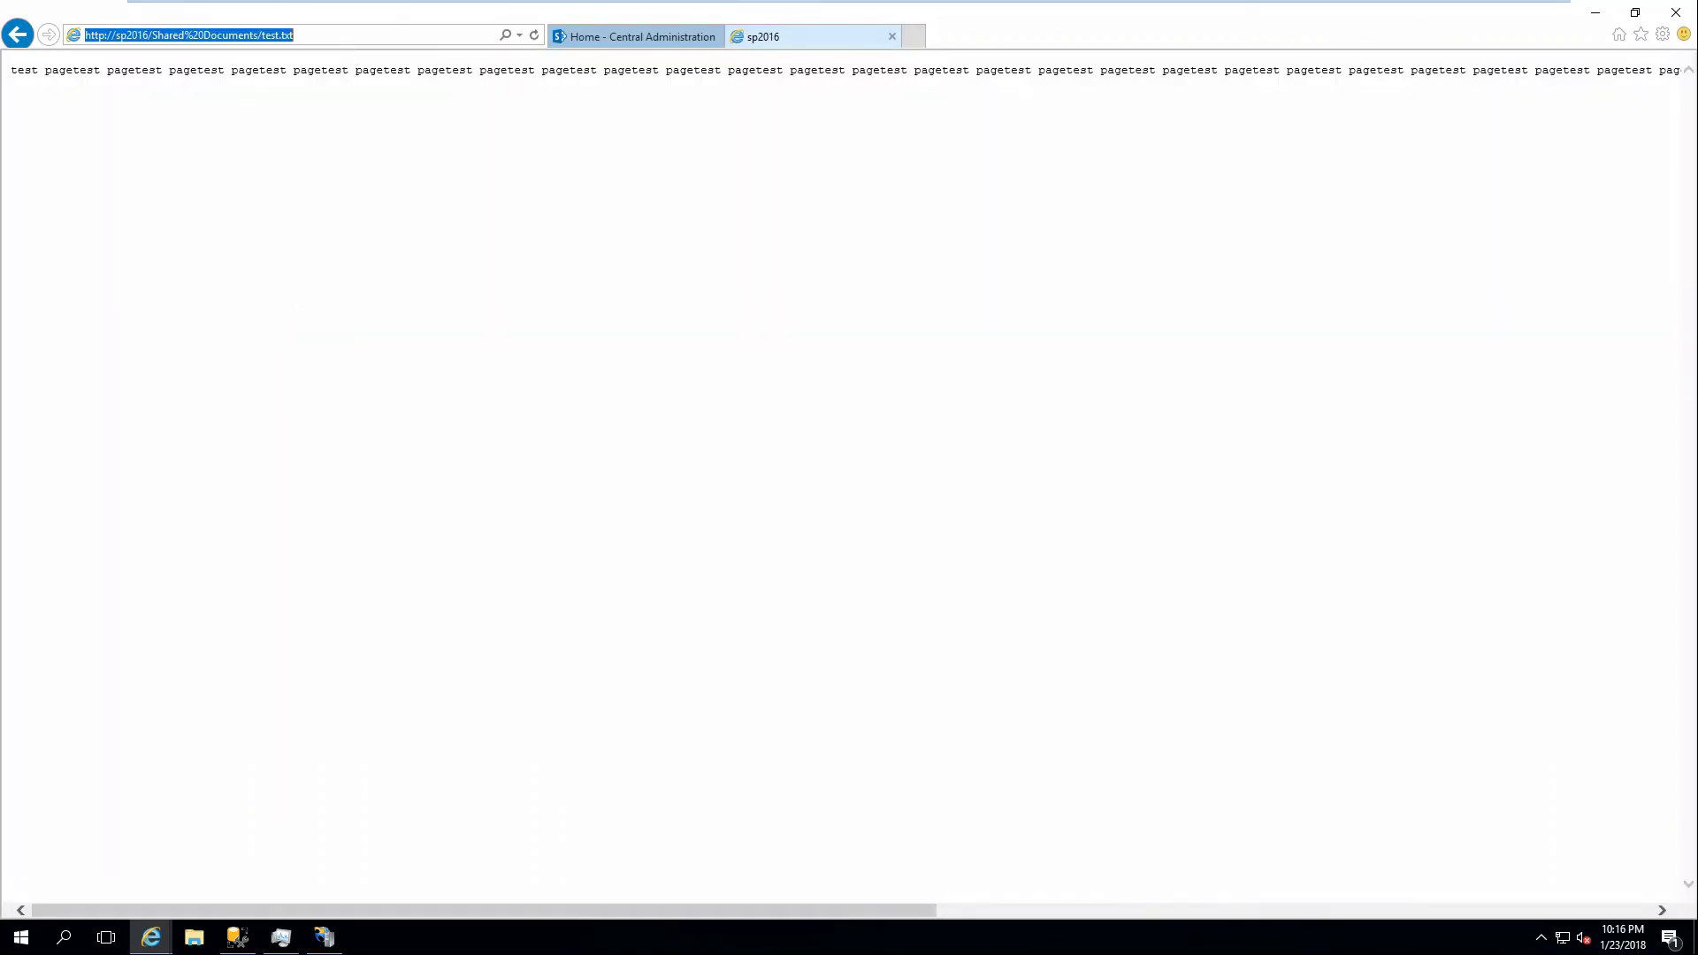
click(17, 34)
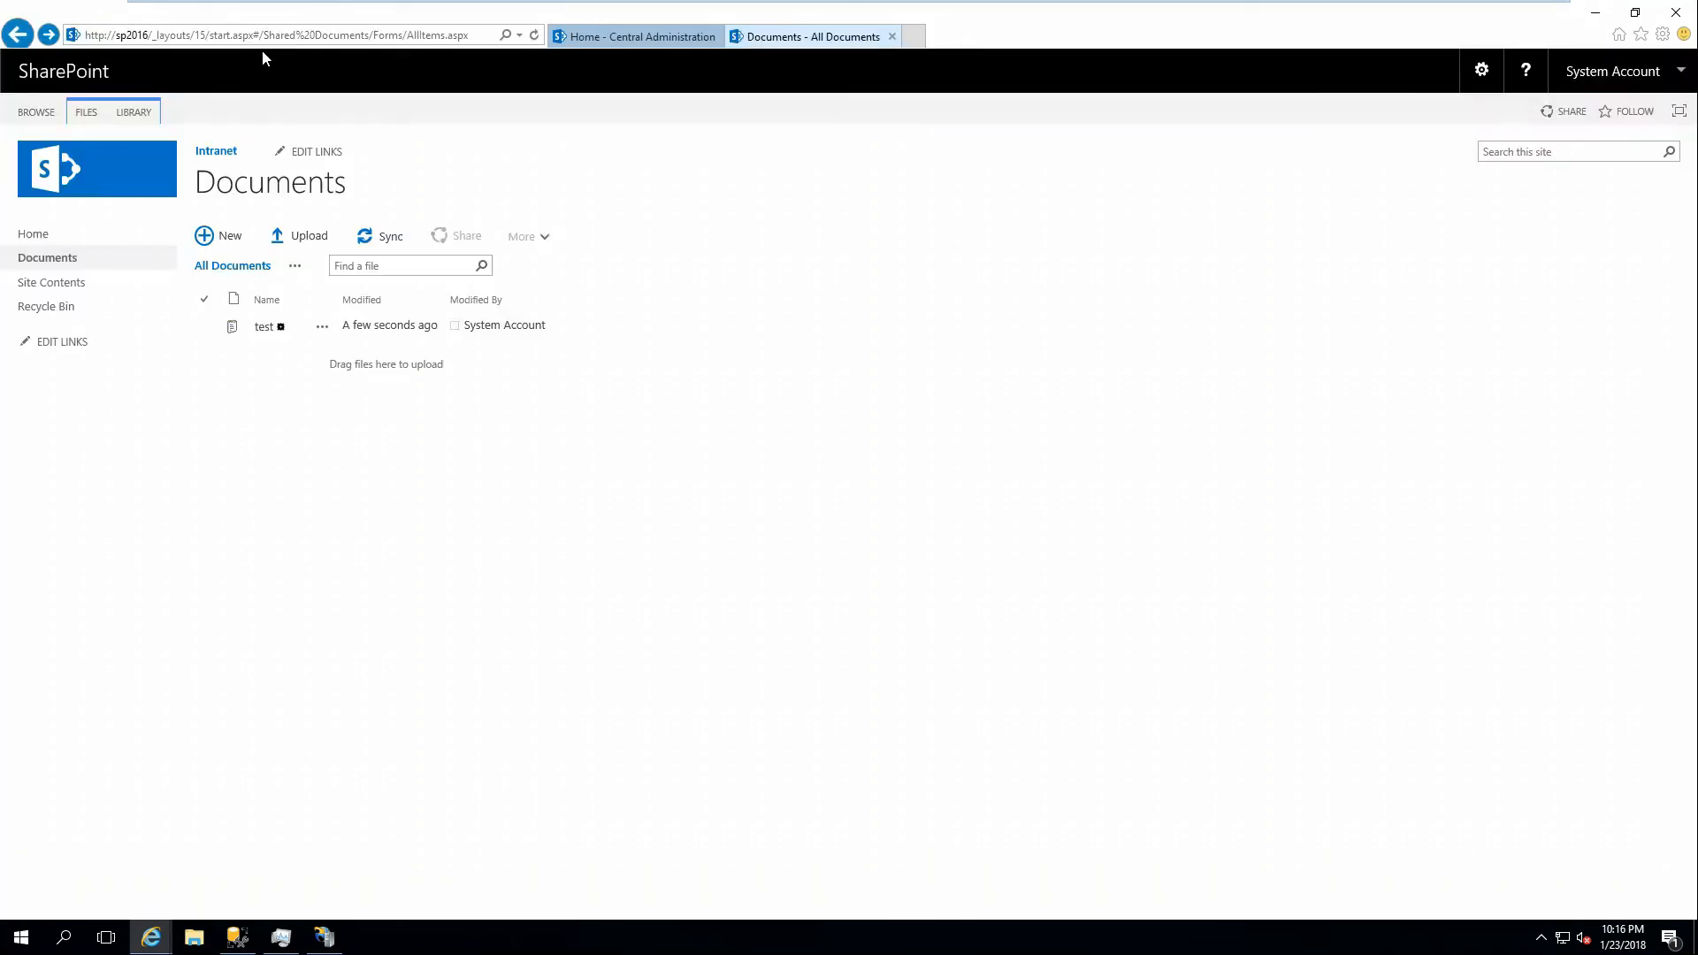